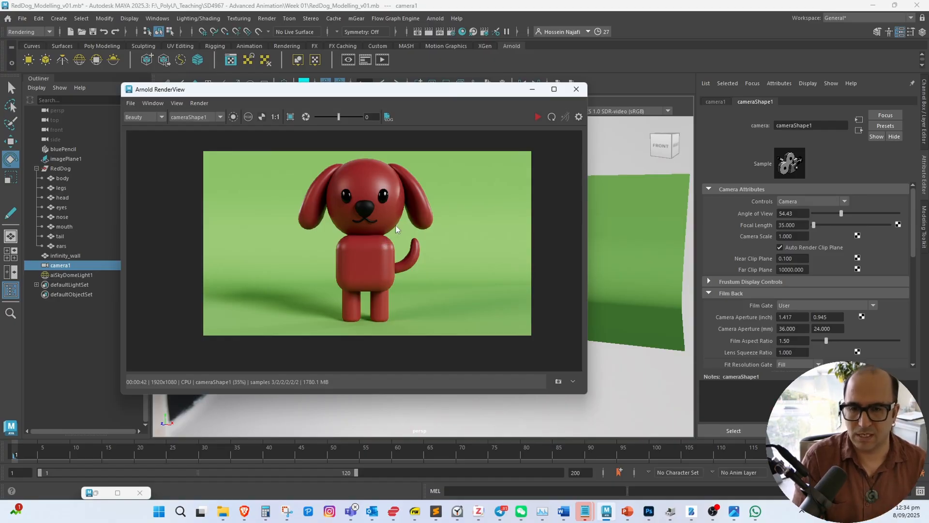
# Close the Arnold render view and hide the sky dome light and the dog reference image plane
pyautogui.click(574, 92)
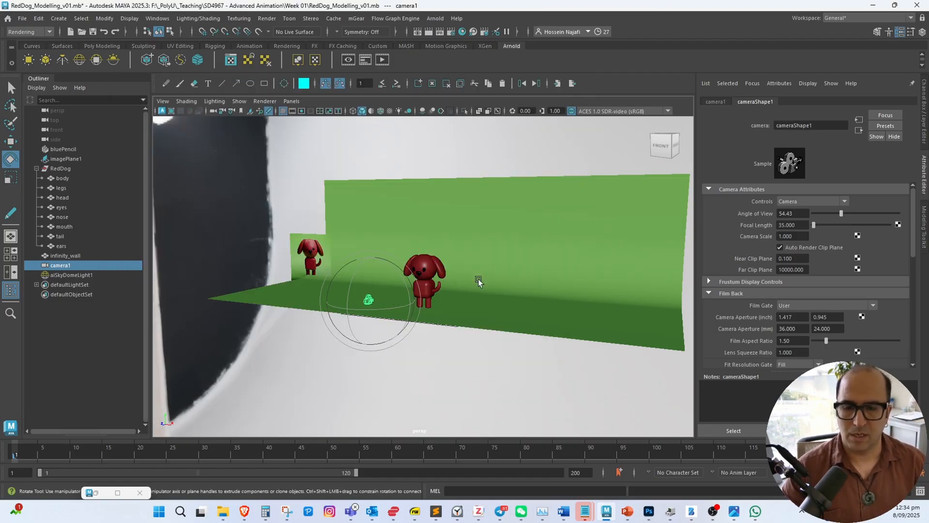
pyautogui.click(102, 275)
pyautogui.hotkey('ctrl', 'h')
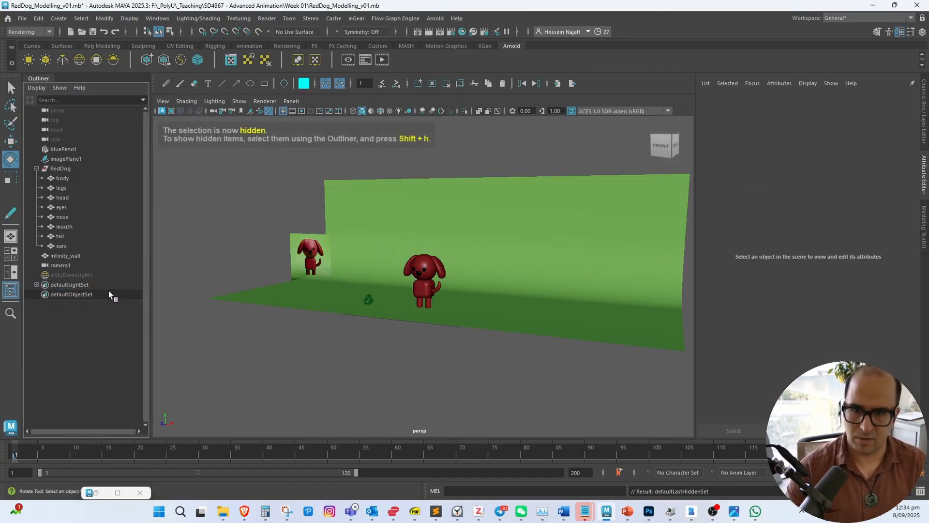
pyautogui.click(293, 250)
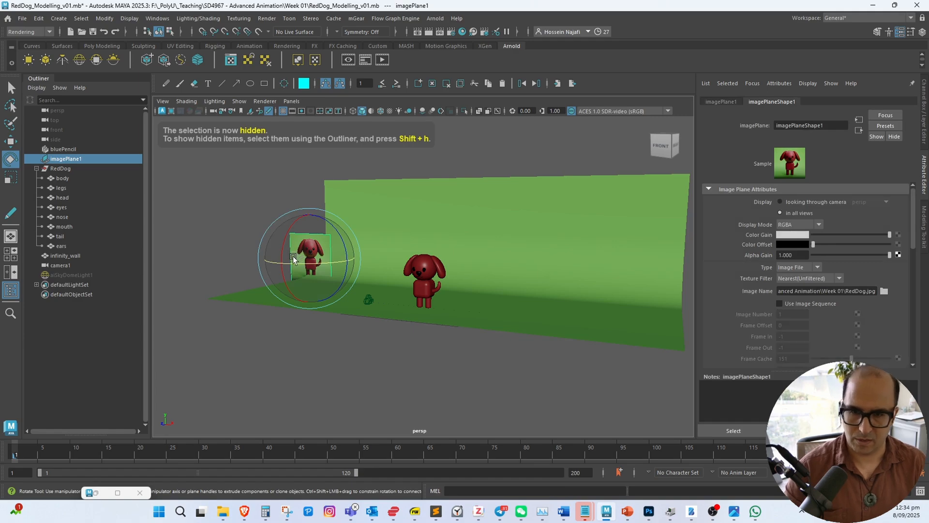
pyautogui.hotkey('ctrl', 'h')
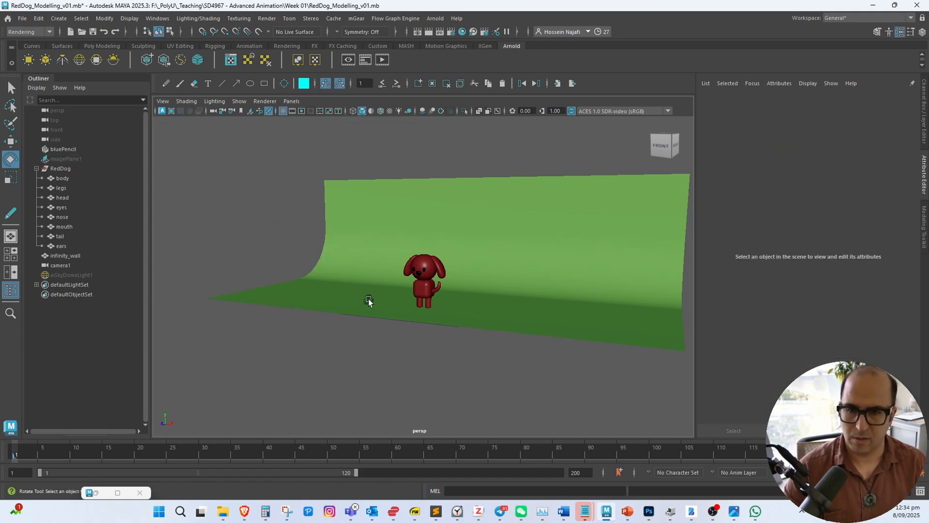
# Hide camera1 in the scene
pyautogui.click(371, 308)
pyautogui.hotkey('ctrl', 'h')
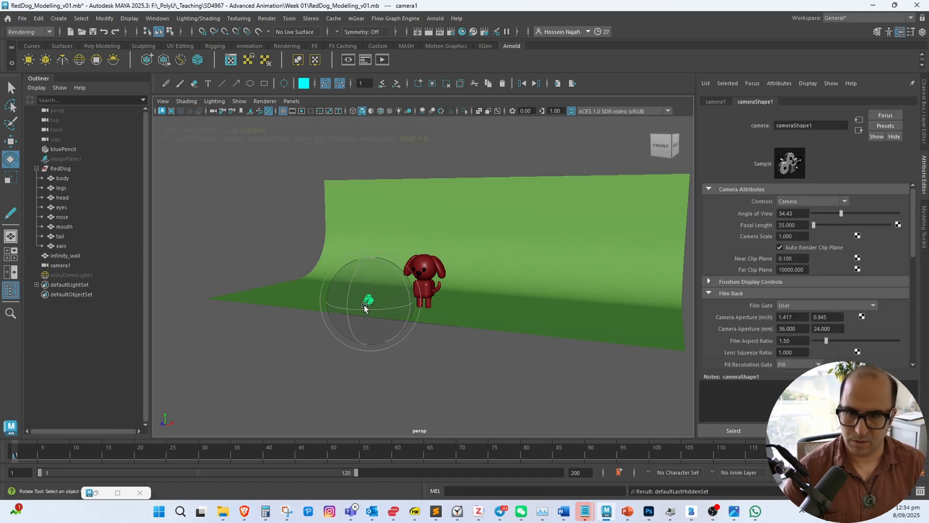
pyautogui.click(369, 304)
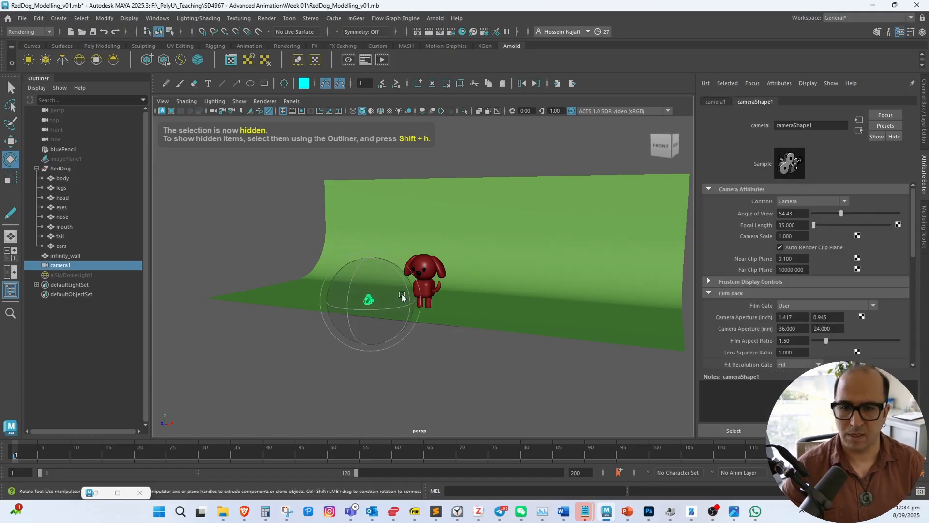
pyautogui.click(926, 139)
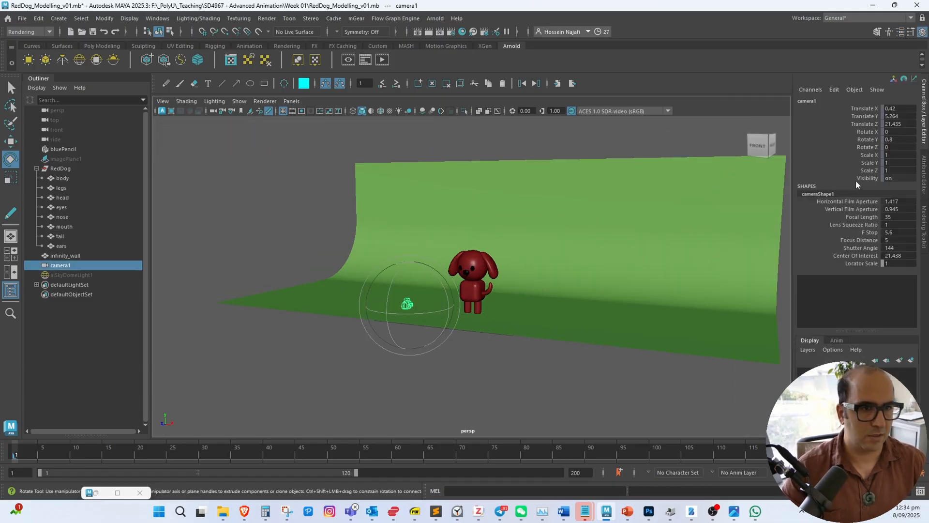
pyautogui.click(858, 178)
pyautogui.rightClick(860, 179)
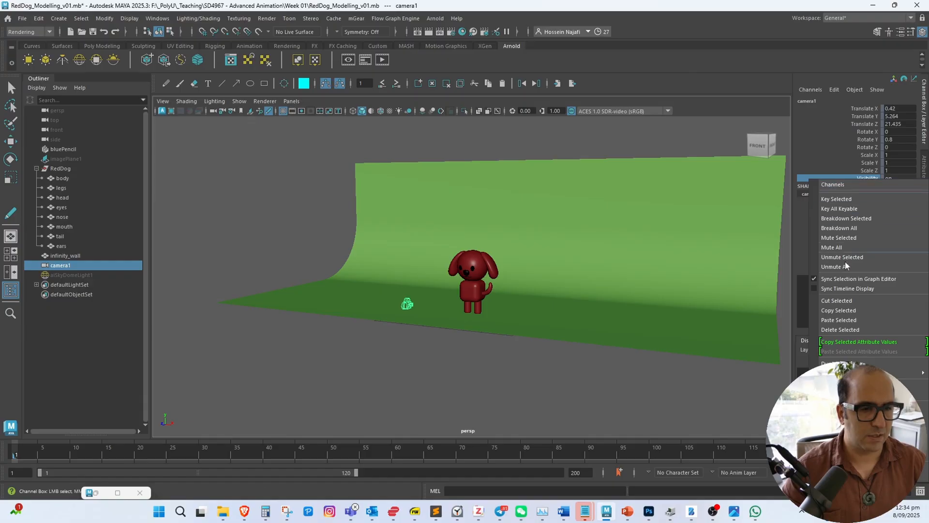
pyautogui.press('Escape')
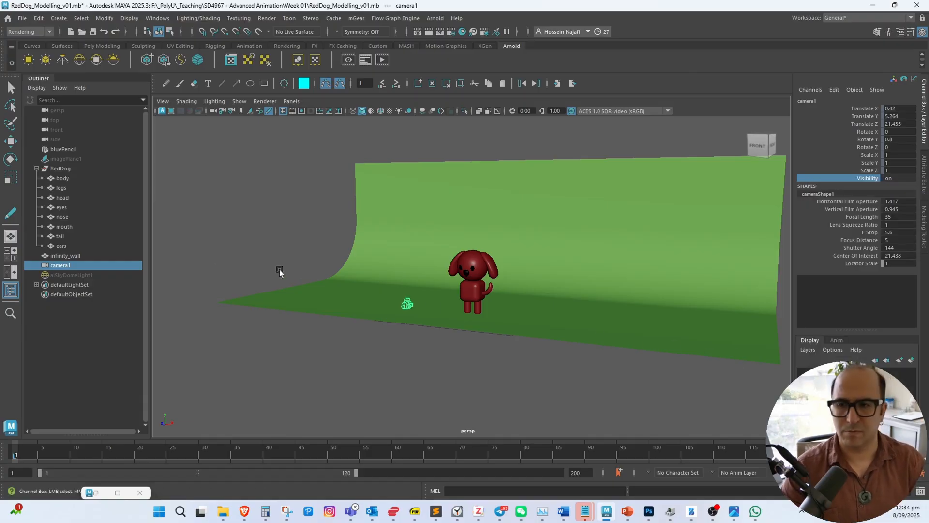
pyautogui.click(204, 252)
pyautogui.click(408, 305)
pyautogui.press('e')
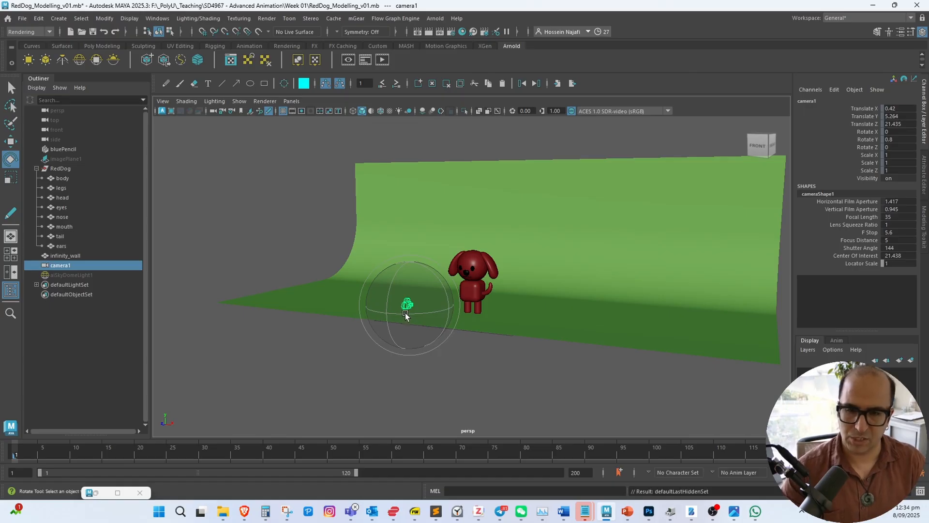
pyautogui.hotkey('ctrl', 'h')
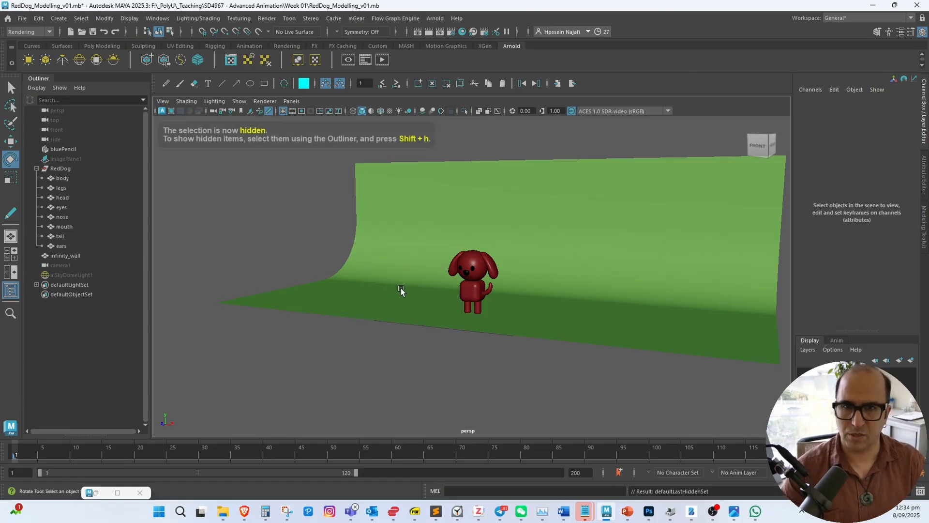
# Handwrite the note "Ctrl+H hide" in the empty viewport area beside the green backdrop with the Blue Pencil
pyautogui.click(166, 83)
pyautogui.moveTo(200, 197)
pyautogui.mouseDown()
pyautogui.moveTo(186, 204)
pyautogui.moveTo(191, 233)
pyautogui.moveTo(214, 224)
pyautogui.mouseUp()
pyautogui.moveTo(206, 217); pyautogui.dragTo(227, 198)
pyautogui.moveTo(223, 169)
pyautogui.mouseDown()
pyautogui.moveTo(235, 208)
pyautogui.moveTo(253, 182)
pyautogui.mouseUp()
pyautogui.moveTo(240, 194); pyautogui.dragTo(267, 204)
pyautogui.moveTo(264, 153); pyautogui.dragTo(290, 189)
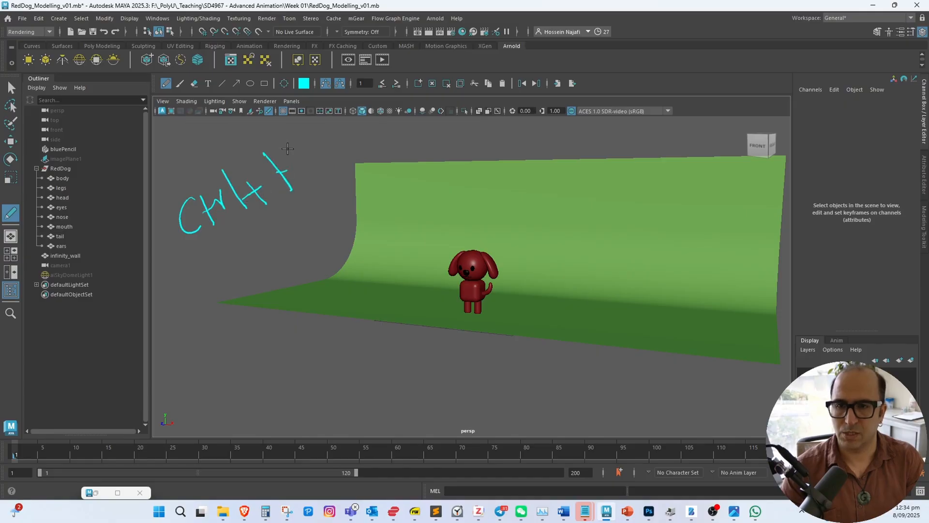
pyautogui.moveTo(288, 148); pyautogui.dragTo(306, 177)
pyautogui.moveTo(236, 274); pyautogui.dragTo(290, 245)
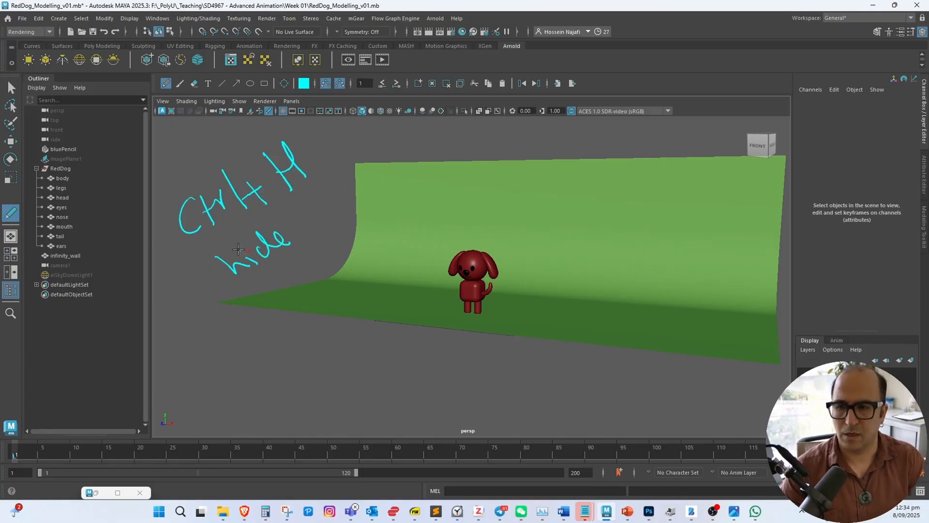
# Unhide camera1 and handwrite the note "Shift+H unhide" below the backdrop with the Blue Pencil
pyautogui.click(76, 267)
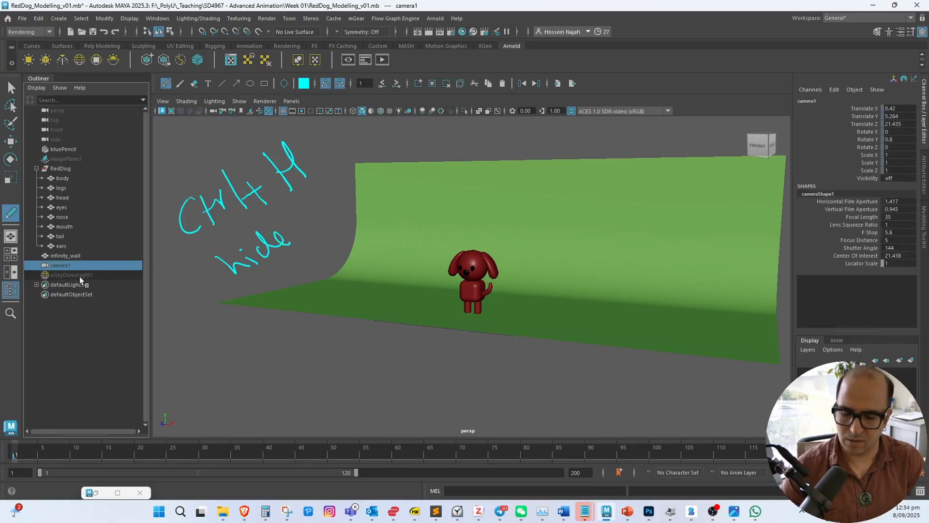
pyautogui.hotkey('shift', 'h')
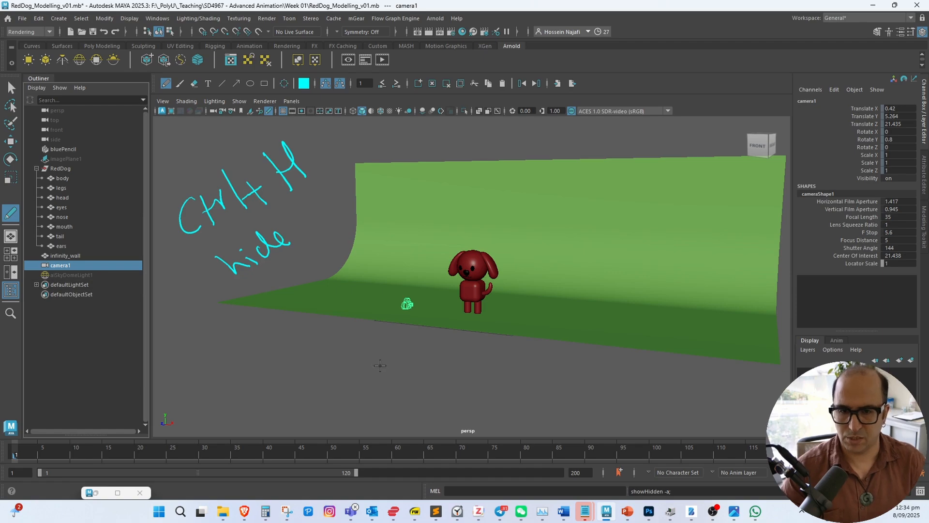
pyautogui.moveTo(296, 368)
pyautogui.mouseDown()
pyautogui.moveTo(292, 404)
pyautogui.moveTo(329, 376)
pyautogui.mouseUp()
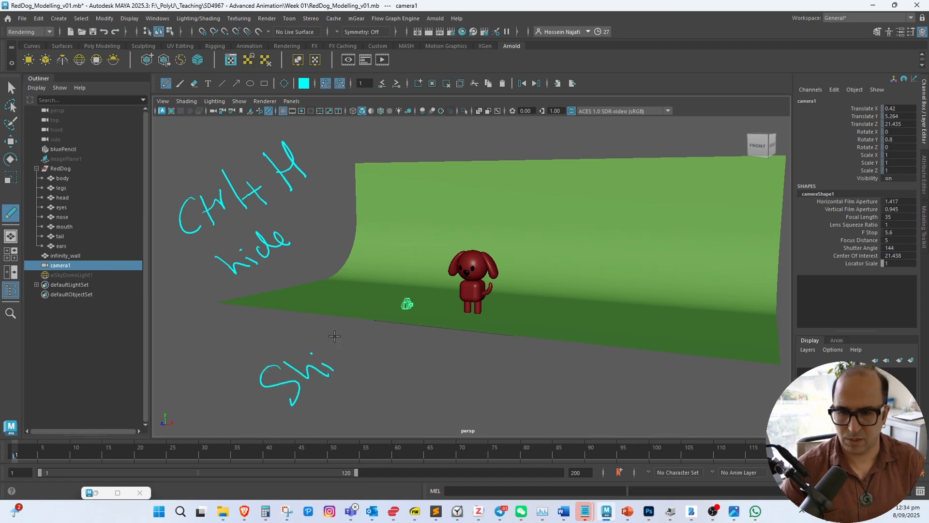
pyautogui.moveTo(322, 324); pyautogui.dragTo(352, 358)
pyautogui.moveTo(382, 300)
pyautogui.mouseDown()
pyautogui.moveTo(401, 339)
pyautogui.moveTo(413, 325)
pyautogui.mouseUp()
pyautogui.moveTo(404, 314); pyautogui.dragTo(424, 320)
pyautogui.moveTo(398, 401); pyautogui.dragTo(418, 396)
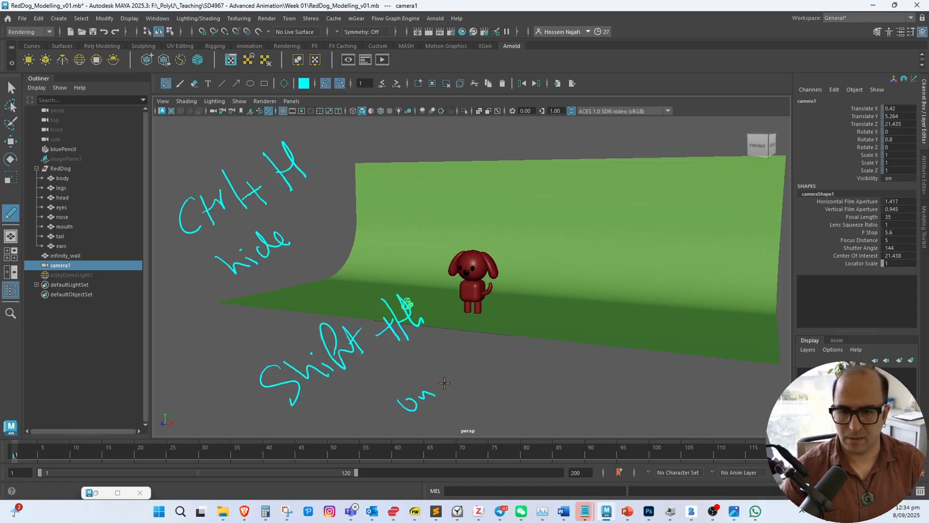
pyautogui.moveTo(472, 357)
pyautogui.mouseDown()
pyautogui.moveTo(479, 370)
pyautogui.moveTo(508, 356)
pyautogui.mouseUp()
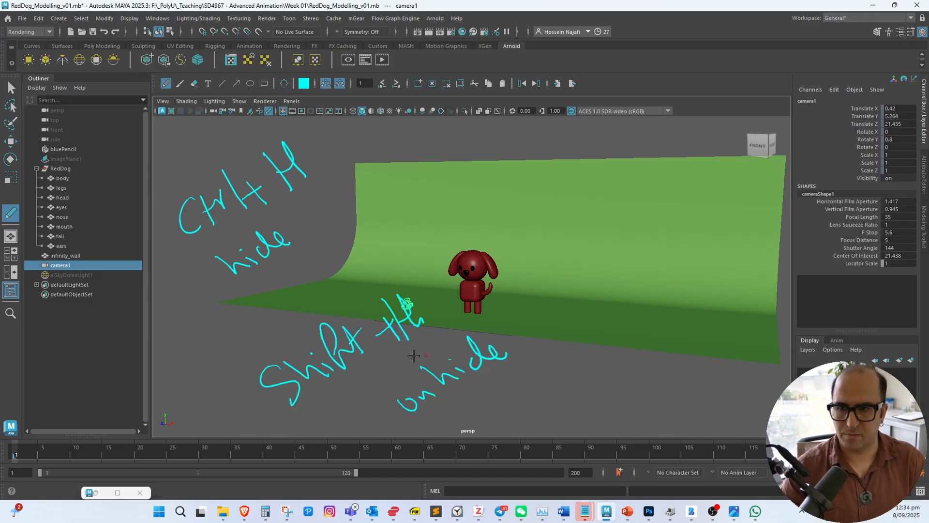
# Clear the handwritten Blue Pencil notes and hide camera1 again
pyautogui.click(446, 84)
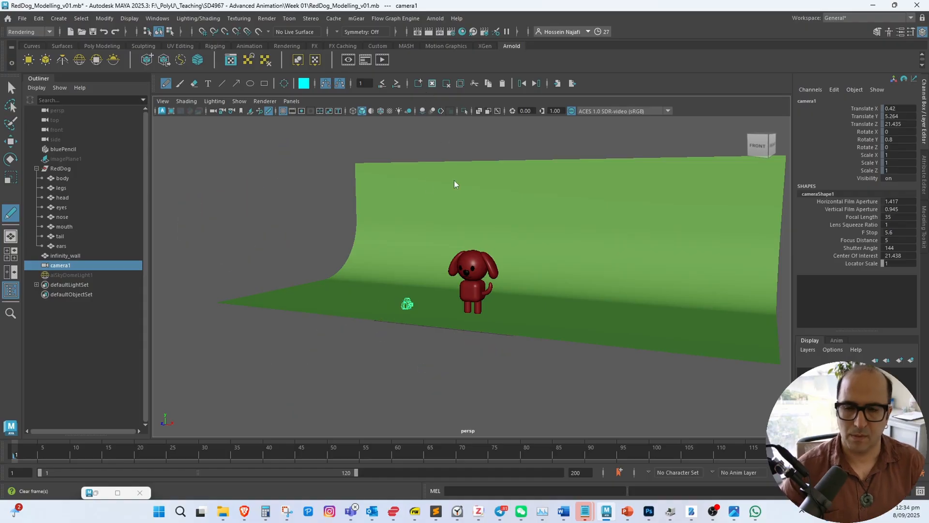
pyautogui.press('q')
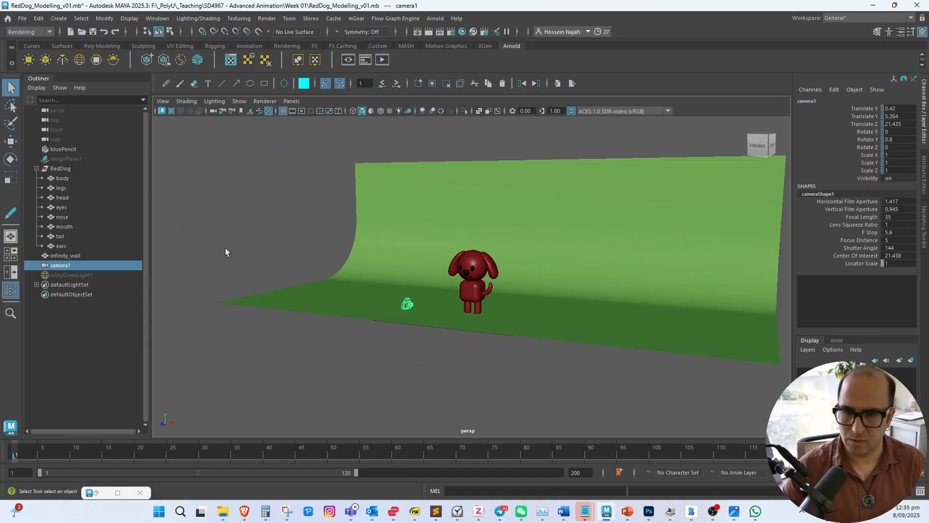
pyautogui.hotkey('ctrl', 'h')
# Create a polygon cylinder with nothing else selected
pyautogui.scroll(6, 405, 244)
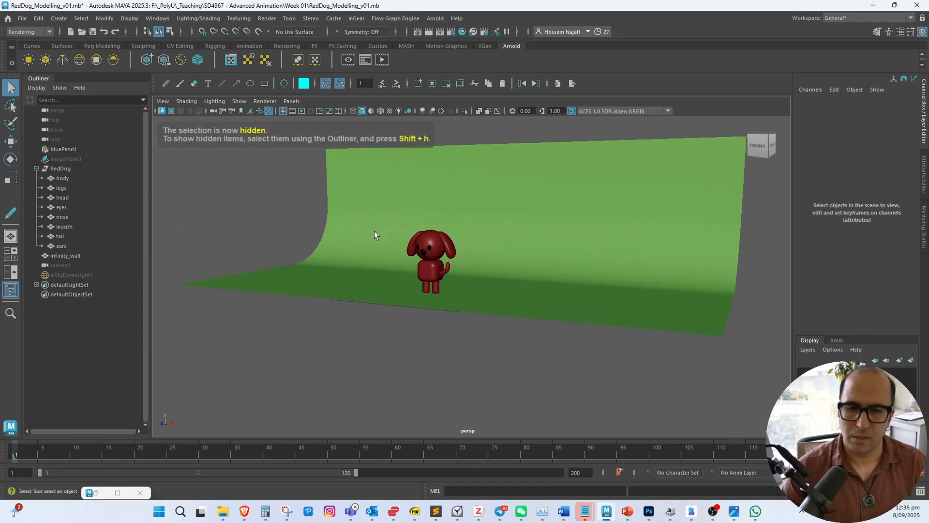
pyautogui.keyDown('alt'); pyautogui.moveTo(450, 279); pyautogui.dragTo(477, 278); pyautogui.keyUp('alt')
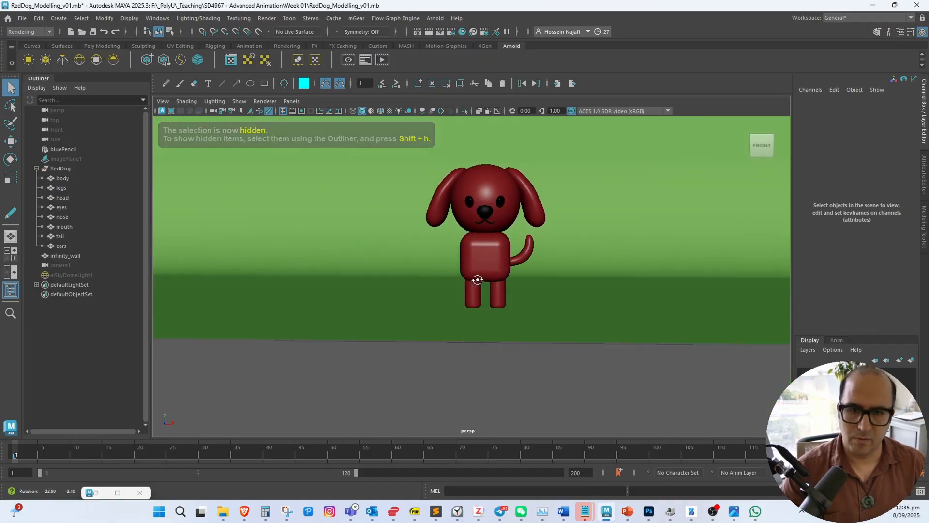
pyautogui.moveTo(474, 272)
pyautogui.keyDown('alt'); pyautogui.mouseDown(button='middle')
pyautogui.moveTo(531, 302)
pyautogui.moveTo(444, 260)
pyautogui.moveTo(466, 287)
pyautogui.mouseUp(button='middle'); pyautogui.keyUp('alt')
pyautogui.click(503, 307)
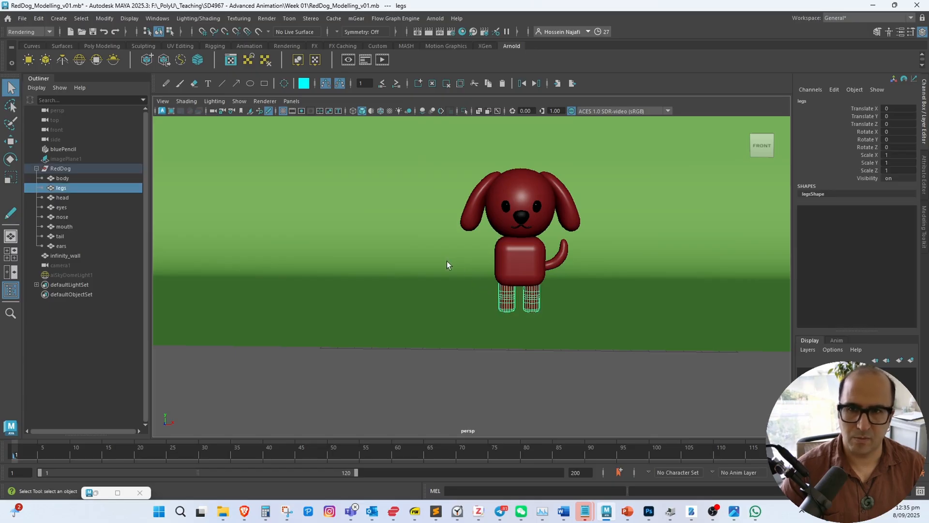
pyautogui.keyDown('alt'); pyautogui.moveTo(446, 260); pyautogui.dragTo(555, 289, button='middle'); pyautogui.keyUp('alt')
pyautogui.moveTo(467, 286)
pyautogui.keyDown('alt'); pyautogui.mouseDown(button='middle')
pyautogui.moveTo(565, 290)
pyautogui.moveTo(533, 289)
pyautogui.mouseUp(button='middle'); pyautogui.keyUp('alt')
pyautogui.click(417, 270)
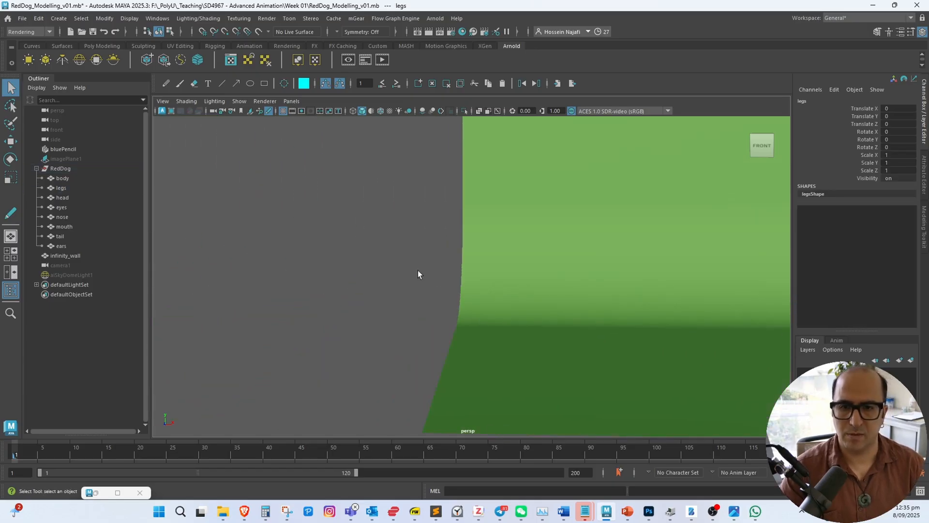
pyautogui.keyDown('alt'); pyautogui.moveTo(418, 274); pyautogui.dragTo(371, 277, button='middle'); pyautogui.keyUp('alt')
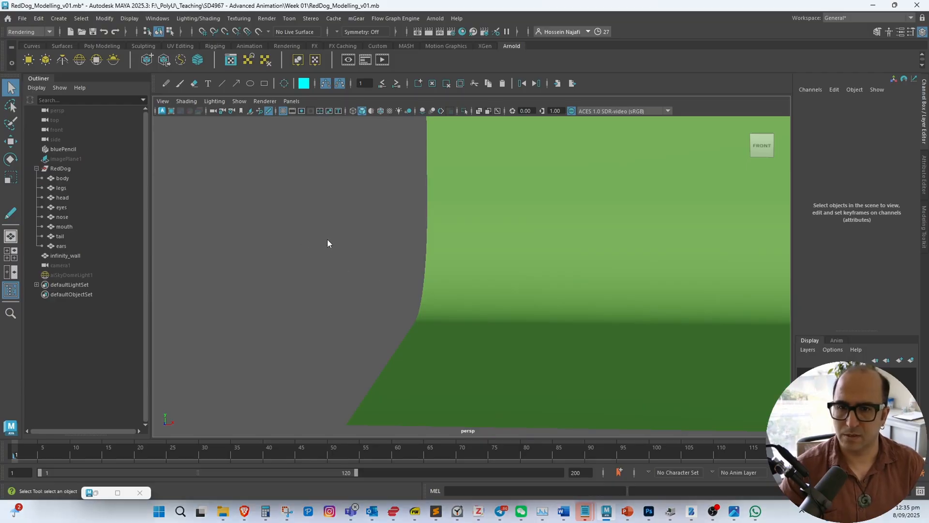
pyautogui.keyDown('shift'); pyautogui.moveTo(327, 240); pyautogui.dragTo(354, 242, button='right'); pyautogui.keyUp('shift')
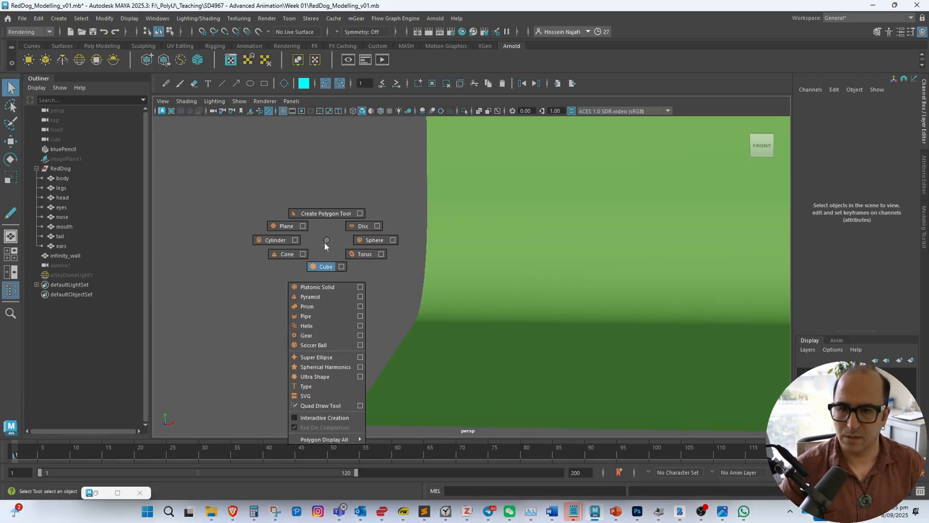
pyautogui.keyDown('shift'); pyautogui.moveTo(284, 244); pyautogui.dragTo(283, 245, button='right'); pyautogui.keyUp('shift')
# Move the cylinder away from the dog, past the side edge of the backdrop, to about X -54.2 and Y 8.3
pyautogui.press('w')
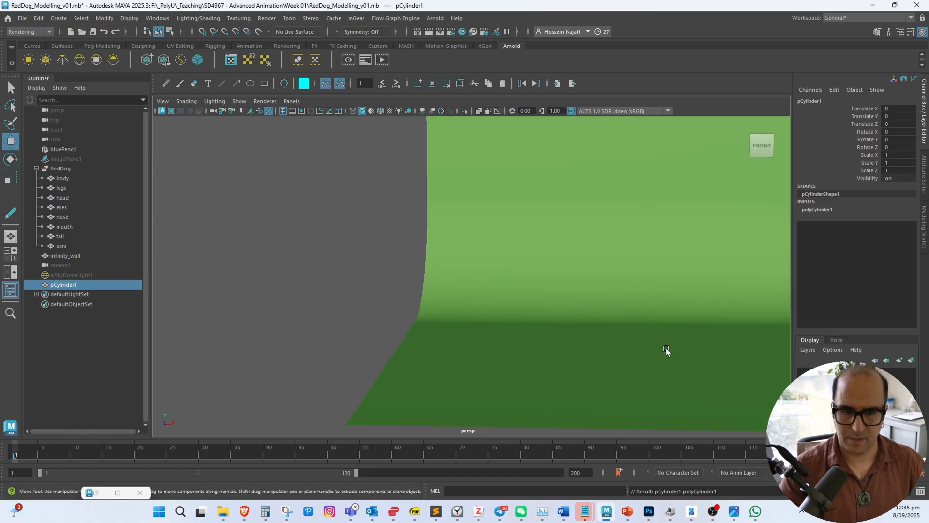
pyautogui.keyDown('alt'); pyautogui.moveTo(666, 351); pyautogui.dragTo(568, 325, button='middle'); pyautogui.keyUp('alt')
pyautogui.scroll(-5, 557, 325)
pyautogui.moveTo(696, 318); pyautogui.dragTo(315, 339)
pyautogui.keyDown('alt'); pyautogui.moveTo(316, 339); pyautogui.dragTo(422, 363, button='middle'); pyautogui.keyUp('alt')
# Scale the cylinder into a tall column, about 1.55 in X and Z and about 10.1 in Y
pyautogui.moveTo(388, 295); pyautogui.dragTo(430, 286)
pyautogui.press('r')
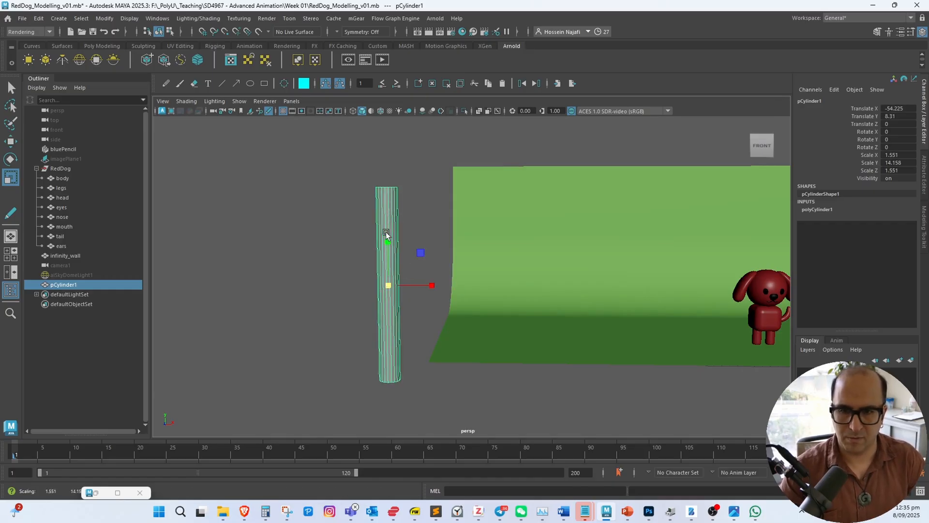
pyautogui.moveTo(388, 240); pyautogui.dragTo(390, 256)
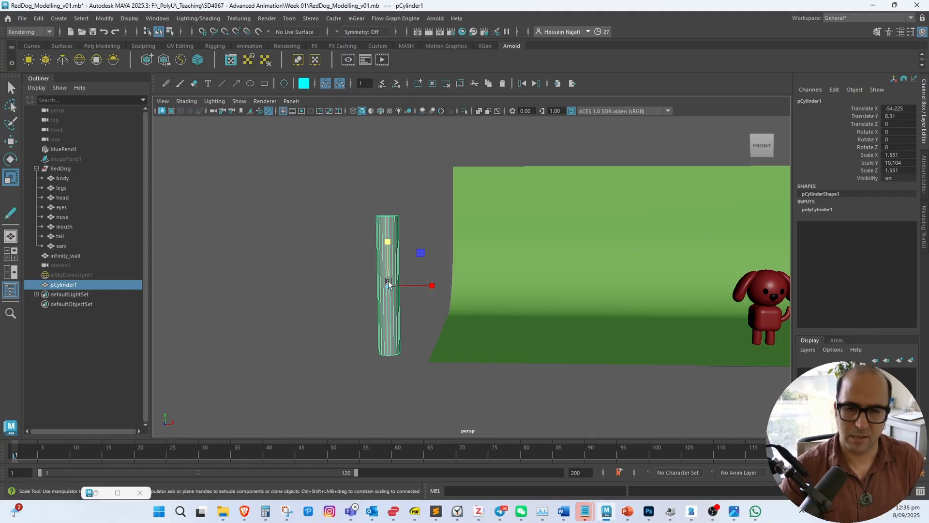
# Reduce the cylinder's Subdivisions Axis to 6
pyautogui.keyDown('alt'); pyautogui.moveTo(389, 282); pyautogui.dragTo(393, 275, button='middle'); pyautogui.keyUp('alt')
pyautogui.scroll(4, 407, 299)
pyautogui.keyDown('alt'); pyautogui.moveTo(408, 300); pyautogui.dragTo(414, 342); pyautogui.keyUp('alt')
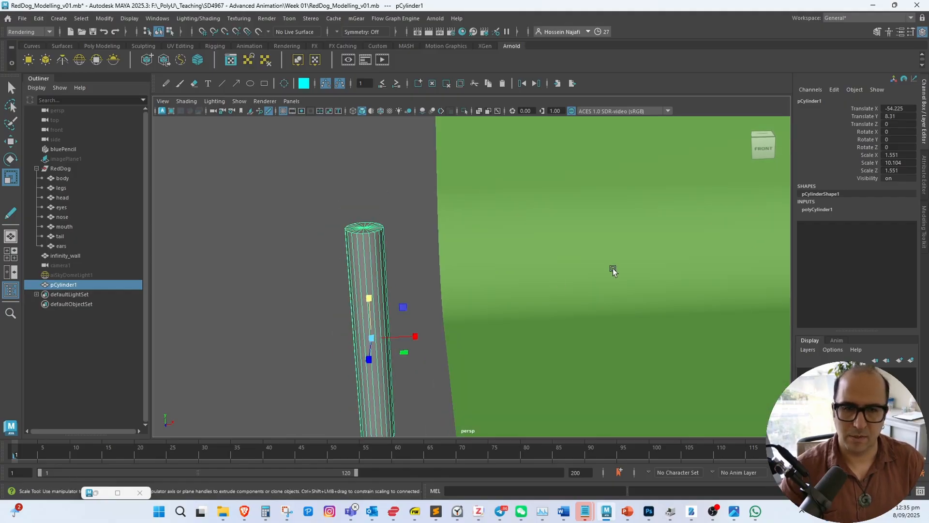
pyautogui.click(817, 210)
pyautogui.click(868, 239)
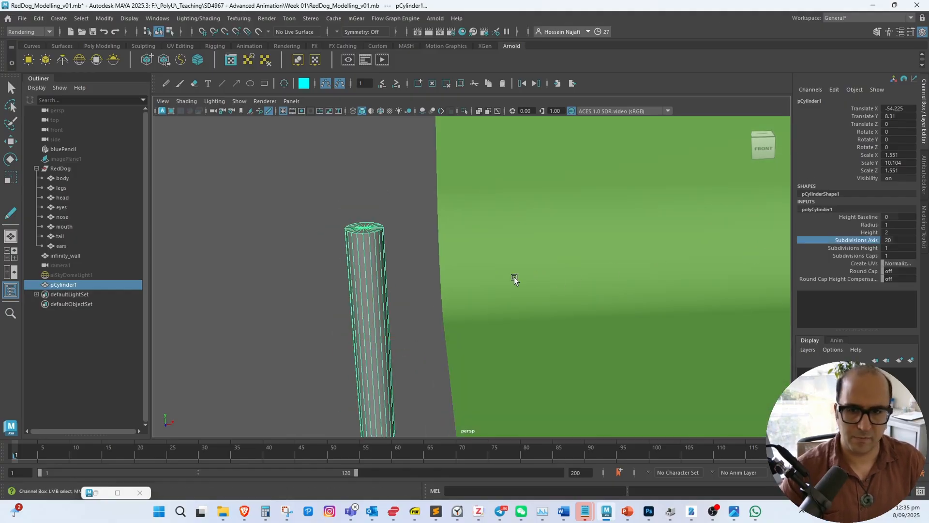
pyautogui.moveTo(515, 278); pyautogui.dragTo(395, 288, button='middle')
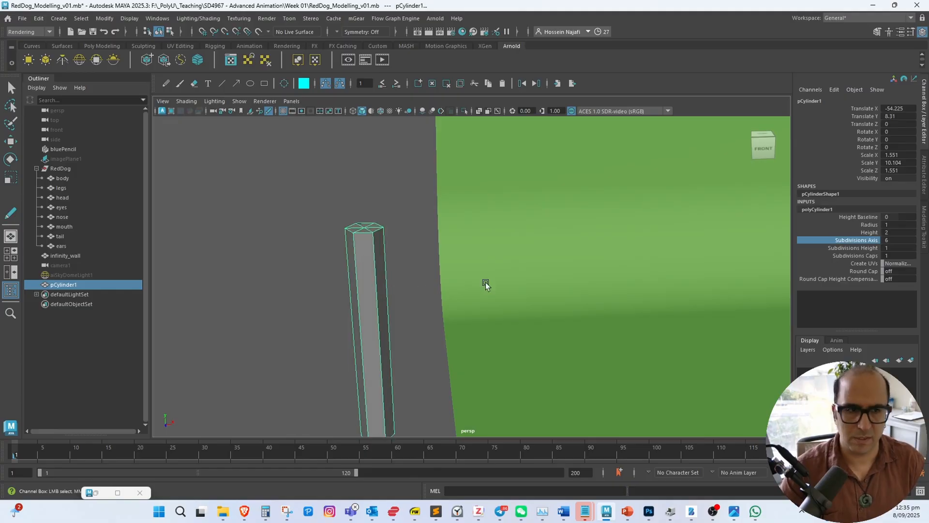
# Set the cylinder's Subdivisions Height to 7
pyautogui.click(862, 249)
pyautogui.keyDown('alt'); pyautogui.moveTo(381, 323); pyautogui.dragTo(364, 291); pyautogui.keyUp('alt')
pyautogui.moveTo(383, 288); pyautogui.dragTo(394, 285, button='middle')
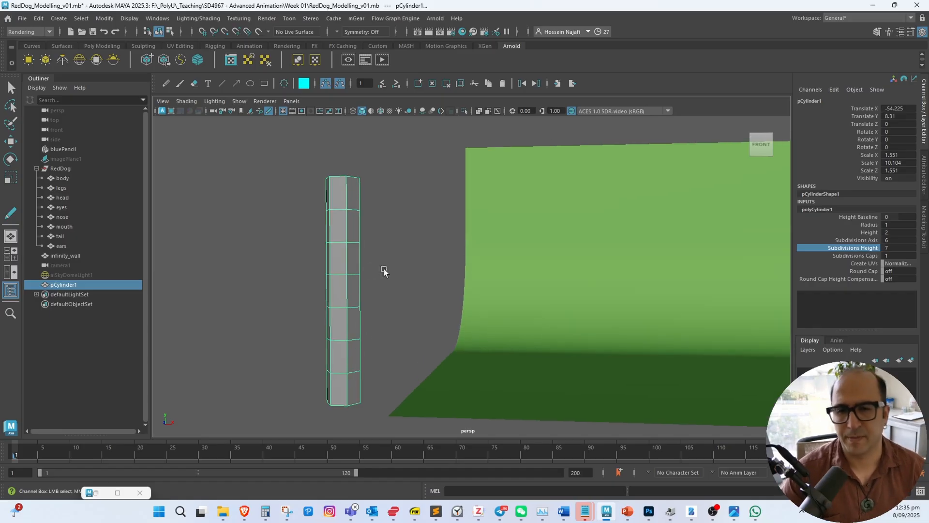
# Activate the Move tool for the cylinder and close the minimised floating window
pyautogui.moveTo(385, 273)
pyautogui.keyDown('alt'); pyautogui.mouseDown()
pyautogui.moveTo(392, 276)
pyautogui.moveTo(371, 267)
pyautogui.moveTo(355, 278)
pyautogui.moveTo(392, 270)
pyautogui.moveTo(380, 277)
pyautogui.mouseUp(); pyautogui.keyUp('alt')
pyautogui.press('w')
pyautogui.keyDown('alt'); pyautogui.moveTo(353, 295); pyautogui.dragTo(382, 263, button='middle'); pyautogui.keyUp('alt')
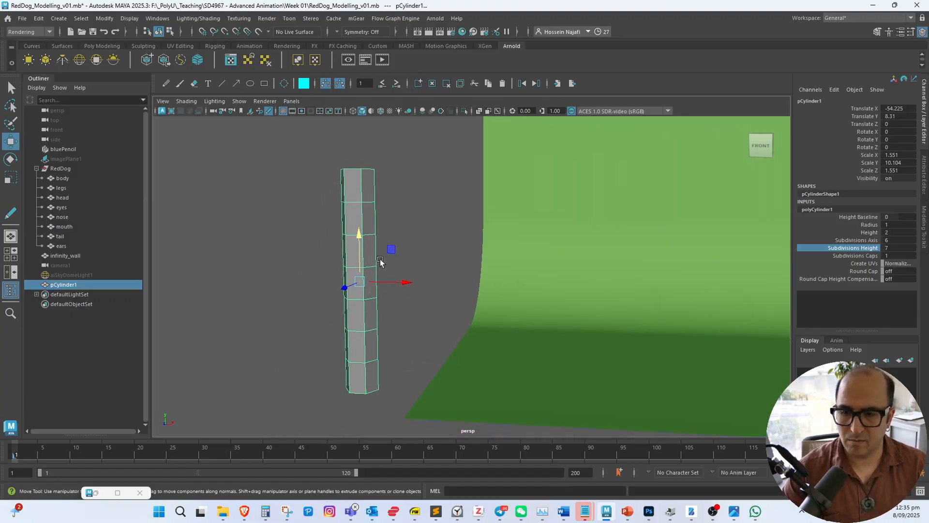
pyautogui.click(140, 493)
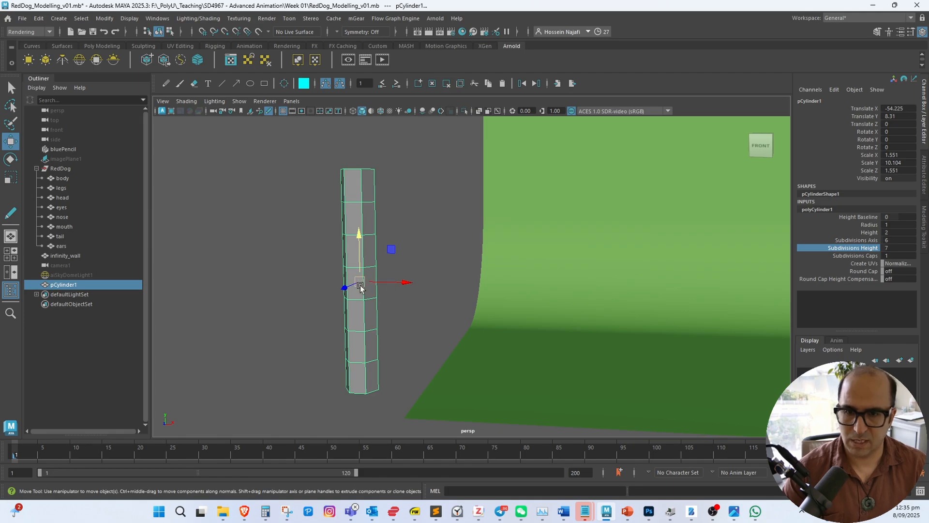
# Handwrite "animating", "translation" and "movement" beside the cylinder with the Blue Pencil, clear the notes and reactivate the Move tool
pyautogui.moveTo(362, 283); pyautogui.dragTo(335, 277)
pyautogui.keyDown('alt'); pyautogui.moveTo(350, 286); pyautogui.dragTo(357, 276, button='middle'); pyautogui.keyUp('alt')
pyautogui.keyDown('alt'); pyautogui.moveTo(357, 276); pyautogui.dragTo(330, 289, button='right'); pyautogui.keyUp('alt')
pyautogui.keyDown('alt'); pyautogui.moveTo(329, 289); pyautogui.dragTo(334, 295, button='middle'); pyautogui.keyUp('alt')
pyautogui.keyDown('alt'); pyautogui.moveTo(333, 296); pyautogui.dragTo(313, 266); pyautogui.keyUp('alt')
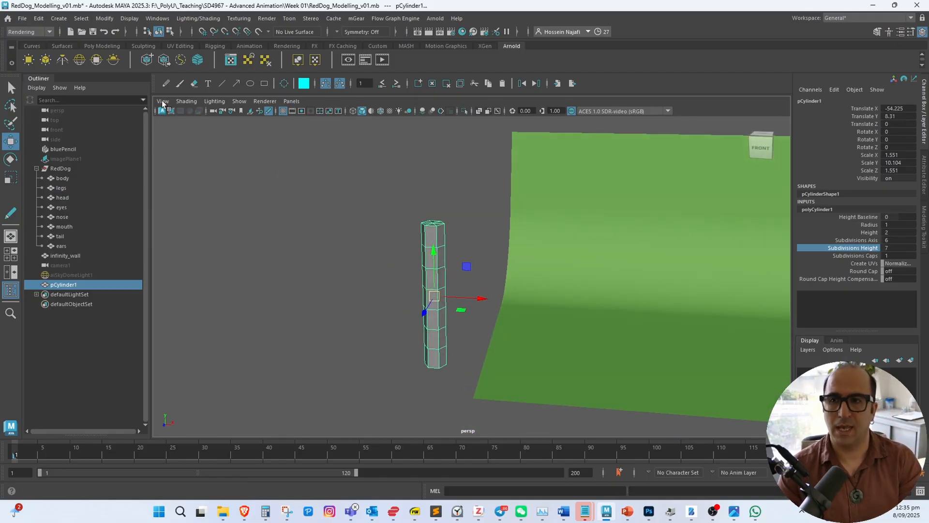
pyautogui.click(166, 84)
pyautogui.moveTo(189, 190); pyautogui.dragTo(207, 199)
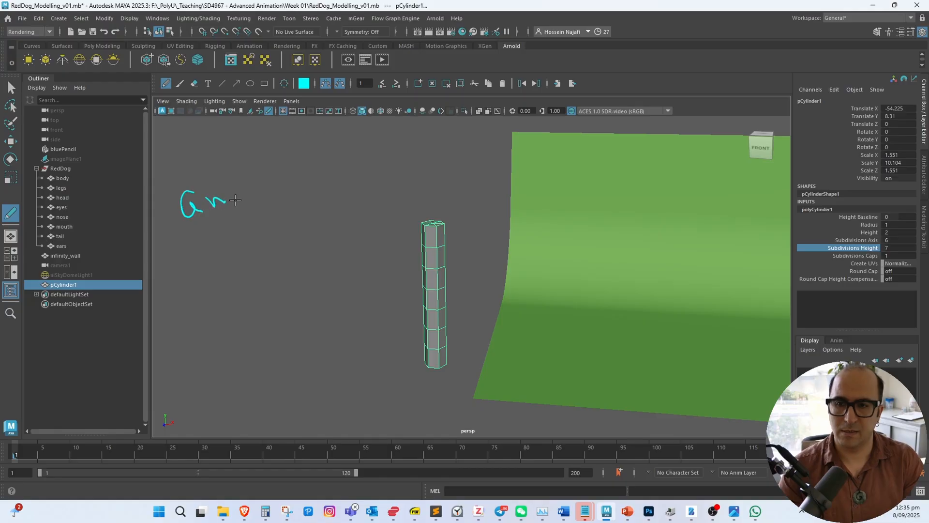
pyautogui.moveTo(276, 179)
pyautogui.mouseDown()
pyautogui.moveTo(293, 154)
pyautogui.moveTo(308, 166)
pyautogui.moveTo(345, 166)
pyautogui.mouseUp()
pyautogui.moveTo(203, 262)
pyautogui.mouseDown()
pyautogui.moveTo(225, 295)
pyautogui.moveTo(248, 263)
pyautogui.mouseUp()
pyautogui.moveTo(269, 245)
pyautogui.mouseDown()
pyautogui.moveTo(264, 260)
pyautogui.moveTo(335, 211)
pyautogui.moveTo(362, 206)
pyautogui.moveTo(401, 167)
pyautogui.mouseUp()
pyautogui.click(359, 180)
pyautogui.moveTo(269, 334)
pyautogui.mouseDown()
pyautogui.moveTo(347, 265)
pyautogui.moveTo(381, 250)
pyautogui.moveTo(409, 209)
pyautogui.mouseUp()
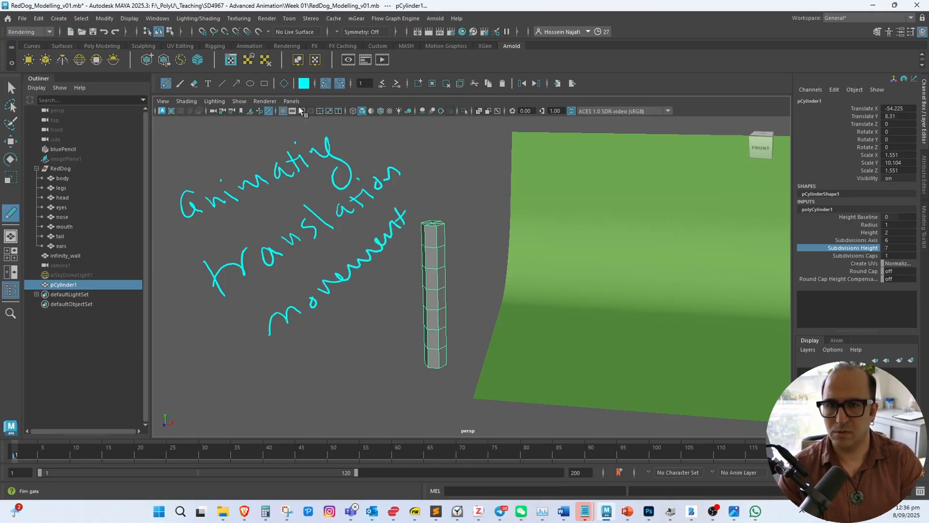
pyautogui.press('w')
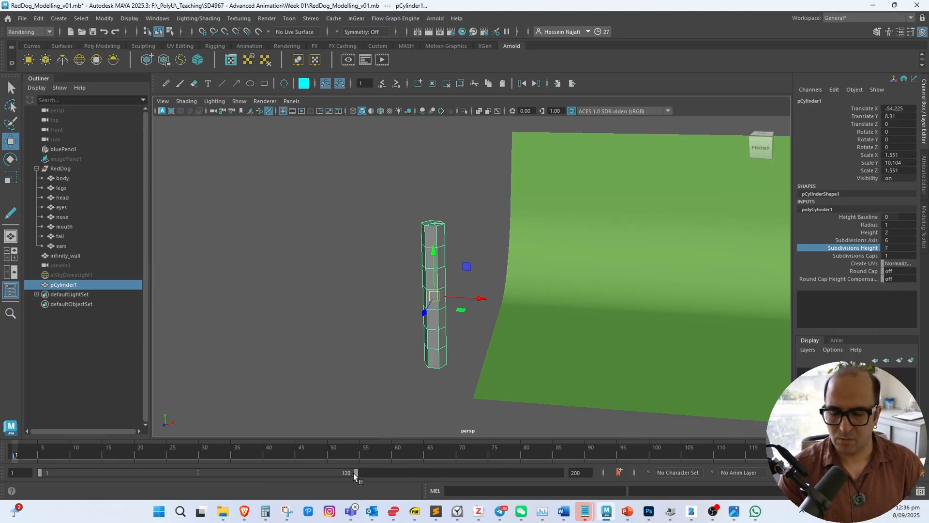
# Set the animation end frame to 100
pyautogui.doubleClick(576, 472)
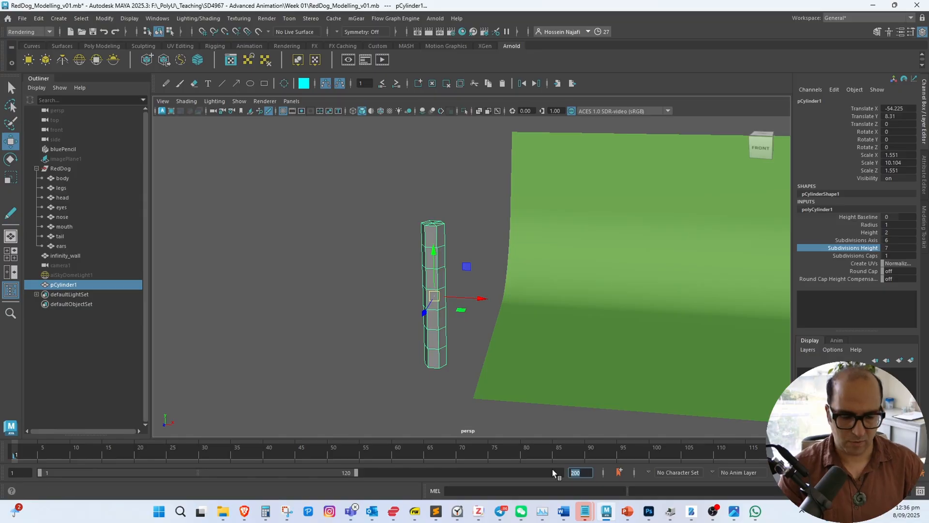
pyautogui.write('100')
pyautogui.press('Return')
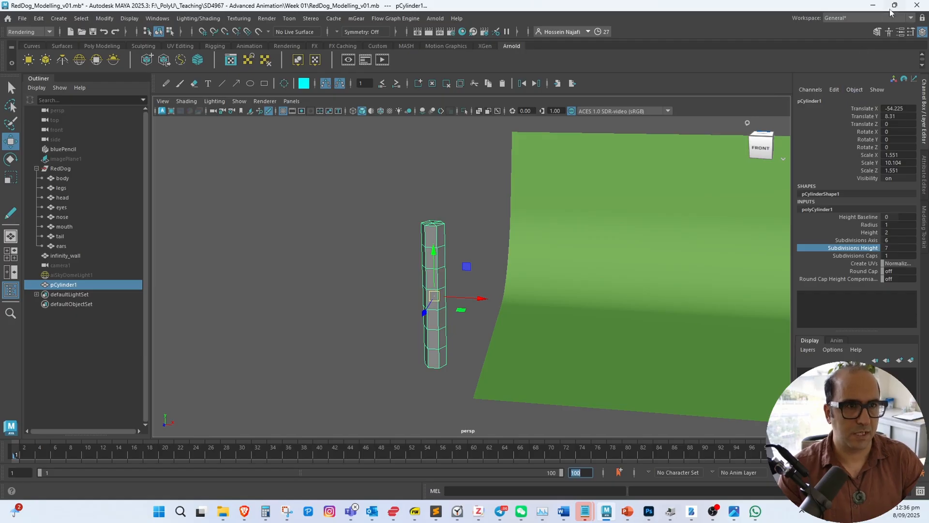
# Shift the Maya window aside to view the frame rate and playback controls, check OBS, and return to maximised Maya
pyautogui.moveTo(896, 11)
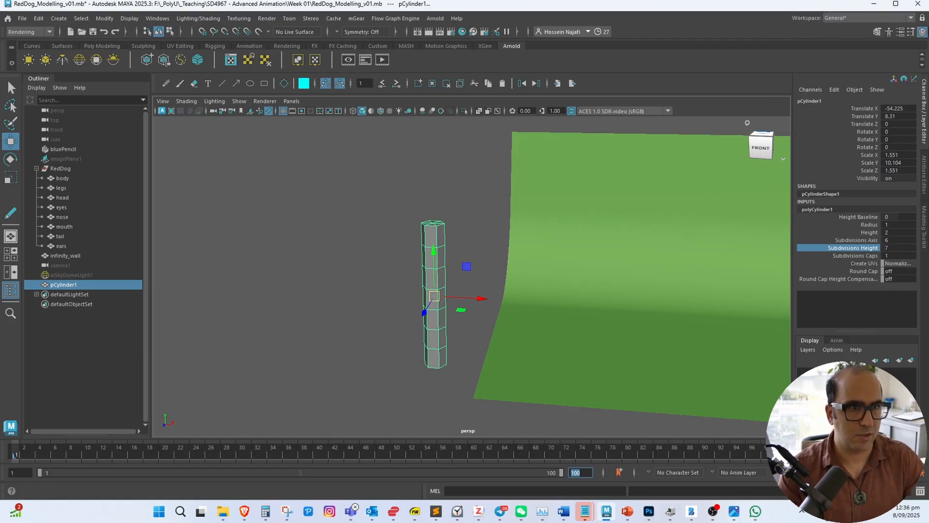
pyautogui.moveTo(850, 6); pyautogui.dragTo(713, 12)
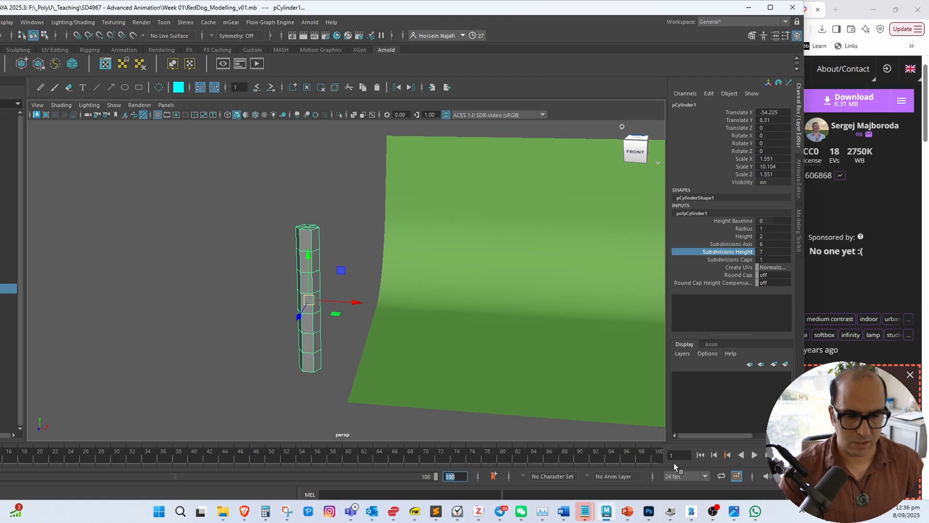
pyautogui.moveTo(694, 13); pyautogui.dragTo(672, 14)
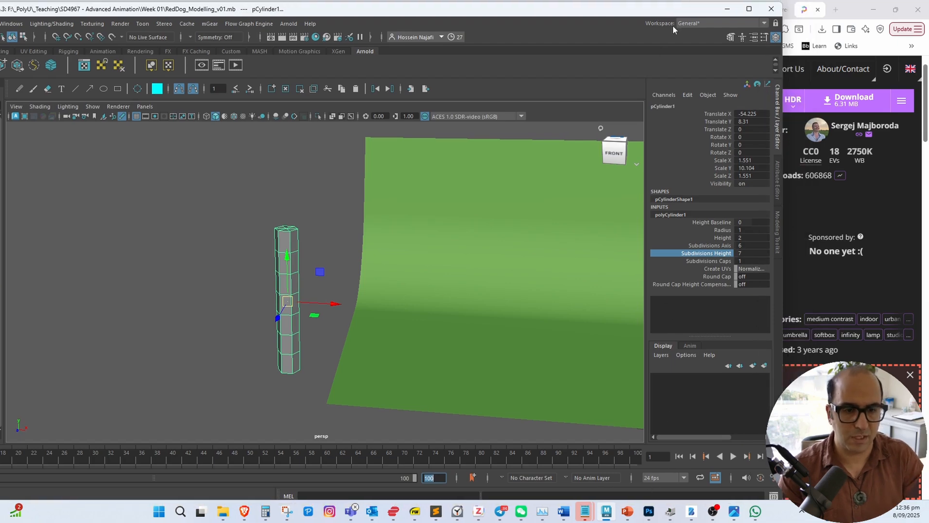
pyautogui.click(714, 511)
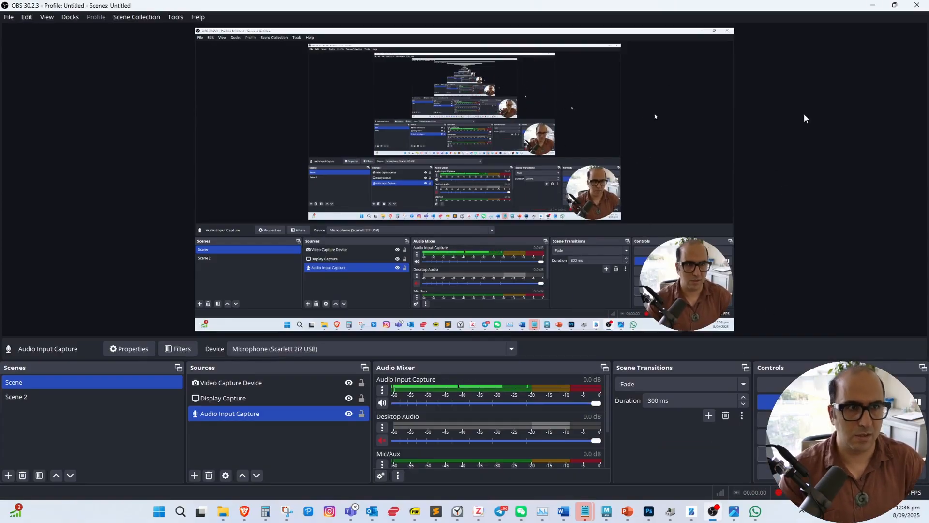
pyautogui.click(873, 5)
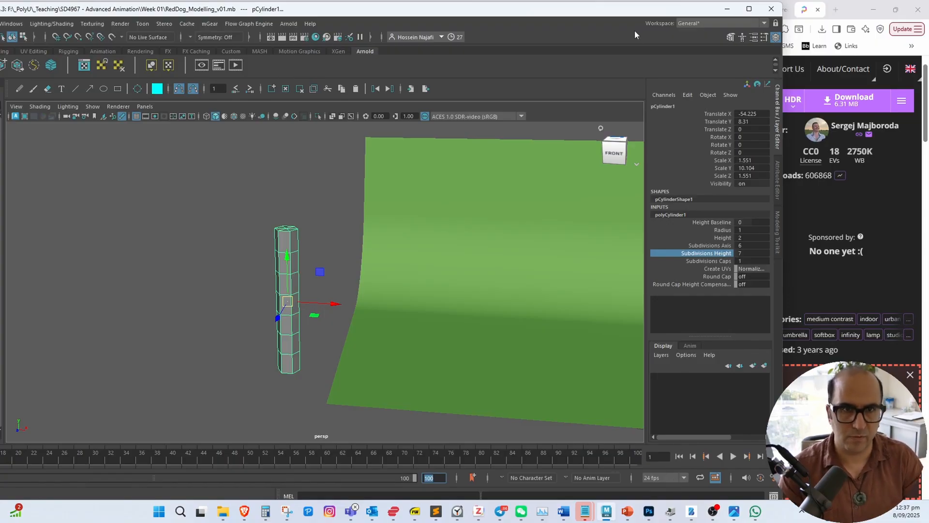
pyautogui.doubleClick(631, 8)
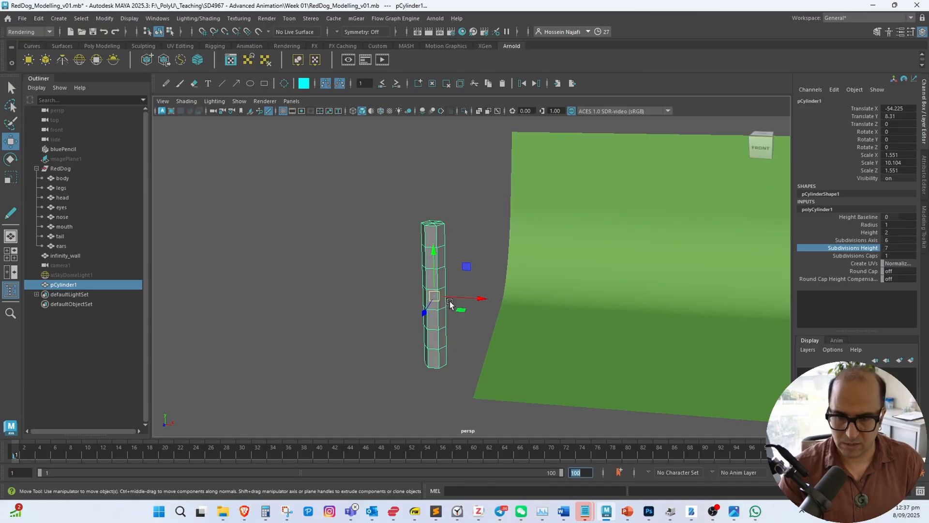
# Set a keyframe on the cylinder at frame 1 and show the animation tools
pyautogui.write('s')
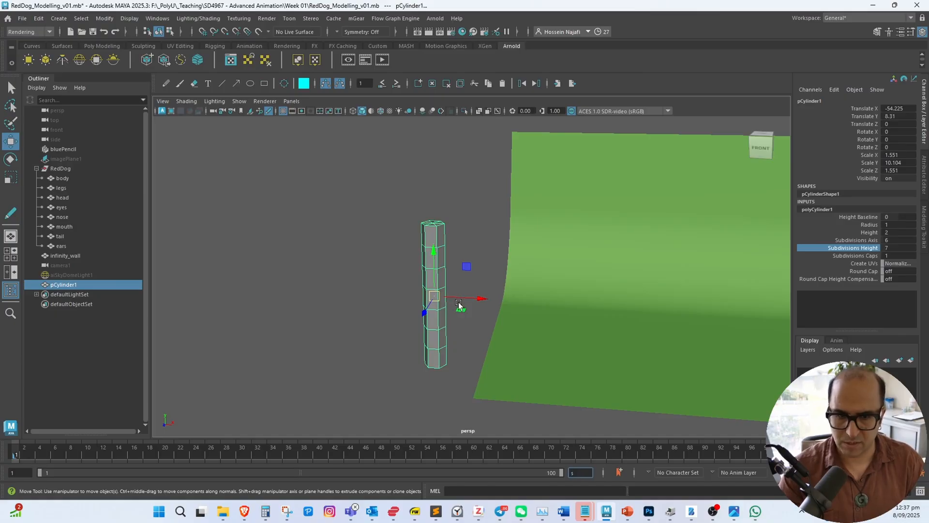
pyautogui.keyDown('alt'); pyautogui.moveTo(397, 315); pyautogui.dragTo(411, 310, button='middle'); pyautogui.keyUp('alt')
pyautogui.press('s')
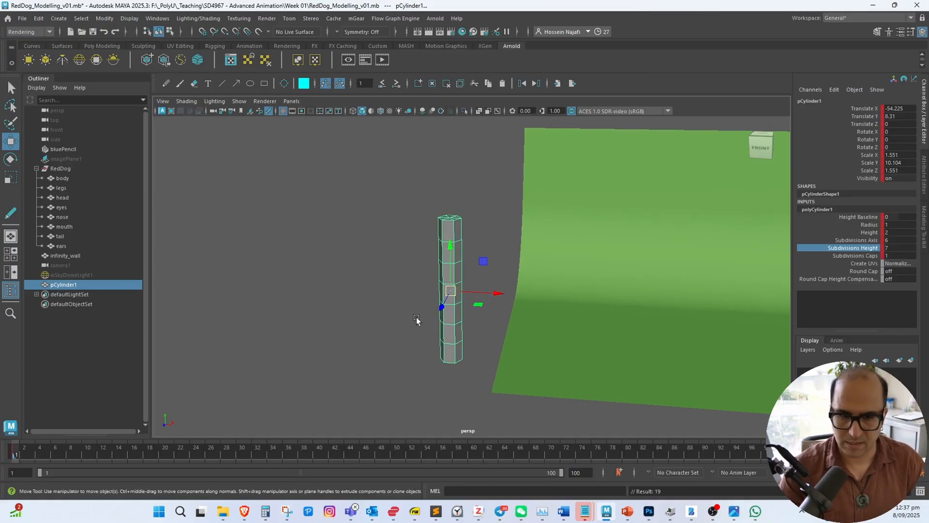
pyautogui.click(247, 47)
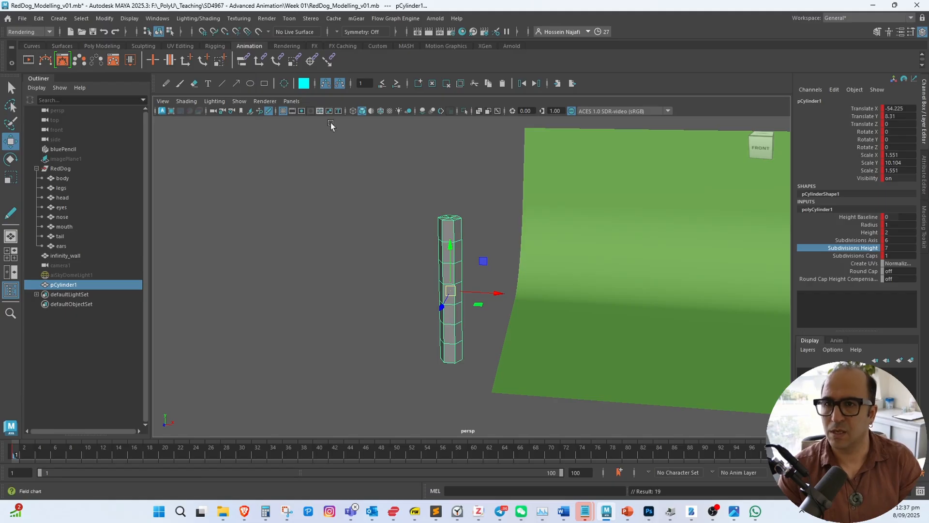
# Handwrite "Set Keyframe" and a large "S" beside the cylinder with the Blue Pencil, clear the notes and reactivate the Move tool
pyautogui.moveTo(425, 370)
pyautogui.keyDown('alt'); pyautogui.mouseDown()
pyautogui.moveTo(416, 363)
pyautogui.moveTo(417, 375)
pyautogui.mouseUp(); pyautogui.keyUp('alt')
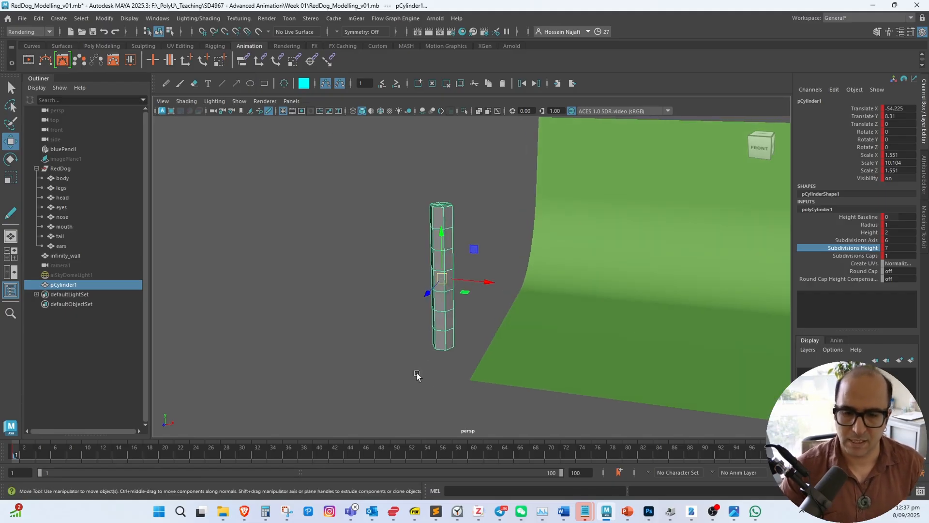
pyautogui.click(165, 83)
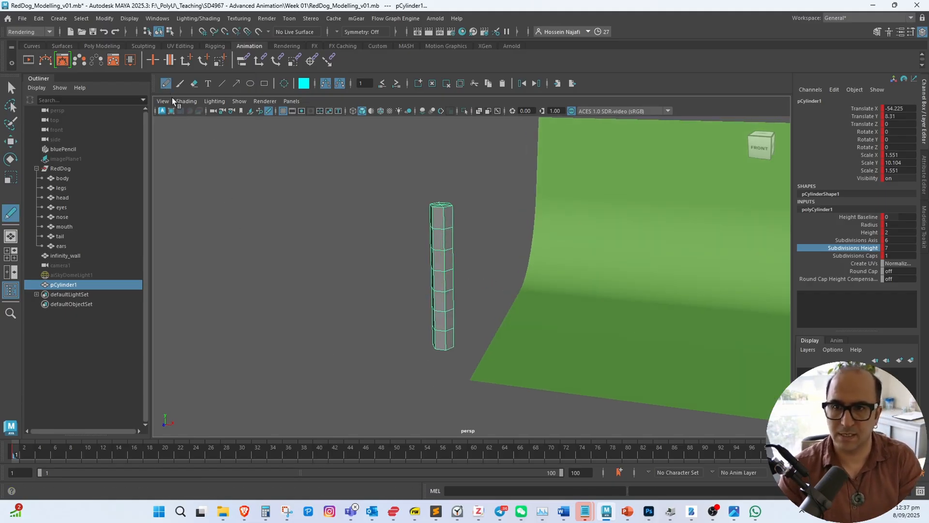
pyautogui.moveTo(210, 161)
pyautogui.mouseDown()
pyautogui.moveTo(206, 203)
pyautogui.moveTo(240, 182)
pyautogui.mouseUp()
pyautogui.moveTo(231, 166); pyautogui.dragTo(233, 174)
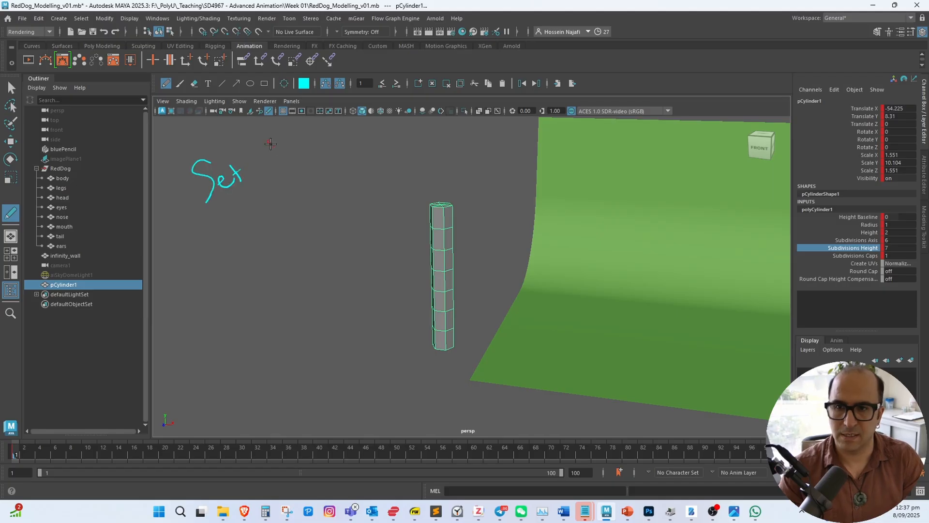
pyautogui.moveTo(228, 206)
pyautogui.mouseDown()
pyautogui.moveTo(246, 226)
pyautogui.moveTo(283, 198)
pyautogui.moveTo(293, 236)
pyautogui.mouseUp()
pyautogui.moveTo(281, 176)
pyautogui.mouseDown()
pyautogui.moveTo(324, 176)
pyautogui.moveTo(348, 156)
pyautogui.moveTo(363, 169)
pyautogui.mouseUp()
pyautogui.moveTo(286, 272)
pyautogui.mouseDown()
pyautogui.moveTo(305, 286)
pyautogui.moveTo(302, 304)
pyautogui.mouseUp()
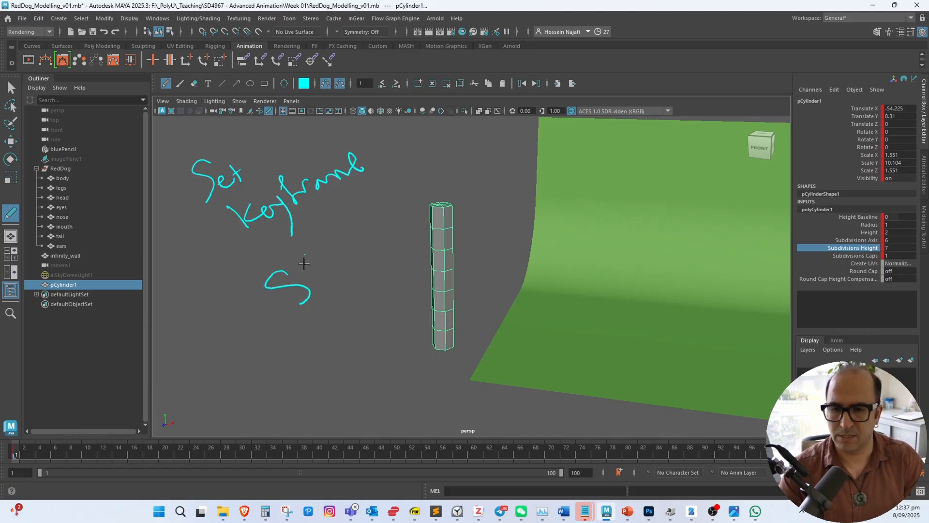
pyautogui.moveTo(239, 299); pyautogui.dragTo(251, 301)
pyautogui.moveTo(238, 305); pyautogui.dragTo(251, 307)
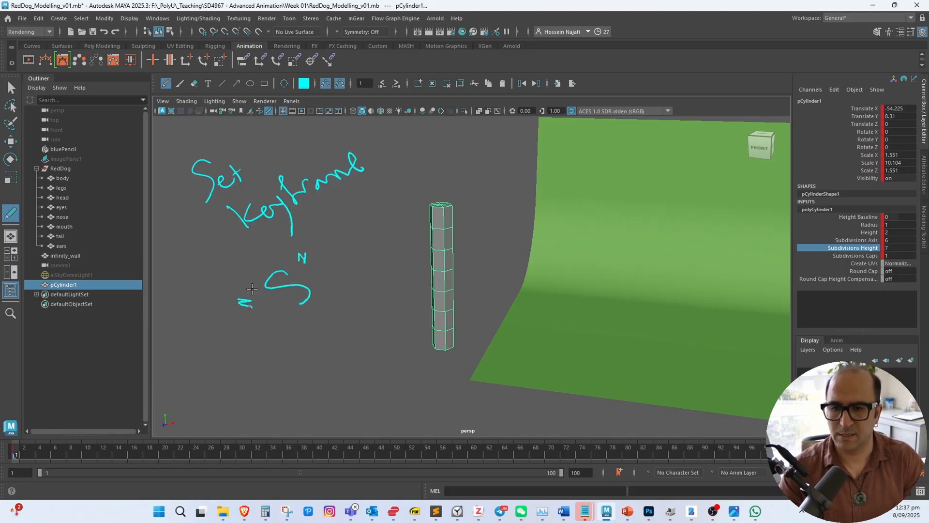
pyautogui.click(432, 84)
pyautogui.press('w')
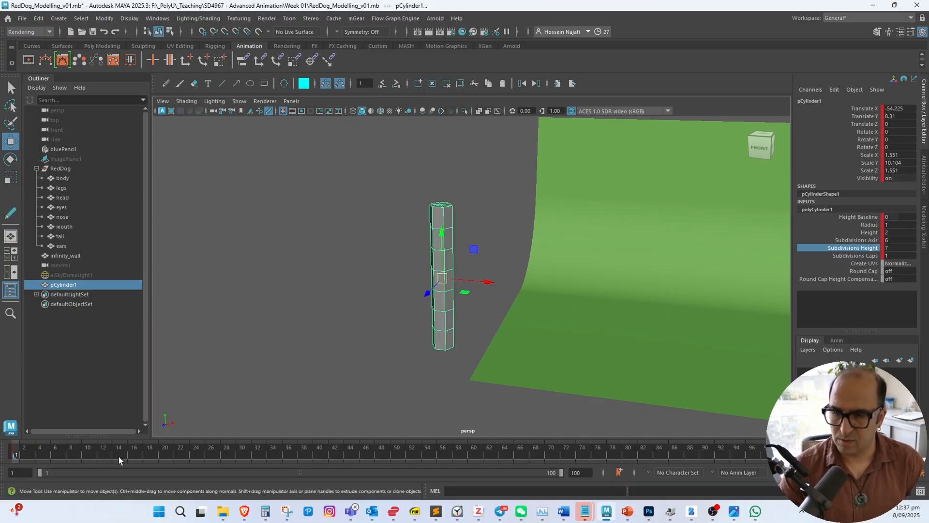
# At frame 24, move the cylinder away from the backdrop to about -90.3 in Translate X and set a keyframe
pyautogui.click(194, 455)
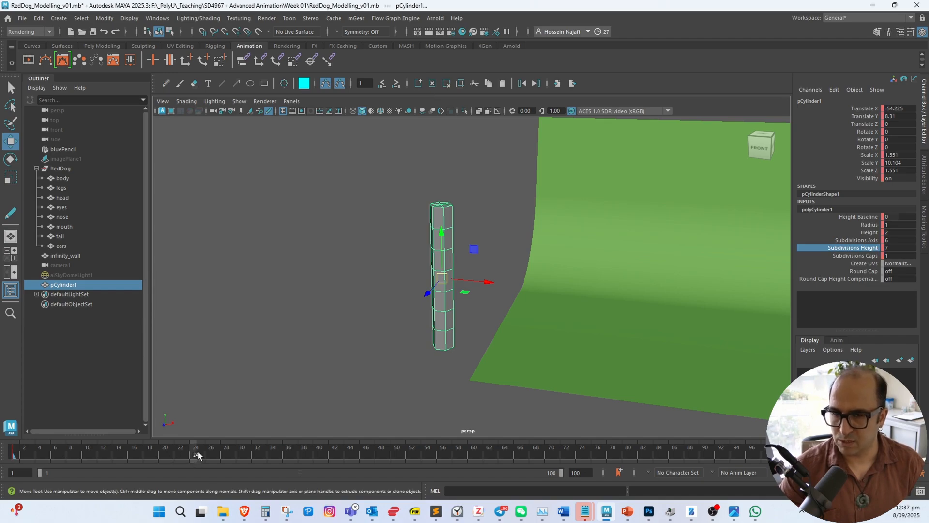
pyautogui.moveTo(486, 286); pyautogui.dragTo(248, 260)
pyautogui.press('s')
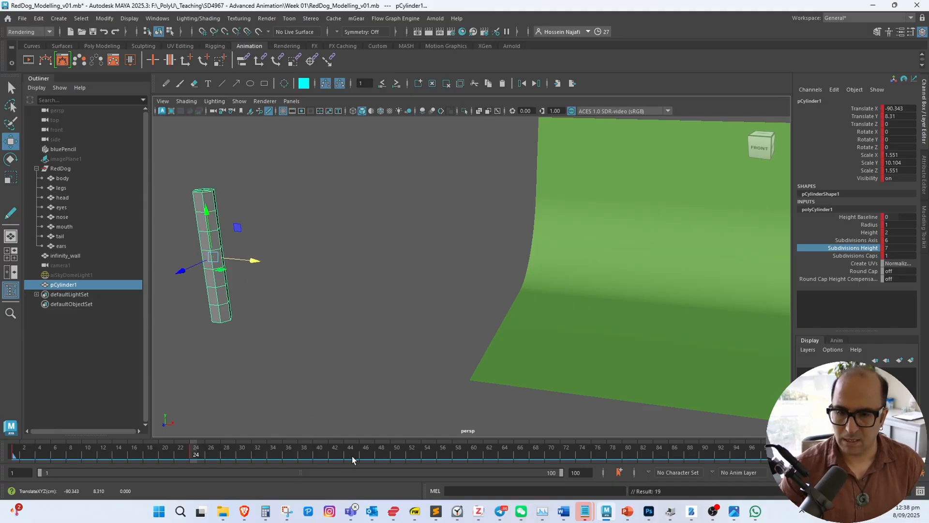
# At frame 48, rotate the cylinder to about -90.5 degrees in Rotate Z and set a keyframe
pyautogui.click(378, 455)
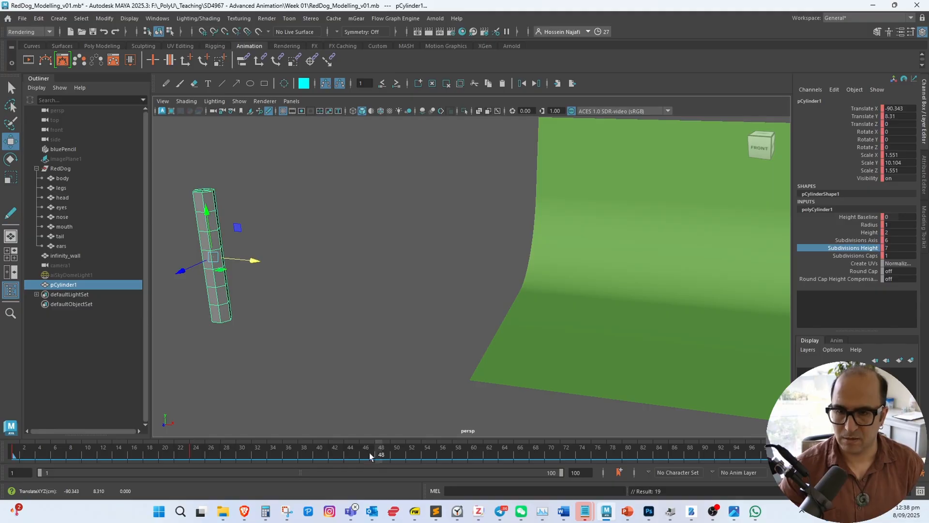
pyautogui.press('e')
pyautogui.moveTo(233, 233); pyautogui.dragTo(289, 351)
pyautogui.press('s')
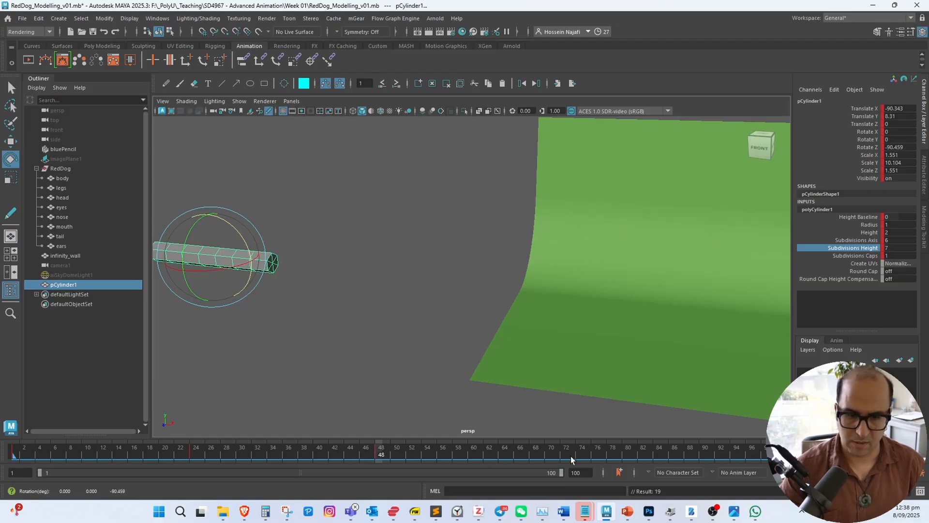
# At frame 63, move the cylinder over the green backdrop to about -25.3 in Translate X and set a keyframe
pyautogui.moveTo(411, 451); pyautogui.dragTo(423, 450)
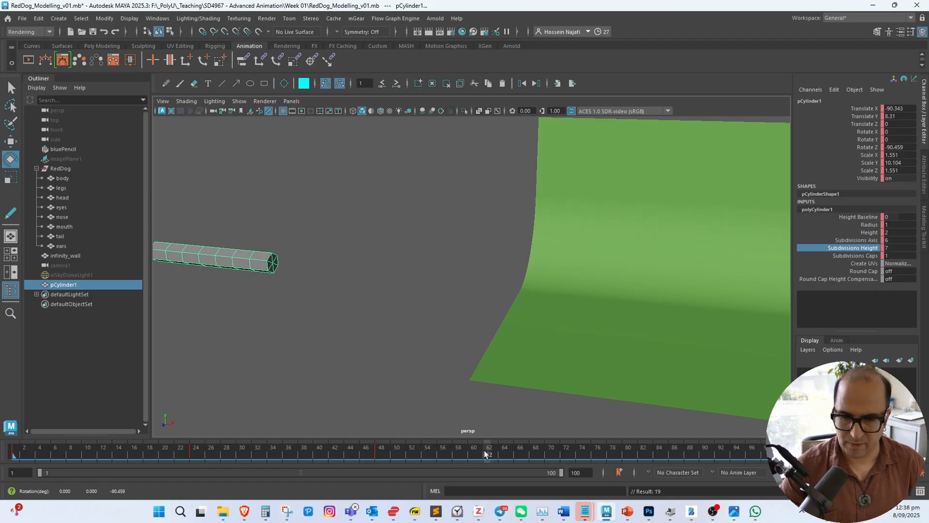
pyautogui.moveTo(487, 452); pyautogui.dragTo(491, 451)
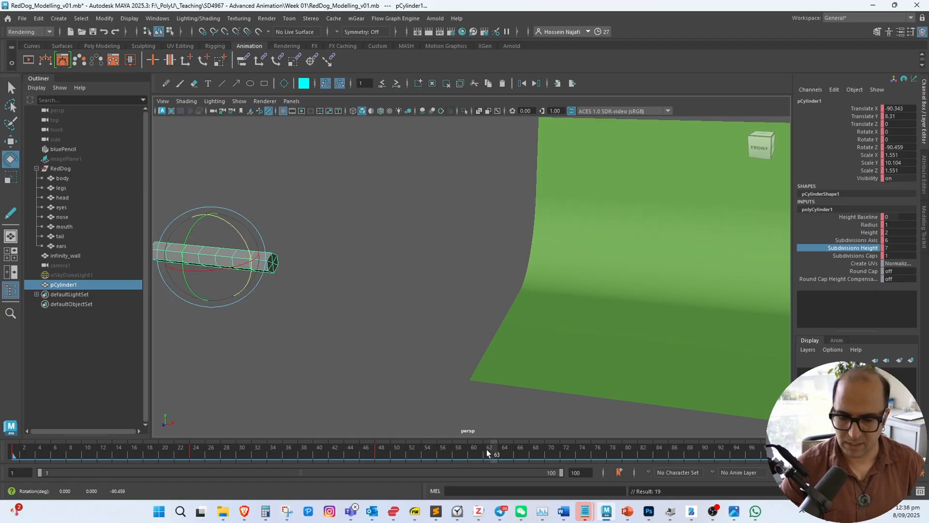
pyautogui.press('w')
pyautogui.moveTo(257, 263); pyautogui.dragTo(723, 332)
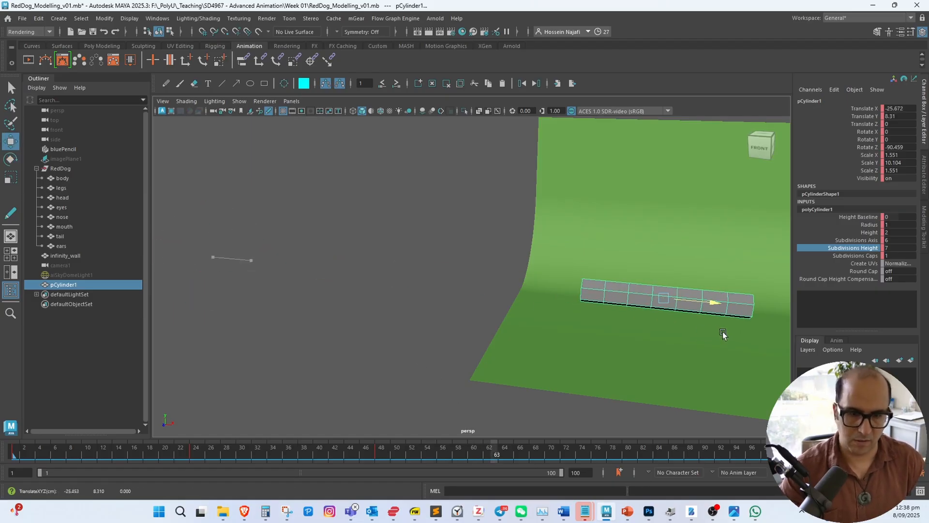
pyautogui.press('s')
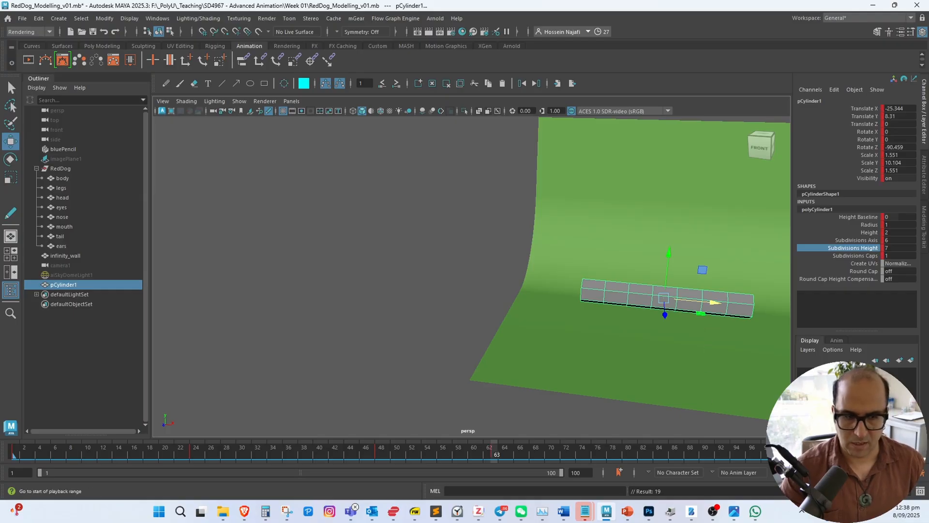
# Play the cylinder animation from the first frame, stop playback and return to the start
pyautogui.click(824, 453)
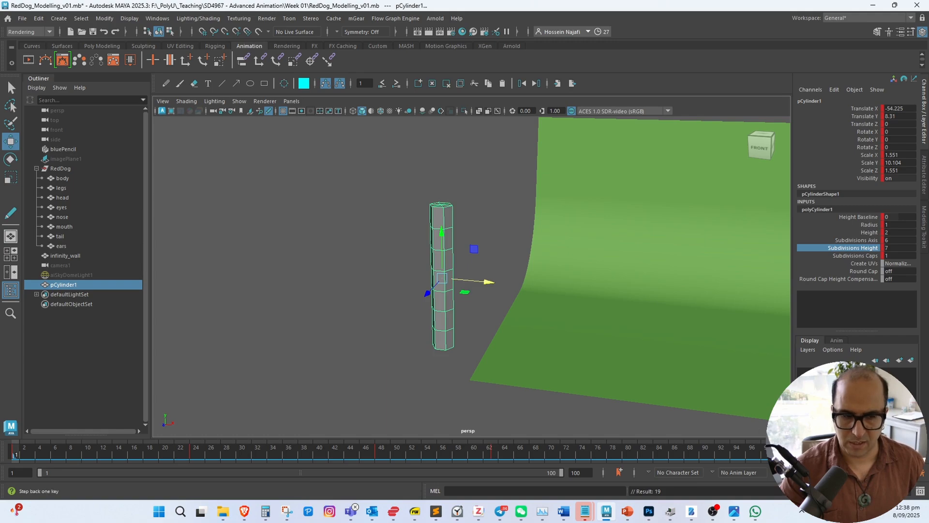
pyautogui.click(876, 454)
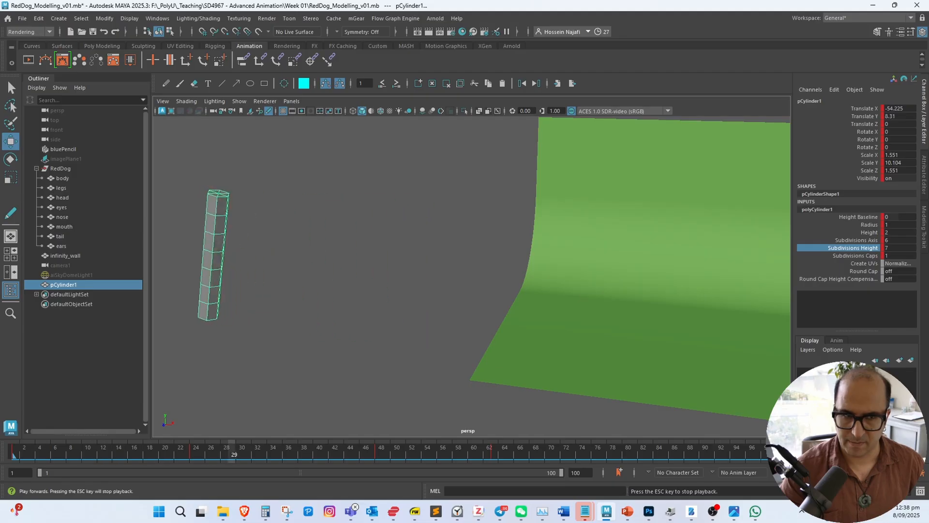
pyautogui.press('Escape')
pyautogui.hotkey('alt', 'shift', 'v')
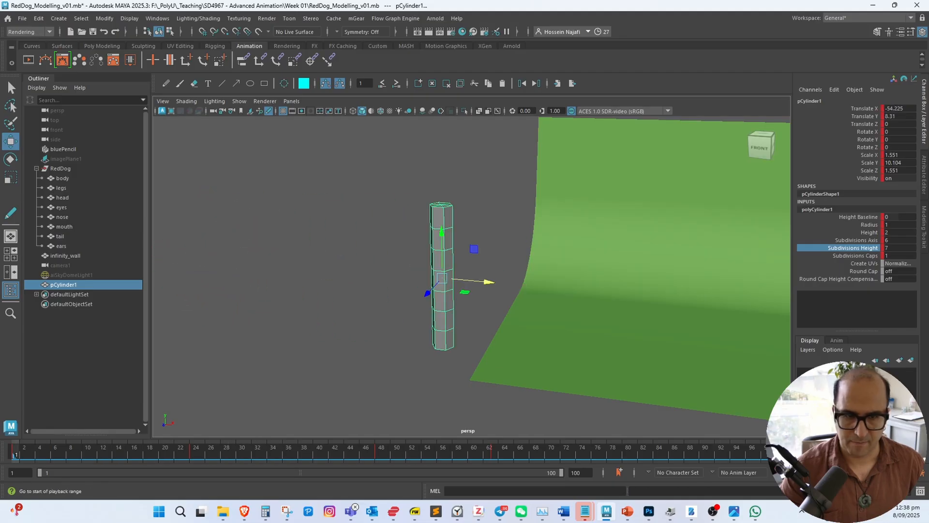
# Shift the Maya window aside to examine the playback and key-stepping controls, and maximise it again
pyautogui.moveTo(800, 7); pyautogui.dragTo(596, 1)
pyautogui.moveTo(826, 5); pyautogui.dragTo(685, 14)
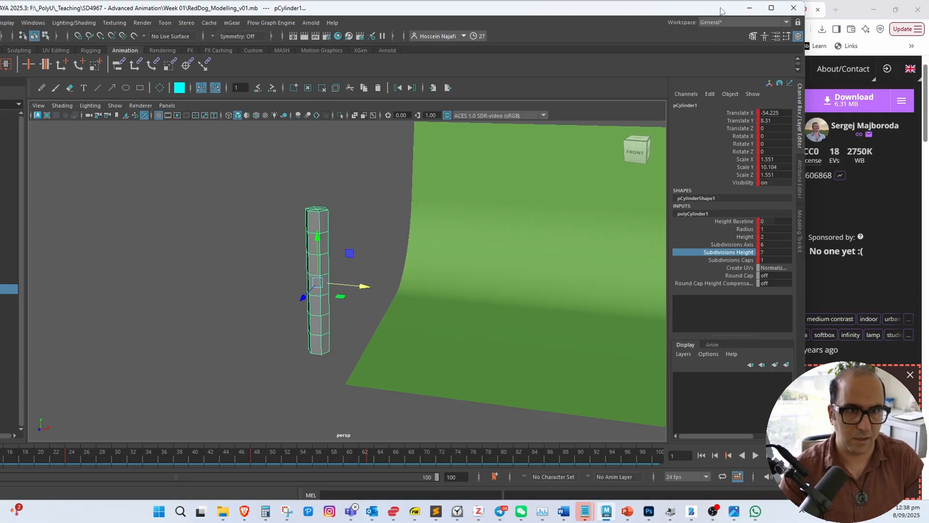
pyautogui.moveTo(720, 11); pyautogui.dragTo(666, 16)
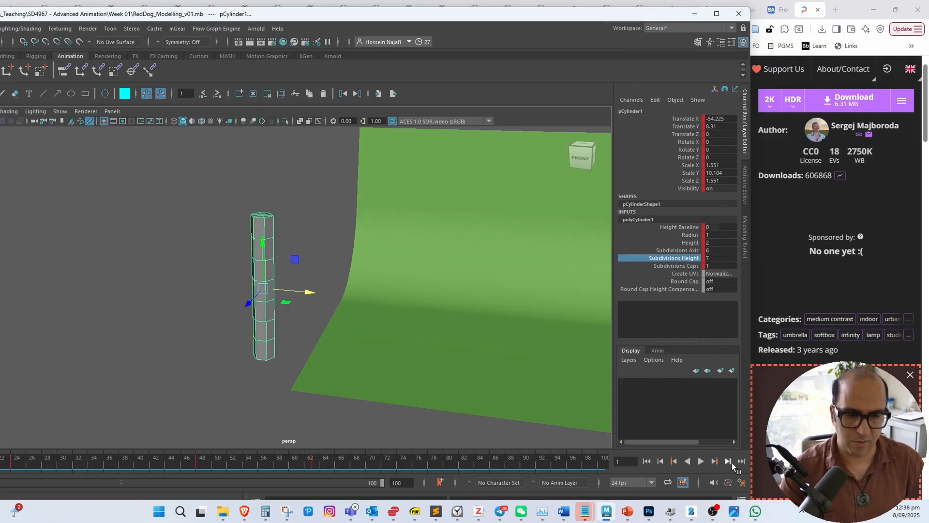
pyautogui.click(717, 14)
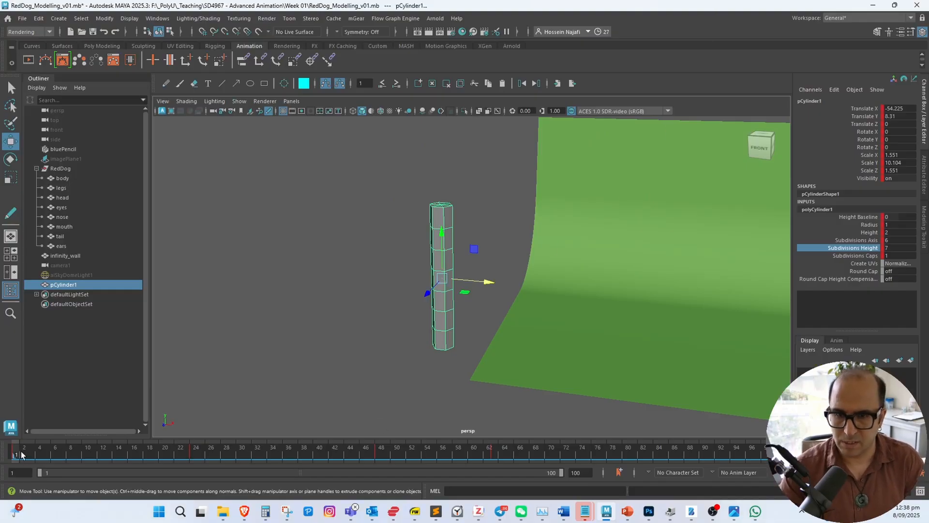
# Break the connections on all the cylinder's transform, visibility and polyCylinder1 channels to remove its keyframe animation
pyautogui.moveTo(21, 451); pyautogui.dragTo(14, 509)
pyautogui.moveTo(15, 510)
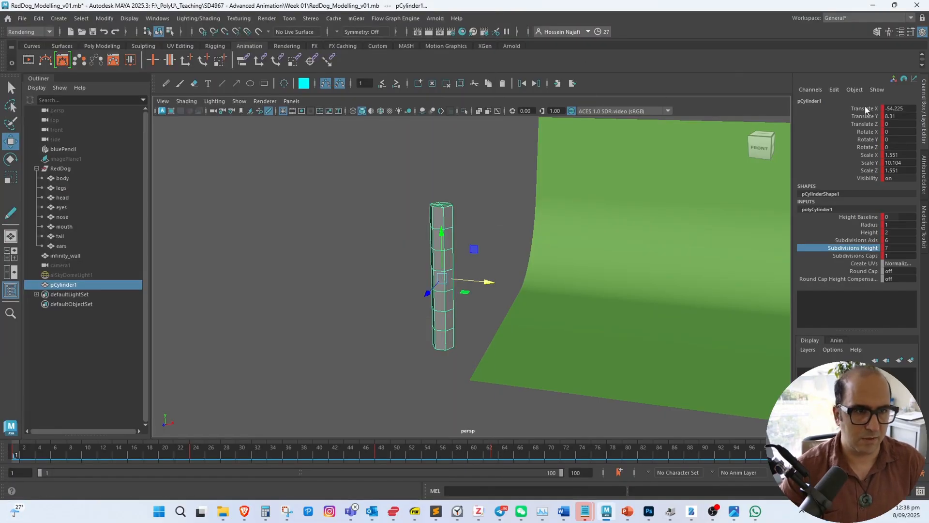
pyautogui.click(866, 109)
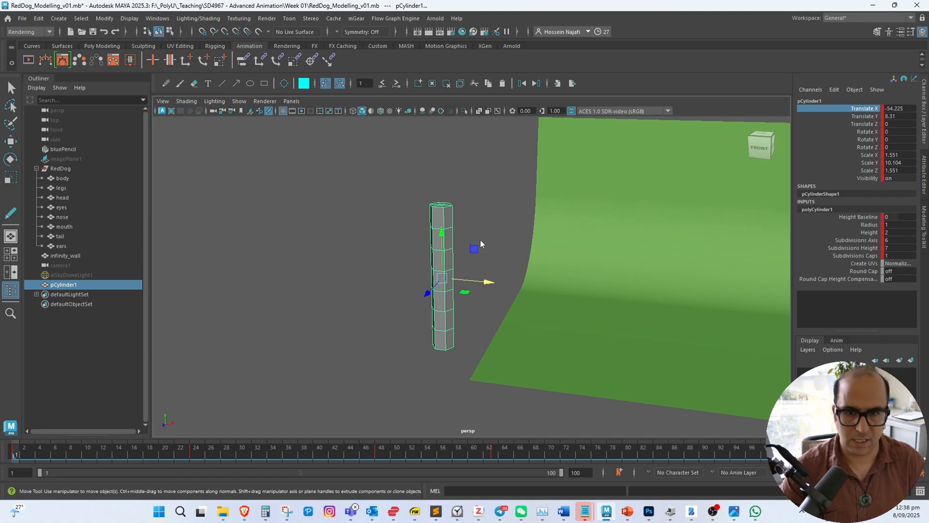
pyautogui.moveTo(474, 194); pyautogui.dragTo(359, 286)
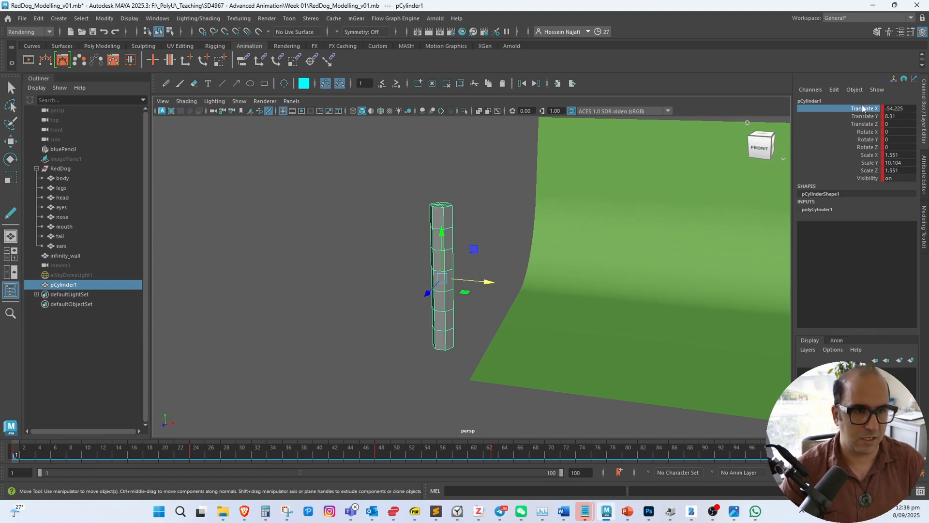
pyautogui.click(816, 211)
pyautogui.moveTo(861, 109); pyautogui.dragTo(844, 286)
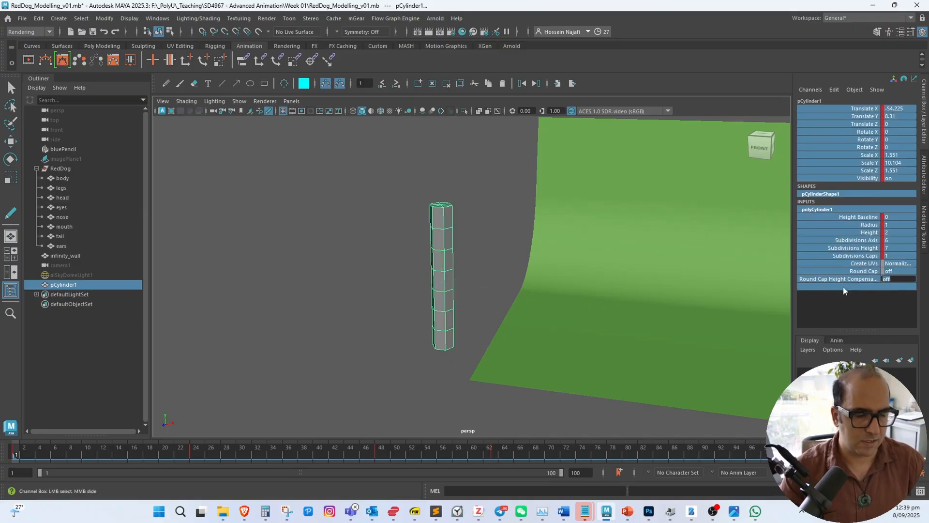
pyautogui.rightClick(854, 235)
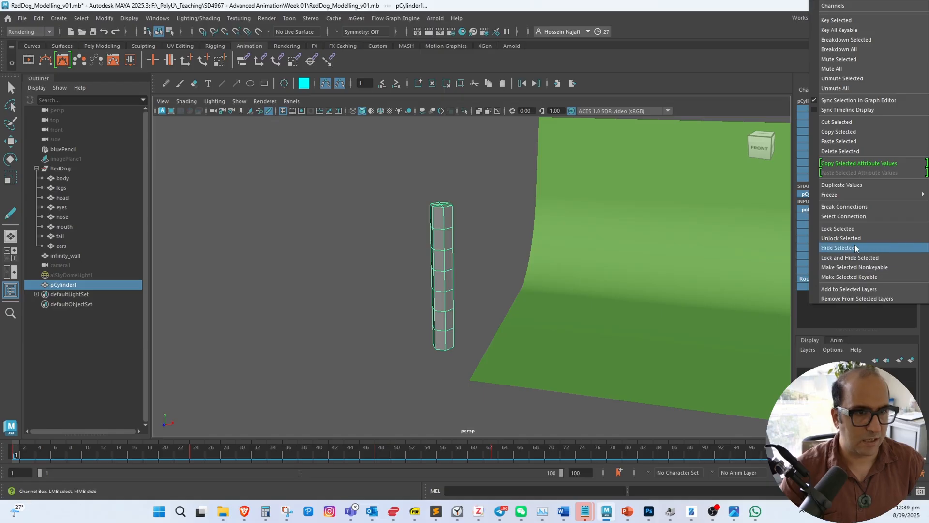
pyautogui.click(864, 209)
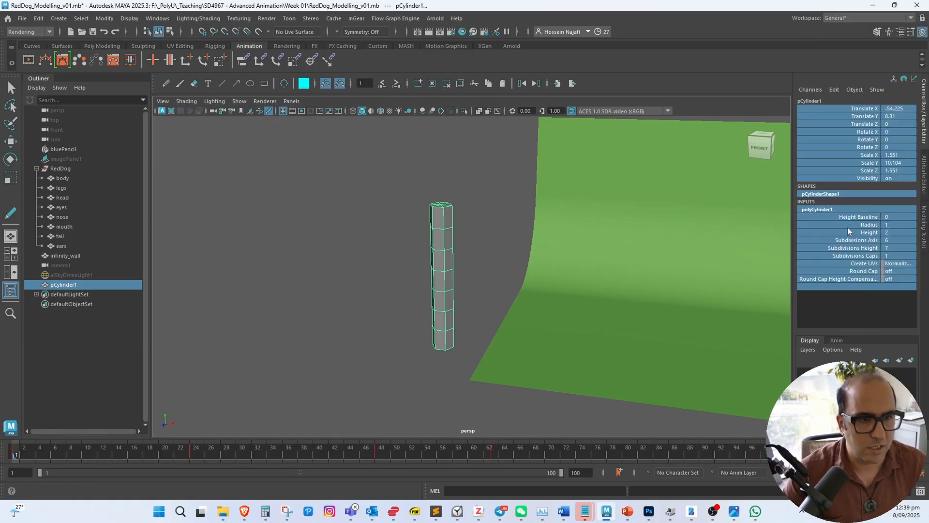
pyautogui.press('w')
pyautogui.click(307, 383)
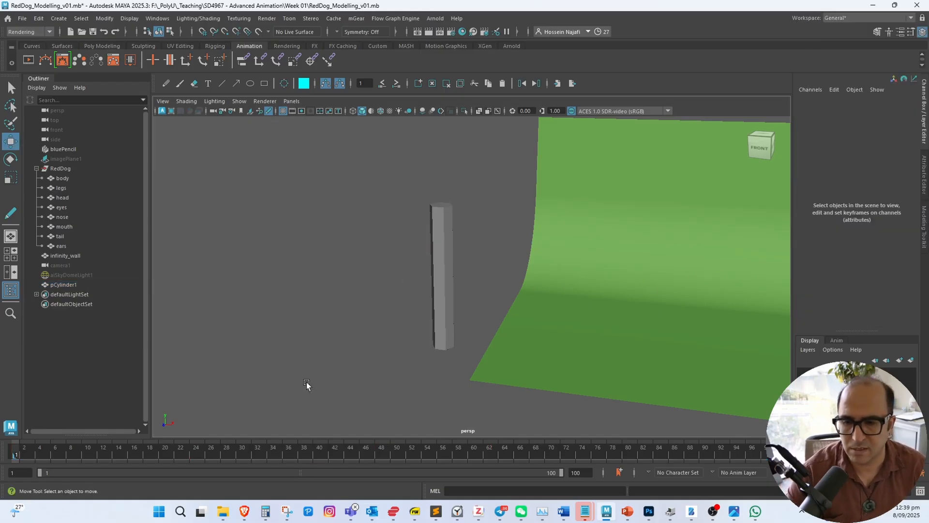
pyautogui.click(431, 292)
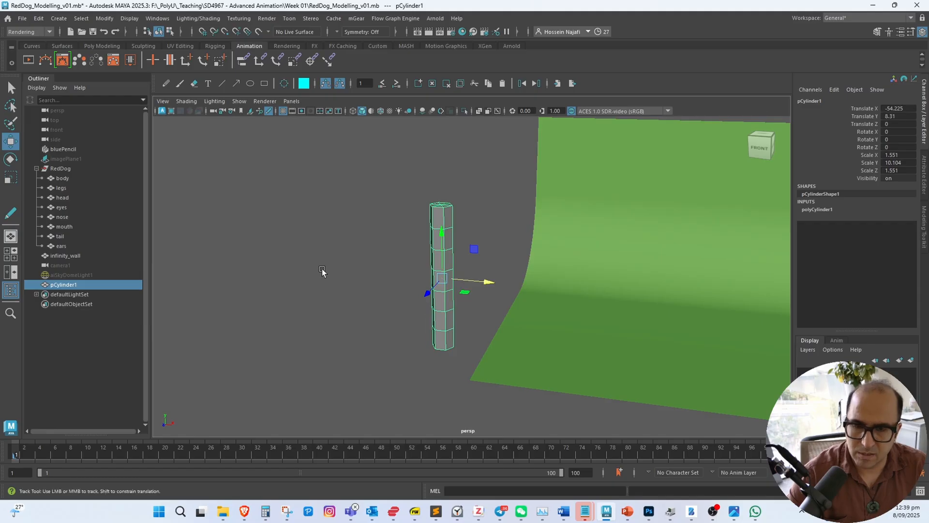
# Sketch a bent limb outline beside the cylinder with the Blue Pencil, and clear the sketch
pyautogui.keyDown('alt'); pyautogui.moveTo(321, 270); pyautogui.dragTo(300, 267, button='middle'); pyautogui.keyUp('alt')
pyautogui.keyDown('alt'); pyautogui.moveTo(298, 266); pyautogui.dragTo(354, 278, button='right'); pyautogui.keyUp('alt')
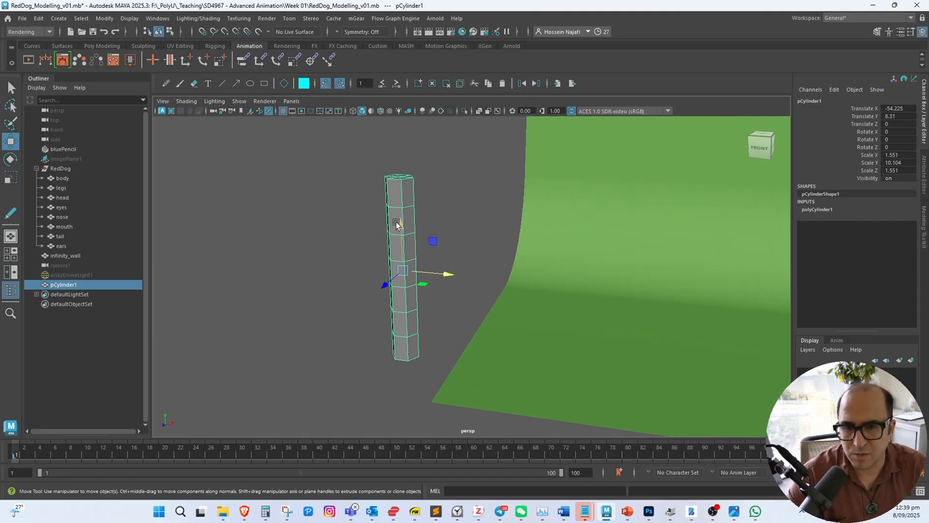
pyautogui.keyDown('alt'); pyautogui.moveTo(342, 223); pyautogui.dragTo(360, 237); pyautogui.keyUp('alt')
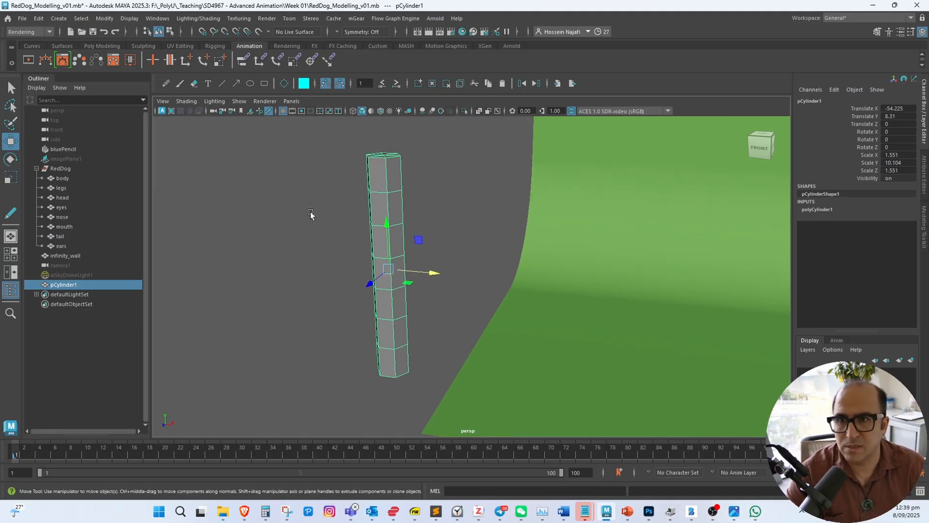
pyautogui.click(166, 84)
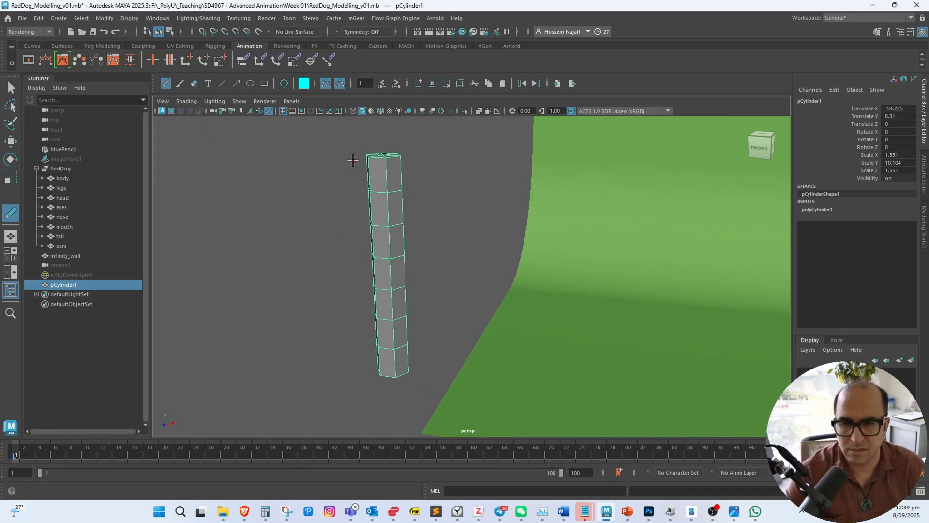
pyautogui.moveTo(331, 146); pyautogui.dragTo(228, 283)
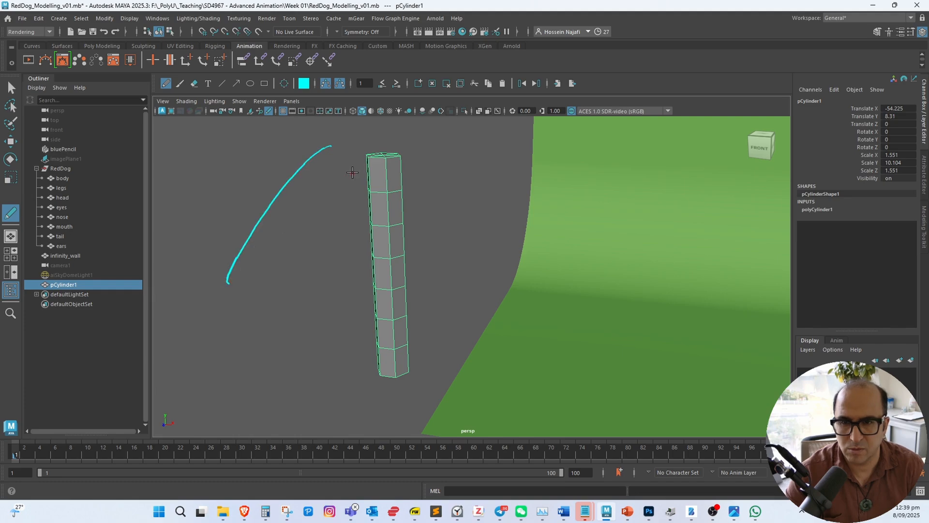
pyautogui.moveTo(353, 169)
pyautogui.mouseDown()
pyautogui.moveTo(291, 259)
pyautogui.moveTo(282, 304)
pyautogui.mouseUp()
pyautogui.moveTo(227, 283); pyautogui.dragTo(380, 373)
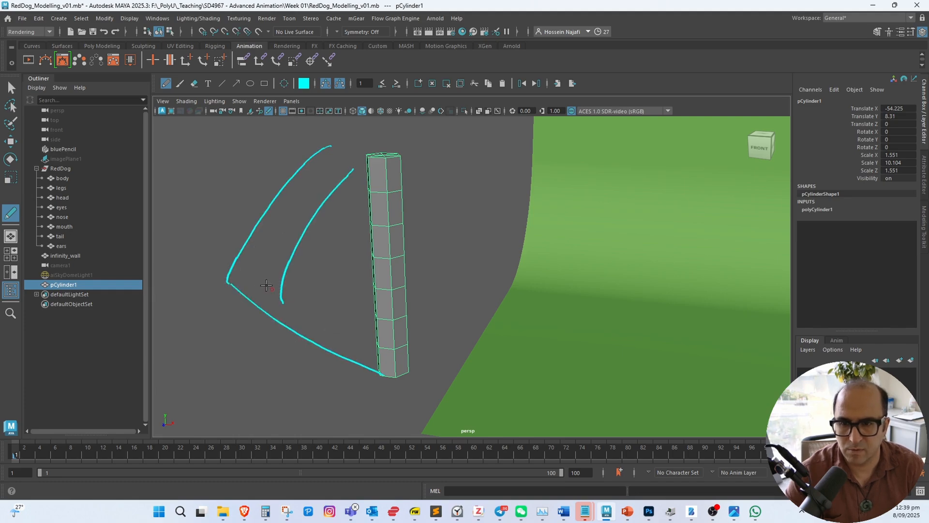
pyautogui.moveTo(248, 269)
pyautogui.mouseDown()
pyautogui.moveTo(301, 293)
pyautogui.moveTo(338, 338)
pyautogui.mouseUp()
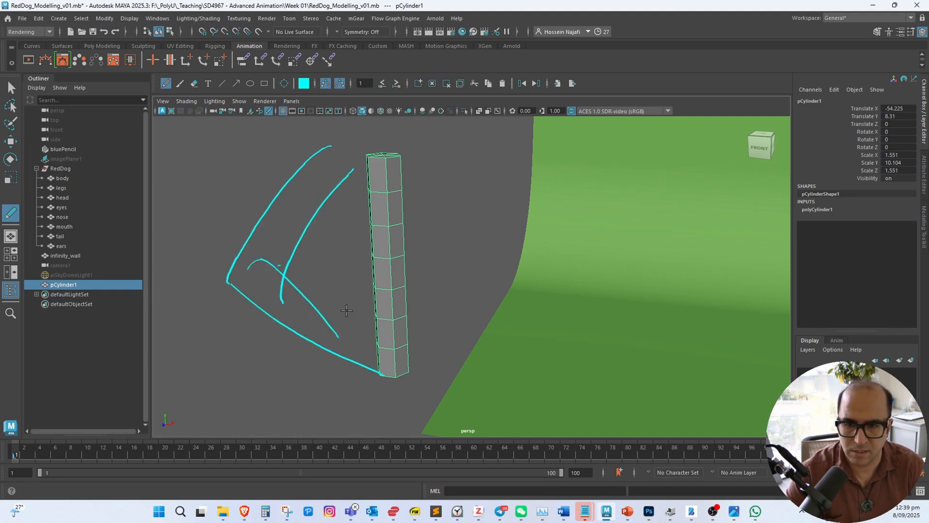
pyautogui.moveTo(278, 266); pyautogui.dragTo(389, 329)
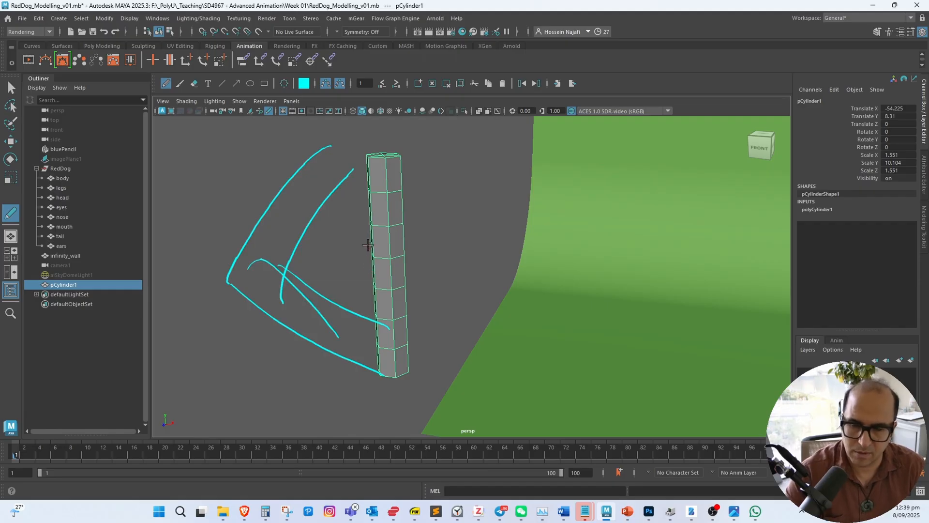
pyautogui.click(432, 84)
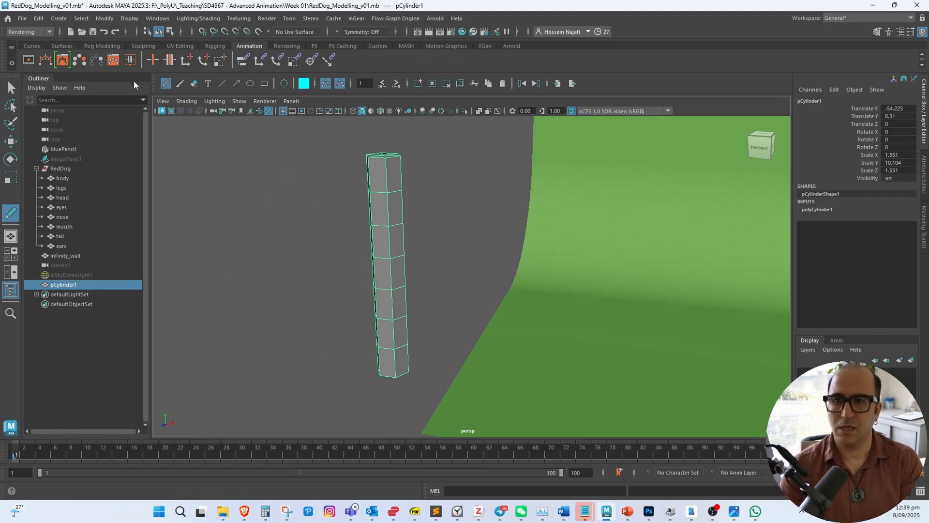
# In the front view, build a three-joint chain down the cylinder with the Joint Tool, offsetting the middle joint to form a slight bend
pyautogui.click(215, 46)
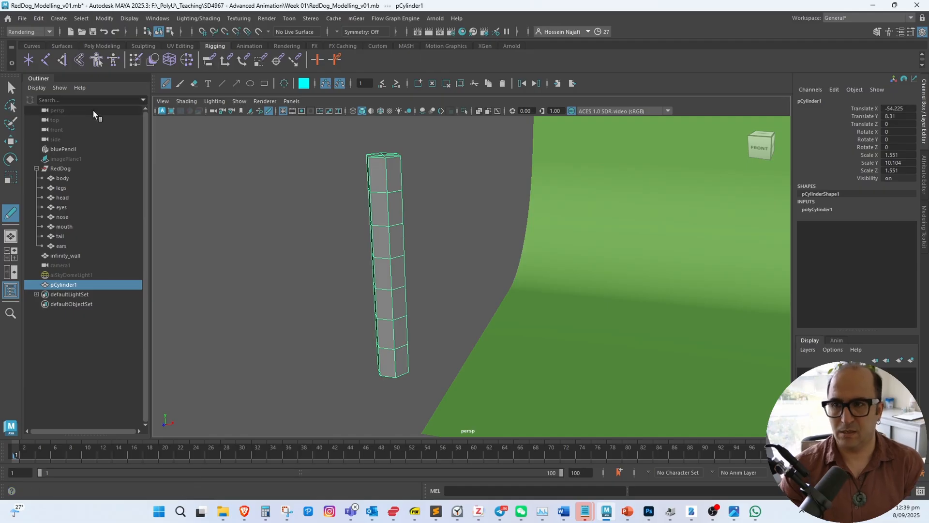
pyautogui.keyDown('alt'); pyautogui.moveTo(274, 216); pyautogui.dragTo(294, 215); pyautogui.keyUp('alt')
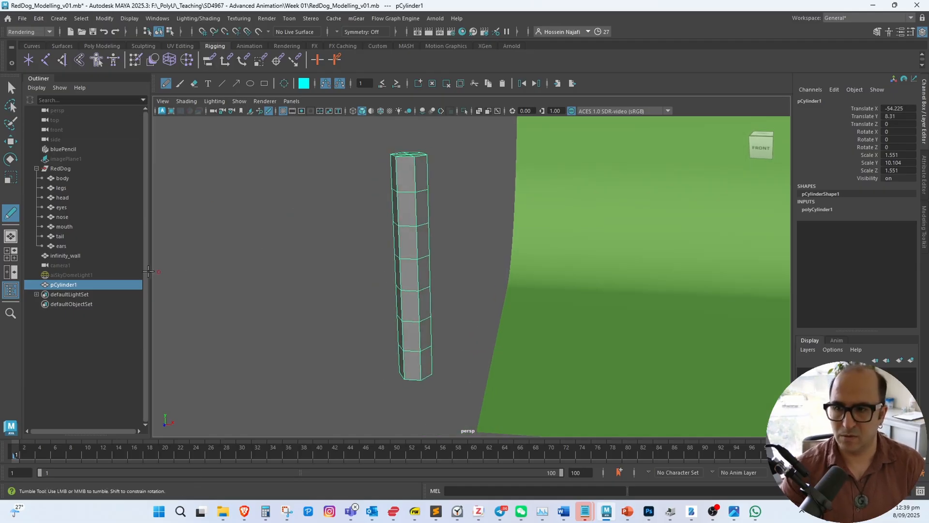
pyautogui.click(11, 254)
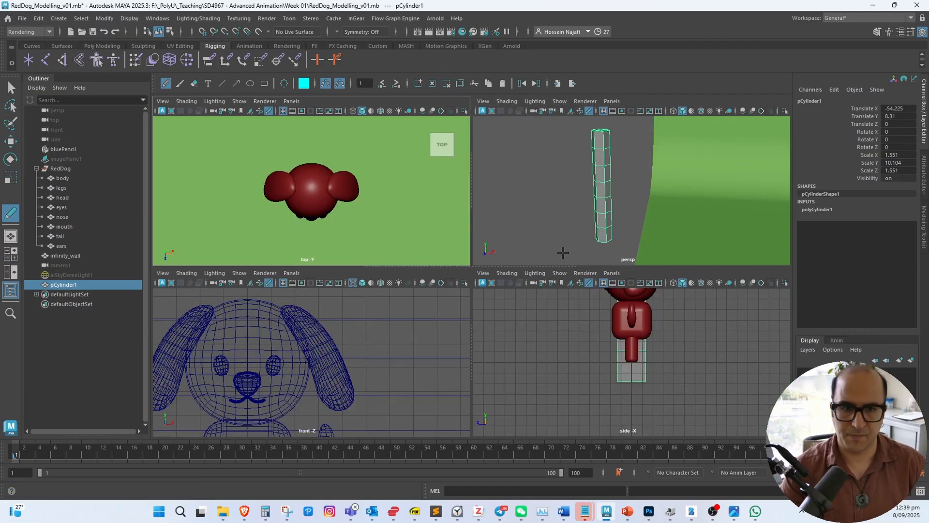
pyautogui.press('space')
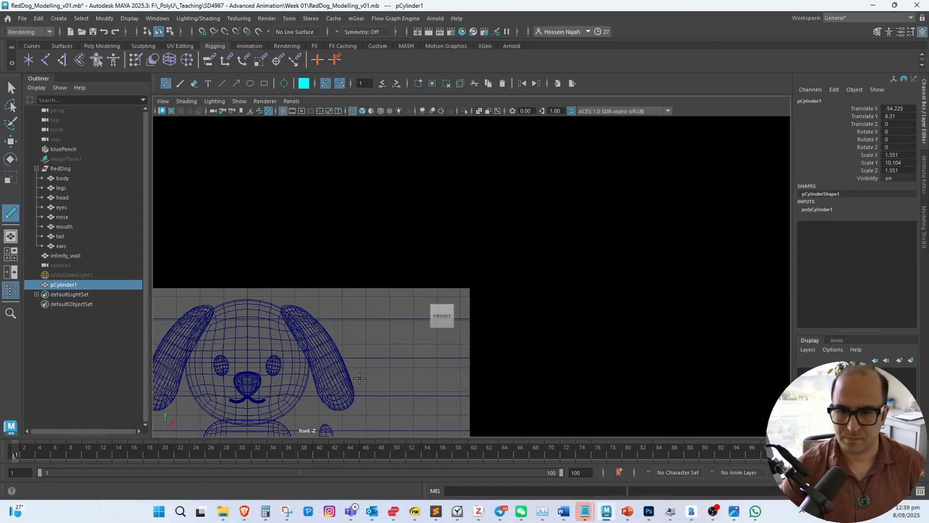
pyautogui.press('f')
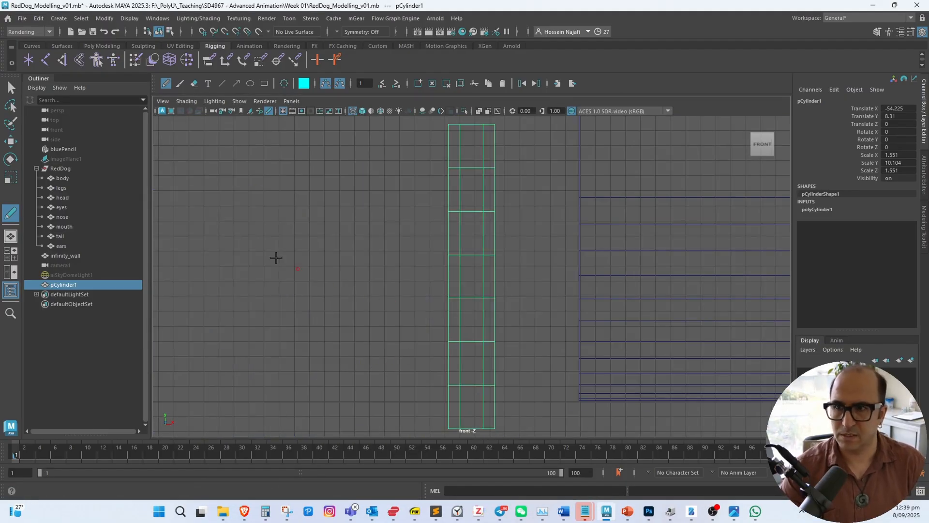
pyautogui.click(45, 60)
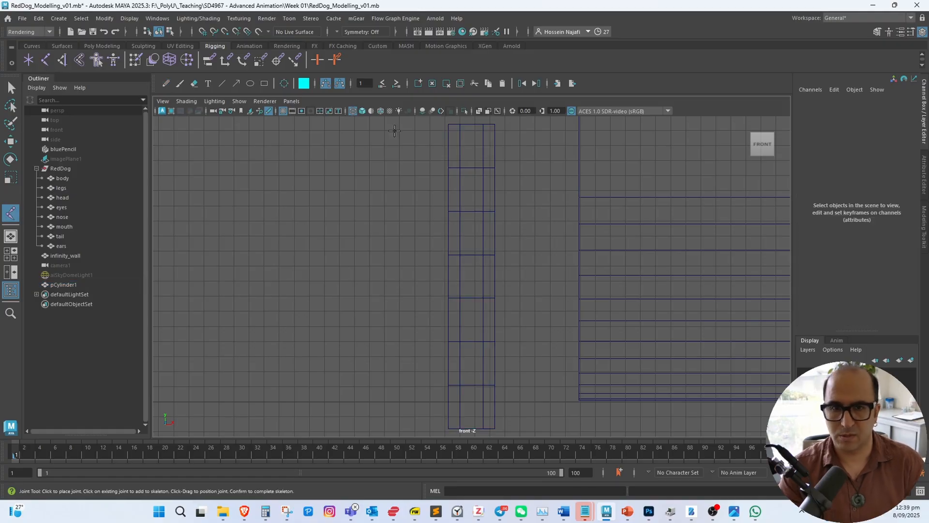
pyautogui.click(473, 133)
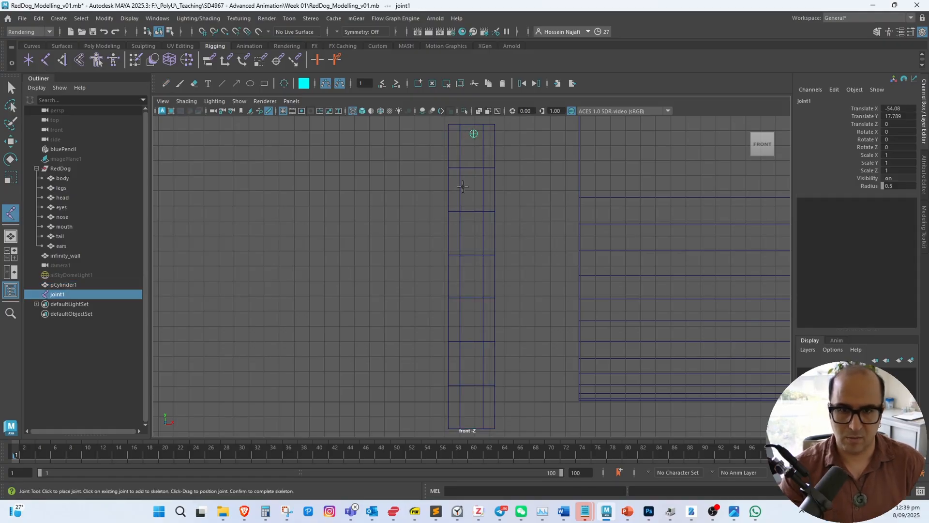
pyautogui.click(451, 275)
pyautogui.click(487, 422)
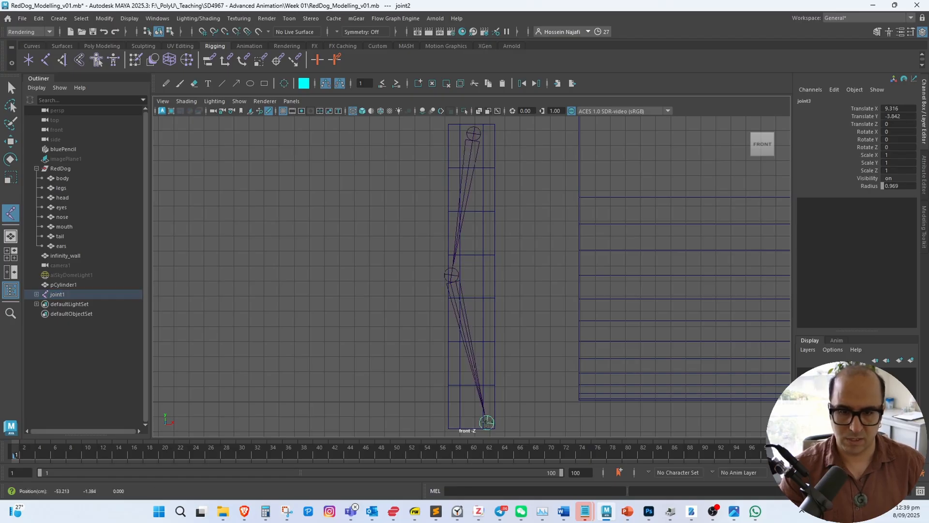
pyautogui.press('Return')
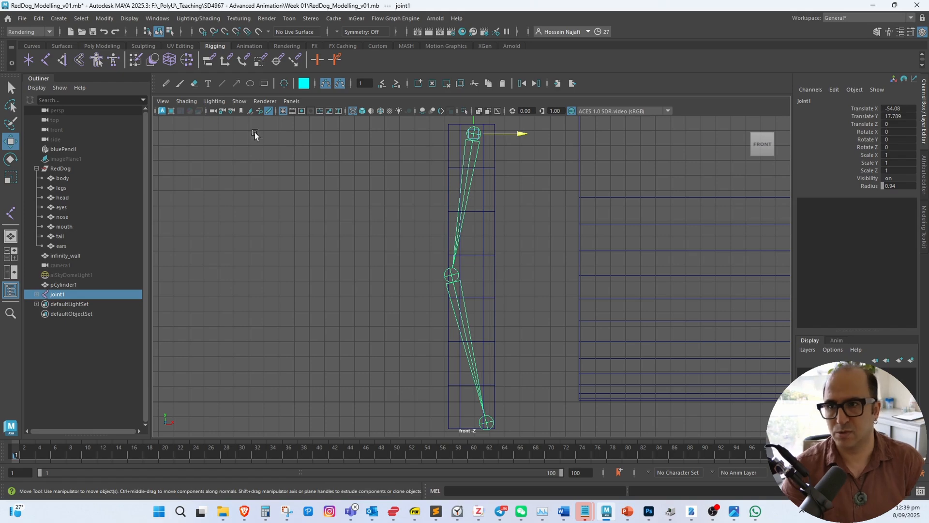
# Select the root joint together with the cylinder and bind the cylinder's skin to the joint chain
pyautogui.click(47, 60)
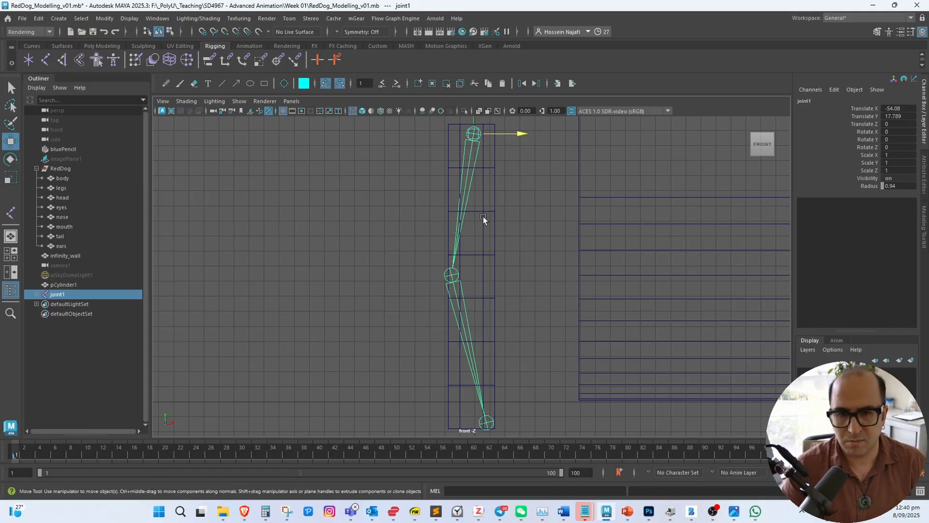
pyautogui.click(493, 226)
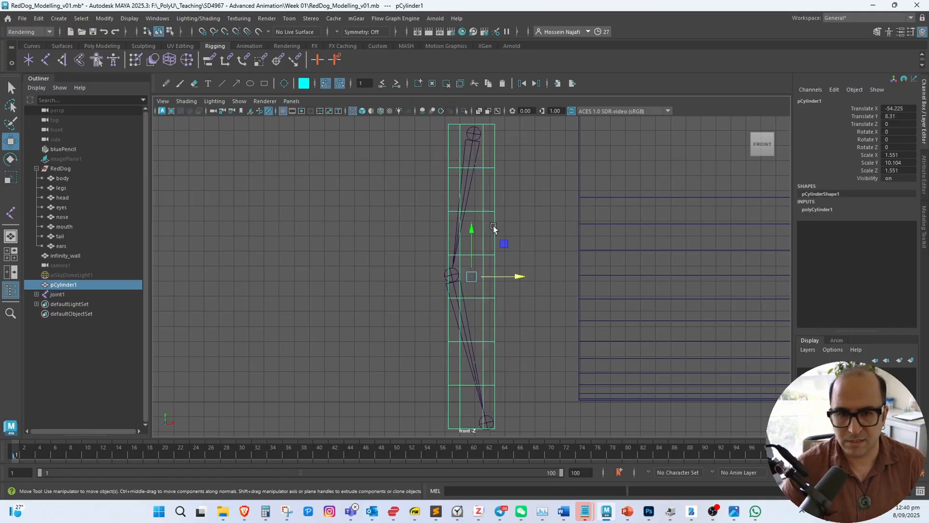
pyautogui.click(473, 143)
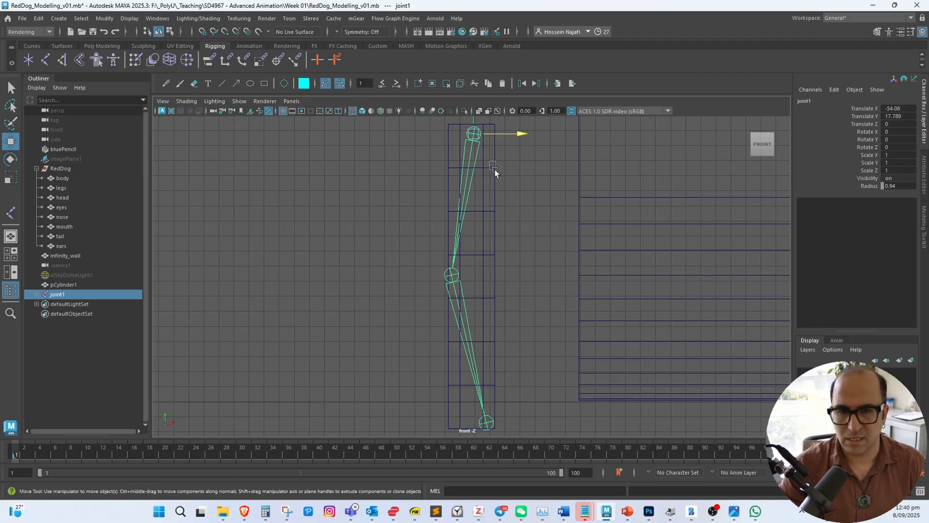
pyautogui.keyDown('shift'); pyautogui.click(482, 189); pyautogui.keyUp('shift')
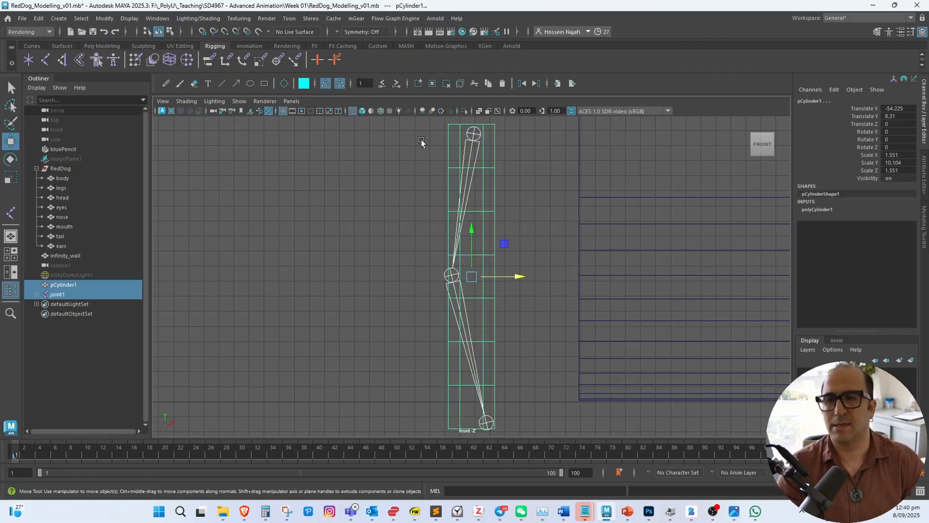
pyautogui.click(78, 61)
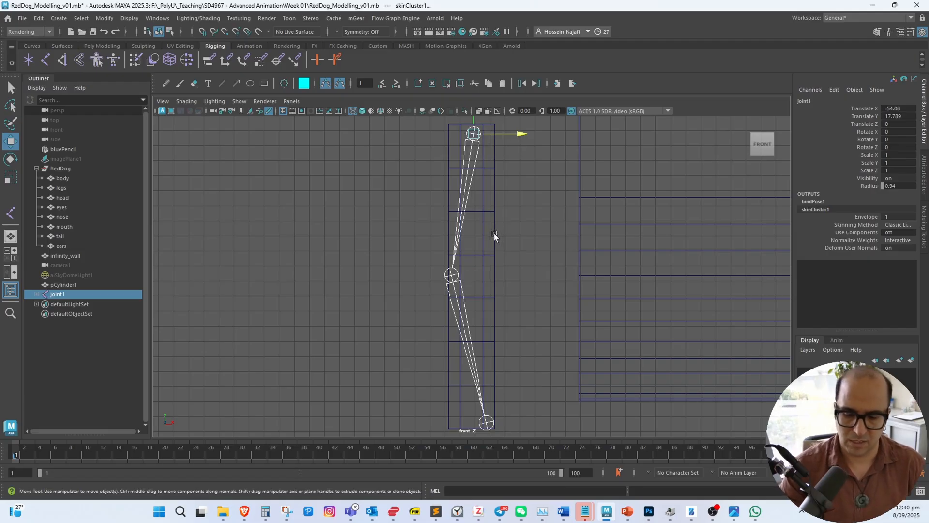
# Return to the perspective view and display it in wireframe with the joint chain inside the cylinder in view
pyautogui.keyDown('alt'); pyautogui.moveTo(498, 235); pyautogui.dragTo(452, 244, button='middle'); pyautogui.keyUp('alt')
pyautogui.press('5')
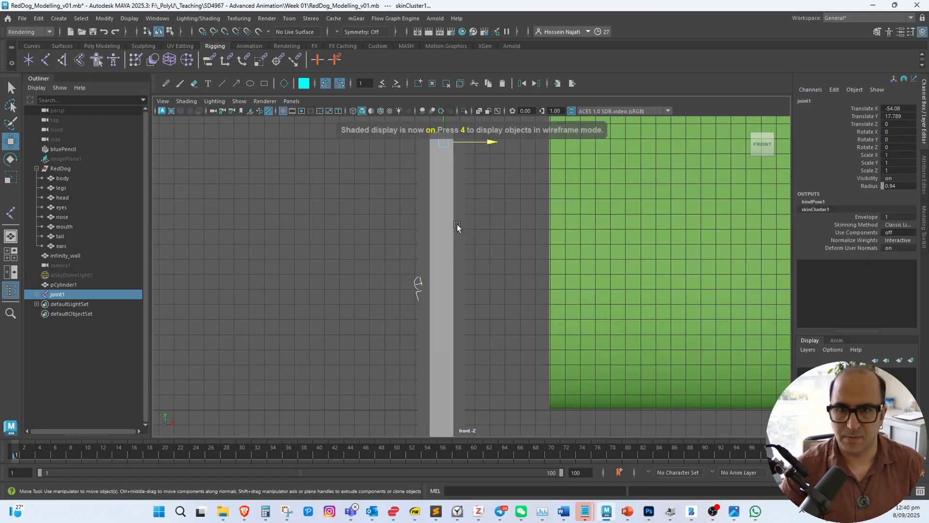
pyautogui.click(380, 111)
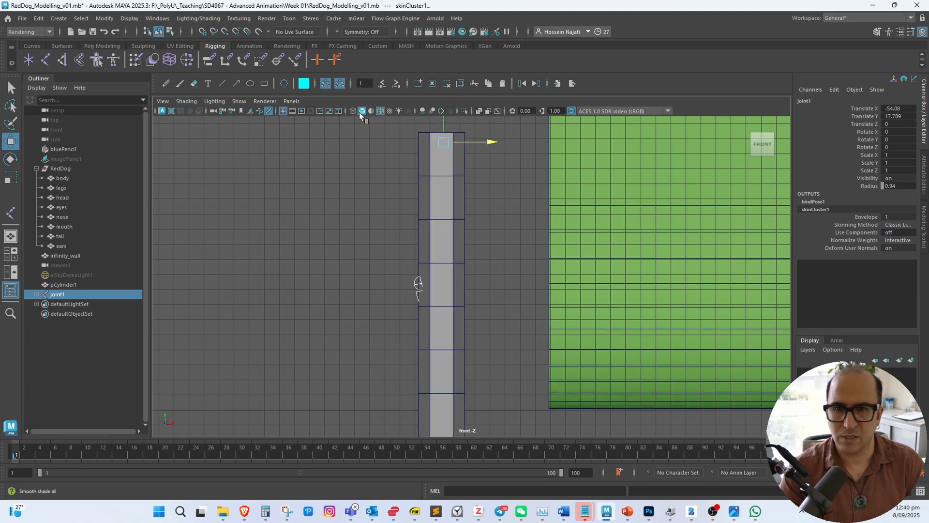
pyautogui.click(380, 112)
pyautogui.press('space')
pyautogui.moveTo(371, 177); pyautogui.dragTo(370, 159)
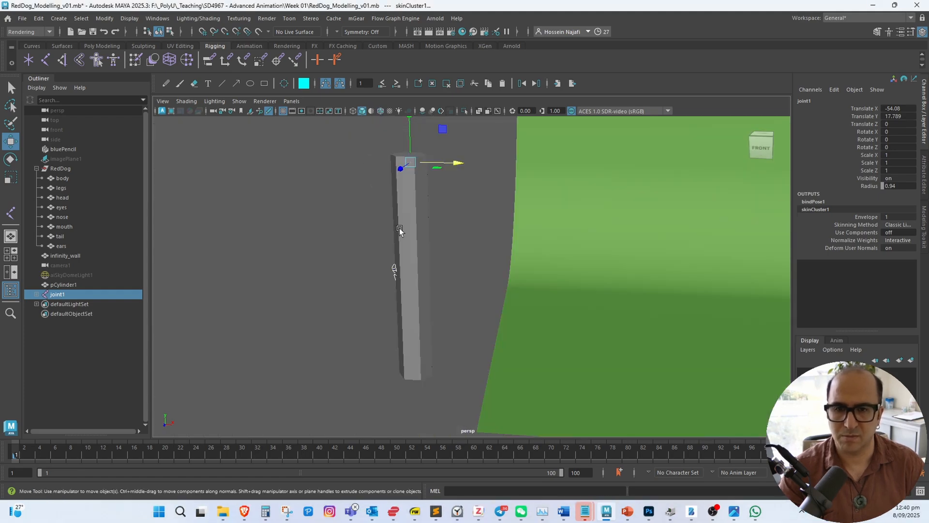
pyautogui.keyDown('alt'); pyautogui.moveTo(400, 229); pyautogui.dragTo(357, 249, button='middle'); pyautogui.keyUp('alt')
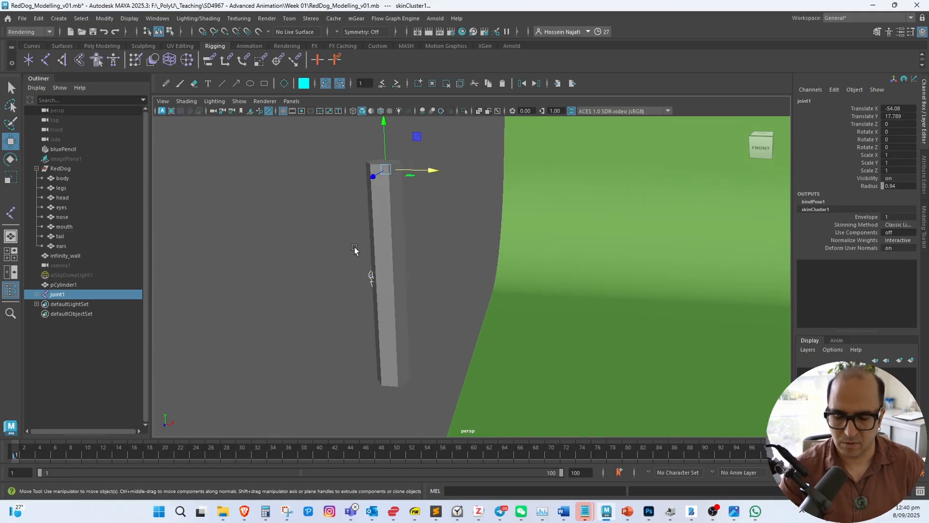
pyautogui.press('4')
pyautogui.keyDown('alt'); pyautogui.moveTo(343, 289); pyautogui.dragTo(340, 287); pyautogui.keyUp('alt')
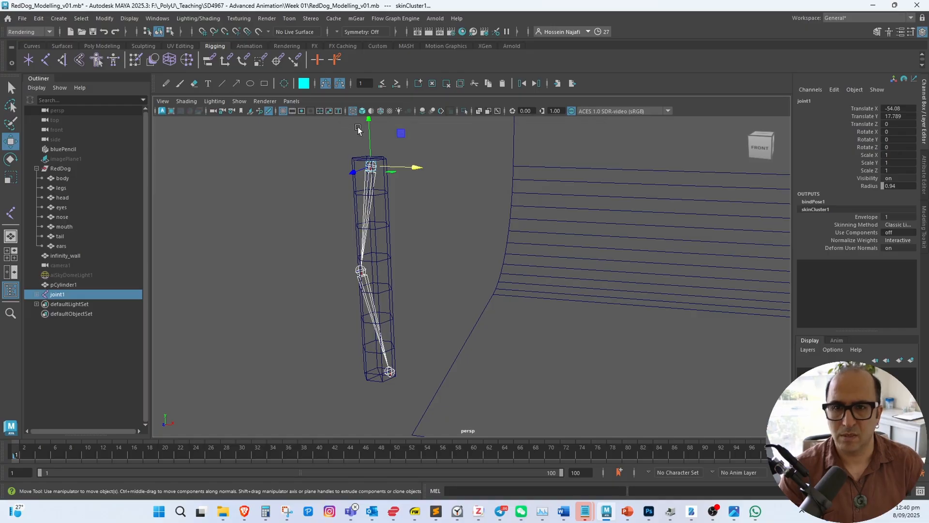
# Display the perspective view shaded with X-Ray Joints turned on, showing the joint chain through the cylinder
pyautogui.press('5')
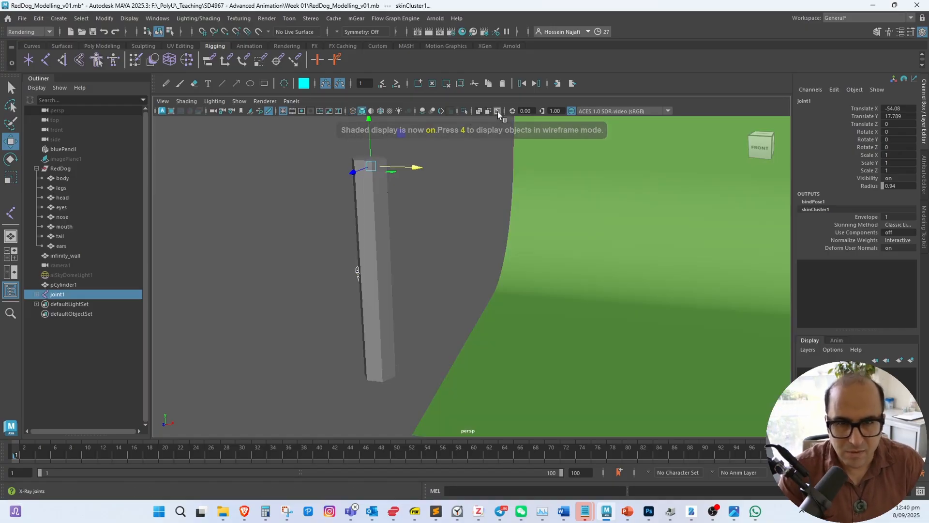
pyautogui.click(498, 112)
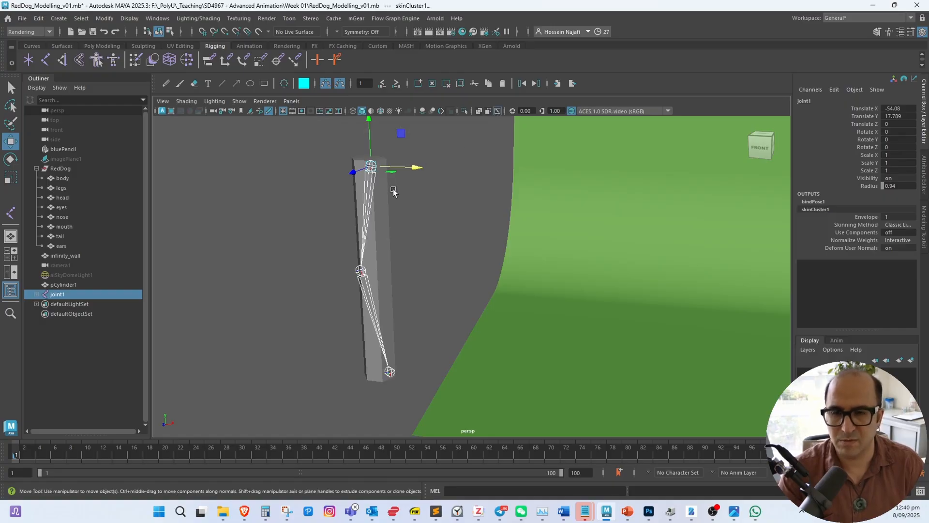
# Try bending the cylinder by rotating the middle joint about 75 degrees around Y, and undo the rotation
pyautogui.click(370, 303)
pyautogui.press('e')
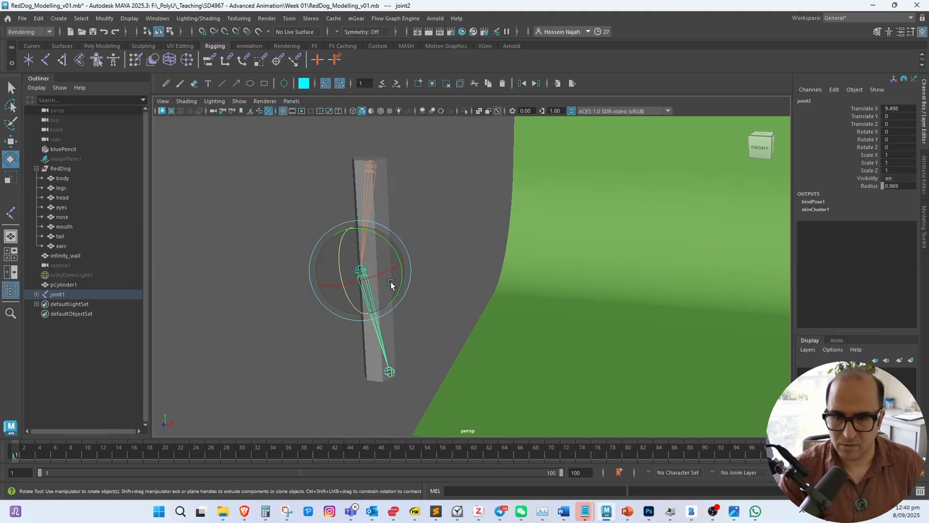
pyautogui.moveTo(403, 277); pyautogui.dragTo(384, 213)
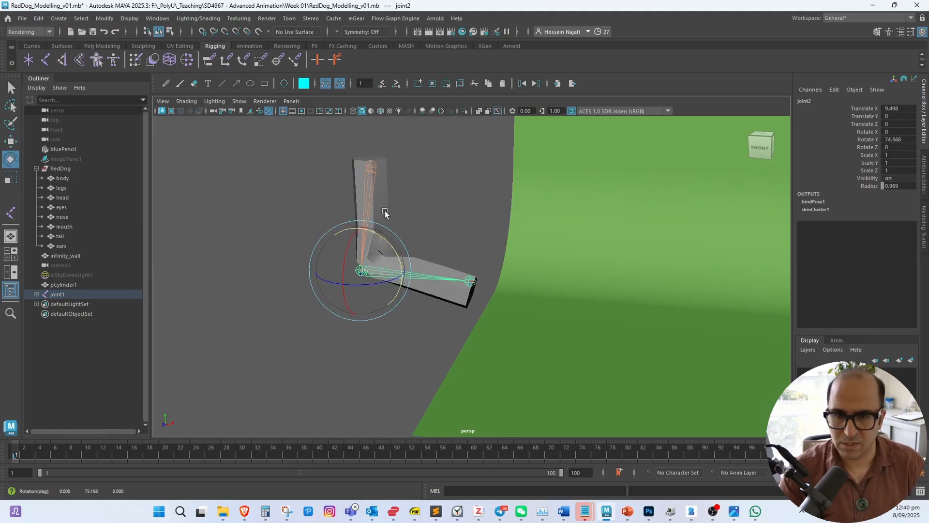
pyautogui.hotkey('ctrl', 'z')
# Switch to the front view and display the wireframe over the shaded surfaces
pyautogui.press('space')
pyautogui.moveTo(414, 264); pyautogui.dragTo(444, 276)
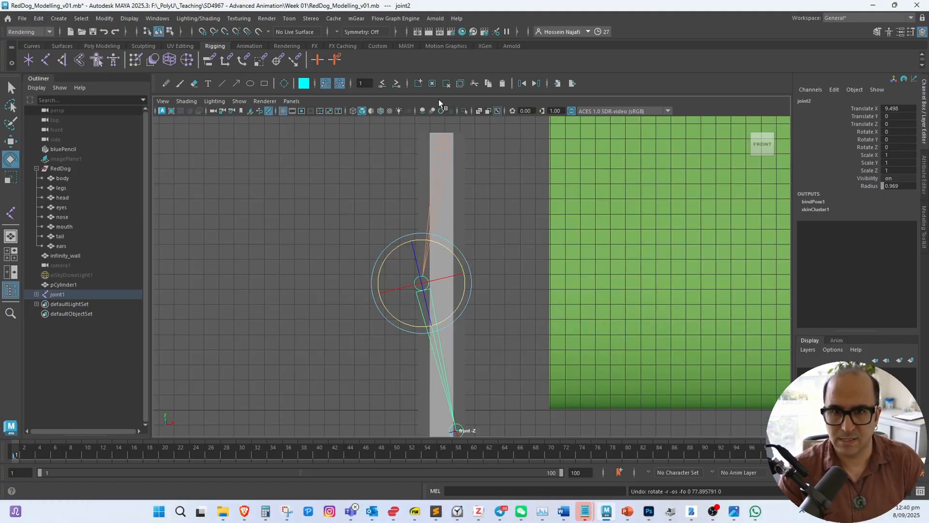
pyautogui.click(380, 111)
# Rotate the middle joint about 87 degrees around Y, examine the mesh deformation at the bend, and undo the joint rotations
pyautogui.moveTo(462, 266); pyautogui.dragTo(372, 222)
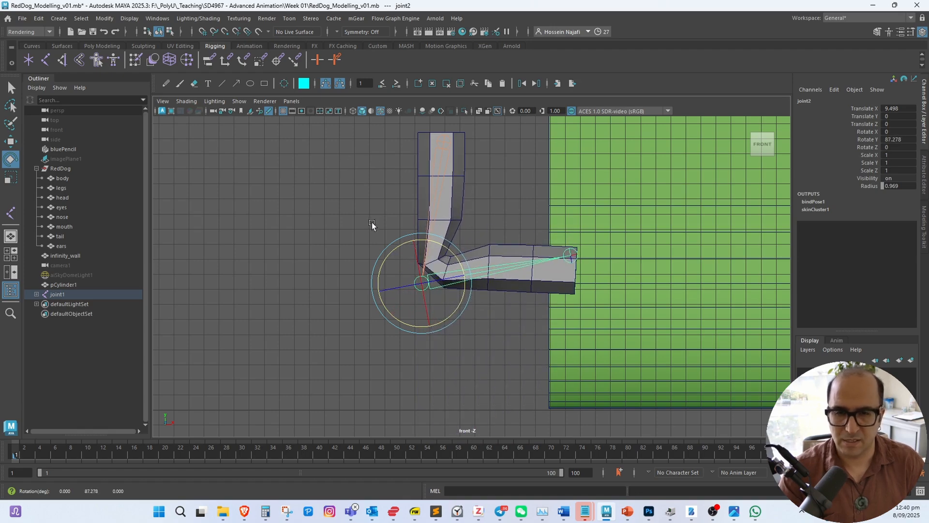
pyautogui.keyDown('alt'); pyautogui.moveTo(387, 228); pyautogui.dragTo(532, 277, button='right'); pyautogui.keyUp('alt')
pyautogui.keyDown('alt'); pyautogui.moveTo(444, 230); pyautogui.dragTo(440, 264, button='middle'); pyautogui.keyUp('alt')
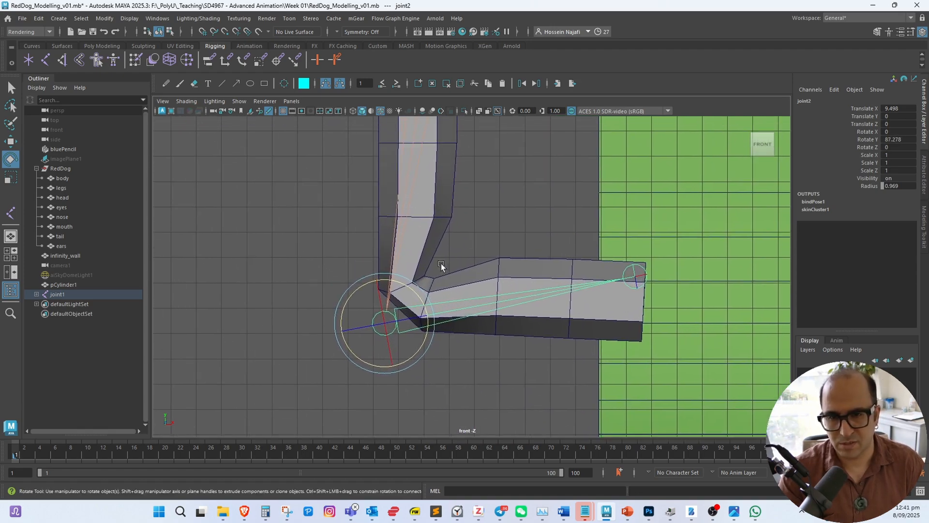
pyautogui.keyDown('alt'); pyautogui.moveTo(440, 263); pyautogui.dragTo(452, 256, button='right'); pyautogui.keyUp('alt')
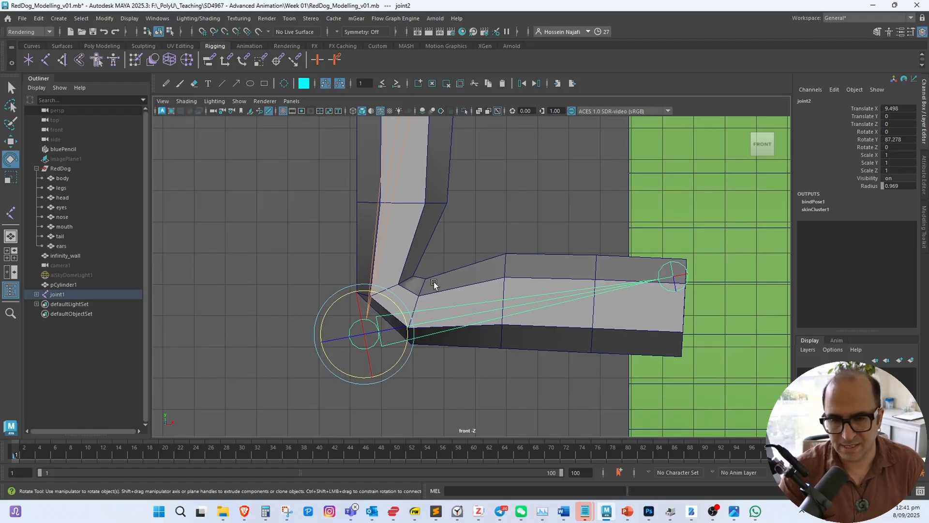
pyautogui.moveTo(402, 296); pyautogui.dragTo(335, 391)
pyautogui.hotkey('ctrl', 'z')
pyautogui.hotkey('ctrl', 'z')
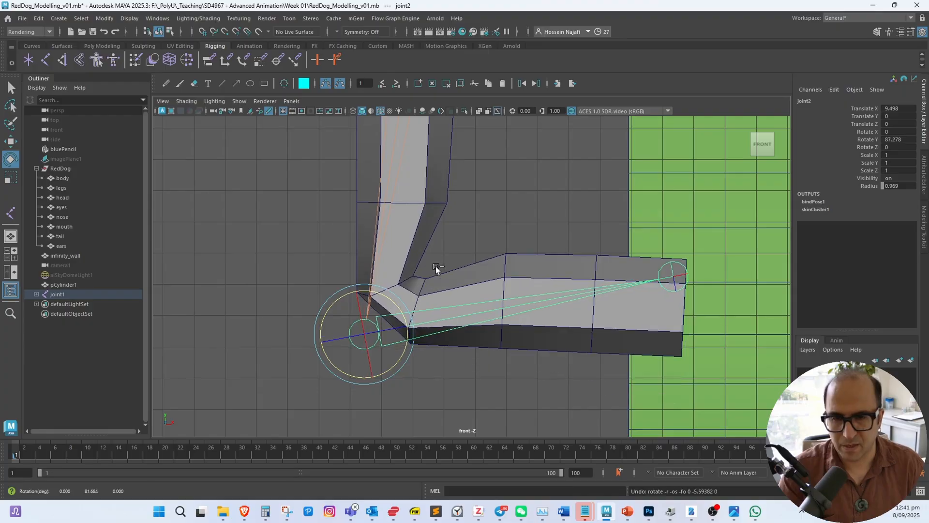
pyautogui.hotkey('ctrl', 'z')
pyautogui.keyDown('alt'); pyautogui.moveTo(438, 252); pyautogui.dragTo(425, 280, button='middle'); pyautogui.keyUp('alt')
pyautogui.keyDown('alt'); pyautogui.moveTo(425, 280); pyautogui.dragTo(382, 244, button='right'); pyautogui.keyUp('alt')
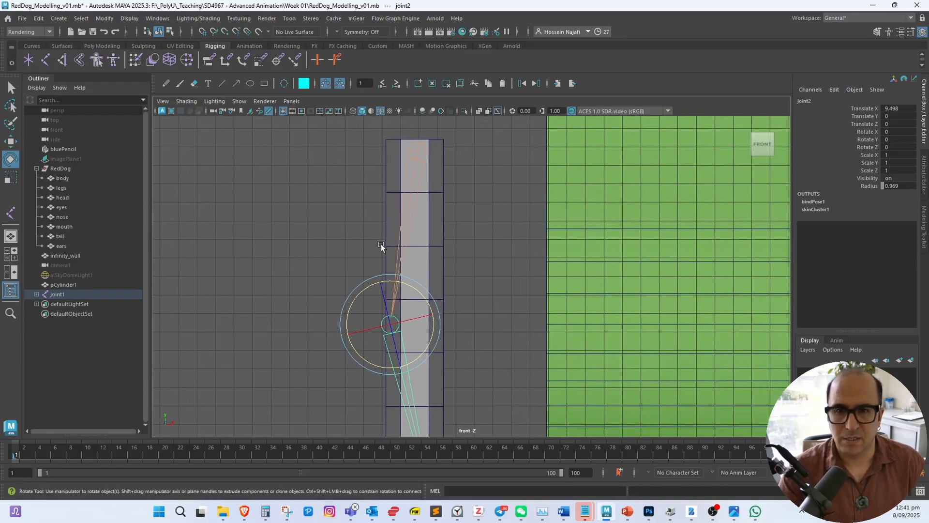
pyautogui.click(418, 155)
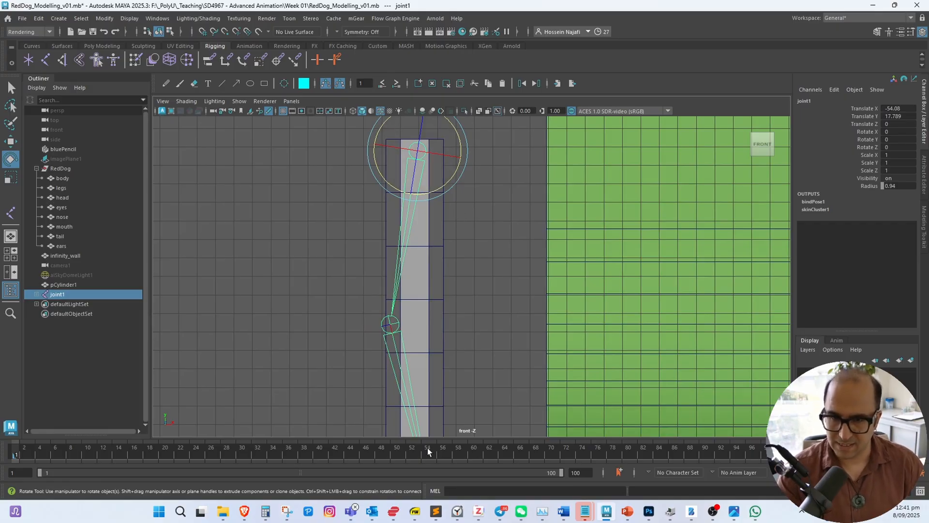
pyautogui.click(438, 251)
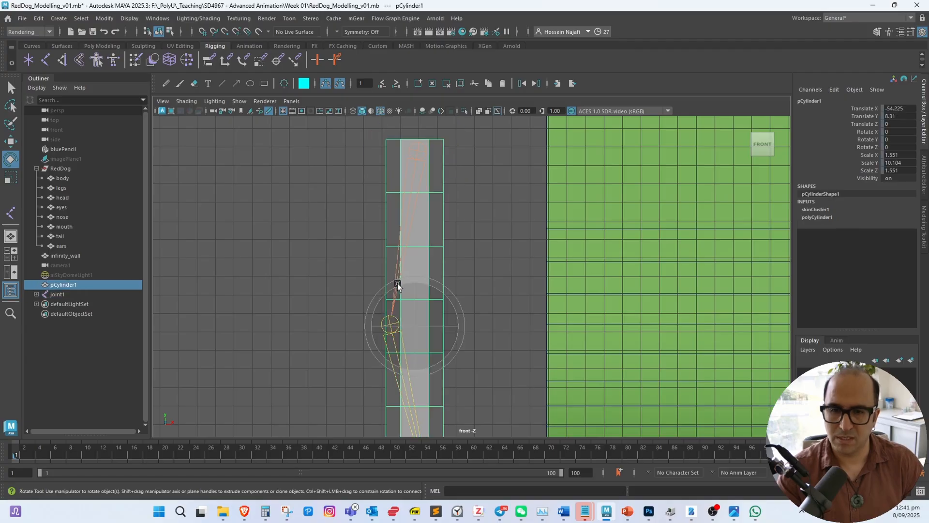
pyautogui.click(319, 260)
# Create an IK handle running from the root joint at the cylinder's top to the end joint at its base
pyautogui.scroll(-3, 291, 251)
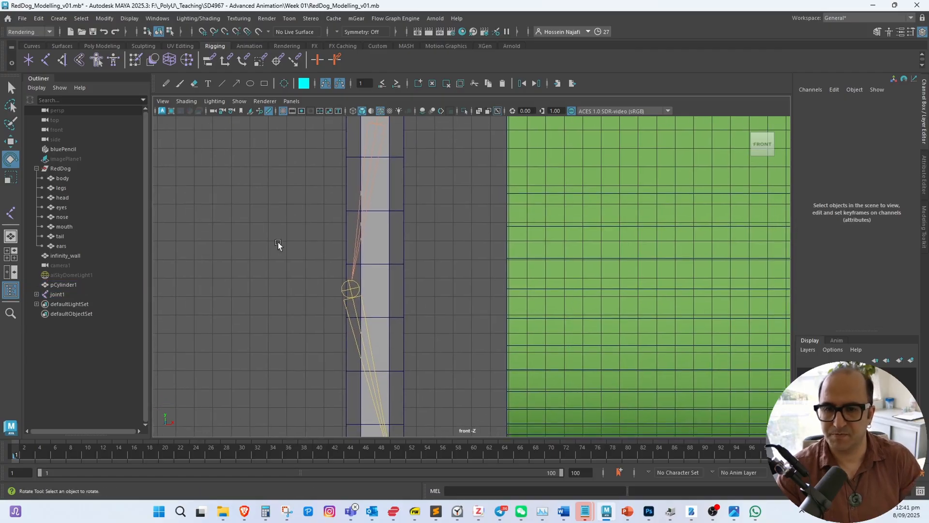
pyautogui.keyDown('alt'); pyautogui.moveTo(326, 295); pyautogui.dragTo(289, 303, button='middle'); pyautogui.keyUp('alt')
pyautogui.keyDown('alt'); pyautogui.moveTo(250, 277); pyautogui.dragTo(214, 261, button='right'); pyautogui.keyUp('alt')
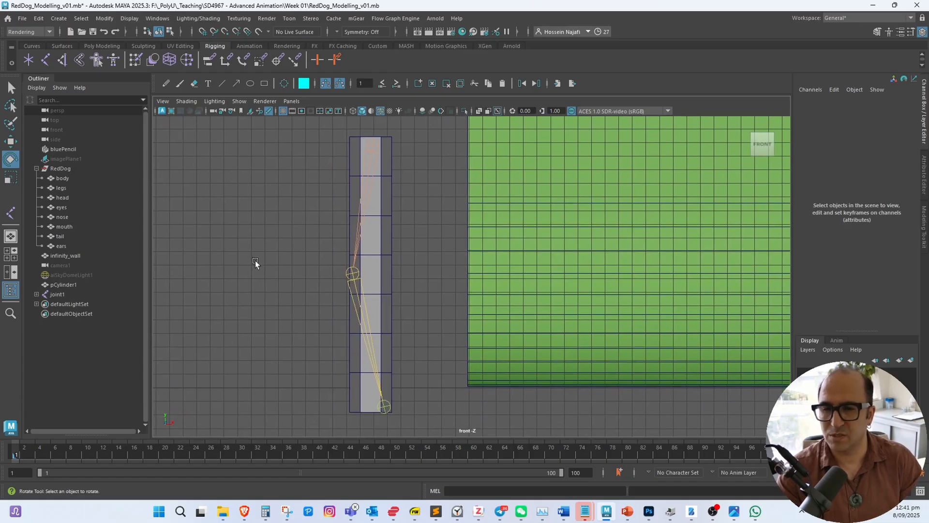
pyautogui.keyDown('alt'); pyautogui.moveTo(255, 261); pyautogui.dragTo(219, 245, button='middle'); pyautogui.keyUp('alt')
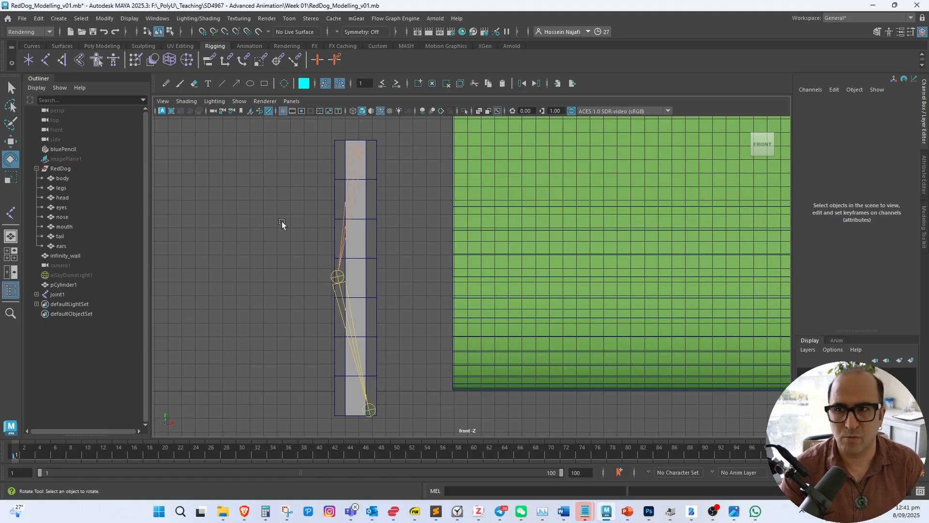
pyautogui.click(63, 60)
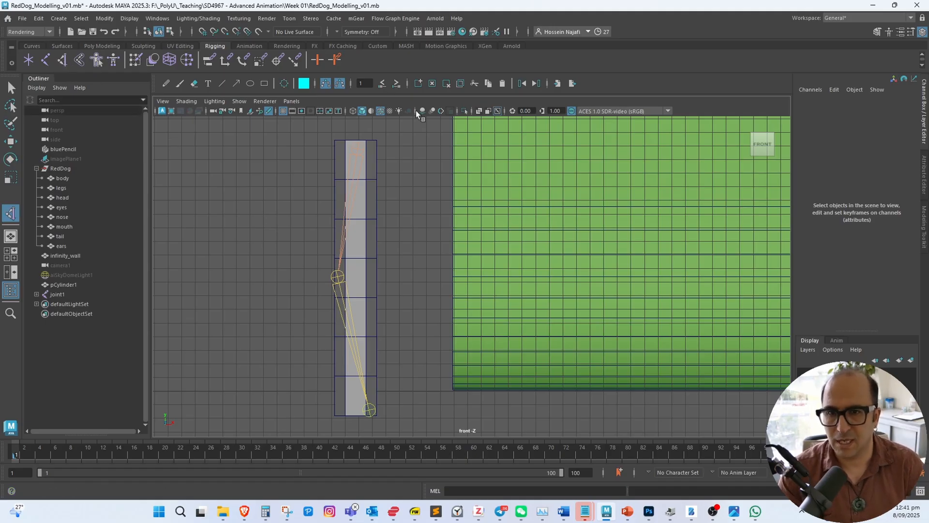
pyautogui.click(359, 148)
pyautogui.click(370, 411)
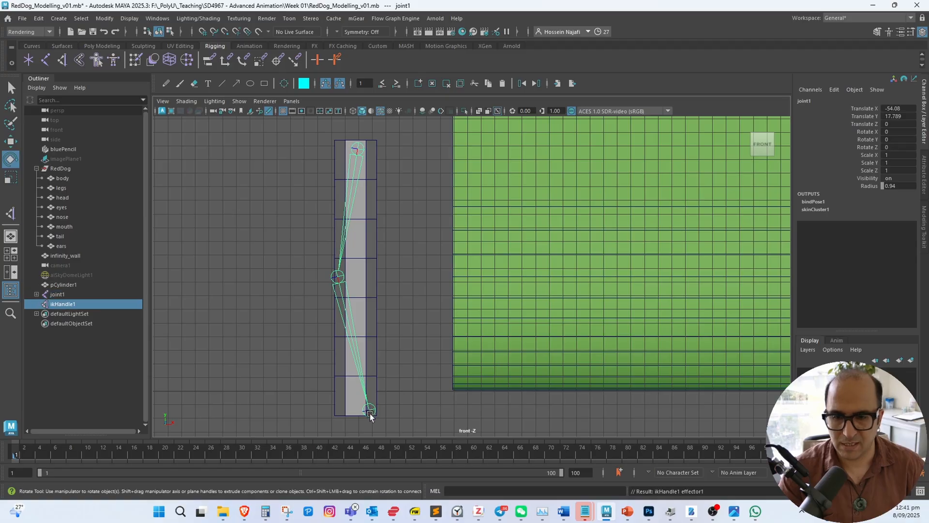
pyautogui.press('e')
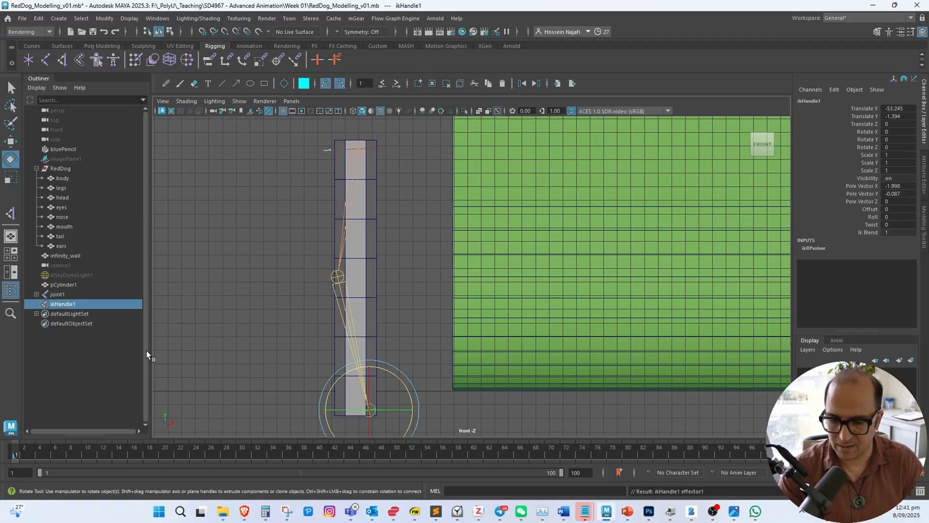
# Try bending the limb by moving the IK handle upward, undo the move and clear the selection
pyautogui.press('w')
pyautogui.moveTo(371, 413); pyautogui.dragTo(342, 312)
pyautogui.hotkey('ctrl', 'z')
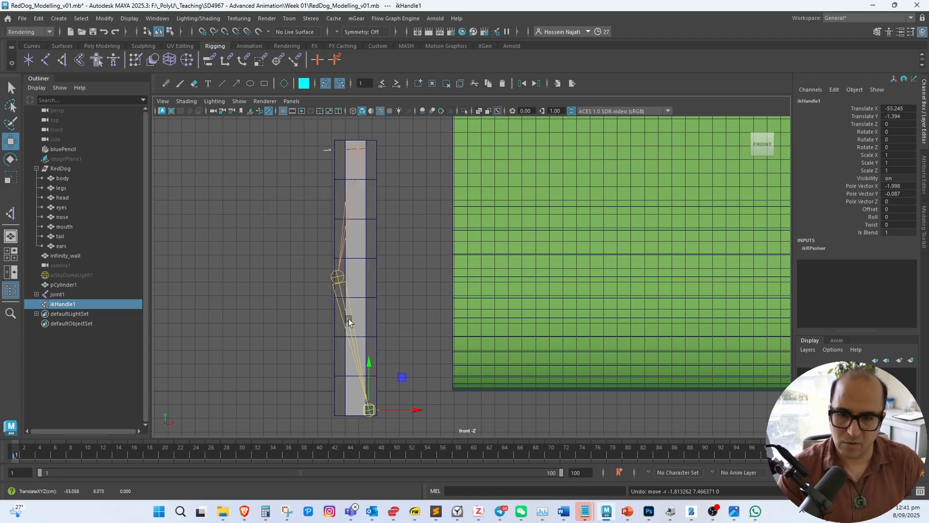
pyautogui.click(193, 167)
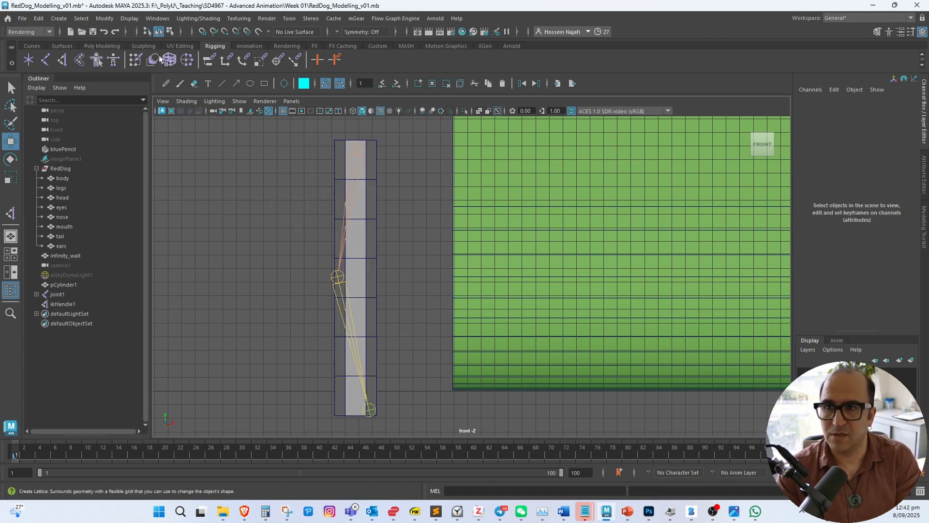
# Create a NURBS circle, snap it to the end joint at the cylinder's base and scale it uniformly to about 3.2
pyautogui.click(32, 46)
pyautogui.click(29, 60)
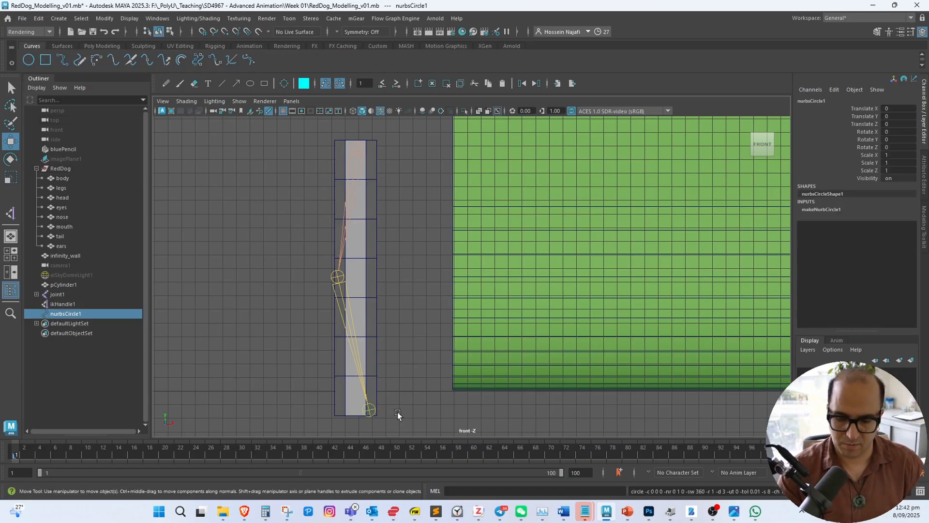
pyautogui.moveTo(366, 408); pyautogui.dragTo(370, 417, button='middle')
pyautogui.press('r')
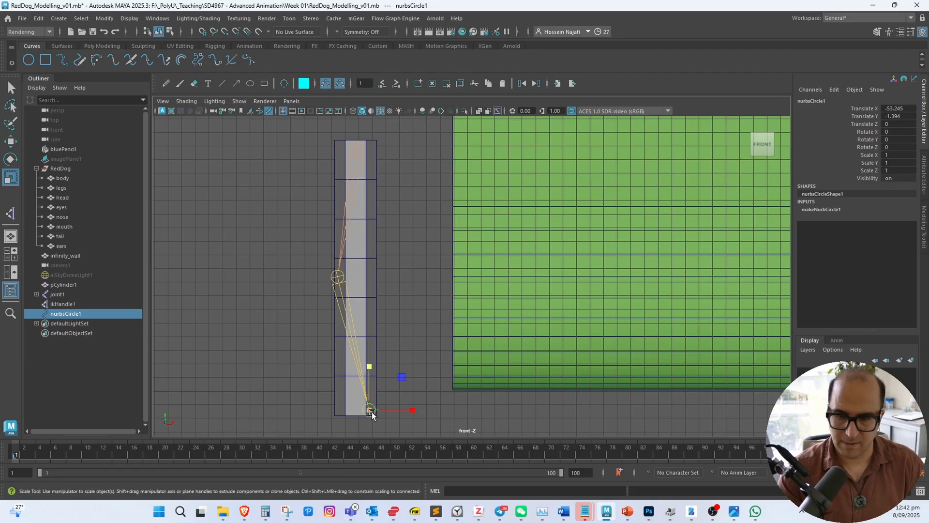
pyautogui.moveTo(369, 410); pyautogui.dragTo(407, 373)
# In the perspective view, shift the circle along X to about -53.8 so that it surrounds the cylinder's base
pyautogui.press('space')
pyautogui.keyDown('alt'); pyautogui.moveTo(407, 376); pyautogui.dragTo(436, 401); pyautogui.keyUp('alt')
pyautogui.press('w')
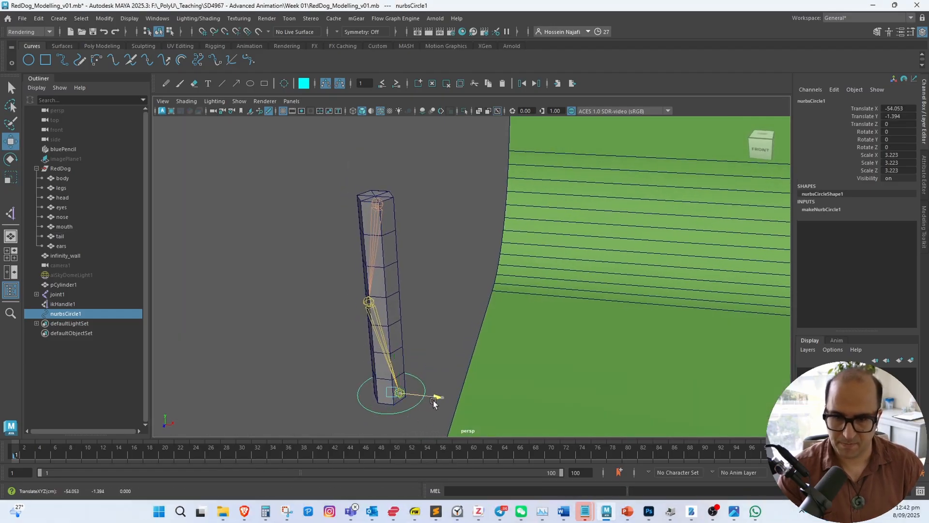
pyautogui.keyDown('alt'); pyautogui.moveTo(431, 359); pyautogui.dragTo(414, 308); pyautogui.keyUp('alt')
pyautogui.keyDown('alt'); pyautogui.moveTo(414, 308); pyautogui.dragTo(453, 335, button='right'); pyautogui.keyUp('alt')
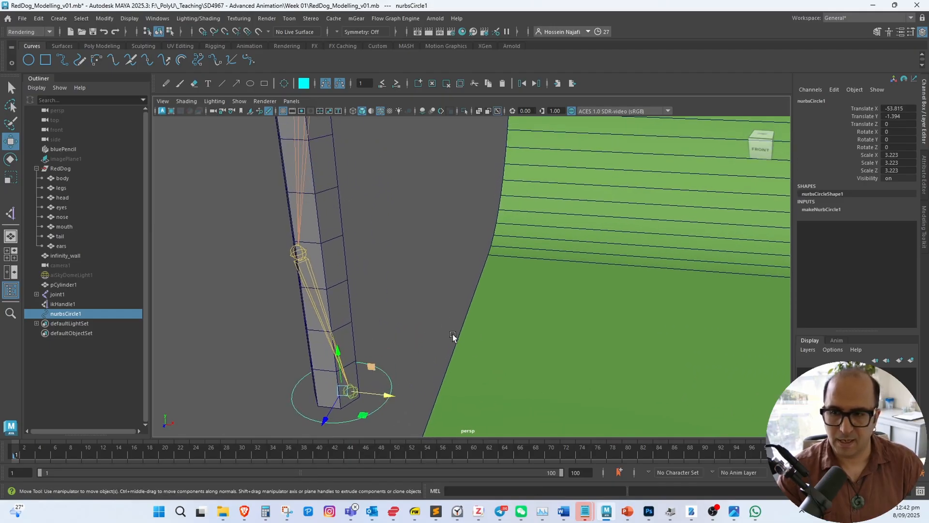
# Try a Parent constraint from the Rigging menu set with the IK handle selected first and the circle second
pyautogui.click(93, 305)
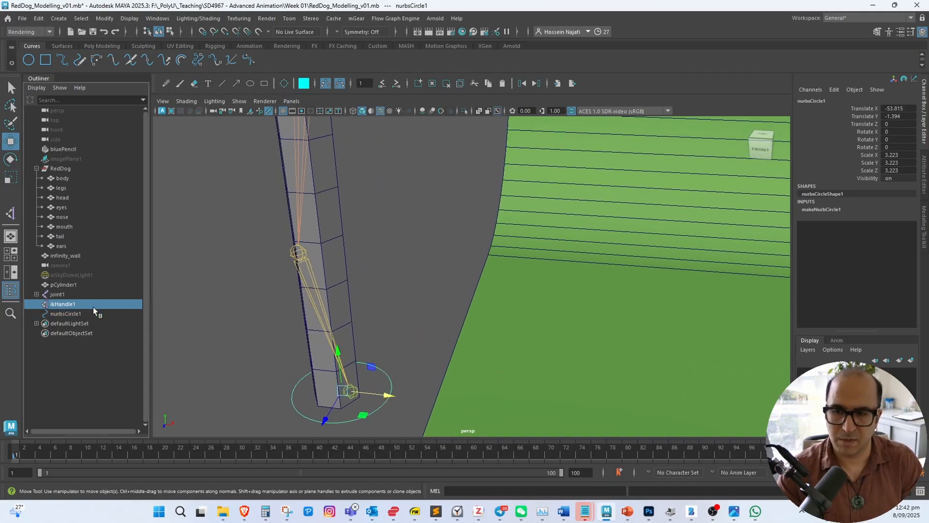
pyautogui.keyDown('ctrl'); pyautogui.click(91, 314); pyautogui.keyUp('ctrl')
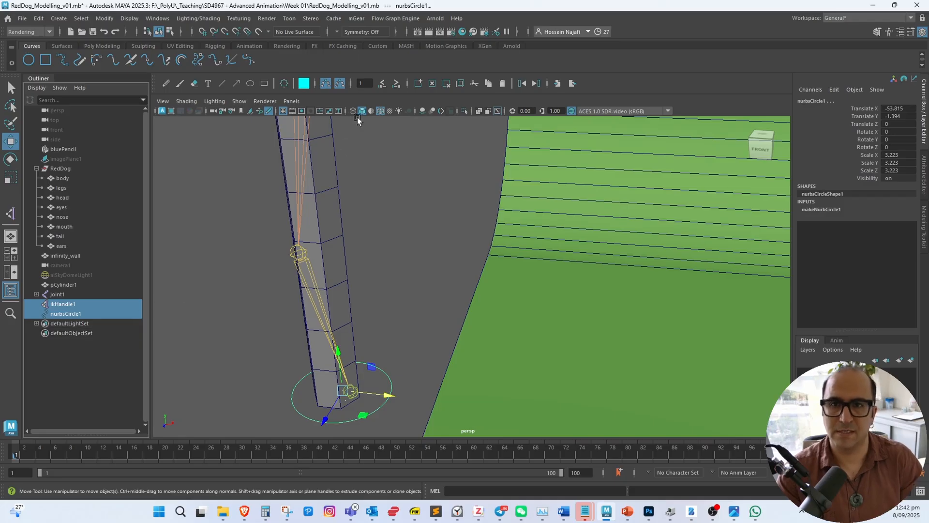
pyautogui.click(36, 32)
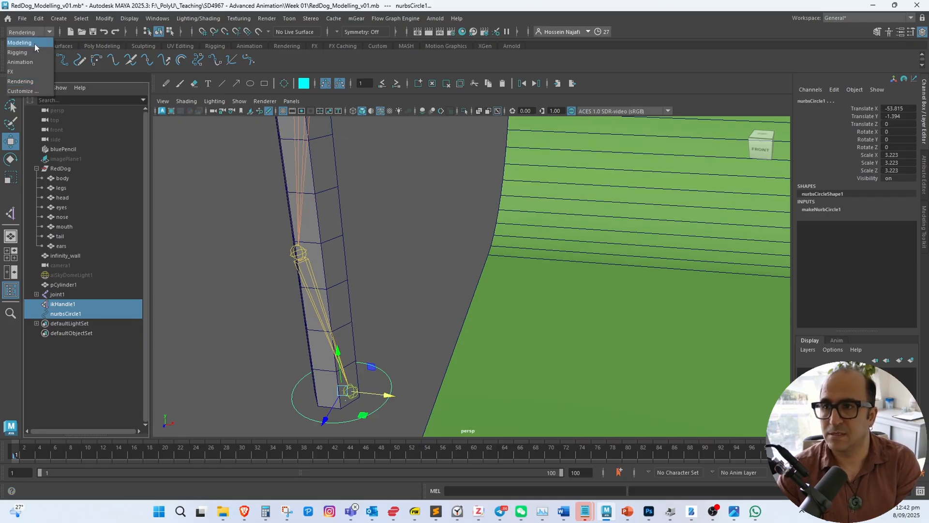
pyautogui.click(33, 52)
pyautogui.click(261, 19)
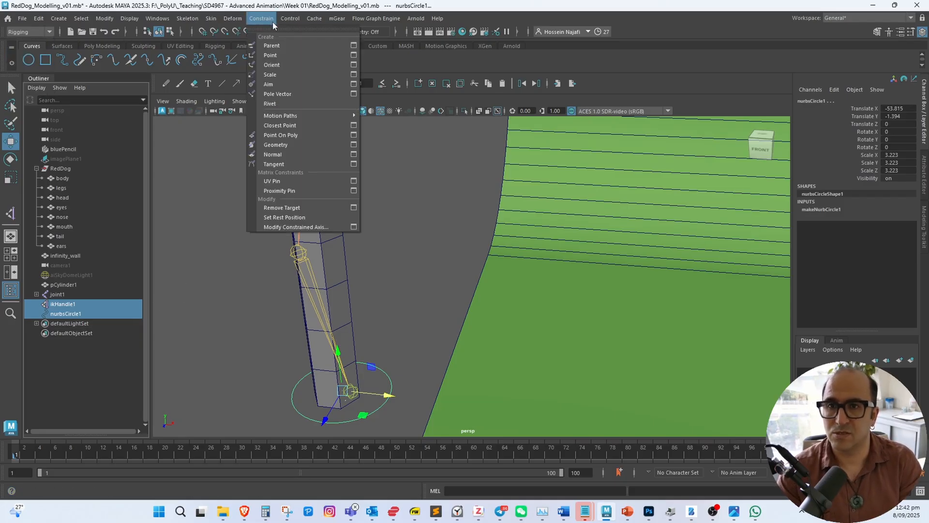
pyautogui.click(275, 47)
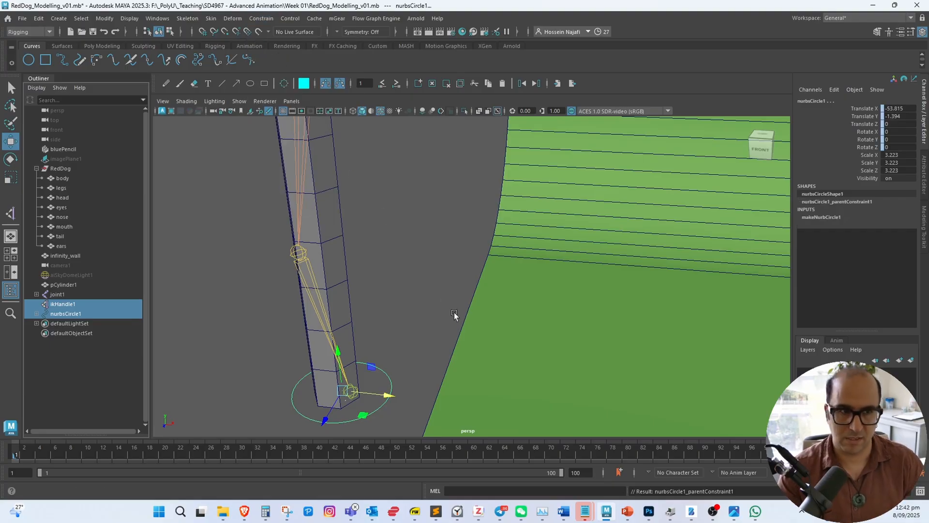
# Select the circle, try moving it to test the constraint, and undo back past the Parent constraint
pyautogui.click(417, 361)
pyautogui.moveTo(397, 382); pyautogui.dragTo(359, 400)
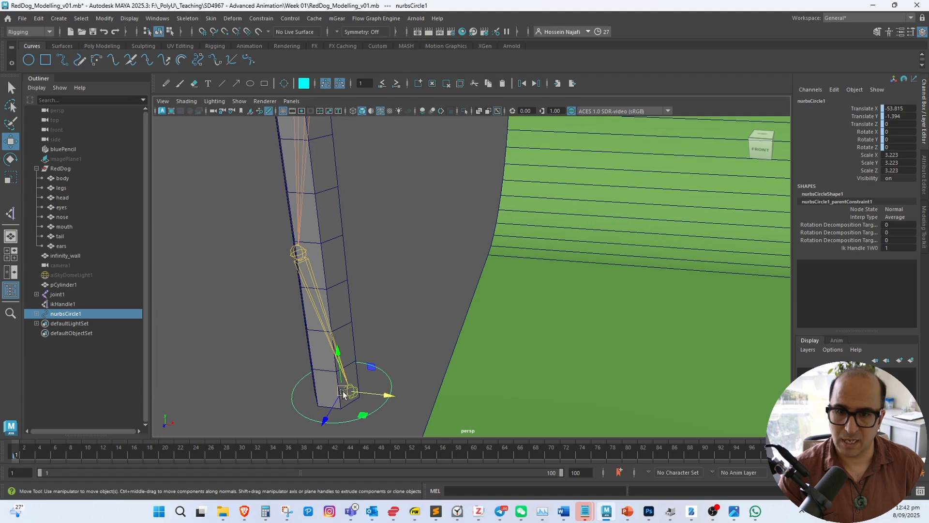
pyautogui.hotkey('ctrl', 'z')
pyautogui.hotkey('ctrl', 'z')
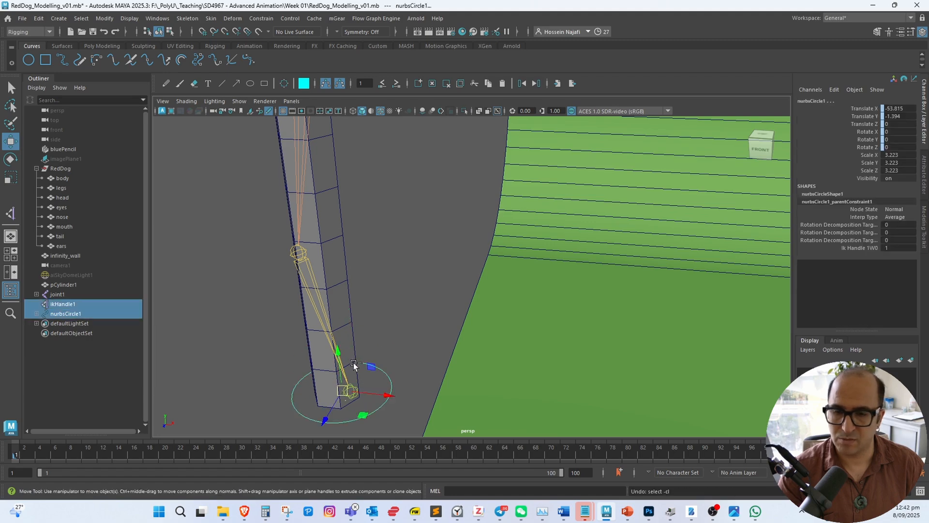
pyautogui.hotkey('ctrl', 'z')
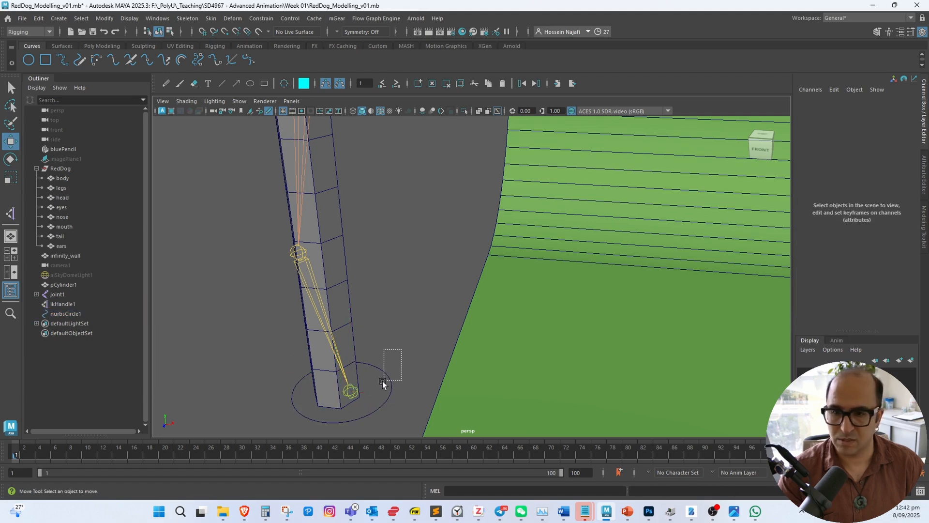
# Parent-constrain the IK handle to the circle, selecting the circle first and the handle second, and select the circle alone
pyautogui.keyDown('ctrl'); pyautogui.click(81, 304); pyautogui.keyUp('ctrl')
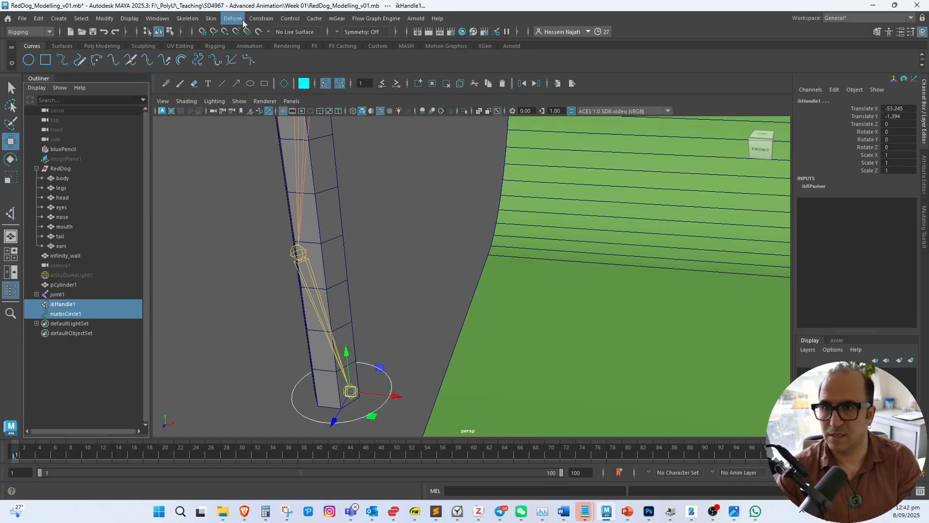
pyautogui.click(262, 18)
pyautogui.click(270, 42)
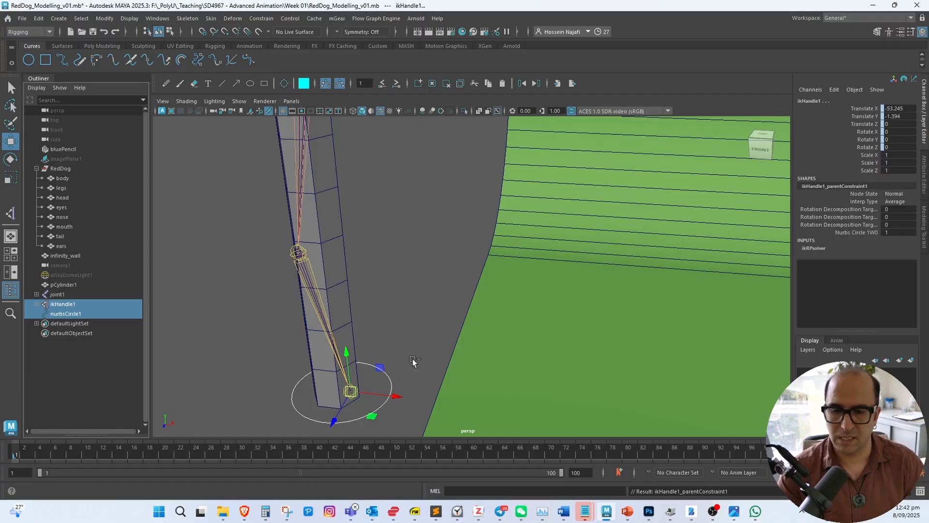
pyautogui.click(390, 380)
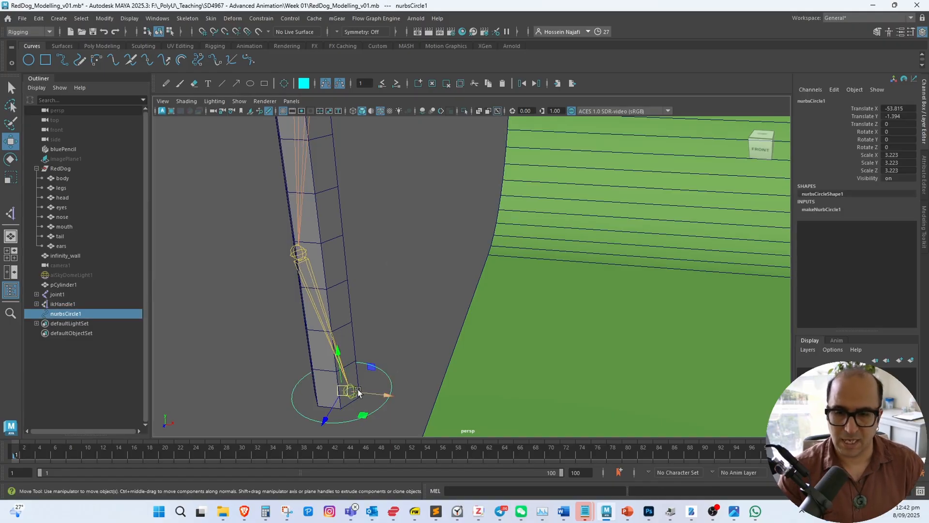
# Test the circle control by moving it, undo that, and move it to about X -54.9, Y 1.9, Z -1.4 to bend the cylinder
pyautogui.moveTo(348, 389); pyautogui.dragTo(290, 290)
pyautogui.hotkey('ctrl', 'z')
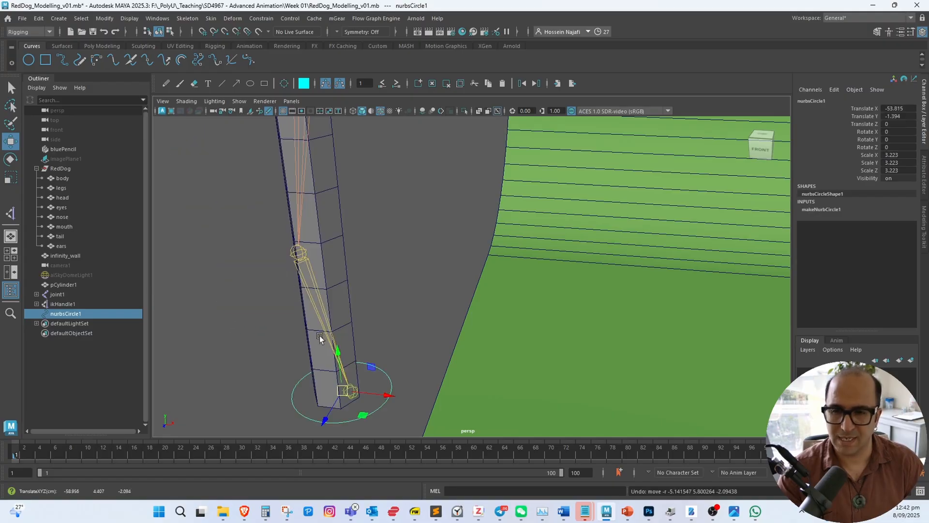
pyautogui.keyDown('alt'); pyautogui.moveTo(321, 336); pyautogui.dragTo(340, 318); pyautogui.keyUp('alt')
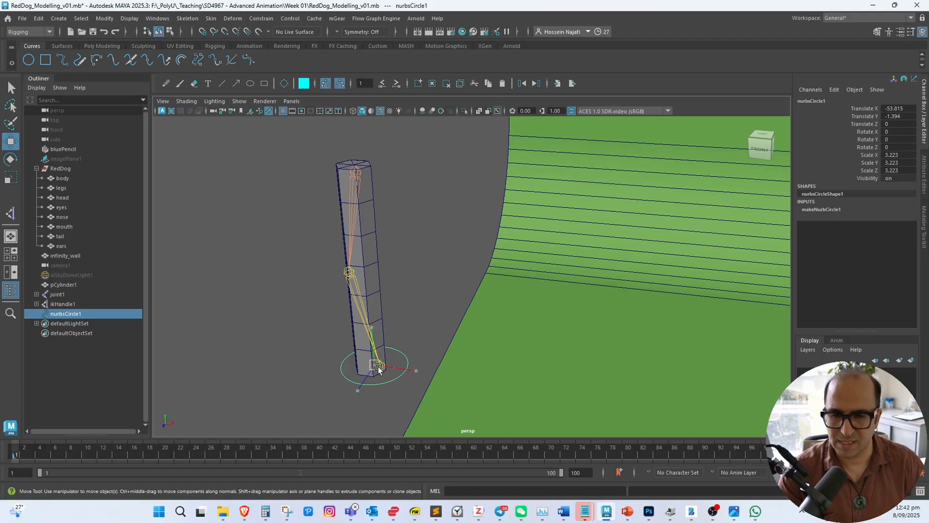
pyautogui.moveTo(378, 367); pyautogui.dragTo(370, 328)
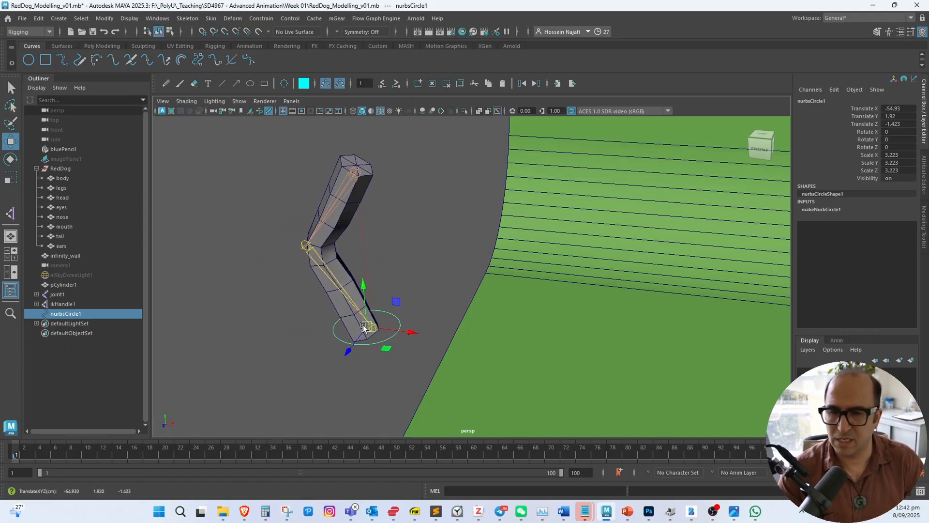
# Select the root joint, cylinder and IK handle in turn, then move the circle to about X -56.3, Y 2.7, Z -1.5
pyautogui.click(349, 184)
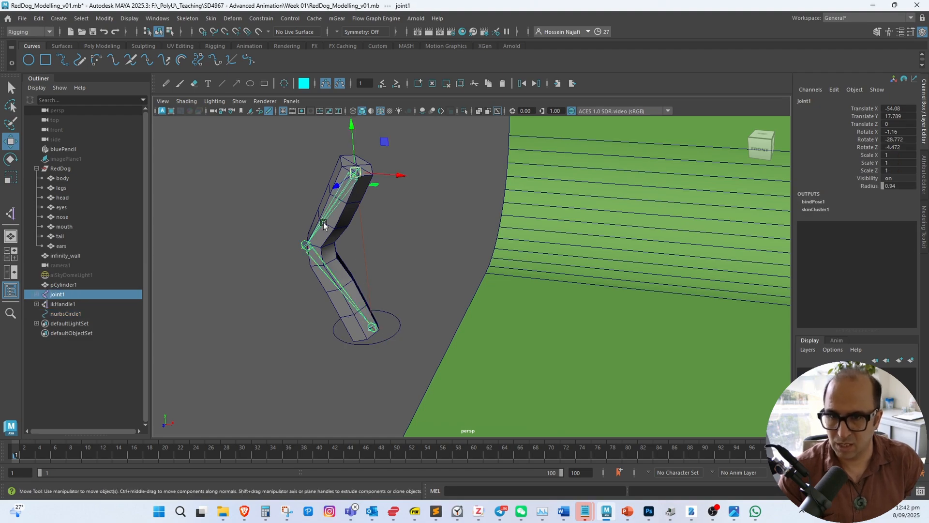
pyautogui.click(347, 220)
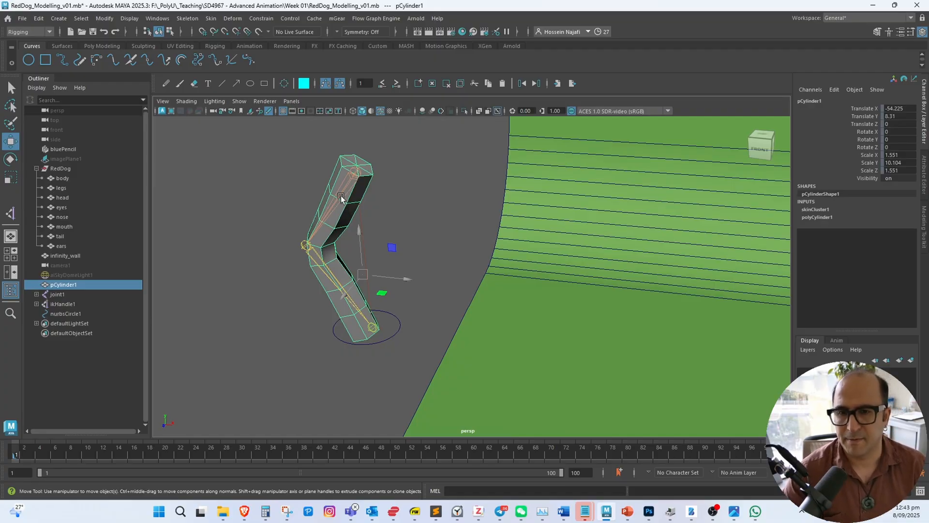
pyautogui.click(356, 173)
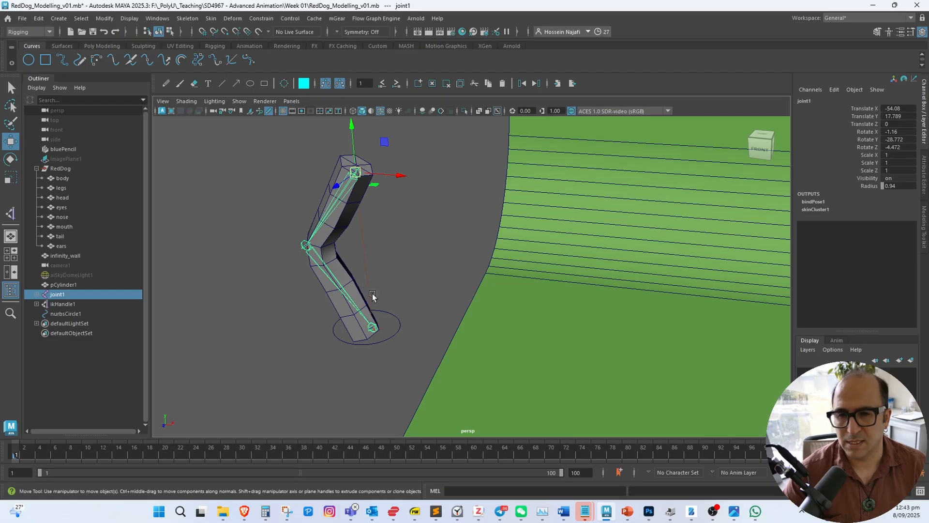
pyautogui.click(100, 304)
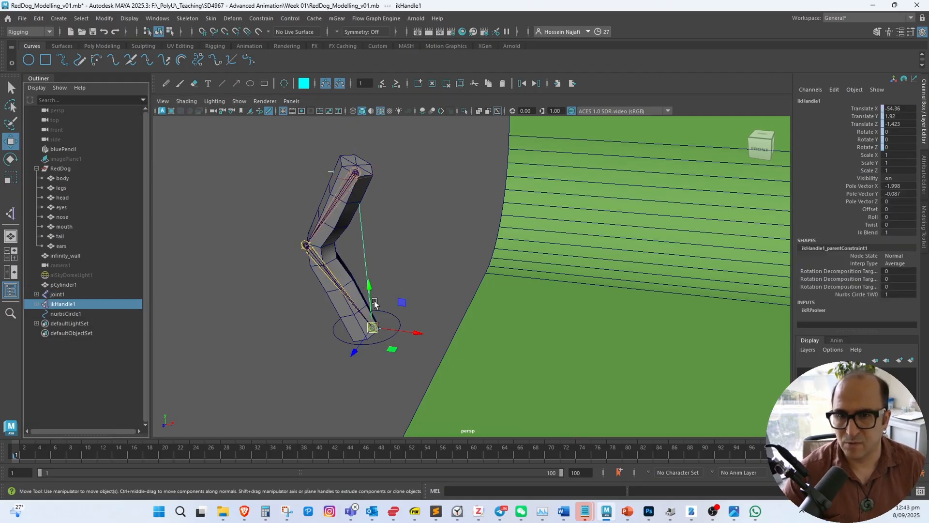
pyautogui.click(387, 342)
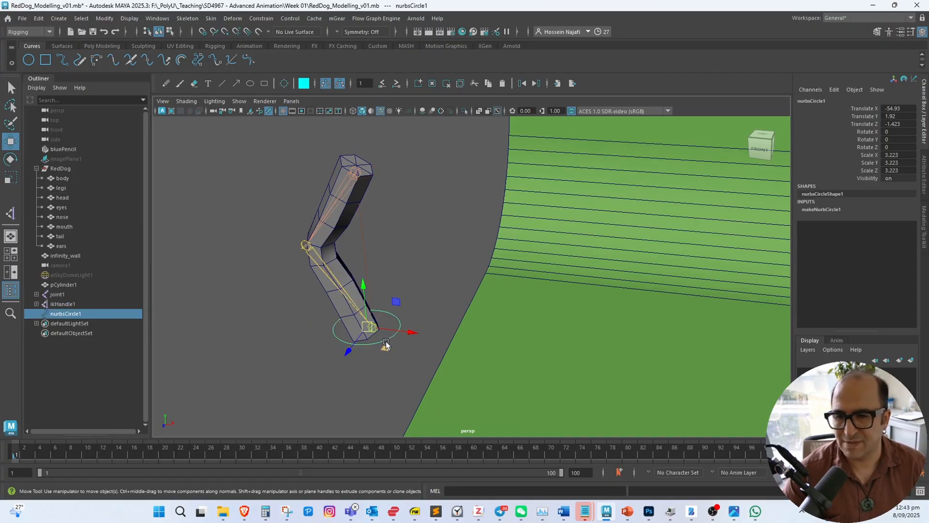
pyautogui.moveTo(382, 337); pyautogui.dragTo(356, 318)
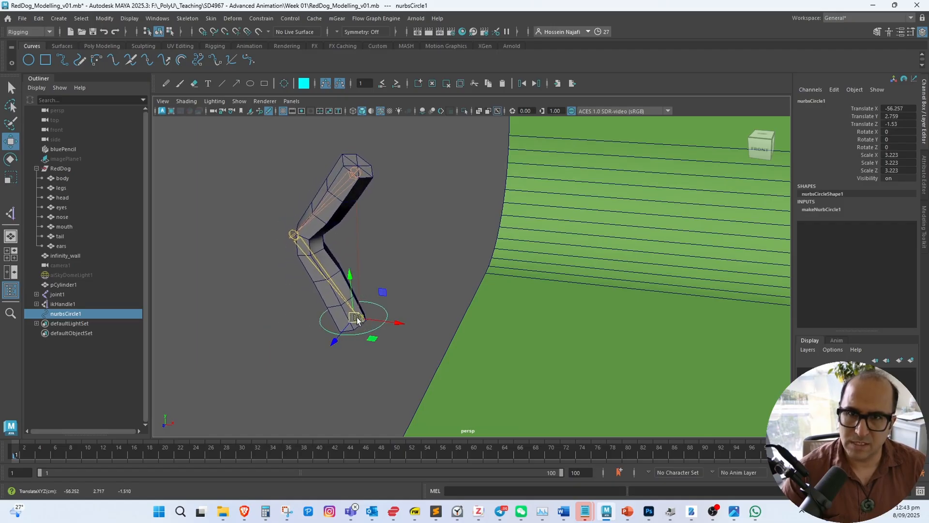
# Delete the cylinder, its joint chain, the IK handle and the circle from the scene together
pyautogui.keyDown('alt'); pyautogui.moveTo(401, 255); pyautogui.dragTo(378, 280); pyautogui.keyUp('alt')
pyautogui.keyDown('alt'); pyautogui.moveTo(379, 279); pyautogui.dragTo(432, 280, button='right'); pyautogui.keyUp('alt')
pyautogui.keyDown('alt'); pyautogui.moveTo(432, 278); pyautogui.dragTo(427, 285, button='middle'); pyautogui.keyUp('alt')
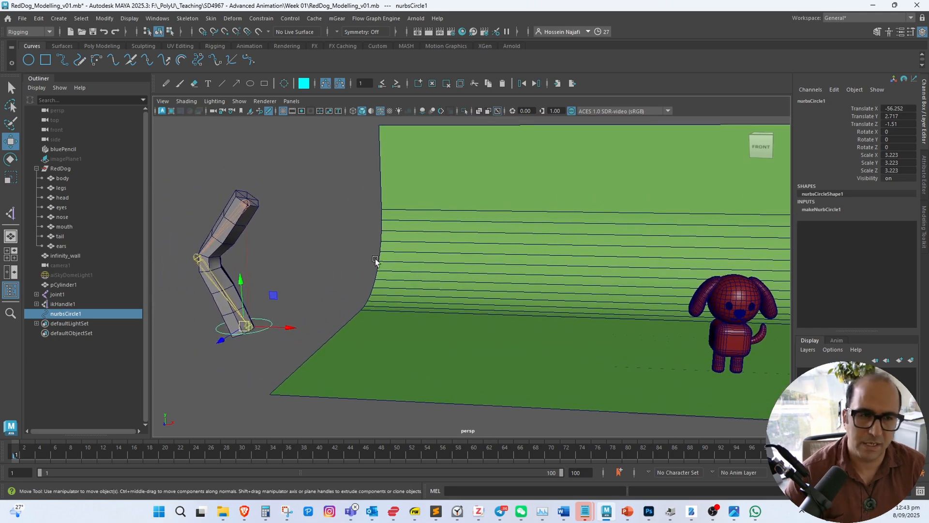
pyautogui.keyDown('shift'); pyautogui.click(80, 283); pyautogui.keyUp('shift')
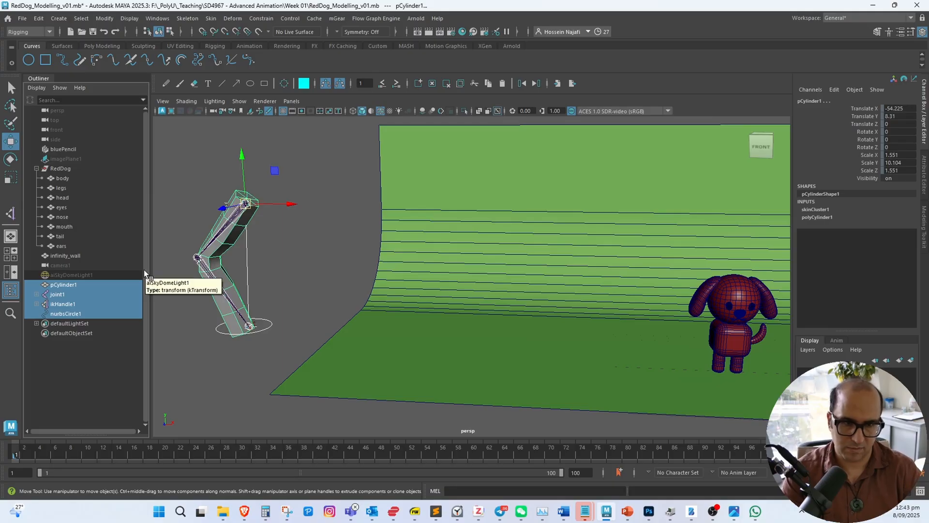
pyautogui.press('Delete')
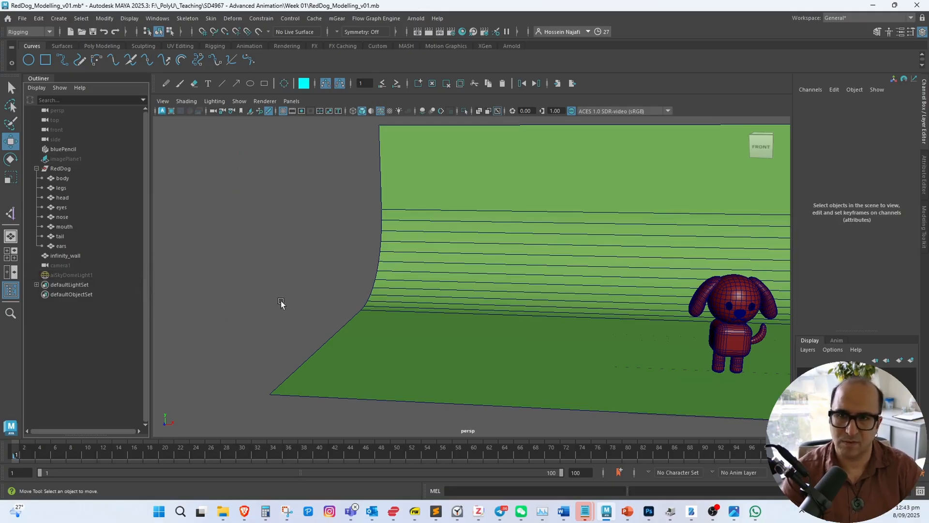
# Handwrite an underlined "rigging" with the Blue Pencil beside the infinity wall and add an arrow leading to "skeleton" below it
pyautogui.click(165, 84)
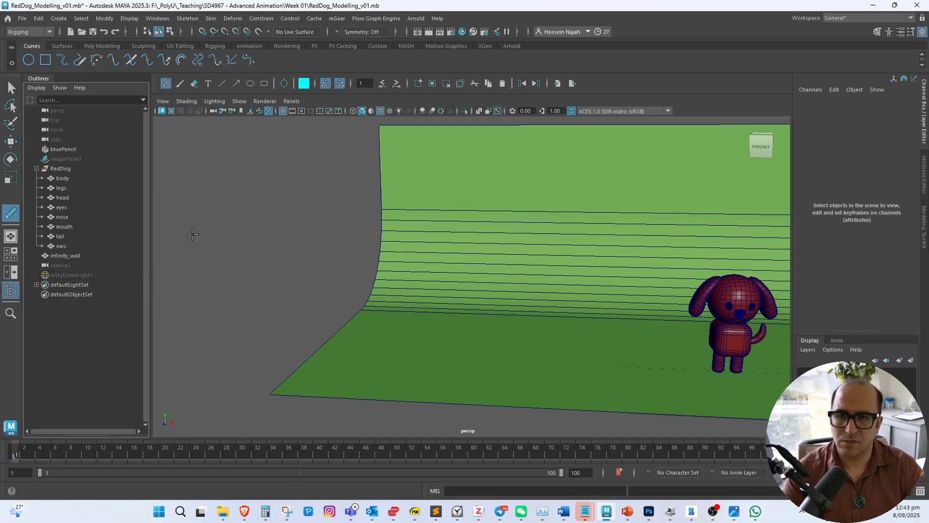
pyautogui.moveTo(187, 190)
pyautogui.mouseDown()
pyautogui.moveTo(244, 188)
pyautogui.moveTo(272, 204)
pyautogui.moveTo(279, 183)
pyautogui.mouseUp()
pyautogui.moveTo(307, 153); pyautogui.dragTo(306, 193)
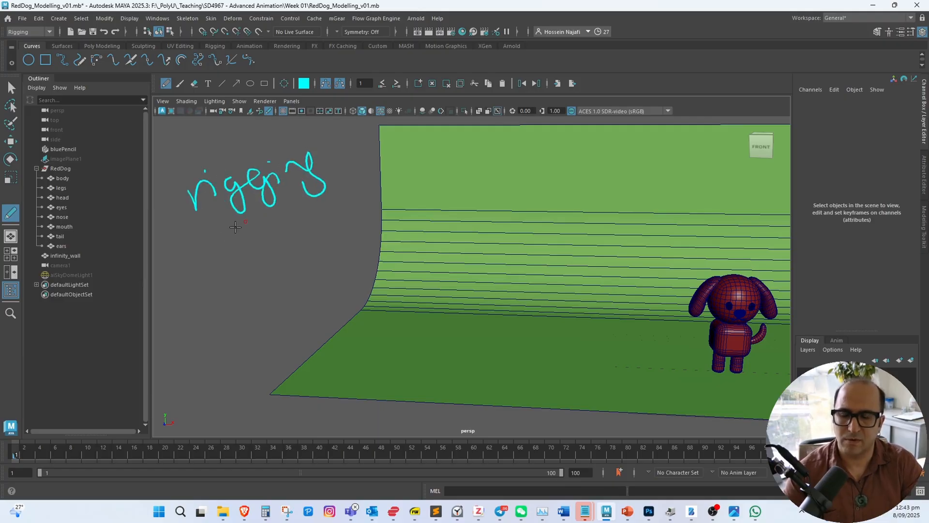
pyautogui.moveTo(193, 253); pyautogui.dragTo(289, 218)
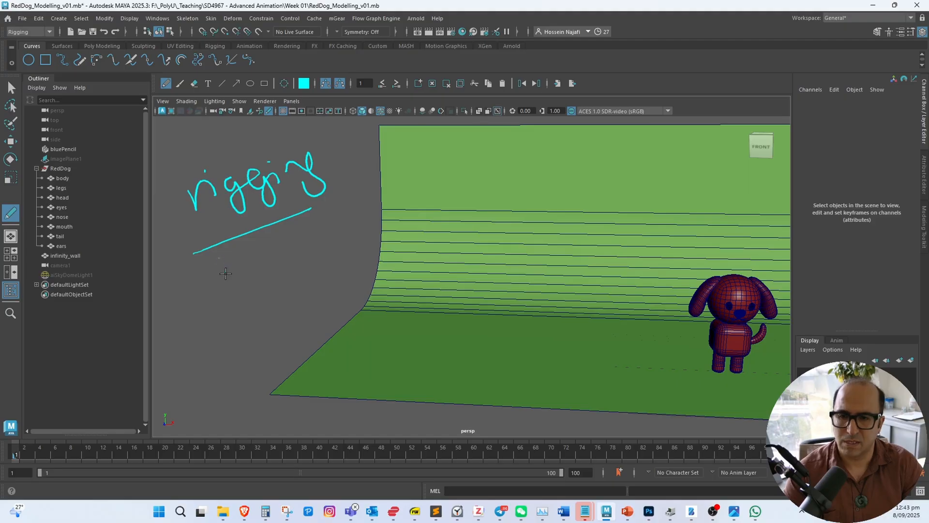
pyautogui.moveTo(254, 284)
pyautogui.mouseDown()
pyautogui.moveTo(281, 292)
pyautogui.moveTo(258, 296)
pyautogui.moveTo(334, 251)
pyautogui.mouseUp()
pyautogui.hotkey('ctrl', 'z')
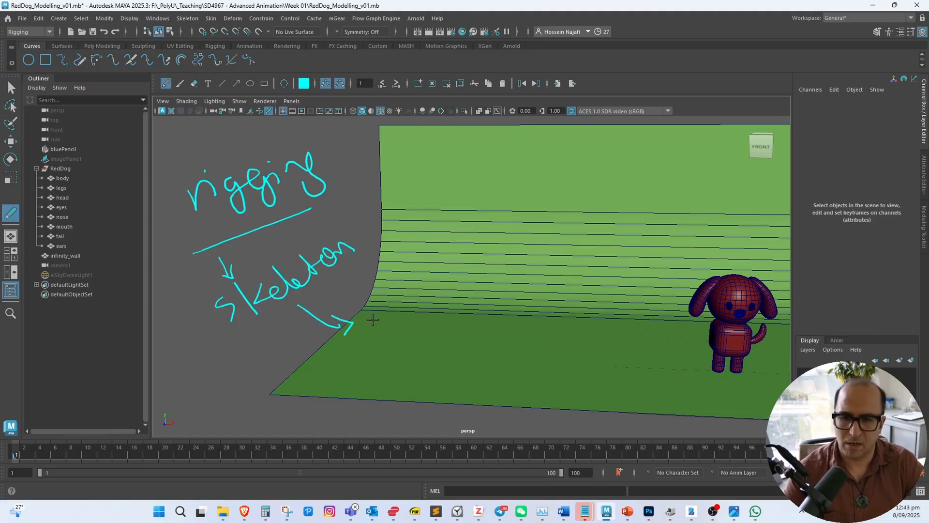
# Write "IK/FK" after the skeleton arrow and sketch a bent two-segment chain and a small circle with a line above it
pyautogui.moveTo(426, 280); pyautogui.dragTo(436, 332)
pyautogui.moveTo(446, 281); pyautogui.dragTo(441, 296)
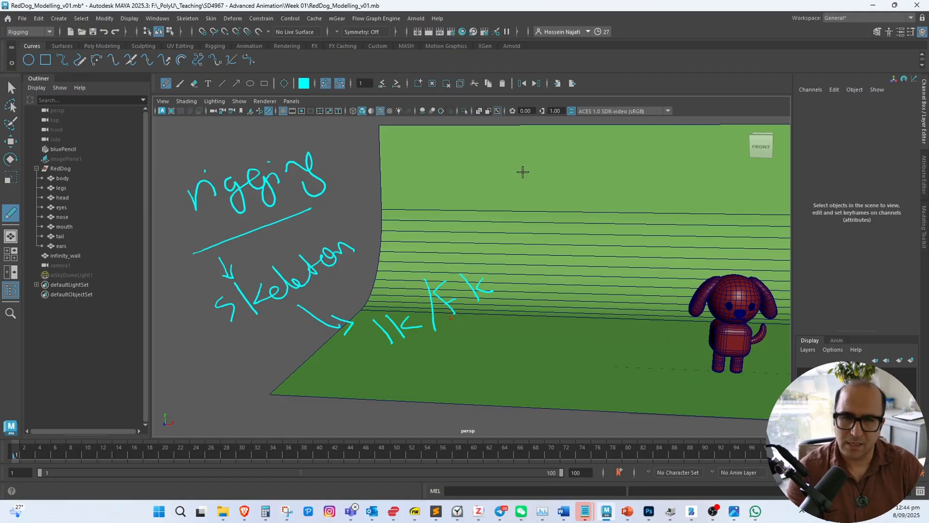
pyautogui.moveTo(544, 150)
pyautogui.mouseDown()
pyautogui.moveTo(521, 208)
pyautogui.moveTo(567, 230)
pyautogui.mouseUp()
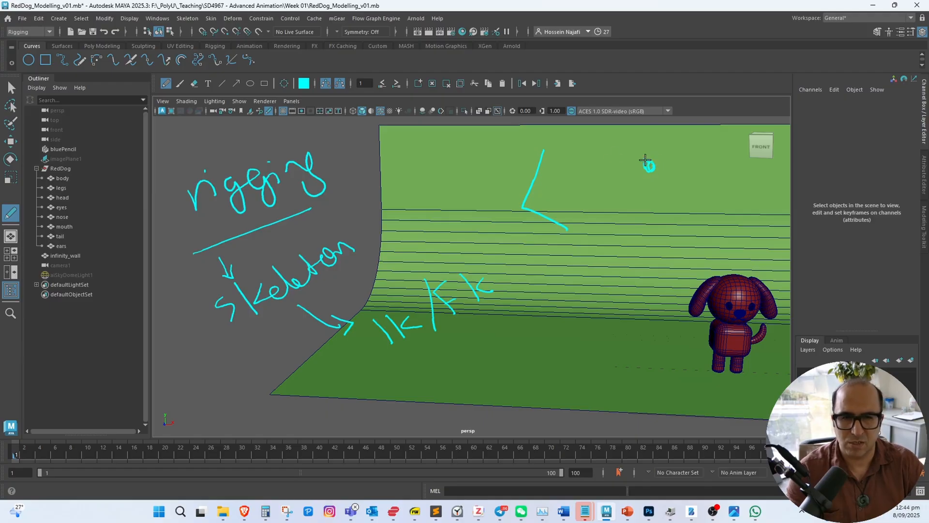
pyautogui.moveTo(645, 160); pyautogui.dragTo(590, 154)
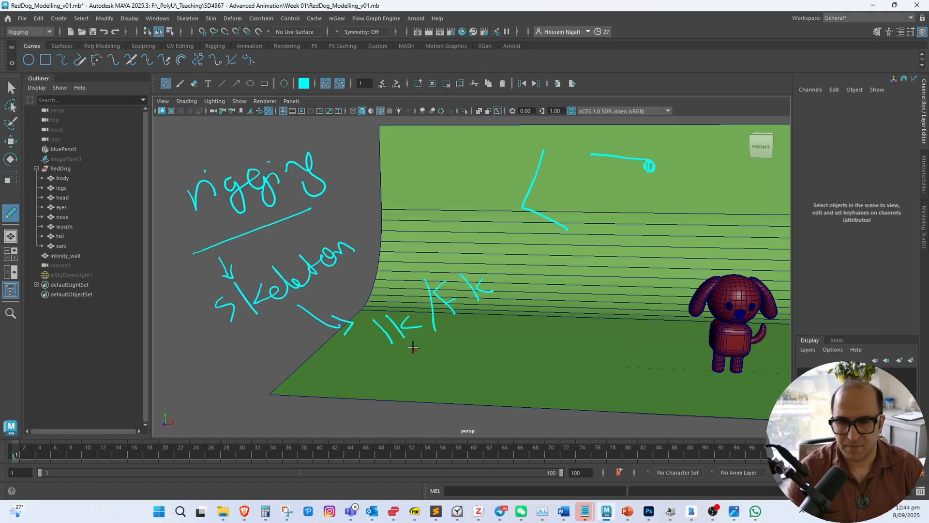
# Touch up the K of "FK" and draw an arrow from the IK/FK note to a handwritten "CC"
pyautogui.moveTo(472, 291); pyautogui.dragTo(503, 297)
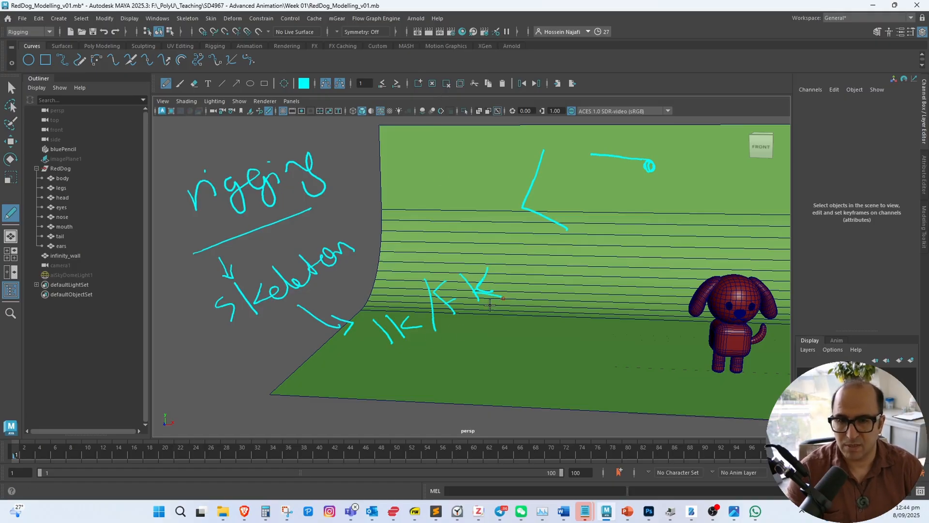
pyautogui.moveTo(416, 349); pyautogui.dragTo(467, 356)
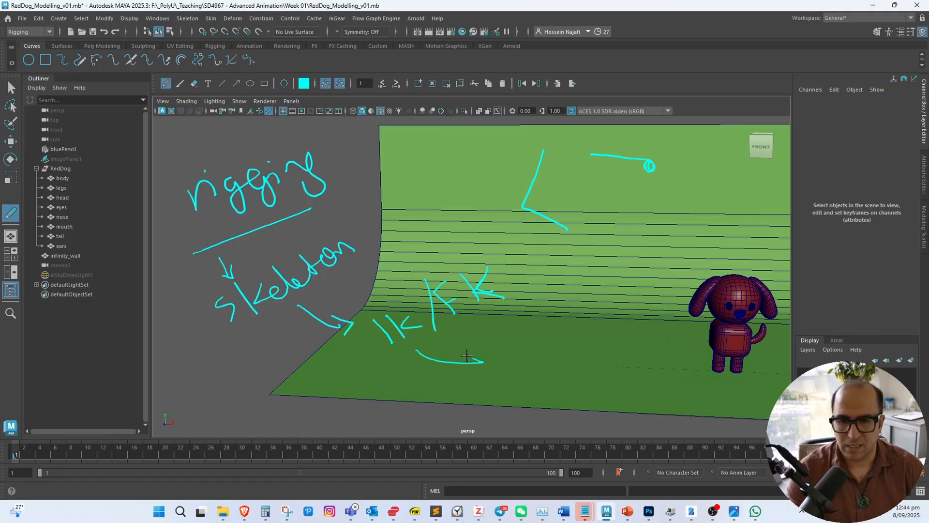
pyautogui.moveTo(525, 336)
pyautogui.mouseDown()
pyautogui.moveTo(536, 372)
pyautogui.moveTo(569, 359)
pyautogui.mouseUp()
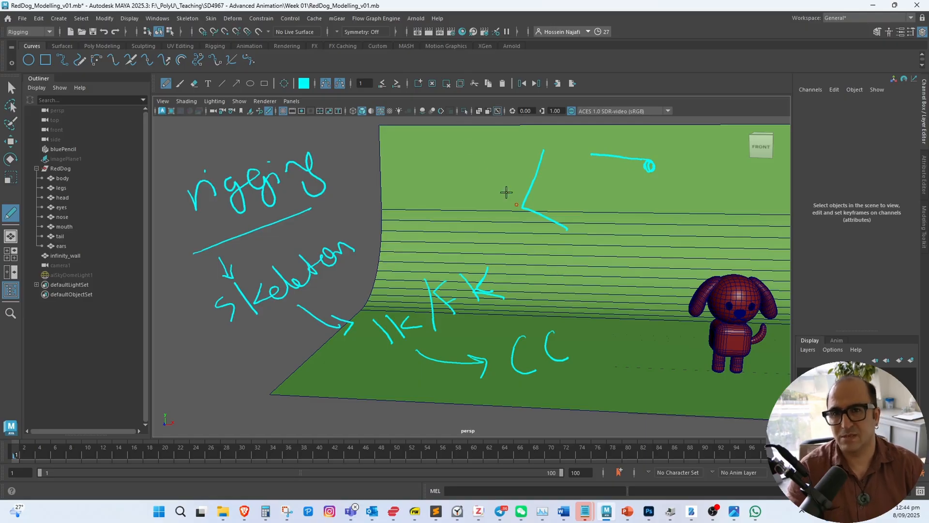
# Clear all Blue Pencil notes from the frame and handwrite "auto-rigging" near the infinity wall
pyautogui.click(433, 83)
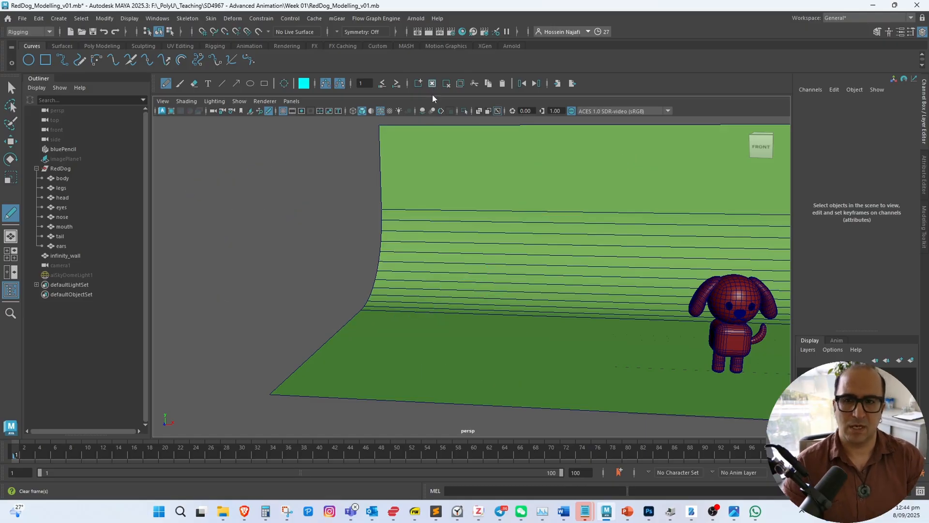
pyautogui.moveTo(213, 209); pyautogui.dragTo(245, 203)
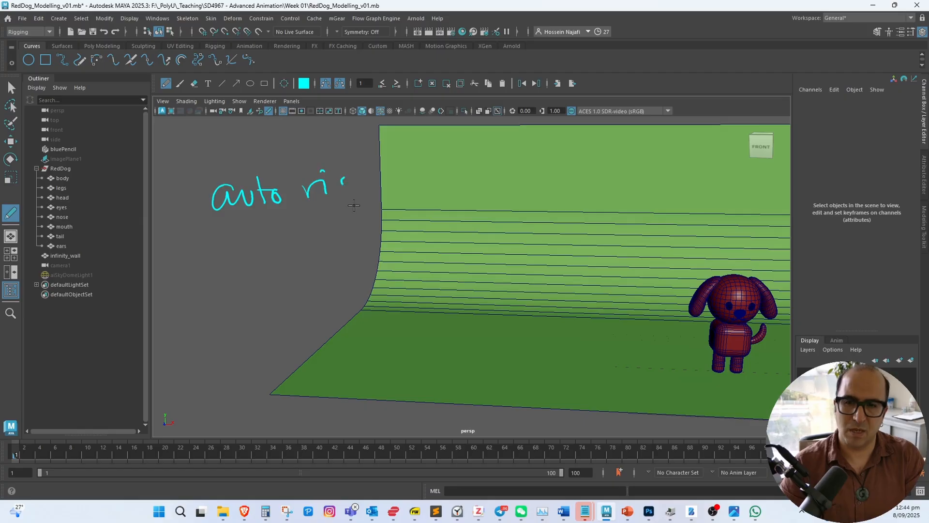
pyautogui.moveTo(354, 206)
pyautogui.mouseDown()
pyautogui.moveTo(349, 214)
pyautogui.moveTo(386, 193)
pyautogui.moveTo(435, 196)
pyautogui.moveTo(426, 212)
pyautogui.mouseUp()
pyautogui.moveTo(292, 198); pyautogui.dragTo(301, 196)
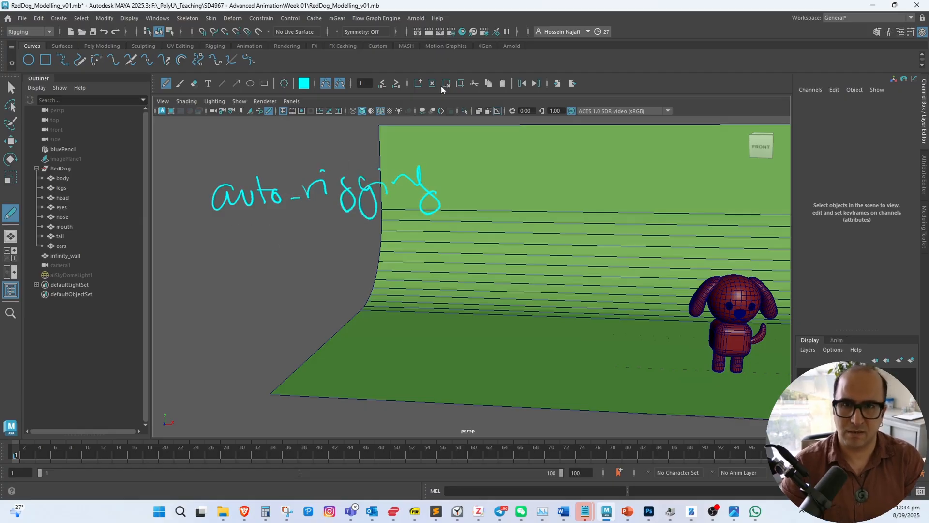
# Show the list of mGear auto-rigging tools, close it, and clear the "auto-rigging" note from the frame
pyautogui.click(337, 20)
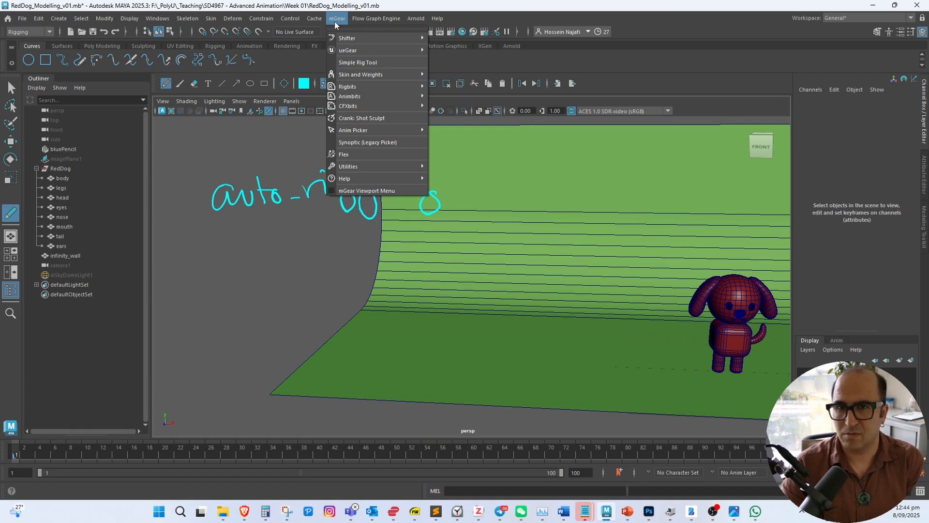
pyautogui.click(337, 19)
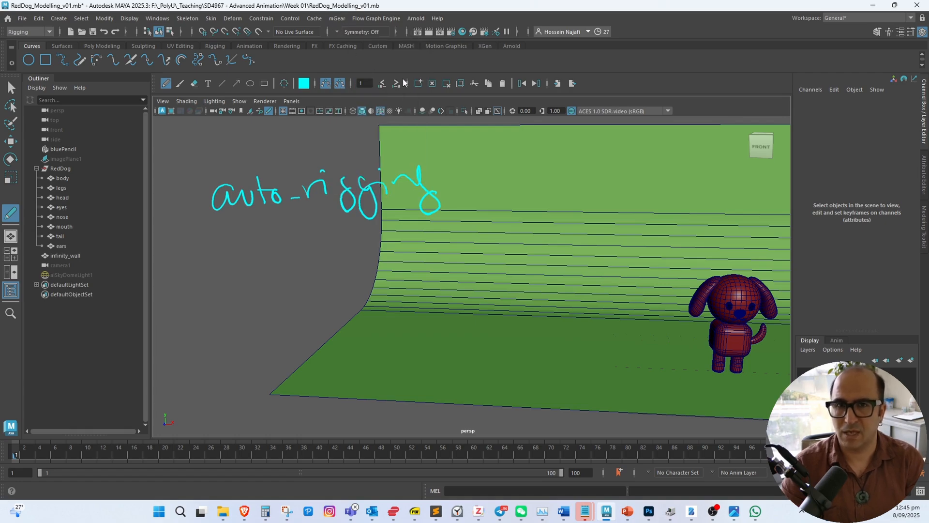
pyautogui.click(433, 83)
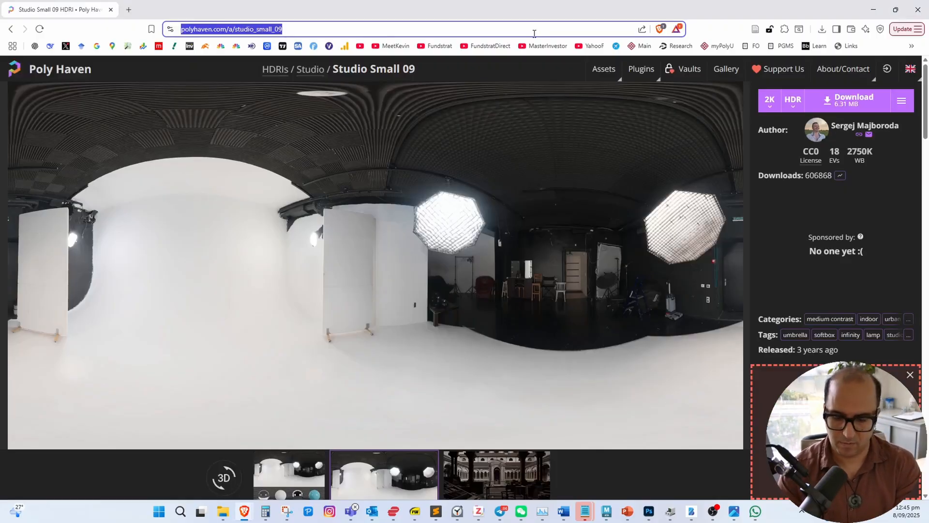
# In the Brave browser, search the web for "mgear framework" and open the mGear Framework website
pyautogui.write('mgear frame')
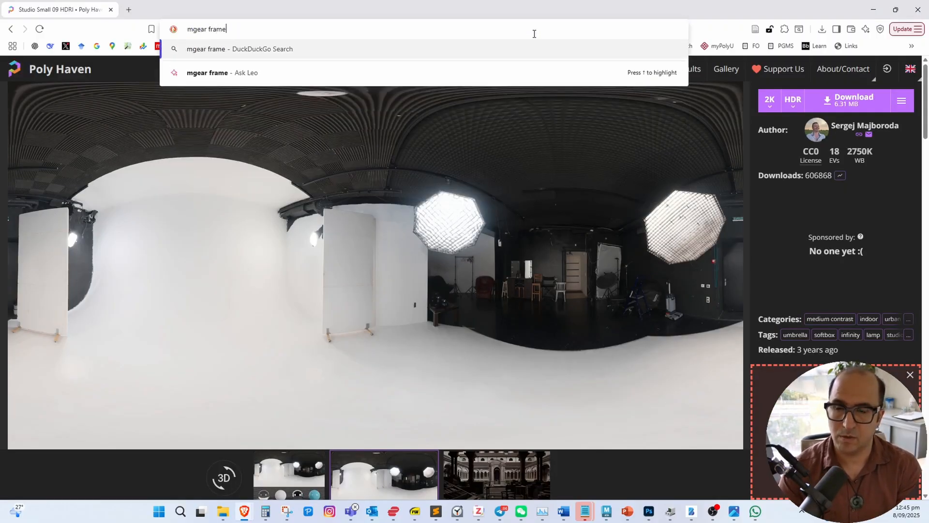
pyautogui.write('work')
pyautogui.press('Return')
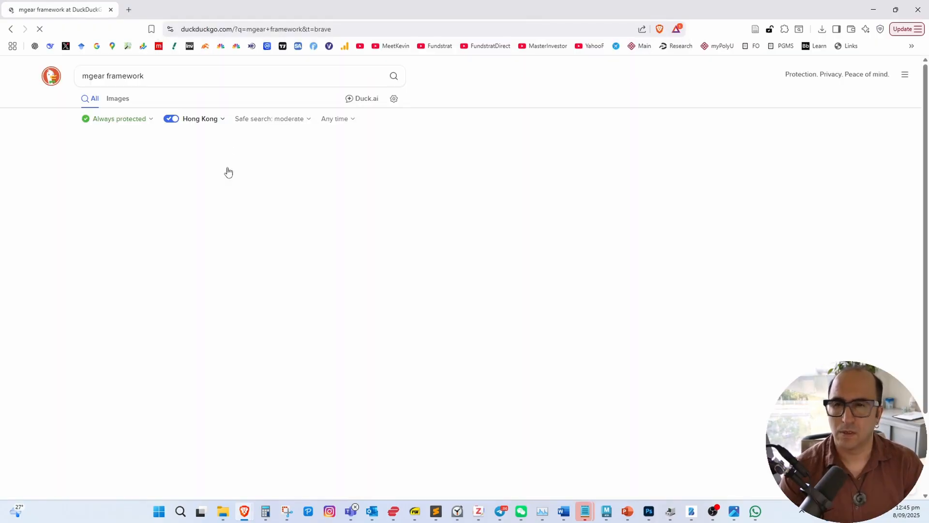
pyautogui.click(216, 165)
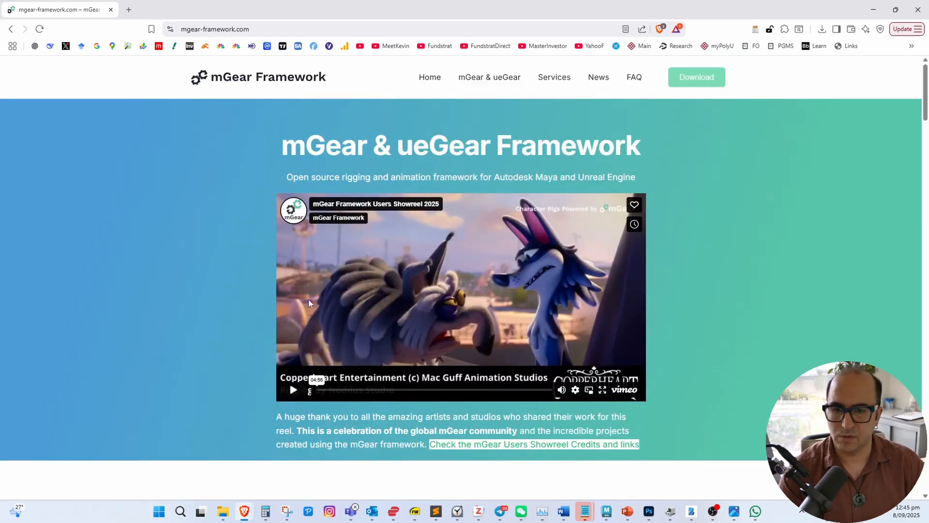
# Play the mGear Framework Users Showreel 2025 with the sound muted and skip ahead to about 01:16
pyautogui.click(294, 390)
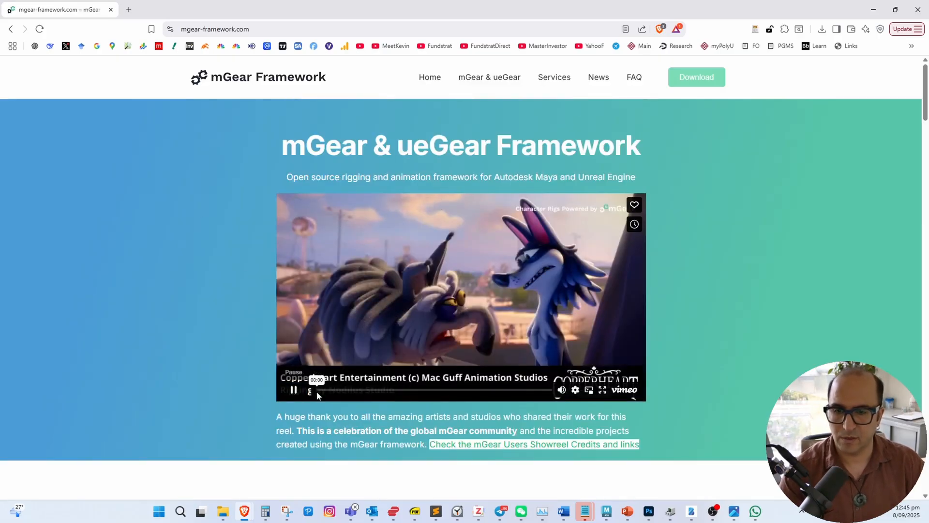
pyautogui.click(566, 390)
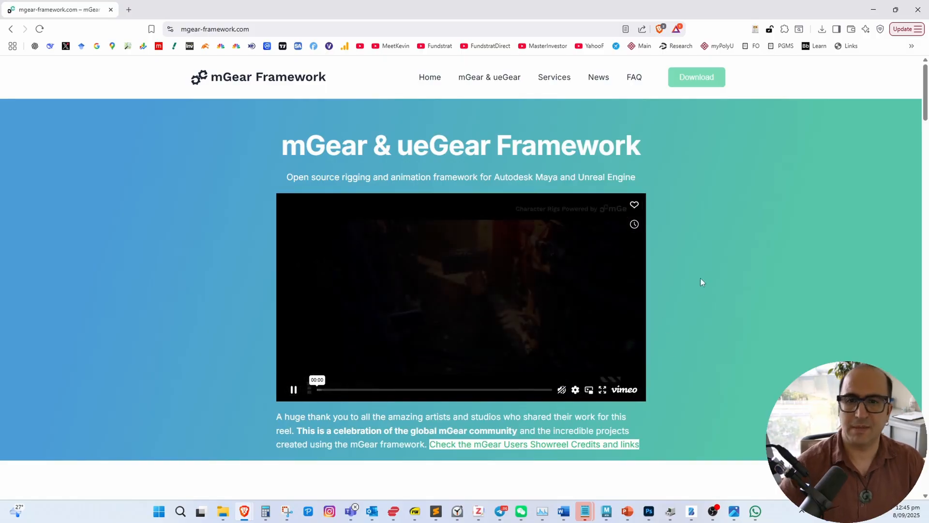
pyautogui.click(330, 390)
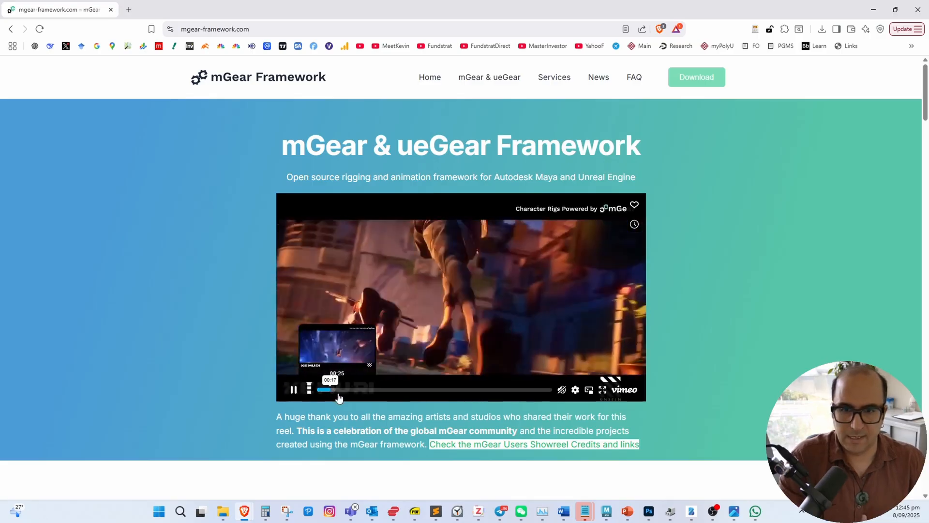
pyautogui.click(378, 389)
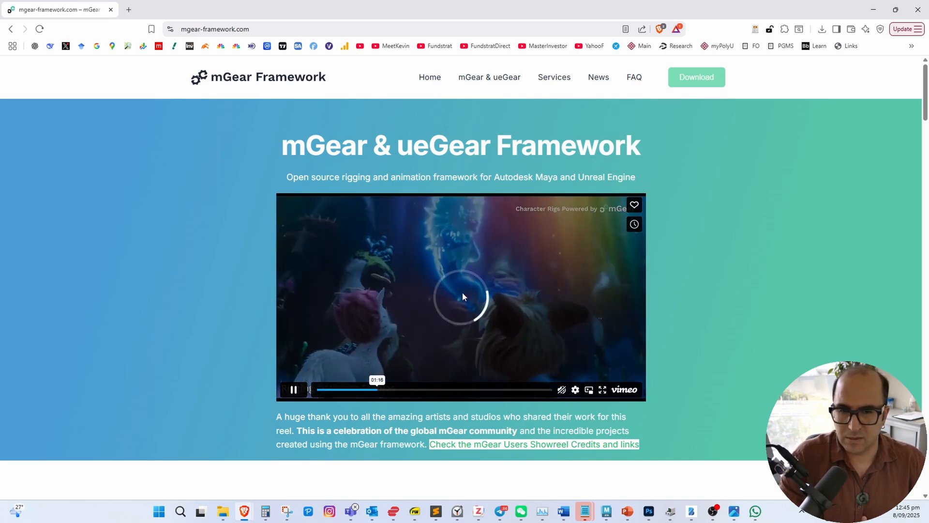
# Pause the showreel, look over the mGear home page, then skip the video to about 01:29 and pause it again
pyautogui.click(391, 328)
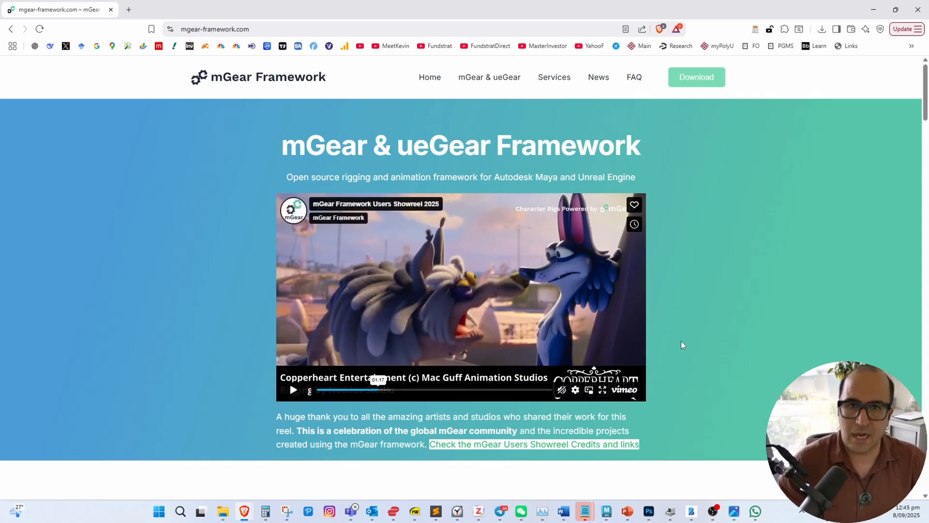
pyautogui.scroll(-5, 683, 345)
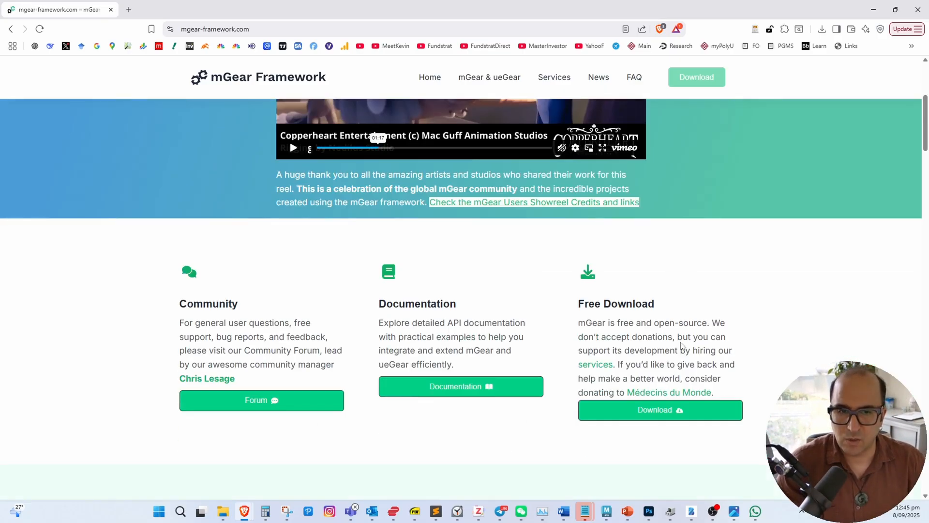
pyautogui.scroll(-5, 683, 344)
pyautogui.scroll(10, 681, 344)
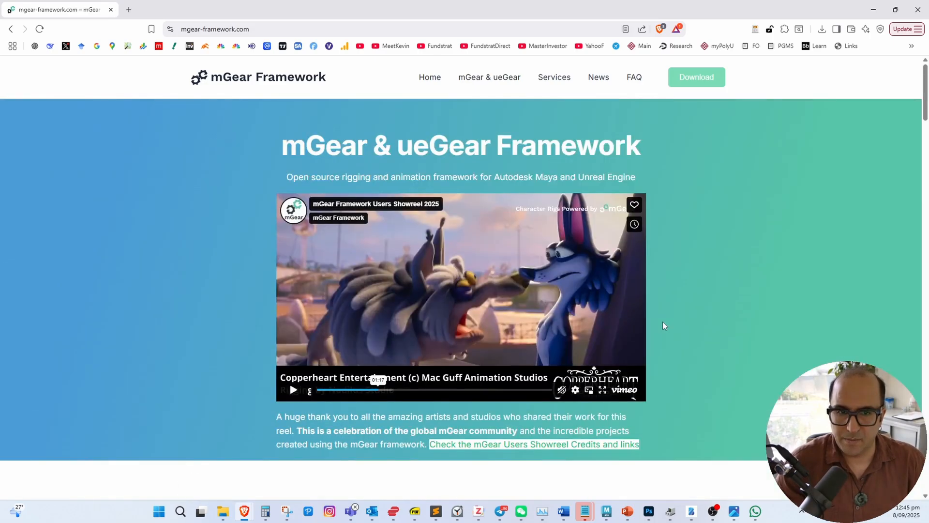
pyautogui.click(387, 389)
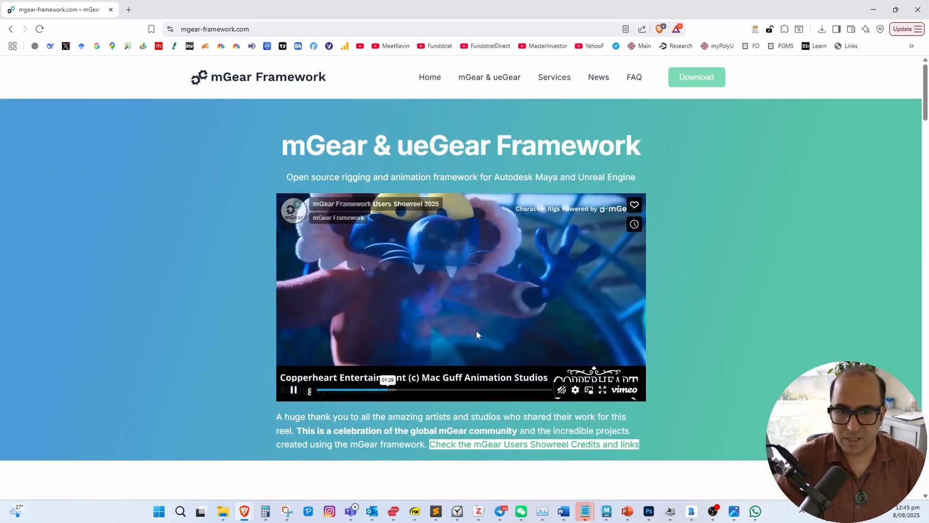
pyautogui.click(527, 275)
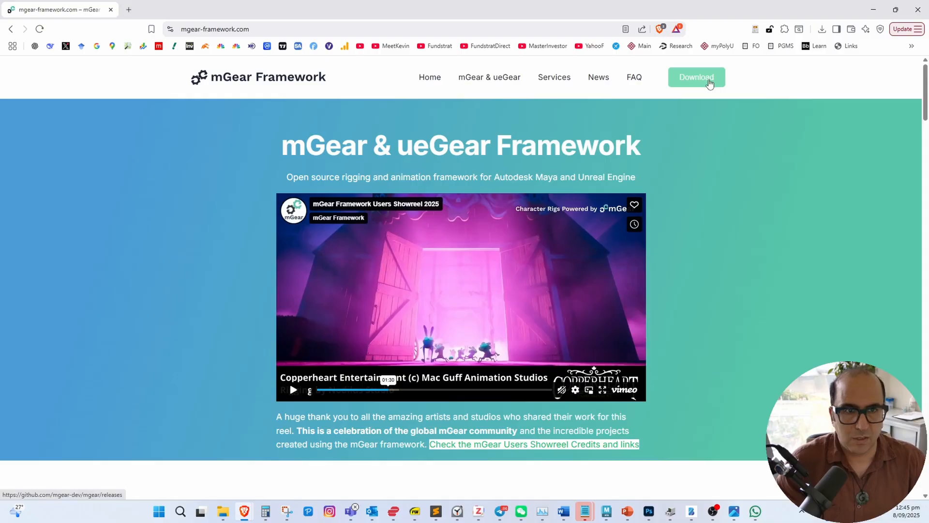
# Open the mGear releases page on GitHub and save mgear_5.1.0.zip from the latest release to the Downloads folder
pyautogui.click(708, 83)
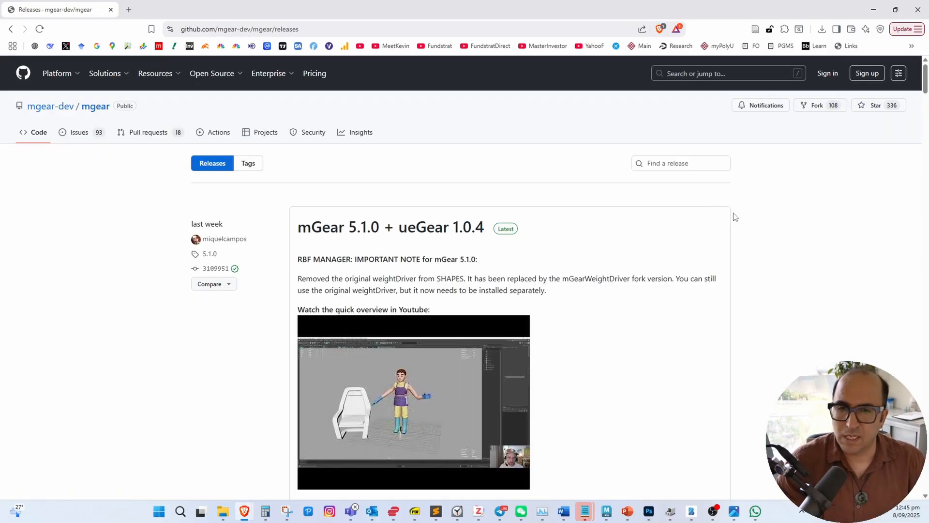
pyautogui.scroll(-4, 697, 293)
pyautogui.scroll(4, 708, 295)
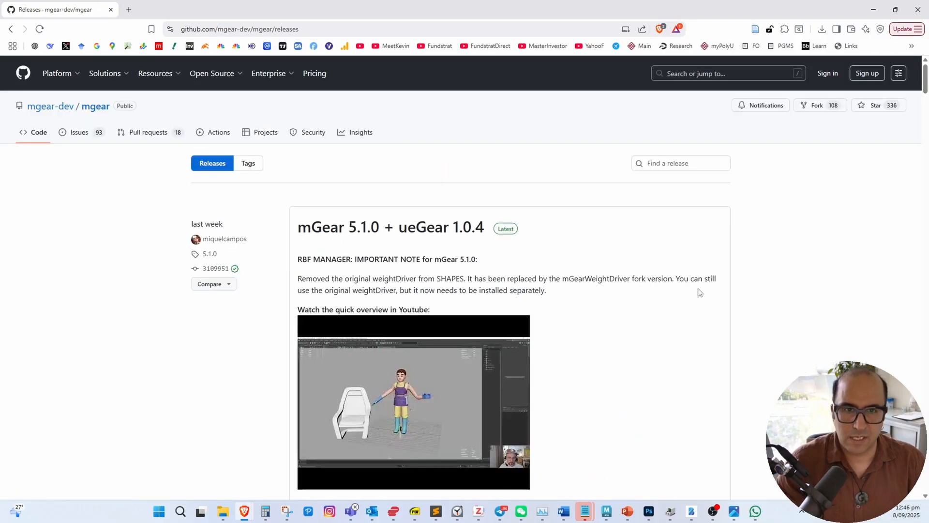
pyautogui.scroll(-12, 524, 289)
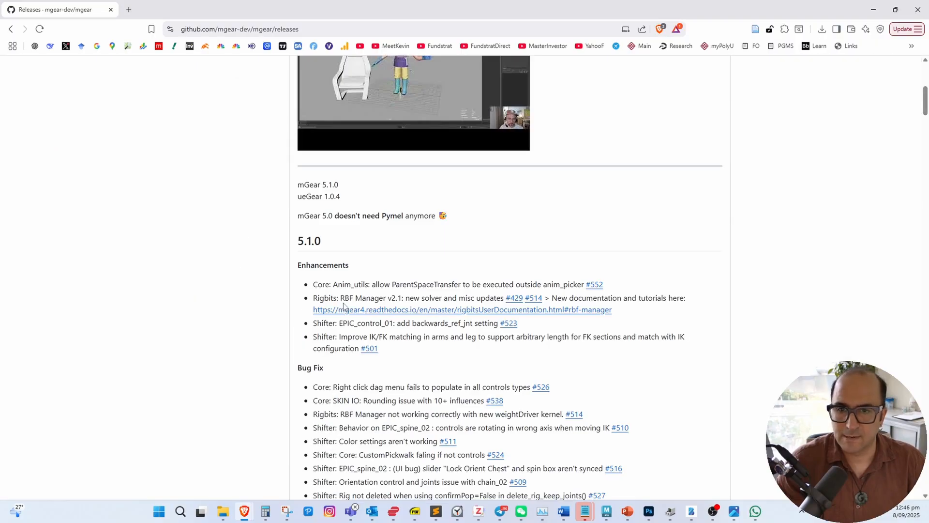
pyautogui.scroll(-1, 399, 293)
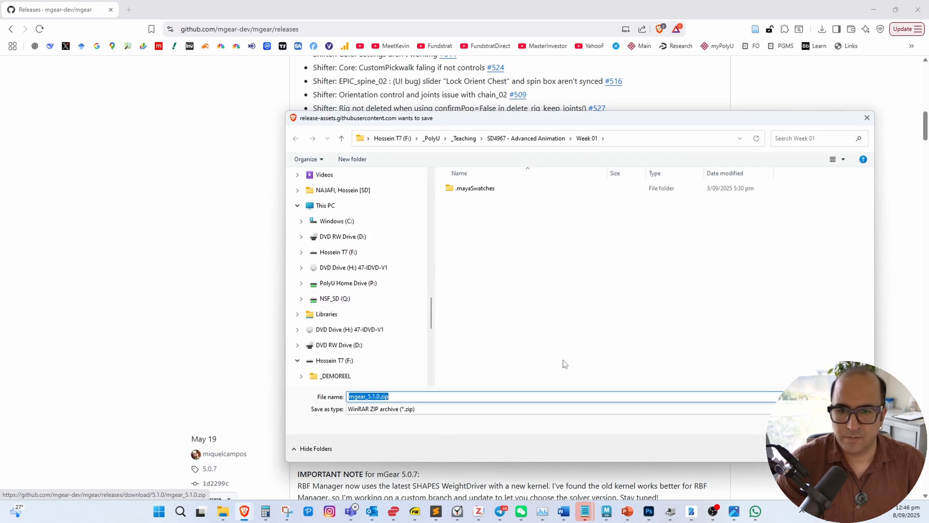
pyautogui.scroll(2, 339, 242)
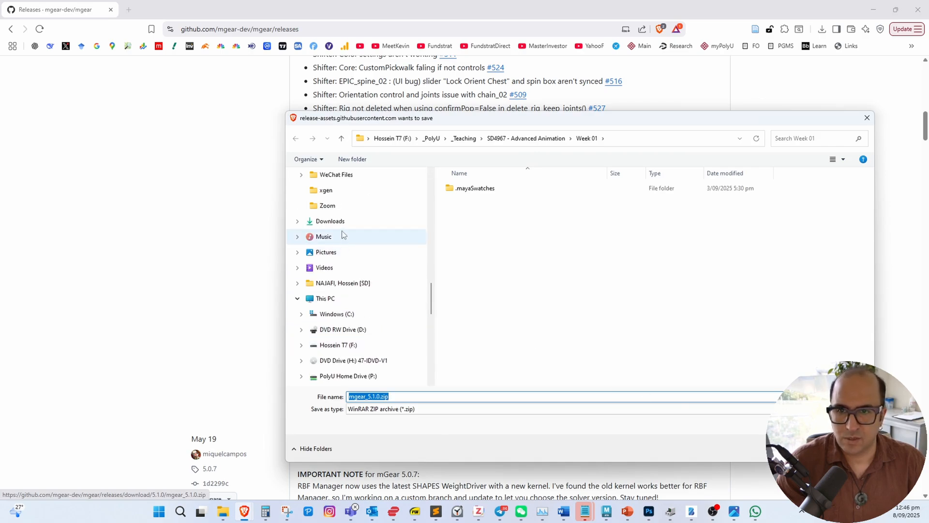
pyautogui.click(331, 221)
pyautogui.press('Return')
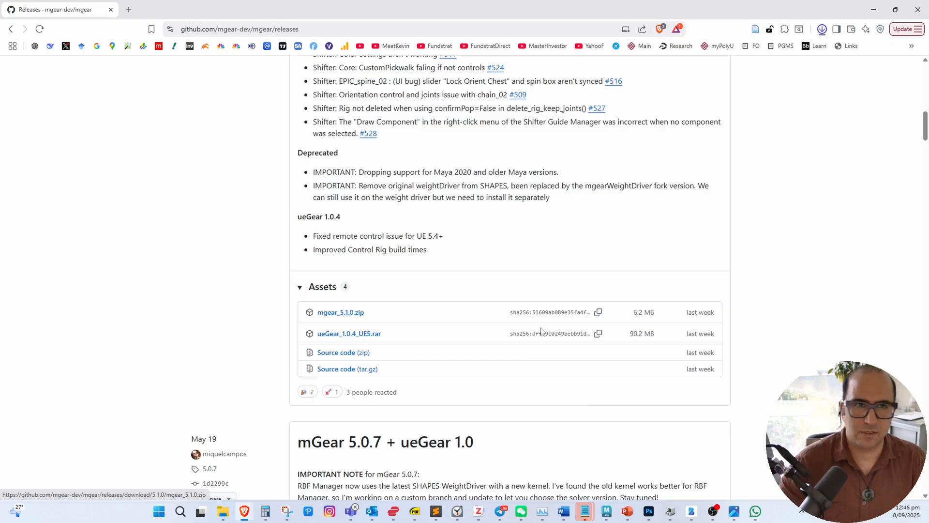
# Locate the downloaded mgear_5.1.0.zip, extract it within Downloads, and open the extracted mgear_5.1.0 folder
pyautogui.click(822, 29)
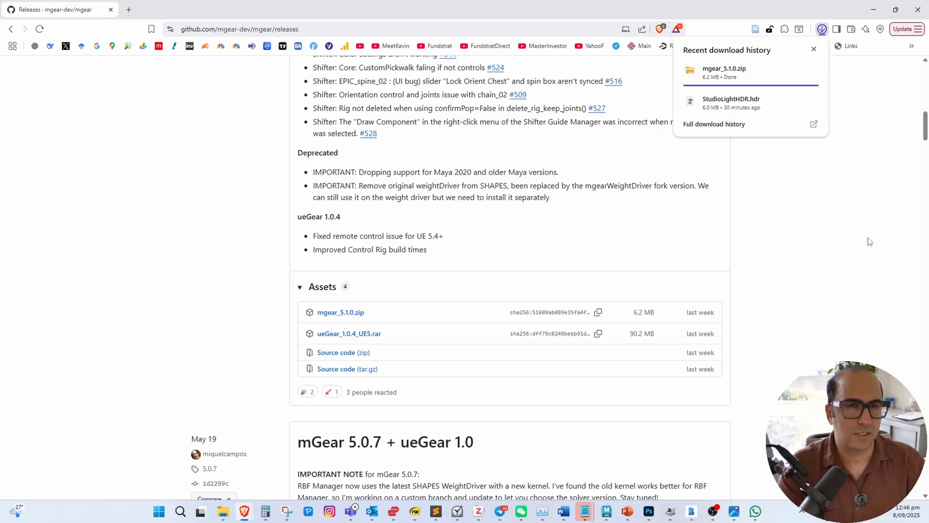
pyautogui.click(852, 214)
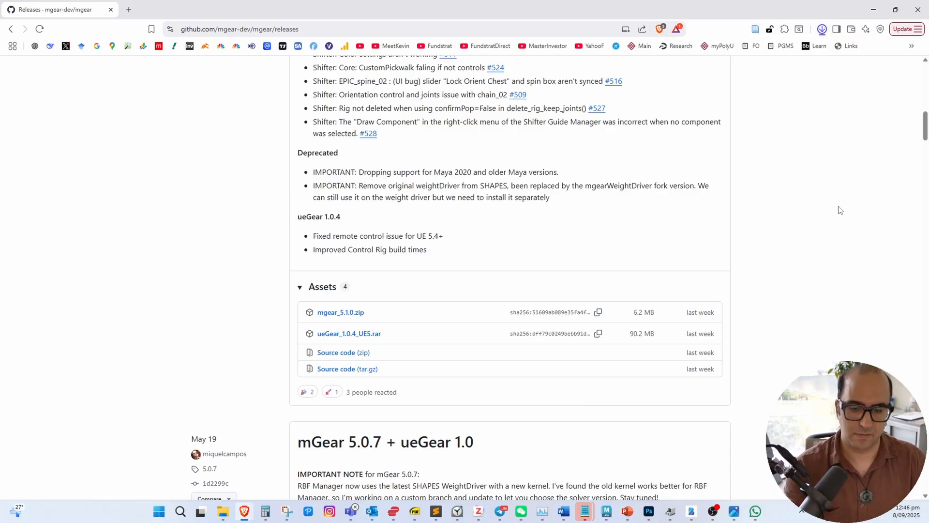
pyautogui.click(798, 54)
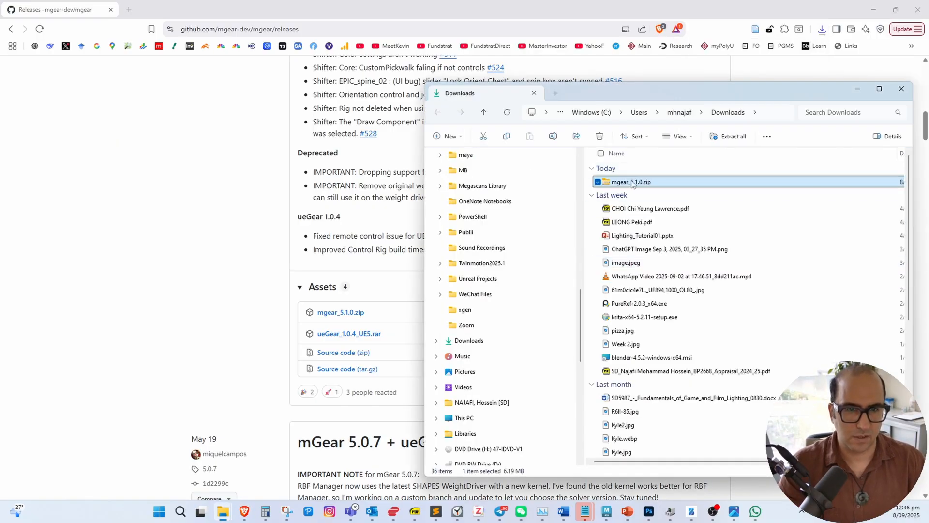
pyautogui.rightClick(632, 184)
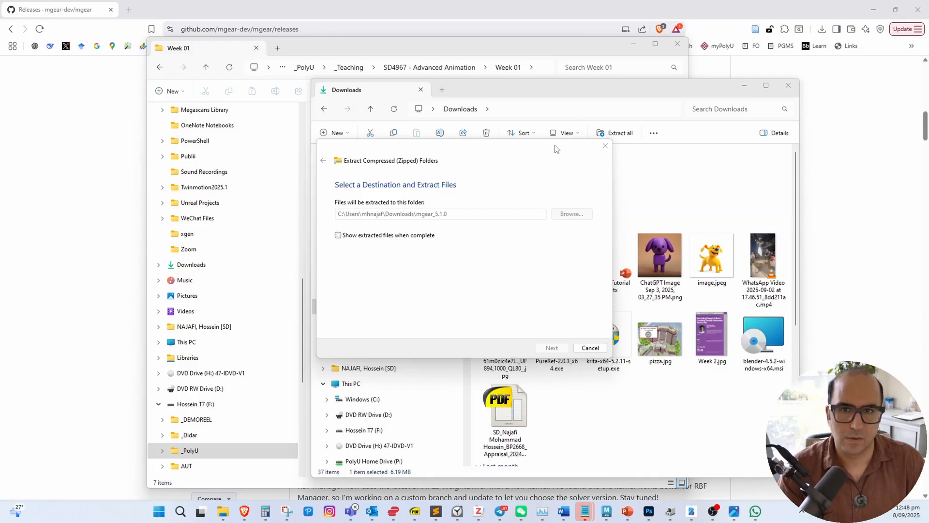
pyautogui.doubleClick(555, 192)
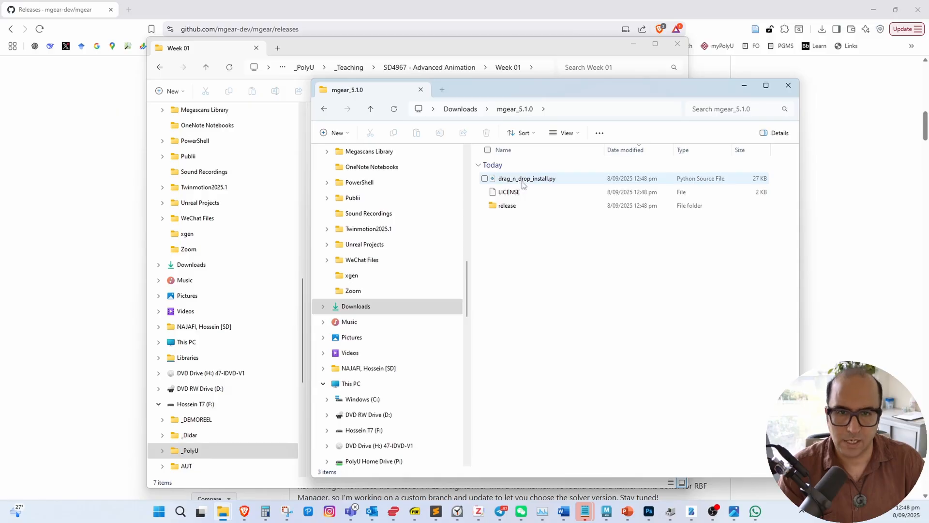
# Switch to Maya, show the drag_n_drop_install.py installer in the mgear_5.1.0 folder over it, and minimize the folder window
pyautogui.click(607, 512)
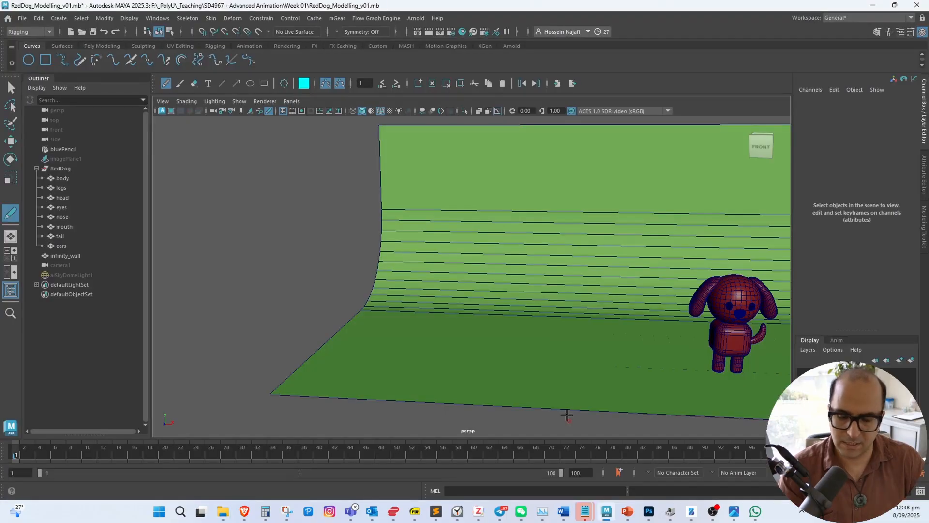
pyautogui.hotkey('alt', 'Tab')
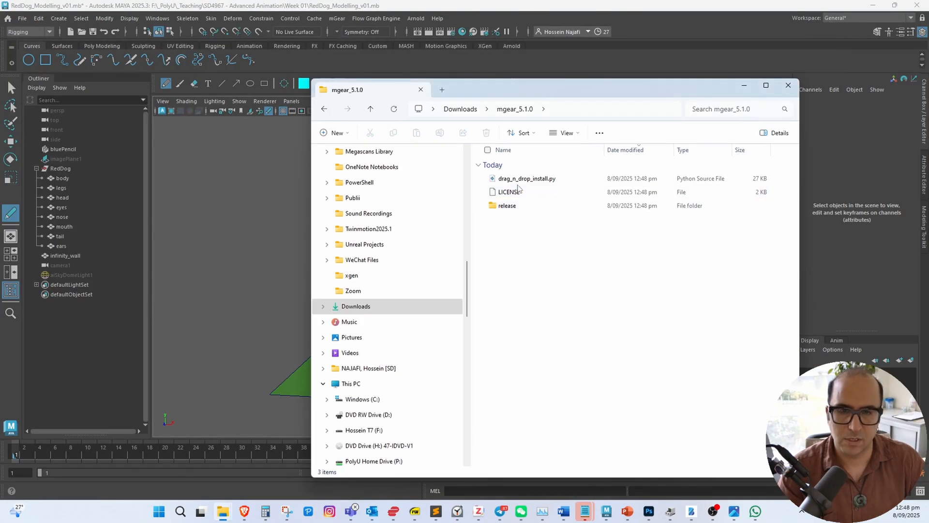
pyautogui.moveTo(520, 182); pyautogui.dragTo(575, 184)
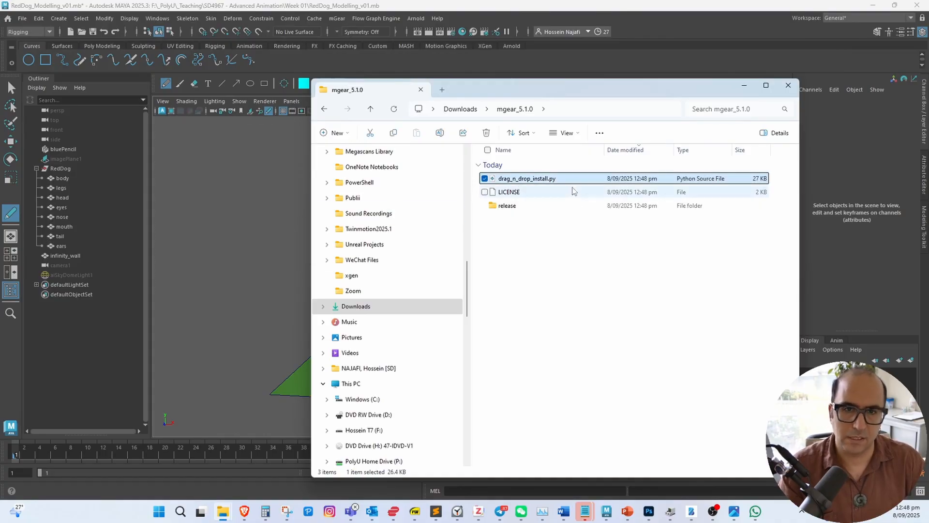
pyautogui.click(744, 87)
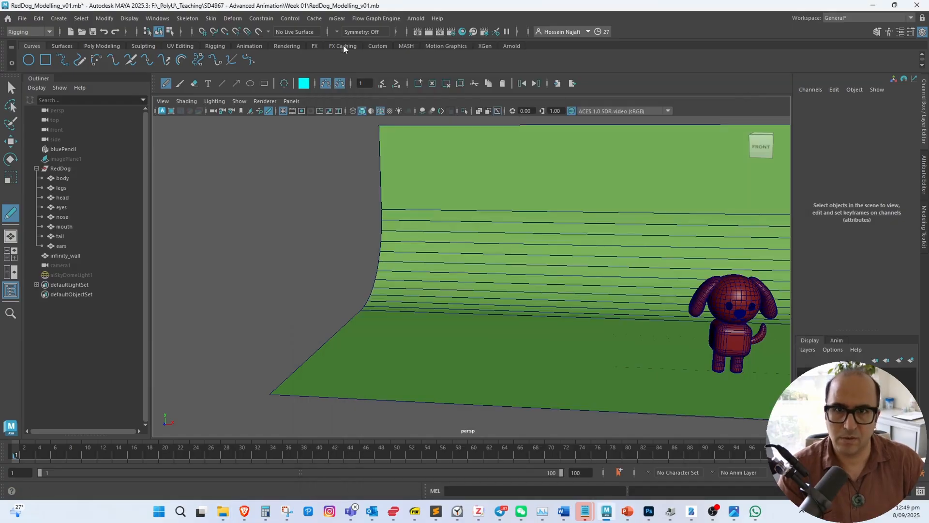
# Open mGear's Shifter Guide Manager, widen its window to review the component list, and activate the Move tool
pyautogui.click(336, 18)
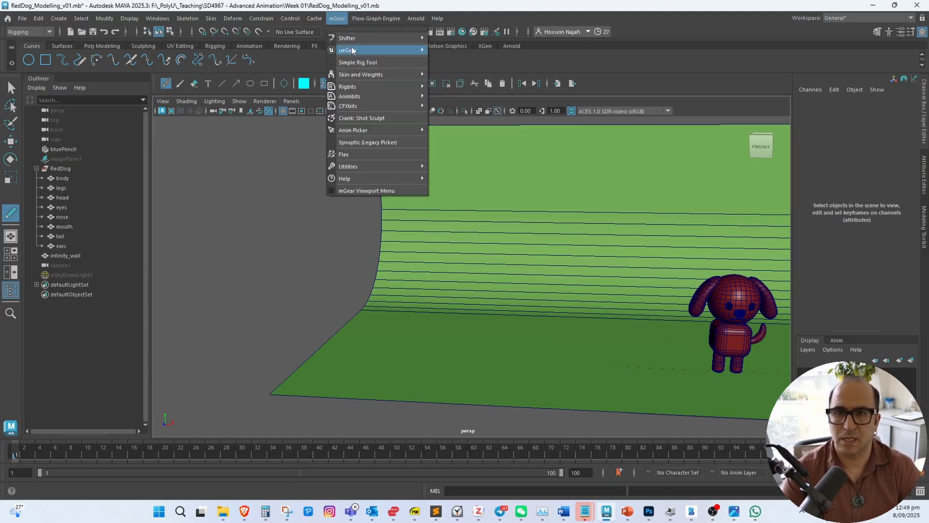
pyautogui.moveTo(359, 43)
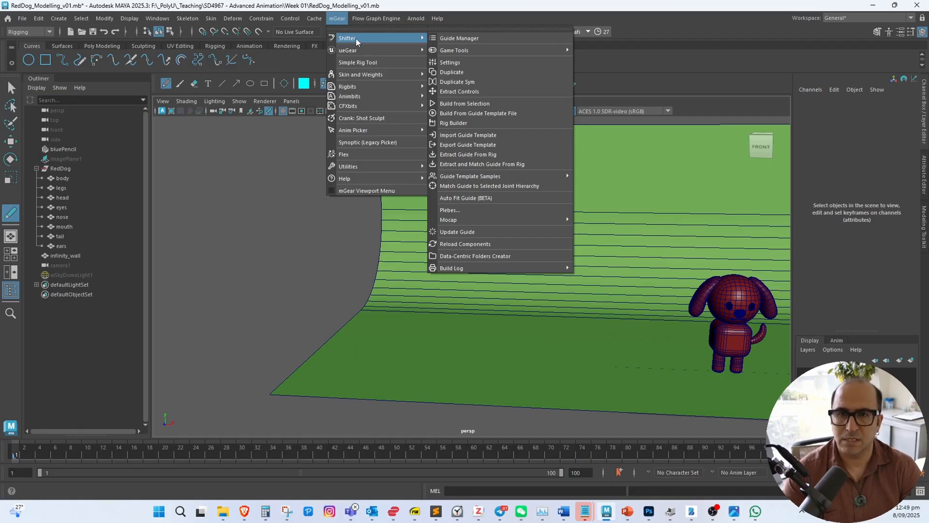
pyautogui.click(452, 38)
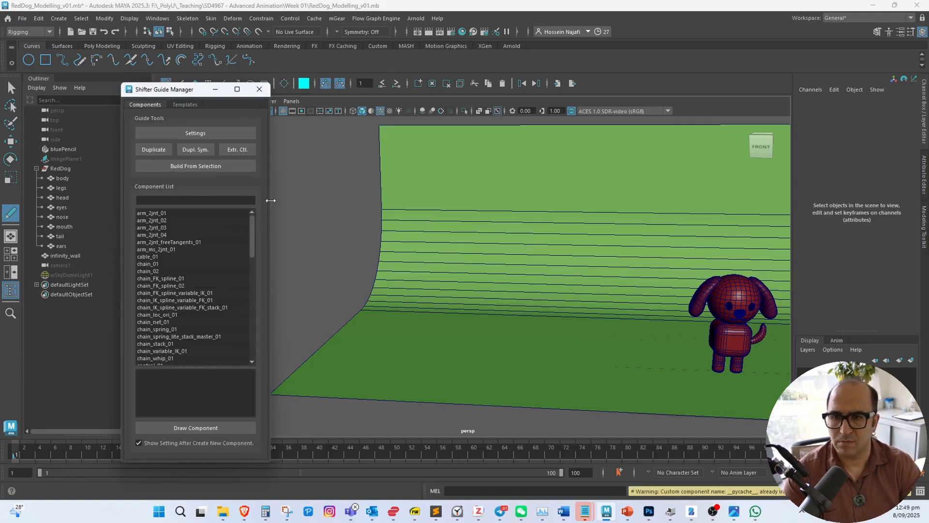
pyautogui.moveTo(269, 199); pyautogui.dragTo(296, 200)
pyautogui.click(11, 142)
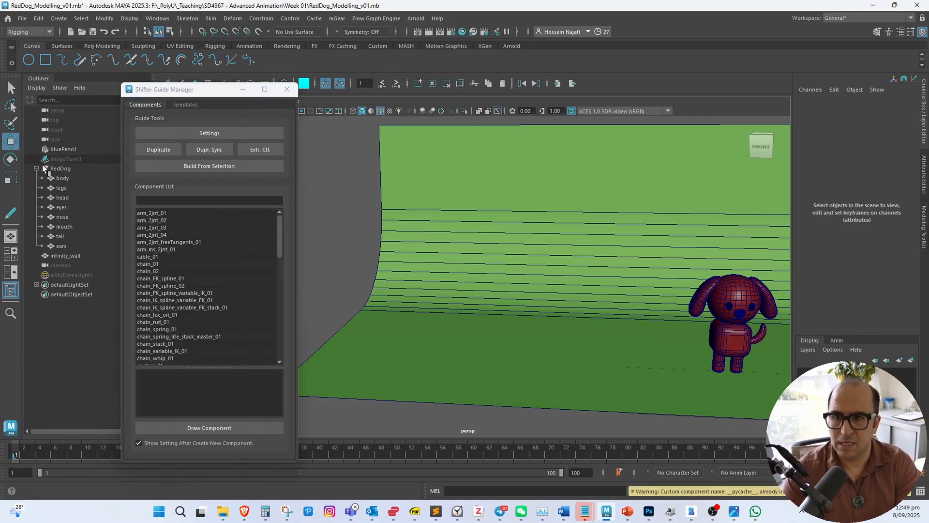
pyautogui.keyDown('alt'); pyautogui.moveTo(465, 265); pyautogui.dragTo(510, 278, button='middle'); pyautogui.keyUp('alt')
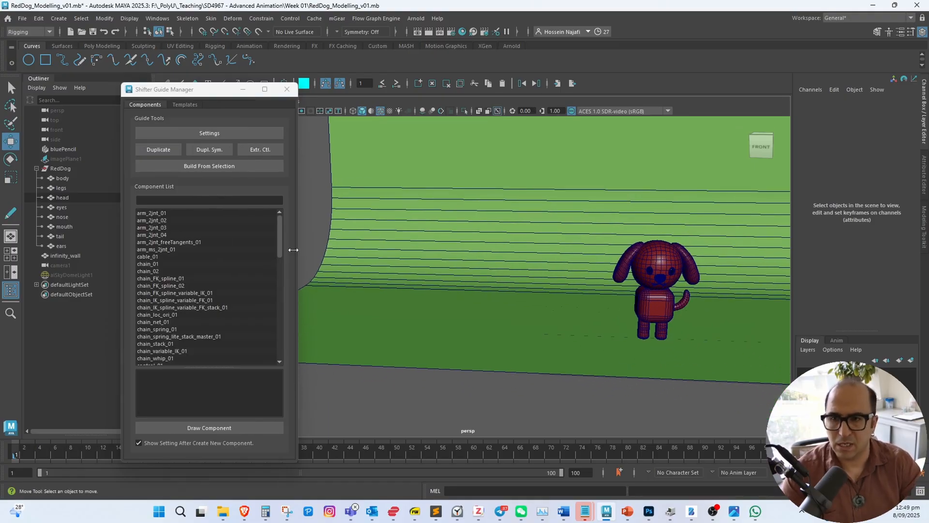
pyautogui.moveTo(279, 223); pyautogui.dragTo(283, 198)
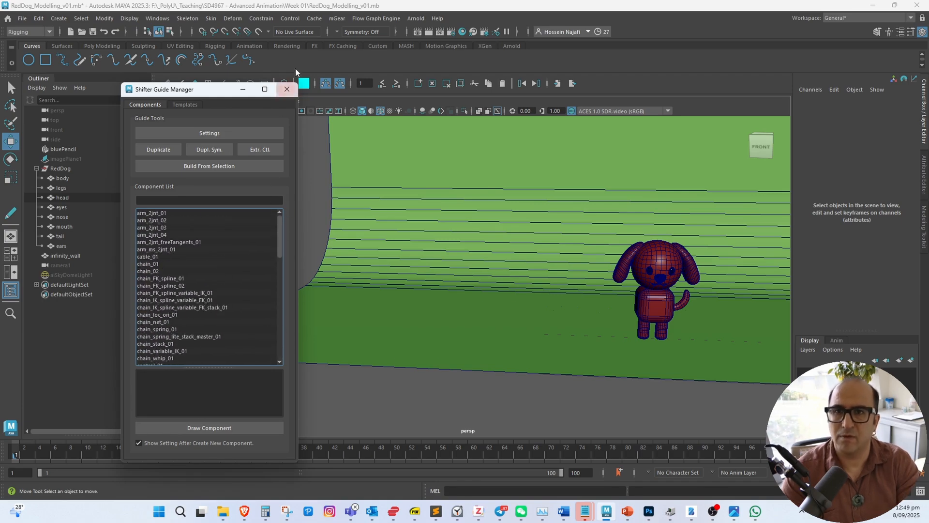
# Import the Shifter guide template sample "Biped Template, Y-up" into the scene
pyautogui.click(336, 18)
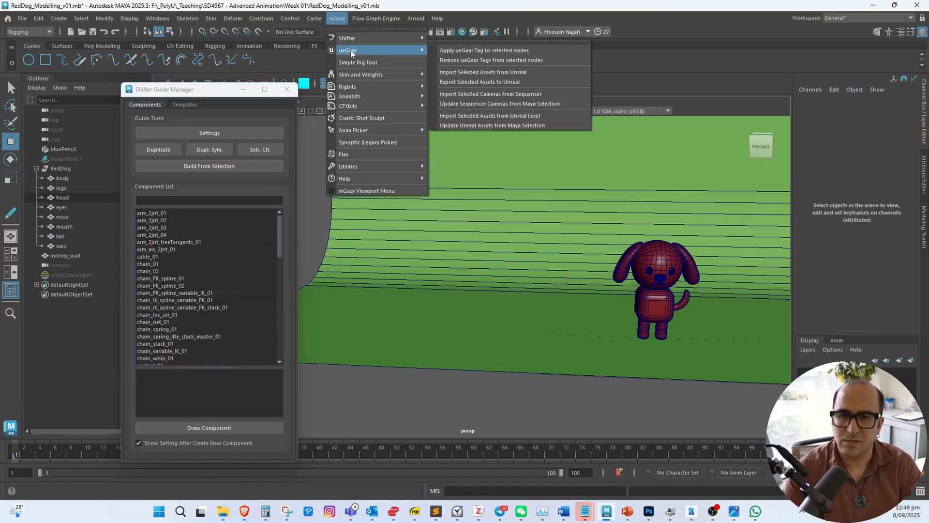
pyautogui.moveTo(368, 40)
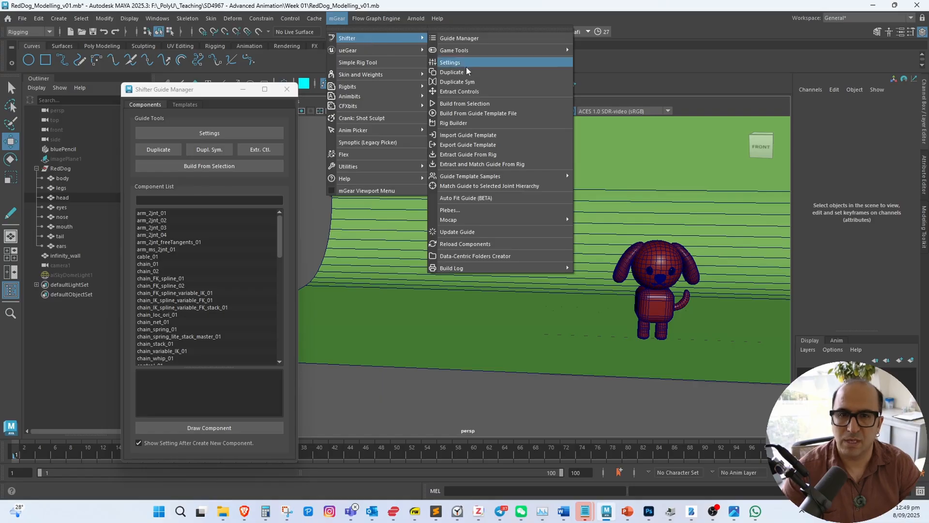
pyautogui.moveTo(519, 178)
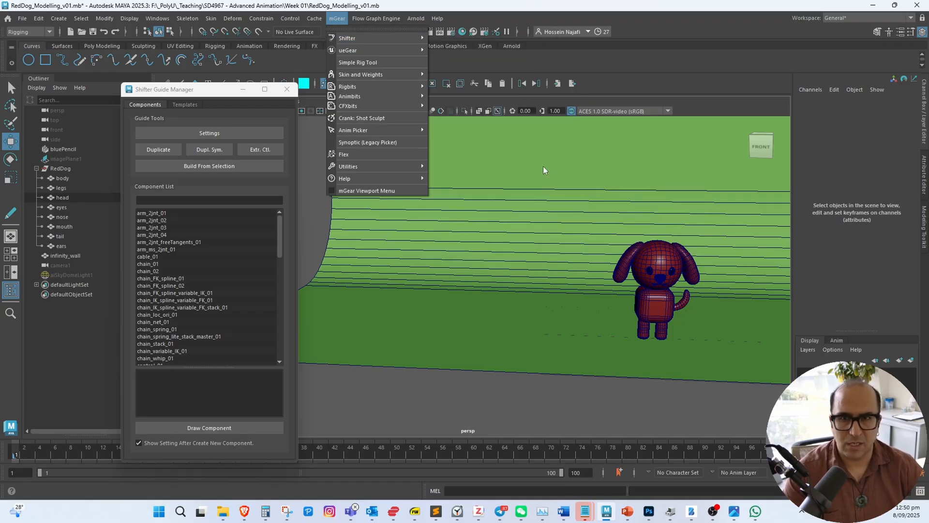
pyautogui.moveTo(417, 38)
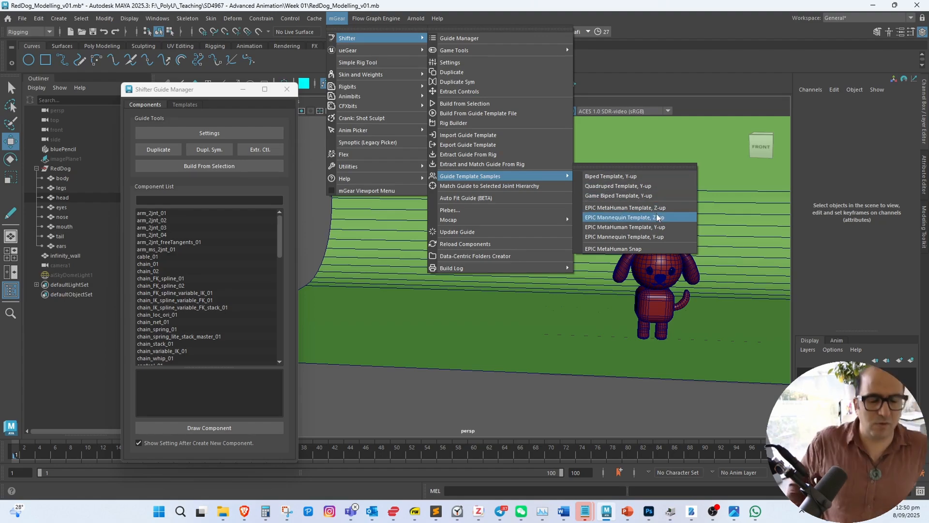
pyautogui.click(626, 177)
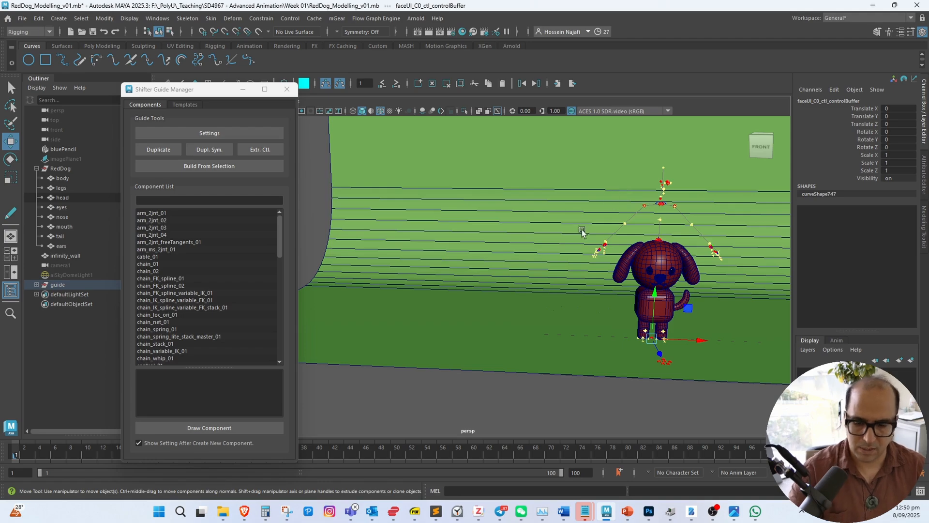
# Frame the dog and biped guide closely in the perspective view and turn on X-Ray display
pyautogui.keyDown('alt'); pyautogui.moveTo(584, 222); pyautogui.dragTo(559, 213, button='middle'); pyautogui.keyUp('alt')
pyautogui.keyDown('alt'); pyautogui.moveTo(558, 214); pyautogui.dragTo(656, 233, button='right'); pyautogui.keyUp('alt')
pyautogui.keyDown('alt'); pyautogui.moveTo(656, 233); pyautogui.dragTo(510, 262, button='middle'); pyautogui.keyUp('alt')
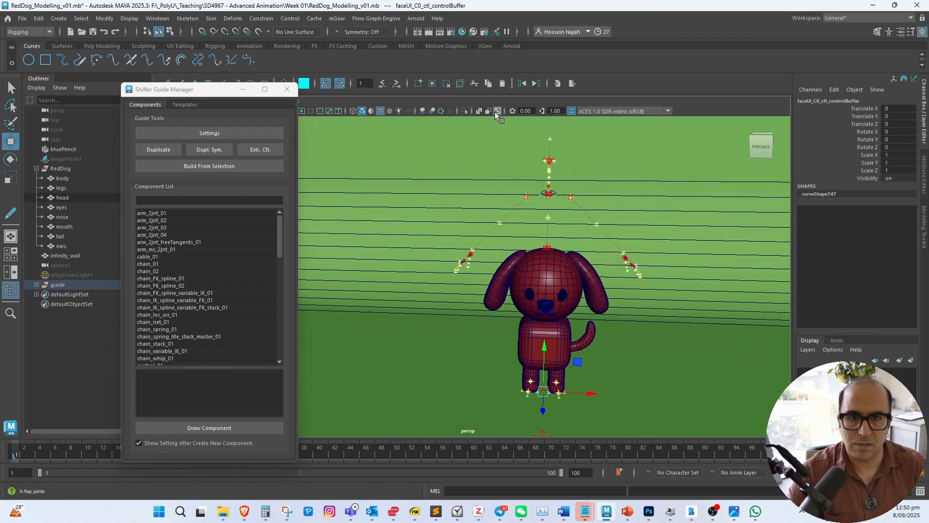
pyautogui.click(478, 112)
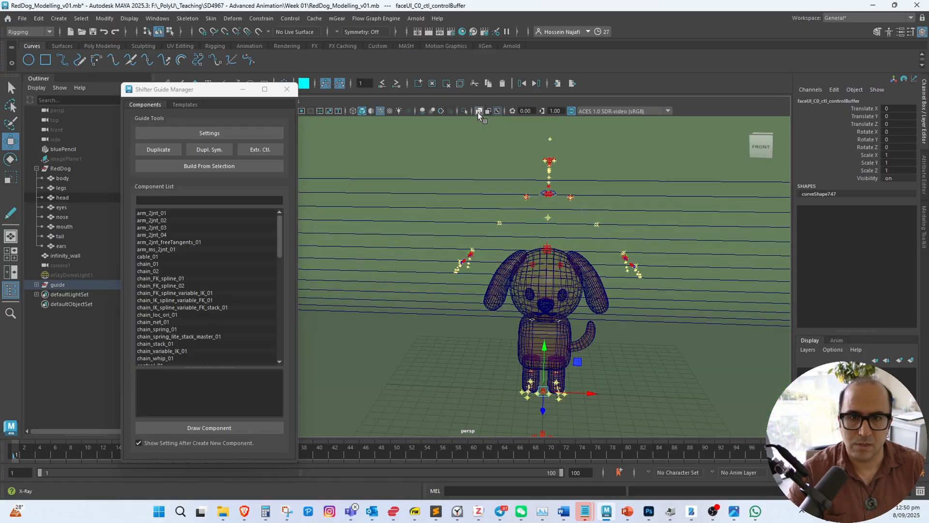
pyautogui.click(479, 112)
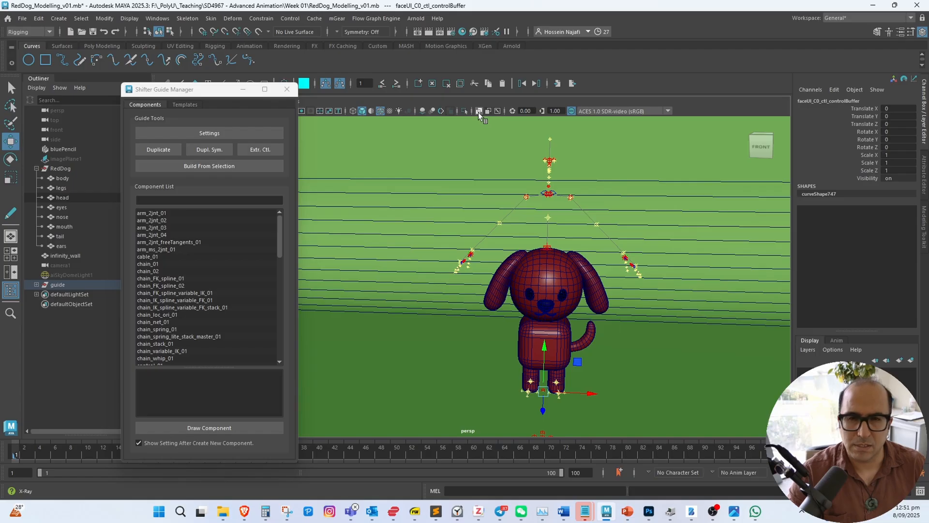
pyautogui.click(479, 112)
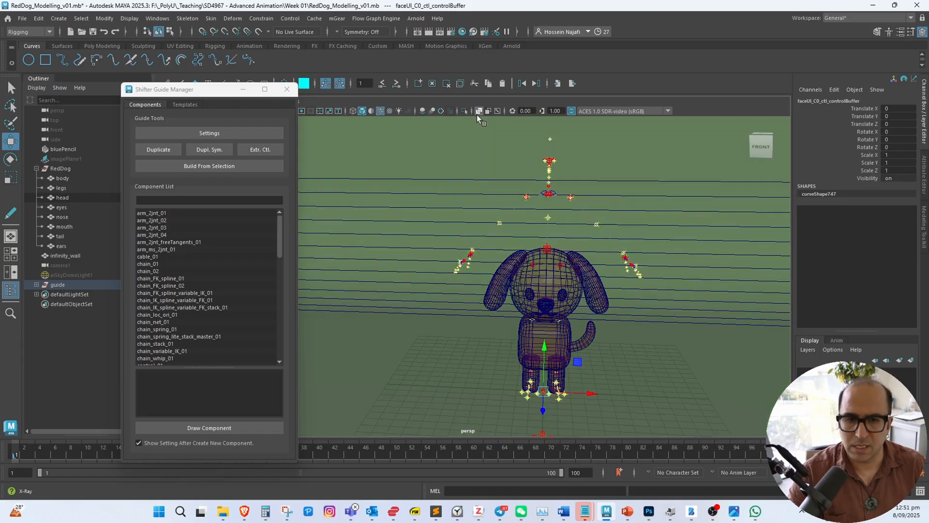
# Minimize the Shifter Guide Manager window and select the whole guide in the Outliner
pyautogui.keyDown('alt'); pyautogui.moveTo(489, 237); pyautogui.dragTo(504, 260); pyautogui.keyUp('alt')
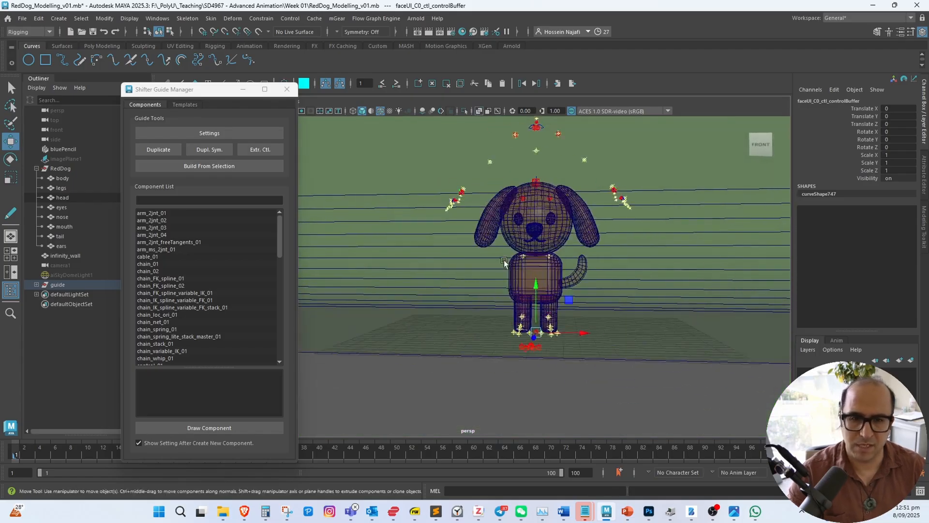
pyautogui.keyDown('alt'); pyautogui.moveTo(504, 260); pyautogui.dragTo(523, 281, button='right'); pyautogui.keyUp('alt')
pyautogui.keyDown('alt'); pyautogui.moveTo(523, 281); pyautogui.dragTo(495, 294, button='middle'); pyautogui.keyUp('alt')
pyautogui.keyDown('alt'); pyautogui.moveTo(486, 286); pyautogui.dragTo(340, 209, button='right'); pyautogui.keyUp('alt')
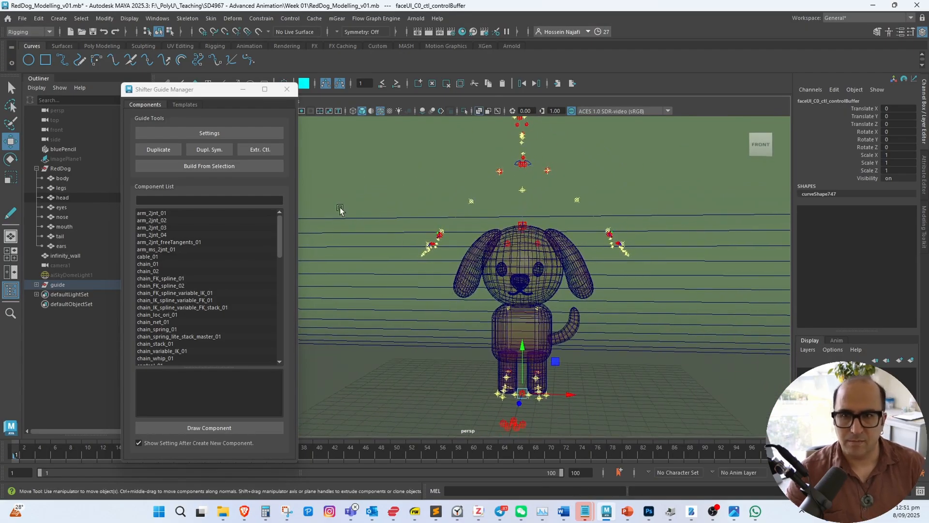
pyautogui.click(242, 92)
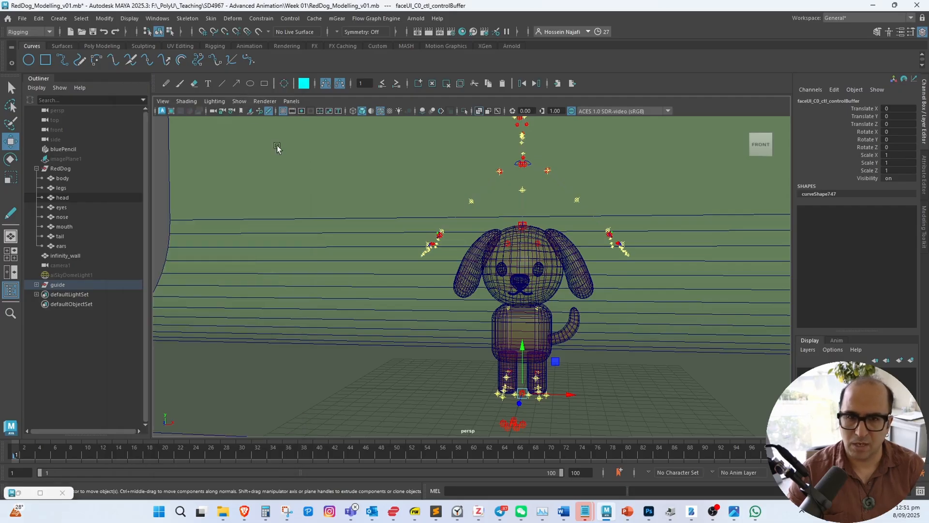
pyautogui.scroll(-2, 475, 262)
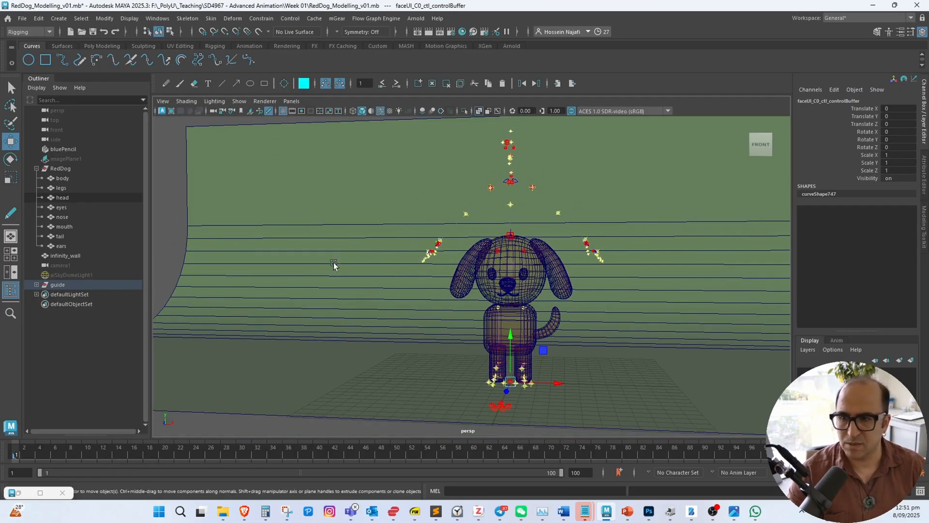
pyautogui.click(70, 285)
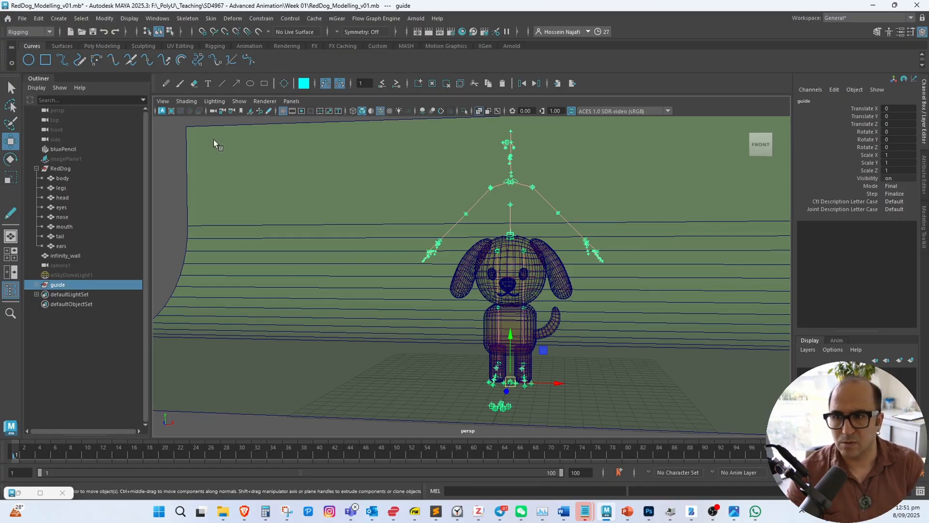
# With the Blue Pencil, draw an arrow towards Isolate Select and handwrite "isolate", "hide all but this for a short time" and "Ctrl+1"
pyautogui.click(12, 214)
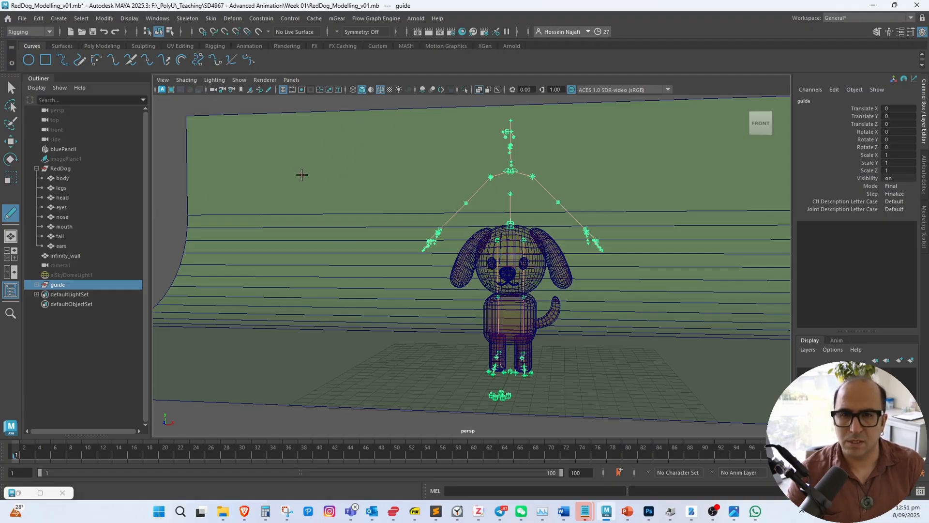
pyautogui.moveTo(306, 175); pyautogui.dragTo(459, 97)
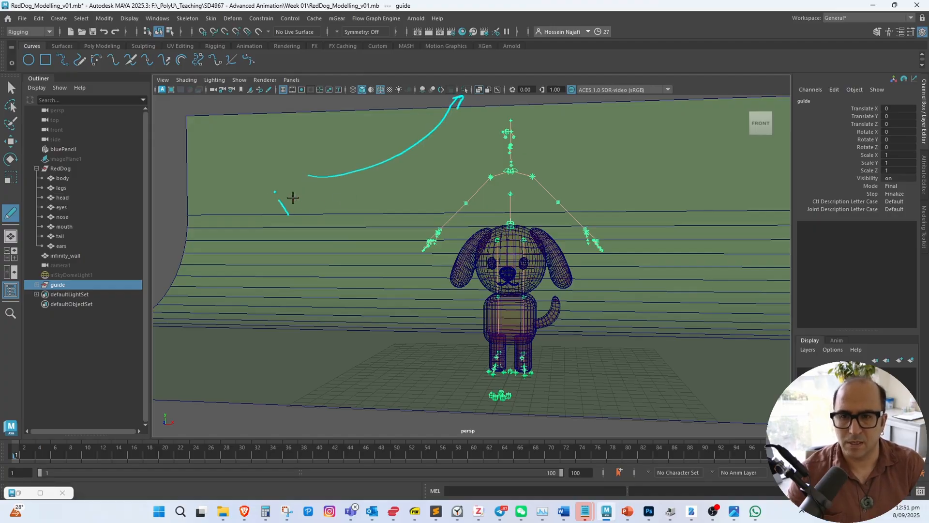
pyautogui.moveTo(306, 199)
pyautogui.mouseDown()
pyautogui.moveTo(295, 210)
pyautogui.moveTo(371, 188)
pyautogui.mouseUp()
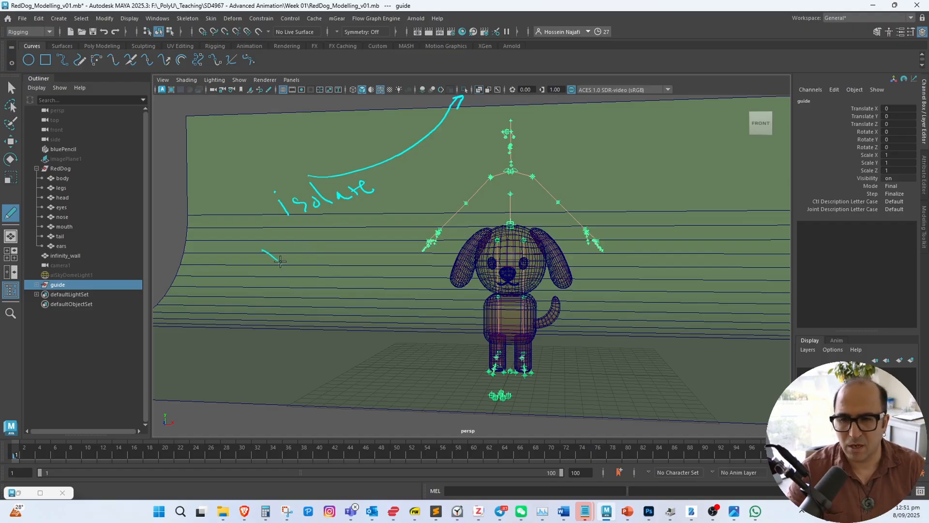
pyautogui.moveTo(306, 238); pyautogui.dragTo(335, 235)
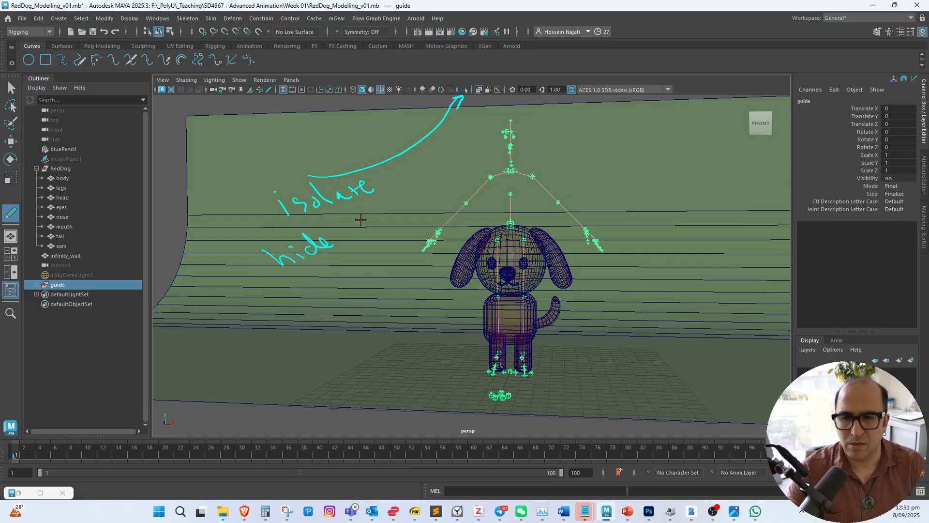
pyautogui.moveTo(388, 216)
pyautogui.mouseDown()
pyautogui.moveTo(388, 204)
pyautogui.moveTo(420, 194)
pyautogui.mouseUp()
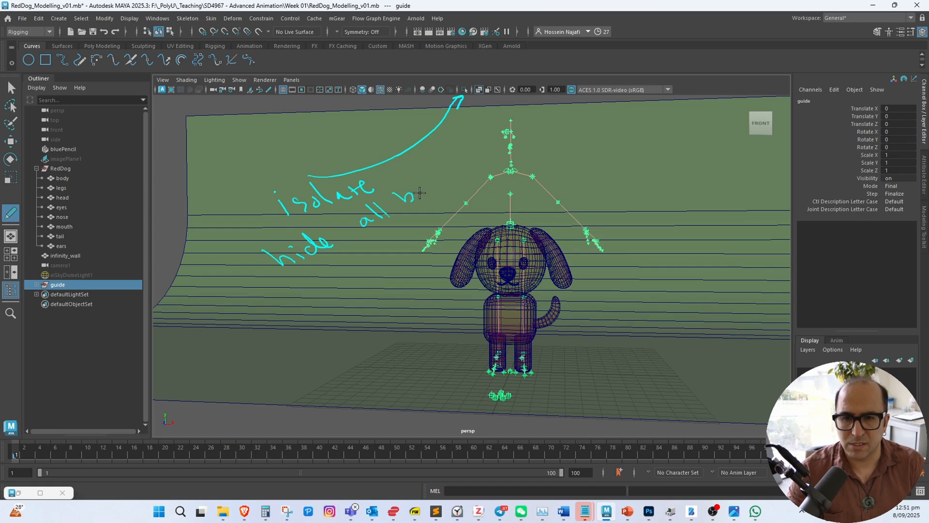
pyautogui.moveTo(449, 154); pyautogui.dragTo(455, 173)
pyautogui.moveTo(444, 167); pyautogui.dragTo(477, 157)
pyautogui.moveTo(330, 290)
pyautogui.mouseDown()
pyautogui.moveTo(401, 256)
pyautogui.moveTo(465, 189)
pyautogui.mouseUp()
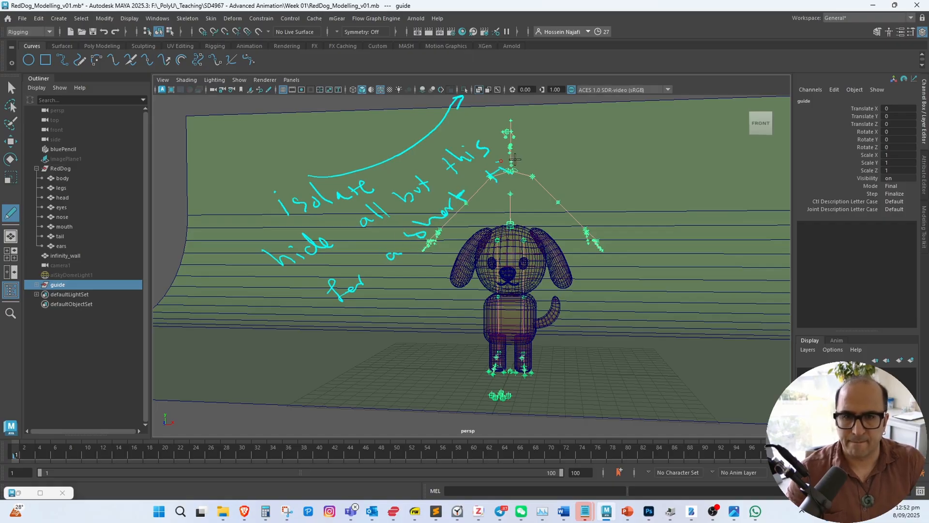
pyautogui.moveTo(514, 159); pyautogui.dragTo(544, 144)
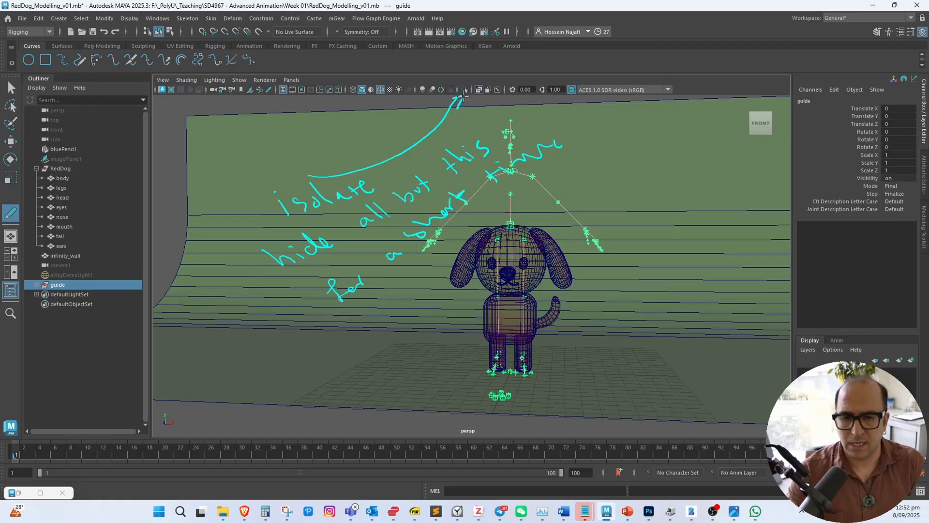
pyautogui.moveTo(674, 153)
pyautogui.mouseDown()
pyautogui.moveTo(669, 188)
pyautogui.moveTo(680, 169)
pyautogui.moveTo(705, 175)
pyautogui.moveTo(715, 164)
pyautogui.moveTo(725, 177)
pyautogui.moveTo(708, 162)
pyautogui.mouseUp()
pyautogui.moveTo(720, 180); pyautogui.dragTo(732, 175)
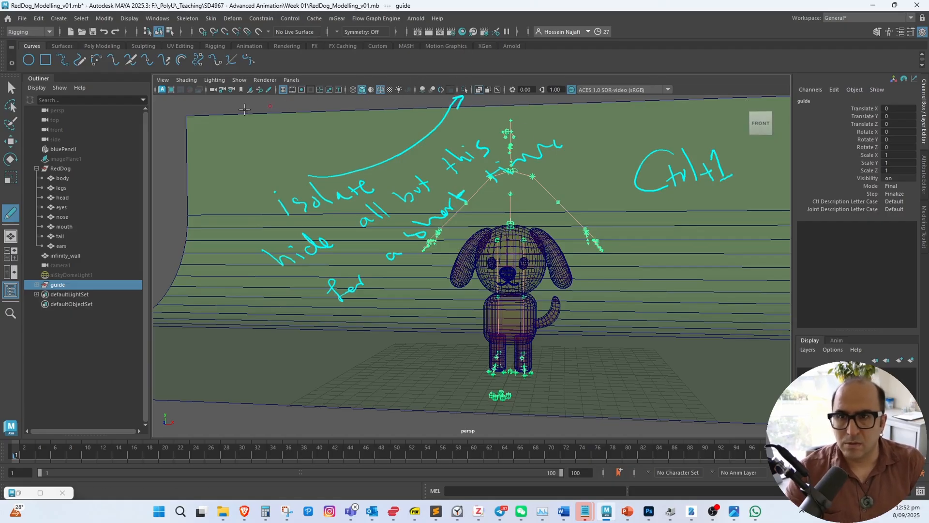
# Clear the Blue Pencil annotations from the perspective view
pyautogui.doubleClick(11, 219)
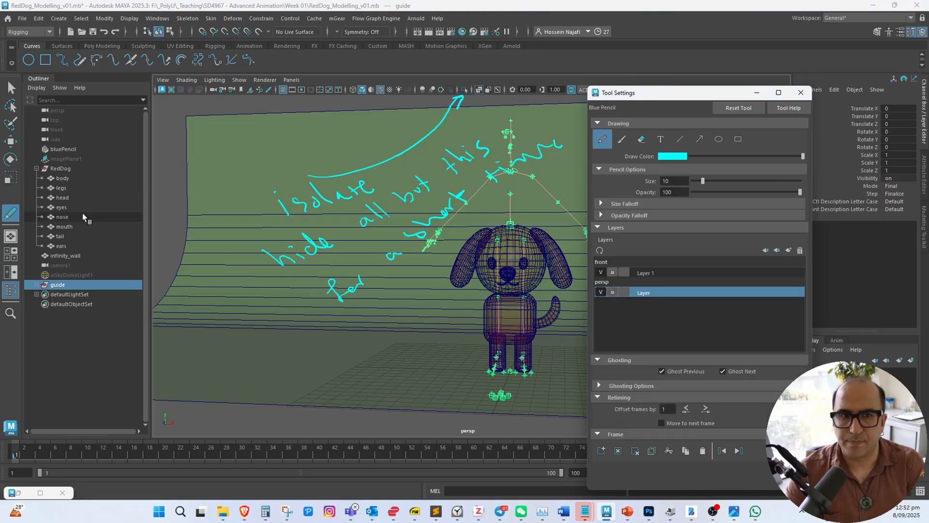
pyautogui.click(801, 92)
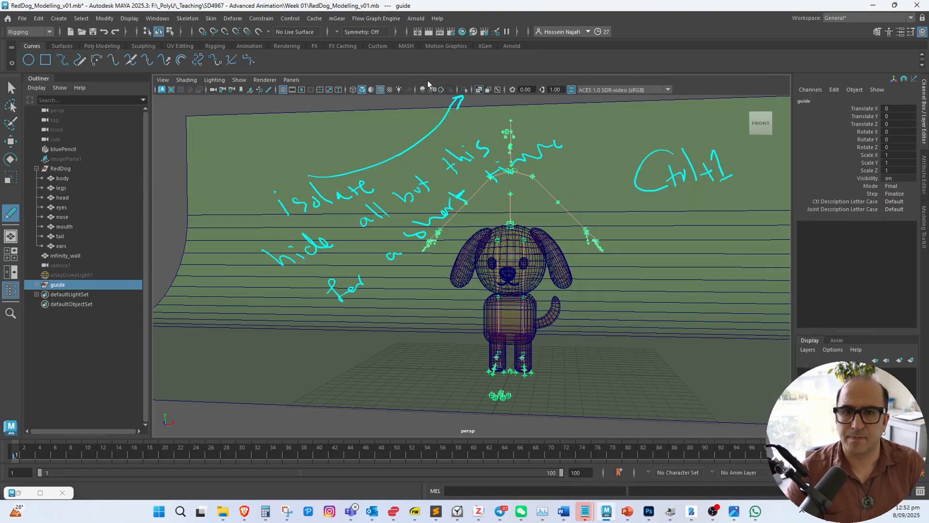
pyautogui.click(268, 90)
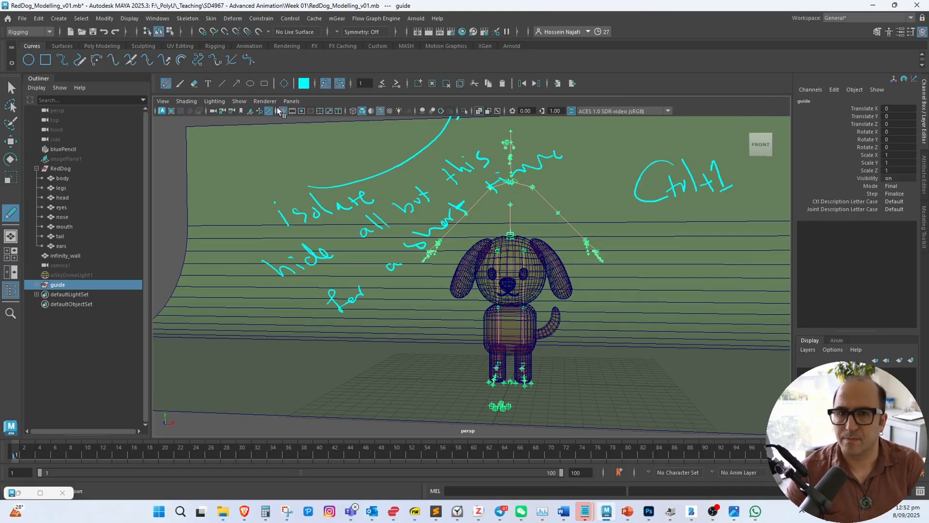
pyautogui.click(433, 83)
# Isolate the selected guide in the perspective view, frame it at an angle and activate the Move tool
pyautogui.keyDown('alt'); pyautogui.moveTo(500, 216); pyautogui.dragTo(478, 220, button='middle'); pyautogui.keyUp('alt')
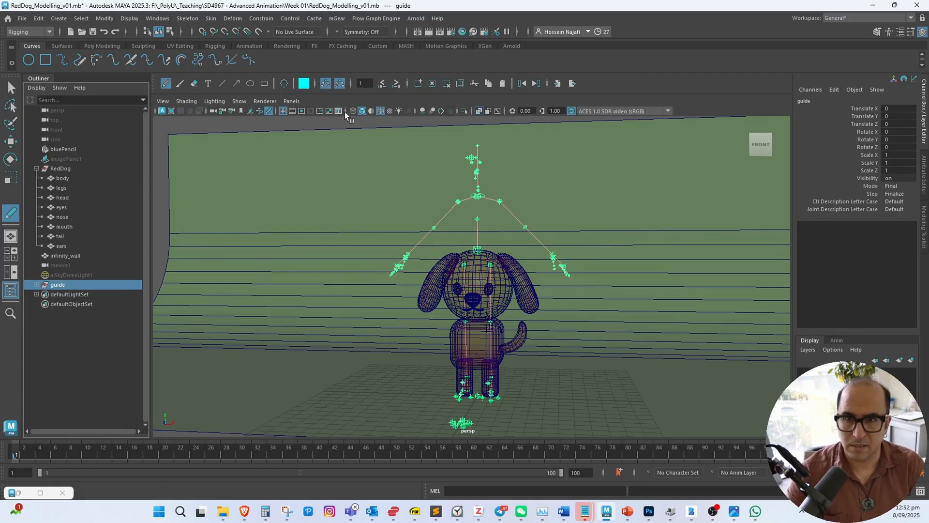
pyautogui.click(465, 113)
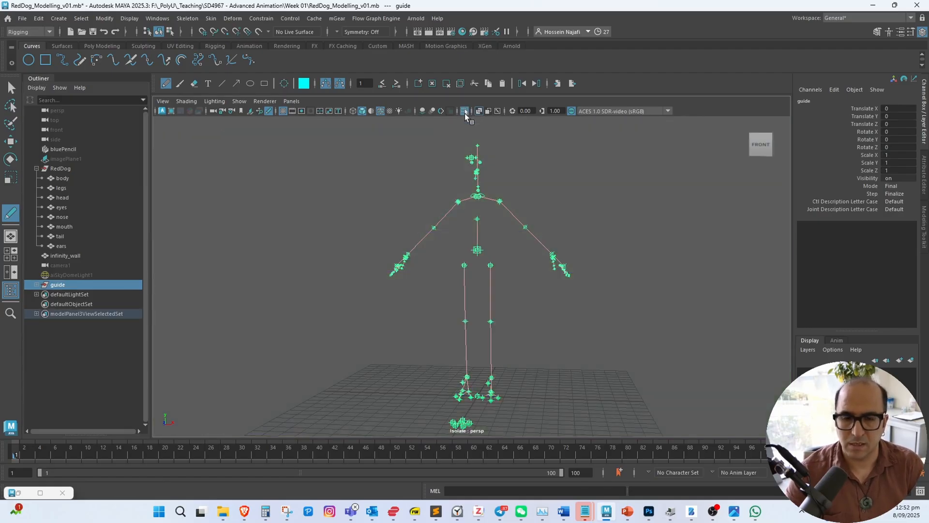
pyautogui.keyDown('alt'); pyautogui.moveTo(452, 164); pyautogui.dragTo(397, 182); pyautogui.keyUp('alt')
pyautogui.press('f')
pyautogui.keyDown('alt'); pyautogui.moveTo(430, 227); pyautogui.dragTo(450, 221, button='middle'); pyautogui.keyUp('alt')
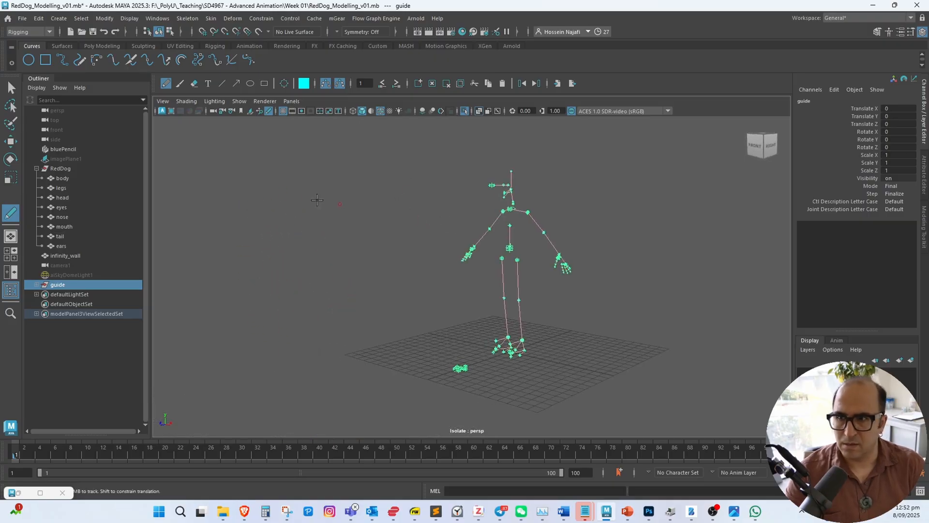
pyautogui.click(10, 141)
pyautogui.keyDown('alt'); pyautogui.moveTo(429, 260); pyautogui.dragTo(414, 260); pyautogui.keyUp('alt')
pyautogui.keyDown('alt'); pyautogui.moveTo(414, 260); pyautogui.dragTo(484, 272, button='right'); pyautogui.keyUp('alt')
pyautogui.keyDown('alt'); pyautogui.moveTo(440, 266); pyautogui.dragTo(397, 294, button='middle'); pyautogui.keyUp('alt')
pyautogui.moveTo(396, 293)
pyautogui.keyDown('alt'); pyautogui.mouseDown()
pyautogui.moveTo(408, 297)
pyautogui.moveTo(392, 284)
pyautogui.mouseUp(); pyautogui.keyUp('alt')
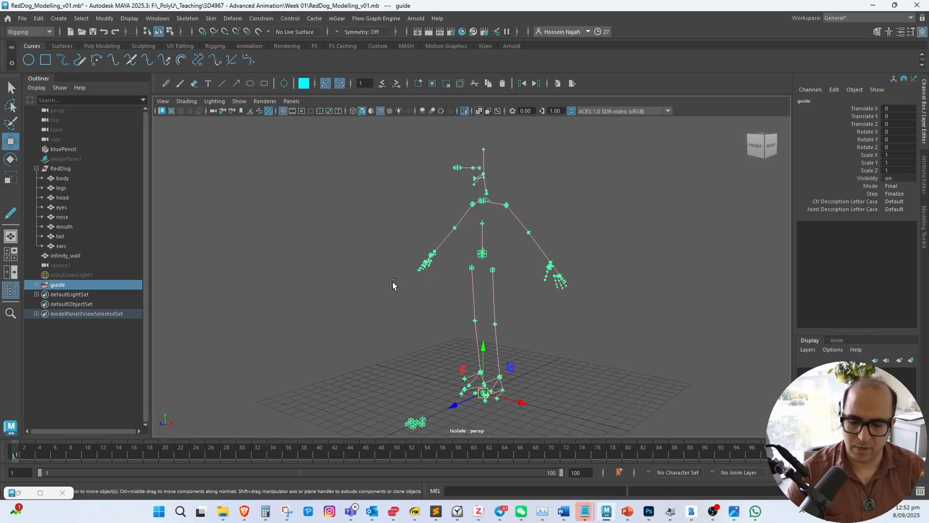
# Toggle the guide's isolation off and on several times, ending with only the guide shown
pyautogui.hotkey('ctrl', '1')
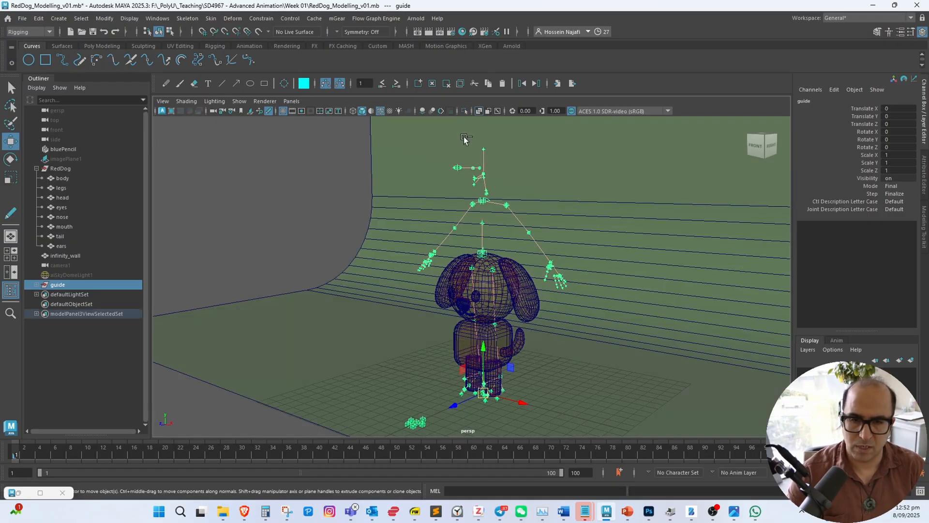
pyautogui.hotkey('ctrl', '1')
pyautogui.hotkey('ctrl', '1')
pyautogui.hotkey('ctrl', '1')
pyautogui.hotkey('ctrl', '1')
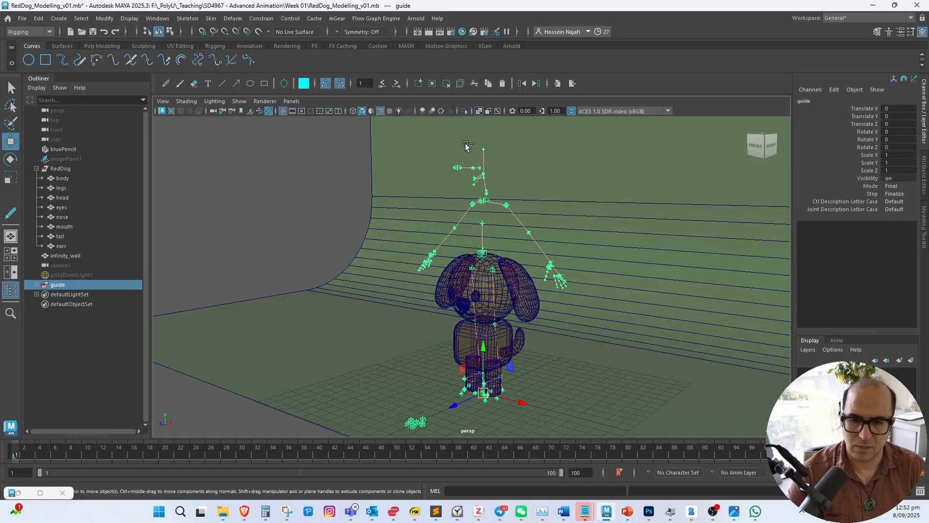
pyautogui.hotkey('ctrl', '1')
# Inspect the isolated guide's legs and select the left leg's root control, leg_L0_root
pyautogui.keyDown('alt'); pyautogui.moveTo(477, 324); pyautogui.dragTo(473, 288, button='middle'); pyautogui.keyUp('alt')
pyautogui.keyDown('alt'); pyautogui.moveTo(474, 288); pyautogui.dragTo(549, 332, button='right'); pyautogui.keyUp('alt')
pyautogui.keyDown('alt'); pyautogui.moveTo(549, 332); pyautogui.dragTo(518, 342); pyautogui.keyUp('alt')
pyautogui.click(518, 341)
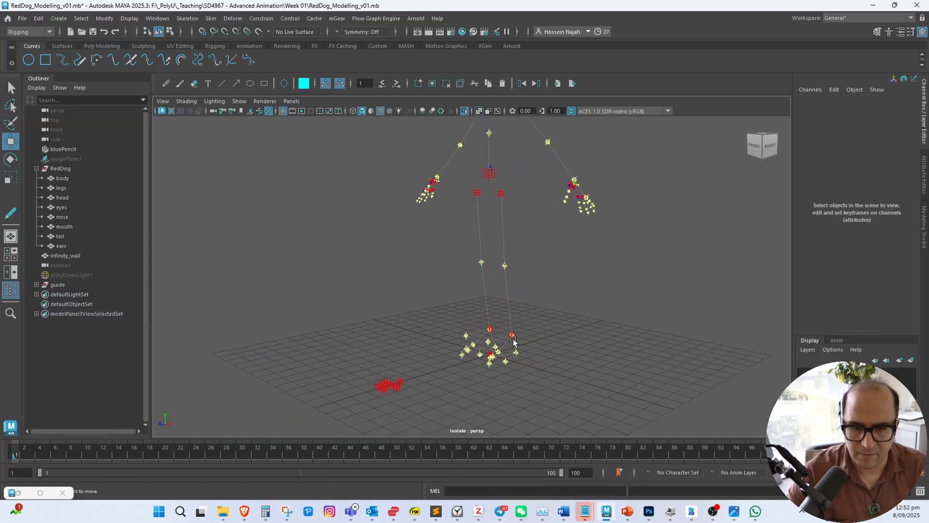
pyautogui.click(502, 194)
pyautogui.keyDown('alt'); pyautogui.moveTo(502, 197); pyautogui.dragTo(504, 264, button='middle'); pyautogui.keyUp('alt')
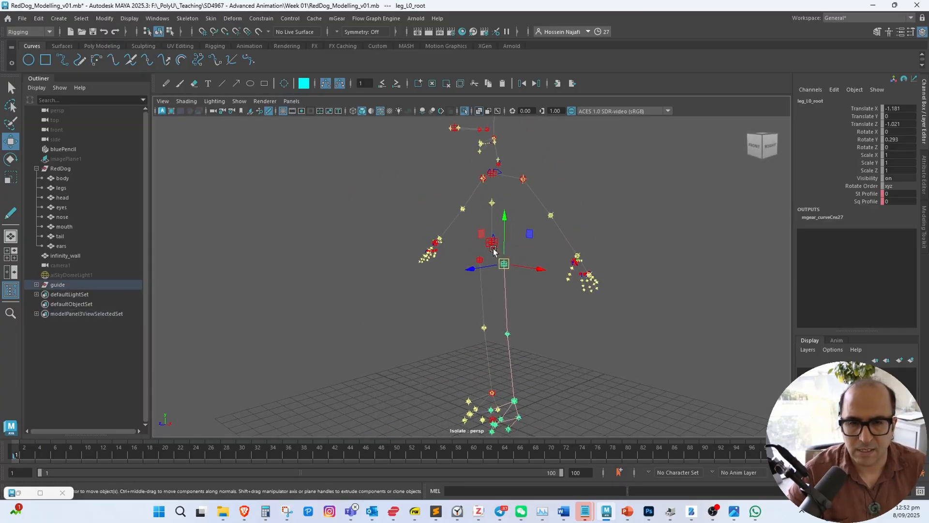
# Try moving the guide's body_C0_root control freely, and undo the move
pyautogui.click(492, 243)
pyautogui.moveTo(493, 246); pyautogui.dragTo(501, 218)
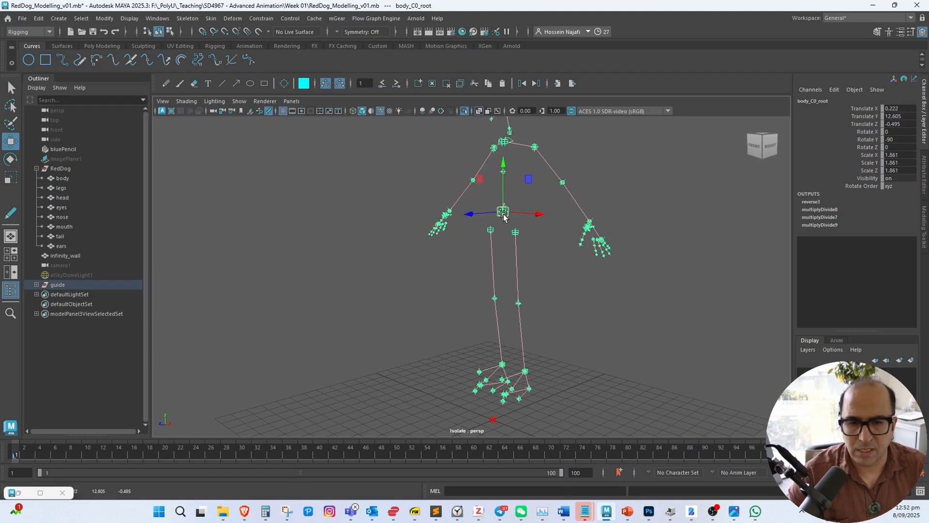
pyautogui.hotkey('ctrl', 'z')
# Try moving the spine's end control, spine_C0_eff, away from the body, and undo the move
pyautogui.keyDown('alt'); pyautogui.moveTo(491, 232); pyautogui.dragTo(512, 246, button='right'); pyautogui.keyUp('alt')
pyautogui.keyDown('alt'); pyautogui.moveTo(512, 246); pyautogui.dragTo(504, 314, button='middle'); pyautogui.keyUp('alt')
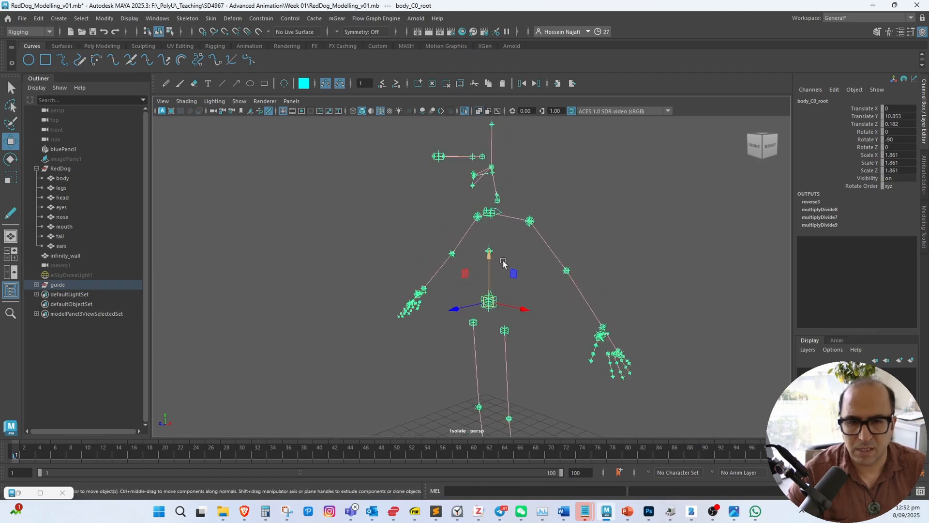
pyautogui.click(496, 254)
pyautogui.click(489, 251)
pyautogui.moveTo(497, 258); pyautogui.dragTo(550, 233)
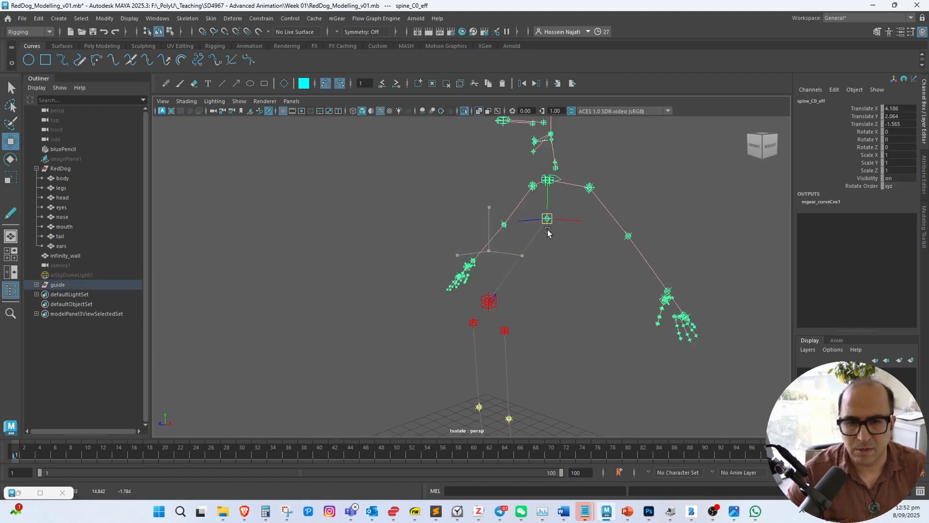
pyautogui.hotkey('ctrl', 'z')
# Examine the head guides up close, selecting the tongue root and the left eye root
pyautogui.keyDown('alt'); pyautogui.moveTo(549, 239); pyautogui.dragTo(556, 211); pyautogui.keyUp('alt')
pyautogui.keyDown('alt'); pyautogui.moveTo(557, 210); pyautogui.dragTo(525, 334, button='middle'); pyautogui.keyUp('alt')
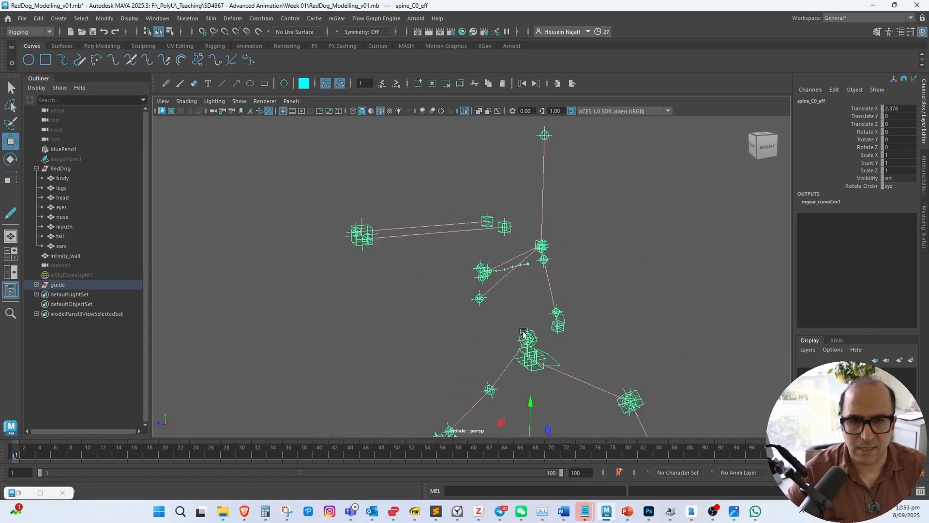
pyautogui.keyDown('alt'); pyautogui.moveTo(525, 334); pyautogui.dragTo(596, 310, button='right'); pyautogui.keyUp('alt')
pyautogui.click(544, 270)
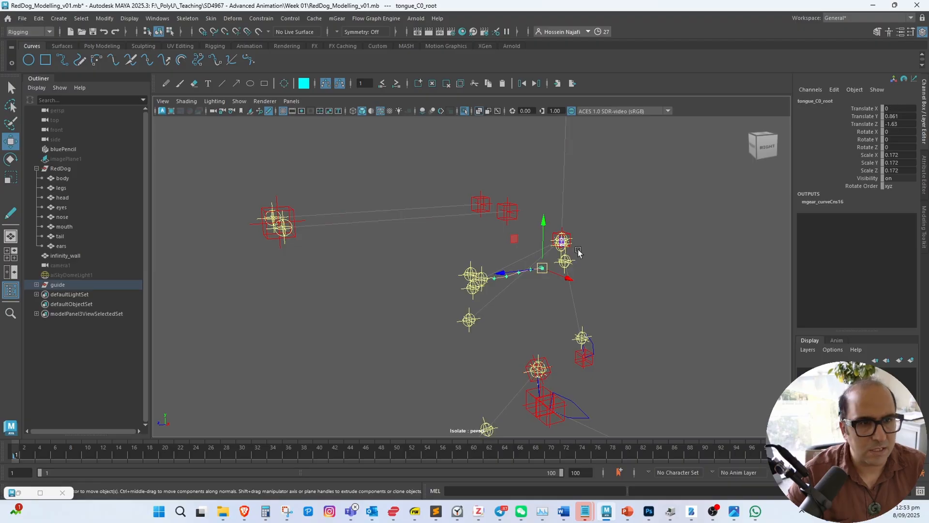
pyautogui.click(508, 211)
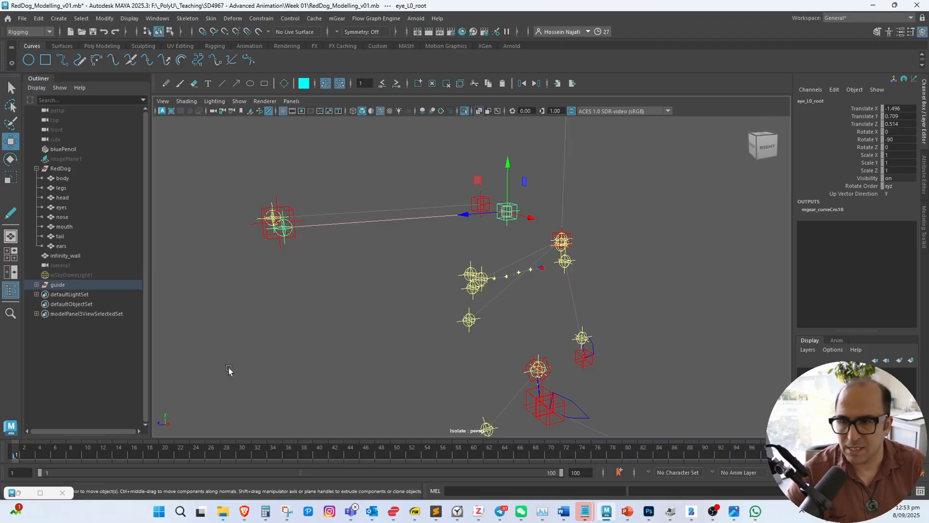
# Select and frame the whole guide, and turn off its isolation to bring back the rest of the scene
pyautogui.click(121, 283)
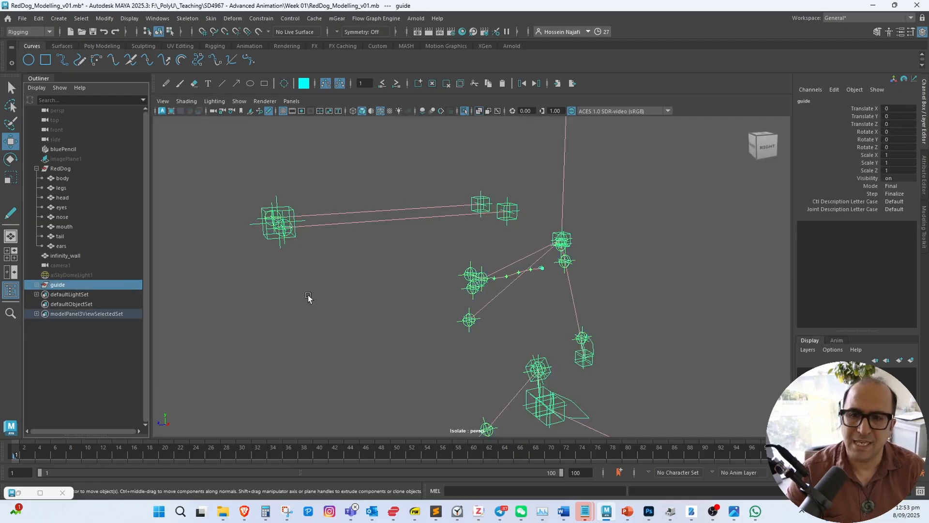
pyautogui.press('f')
pyautogui.keyDown('alt'); pyautogui.moveTo(347, 269); pyautogui.dragTo(293, 342, button='right'); pyautogui.keyUp('alt')
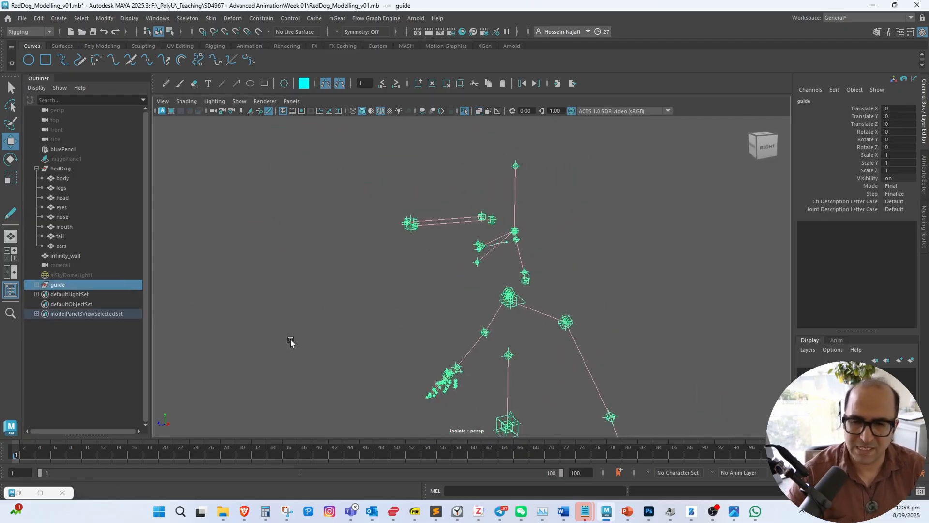
pyautogui.keyDown('alt'); pyautogui.moveTo(383, 347); pyautogui.dragTo(320, 276, button='middle'); pyautogui.keyUp('alt')
pyautogui.keyDown('alt'); pyautogui.moveTo(372, 314); pyautogui.dragTo(428, 271); pyautogui.keyUp('alt')
pyautogui.hotkey('ctrl', '1')
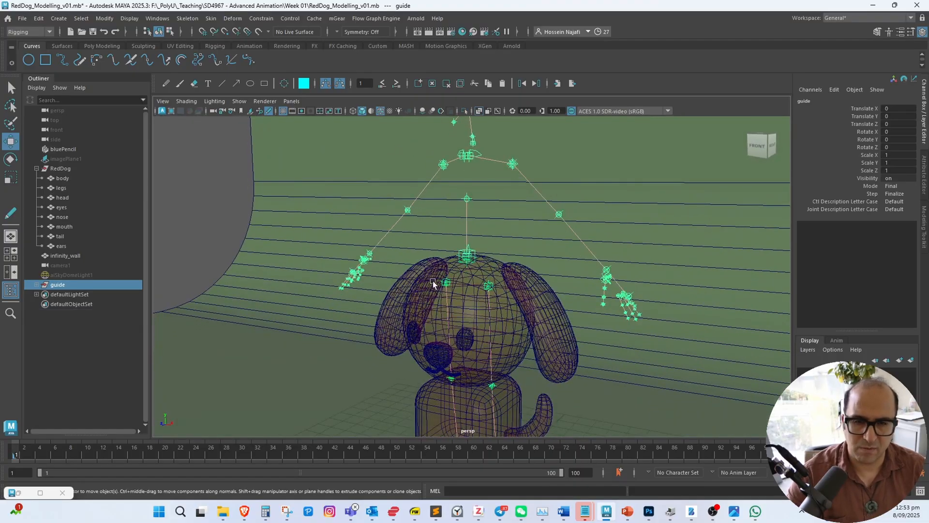
# Examine the guide against the dog model, selecting body_C0_root and the dog's head and ears in turn
pyautogui.keyDown('alt'); pyautogui.moveTo(432, 293); pyautogui.dragTo(429, 236, button='middle'); pyautogui.keyUp('alt')
pyautogui.keyDown('alt'); pyautogui.moveTo(426, 269); pyautogui.dragTo(446, 253); pyautogui.keyUp('alt')
pyautogui.click(464, 184)
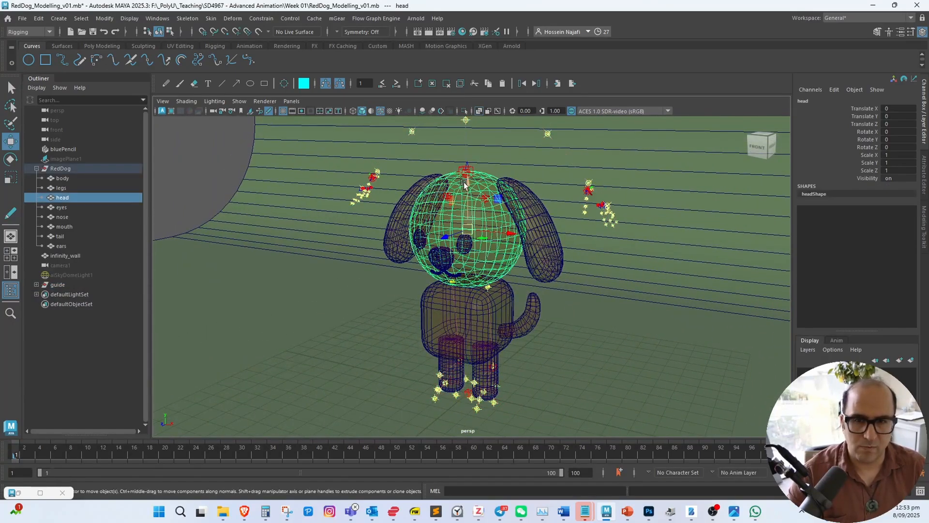
pyautogui.click(468, 170)
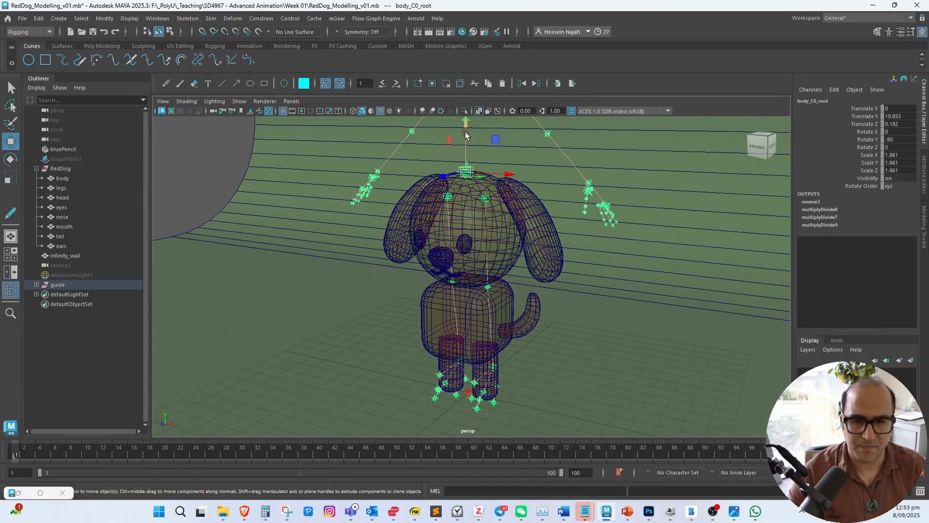
pyautogui.keyDown('alt'); pyautogui.moveTo(343, 250); pyautogui.dragTo(399, 292, button='middle'); pyautogui.keyUp('alt')
pyautogui.click(448, 268)
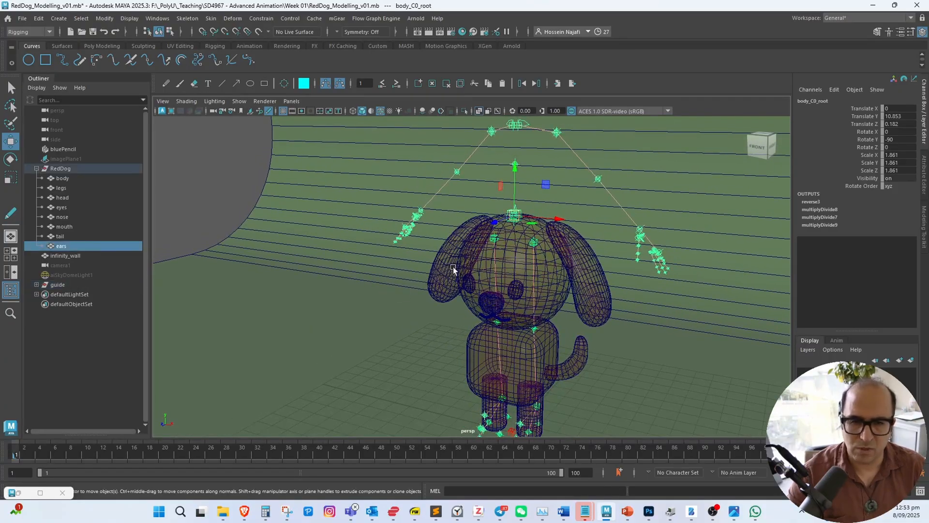
pyautogui.click(484, 269)
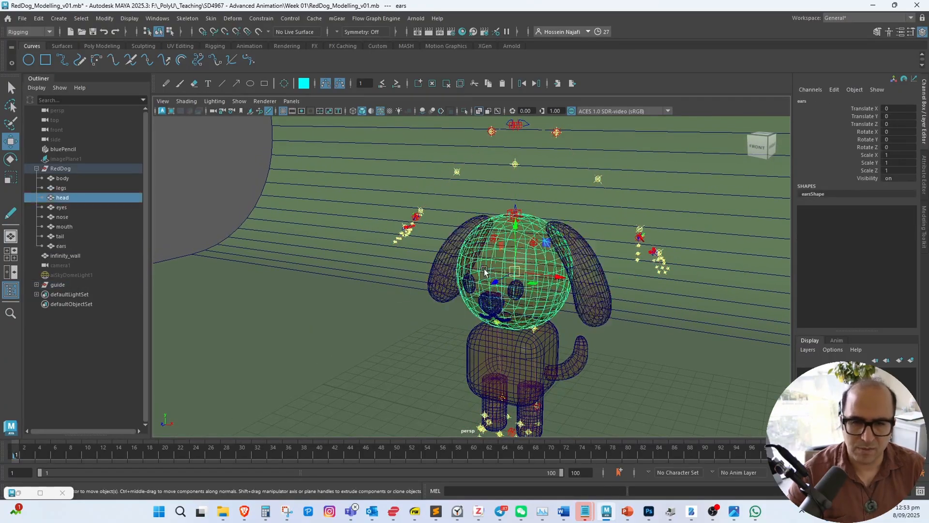
# Select the dog's body mesh, show the selection mask icons, and clear the selection
pyautogui.click(551, 344)
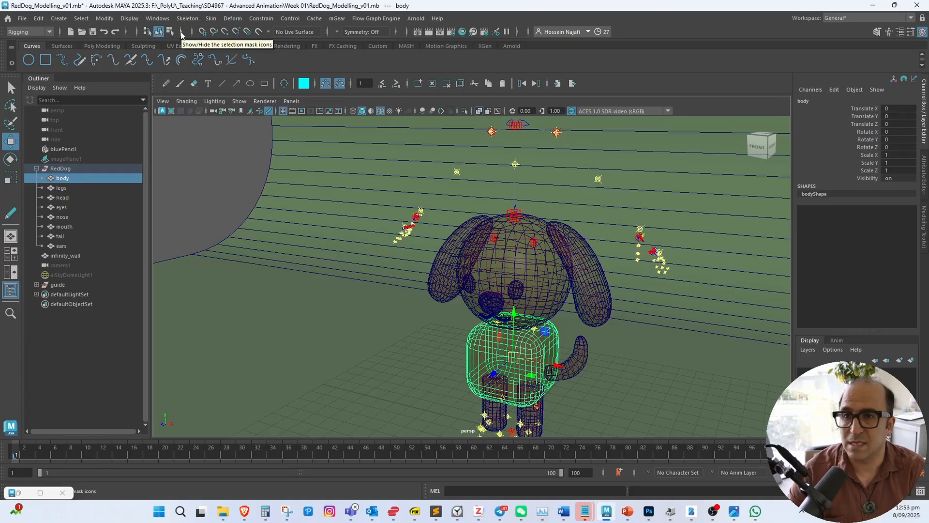
pyautogui.click(182, 33)
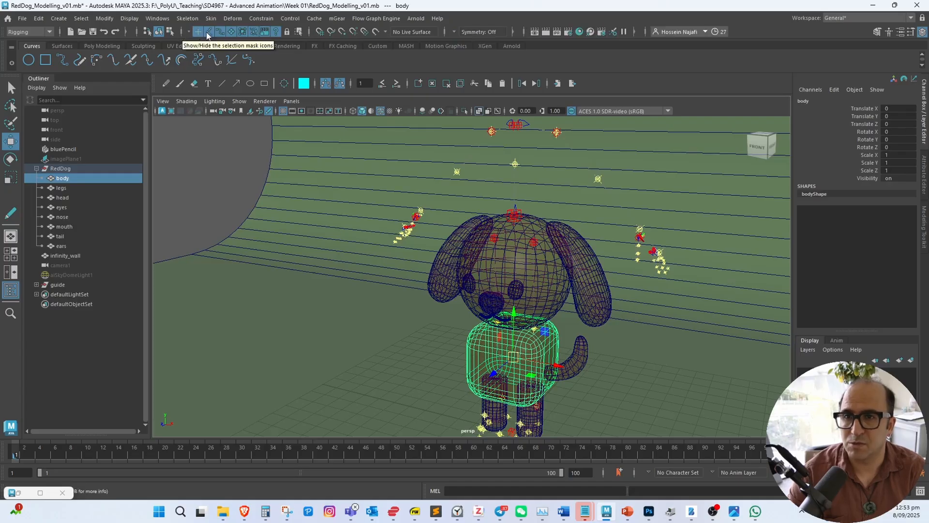
pyautogui.click(228, 125)
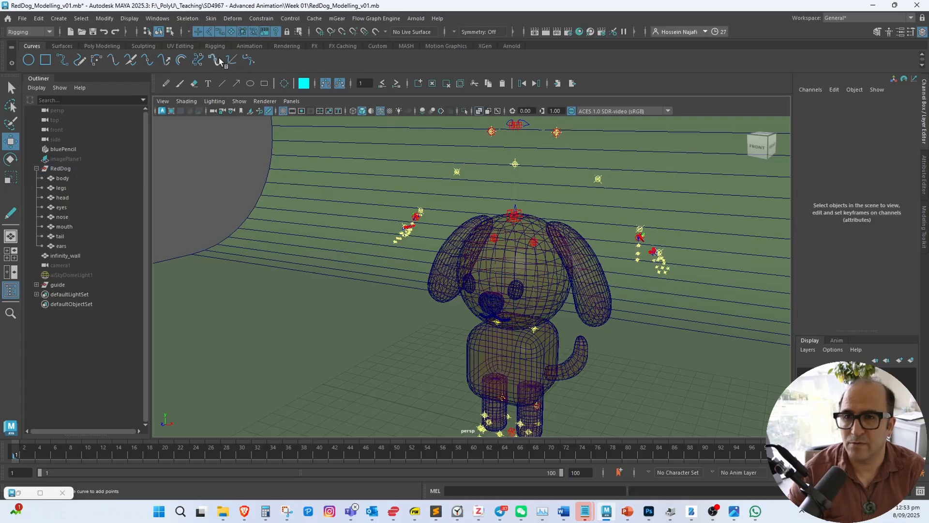
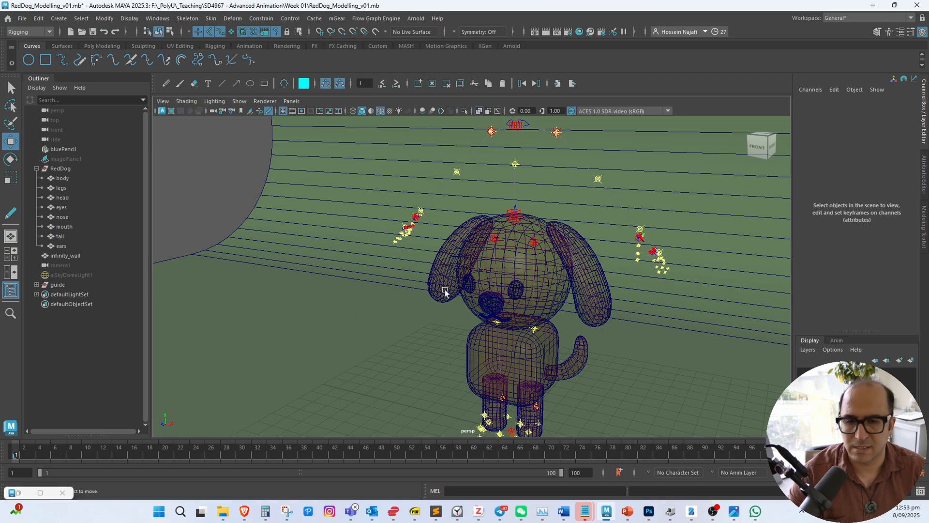
# Try moving the guide's body_C0_root straight down to the dog's hips at full guide size, and undo the move
pyautogui.click(512, 223)
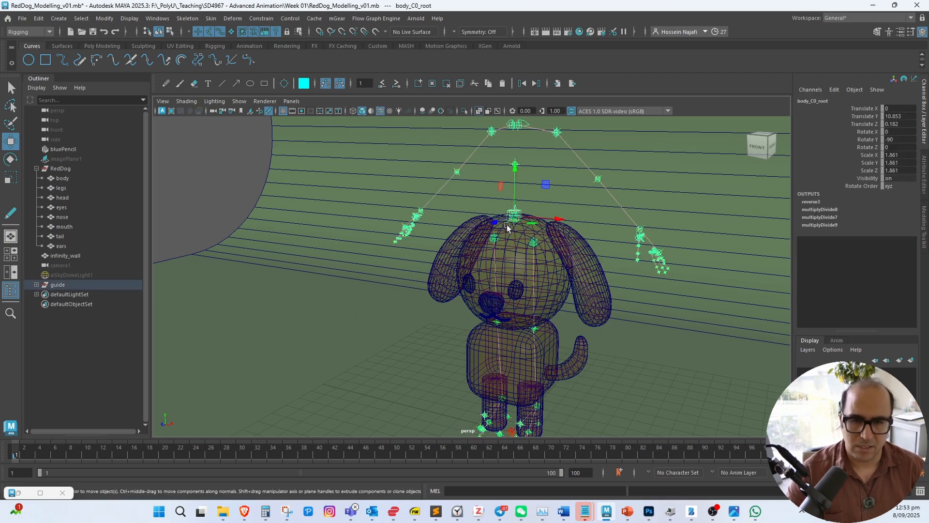
pyautogui.moveTo(515, 168); pyautogui.dragTo(515, 320)
pyautogui.keyDown('alt'); pyautogui.moveTo(518, 320); pyautogui.dragTo(512, 280); pyautogui.keyUp('alt')
pyautogui.keyDown('alt'); pyautogui.moveTo(513, 290); pyautogui.dragTo(624, 362, button='right'); pyautogui.keyUp('alt')
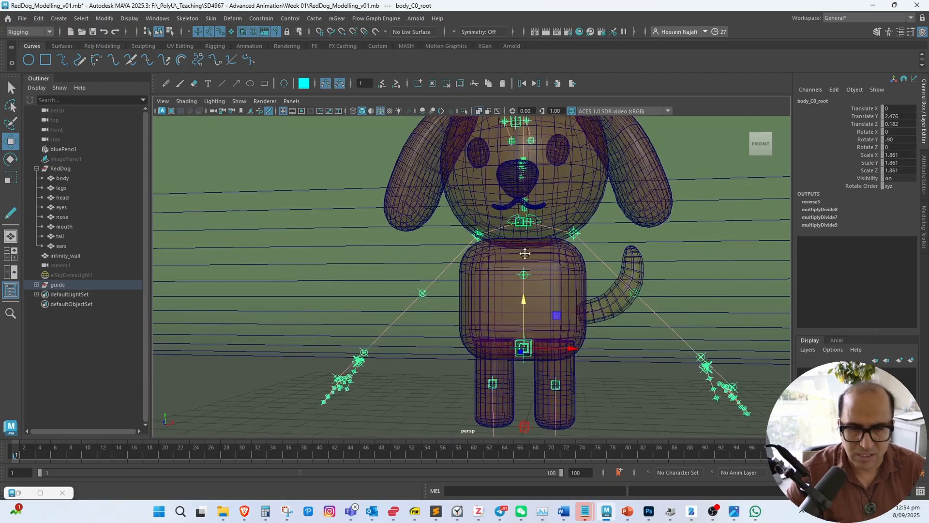
pyautogui.keyDown('alt'); pyautogui.moveTo(524, 253); pyautogui.dragTo(532, 162, button='middle'); pyautogui.keyUp('alt')
pyautogui.keyDown('alt'); pyautogui.moveTo(536, 219); pyautogui.dragTo(546, 223, button='middle'); pyautogui.keyUp('alt')
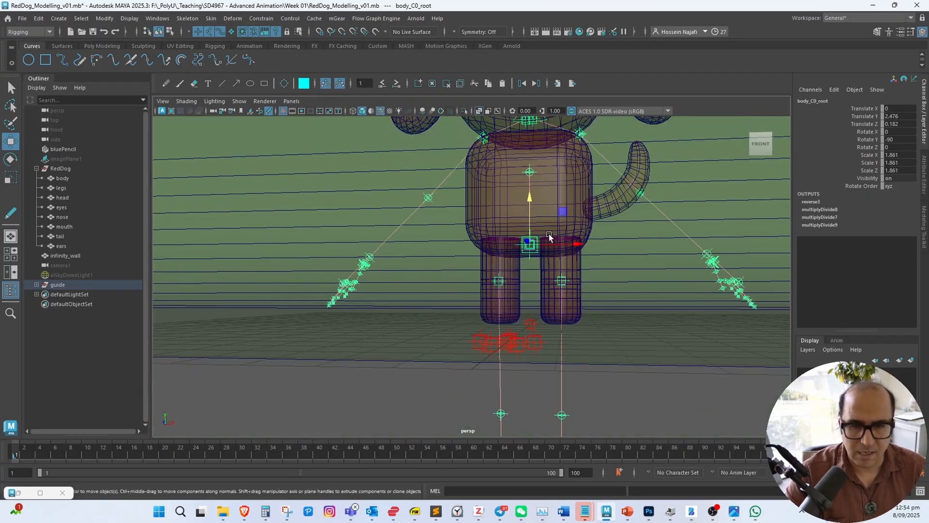
pyautogui.hotkey('ctrl', 'z')
pyautogui.hotkey('ctrl', 'z')
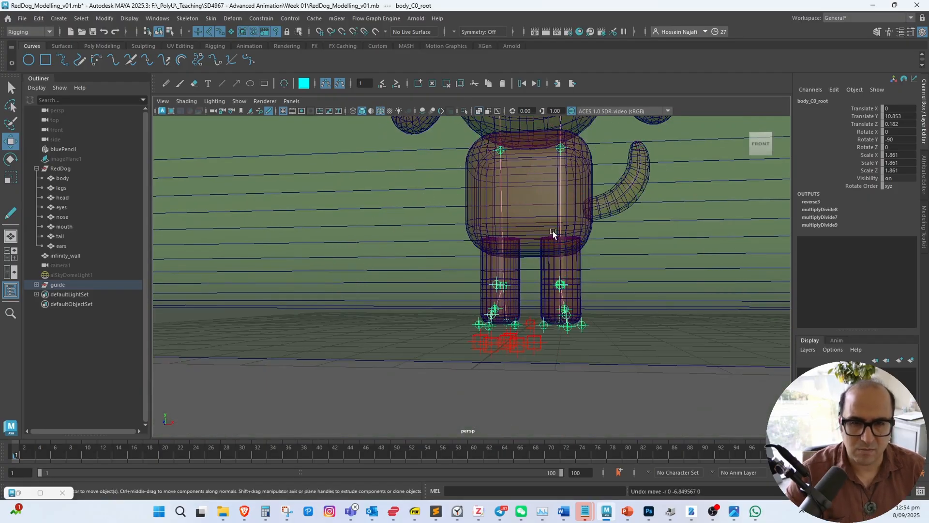
# Scale the whole guide uniformly to about 0.481 to bring it closer to the dog's size
pyautogui.keyDown('alt'); pyautogui.moveTo(553, 231); pyautogui.dragTo(479, 220, button='right'); pyautogui.keyUp('alt')
pyautogui.keyDown('alt'); pyautogui.moveTo(501, 278); pyautogui.dragTo(504, 344, button='middle'); pyautogui.keyUp('alt')
pyautogui.keyDown('alt'); pyautogui.moveTo(504, 339); pyautogui.dragTo(451, 291, button='right'); pyautogui.keyUp('alt')
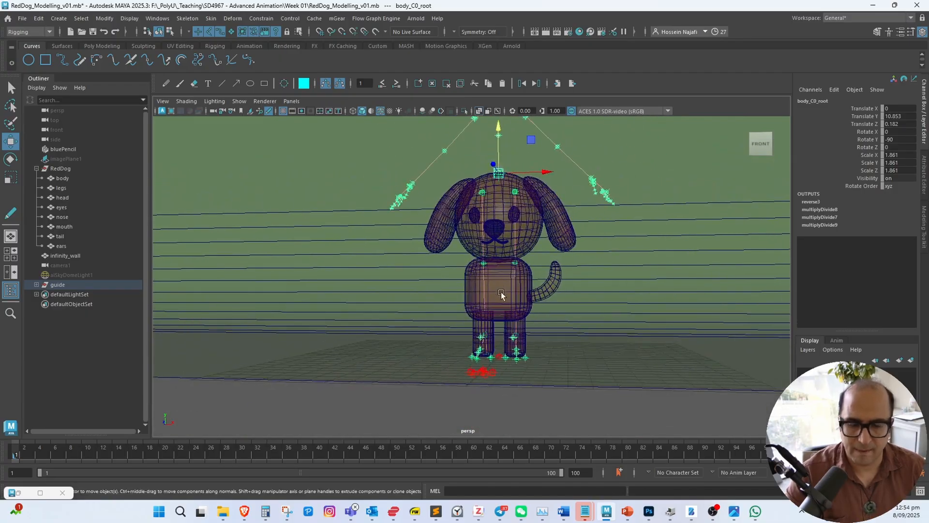
pyautogui.click(97, 285)
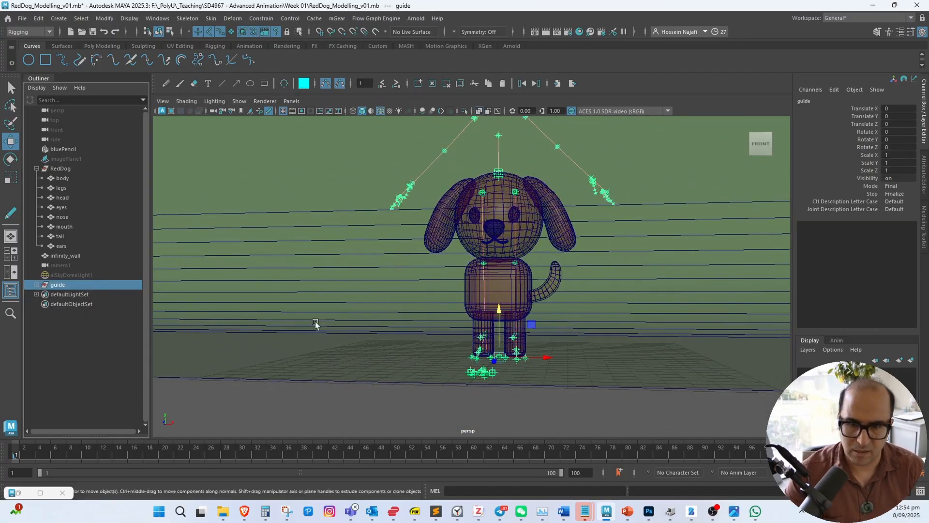
pyautogui.press('r')
pyautogui.moveTo(500, 358); pyautogui.dragTo(297, 450)
pyautogui.scroll(3, 560, 304)
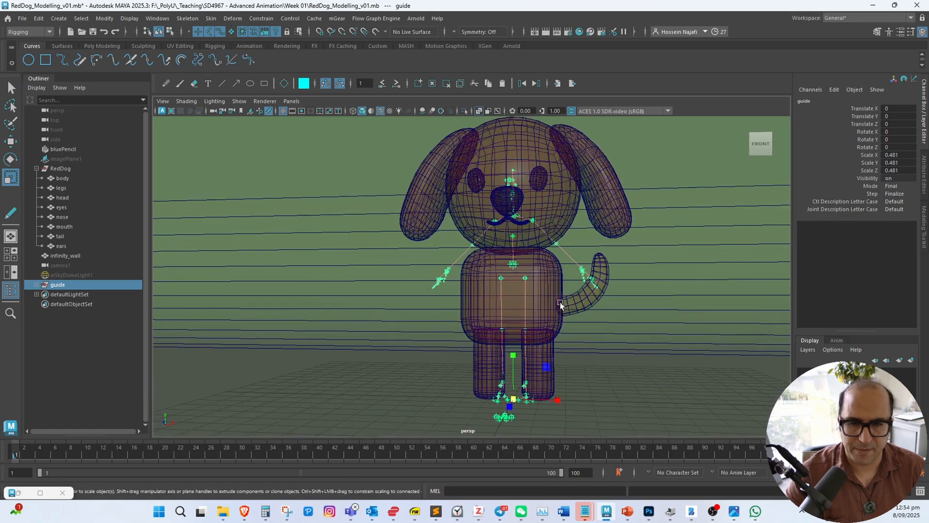
pyautogui.scroll(4, 518, 266)
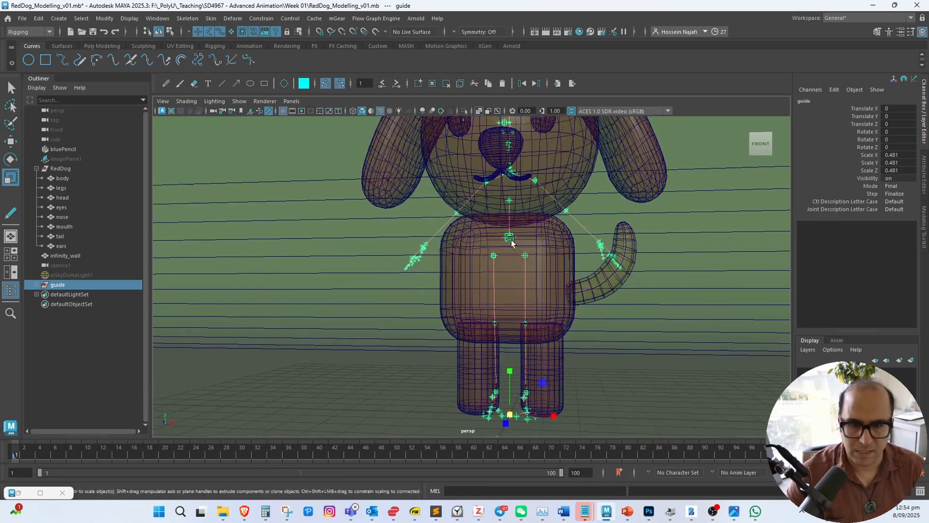
# Examine body_C0_root and the right leg root from behind the dog, and look over the Shifter Guide Manager's guide tools
pyautogui.click(513, 247)
pyautogui.press('w')
pyautogui.keyDown('alt'); pyautogui.moveTo(508, 237); pyautogui.dragTo(433, 283); pyautogui.keyUp('alt')
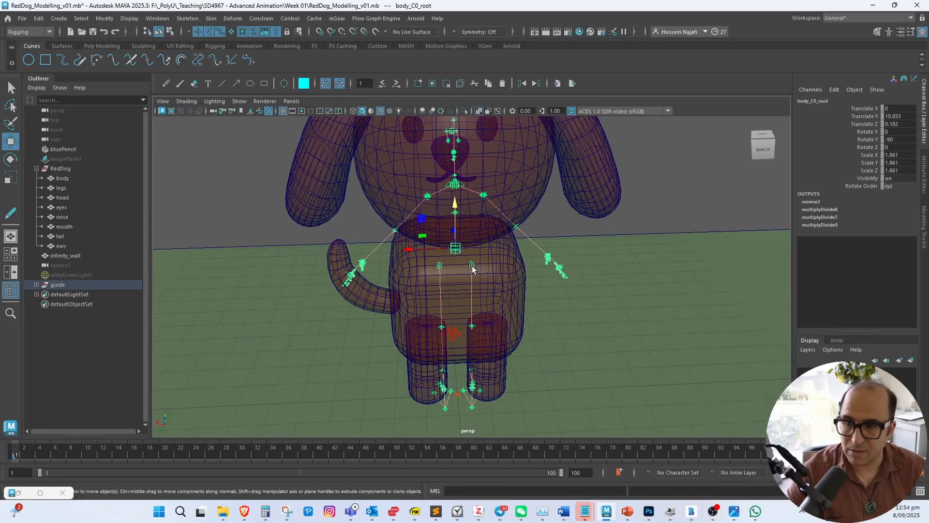
pyautogui.click(19, 493)
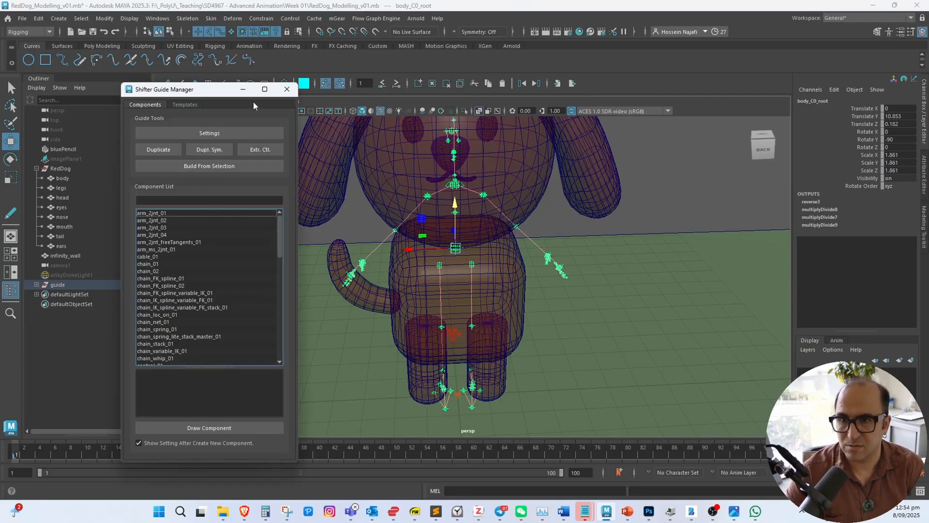
pyautogui.click(243, 90)
pyautogui.click(471, 264)
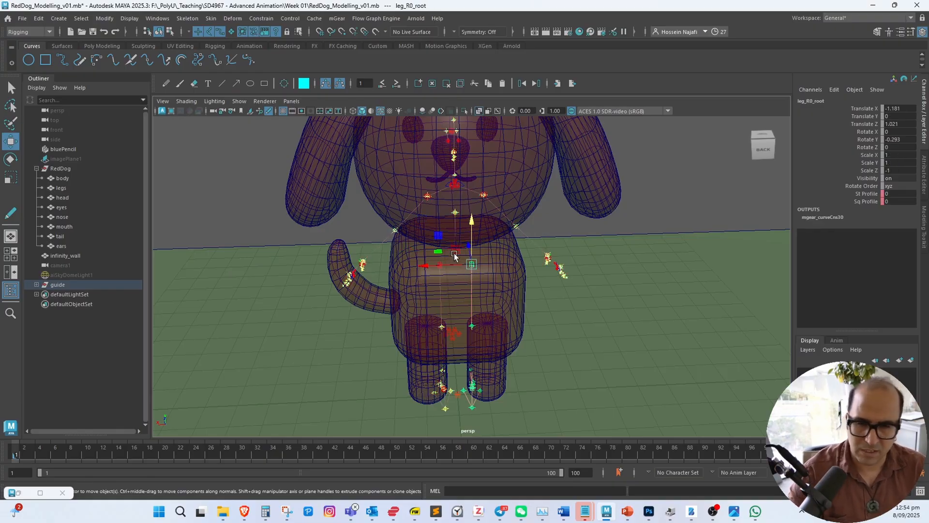
# Move body_C0_root down to the base of the dog's body, level with the tops of the legs
pyautogui.click(454, 253)
pyautogui.keyDown('alt'); pyautogui.moveTo(454, 253); pyautogui.dragTo(539, 207); pyautogui.keyUp('alt')
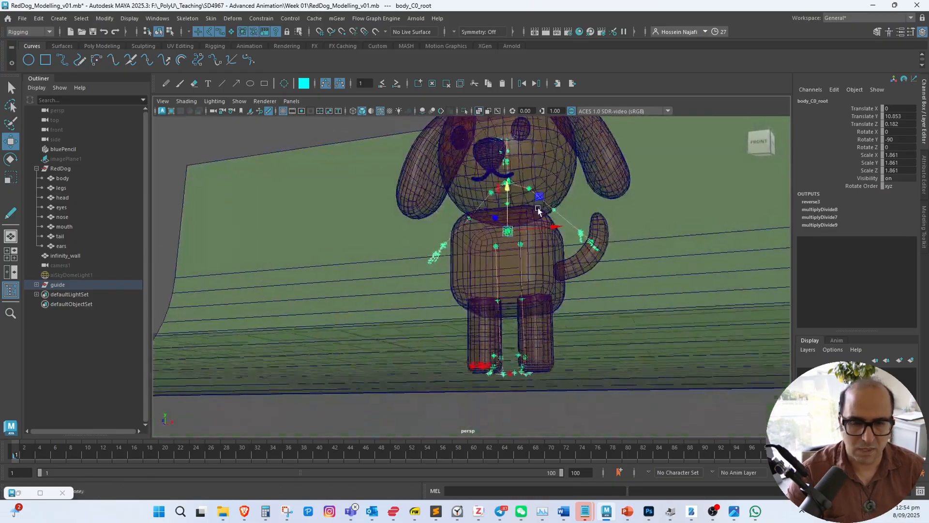
pyautogui.keyDown('alt'); pyautogui.moveTo(538, 208); pyautogui.dragTo(547, 203, button='right'); pyautogui.keyUp('alt')
pyautogui.keyDown('alt'); pyautogui.moveTo(547, 204); pyautogui.dragTo(564, 213); pyautogui.keyUp('alt')
pyautogui.moveTo(494, 141); pyautogui.dragTo(422, 288)
# Move leg_L0_root outward over the dog's left leg, to about 0.797 in X and -2.347 in Z
pyautogui.click(446, 281)
pyautogui.moveTo(431, 238); pyautogui.dragTo(400, 193)
pyautogui.keyDown('alt'); pyautogui.moveTo(404, 256); pyautogui.dragTo(534, 278); pyautogui.keyUp('alt')
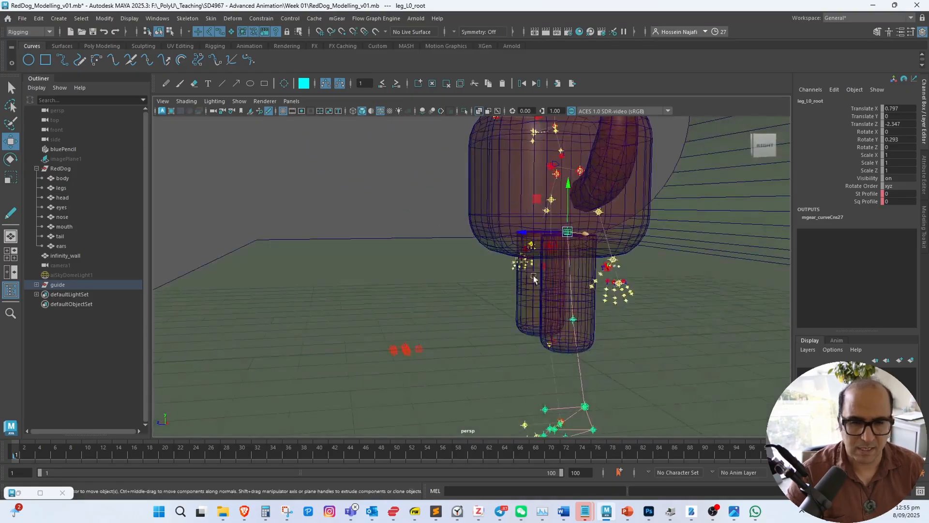
# Move leg_L0_knee up and forward inside the dog's left leg, to about -3.045 in X and -0.717 in Y
pyautogui.click(572, 324)
pyautogui.keyDown('alt'); pyautogui.moveTo(573, 325); pyautogui.dragTo(514, 262); pyautogui.keyUp('alt')
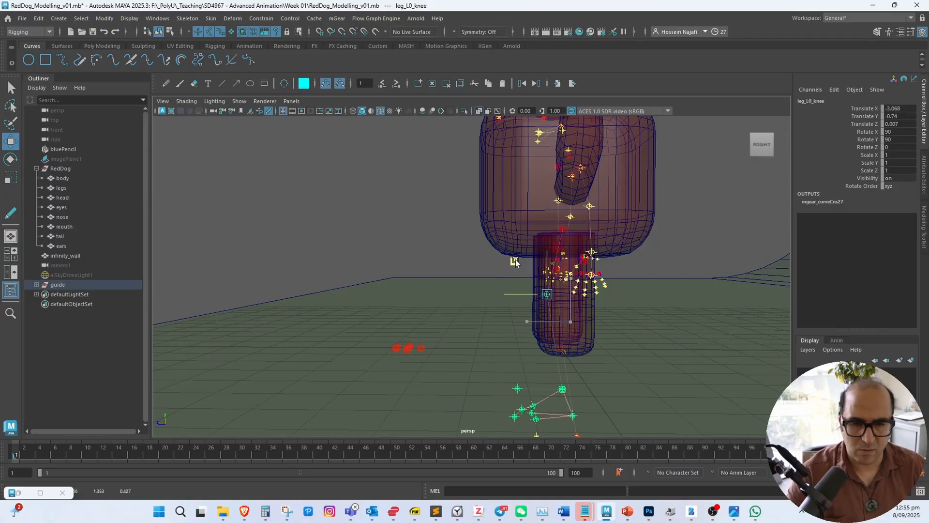
pyautogui.keyDown('alt'); pyautogui.moveTo(495, 274); pyautogui.dragTo(467, 255, button='middle'); pyautogui.keyUp('alt')
pyautogui.keyDown('alt'); pyautogui.moveTo(467, 255); pyautogui.dragTo(591, 353, button='right'); pyautogui.keyUp('alt')
pyautogui.keyDown('alt'); pyautogui.moveTo(552, 323); pyautogui.dragTo(516, 222, button='middle'); pyautogui.keyUp('alt')
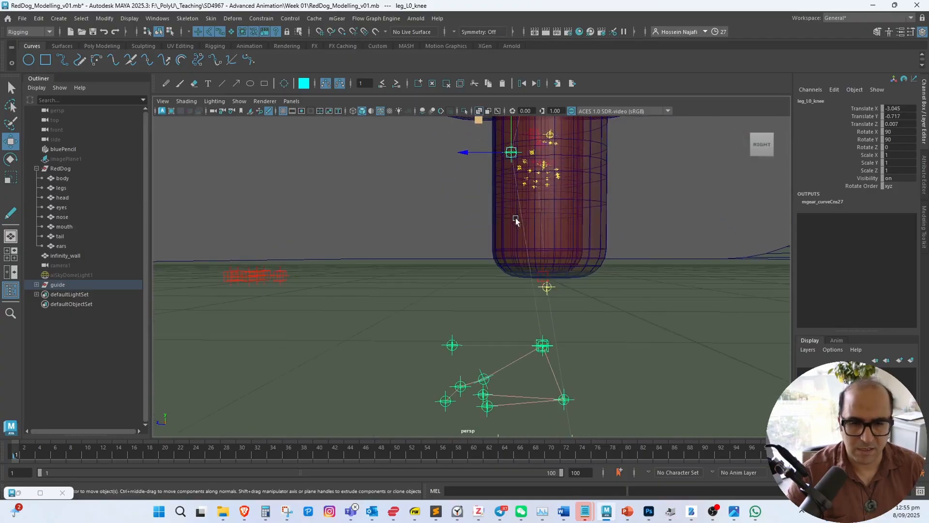
# Try moving foot_L0_root up toward the dog's left leg, and undo the move
pyautogui.click(543, 345)
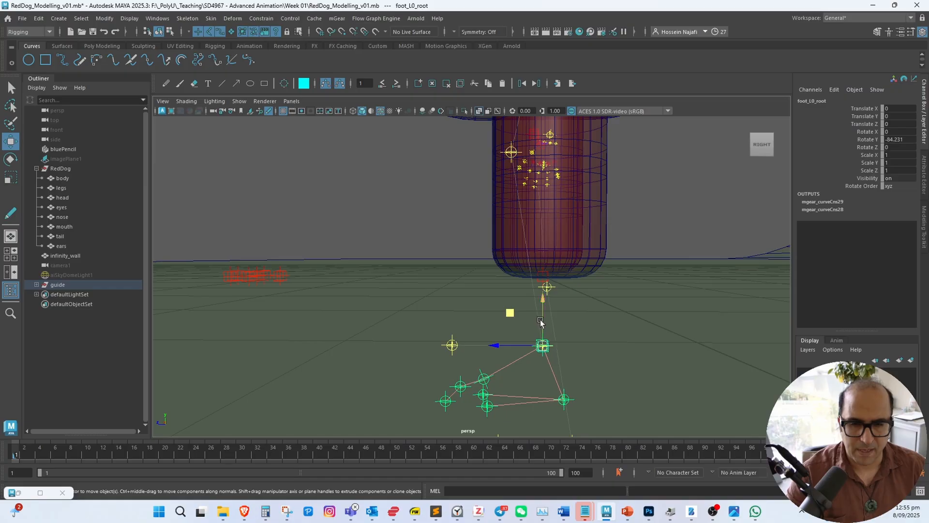
pyautogui.moveTo(513, 316); pyautogui.dragTo(597, 237)
pyautogui.hotkey('ctrl', 'z')
# Raise leg_L0_ankle into the lower end of the dog's left leg, and shift leg_L0_root inward to about -2.131 in Z
pyautogui.click(552, 346)
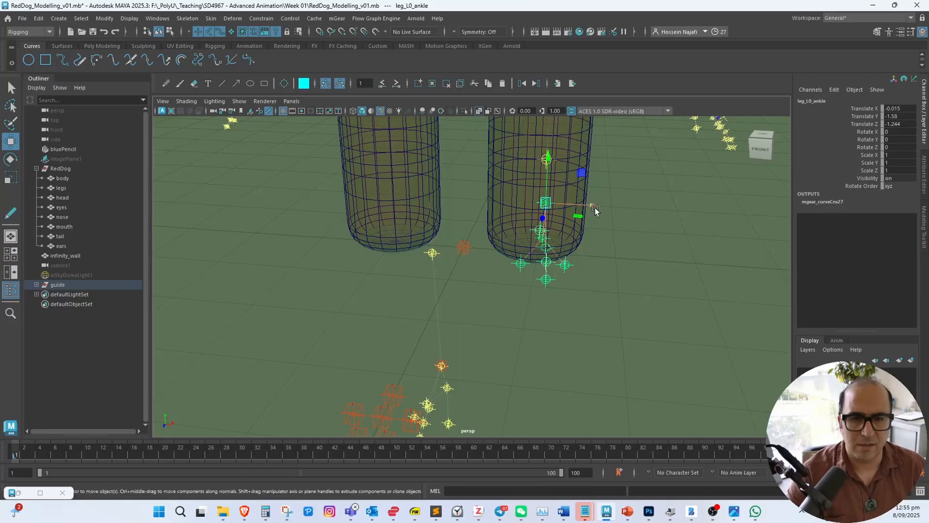
pyautogui.keyDown('alt'); pyautogui.moveTo(590, 195); pyautogui.dragTo(535, 142); pyautogui.keyUp('alt')
pyautogui.click(535, 143)
pyautogui.keyDown('alt'); pyautogui.moveTo(531, 174); pyautogui.dragTo(532, 188); pyautogui.keyUp('alt')
pyautogui.moveTo(581, 139); pyautogui.dragTo(573, 138)
# Delete the right leg's guide, leaving only the fitted left leg guide
pyautogui.keyDown('alt'); pyautogui.moveTo(574, 178); pyautogui.dragTo(432, 261); pyautogui.keyUp('alt')
pyautogui.scroll(-1, 433, 259)
pyautogui.keyDown('alt'); pyautogui.moveTo(464, 256); pyautogui.dragTo(453, 231, button='middle'); pyautogui.keyUp('alt')
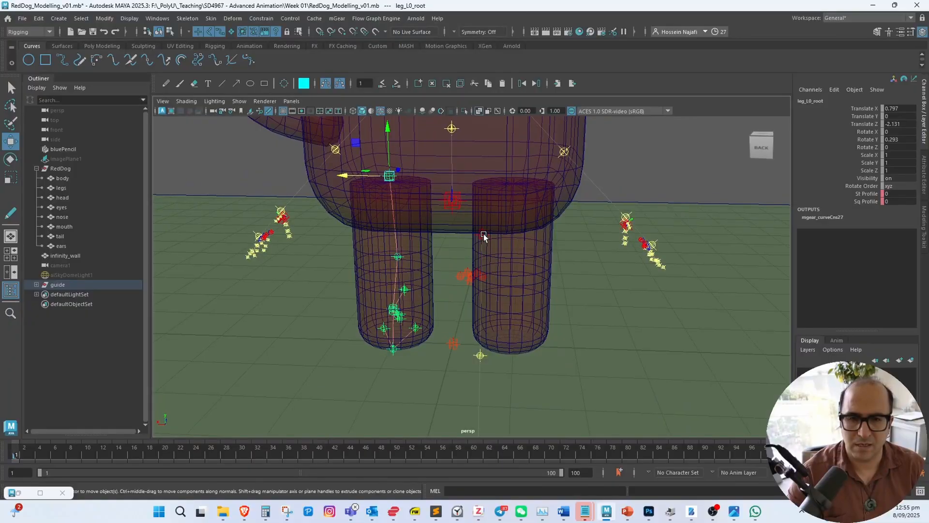
pyautogui.click(484, 235)
pyautogui.click(452, 223)
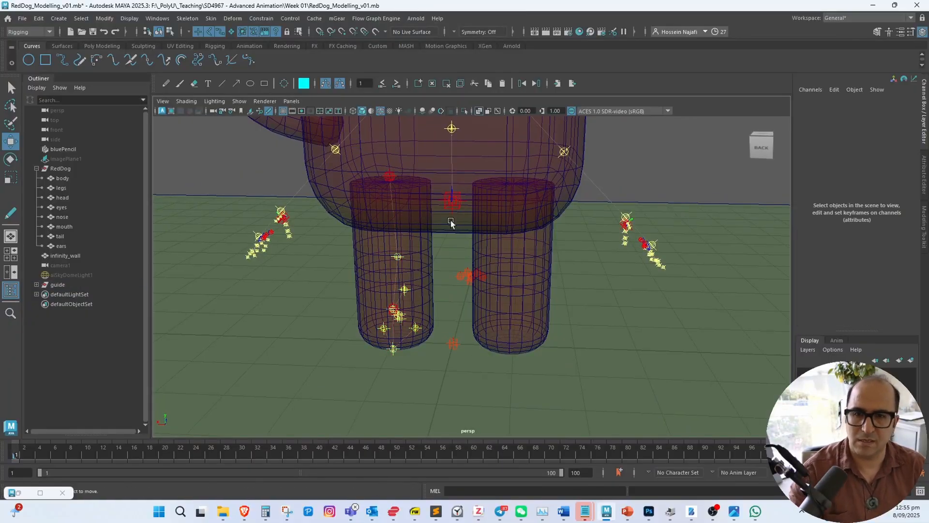
# Duplicate the fitted left leg guide symmetrically from leg_L0_root to create the right leg guide
pyautogui.click(390, 178)
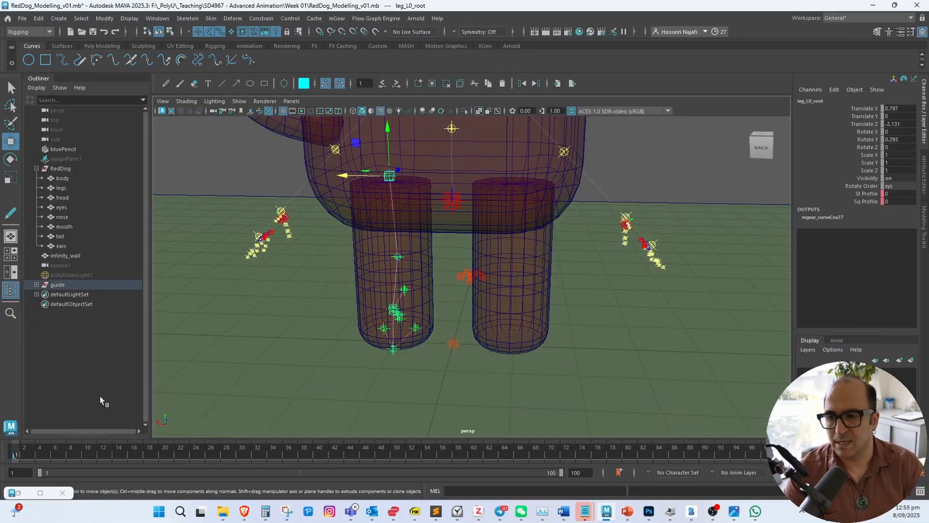
pyautogui.click(20, 493)
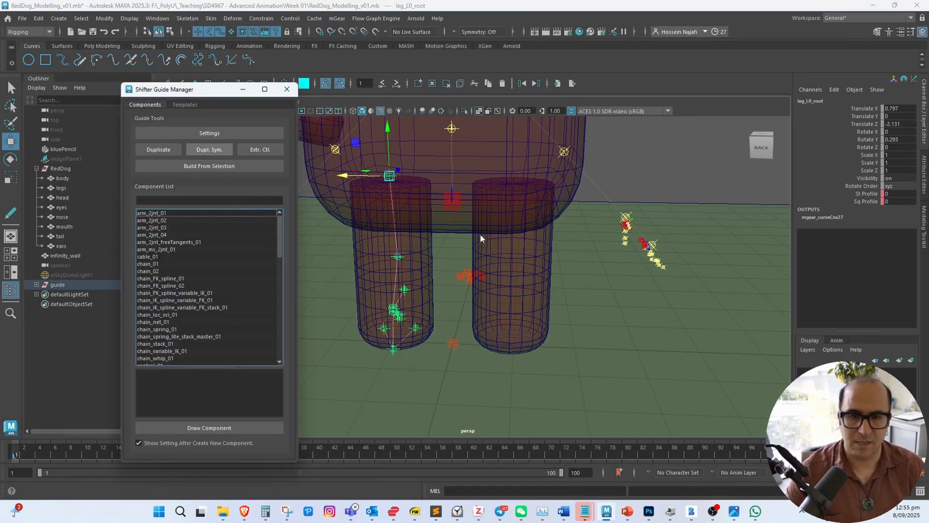
pyautogui.keyDown('alt'); pyautogui.moveTo(492, 236); pyautogui.dragTo(424, 291); pyautogui.keyUp('alt')
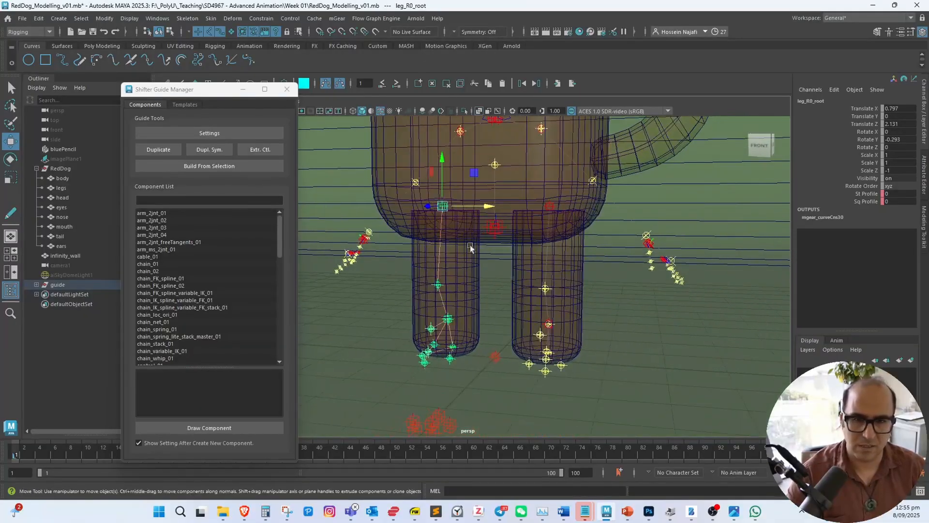
# Raise the spine's end control, spine_C0_eff, to about 5.259 in X so the shoulders sit near the top of the dog's body
pyautogui.keyDown('alt'); pyautogui.moveTo(470, 245); pyautogui.dragTo(467, 332, button='middle'); pyautogui.keyUp('alt')
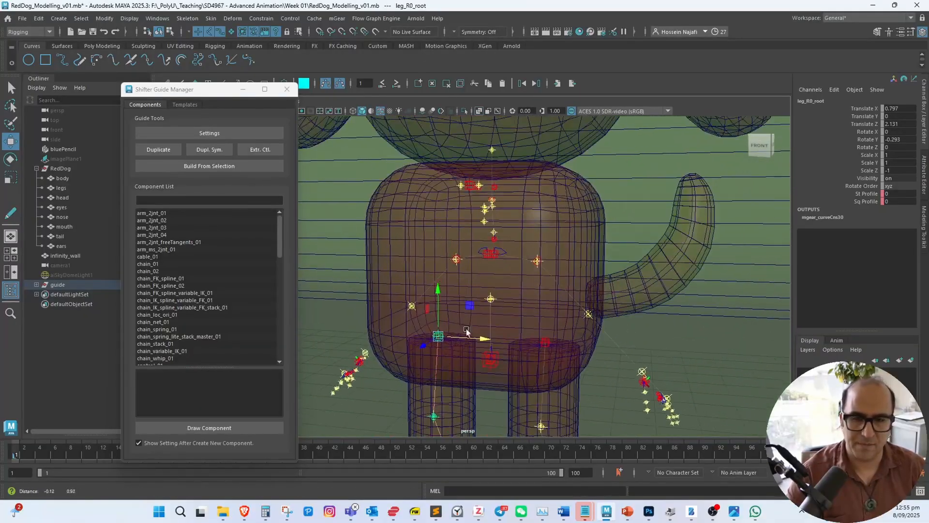
pyautogui.click(491, 297)
pyautogui.moveTo(491, 274); pyautogui.dragTo(484, 199)
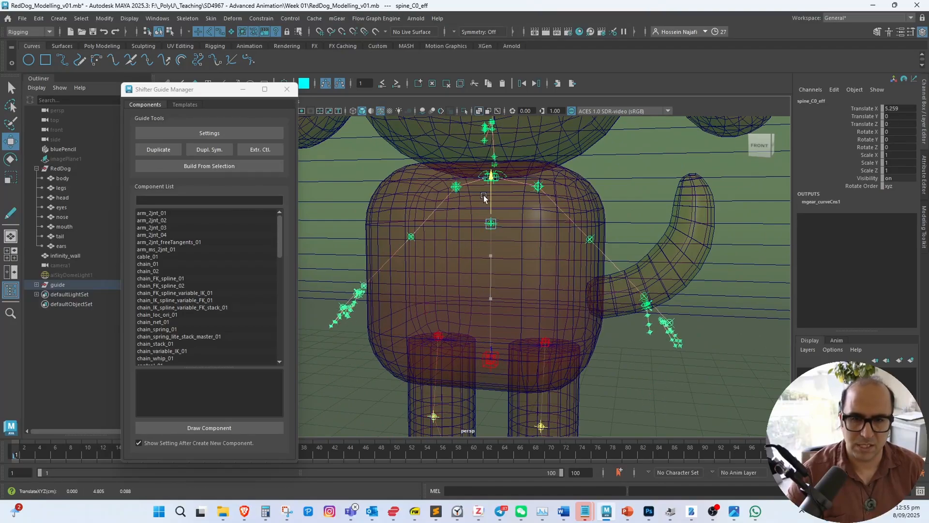
pyautogui.moveTo(522, 223)
pyautogui.keyDown('alt'); pyautogui.mouseDown()
pyautogui.moveTo(557, 212)
pyautogui.moveTo(498, 214)
pyautogui.moveTo(529, 216)
pyautogui.moveTo(520, 213)
pyautogui.mouseUp(); pyautogui.keyUp('alt')
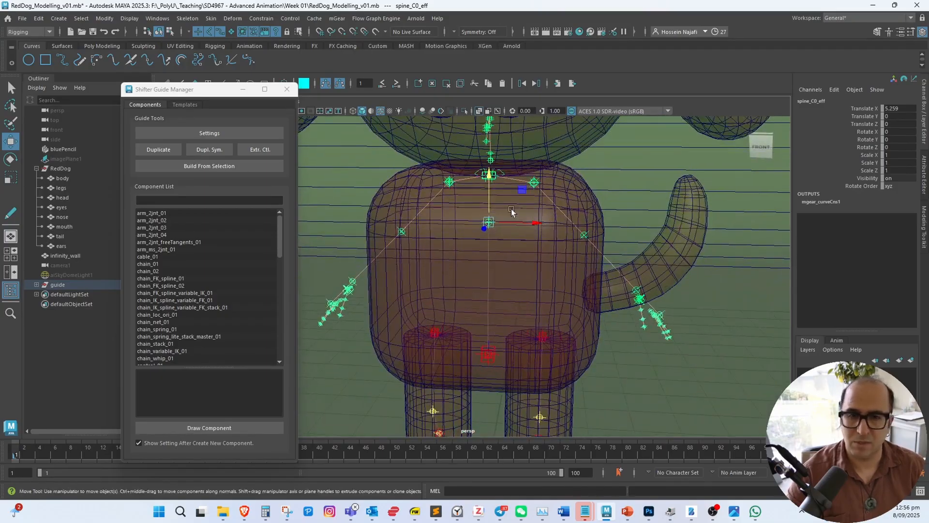
# Delete the left shoulder guide together with its arm and hand guides
pyautogui.keyDown('alt'); pyautogui.moveTo(513, 210); pyautogui.dragTo(600, 257, button='right'); pyautogui.keyUp('alt')
pyautogui.keyDown('alt'); pyautogui.moveTo(521, 221); pyautogui.dragTo(508, 329, button='middle'); pyautogui.keyUp('alt')
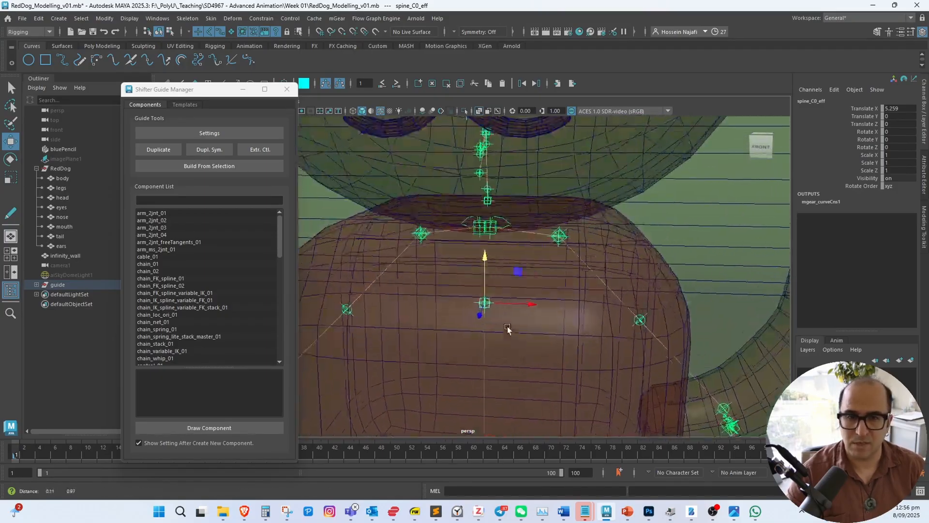
pyautogui.click(492, 233)
pyautogui.click(484, 237)
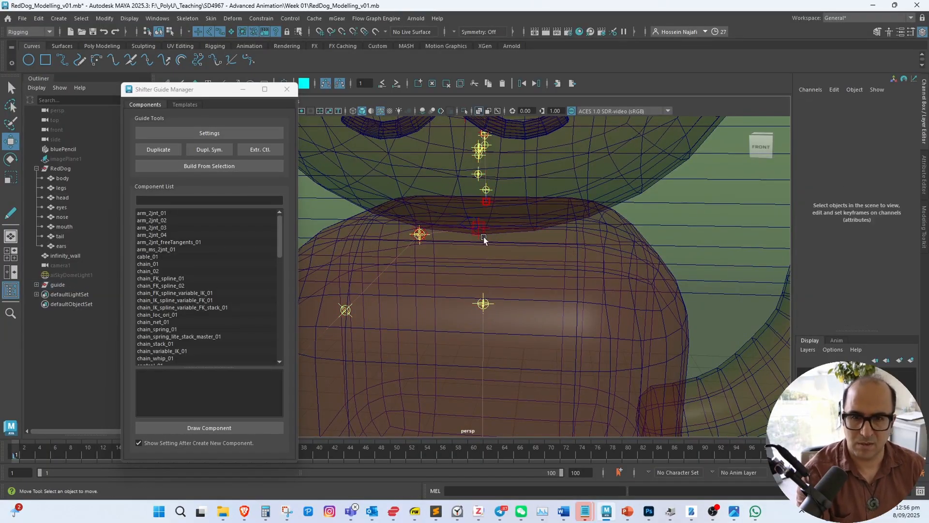
# Delete the right shoulder guide together with its arm and hand guides, leaving the dog's torso without arm guides
pyautogui.click(484, 235)
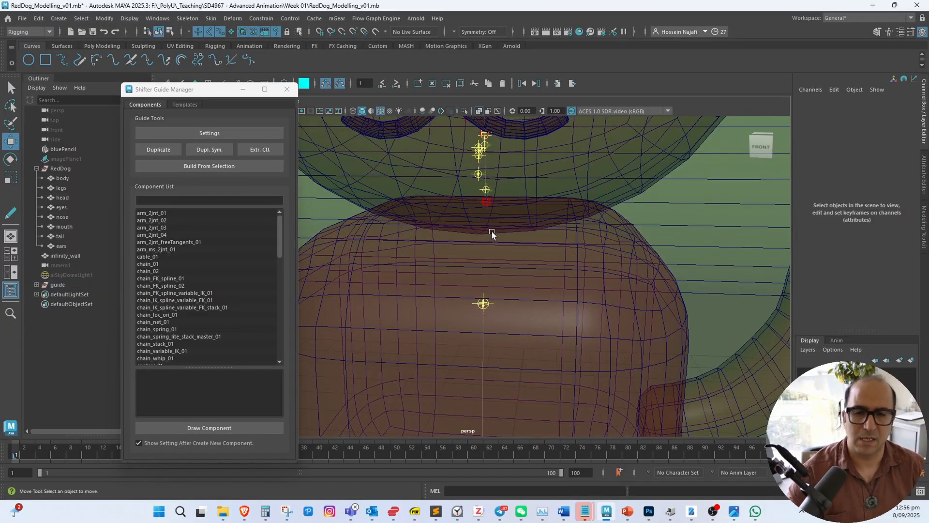
pyautogui.keyDown('alt'); pyautogui.moveTo(492, 231); pyautogui.dragTo(382, 254, button='right'); pyautogui.keyUp('alt')
pyautogui.keyDown('alt'); pyautogui.moveTo(484, 285); pyautogui.dragTo(484, 237, button='middle'); pyautogui.keyUp('alt')
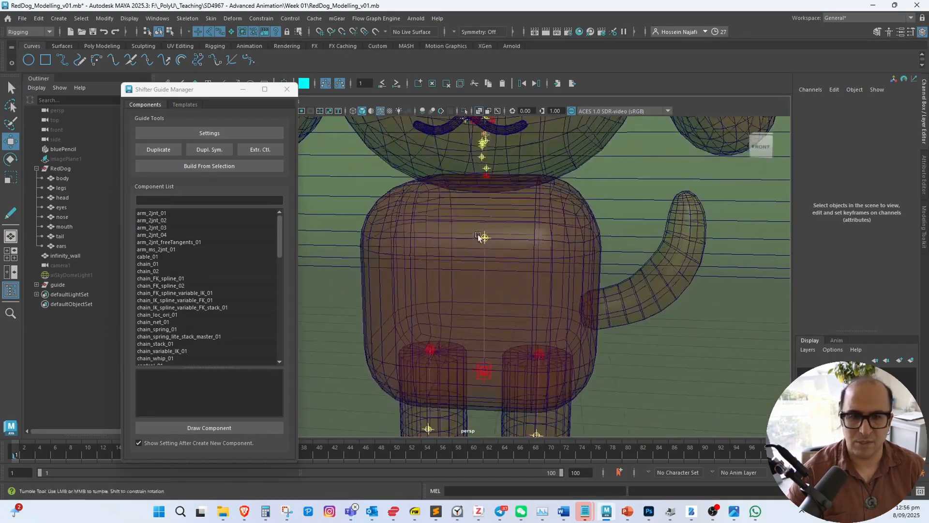
pyautogui.keyDown('alt'); pyautogui.moveTo(485, 245); pyautogui.dragTo(512, 237); pyautogui.keyUp('alt')
pyautogui.keyDown('alt'); pyautogui.moveTo(505, 234); pyautogui.dragTo(522, 258, button='middle'); pyautogui.keyUp('alt')
pyautogui.keyDown('alt'); pyautogui.moveTo(503, 251); pyautogui.dragTo(461, 253, button='right'); pyautogui.keyUp('alt')
pyautogui.keyDown('alt'); pyautogui.moveTo(491, 252); pyautogui.dragTo(481, 301, button='middle'); pyautogui.keyUp('alt')
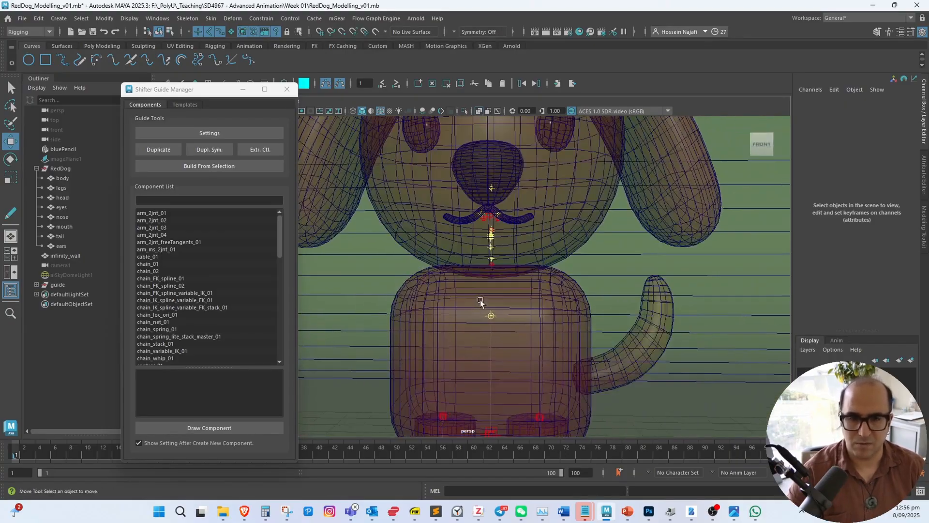
# Try raising the lower neck tangent guide, neck_C0_tan0, to about 1.381 in Y, and undo the move
pyautogui.keyDown('alt'); pyautogui.moveTo(481, 301); pyautogui.dragTo(548, 235); pyautogui.keyUp('alt')
pyautogui.click(518, 260)
pyautogui.keyDown('alt'); pyautogui.moveTo(544, 239); pyautogui.dragTo(522, 207); pyautogui.keyUp('alt')
pyautogui.click(513, 257)
pyautogui.click(518, 253)
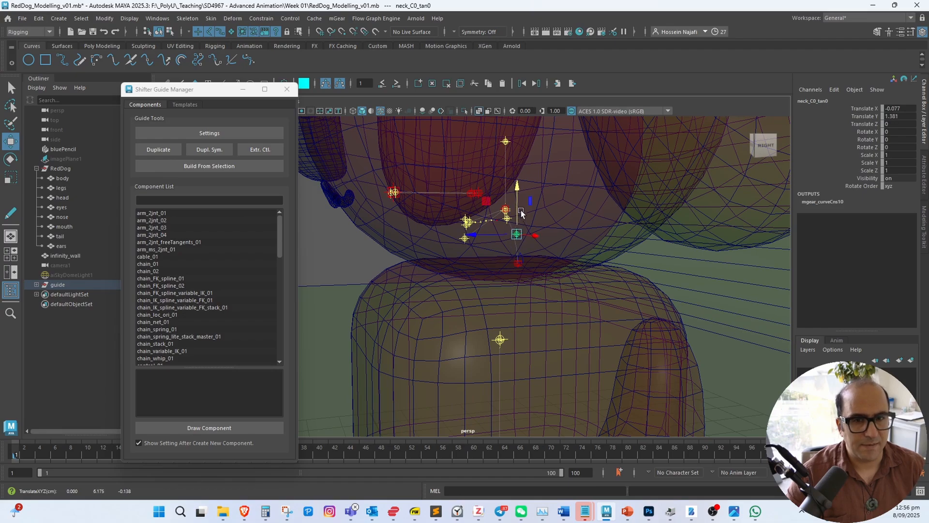
pyautogui.hotkey('ctrl', 'z')
# Adjust the upper neck tangent guide and move neck_C0_neck to about -0.12 in X and 4.168 in Y inside the head
pyautogui.keyDown('alt'); pyautogui.moveTo(525, 222); pyautogui.dragTo(591, 259, button='right'); pyautogui.keyUp('alt')
pyautogui.keyDown('alt'); pyautogui.moveTo(547, 232); pyautogui.dragTo(533, 269, button='middle'); pyautogui.keyUp('alt')
pyautogui.keyDown('alt'); pyautogui.moveTo(533, 232); pyautogui.dragTo(577, 272, button='right'); pyautogui.keyUp('alt')
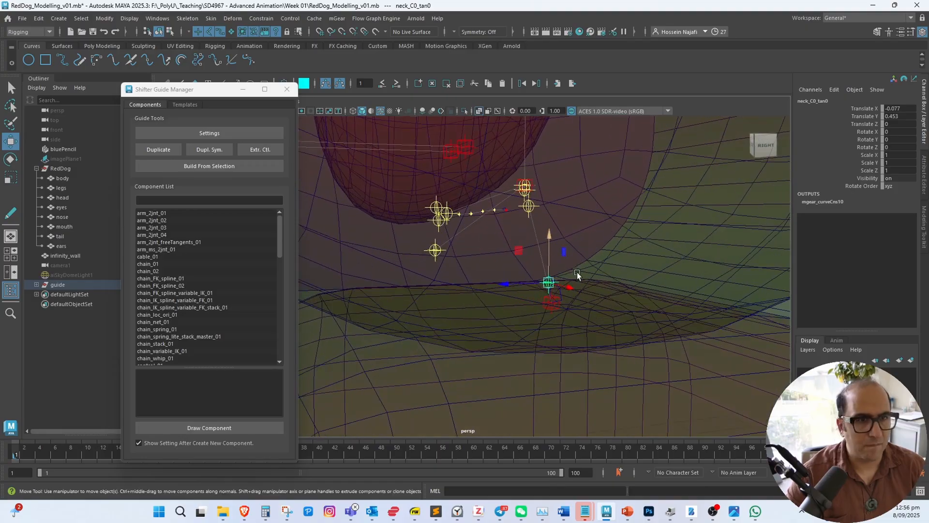
pyautogui.click(530, 210)
pyautogui.moveTo(531, 198); pyautogui.dragTo(524, 234)
pyautogui.click(526, 188)
pyautogui.moveTo(460, 257); pyautogui.dragTo(468, 257)
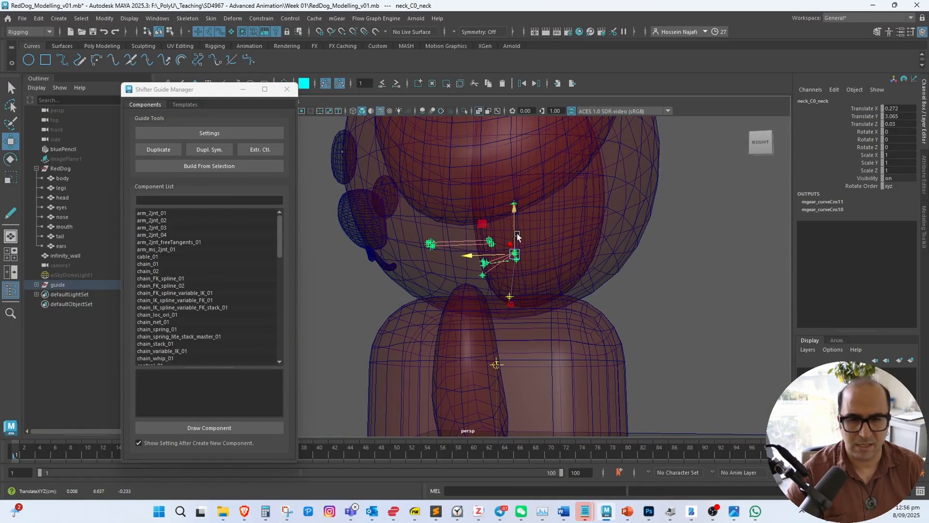
pyautogui.moveTo(518, 237); pyautogui.dragTo(530, 287)
pyautogui.keyDown('alt'); pyautogui.moveTo(530, 286); pyautogui.dragTo(614, 301, button='right'); pyautogui.keyUp('alt')
pyautogui.keyDown('alt'); pyautogui.moveTo(541, 257); pyautogui.dragTo(569, 304, button='middle'); pyautogui.keyUp('alt')
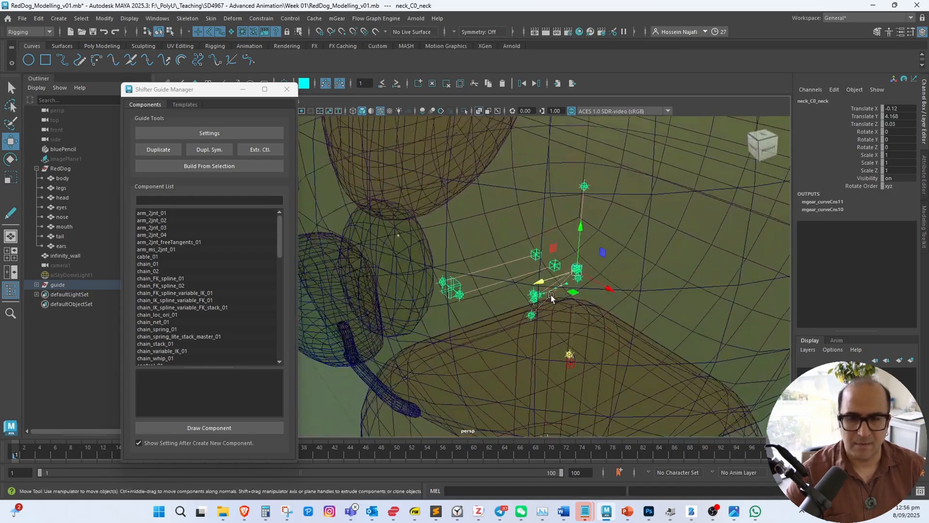
# Delete the tongue guide, tongue_C0_root, from inside the dog's head
pyautogui.keyDown('alt'); pyautogui.moveTo(529, 289); pyautogui.dragTo(562, 306); pyautogui.keyUp('alt')
pyautogui.keyDown('alt'); pyautogui.moveTo(563, 306); pyautogui.dragTo(495, 282, button='right'); pyautogui.keyUp('alt')
pyautogui.keyDown('alt'); pyautogui.moveTo(499, 292); pyautogui.dragTo(424, 336); pyautogui.keyUp('alt')
pyautogui.keyDown('alt'); pyautogui.moveTo(423, 336); pyautogui.dragTo(509, 348, button='right'); pyautogui.keyUp('alt')
pyautogui.keyDown('alt'); pyautogui.moveTo(509, 348); pyautogui.dragTo(559, 226); pyautogui.keyUp('alt')
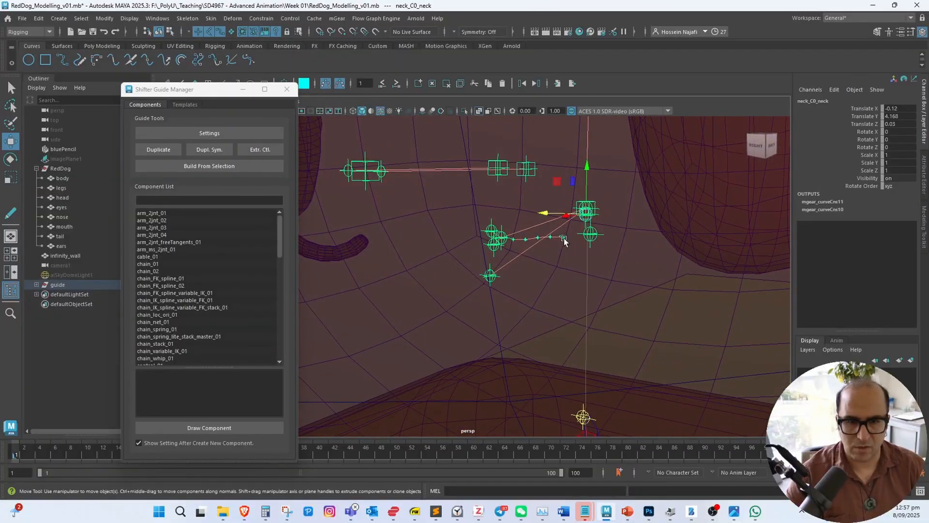
pyautogui.click(564, 238)
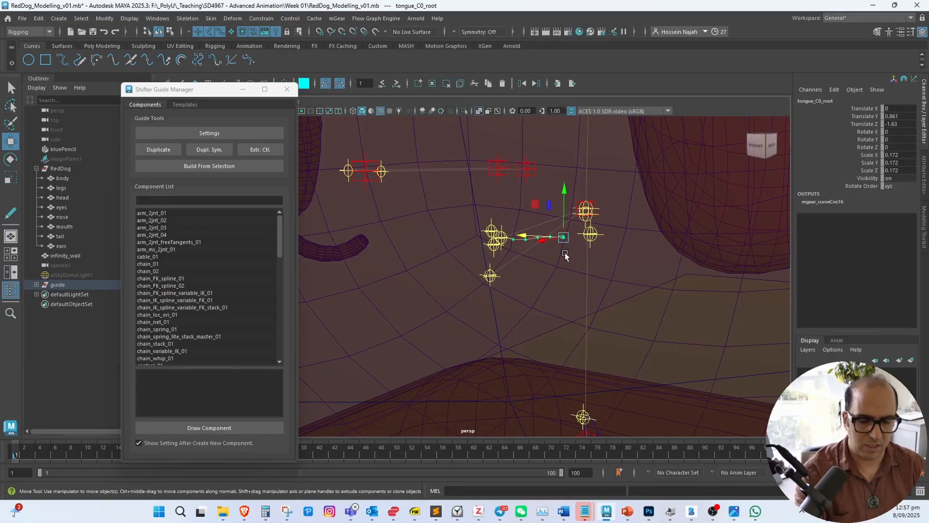
pyautogui.click(564, 253)
# Delete the whole mouth guide from its root, mouth_C0_root, including the lip and jaw guides
pyautogui.moveTo(513, 266)
pyautogui.keyDown('alt'); pyautogui.mouseDown()
pyautogui.moveTo(496, 275)
pyautogui.moveTo(626, 274)
pyautogui.moveTo(509, 282)
pyautogui.mouseUp(); pyautogui.keyUp('alt')
pyautogui.click(522, 249)
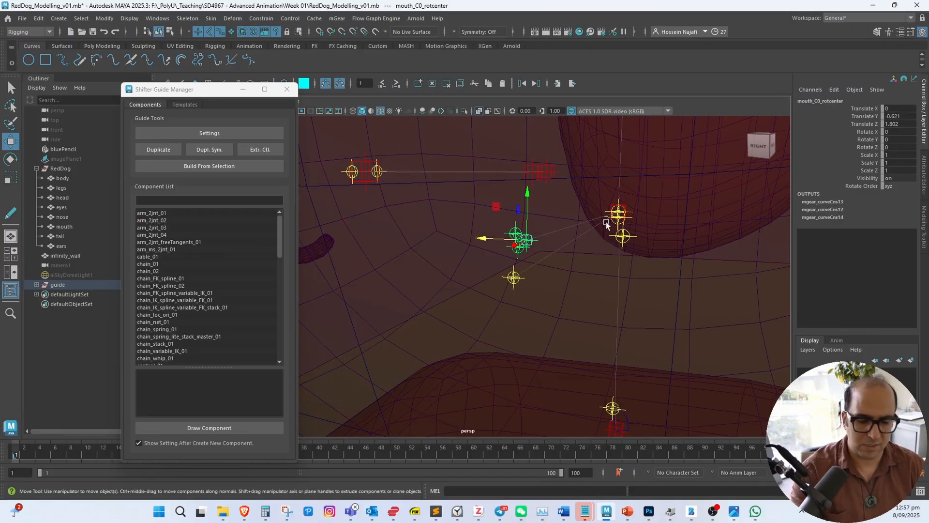
pyautogui.keyDown('alt'); pyautogui.moveTo(591, 209); pyautogui.dragTo(657, 244); pyautogui.keyUp('alt')
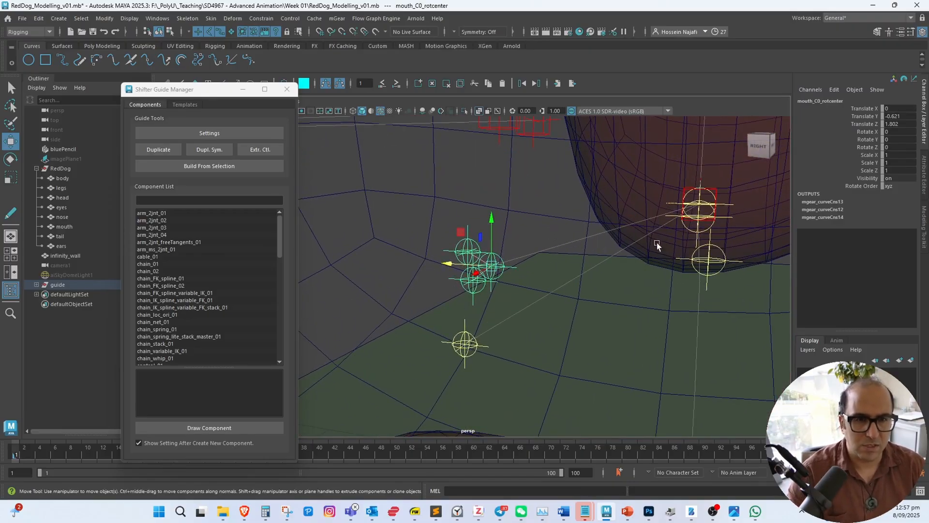
pyautogui.click(684, 211)
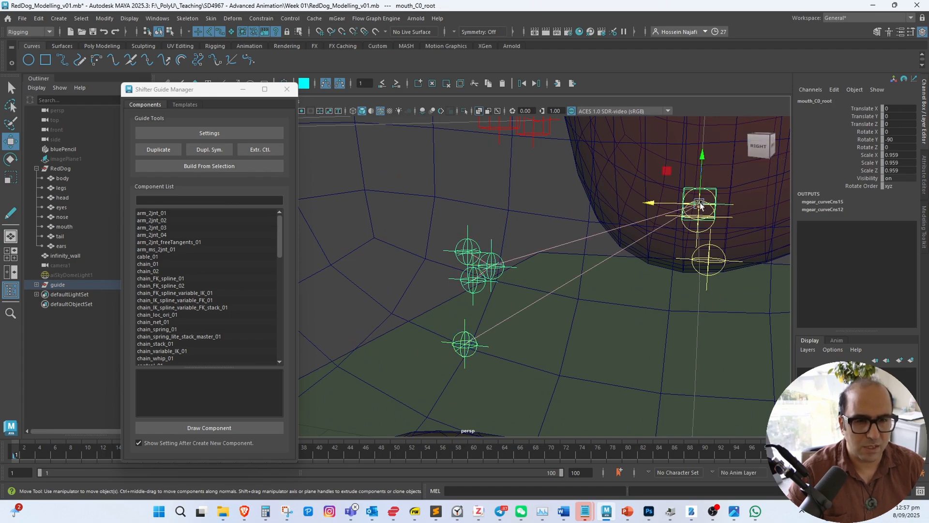
pyautogui.moveTo(700, 204); pyautogui.dragTo(540, 243)
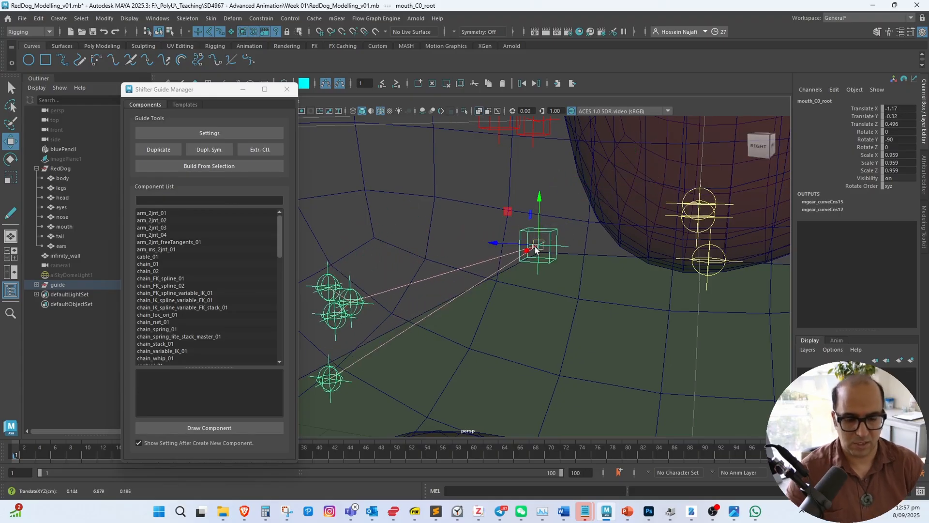
pyautogui.press('Delete')
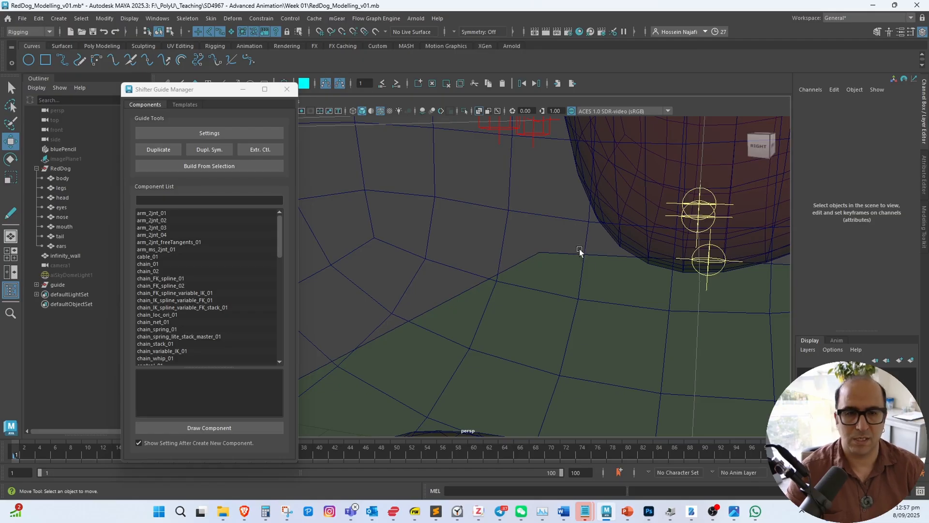
# Raise the head's end guide, neck_C0_eff, to about 14.767 in Y at the crown of the dog's head
pyautogui.keyDown('alt'); pyautogui.moveTo(581, 250); pyautogui.dragTo(504, 338, button='middle'); pyautogui.keyUp('alt')
pyautogui.keyDown('alt'); pyautogui.moveTo(504, 337); pyautogui.dragTo(488, 293, button='right'); pyautogui.keyUp('alt')
pyautogui.scroll(-5, 490, 291)
pyautogui.keyDown('alt'); pyautogui.moveTo(443, 322); pyautogui.dragTo(537, 432, button='middle'); pyautogui.keyUp('alt')
pyautogui.scroll(-3, 457, 321)
pyautogui.click(555, 290)
pyautogui.keyDown('alt'); pyautogui.moveTo(556, 291); pyautogui.dragTo(596, 300); pyautogui.keyUp('alt')
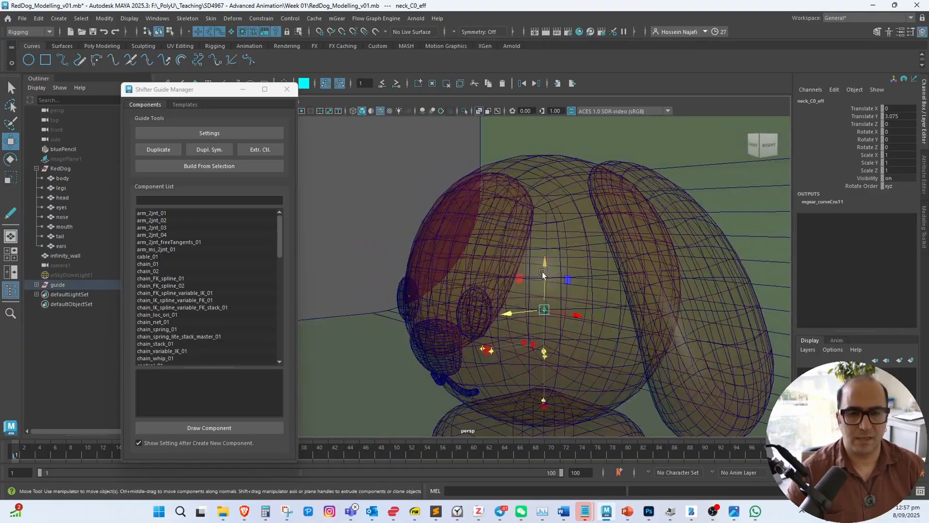
pyautogui.moveTo(542, 271); pyautogui.dragTo(550, 165)
pyautogui.scroll(3, 552, 305)
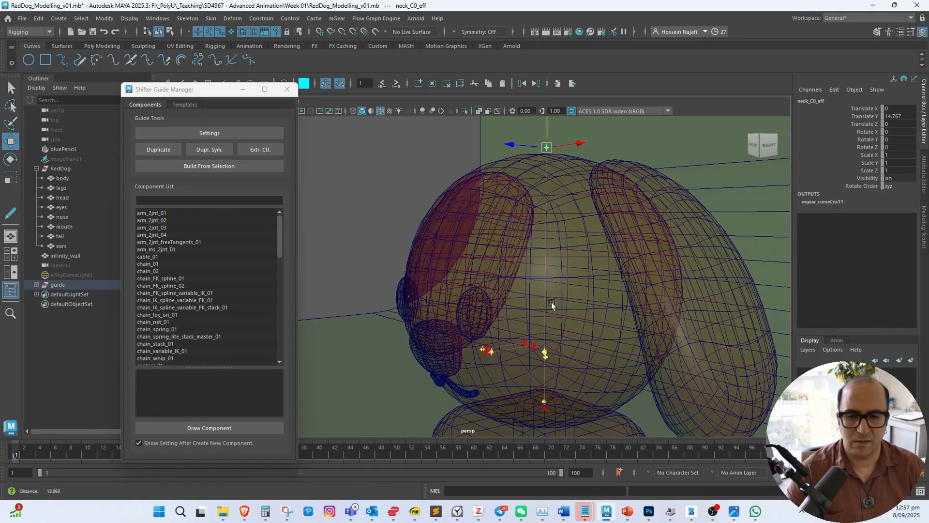
# Fit eye_L0_root inside the dog's left eye at about -9.382 in X, 3.87 in Y and 4.134 in Z
pyautogui.keyDown('alt'); pyautogui.moveTo(552, 305); pyautogui.dragTo(587, 223, button='middle'); pyautogui.keyUp('alt')
pyautogui.keyDown('alt'); pyautogui.moveTo(588, 223); pyautogui.dragTo(465, 254); pyautogui.keyUp('alt')
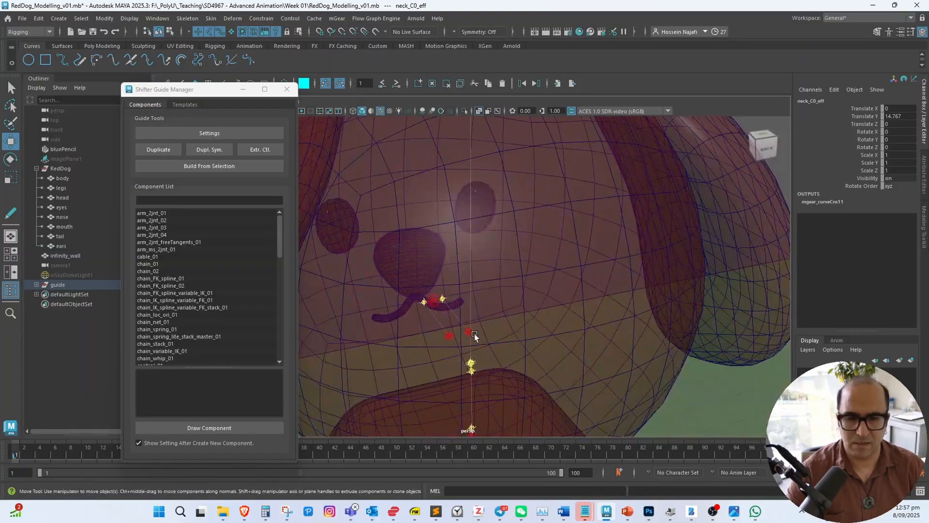
pyautogui.click(431, 333)
pyautogui.keyDown('alt'); pyautogui.moveTo(428, 337); pyautogui.dragTo(407, 336); pyautogui.keyUp('alt')
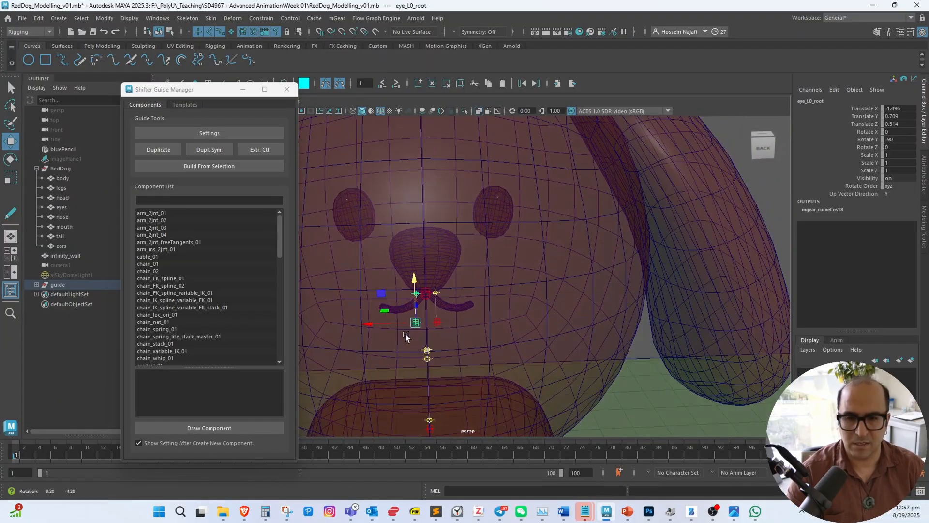
pyautogui.moveTo(392, 294); pyautogui.dragTo(570, 186)
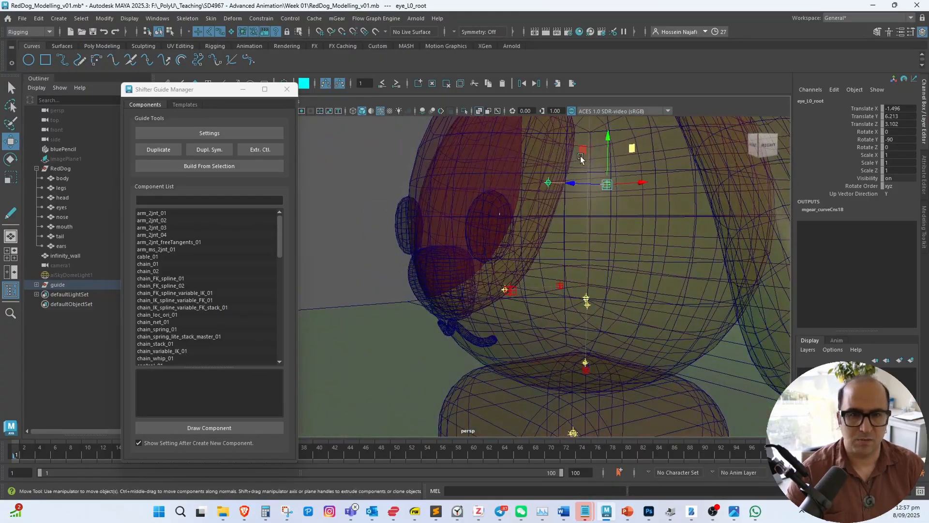
pyautogui.moveTo(583, 152); pyautogui.dragTo(500, 204)
pyautogui.keyDown('alt'); pyautogui.moveTo(500, 204); pyautogui.dragTo(496, 260); pyautogui.keyUp('alt')
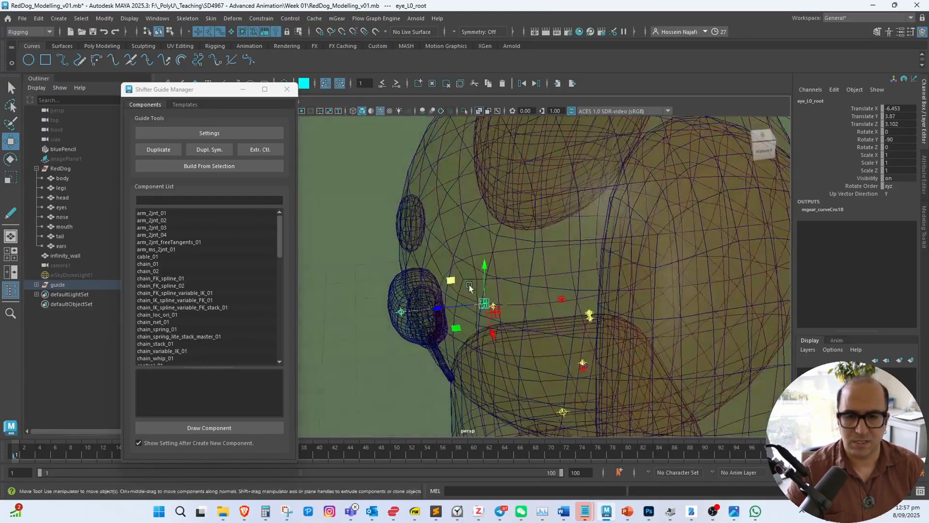
pyautogui.keyDown('alt'); pyautogui.moveTo(459, 314); pyautogui.dragTo(446, 332); pyautogui.keyUp('alt')
pyautogui.moveTo(400, 357)
pyautogui.mouseDown()
pyautogui.moveTo(389, 358)
pyautogui.moveTo(472, 332)
pyautogui.moveTo(417, 297)
pyautogui.mouseUp()
# Place eyeslook_C0_root in front of the face at about -14.552 in X and 3.685 in Y, and delete the right eye guide
pyautogui.click(492, 323)
pyautogui.keyDown('alt'); pyautogui.moveTo(355, 319); pyautogui.dragTo(366, 287); pyautogui.keyUp('alt')
pyautogui.moveTo(311, 238); pyautogui.dragTo(565, 269)
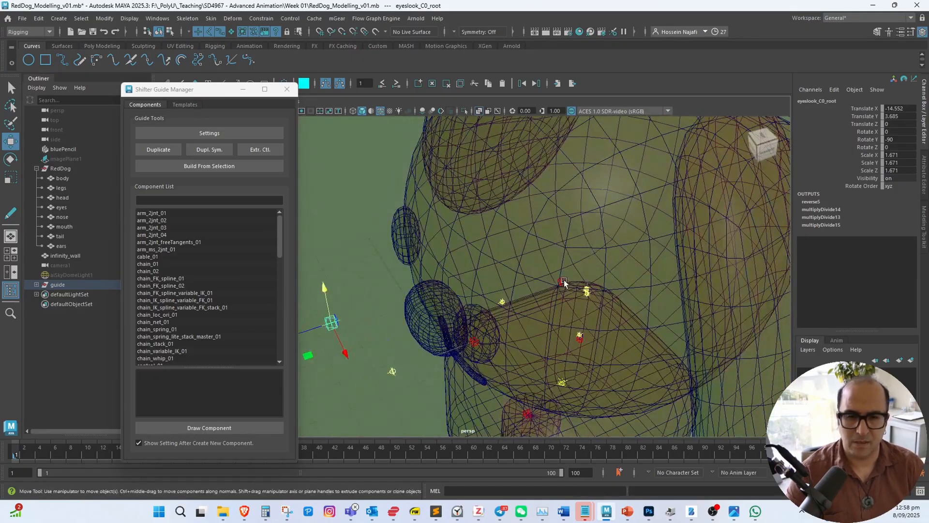
pyautogui.click(563, 282)
pyautogui.click(541, 250)
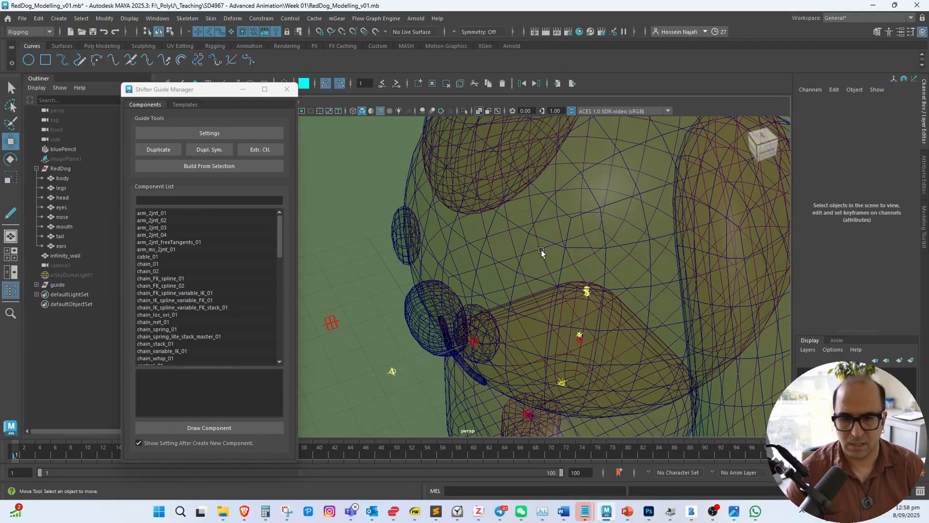
# Raise eye_L0_root to about 4.161 in Y and duplicate it symmetrically to create the right eye guide
pyautogui.click(475, 342)
pyautogui.keyDown('alt'); pyautogui.moveTo(484, 342); pyautogui.dragTo(457, 312); pyautogui.keyUp('alt')
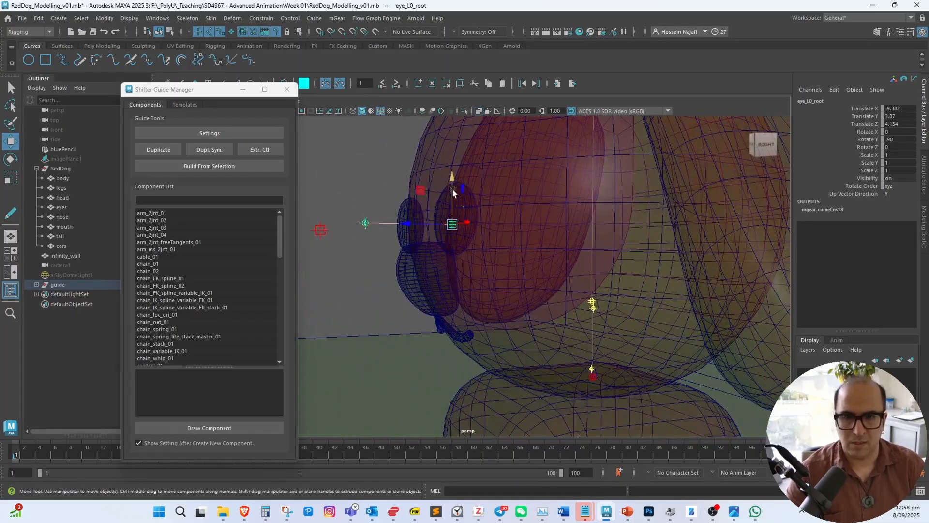
pyautogui.moveTo(452, 189); pyautogui.dragTo(451, 184)
pyautogui.click(213, 150)
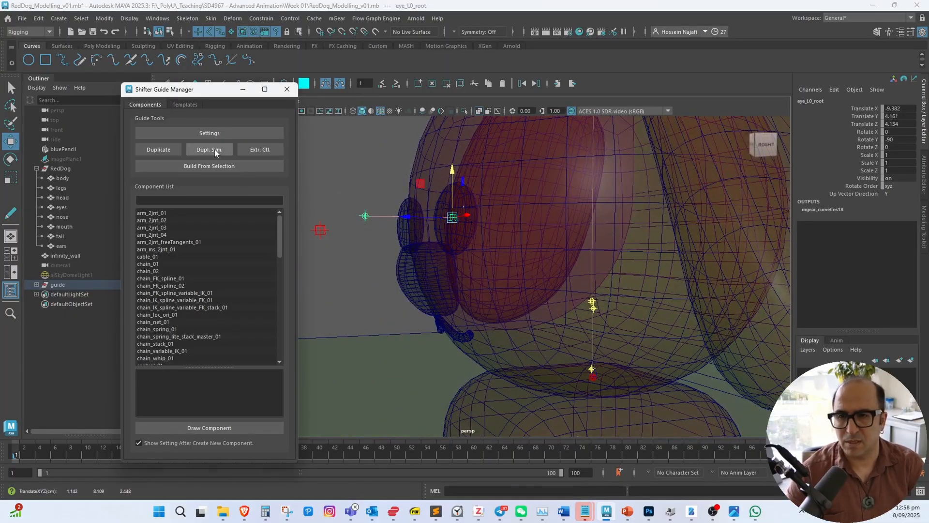
pyautogui.keyDown('alt'); pyautogui.moveTo(457, 321); pyautogui.dragTo(558, 237); pyautogui.keyUp('alt')
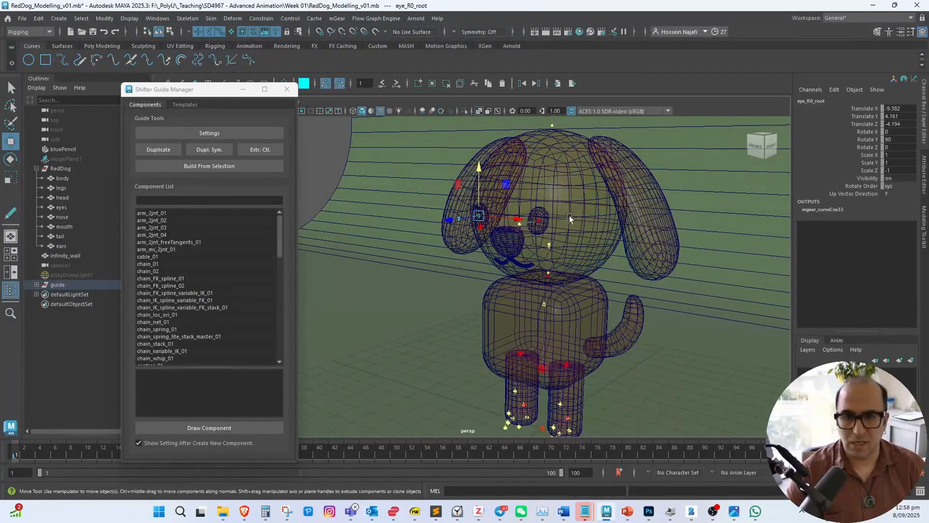
# Build the Shifter rig from the complete guide group and inspect the generated controls on the dog's body and legs
pyautogui.click(72, 286)
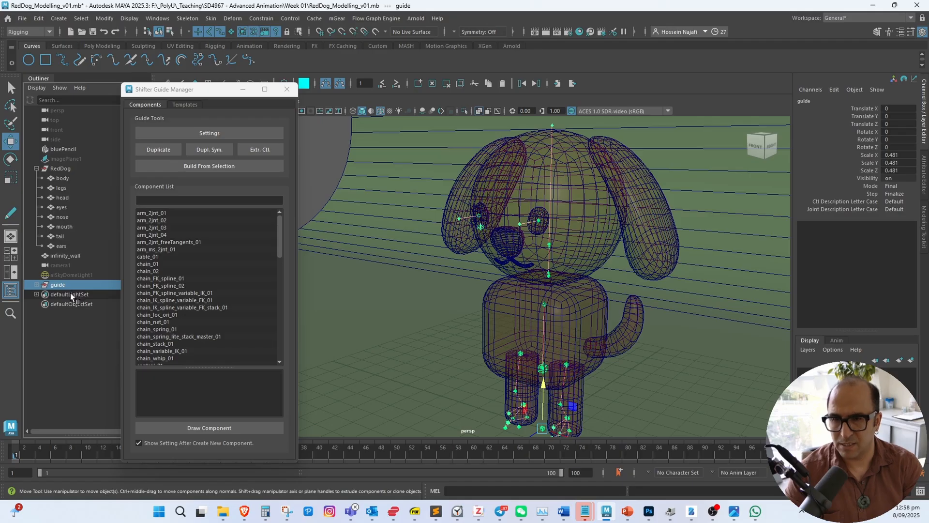
pyautogui.click(213, 169)
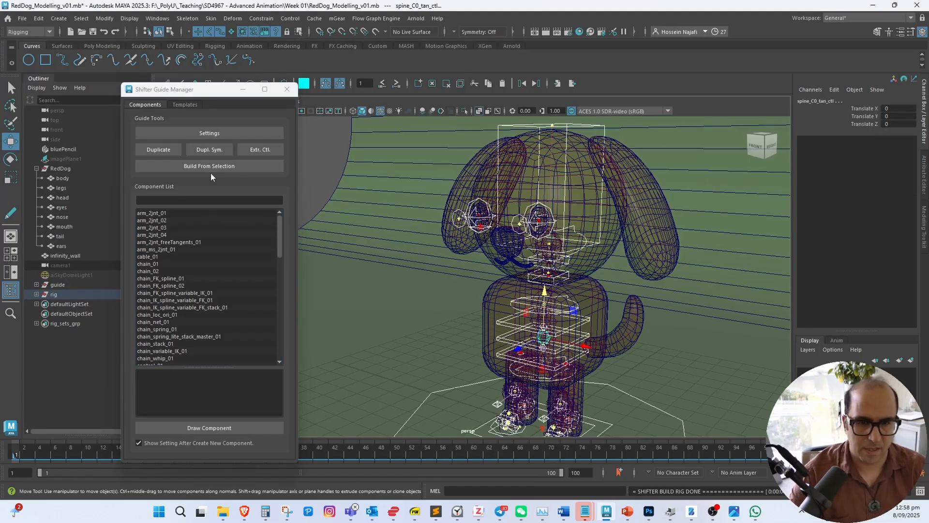
pyautogui.keyDown('alt'); pyautogui.moveTo(481, 301); pyautogui.dragTo(476, 277); pyautogui.keyUp('alt')
pyautogui.keyDown('alt'); pyautogui.moveTo(489, 300); pyautogui.dragTo(477, 263, button='middle'); pyautogui.keyUp('alt')
pyautogui.scroll(5, 503, 276)
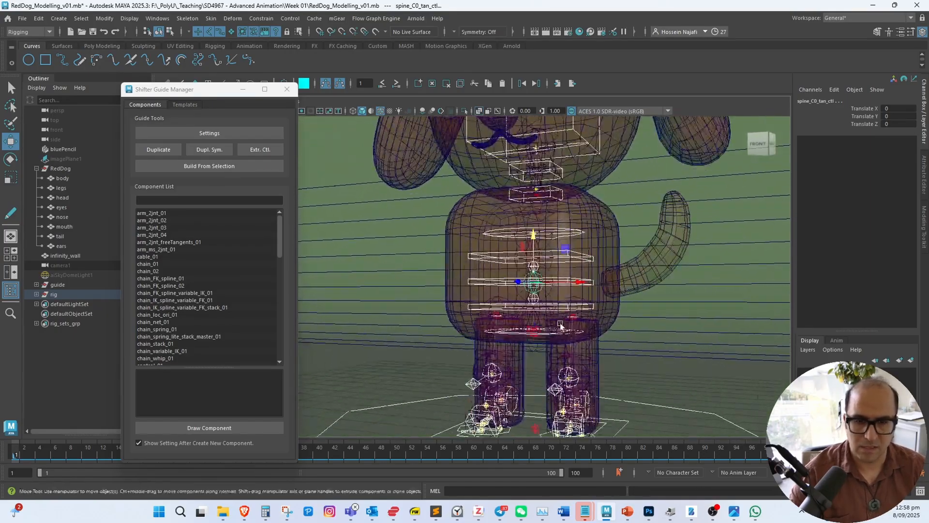
pyautogui.keyDown('alt'); pyautogui.moveTo(524, 286); pyautogui.dragTo(498, 250, button='middle'); pyautogui.keyUp('alt')
pyautogui.keyDown('alt'); pyautogui.moveTo(499, 251); pyautogui.dragTo(454, 280); pyautogui.keyUp('alt')
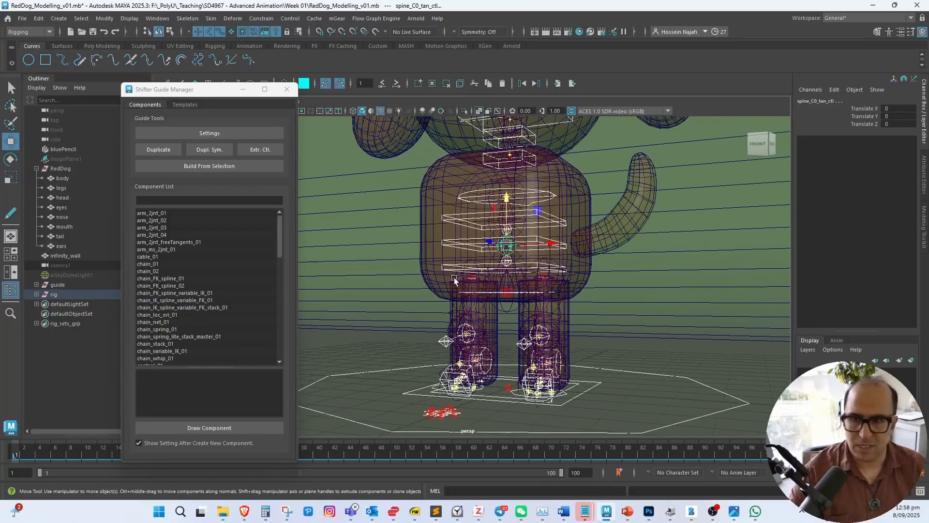
# Isolate the generated rig group in the viewport so only its joints and controls are displayed
pyautogui.click(74, 286)
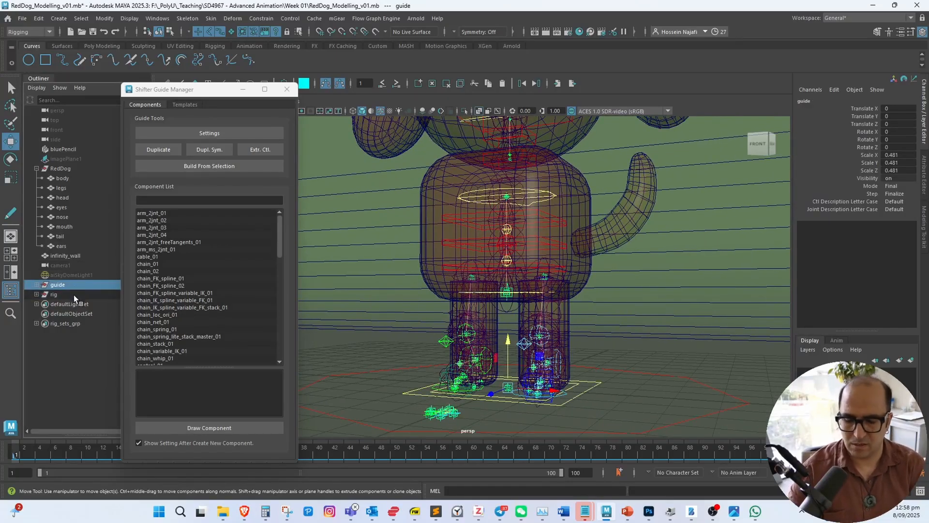
pyautogui.click(72, 295)
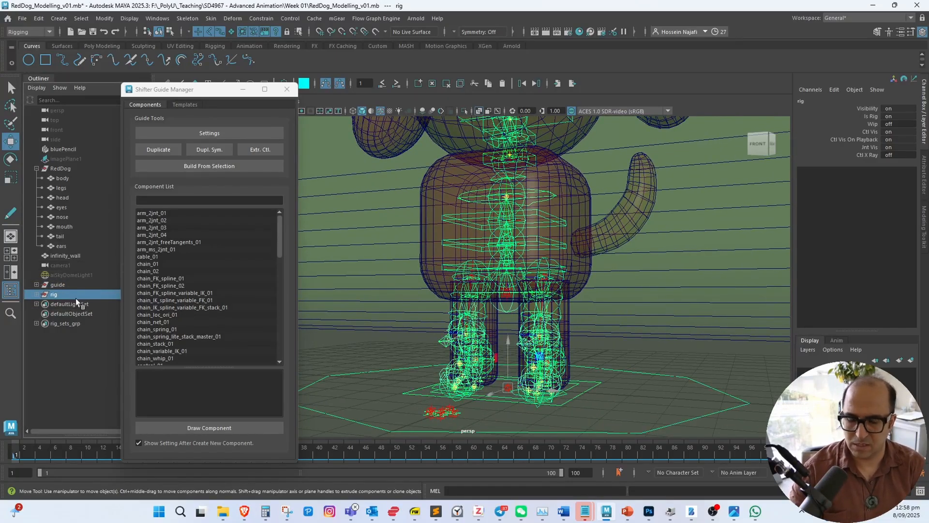
pyautogui.hotkey('ctrl', '1')
pyautogui.keyDown('alt'); pyautogui.moveTo(530, 254); pyautogui.dragTo(559, 285); pyautogui.keyUp('alt')
pyautogui.click(587, 243)
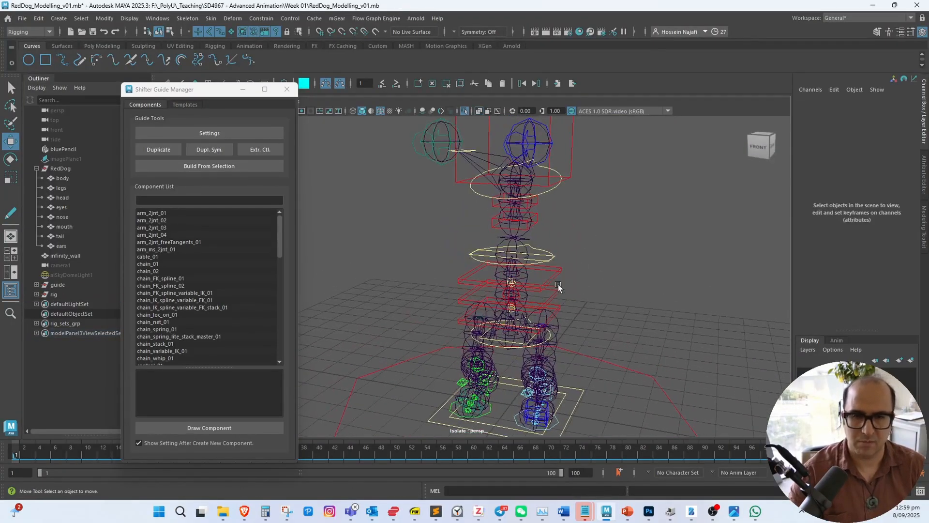
# Reduce the joint display size to 0.23 so the rig's joints appear smaller among the controls
pyautogui.keyDown('alt'); pyautogui.moveTo(518, 193); pyautogui.dragTo(551, 263); pyautogui.keyUp('alt')
pyautogui.click(534, 296)
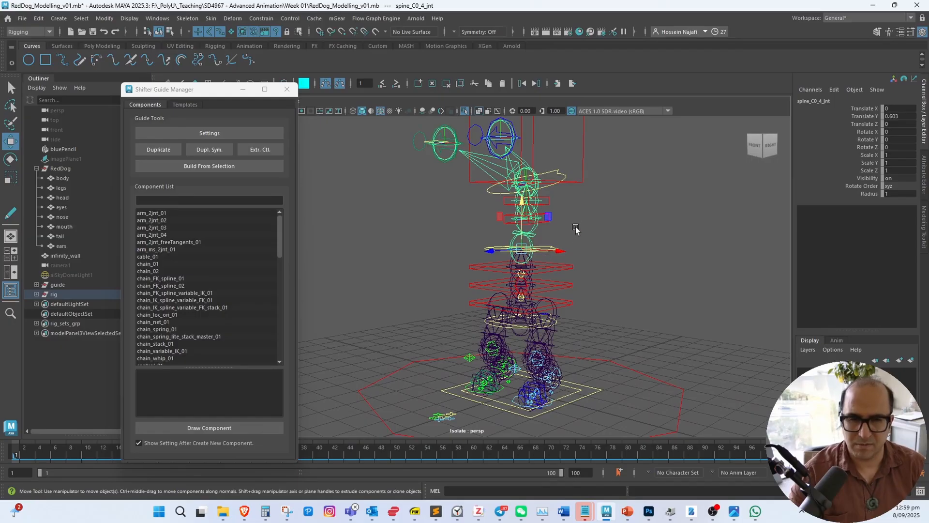
pyautogui.click(130, 18)
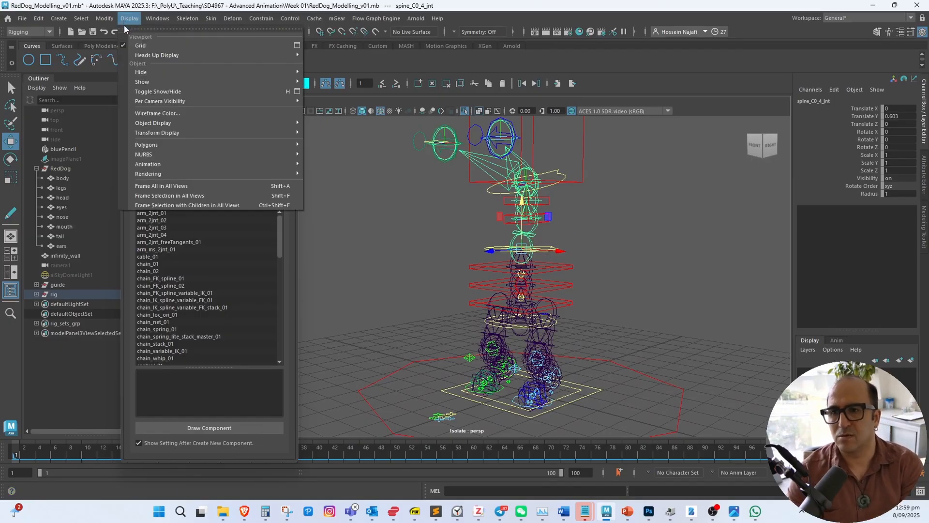
pyautogui.moveTo(170, 164)
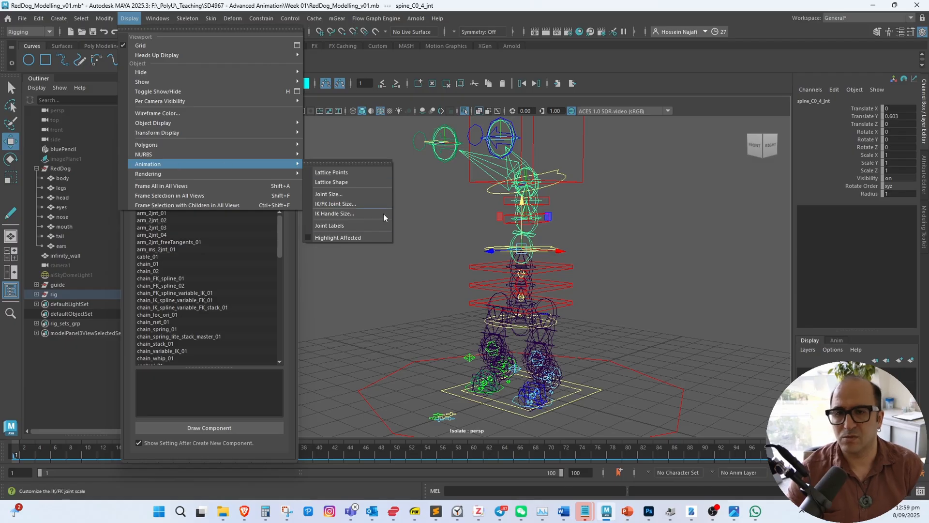
pyautogui.click(375, 194)
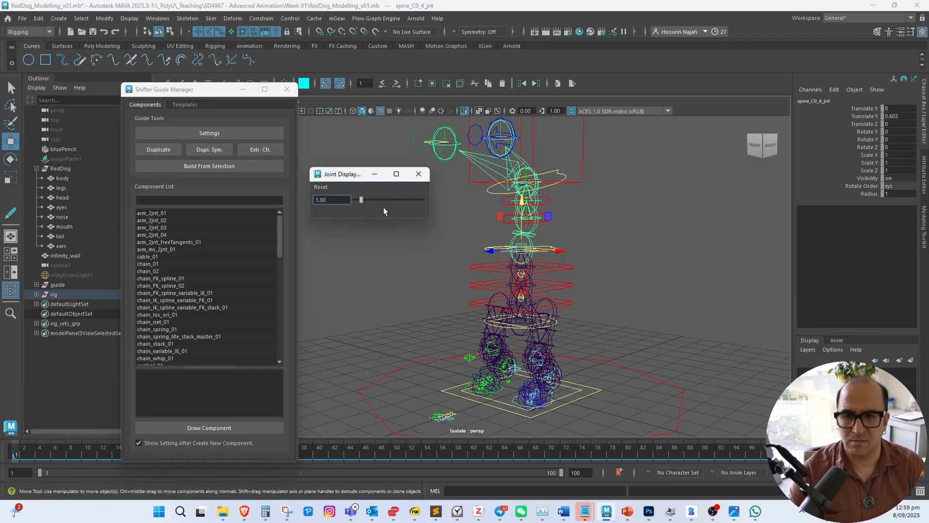
pyautogui.moveTo(359, 199); pyautogui.dragTo(356, 200)
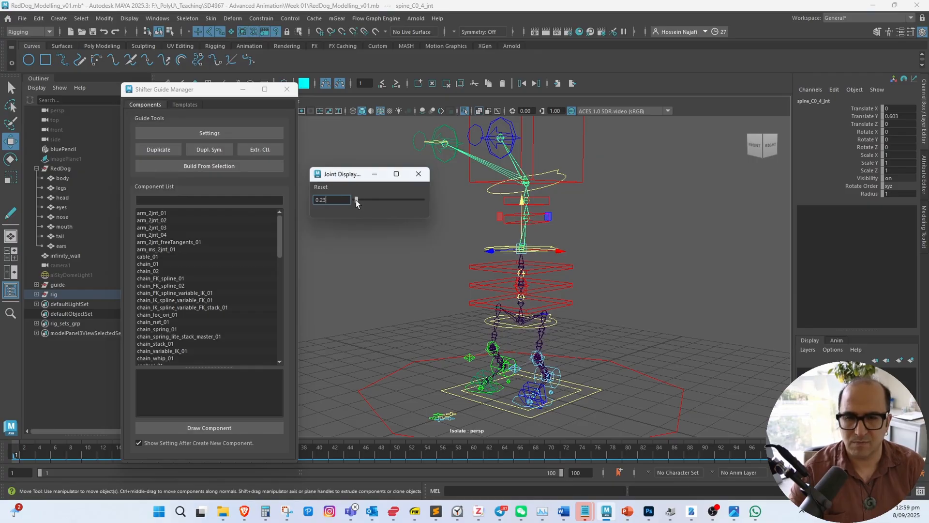
pyautogui.click(418, 173)
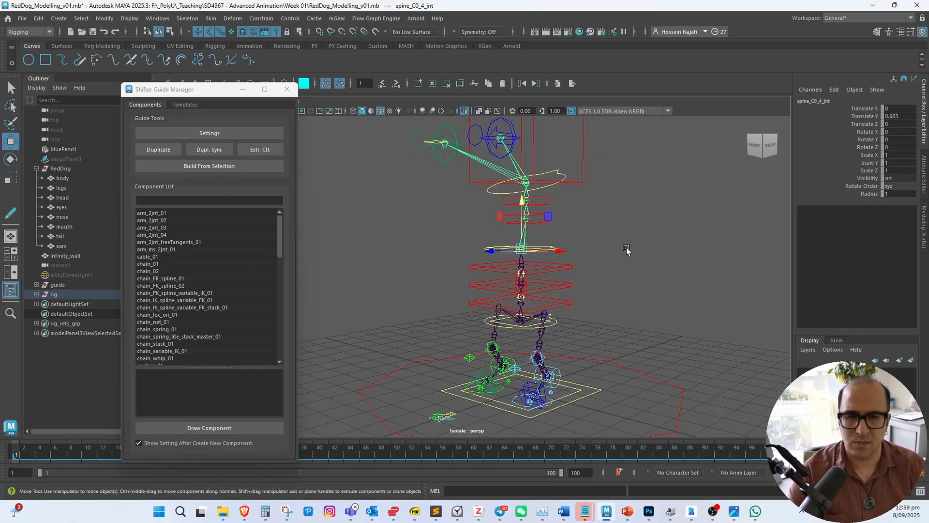
# Test the head control neck_C0_head_ctl by moving and rotating it, undoing each change
pyautogui.click(622, 264)
pyautogui.keyDown('alt'); pyautogui.moveTo(576, 289); pyautogui.dragTo(611, 324, button='right'); pyautogui.keyUp('alt')
pyautogui.keyDown('alt'); pyautogui.moveTo(611, 325); pyautogui.dragTo(549, 240); pyautogui.keyUp('alt')
pyautogui.click(573, 209)
pyautogui.keyDown('alt'); pyautogui.moveTo(572, 210); pyautogui.dragTo(587, 273, button='middle'); pyautogui.keyUp('alt')
pyautogui.moveTo(531, 284); pyautogui.dragTo(397, 281)
pyautogui.hotkey('ctrl', 'z')
pyautogui.press('e')
pyautogui.hotkey('ctrl', 'z')
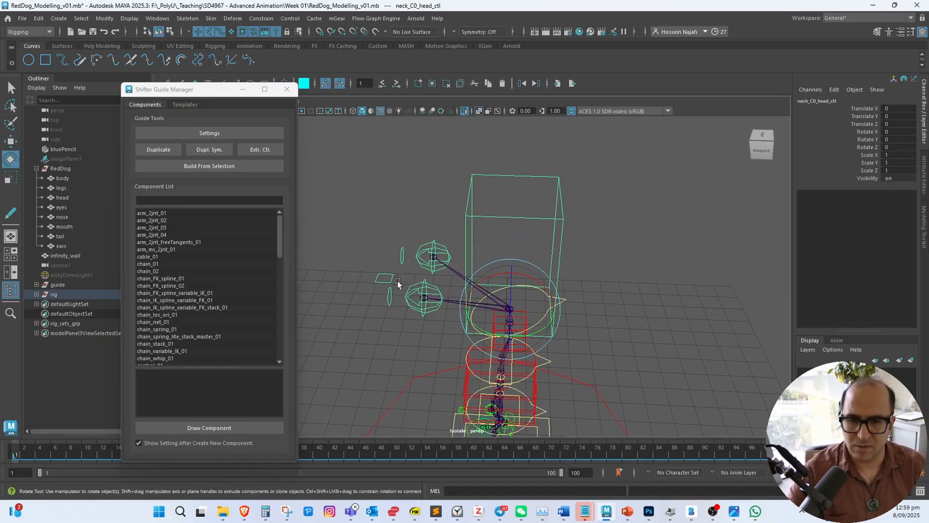
# Test the eye IK controls in front of the head by moving them, and undo the move
pyautogui.click(385, 289)
pyautogui.click(390, 281)
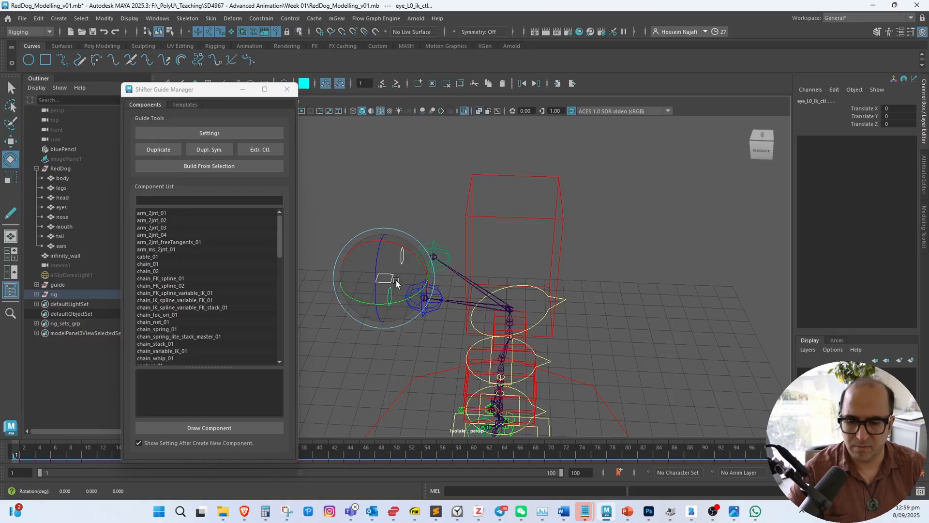
pyautogui.press('q')
pyautogui.press('w')
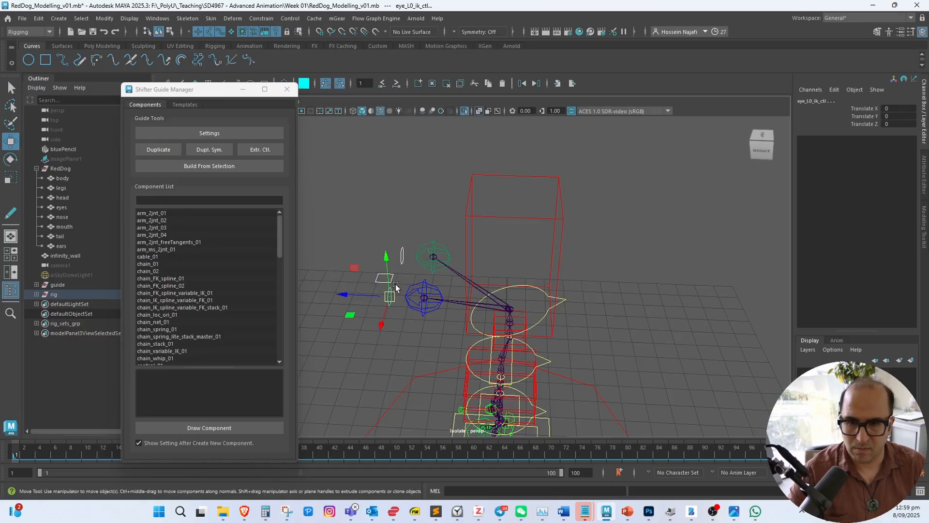
pyautogui.moveTo(390, 296); pyautogui.dragTo(389, 278)
pyautogui.hotkey('ctrl', 'z')
pyautogui.keyDown('alt'); pyautogui.moveTo(396, 324); pyautogui.dragTo(428, 251, button='middle'); pyautogui.keyUp('alt')
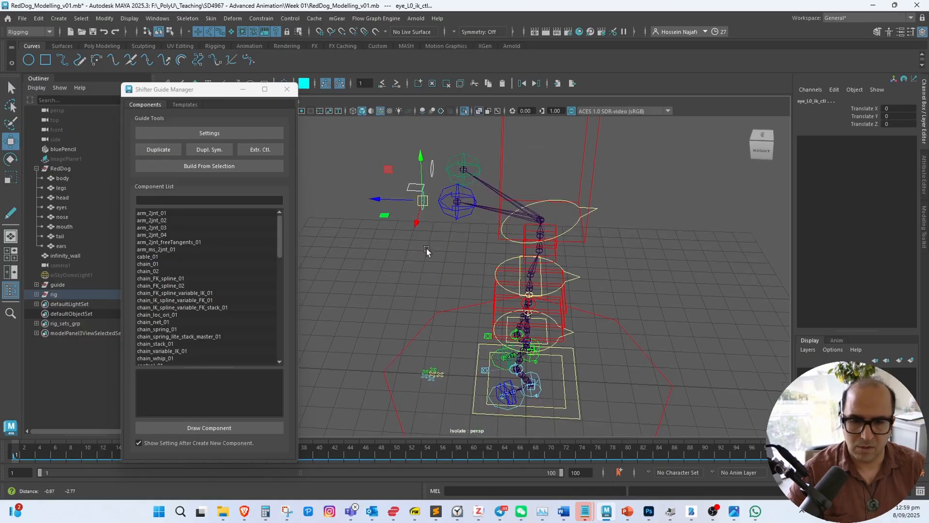
# Test the left leg's bend by moving its foot control leg_L0_ik_ctl, and undo the move
pyautogui.keyDown('alt'); pyautogui.moveTo(431, 291); pyautogui.dragTo(483, 266); pyautogui.keyUp('alt')
pyautogui.keyDown('alt'); pyautogui.moveTo(483, 267); pyautogui.dragTo(480, 214, button='middle'); pyautogui.keyUp('alt')
pyautogui.keyDown('alt'); pyautogui.moveTo(611, 359); pyautogui.dragTo(601, 269, button='middle'); pyautogui.keyUp('alt')
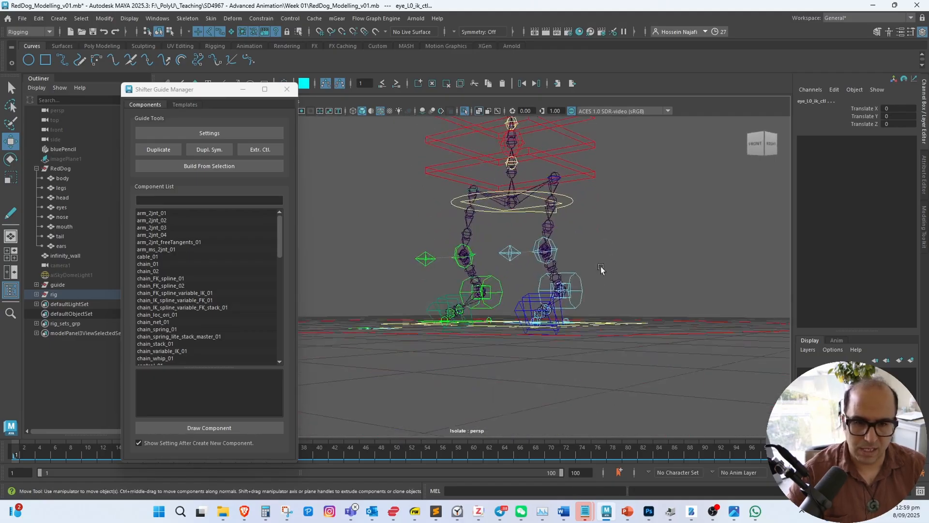
pyautogui.keyDown('alt'); pyautogui.moveTo(602, 269); pyautogui.dragTo(574, 297); pyautogui.keyUp('alt')
pyautogui.keyDown('alt'); pyautogui.moveTo(573, 297); pyautogui.dragTo(619, 312, button='right'); pyautogui.keyUp('alt')
pyautogui.keyDown('alt'); pyautogui.moveTo(621, 312); pyautogui.dragTo(520, 241); pyautogui.keyUp('alt')
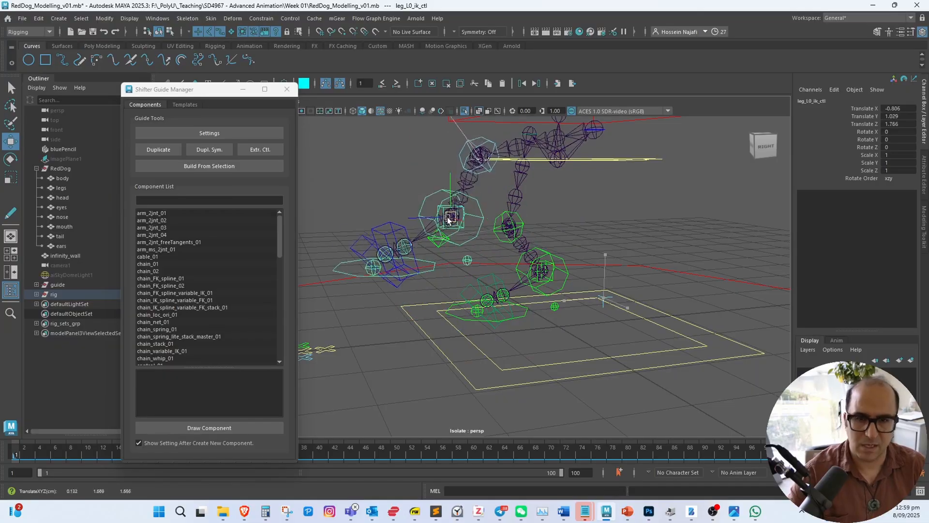
pyautogui.moveTo(449, 219); pyautogui.dragTo(560, 325)
pyautogui.hotkey('ctrl', 'z')
# Test how the legs and spine follow the body control body_C0_ctl by moving it
pyautogui.click(535, 305)
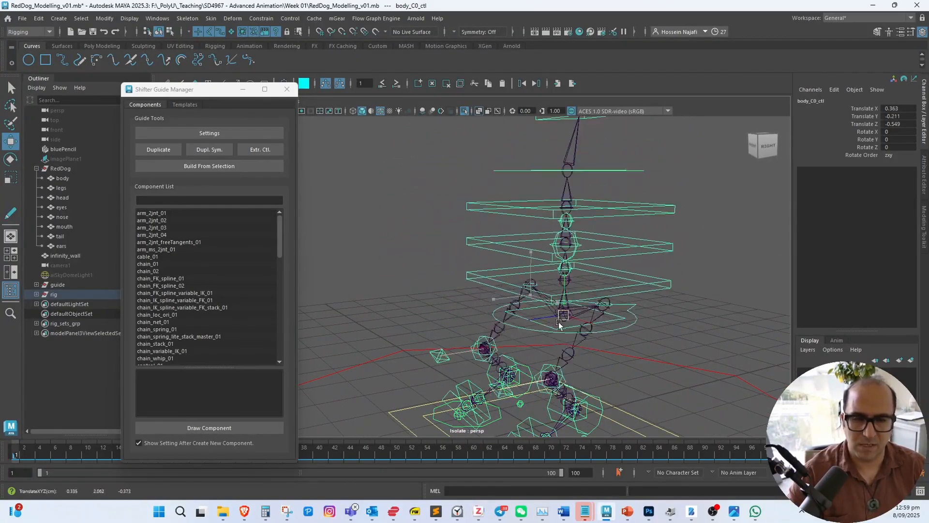
# Test the body_C0_ctl control by moving it off its rest position, and undo the move
pyautogui.moveTo(527, 295); pyautogui.dragTo(565, 281)
pyautogui.keyDown('alt'); pyautogui.moveTo(564, 281); pyautogui.dragTo(455, 286, button='right'); pyautogui.keyUp('alt')
pyautogui.keyDown('alt'); pyautogui.moveTo(454, 281); pyautogui.dragTo(446, 318, button='middle'); pyautogui.keyUp('alt')
pyautogui.hotkey('ctrl', 'z')
pyautogui.keyDown('alt'); pyautogui.moveTo(444, 316); pyautogui.dragTo(513, 314); pyautogui.keyUp('alt')
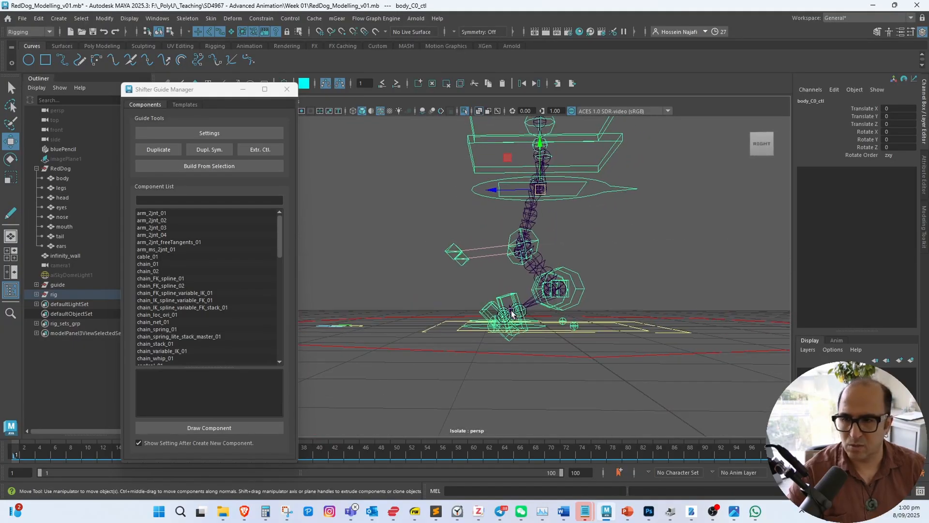
# Show the full scene, then isolate the guide and examine its leg and foot locators up close
pyautogui.hotkey('ctrl', '1')
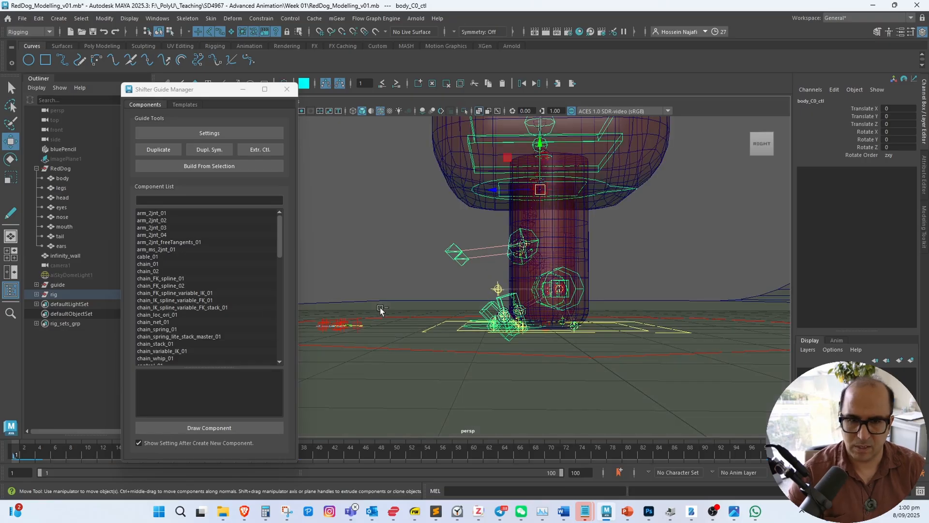
pyautogui.click(76, 284)
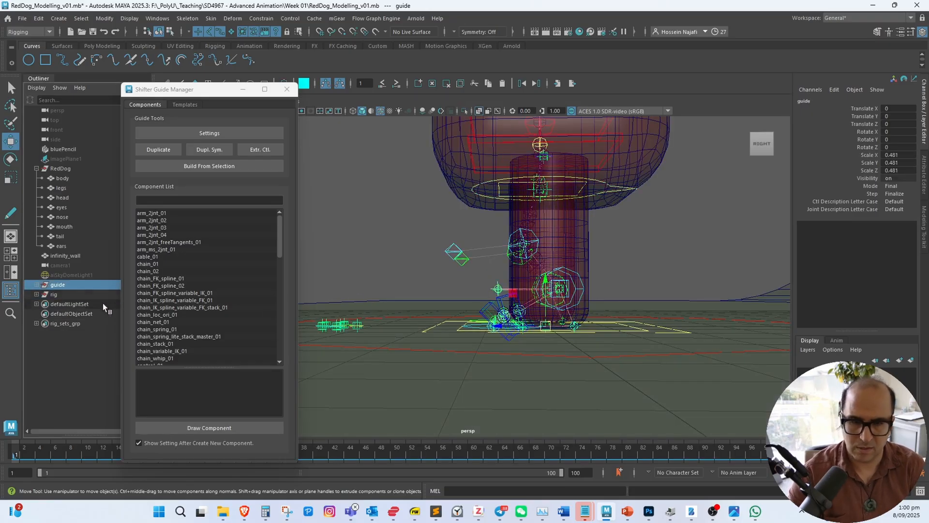
pyautogui.hotkey('ctrl', '1')
pyautogui.keyDown('alt'); pyautogui.moveTo(498, 285); pyautogui.dragTo(520, 294); pyautogui.keyUp('alt')
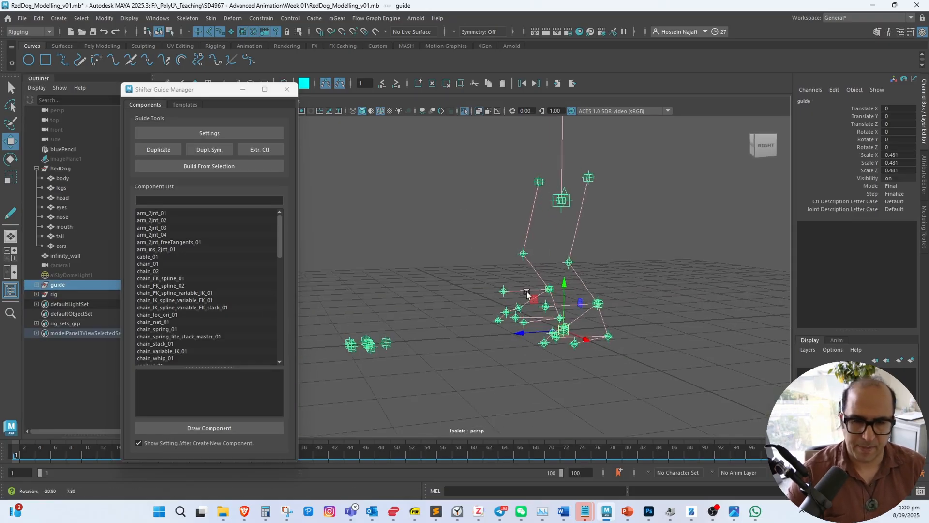
pyautogui.scroll(2, 508, 289)
pyautogui.keyDown('alt'); pyautogui.moveTo(508, 289); pyautogui.dragTo(516, 261, button='middle'); pyautogui.keyUp('alt')
pyautogui.keyDown('alt'); pyautogui.moveTo(516, 263); pyautogui.dragTo(495, 276); pyautogui.keyUp('alt')
pyautogui.keyDown('alt'); pyautogui.moveTo(495, 276); pyautogui.dragTo(540, 314, button='right'); pyautogui.keyUp('alt')
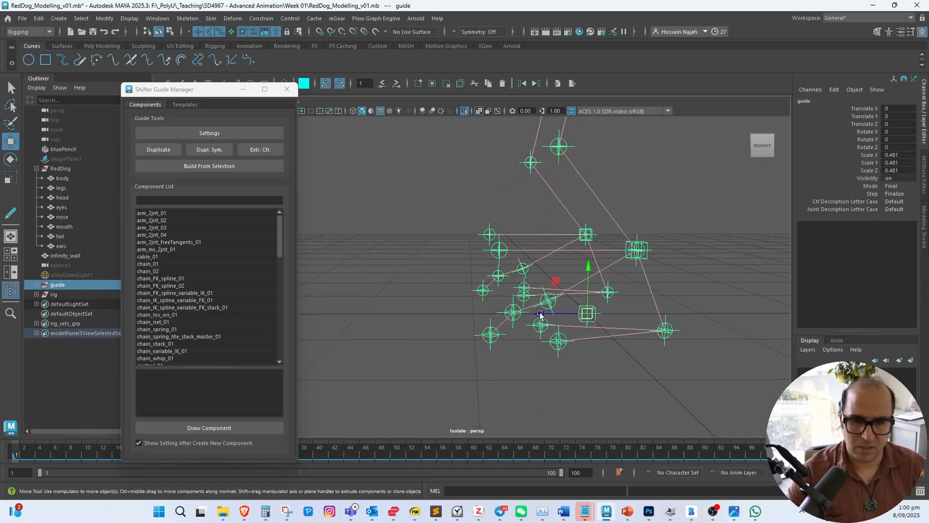
# Select the left foot's guide locators, including foot_L0_2_loc, foot_L0_inpivot and foot_L0_1_loc, to inspect their placement
pyautogui.click(550, 306)
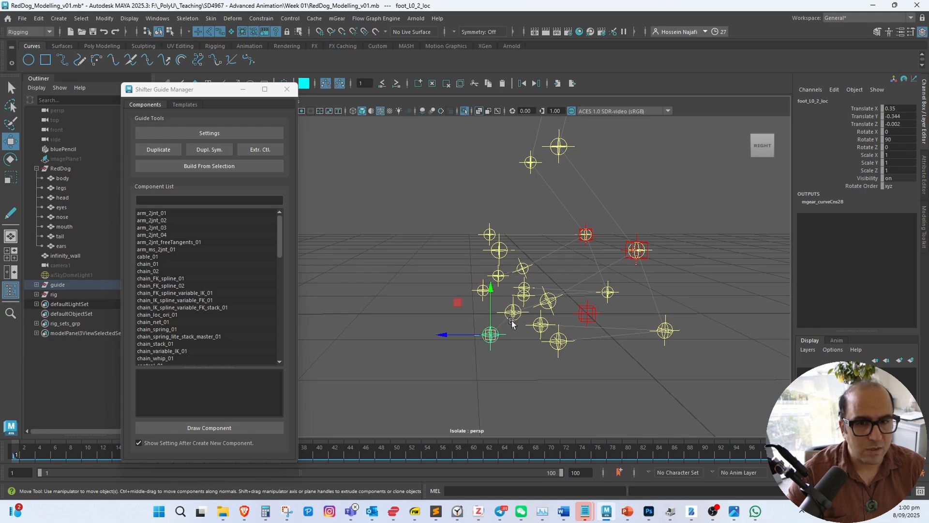
pyautogui.keyDown('alt'); pyautogui.moveTo(513, 323); pyautogui.dragTo(495, 348); pyautogui.keyUp('alt')
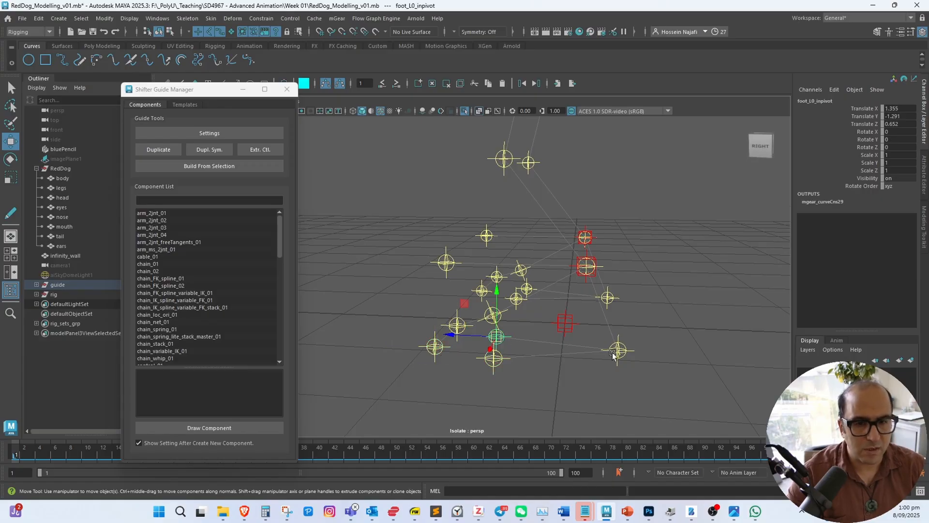
pyautogui.keyDown('alt'); pyautogui.moveTo(513, 358); pyautogui.dragTo(497, 391); pyautogui.keyUp('alt')
pyautogui.keyDown('alt'); pyautogui.moveTo(477, 361); pyautogui.dragTo(462, 333); pyautogui.keyUp('alt')
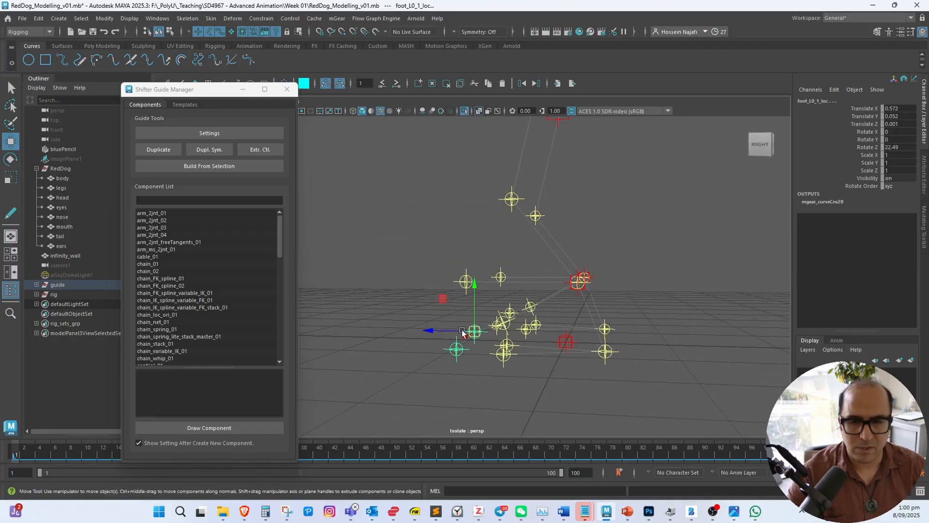
# End the guide isolation and isolate the rig group to examine its leg and foot controls
pyautogui.hotkey('ctrl', '1')
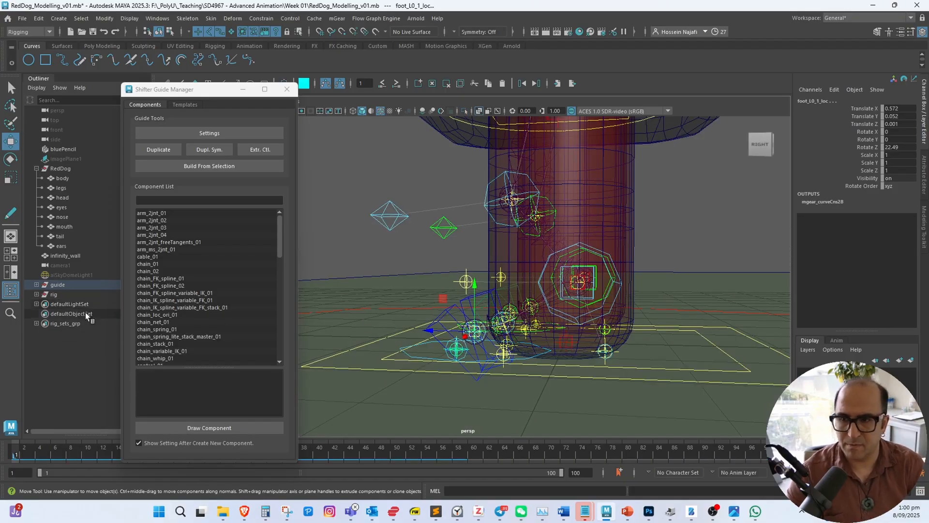
pyautogui.click(97, 294)
pyautogui.hotkey('ctrl', '1')
pyautogui.keyDown('alt'); pyautogui.moveTo(541, 328); pyautogui.dragTo(541, 300); pyautogui.keyUp('alt')
pyautogui.keyDown('alt'); pyautogui.moveTo(540, 300); pyautogui.dragTo(606, 285, button='middle'); pyautogui.keyUp('alt')
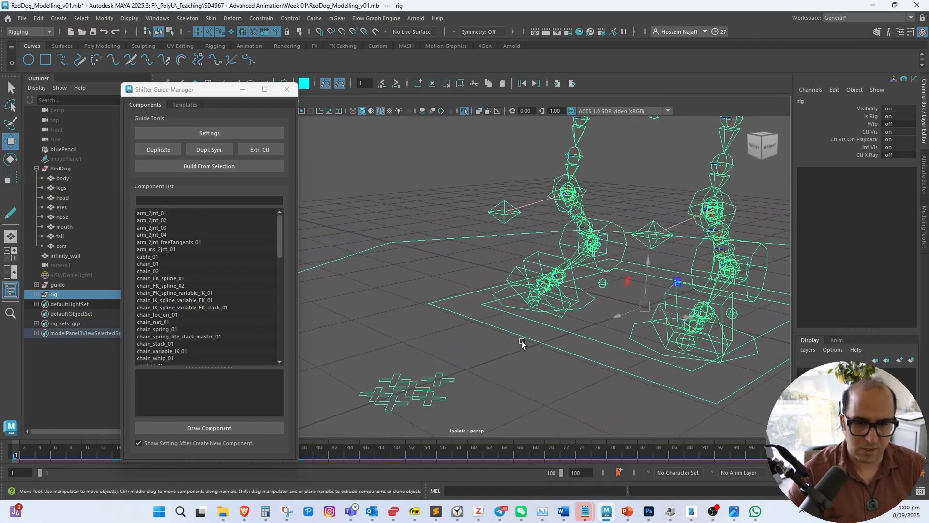
# Test the spine_C0_ik0_ctl control at the base of the spine by moving it, and undo the move
pyautogui.keyDown('alt'); pyautogui.moveTo(522, 343); pyautogui.dragTo(580, 363); pyautogui.keyUp('alt')
pyautogui.click(522, 362)
pyautogui.hotkey('ctrl', 'z')
pyautogui.click(626, 364)
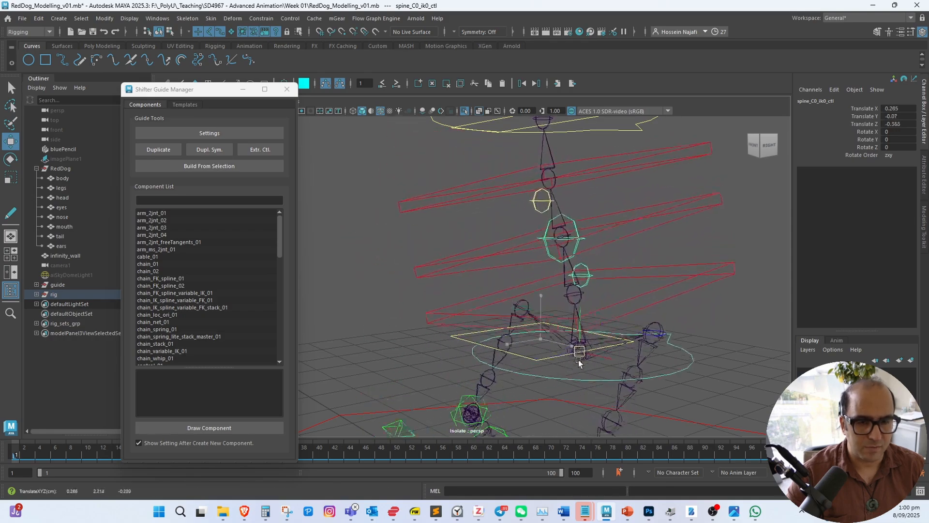
pyautogui.hotkey('ctrl', 'z')
# Test the spine_C0_ik1_ctl control at the upper spine by moving it, and undo the move
pyautogui.keyDown('alt'); pyautogui.moveTo(561, 347); pyautogui.dragTo(556, 376, button='middle'); pyautogui.keyUp('alt')
pyautogui.keyDown('alt'); pyautogui.moveTo(556, 376); pyautogui.dragTo(465, 328, button='right'); pyautogui.keyUp('alt')
pyautogui.keyDown('alt'); pyautogui.moveTo(518, 329); pyautogui.dragTo(516, 369, button='middle'); pyautogui.keyUp('alt')
pyautogui.keyDown('alt'); pyautogui.moveTo(516, 369); pyautogui.dragTo(509, 376); pyautogui.keyUp('alt')
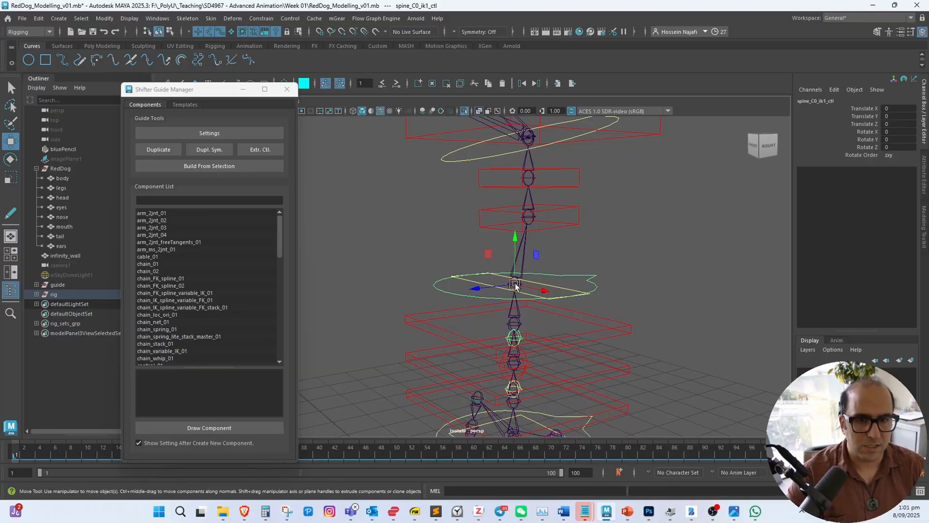
pyautogui.moveTo(515, 286); pyautogui.dragTo(535, 284)
pyautogui.hotkey('ctrl', 'z')
# End the rig isolation so the dog's mesh displays together with the neck and head controls
pyautogui.keyDown('alt'); pyautogui.moveTo(518, 287); pyautogui.dragTo(546, 323, button='middle'); pyautogui.keyUp('alt')
pyautogui.keyDown('alt'); pyautogui.moveTo(545, 323); pyautogui.dragTo(508, 309, button='right'); pyautogui.keyUp('alt')
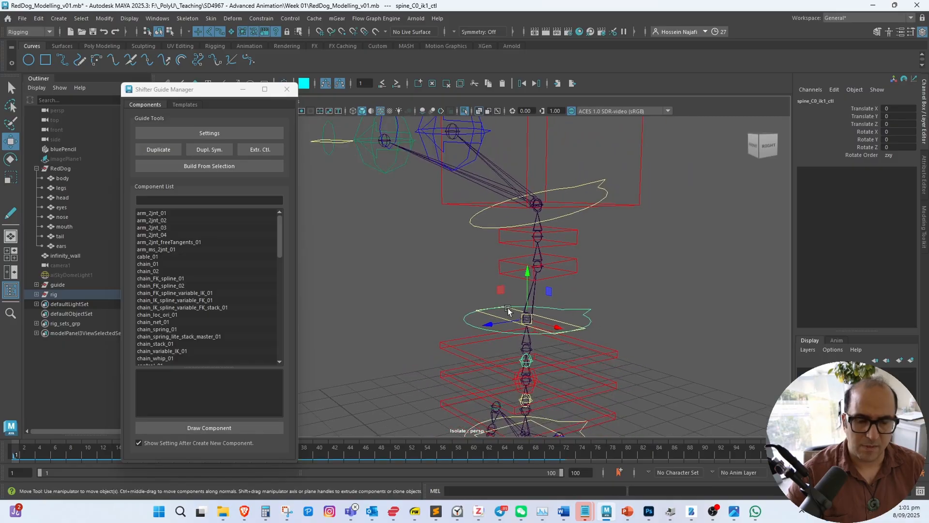
pyautogui.keyDown('alt'); pyautogui.moveTo(507, 309); pyautogui.dragTo(531, 348, button='middle'); pyautogui.keyUp('alt')
pyautogui.click(599, 310)
pyautogui.keyDown('alt'); pyautogui.moveTo(596, 314); pyautogui.dragTo(553, 308); pyautogui.keyUp('alt')
pyautogui.hotkey('ctrl', '1')
# Test the neck_C0_head_ctl head control with the Rotate tool, and undo the rotation
pyautogui.moveTo(611, 252)
pyautogui.keyDown('alt'); pyautogui.mouseDown()
pyautogui.moveTo(601, 249)
pyautogui.moveTo(621, 242)
pyautogui.moveTo(617, 250)
pyautogui.mouseUp(); pyautogui.keyUp('alt')
pyautogui.click(618, 238)
pyautogui.keyDown('alt'); pyautogui.moveTo(617, 251); pyautogui.dragTo(660, 300, button='right'); pyautogui.keyUp('alt')
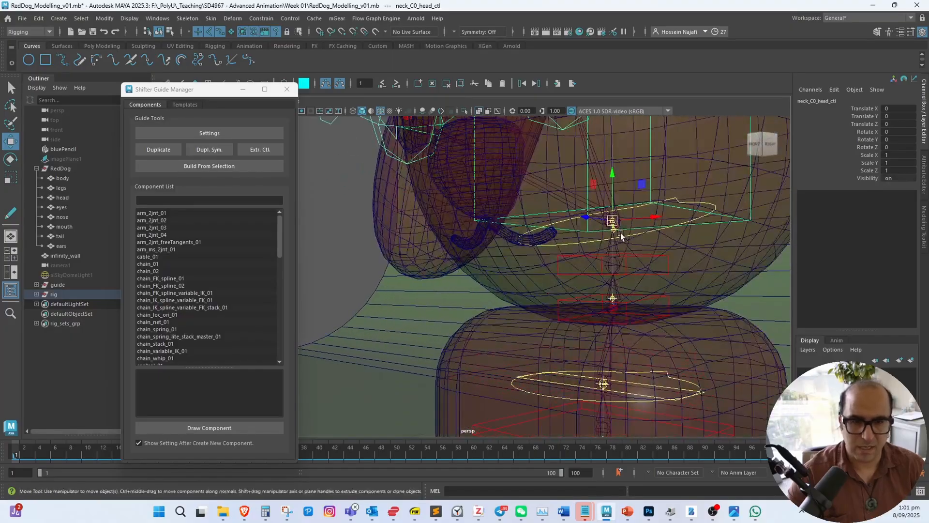
pyautogui.keyDown('alt'); pyautogui.moveTo(620, 233); pyautogui.dragTo(564, 249); pyautogui.keyUp('alt')
pyautogui.press('e')
pyautogui.hotkey('ctrl', 'z')
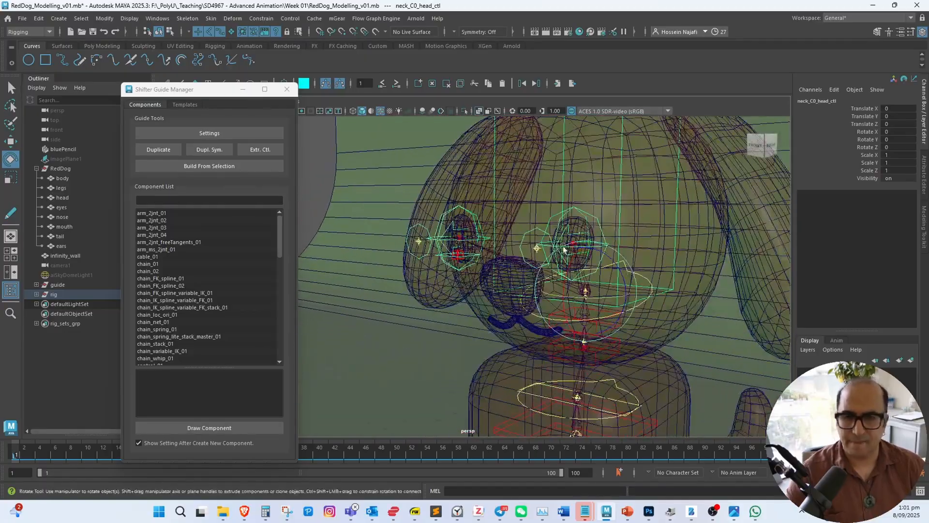
# Delete the built rig group and select the guide
pyautogui.click(77, 294)
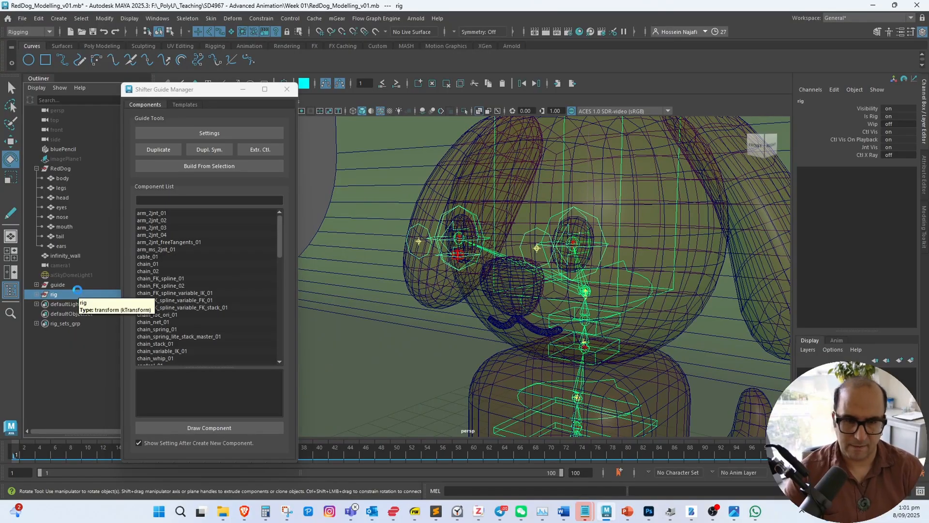
pyautogui.press('Delete')
pyautogui.click(71, 287)
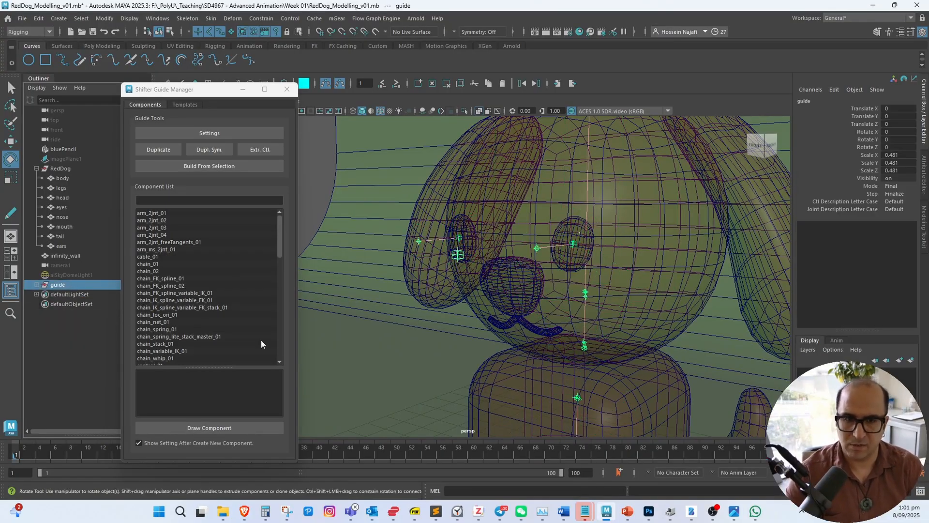
pyautogui.keyDown('alt'); pyautogui.moveTo(458, 306); pyautogui.dragTo(449, 307); pyautogui.keyUp('alt')
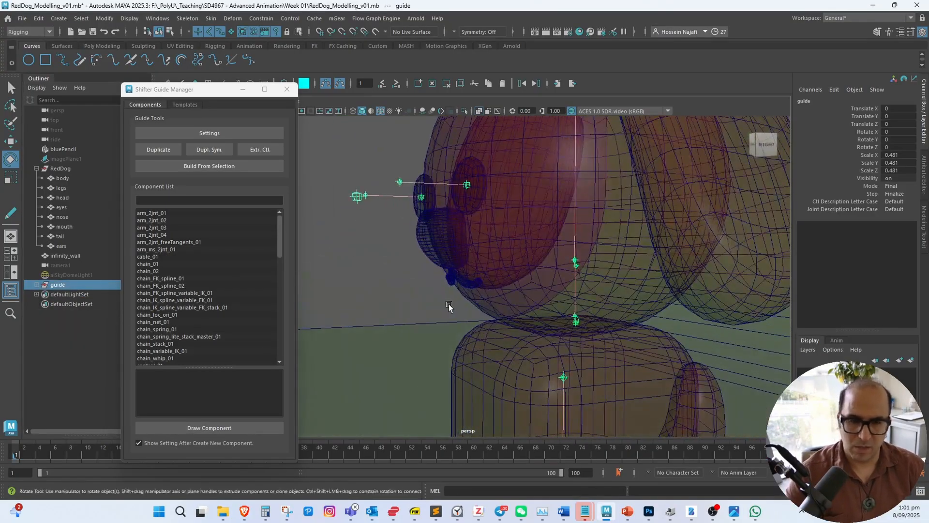
# Try lowering the neck_C0_tan1 guide locator on its own to a Translate Y of about -1.03
pyautogui.click(575, 264)
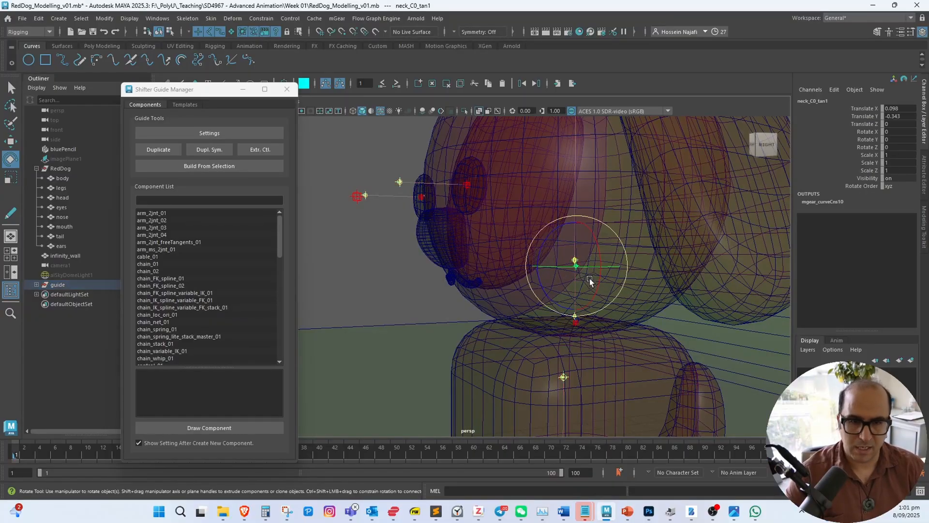
pyautogui.scroll(5, 601, 301)
pyautogui.keyDown('alt'); pyautogui.moveTo(615, 286); pyautogui.dragTo(570, 285); pyautogui.keyUp('alt')
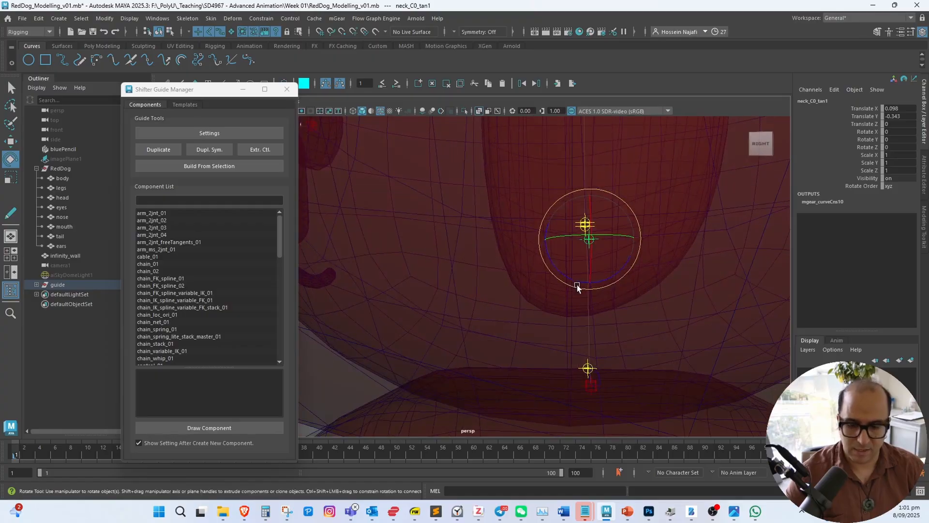
pyautogui.press('w')
pyautogui.moveTo(591, 199); pyautogui.dragTo(591, 221)
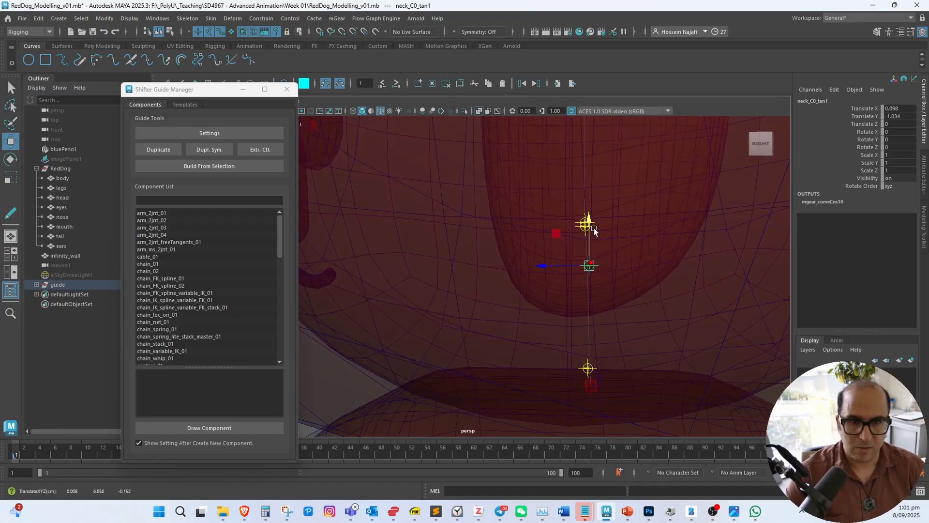
# Lower the neck_C0_neck guide locator to a Translate Y of about 1.08, near the base of the head
pyautogui.click(595, 227)
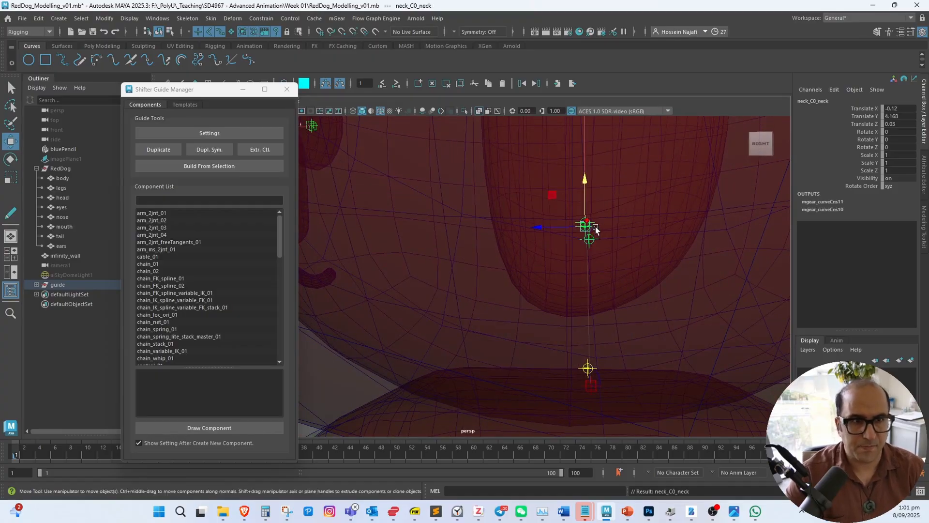
pyautogui.moveTo(584, 176); pyautogui.dragTo(584, 242)
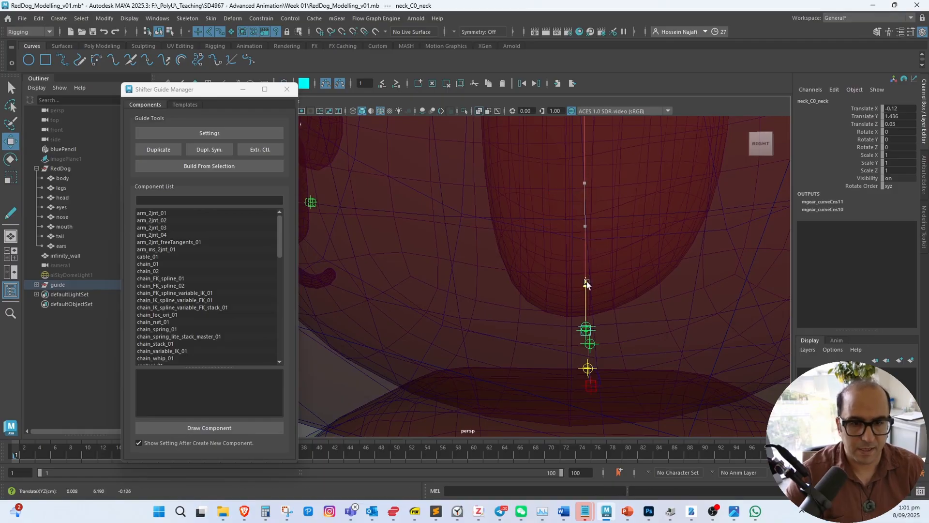
pyautogui.moveTo(588, 291); pyautogui.dragTo(587, 295)
pyautogui.keyDown('alt'); pyautogui.moveTo(593, 358); pyautogui.dragTo(591, 284, button='middle'); pyautogui.keyUp('alt')
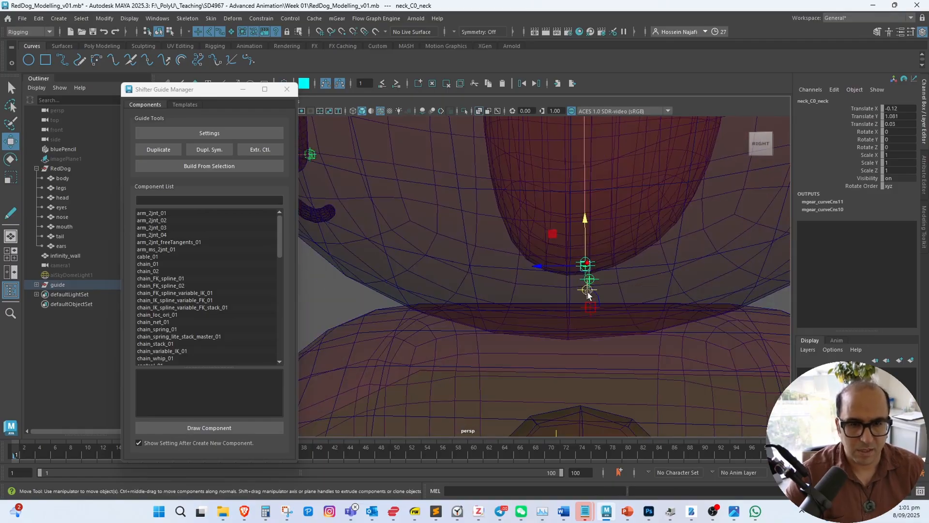
# Lower the neck_C0_tan0 locator to a Translate Y of about 0.31 and shift neck_C0_tan1 slightly forward along the depth axis
pyautogui.click(588, 291)
pyautogui.moveTo(587, 248); pyautogui.dragTo(587, 251)
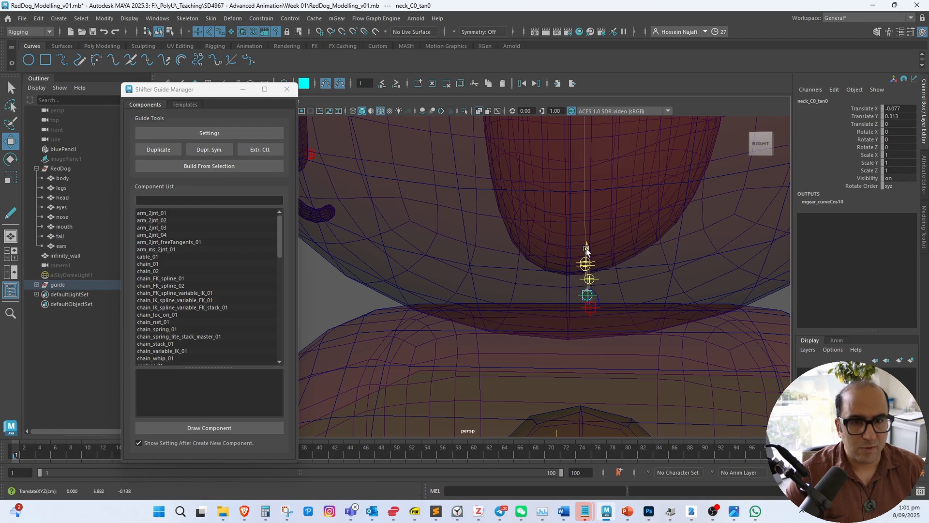
pyautogui.keyDown('alt'); pyautogui.moveTo(570, 274); pyautogui.dragTo(617, 290, button='right'); pyautogui.keyUp('alt')
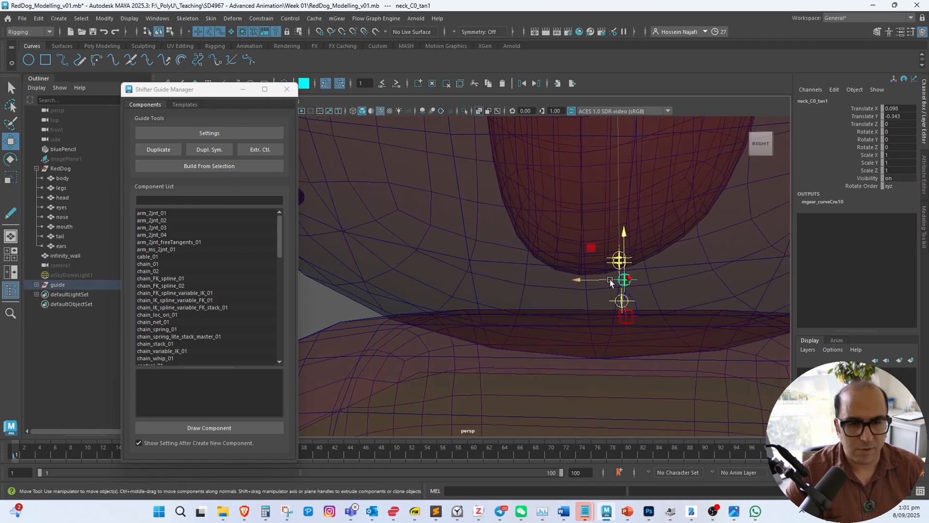
pyautogui.moveTo(611, 283); pyautogui.dragTo(608, 283)
# Lower the neck_C0_root guide into the top of the body, to a Translate X of about 1.74
pyautogui.click(626, 317)
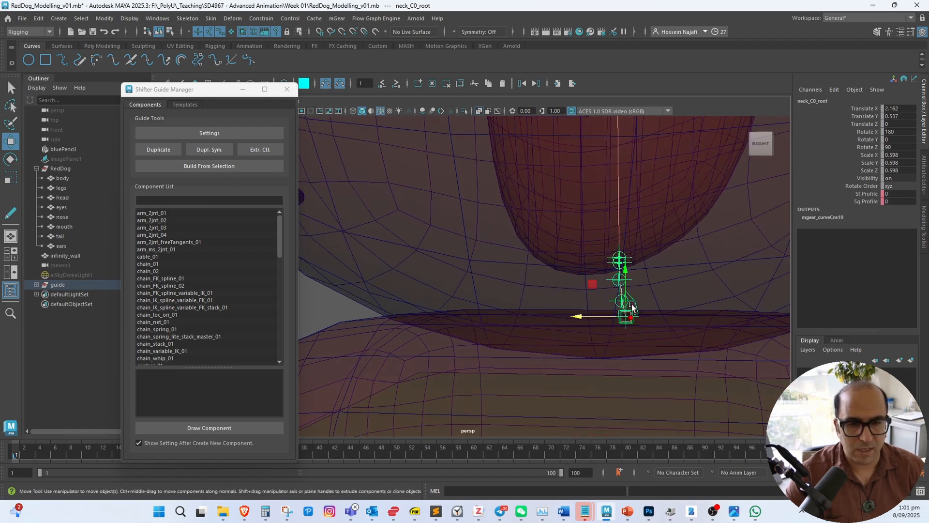
pyautogui.moveTo(626, 273); pyautogui.dragTo(627, 278, button='middle')
pyautogui.moveTo(629, 298); pyautogui.dragTo(629, 305)
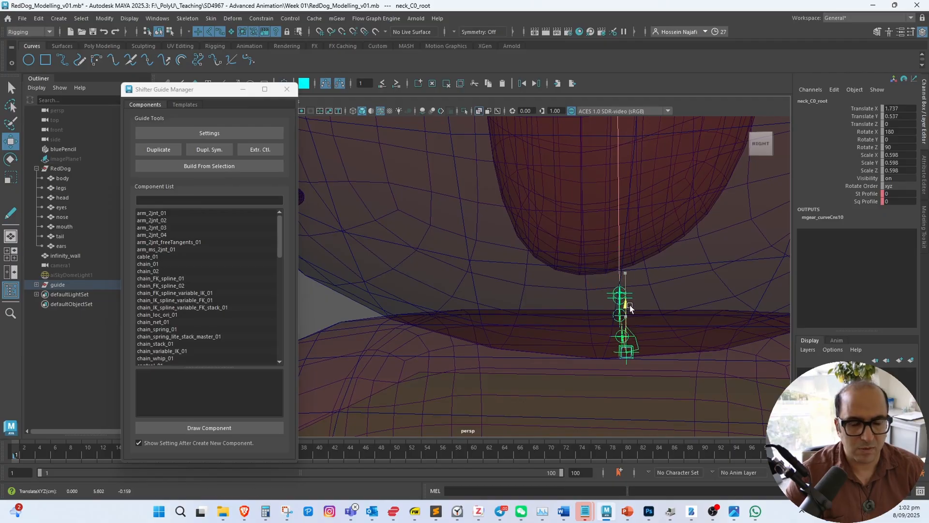
# Select both eye guides together with eyeslook_C0_root and raise them to eye height, with eyeslook_C0_root at Translate Y about 7.48
pyautogui.scroll(-4, 512, 263)
pyautogui.keyDown('alt'); pyautogui.moveTo(512, 263); pyautogui.dragTo(551, 370, button='middle'); pyautogui.keyUp('alt')
pyautogui.keyDown('alt'); pyautogui.moveTo(550, 370); pyautogui.dragTo(502, 355); pyautogui.keyUp('alt')
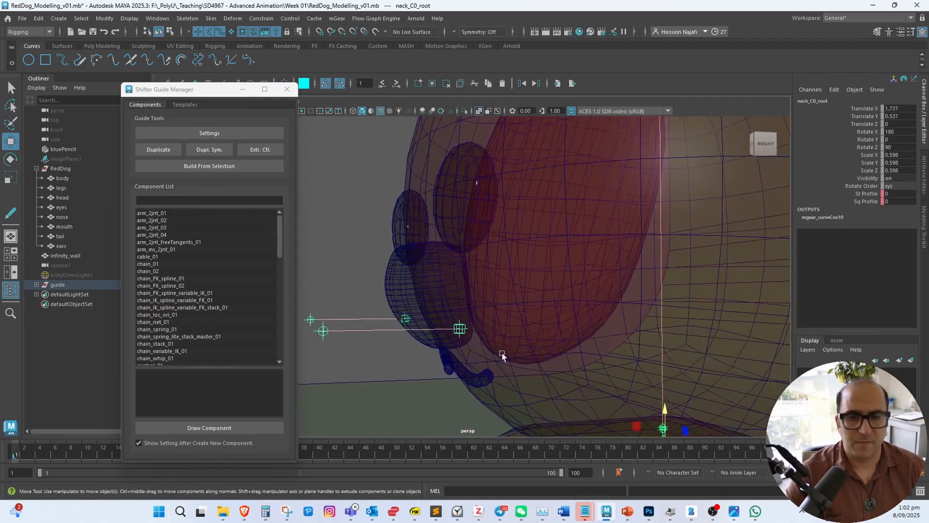
pyautogui.click(463, 330)
pyautogui.keyDown('shift'); pyautogui.click(406, 317); pyautogui.keyUp('shift')
pyautogui.keyDown('alt'); pyautogui.moveTo(530, 301); pyautogui.dragTo(580, 294); pyautogui.keyUp('alt')
pyautogui.keyDown('shift'); pyautogui.click(462, 338); pyautogui.keyUp('shift')
pyautogui.keyDown('alt'); pyautogui.moveTo(525, 317); pyautogui.dragTo(495, 319); pyautogui.keyUp('alt')
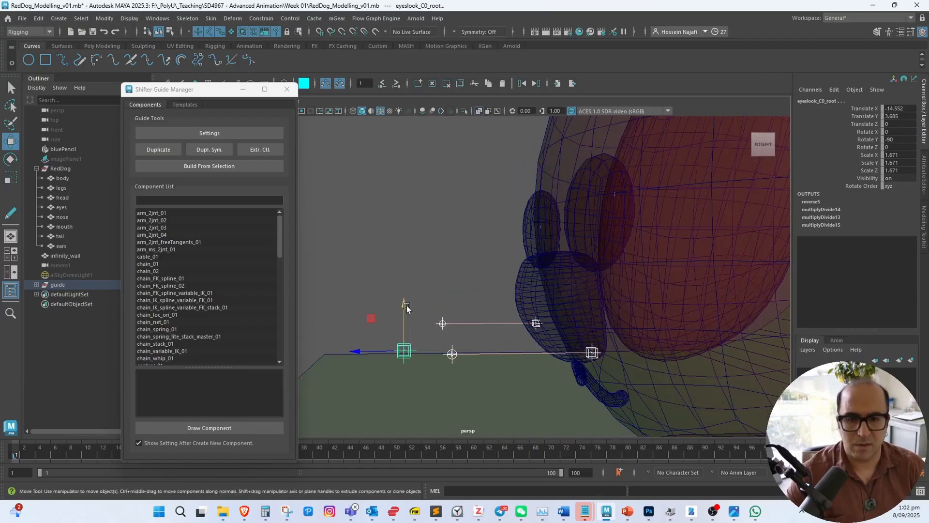
pyautogui.moveTo(407, 306); pyautogui.dragTo(412, 189)
pyautogui.keyDown('alt'); pyautogui.moveTo(418, 232); pyautogui.dragTo(589, 181); pyautogui.keyUp('alt')
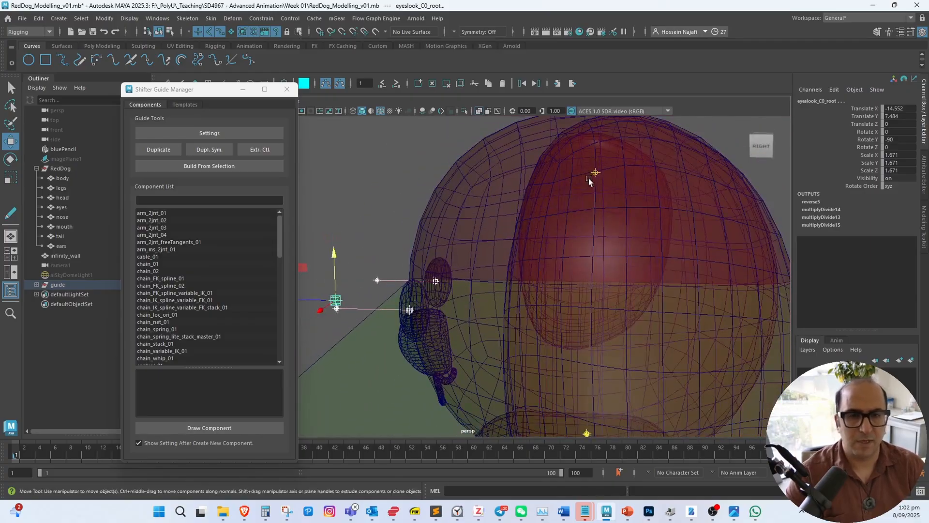
# Delete the foot_L0_1_loc locator and its child at the front of the left foot guide
pyautogui.click(595, 173)
pyautogui.keyDown('alt'); pyautogui.moveTo(579, 174); pyautogui.dragTo(581, 146, button='middle'); pyautogui.keyUp('alt')
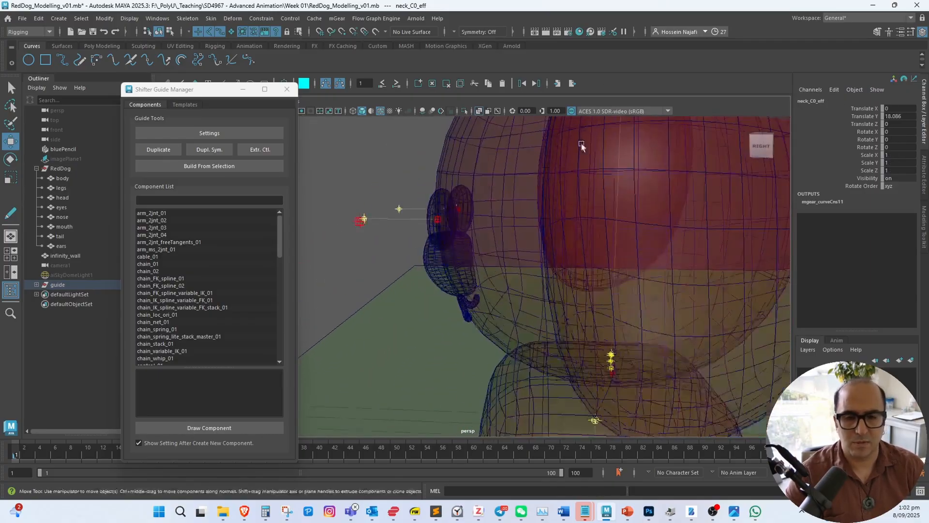
pyautogui.keyDown('alt'); pyautogui.moveTo(581, 145); pyautogui.dragTo(479, 306, button='right'); pyautogui.keyUp('alt')
pyautogui.keyDown('alt'); pyautogui.moveTo(479, 306); pyautogui.dragTo(516, 208, button='middle'); pyautogui.keyUp('alt')
pyautogui.keyDown('alt'); pyautogui.moveTo(515, 278); pyautogui.dragTo(546, 285); pyautogui.keyUp('alt')
pyautogui.keyDown('alt'); pyautogui.moveTo(546, 285); pyautogui.dragTo(525, 247, button='middle'); pyautogui.keyUp('alt')
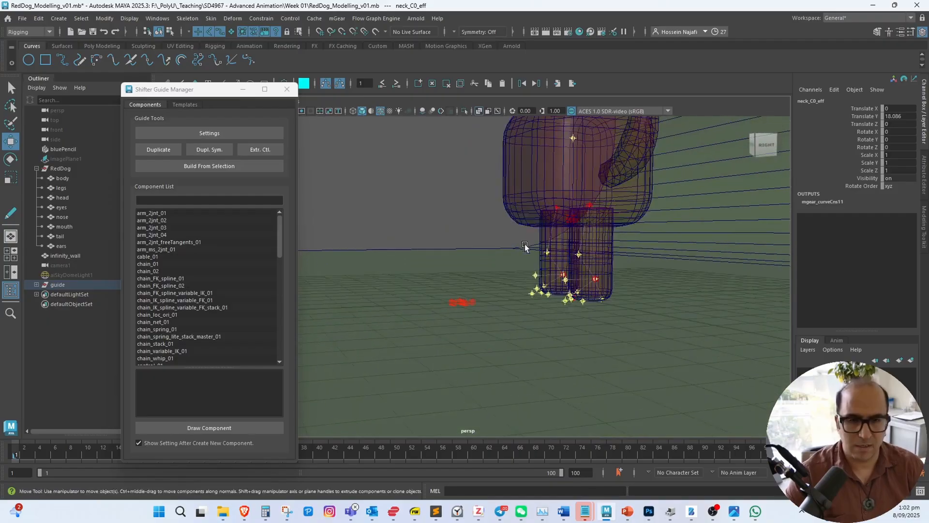
pyautogui.keyDown('alt'); pyautogui.moveTo(525, 247); pyautogui.dragTo(629, 330, button='right'); pyautogui.keyUp('alt')
pyautogui.keyDown('alt'); pyautogui.moveTo(629, 329); pyautogui.dragTo(610, 321, button='middle'); pyautogui.keyUp('alt')
pyautogui.keyDown('alt'); pyautogui.moveTo(610, 321); pyautogui.dragTo(644, 334, button='right'); pyautogui.keyUp('alt')
pyautogui.keyDown('alt'); pyautogui.moveTo(581, 324); pyautogui.dragTo(577, 323, button='middle'); pyautogui.keyUp('alt')
pyautogui.moveTo(577, 324)
pyautogui.keyDown('alt'); pyautogui.mouseDown()
pyautogui.moveTo(556, 332)
pyautogui.moveTo(588, 353)
pyautogui.moveTo(570, 344)
pyautogui.moveTo(572, 322)
pyautogui.mouseUp(); pyautogui.keyUp('alt')
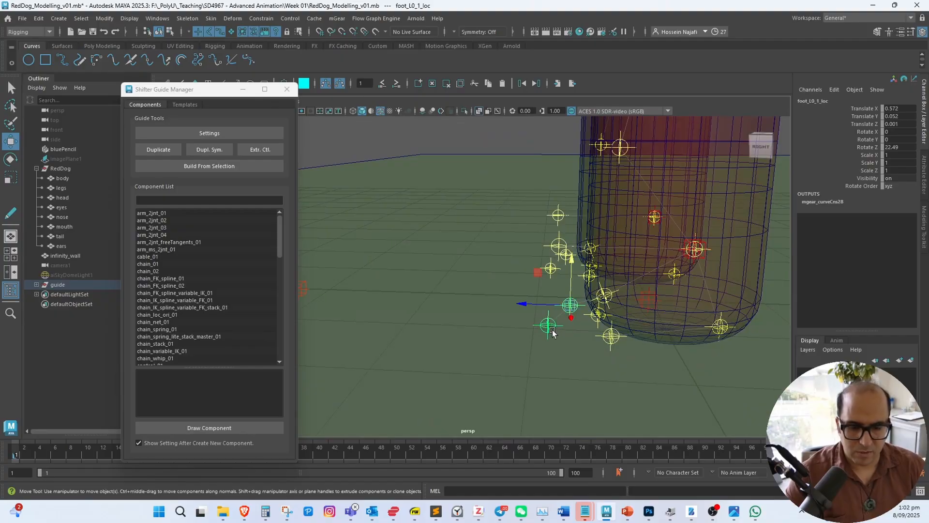
pyautogui.press('Delete')
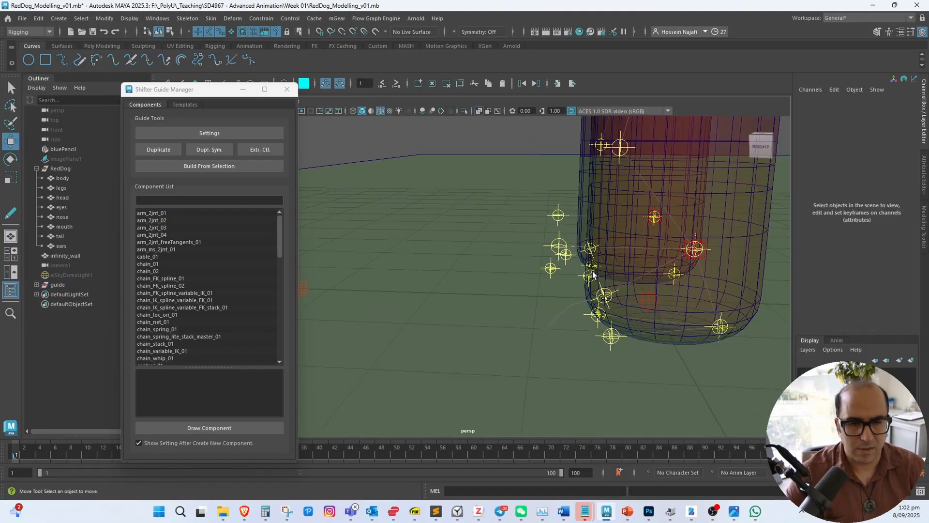
# Undo the deletion of the foot_L0_1_loc locator and its child
pyautogui.hotkey('ctrl', 'z')
pyautogui.keyDown('alt'); pyautogui.moveTo(588, 323); pyautogui.dragTo(629, 286); pyautogui.keyUp('alt')
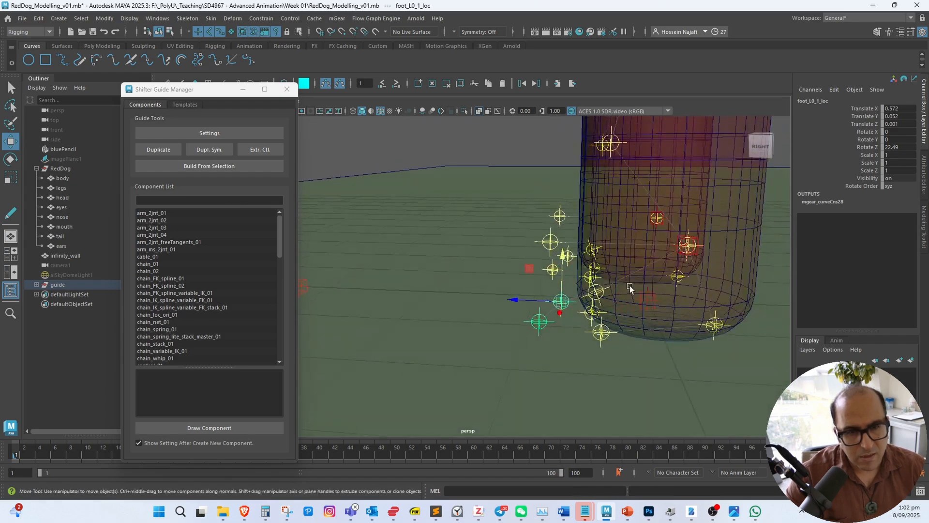
# Try to move the foot_L0_root guide backwards, away from the leg_L0_ankle locator
pyautogui.click(690, 254)
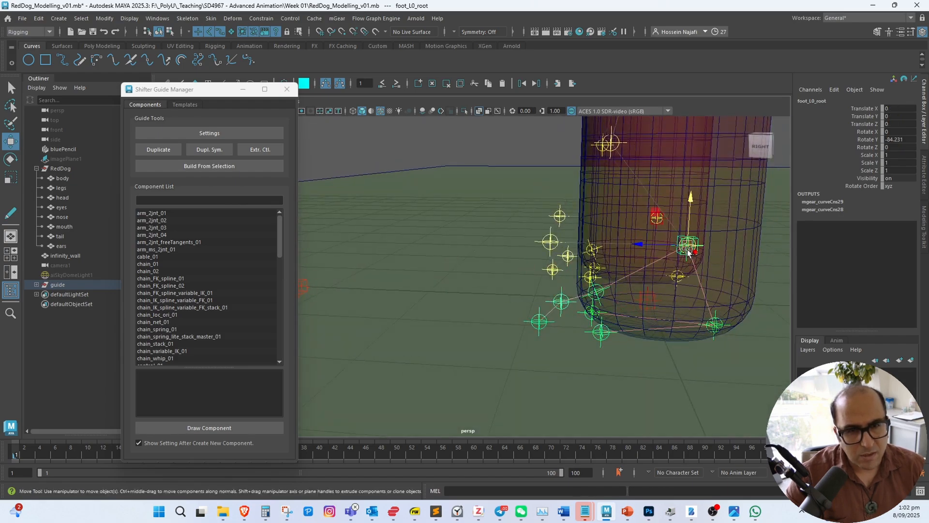
pyautogui.moveTo(689, 255); pyautogui.dragTo(766, 255)
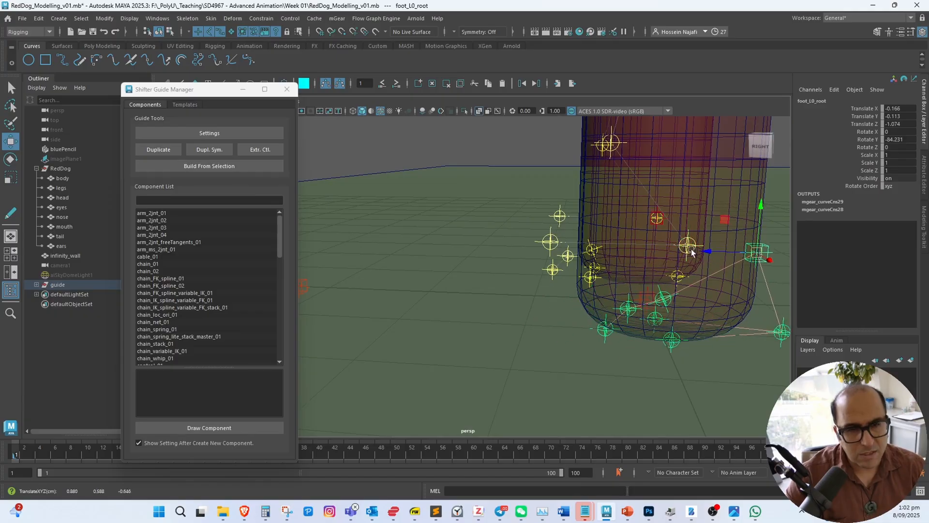
pyautogui.keyDown('alt'); pyautogui.moveTo(764, 275); pyautogui.dragTo(598, 258, button='middle'); pyautogui.keyUp('alt')
pyautogui.moveTo(596, 235)
pyautogui.mouseDown()
pyautogui.moveTo(633, 217)
pyautogui.moveTo(673, 221)
pyautogui.moveTo(633, 237)
pyautogui.moveTo(654, 246)
pyautogui.moveTo(605, 247)
pyautogui.mouseUp()
pyautogui.click(596, 237)
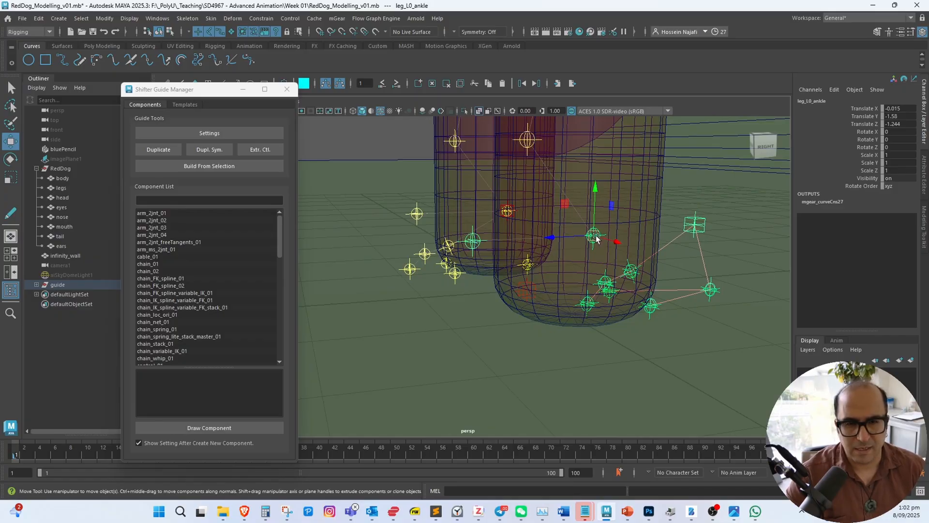
pyautogui.hotkey('ctrl', 'z')
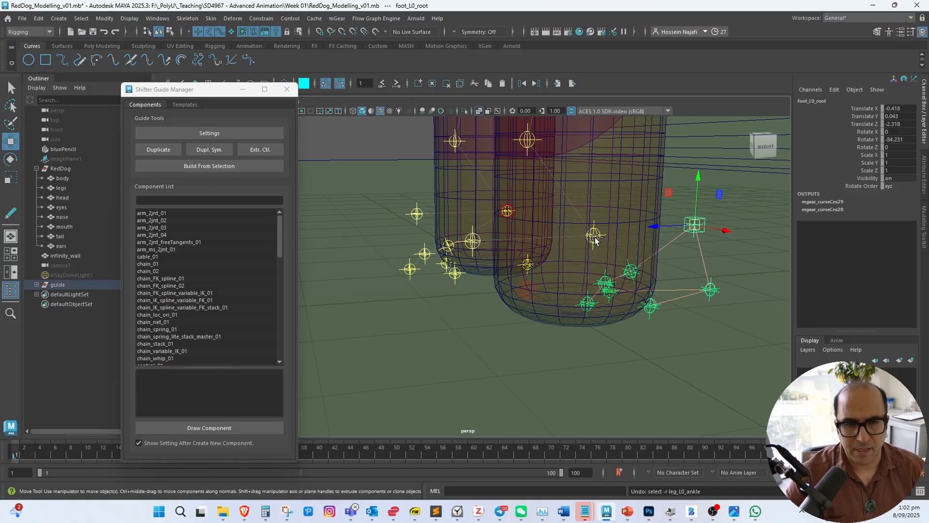
pyautogui.hotkey('ctrl', 'z')
pyautogui.hotkey('ctrl', 'z')
pyautogui.keyDown('alt'); pyautogui.moveTo(598, 240); pyautogui.dragTo(613, 269); pyautogui.keyUp('alt')
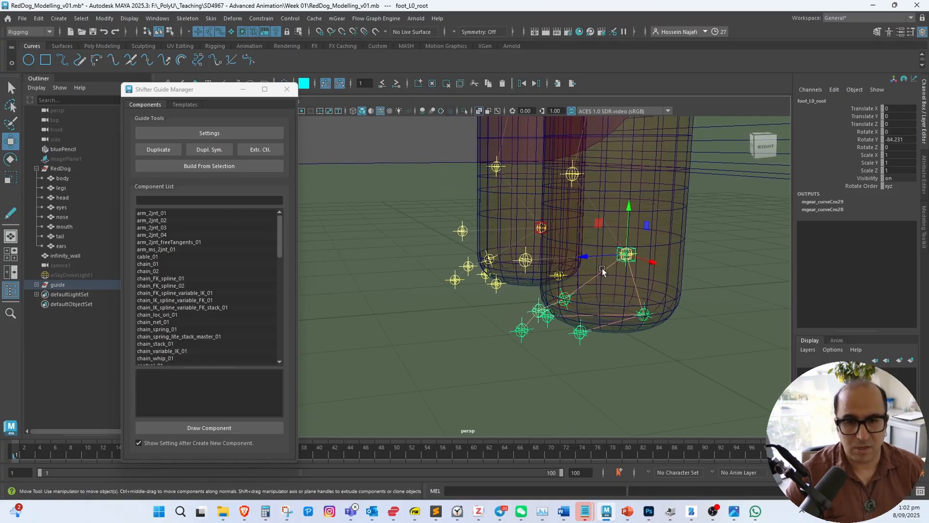
# Delete the whole left foot guide by removing foot_L0_root at the left ankle
pyautogui.click(594, 274)
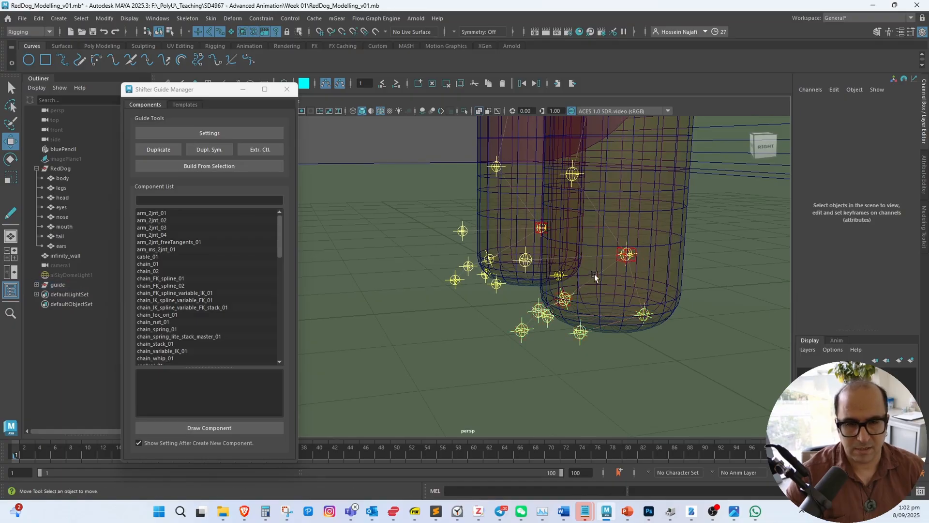
pyautogui.click(628, 261)
pyautogui.click(632, 261)
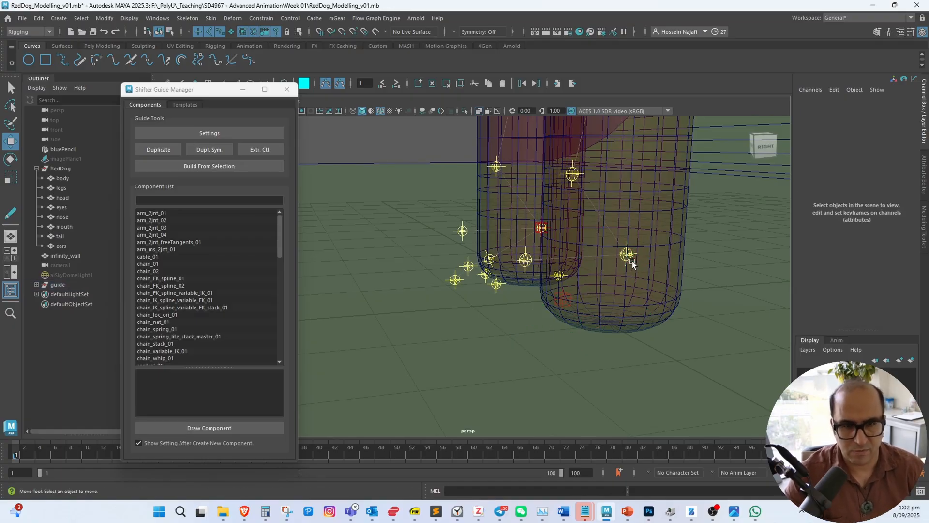
# Lower the leg_L0_ankle locator to the bottom of the left leg, at a Translate Y of about -2.72
pyautogui.click(627, 254)
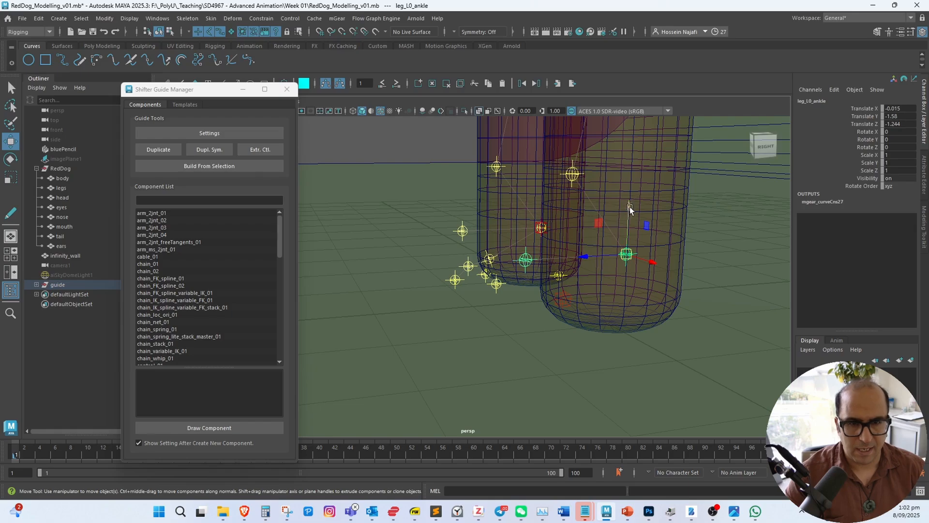
pyautogui.moveTo(629, 207); pyautogui.dragTo(631, 250)
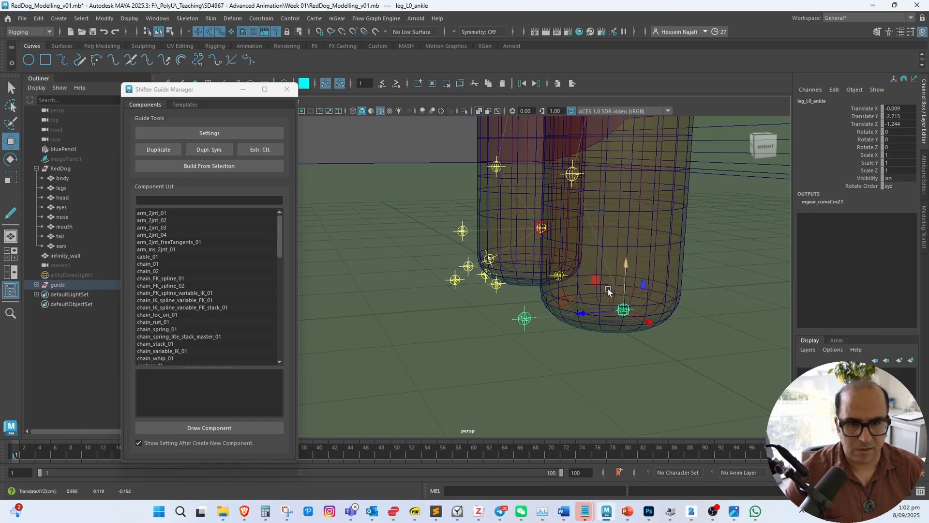
pyautogui.keyDown('alt'); pyautogui.moveTo(609, 290); pyautogui.dragTo(499, 333); pyautogui.keyUp('alt')
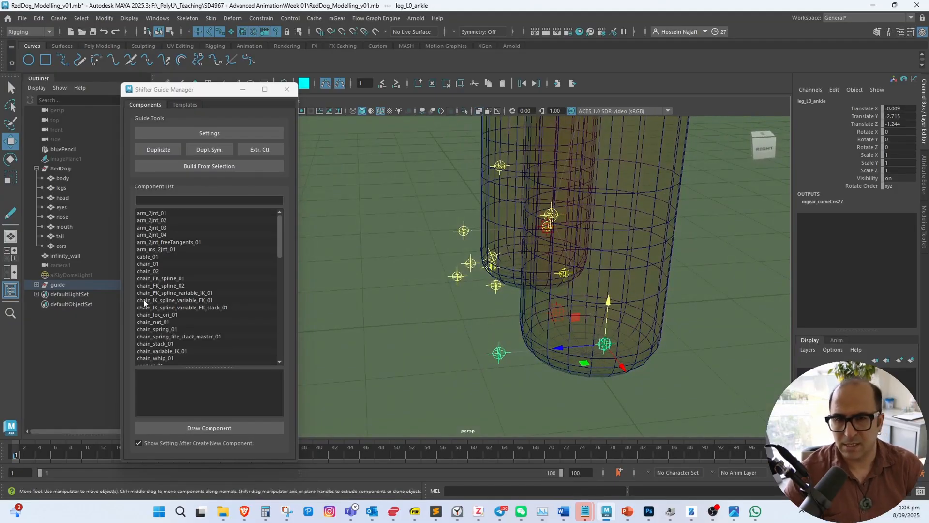
pyautogui.keyDown('alt'); pyautogui.moveTo(347, 277); pyautogui.dragTo(478, 269); pyautogui.keyUp('alt')
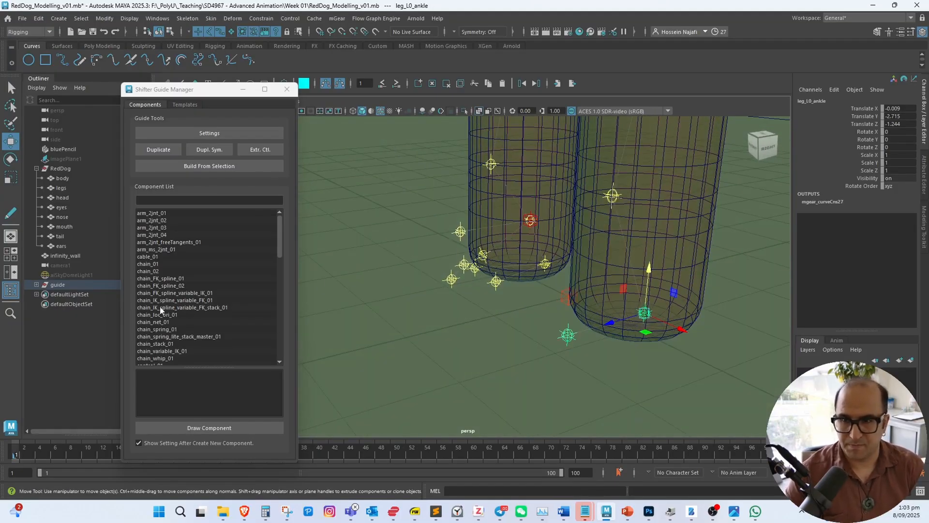
# Build the rig from the selected guide and isolate the resulting rig group in the viewport
pyautogui.click(86, 285)
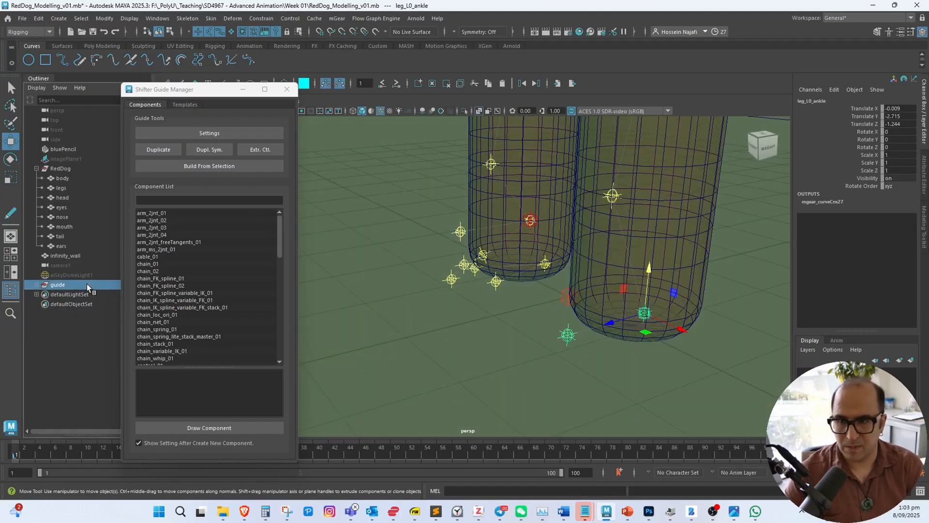
pyautogui.click(214, 167)
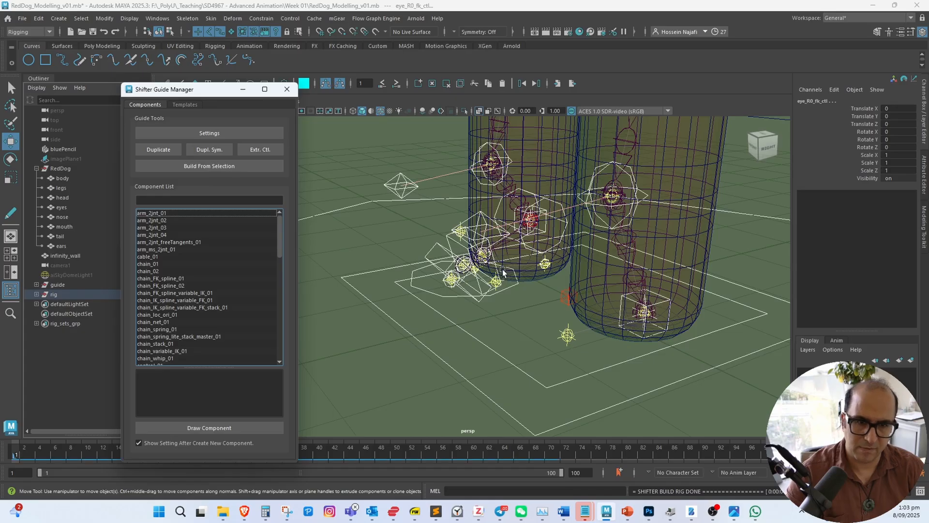
pyautogui.scroll(-6, 498, 270)
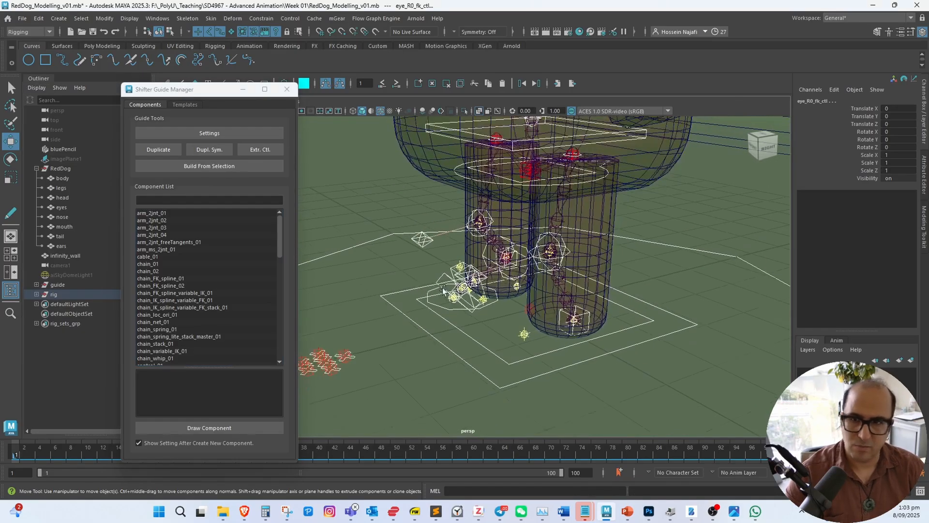
pyautogui.click(111, 295)
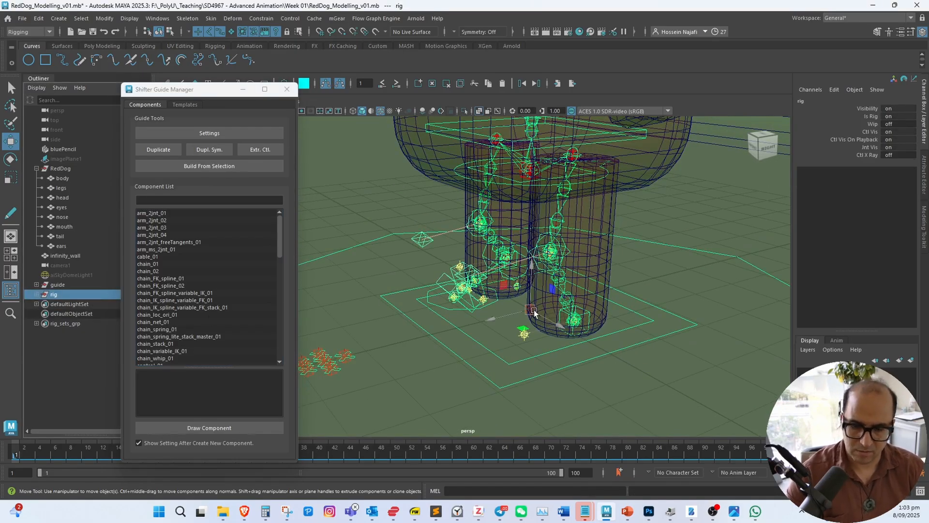
pyautogui.hotkey('ctrl', '1')
pyautogui.moveTo(534, 310)
pyautogui.keyDown('alt'); pyautogui.mouseDown()
pyautogui.moveTo(542, 309)
pyautogui.moveTo(515, 299)
pyautogui.moveTo(543, 316)
pyautogui.moveTo(512, 292)
pyautogui.moveTo(440, 310)
pyautogui.moveTo(476, 292)
pyautogui.moveTo(618, 324)
pyautogui.moveTo(481, 323)
pyautogui.moveTo(541, 295)
pyautogui.mouseUp(); pyautogui.keyUp('alt')
# Test the left leg's leg_L0_ik_ctl control, then undo the changes
pyautogui.click(549, 324)
pyautogui.hotkey('ctrl', 'z')
pyautogui.hotkey('ctrl', 'z')
pyautogui.hotkey('ctrl', 'z')
pyautogui.hotkey('ctrl', 'z')
pyautogui.keyDown('alt'); pyautogui.moveTo(542, 295); pyautogui.dragTo(586, 343, button='right'); pyautogui.keyUp('alt')
pyautogui.keyDown('alt'); pyautogui.moveTo(585, 342); pyautogui.dragTo(524, 315); pyautogui.keyUp('alt')
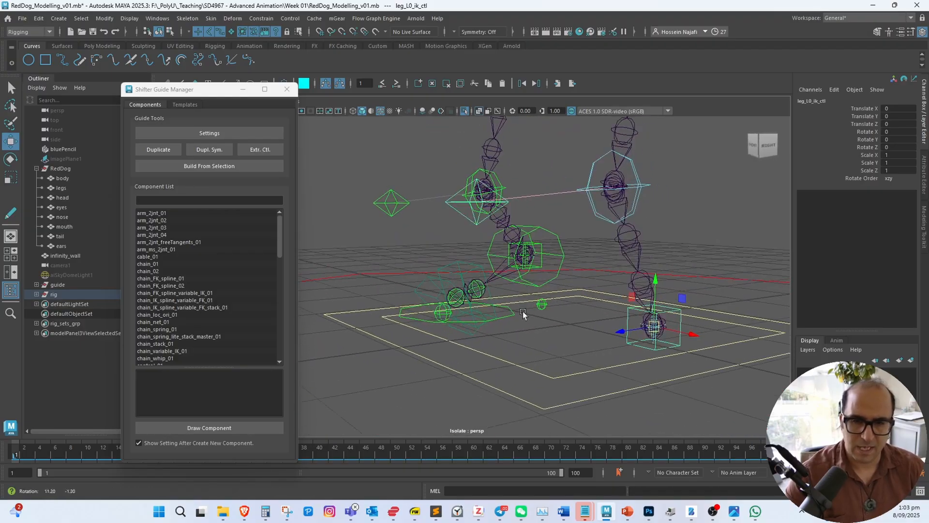
# Test-move the right leg's leg_R0_ik_ctl control and undo the movement
pyautogui.click(541, 266)
pyautogui.keyDown('alt'); pyautogui.moveTo(541, 266); pyautogui.dragTo(524, 272); pyautogui.keyUp('alt')
pyautogui.moveTo(536, 257); pyautogui.dragTo(511, 238)
pyautogui.hotkey('ctrl', 'z')
pyautogui.hotkey('ctrl', 'z')
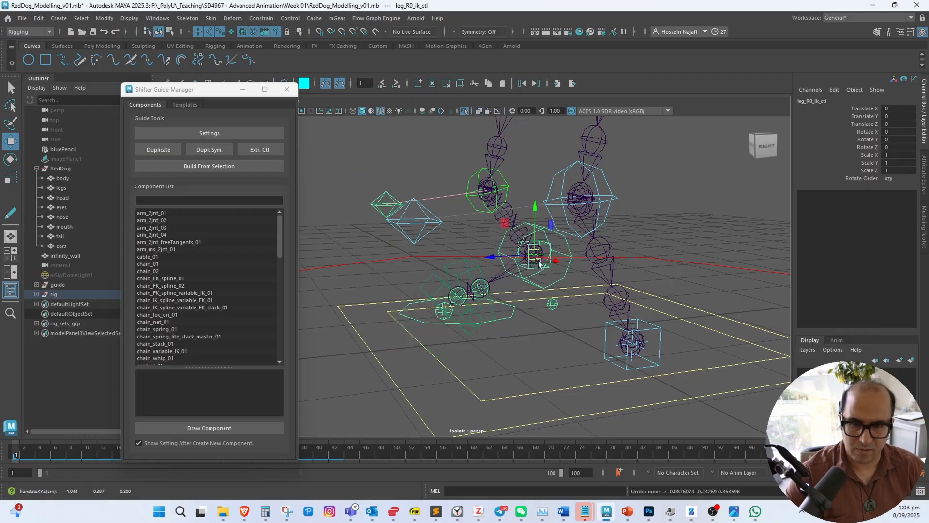
# Test-rotate the foot_R0_roll_ctl control around the right ankle and undo the rotation
pyautogui.click(565, 278)
pyautogui.press('e')
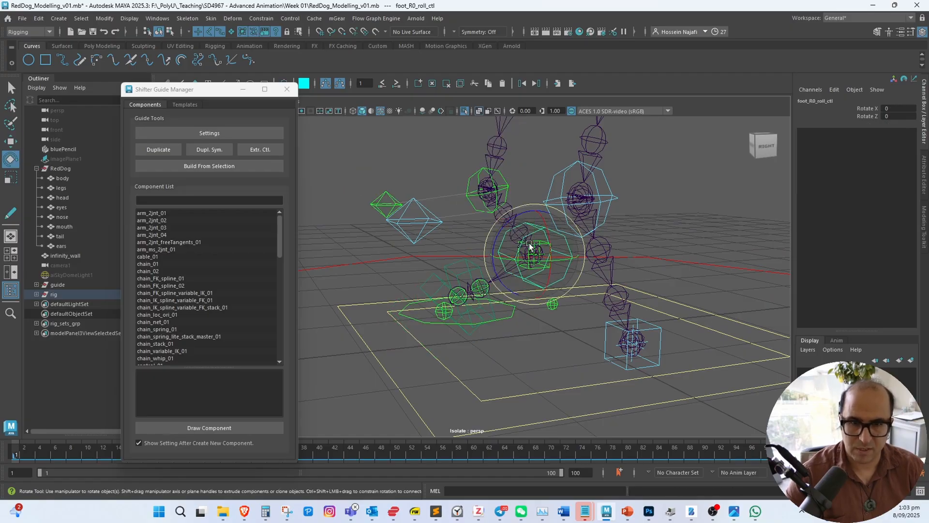
pyautogui.moveTo(513, 217); pyautogui.dragTo(506, 241)
pyautogui.hotkey('ctrl', 'z')
# Test-rotate the foot_R0_tip_ctl control at the front of the right foot and undo the rotation
pyautogui.keyDown('alt'); pyautogui.moveTo(496, 262); pyautogui.dragTo(524, 331, button='right'); pyautogui.keyUp('alt')
pyautogui.click(524, 328)
pyautogui.click(527, 334)
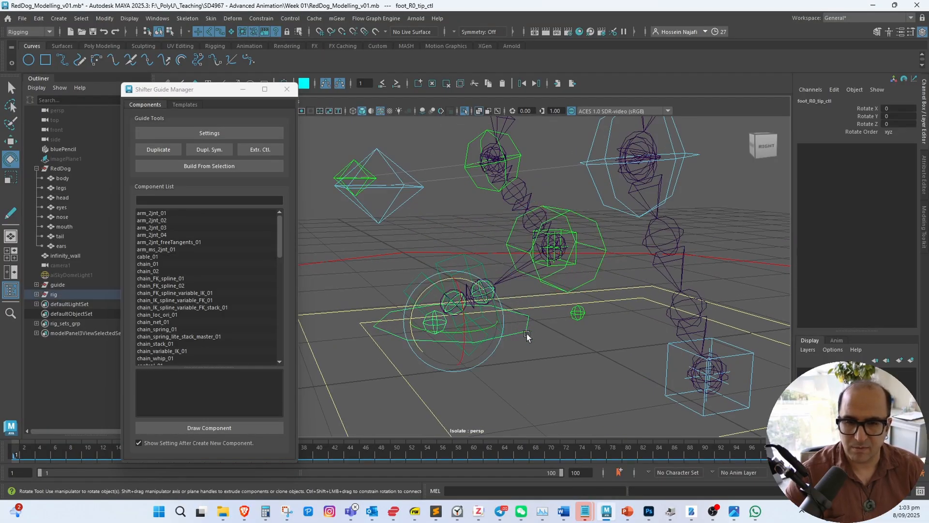
pyautogui.moveTo(481, 304); pyautogui.dragTo(470, 310)
pyautogui.hotkey('ctrl', 'z')
# Test-rotate the foot_R0_fk0_ctl control on the right foot and undo the rotation
pyautogui.click(479, 268)
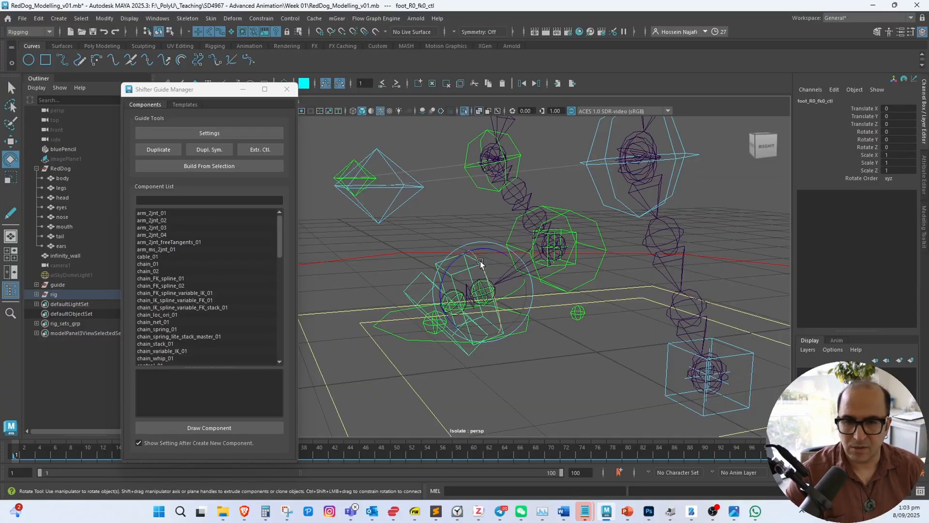
pyautogui.moveTo(461, 255)
pyautogui.mouseDown()
pyautogui.moveTo(455, 262)
pyautogui.moveTo(478, 250)
pyautogui.mouseUp()
pyautogui.hotkey('ctrl', 'z')
pyautogui.keyDown('alt'); pyautogui.moveTo(532, 304); pyautogui.dragTo(380, 295, button='right'); pyautogui.keyUp('alt')
pyautogui.keyDown('alt'); pyautogui.moveTo(380, 296); pyautogui.dragTo(472, 281); pyautogui.keyUp('alt')
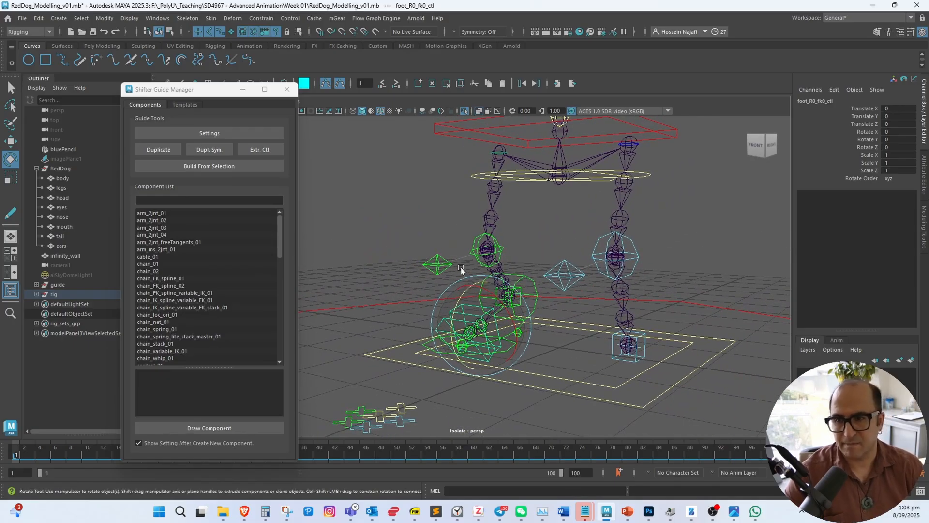
# Delete the generated rig group and turn off viewport isolation to show the model and guide again
pyautogui.click(81, 293)
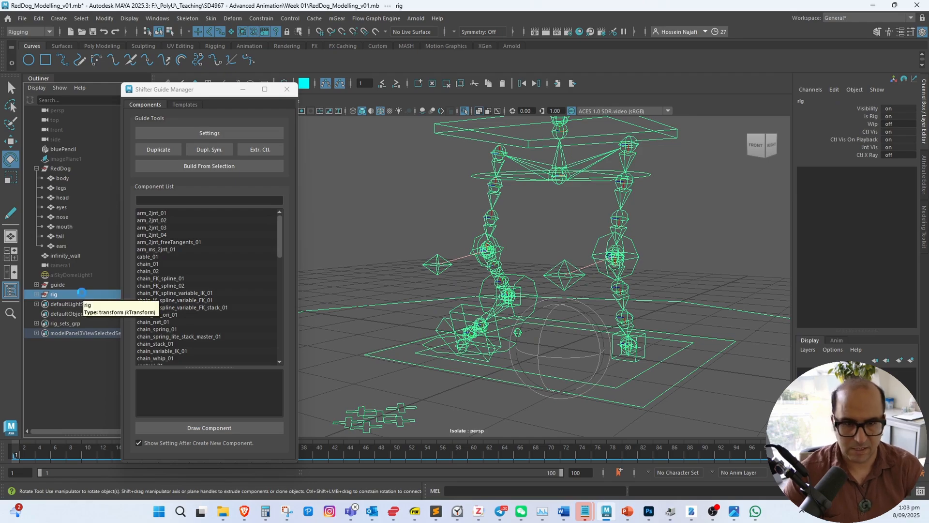
pyautogui.press('Delete')
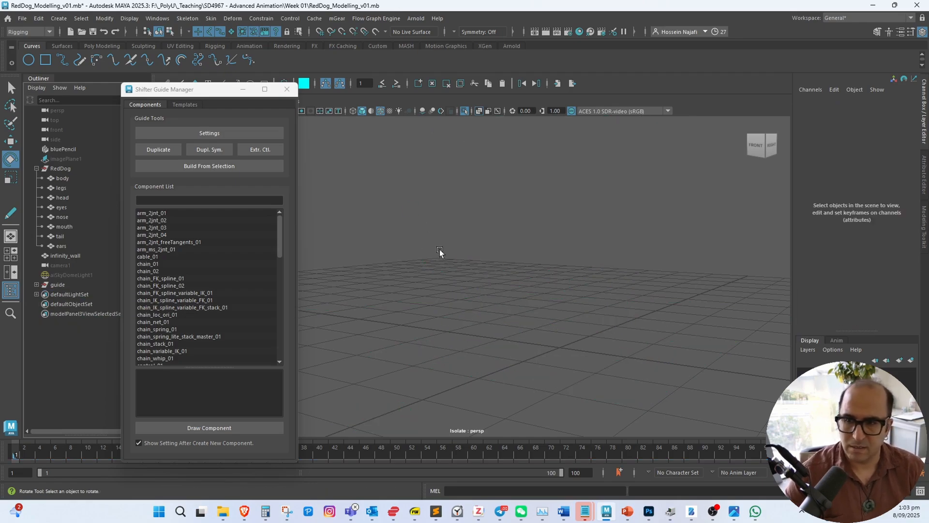
pyautogui.hotkey('ctrl', '1')
pyautogui.keyDown('alt'); pyautogui.moveTo(539, 278); pyautogui.dragTo(532, 296); pyautogui.keyUp('alt')
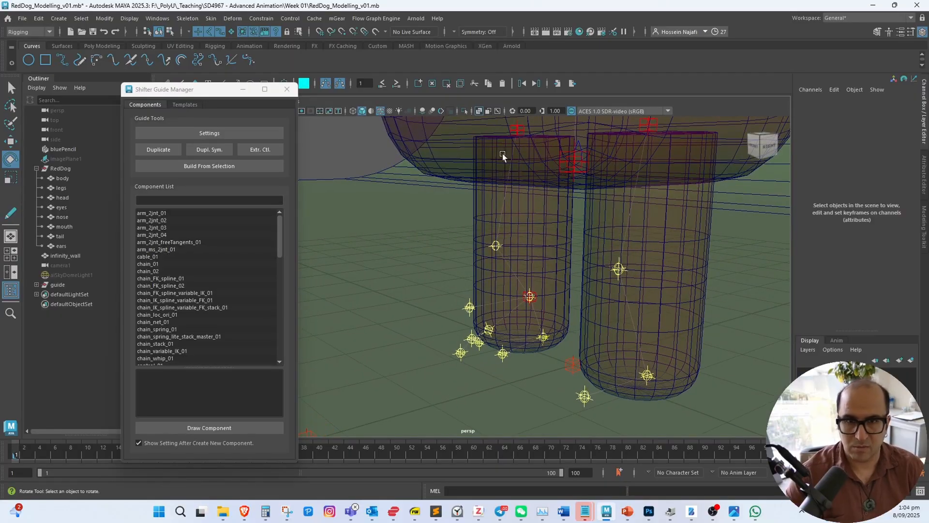
# Replace the old right leg and foot guide with a symmetrical duplicate of leg_L0_root
pyautogui.click(518, 130)
pyautogui.press('Delete')
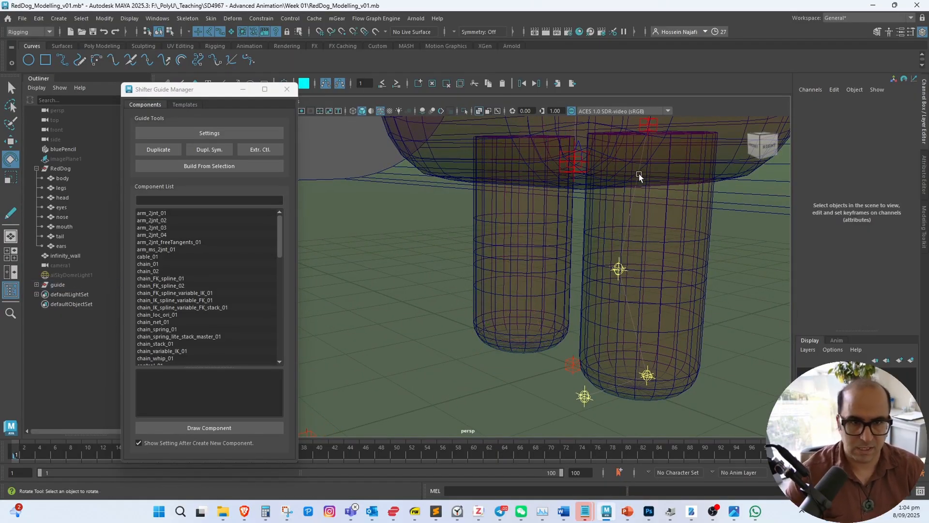
pyautogui.click(650, 126)
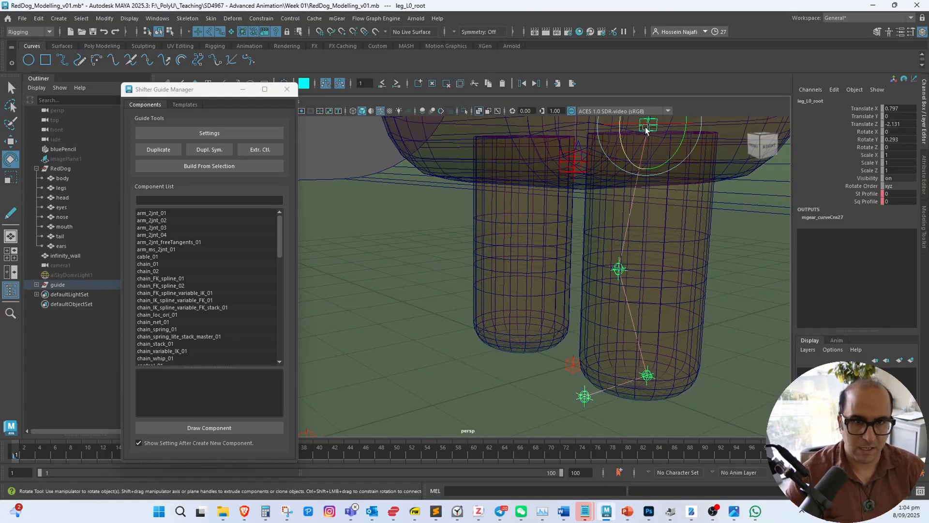
pyautogui.click(208, 150)
pyautogui.press('f')
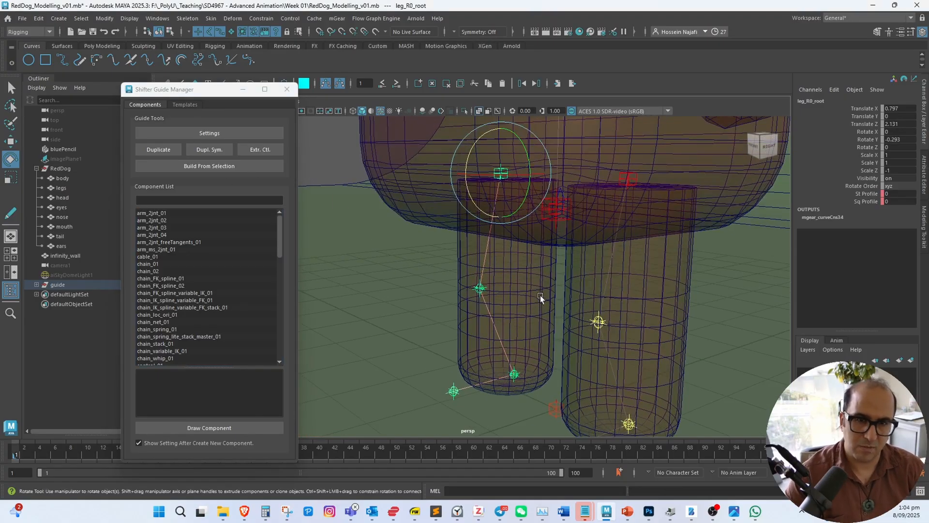
# Examine the mirrored leg guides against the dog's legs and body from several angles
pyautogui.keyDown('alt'); pyautogui.moveTo(564, 304); pyautogui.dragTo(468, 241, button='right'); pyautogui.keyUp('alt')
pyautogui.keyDown('alt'); pyautogui.moveTo(518, 270); pyautogui.dragTo(537, 267); pyautogui.keyUp('alt')
pyautogui.keyDown('alt'); pyautogui.moveTo(537, 263); pyautogui.dragTo(516, 334, button='middle'); pyautogui.keyUp('alt')
pyautogui.keyDown('alt'); pyautogui.moveTo(516, 332); pyautogui.dragTo(519, 292); pyautogui.keyUp('alt')
pyautogui.keyDown('alt'); pyautogui.moveTo(548, 241); pyautogui.dragTo(521, 314, button='middle'); pyautogui.keyUp('alt')
pyautogui.keyDown('alt'); pyautogui.moveTo(554, 271); pyautogui.dragTo(470, 282, button='right'); pyautogui.keyUp('alt')
pyautogui.keyDown('alt'); pyautogui.moveTo(520, 287); pyautogui.dragTo(623, 215, button='middle'); pyautogui.keyUp('alt')
pyautogui.keyDown('alt'); pyautogui.moveTo(571, 267); pyautogui.dragTo(518, 303); pyautogui.keyUp('alt')
# Move the spineUI_C0_root guide behind the body, to a Translate Y of about 7.01 and Translate Z of about -5.27
pyautogui.keyDown('alt'); pyautogui.moveTo(519, 303); pyautogui.dragTo(492, 328, button='right'); pyautogui.keyUp('alt')
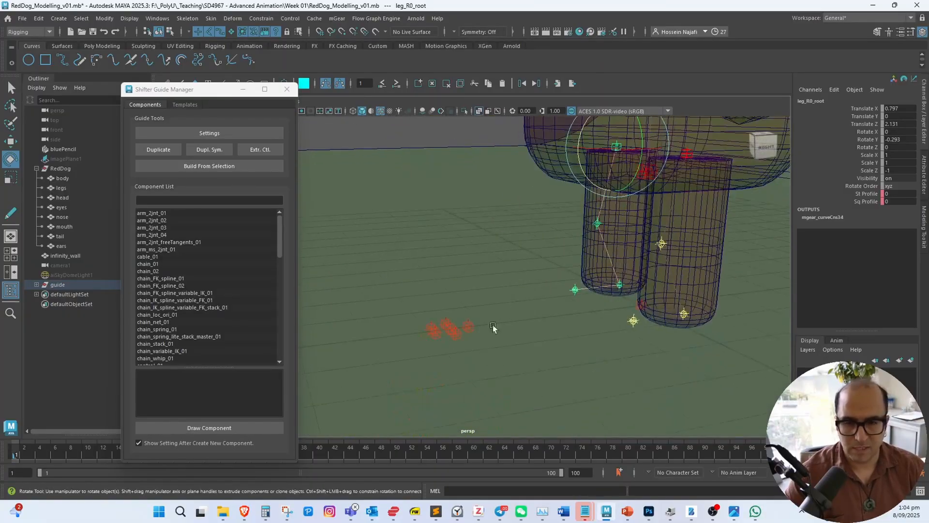
pyautogui.keyDown('alt'); pyautogui.moveTo(492, 328); pyautogui.dragTo(486, 344); pyautogui.keyUp('alt')
pyautogui.click(467, 352)
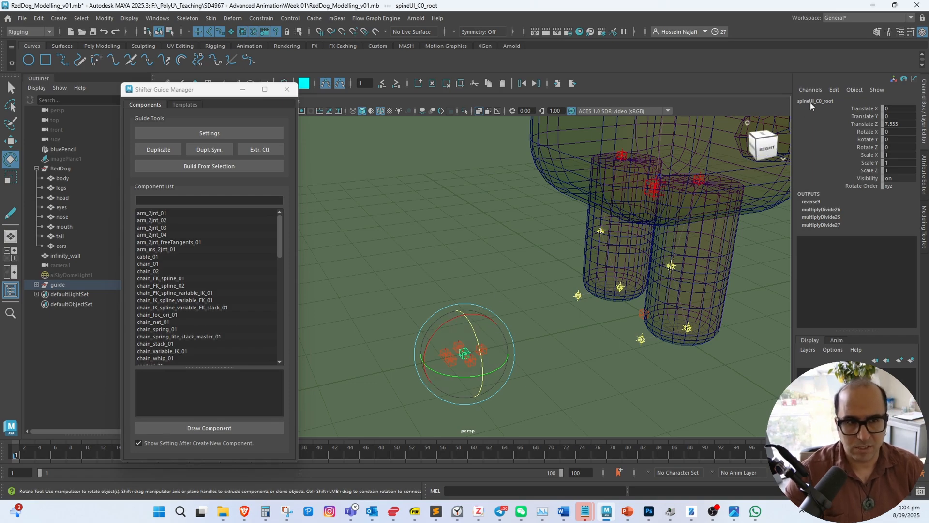
pyautogui.press('w')
pyautogui.keyDown('alt'); pyautogui.moveTo(511, 333); pyautogui.dragTo(477, 339); pyautogui.keyUp('alt')
pyautogui.keyDown('alt'); pyautogui.moveTo(386, 258); pyautogui.dragTo(384, 363, button='middle'); pyautogui.keyUp('alt')
pyautogui.scroll(-2, 383, 358)
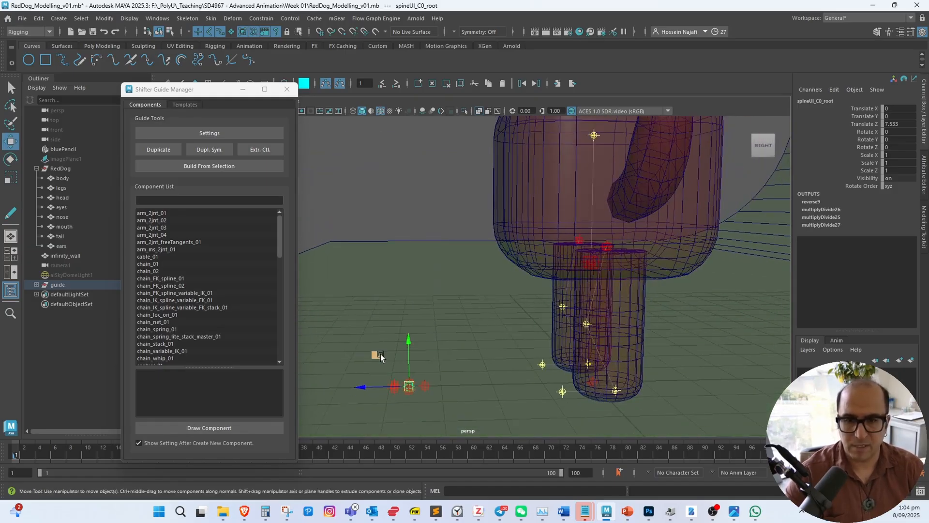
pyautogui.moveTo(379, 355); pyautogui.dragTo(694, 178)
pyautogui.keyDown('alt'); pyautogui.moveTo(532, 295); pyautogui.dragTo(494, 304, button='middle'); pyautogui.keyUp('alt')
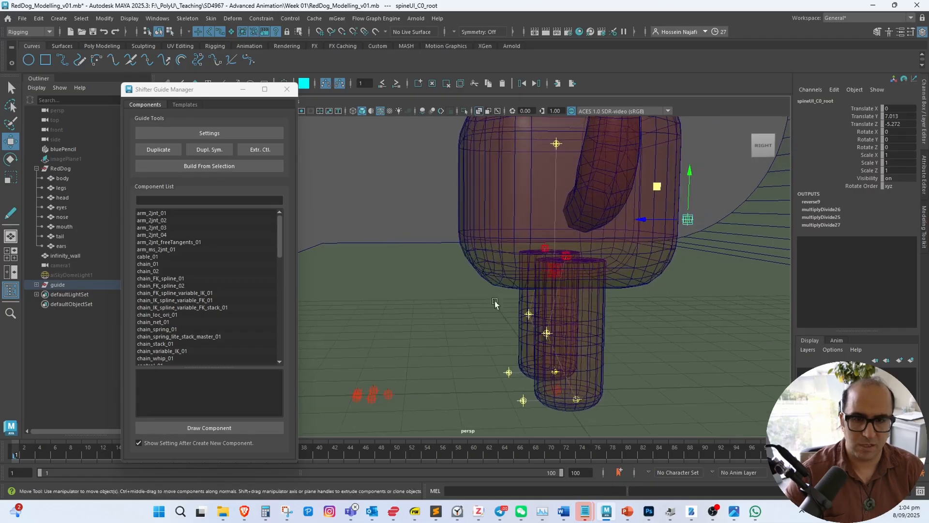
# Select legUI_L0_root and legUI_R0_root together and move them back between the feet, to a Translate Z of about -0.46 on legUI_R0_root
pyautogui.keyDown('alt'); pyautogui.moveTo(383, 409); pyautogui.dragTo(417, 412); pyautogui.keyUp('alt')
pyautogui.click(417, 411)
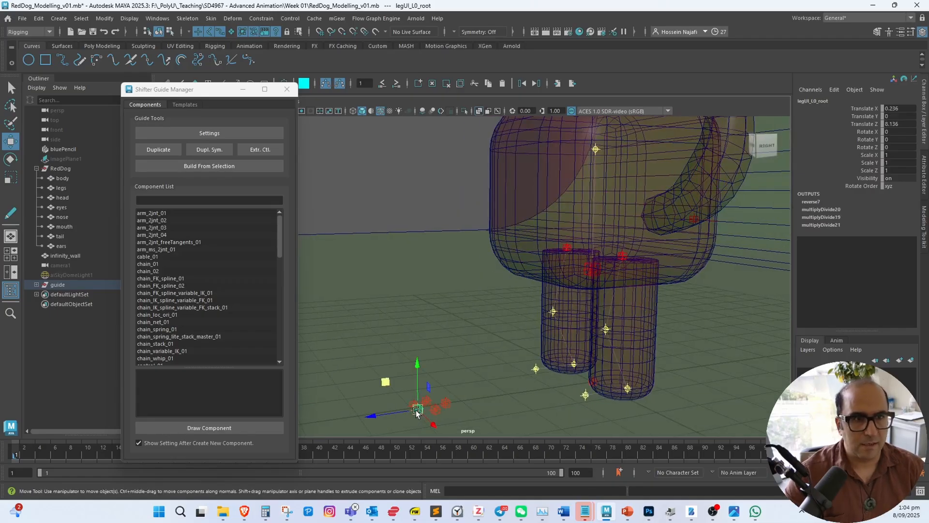
pyautogui.keyDown('alt'); pyautogui.moveTo(423, 410); pyautogui.dragTo(512, 416); pyautogui.keyUp('alt')
pyautogui.keyDown('shift'); pyautogui.click(528, 393); pyautogui.keyUp('shift')
pyautogui.moveTo(420, 418); pyautogui.dragTo(593, 385)
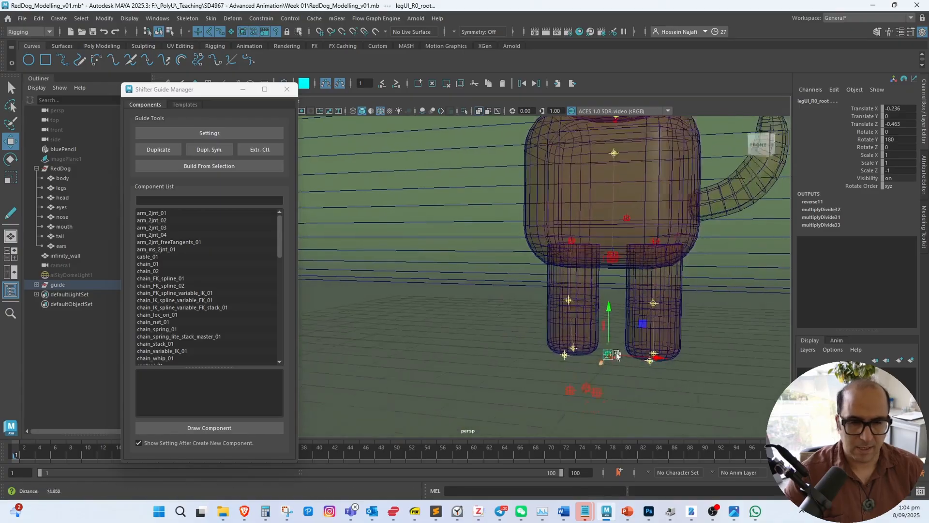
pyautogui.keyDown('alt'); pyautogui.moveTo(593, 384); pyautogui.dragTo(620, 351, button='right'); pyautogui.keyUp('alt')
pyautogui.keyDown('alt'); pyautogui.moveTo(620, 351); pyautogui.dragTo(525, 300, button='middle'); pyautogui.keyUp('alt')
pyautogui.click(601, 370)
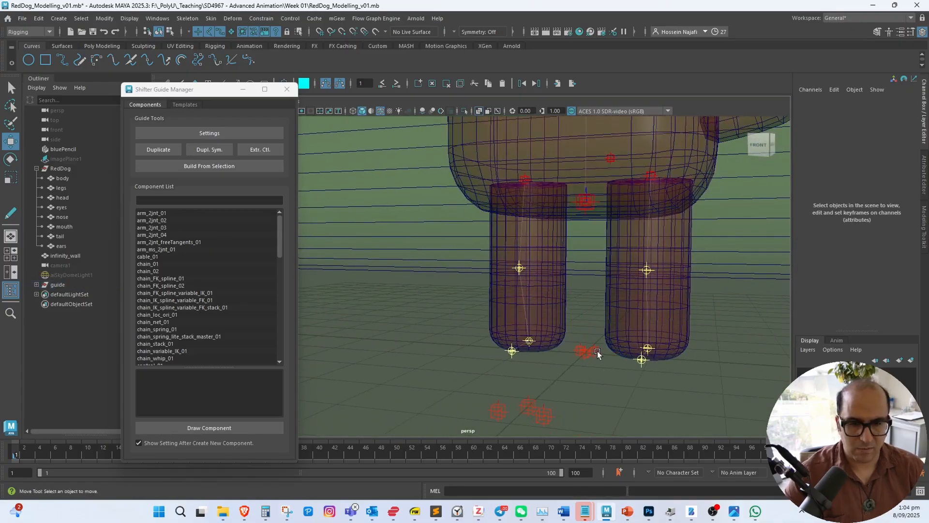
# Move legUI_L0_root outside the left leg to about Translate X 3.66 and Y 2.33, and place legUI_R0_root outside the opposite leg
pyautogui.click(595, 351)
pyautogui.moveTo(595, 351); pyautogui.dragTo(707, 274)
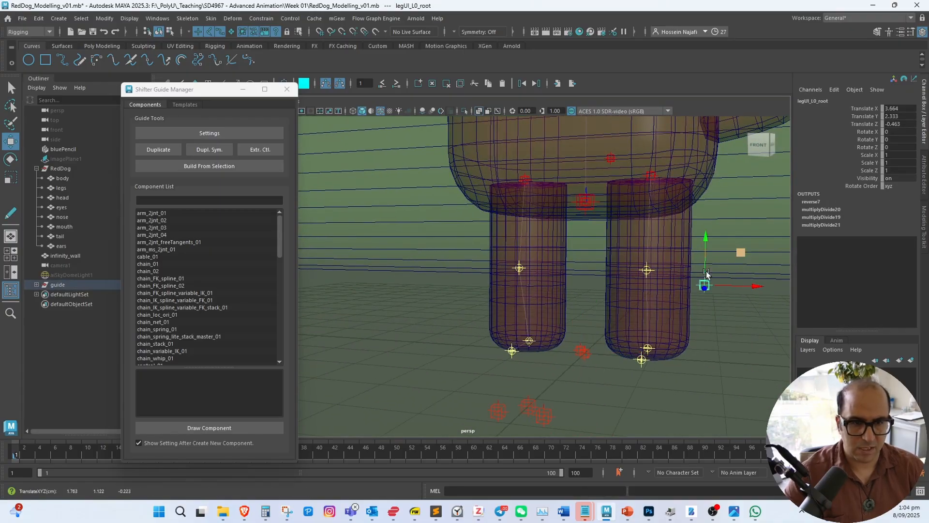
pyautogui.click(581, 350)
pyautogui.keyDown('alt'); pyautogui.moveTo(581, 350); pyautogui.dragTo(458, 385); pyautogui.keyUp('alt')
# Delete the two arm UI guides and faceUI_C0_root from the ground in front of the dog
pyautogui.click(438, 382)
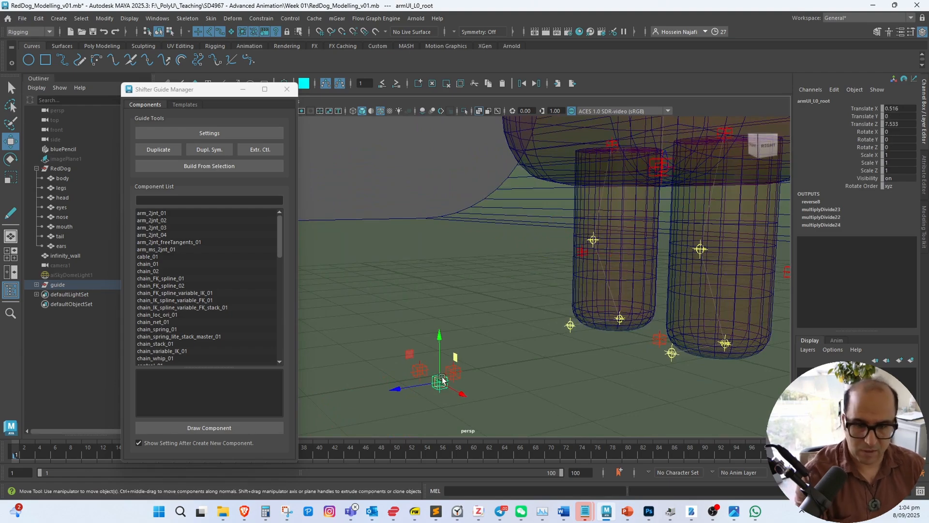
pyautogui.click(431, 380)
pyautogui.click(422, 372)
pyautogui.click(450, 376)
pyautogui.click(454, 373)
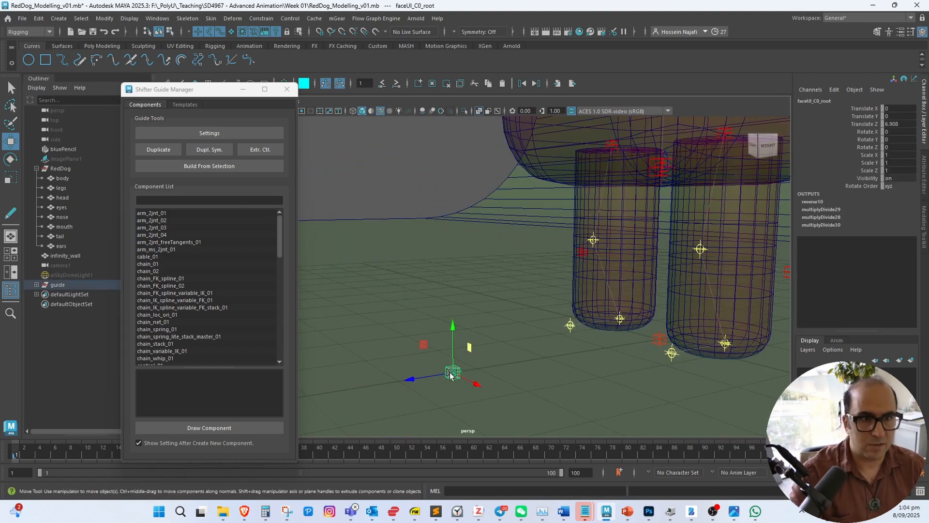
pyautogui.click(473, 349)
# Examine the placement of the remaining guides against the dog's legs, body and head from the side and front
pyautogui.scroll(3, 529, 312)
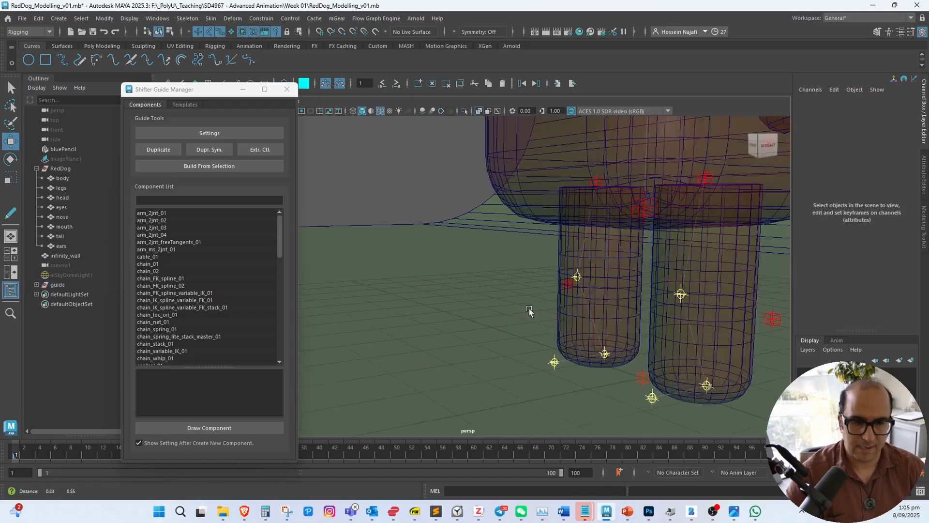
pyautogui.keyDown('alt'); pyautogui.moveTo(530, 311); pyautogui.dragTo(501, 339); pyautogui.keyUp('alt')
pyautogui.keyDown('alt'); pyautogui.moveTo(501, 339); pyautogui.dragTo(397, 313, button='right'); pyautogui.keyUp('alt')
pyautogui.keyDown('alt'); pyautogui.moveTo(479, 219); pyautogui.dragTo(481, 339, button='middle'); pyautogui.keyUp('alt')
pyautogui.keyDown('alt'); pyautogui.moveTo(481, 339); pyautogui.dragTo(519, 275); pyautogui.keyUp('alt')
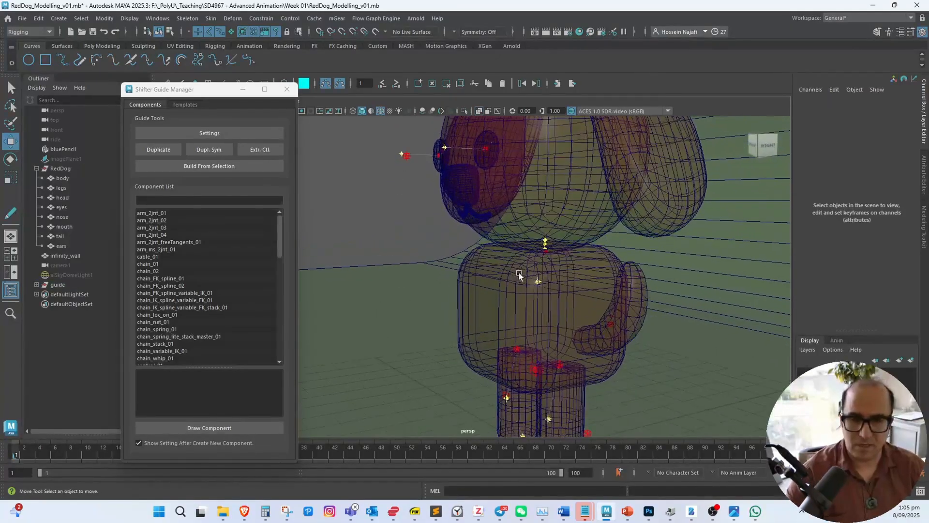
pyautogui.keyDown('alt'); pyautogui.moveTo(519, 272); pyautogui.dragTo(504, 230, button='right'); pyautogui.keyUp('alt')
pyautogui.keyDown('alt'); pyautogui.moveTo(501, 234); pyautogui.dragTo(533, 280); pyautogui.keyUp('alt')
pyautogui.moveTo(533, 280)
pyautogui.keyDown('alt'); pyautogui.mouseDown(button='right')
pyautogui.moveTo(570, 295)
pyautogui.moveTo(551, 280)
pyautogui.mouseUp(button='right'); pyautogui.keyUp('alt')
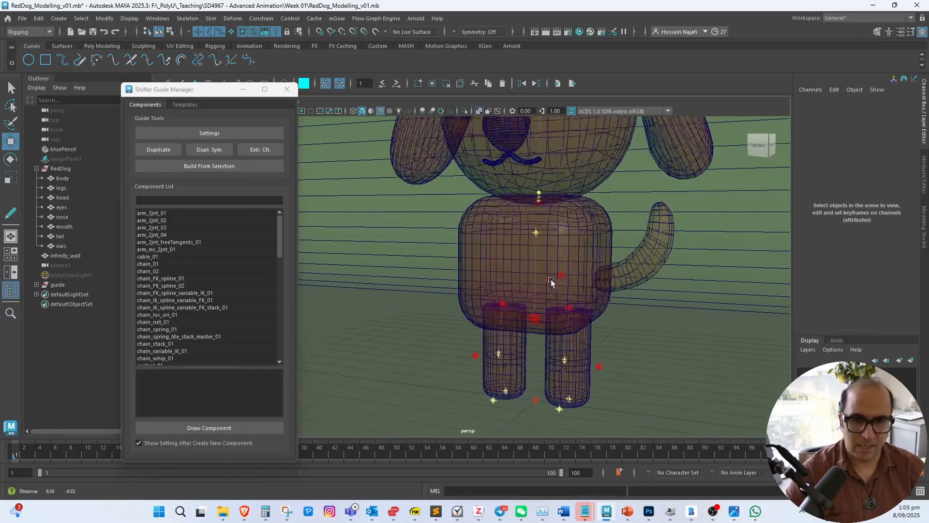
pyautogui.keyDown('alt'); pyautogui.moveTo(551, 280); pyautogui.dragTo(490, 264, button='middle'); pyautogui.keyUp('alt')
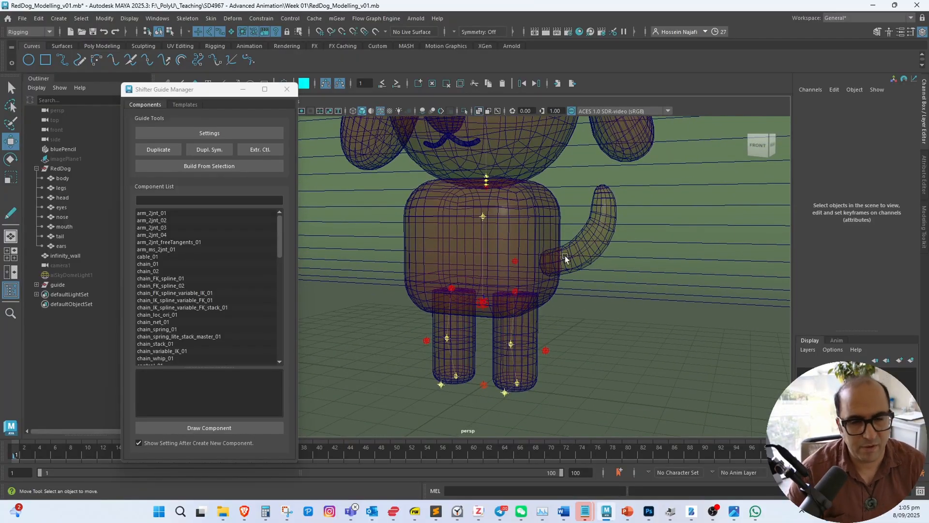
pyautogui.keyDown('alt'); pyautogui.moveTo(565, 255); pyautogui.dragTo(574, 277); pyautogui.keyUp('alt')
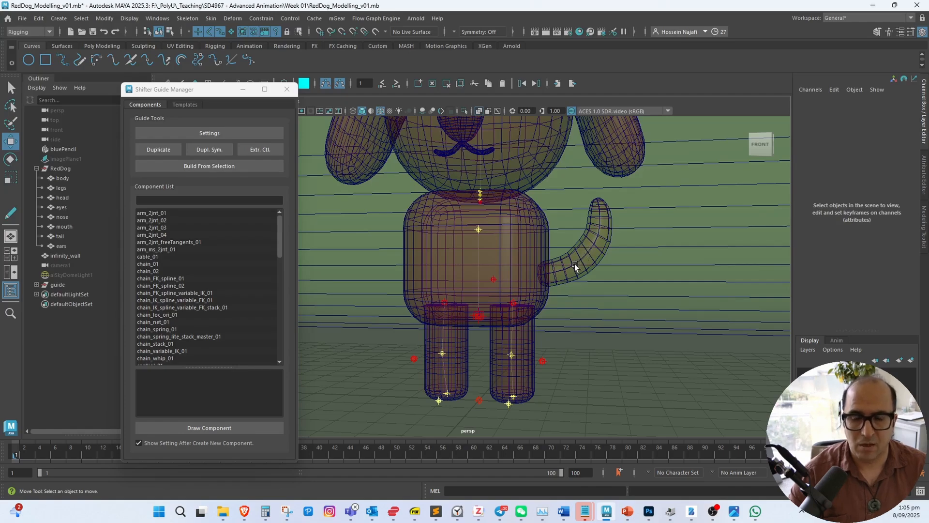
# Draw a chain_spring_01 component under body_C0_root with direction X and spacing 1.0
pyautogui.click(478, 317)
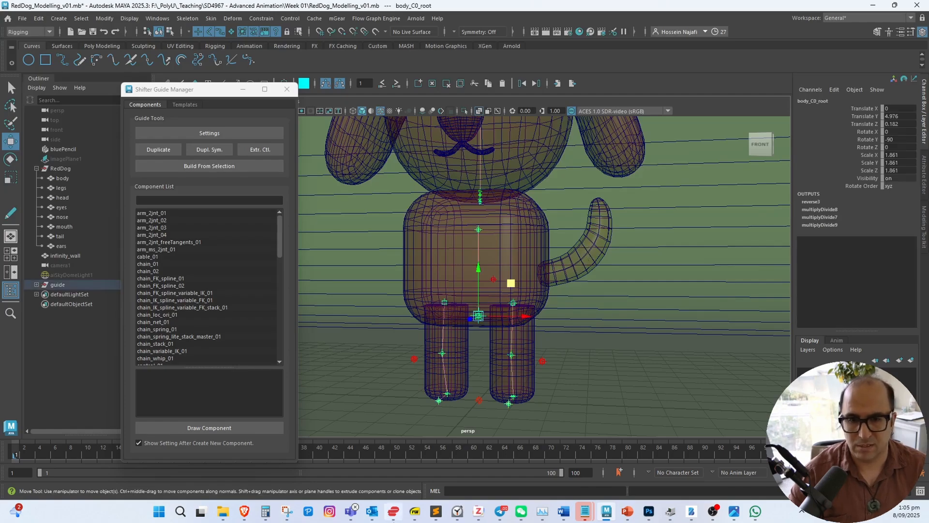
pyautogui.moveTo(280, 236); pyautogui.dragTo(282, 245)
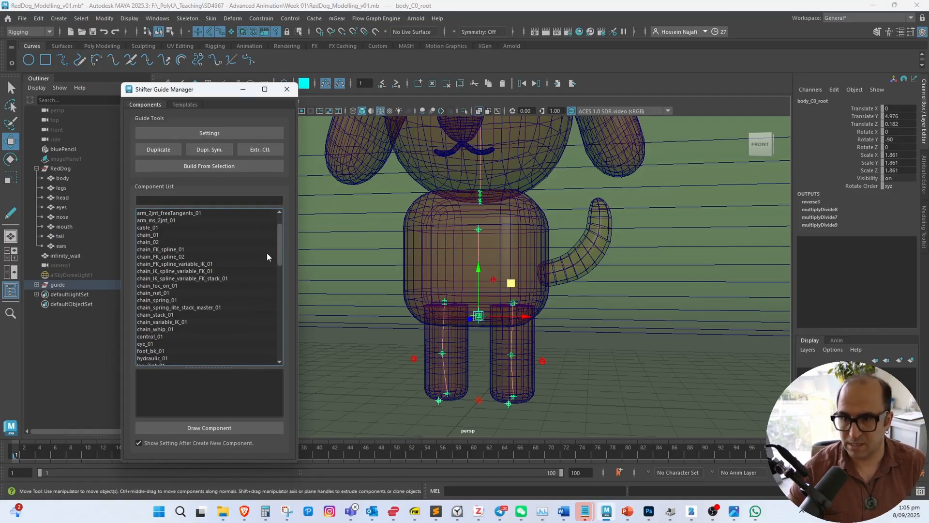
pyautogui.doubleClick(168, 300)
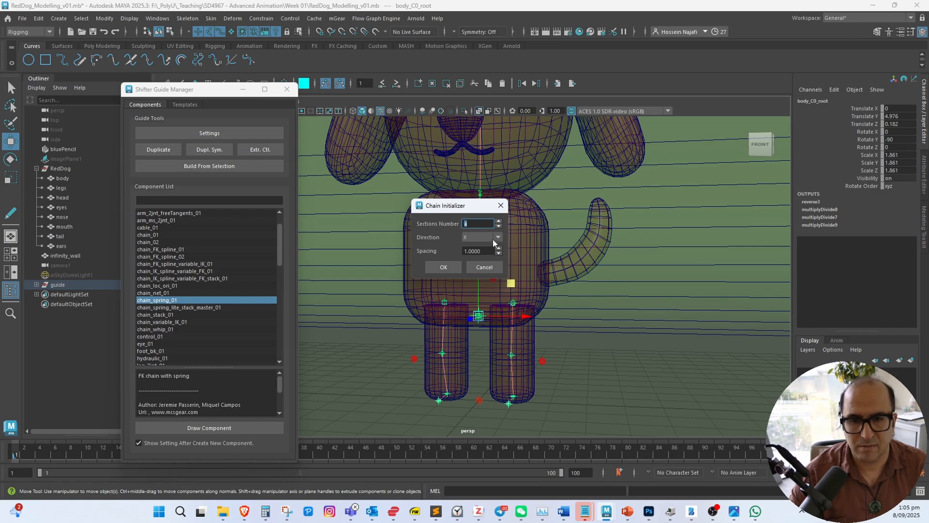
pyautogui.click(444, 267)
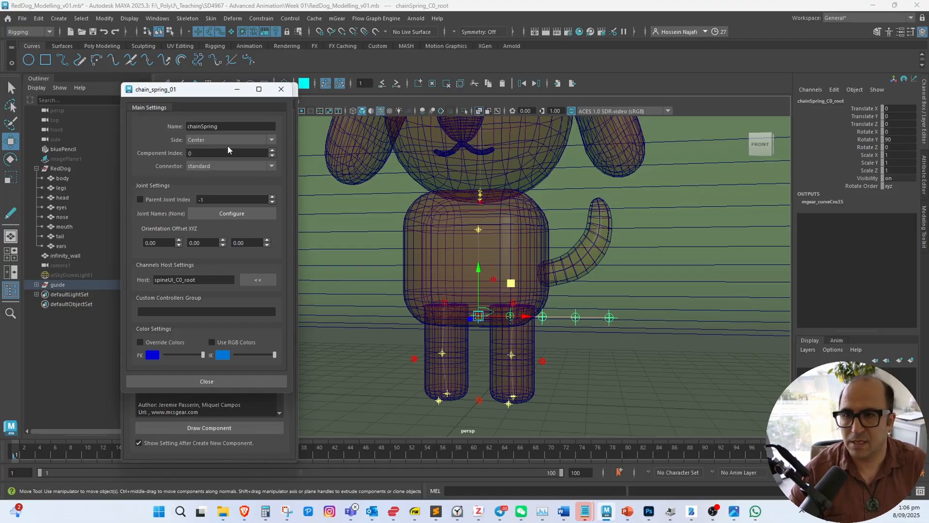
# Rename the new spring chain component as tail
pyautogui.moveTo(227, 127); pyautogui.dragTo(189, 132)
pyautogui.moveTo(214, 91); pyautogui.dragTo(302, 87)
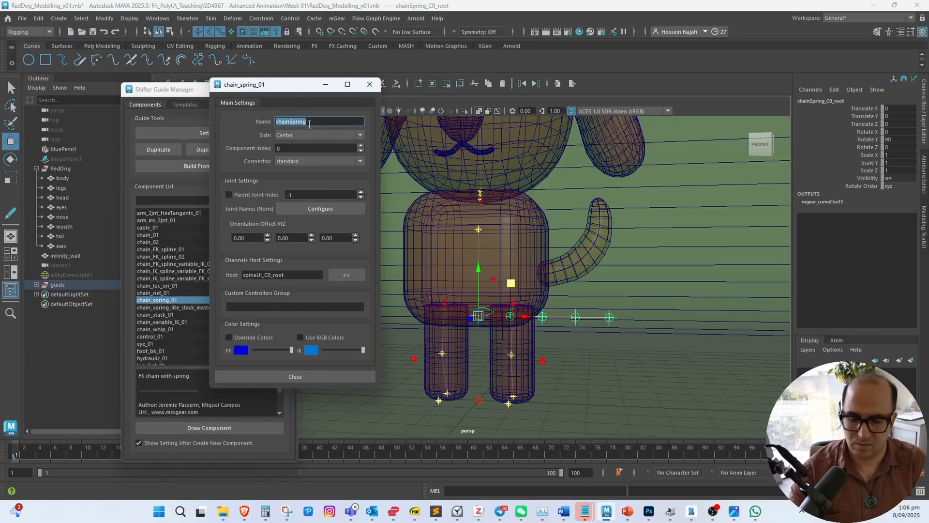
pyautogui.write('tail')
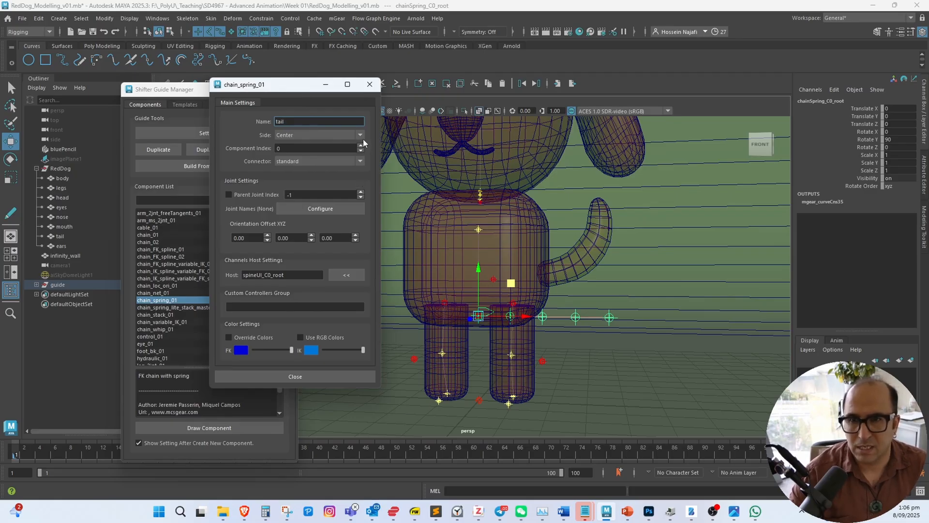
pyautogui.press('Return')
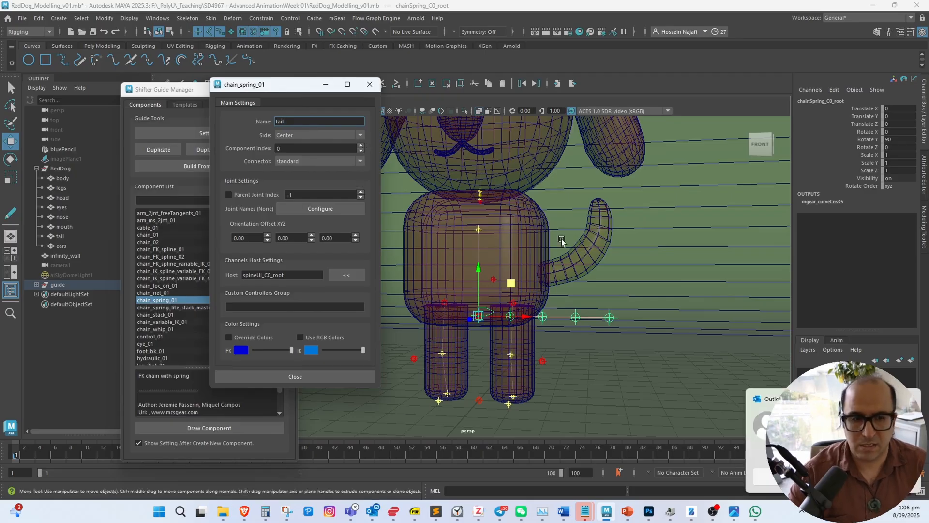
# Try the Left side option for the tail component and return it to Center
pyautogui.click(359, 136)
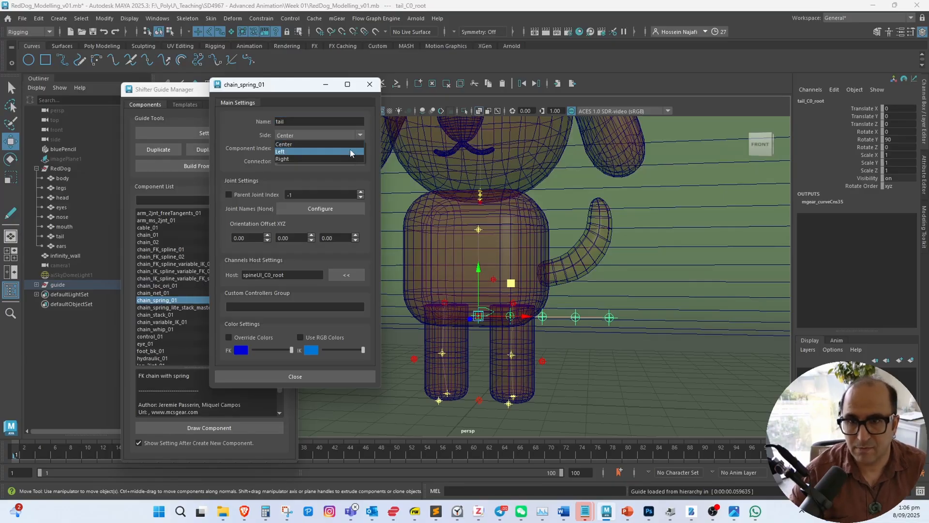
pyautogui.click(348, 151)
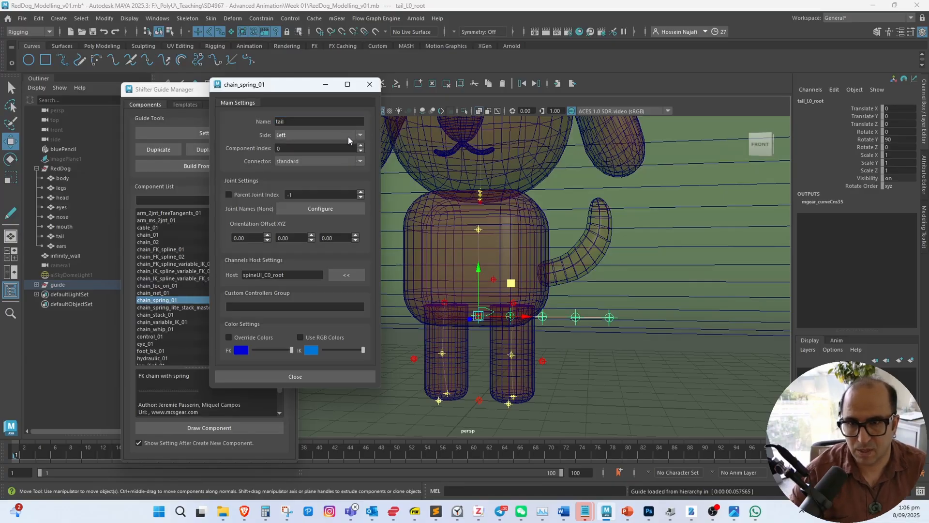
pyautogui.click(350, 136)
pyautogui.click(347, 145)
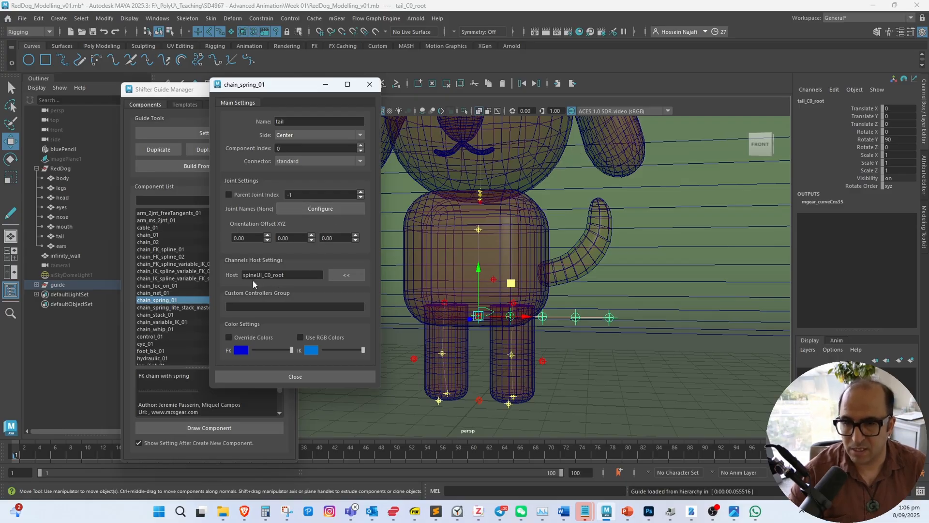
# Locate the tail's channel host guide, spineUI_C0_root, behind the body and close the component settings
pyautogui.keyDown('alt'); pyautogui.moveTo(508, 291); pyautogui.dragTo(426, 288); pyautogui.keyUp('alt')
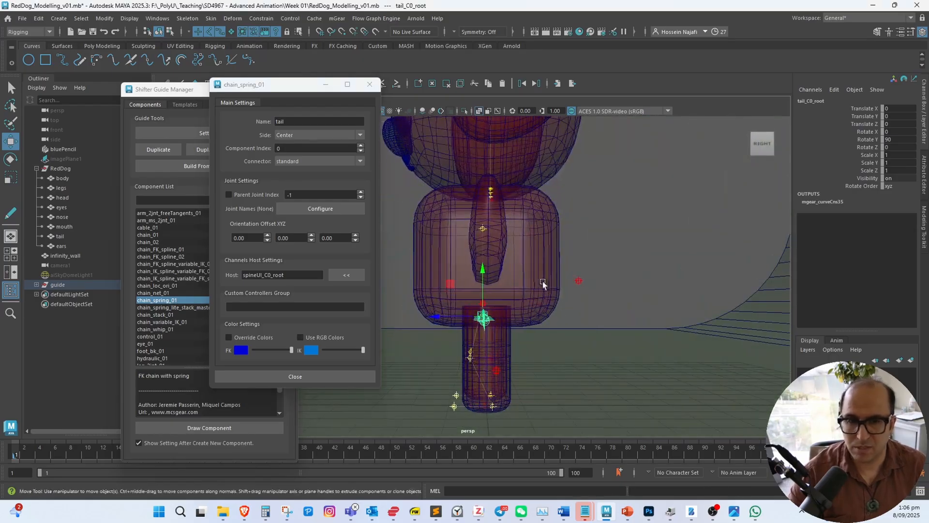
pyautogui.click(581, 281)
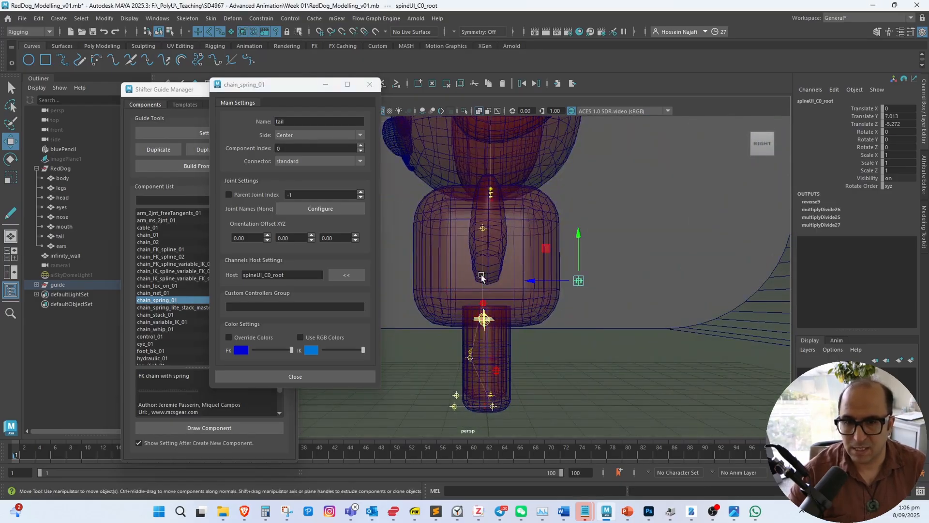
pyautogui.keyDown('alt'); pyautogui.moveTo(458, 297); pyautogui.dragTo(538, 300); pyautogui.keyUp('alt')
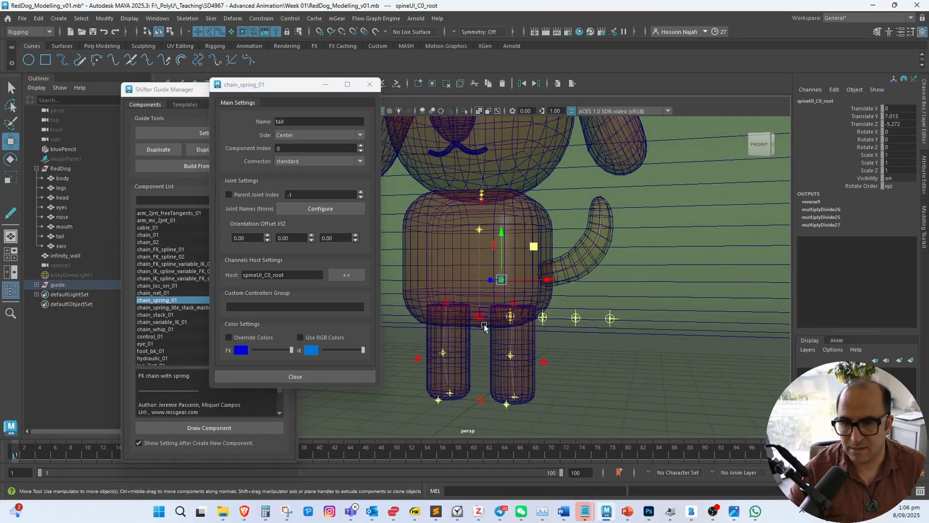
pyautogui.click(339, 374)
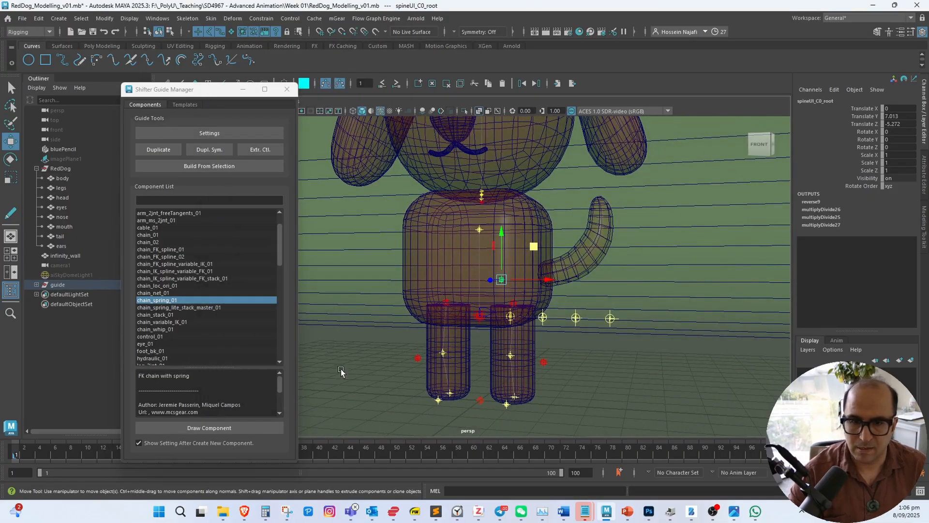
# Inspect the tail chain's blade, root and locators, going up the hierarchy from tail_C0_1_loc to tail_C0_root
pyautogui.click(487, 315)
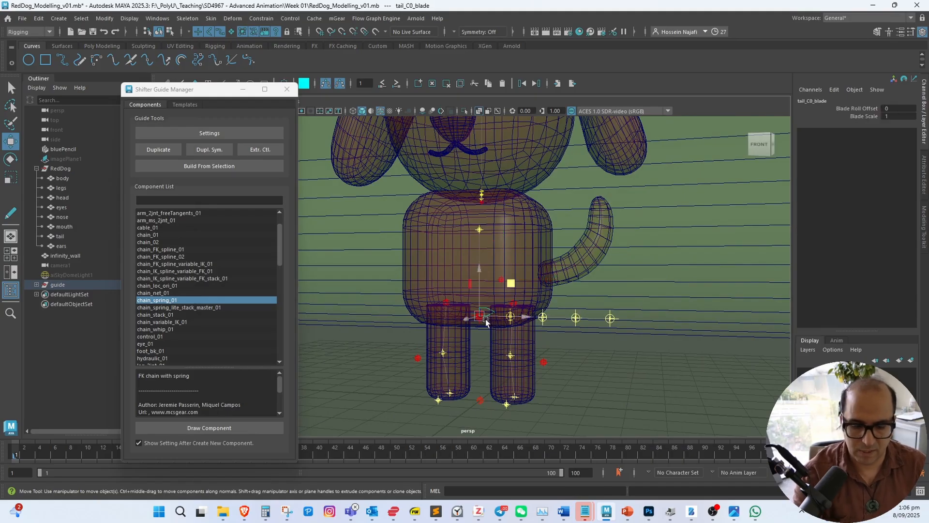
pyautogui.click(481, 315)
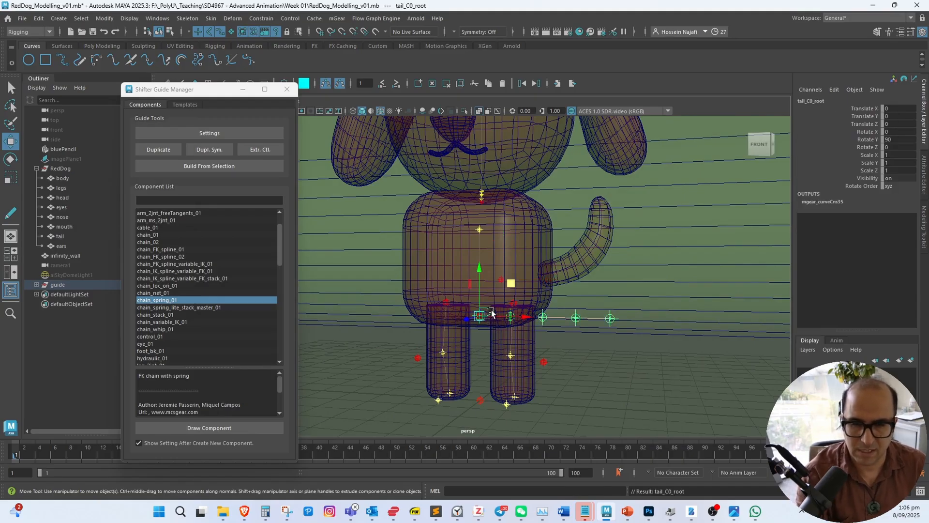
pyautogui.click(491, 311)
pyautogui.scroll(2, 667, 352)
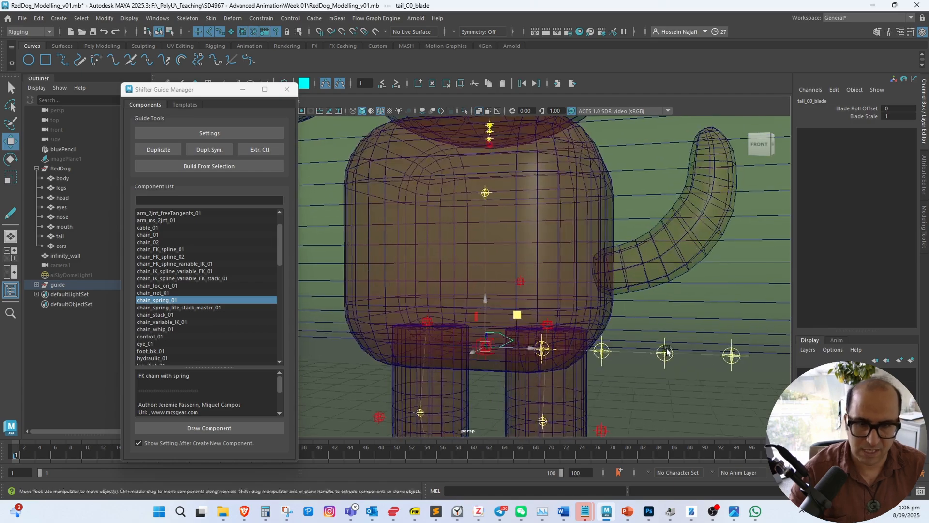
pyautogui.keyDown('alt'); pyautogui.moveTo(667, 349); pyautogui.dragTo(628, 298, button='middle'); pyautogui.keyUp('alt')
pyautogui.scroll(3, 581, 319)
pyautogui.keyDown('alt'); pyautogui.moveTo(547, 333); pyautogui.dragTo(561, 342); pyautogui.keyUp('alt')
pyautogui.keyDown('alt'); pyautogui.moveTo(520, 318); pyautogui.dragTo(568, 318); pyautogui.keyUp('alt')
pyautogui.click(601, 300)
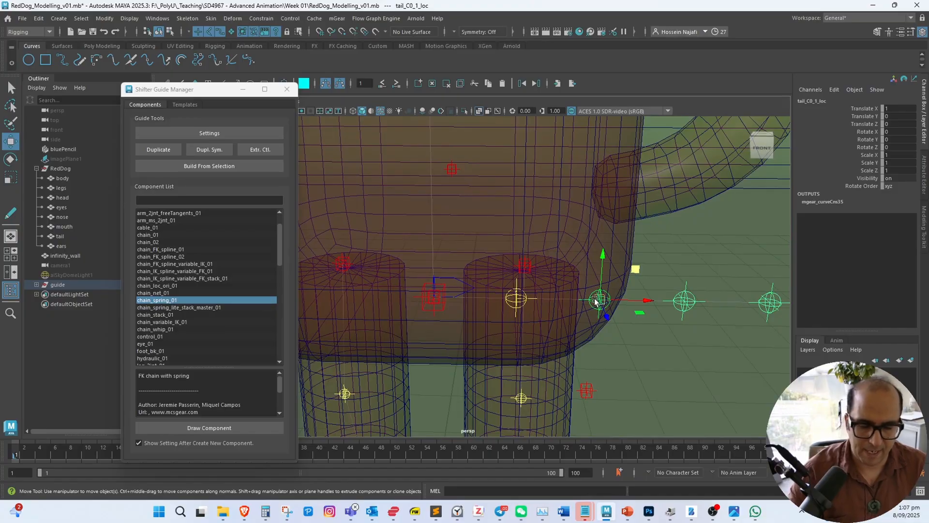
pyautogui.press('Up')
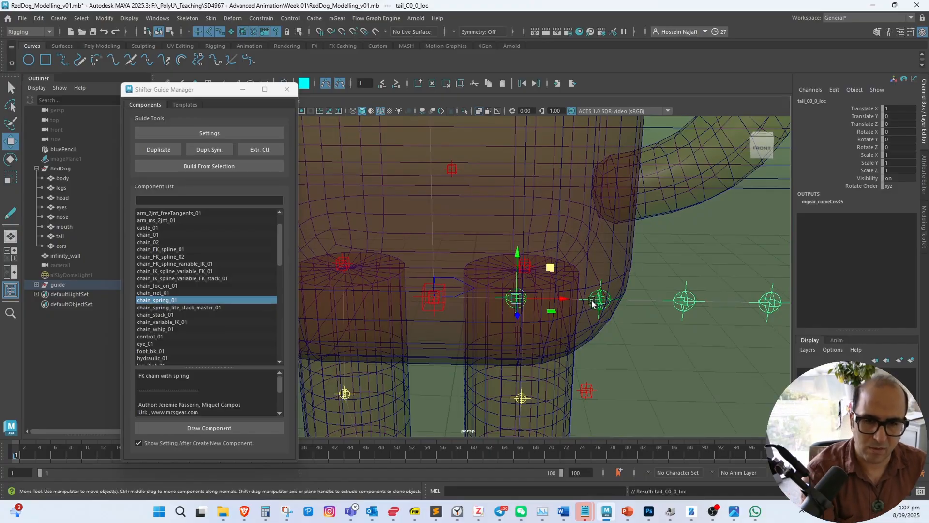
pyautogui.press('Up')
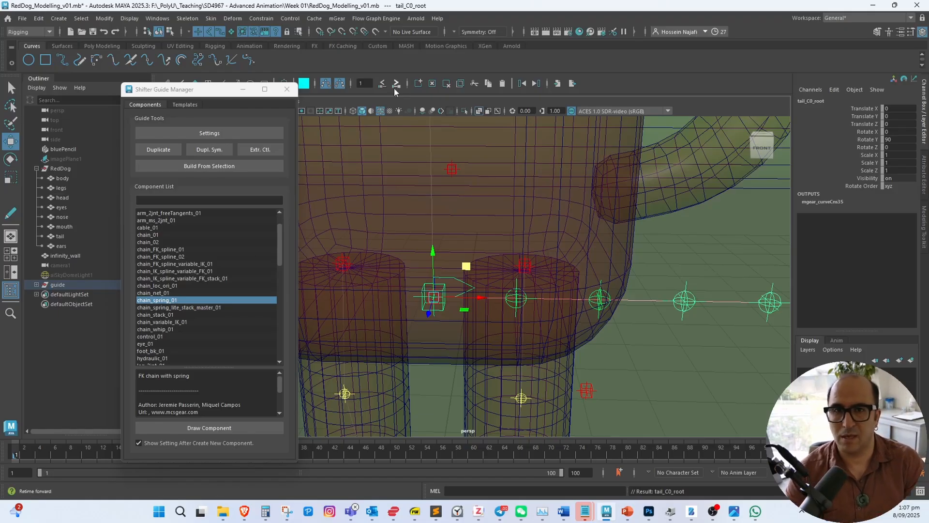
# Sketch an upward arrow framed by a rectangle beside the tail with the Blue Pencil, and return to the Move tool
pyautogui.moveTo(202, 91); pyautogui.dragTo(201, 108)
pyautogui.click(165, 83)
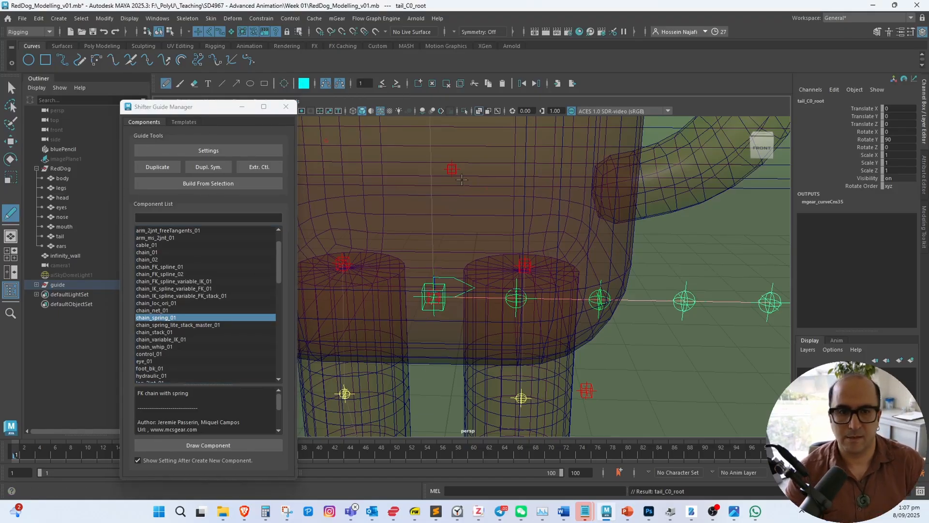
pyautogui.moveTo(658, 263)
pyautogui.mouseDown()
pyautogui.moveTo(658, 206)
pyautogui.moveTo(693, 215)
pyautogui.moveTo(693, 266)
pyautogui.moveTo(636, 275)
pyautogui.mouseUp()
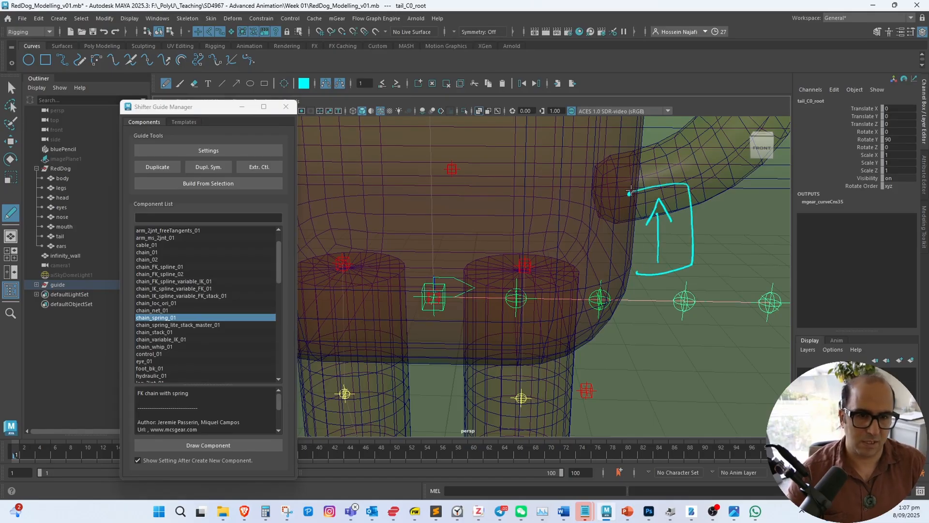
pyautogui.moveTo(630, 193); pyautogui.dragTo(632, 279)
pyautogui.keyDown('alt'); pyautogui.moveTo(615, 287); pyautogui.dragTo(523, 274, button='middle'); pyautogui.keyUp('alt')
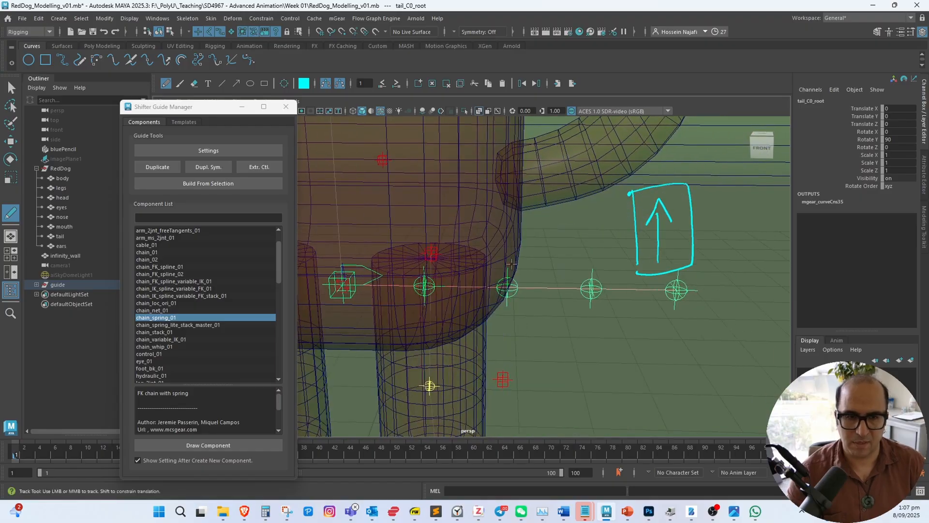
pyautogui.keyDown('alt'); pyautogui.moveTo(523, 274); pyautogui.dragTo(478, 249, button='right'); pyautogui.keyUp('alt')
pyautogui.press('w')
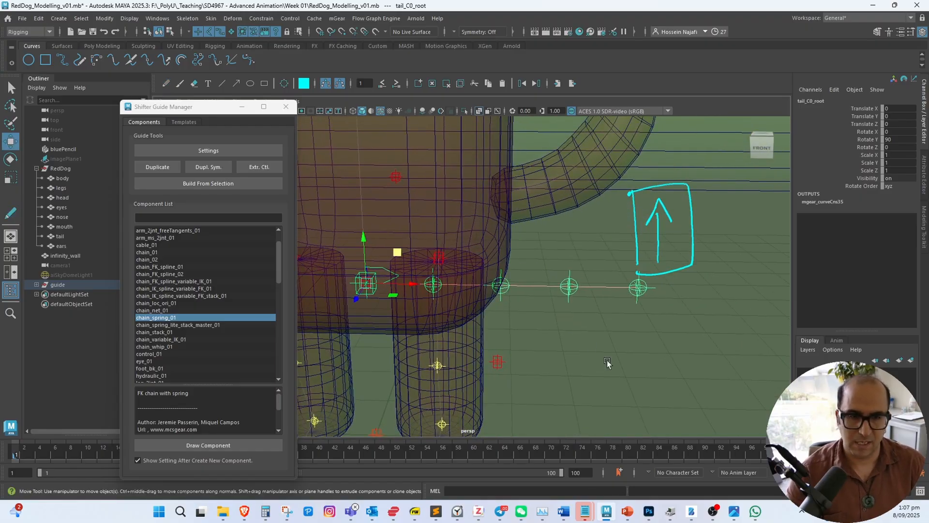
# Draw a demonstration chain of five joints below the tail guide with the Create Joints tool
pyautogui.keyDown('alt'); pyautogui.moveTo(629, 369); pyautogui.dragTo(632, 341, button='middle'); pyautogui.keyUp('alt')
pyautogui.keyDown('alt'); pyautogui.moveTo(632, 341); pyautogui.dragTo(500, 351, button='right'); pyautogui.keyUp('alt')
pyautogui.click(533, 324)
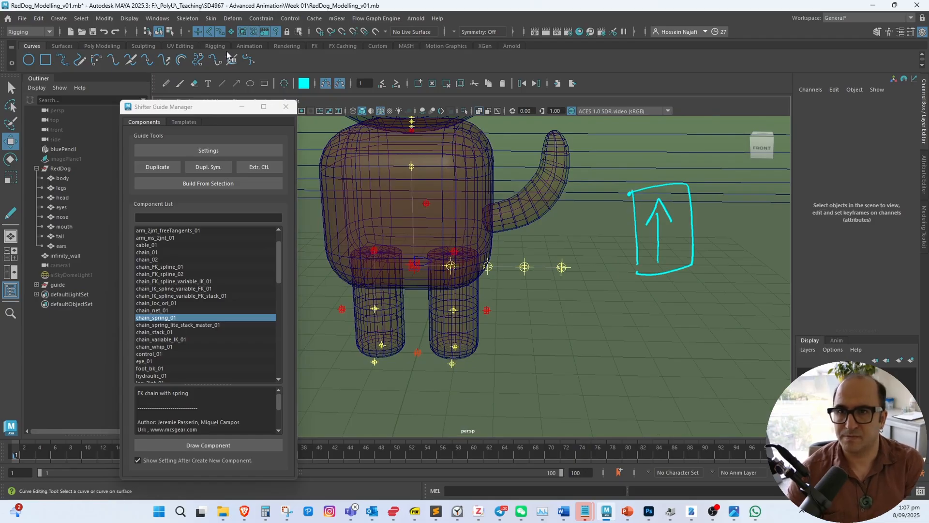
pyautogui.click(215, 46)
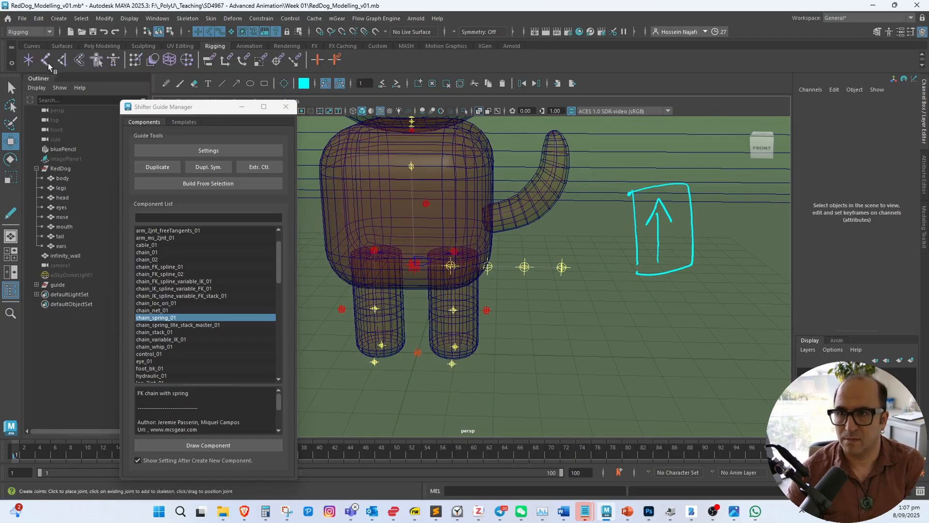
pyautogui.click(29, 59)
pyautogui.click(562, 391)
pyautogui.click(592, 356)
pyautogui.click(643, 338)
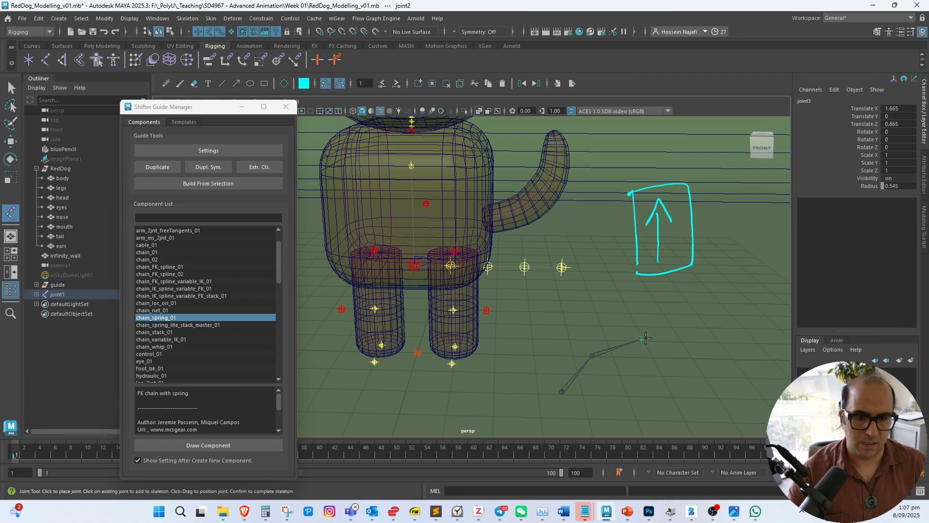
pyautogui.click(696, 320)
pyautogui.click(749, 301)
pyautogui.press('w')
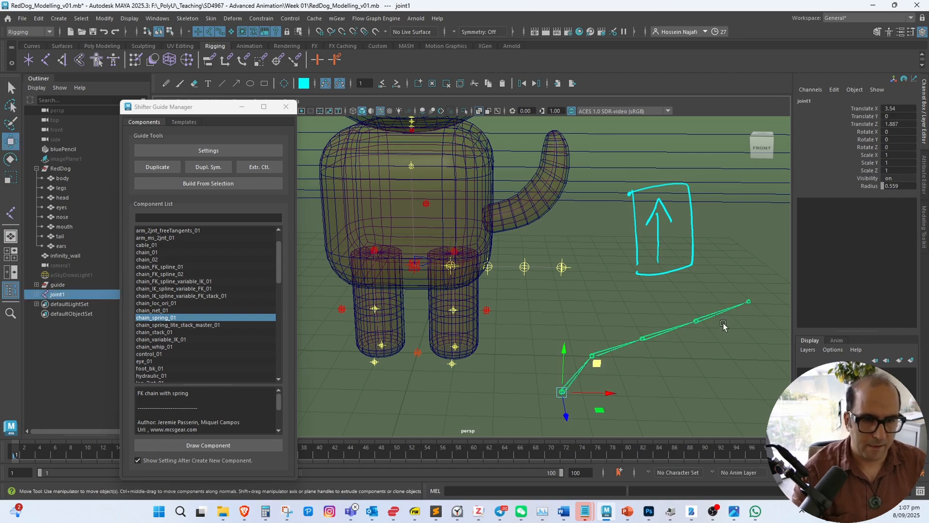
# Walk down and up the demonstration joint chain's hierarchy between joint1 and joint4
pyautogui.press('Down')
pyautogui.press('Down')
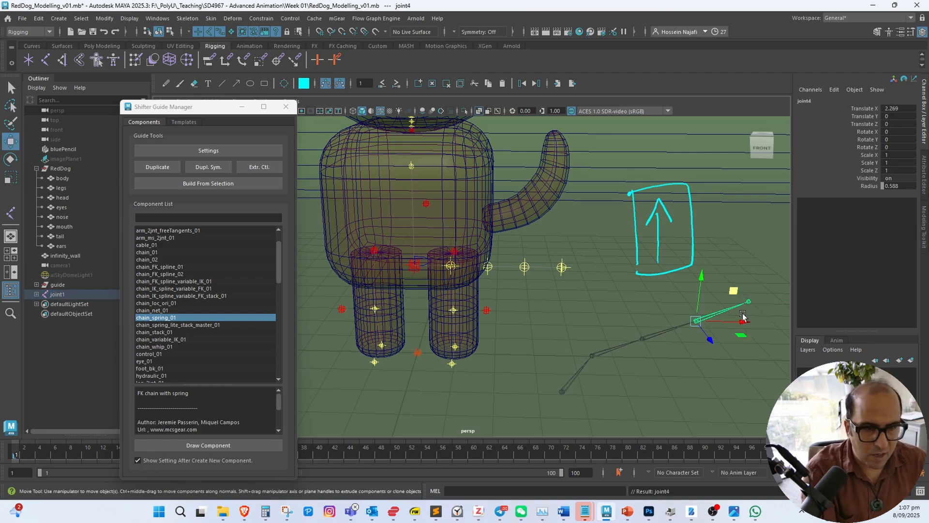
pyautogui.press('Up')
pyautogui.press('Up')
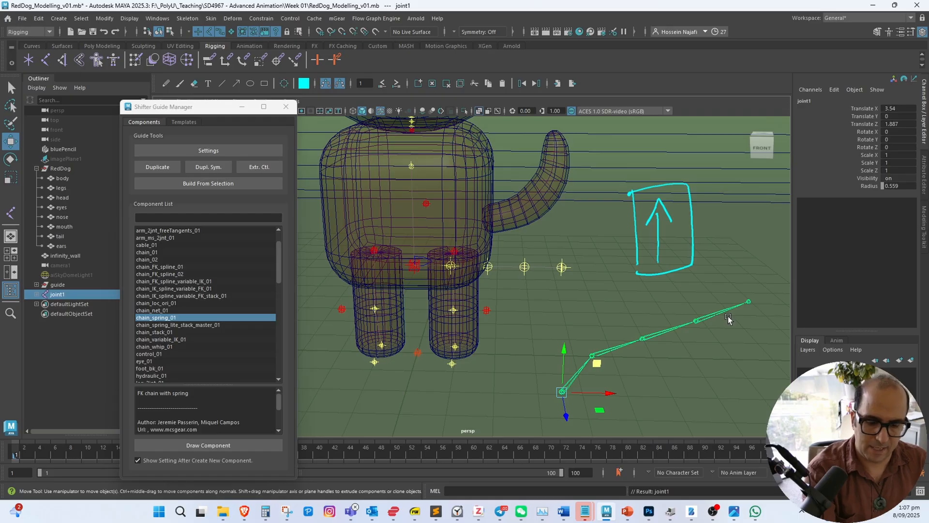
pyautogui.press('Down')
pyautogui.press('Down')
pyautogui.press('Down')
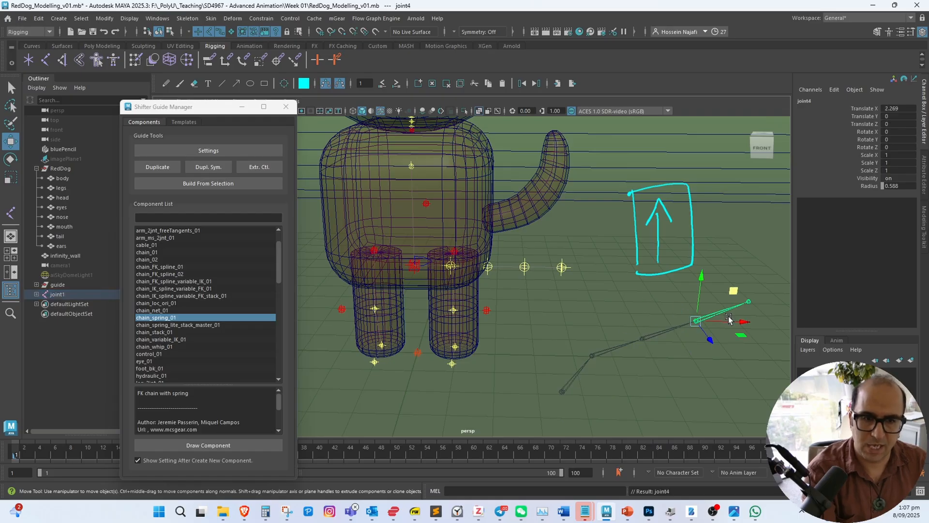
# Delete the demonstration joint chain and clear the Blue Pencil sketch beside the tail
pyautogui.click(108, 294)
pyautogui.press('Delete')
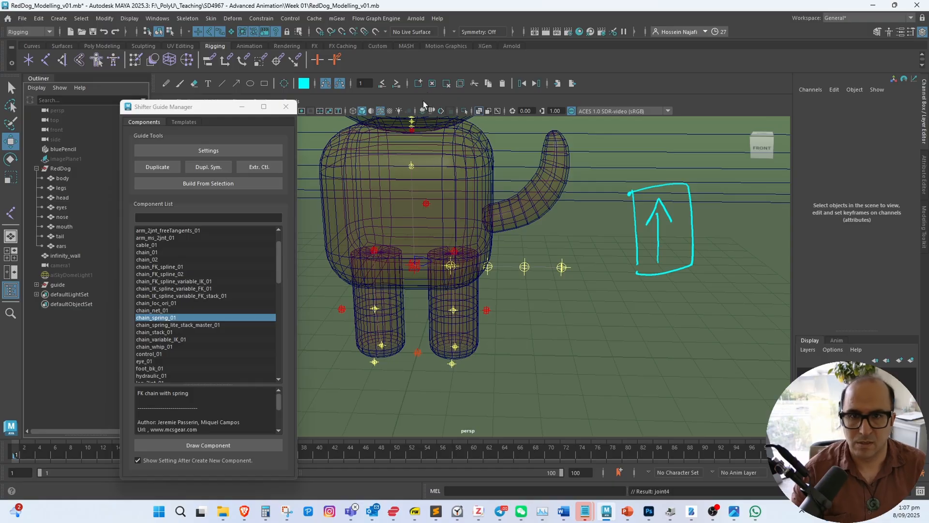
pyautogui.click(431, 85)
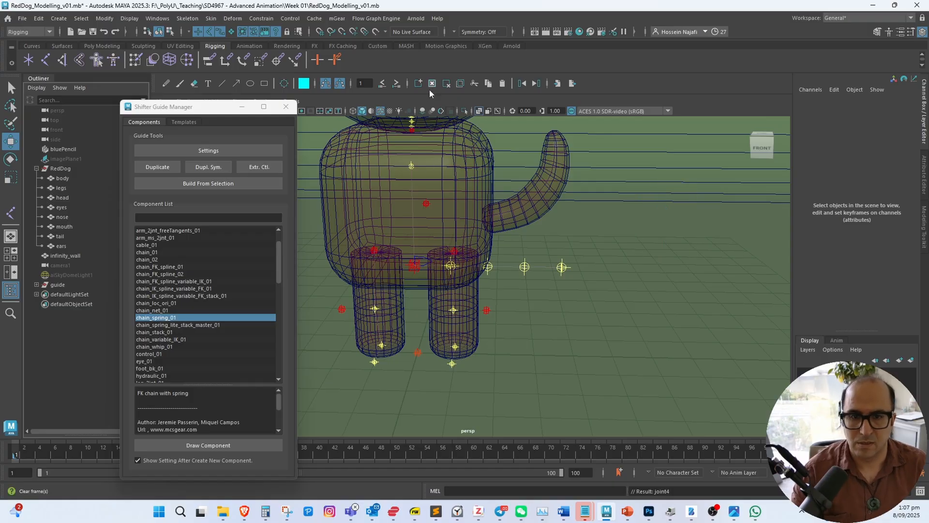
# Move tail_C0_root to the base of the tail mesh and rotate it so the chain tilts upward along the tail
pyautogui.click(451, 264)
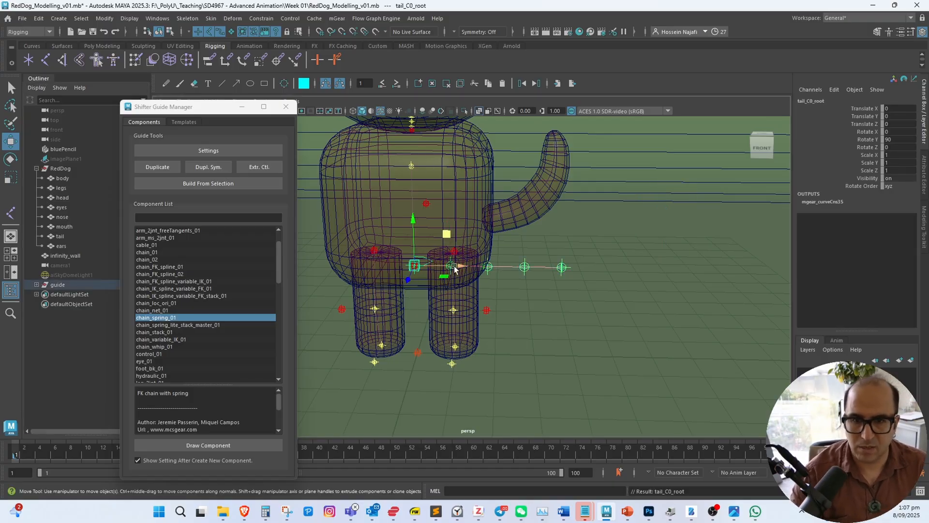
pyautogui.moveTo(432, 267); pyautogui.dragTo(516, 269)
pyautogui.moveTo(480, 236); pyautogui.dragTo(478, 191)
pyautogui.press('f')
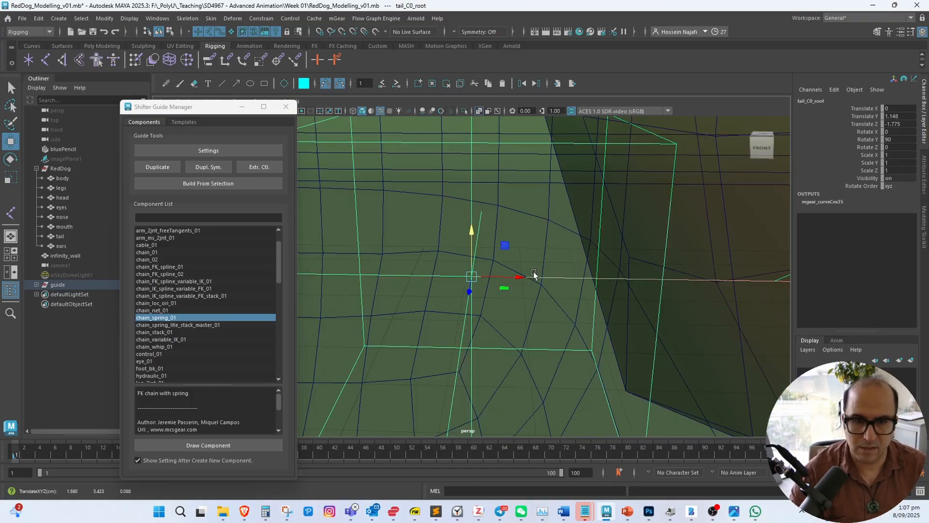
pyautogui.keyDown('alt'); pyautogui.moveTo(535, 274); pyautogui.dragTo(477, 264, button='right'); pyautogui.keyUp('alt')
pyautogui.keyDown('alt'); pyautogui.moveTo(543, 256); pyautogui.dragTo(477, 261, button='right'); pyautogui.keyUp('alt')
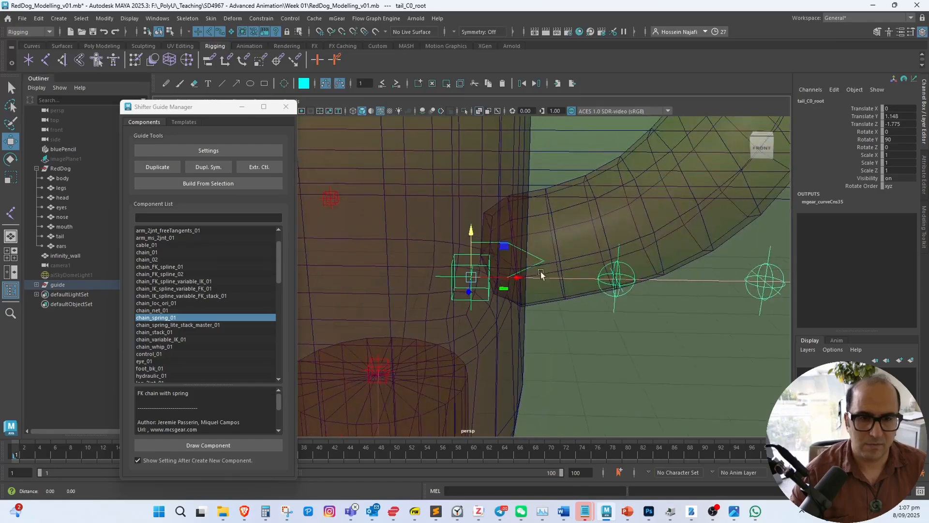
pyautogui.keyDown('alt'); pyautogui.moveTo(577, 208); pyautogui.dragTo(432, 263, button='middle'); pyautogui.keyUp('alt')
pyautogui.keyDown('alt'); pyautogui.moveTo(431, 279); pyautogui.dragTo(353, 301, button='right'); pyautogui.keyUp('alt')
pyautogui.keyDown('alt'); pyautogui.moveTo(484, 309); pyautogui.dragTo(430, 306, button='right'); pyautogui.keyUp('alt')
pyautogui.keyDown('alt'); pyautogui.moveTo(430, 306); pyautogui.dragTo(476, 285); pyautogui.keyUp('alt')
pyautogui.keyDown('alt'); pyautogui.moveTo(477, 284); pyautogui.dragTo(513, 277, button='middle'); pyautogui.keyUp('alt')
pyautogui.moveTo(484, 259); pyautogui.dragTo(514, 276)
pyautogui.press('e')
# Position tail_C0_0_loc inside the first part of the tail and rotate it to follow the tail's upward curve
pyautogui.click(515, 275)
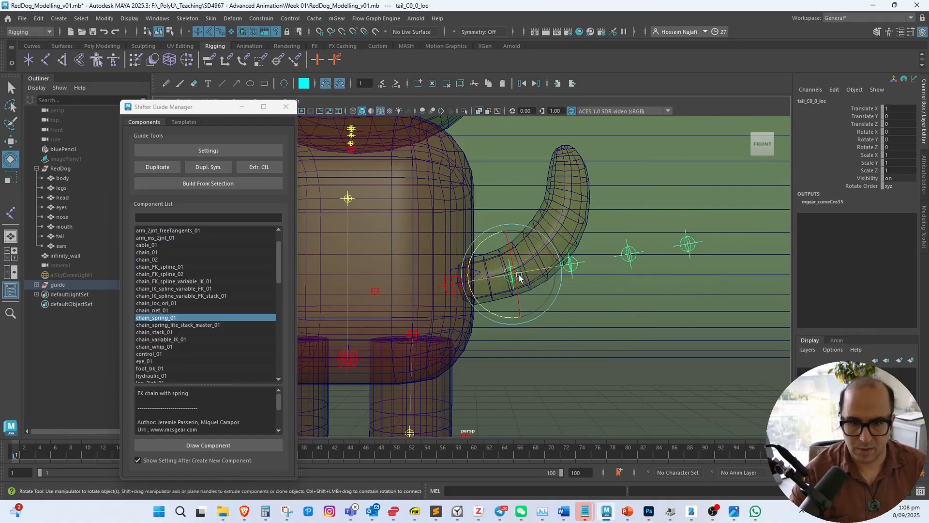
pyautogui.press('w')
pyautogui.moveTo(539, 244); pyautogui.dragTo(528, 242, button='middle')
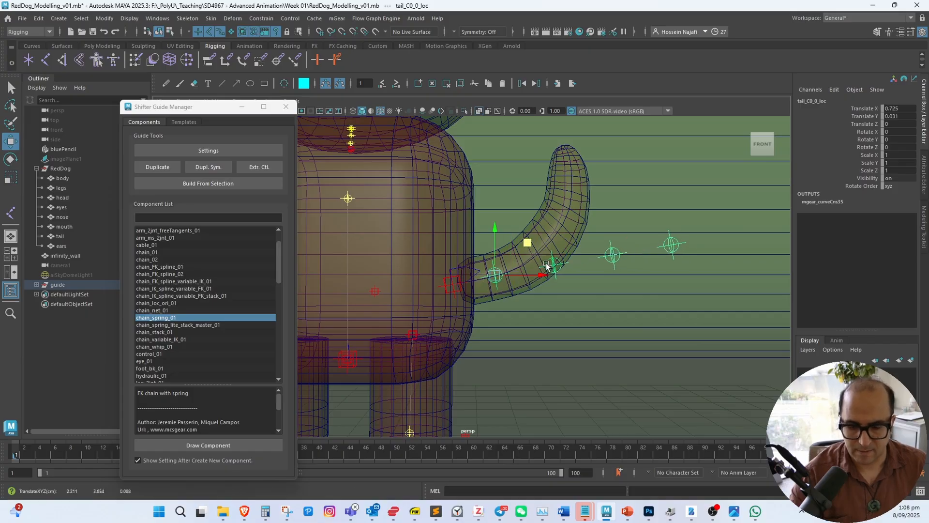
pyautogui.press('e')
pyautogui.moveTo(471, 239); pyautogui.dragTo(458, 242)
# Move tail_C0_1_loc back into the tail mesh and rotate it about 17.8 degrees in Z to follow the bend
pyautogui.click(547, 245)
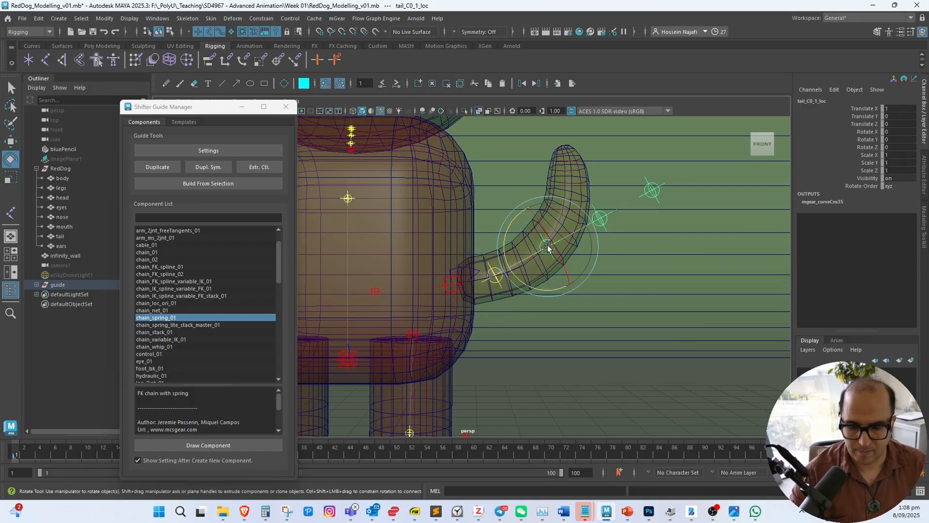
pyautogui.press('w')
pyautogui.moveTo(574, 211); pyautogui.dragTo(560, 223)
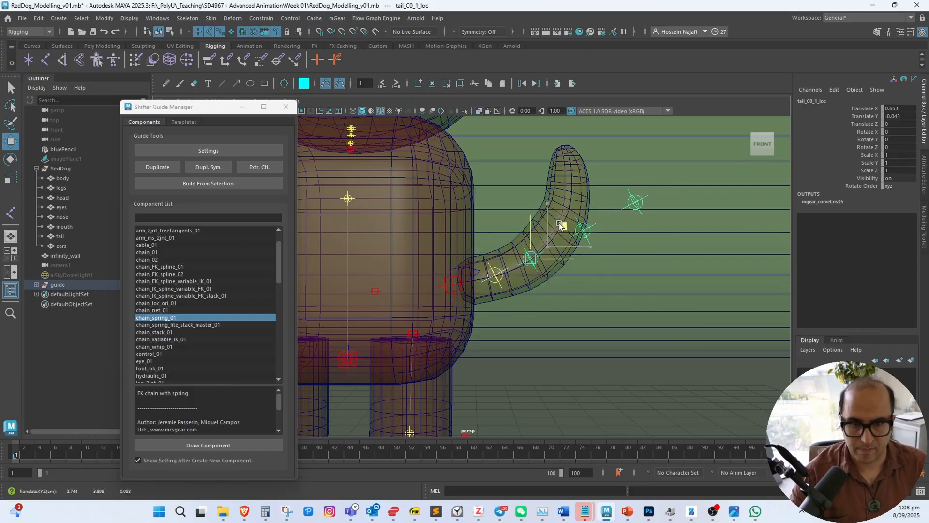
pyautogui.press('e')
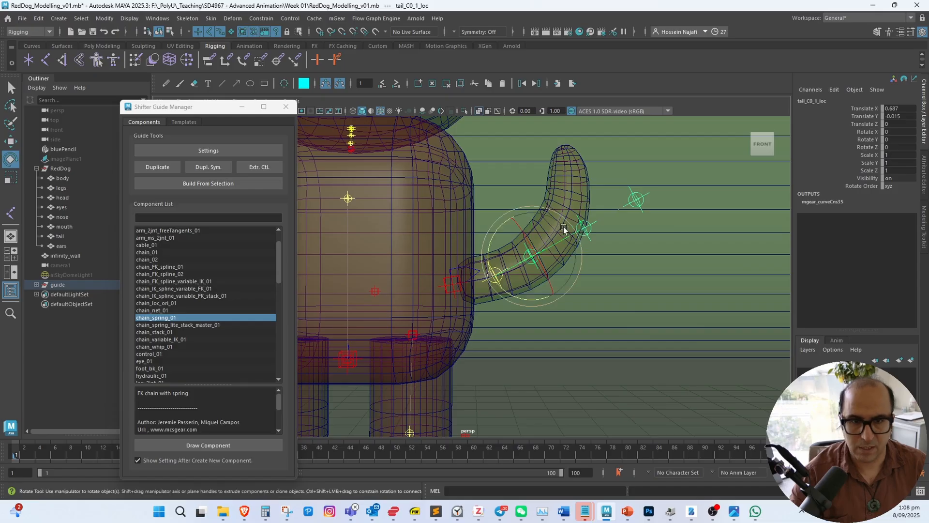
pyautogui.moveTo(564, 227); pyautogui.dragTo(497, 231)
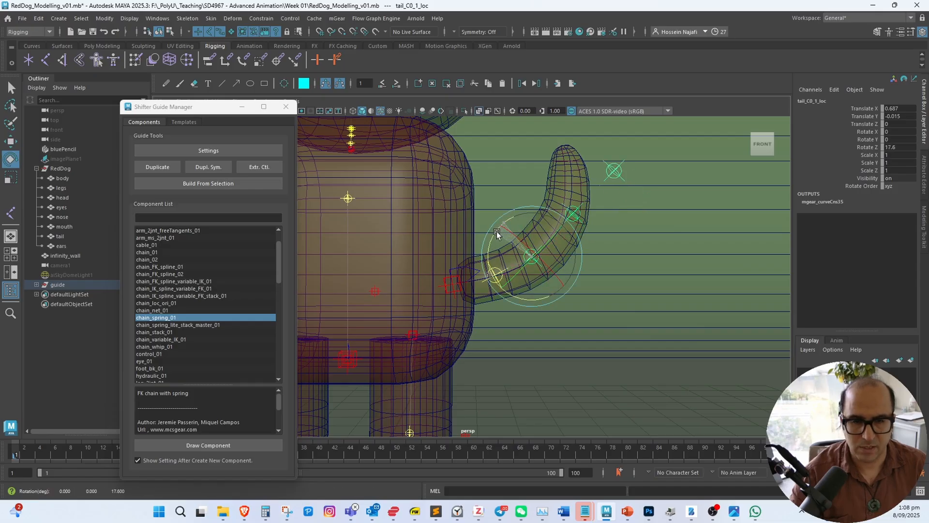
# Rotate tail_C0_2_loc about 48.6 degrees in Z so the last locator reaches the tail tip
pyautogui.click(574, 213)
pyautogui.moveTo(532, 199); pyautogui.dragTo(535, 233)
pyautogui.keyDown('alt'); pyautogui.moveTo(613, 269); pyautogui.dragTo(585, 269); pyautogui.keyUp('alt')
# Fine-tune the positions of tail_C0_1_loc, tail_C0_2_loc and tail_C0_3_loc so they sit centred inside the tail mesh
pyautogui.click(531, 255)
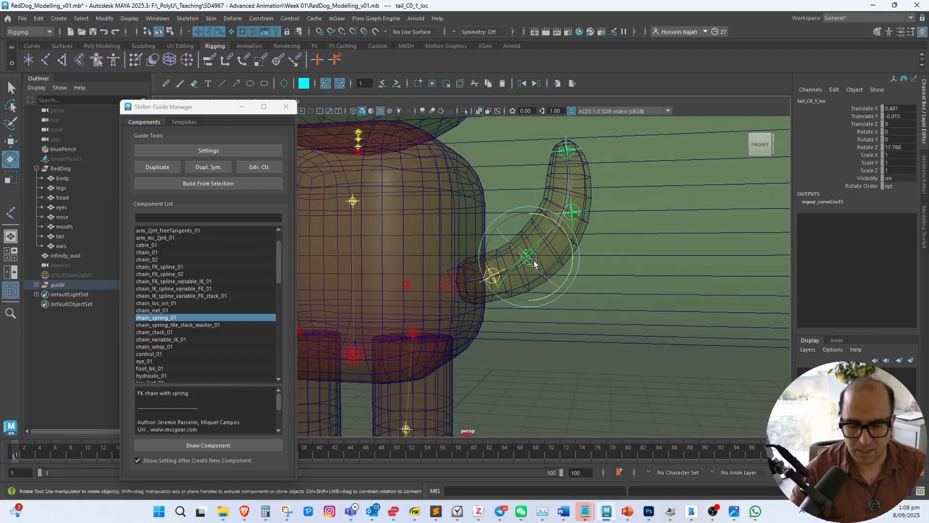
pyautogui.press('w')
pyautogui.moveTo(533, 257); pyautogui.dragTo(541, 256)
pyautogui.click(583, 214)
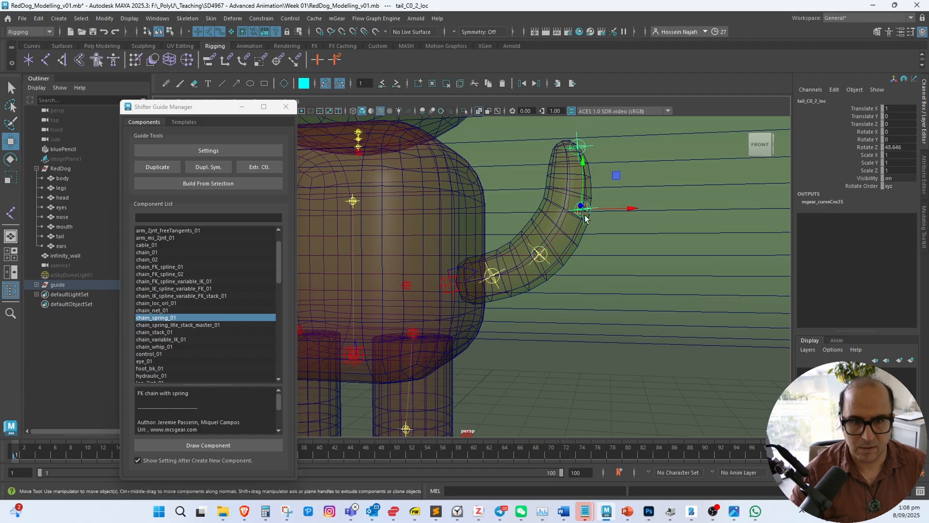
pyautogui.moveTo(583, 209); pyautogui.dragTo(566, 213)
pyautogui.moveTo(564, 177)
pyautogui.keyDown('alt'); pyautogui.mouseDown()
pyautogui.moveTo(559, 220)
pyautogui.moveTo(535, 239)
pyautogui.moveTo(486, 239)
pyautogui.moveTo(496, 260)
pyautogui.moveTo(562, 167)
pyautogui.mouseUp(); pyautogui.keyUp('alt')
pyautogui.click(563, 164)
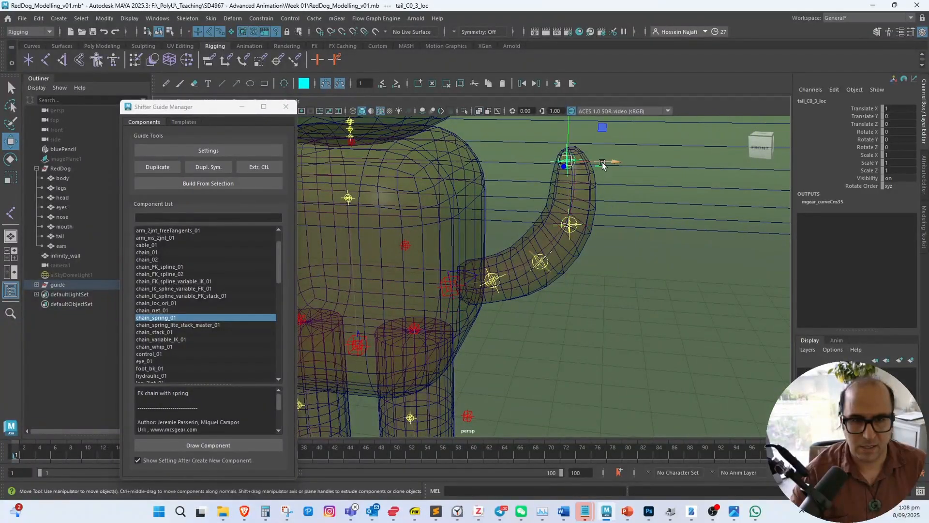
pyautogui.click(471, 290)
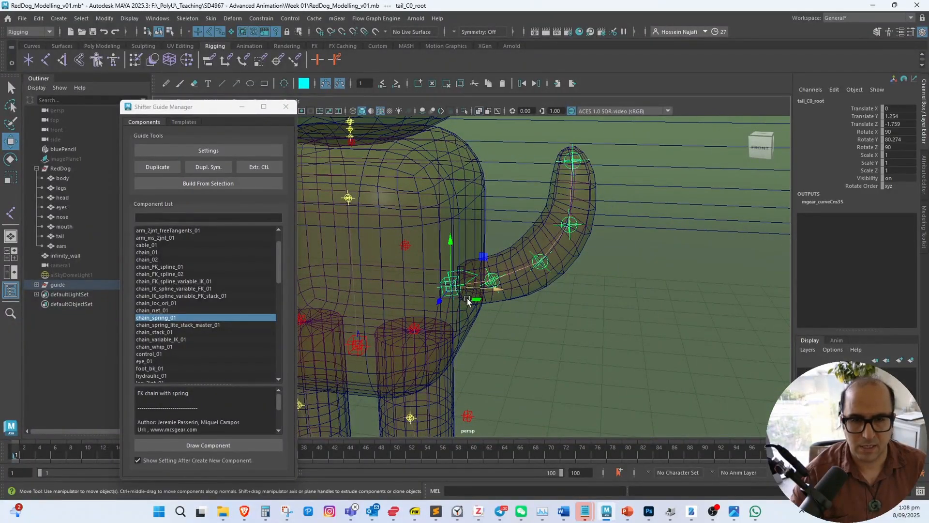
# Draw a chain_spring_01 component under neck_C0_eff on top of the head, with 3 sections, direction X and spacing 1
pyautogui.keyDown('alt'); pyautogui.moveTo(467, 298); pyautogui.dragTo(363, 261); pyautogui.keyUp('alt')
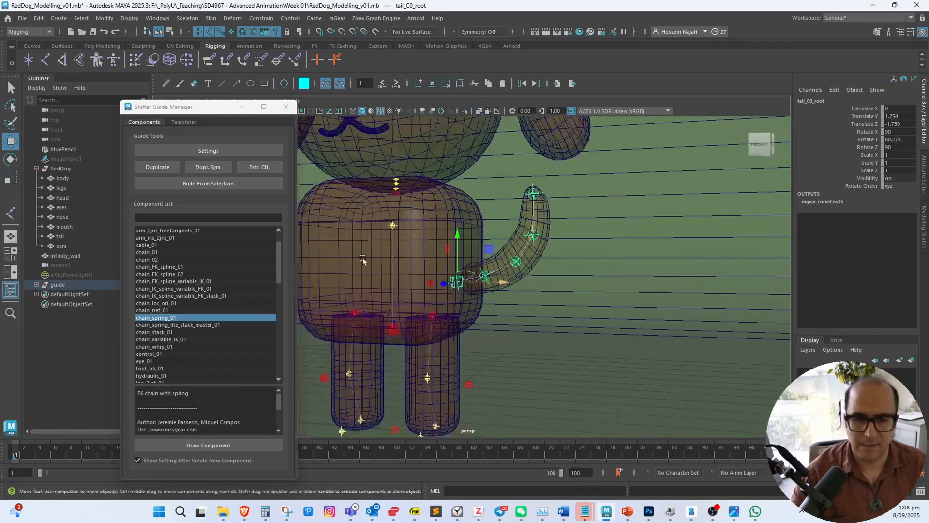
pyautogui.keyDown('alt'); pyautogui.moveTo(459, 260); pyautogui.dragTo(542, 322, button='middle'); pyautogui.keyUp('alt')
pyautogui.keyDown('alt'); pyautogui.moveTo(542, 322); pyautogui.dragTo(429, 290, button='right'); pyautogui.keyUp('alt')
pyautogui.keyDown('alt'); pyautogui.moveTo(453, 299); pyautogui.dragTo(453, 330, button='middle'); pyautogui.keyUp('alt')
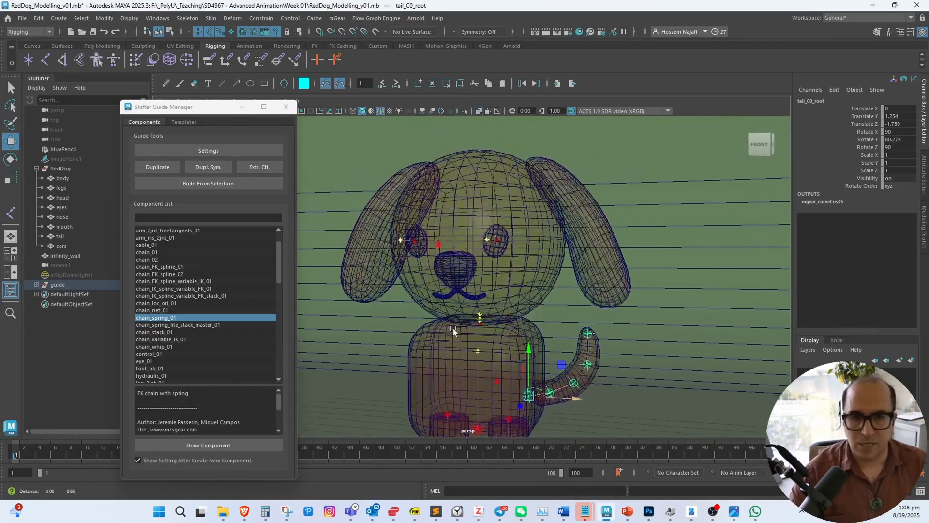
pyautogui.keyDown('alt'); pyautogui.moveTo(453, 328); pyautogui.dragTo(454, 319); pyautogui.keyUp('alt')
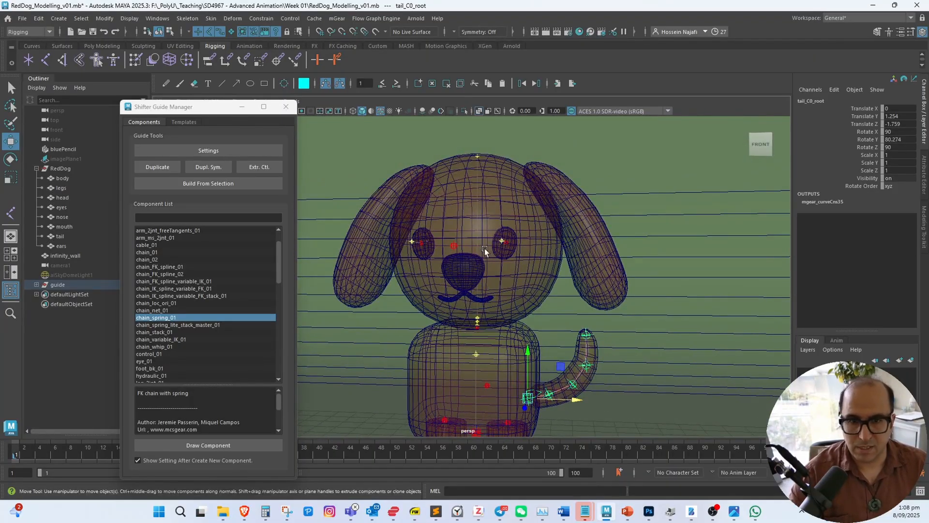
pyautogui.keyDown('alt'); pyautogui.moveTo(484, 248); pyautogui.dragTo(476, 245); pyautogui.keyUp('alt')
pyautogui.click(479, 153)
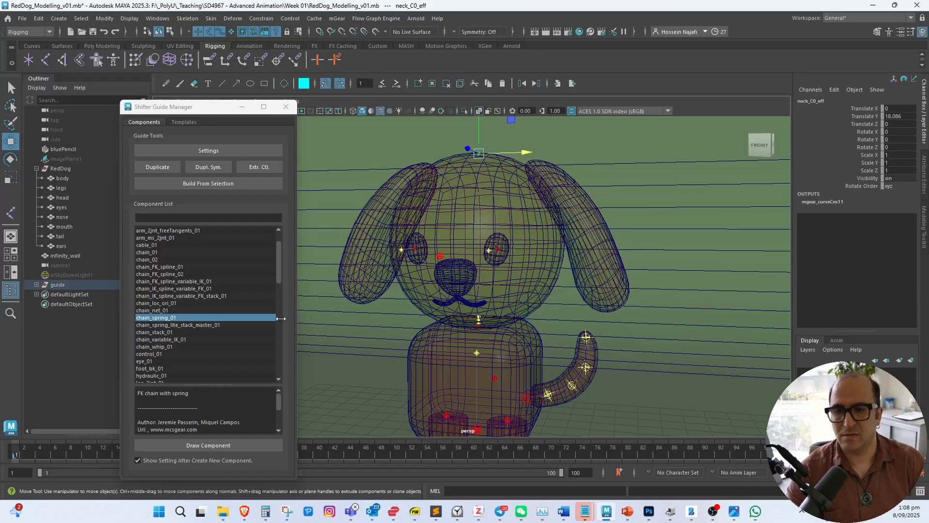
pyautogui.doubleClick(165, 319)
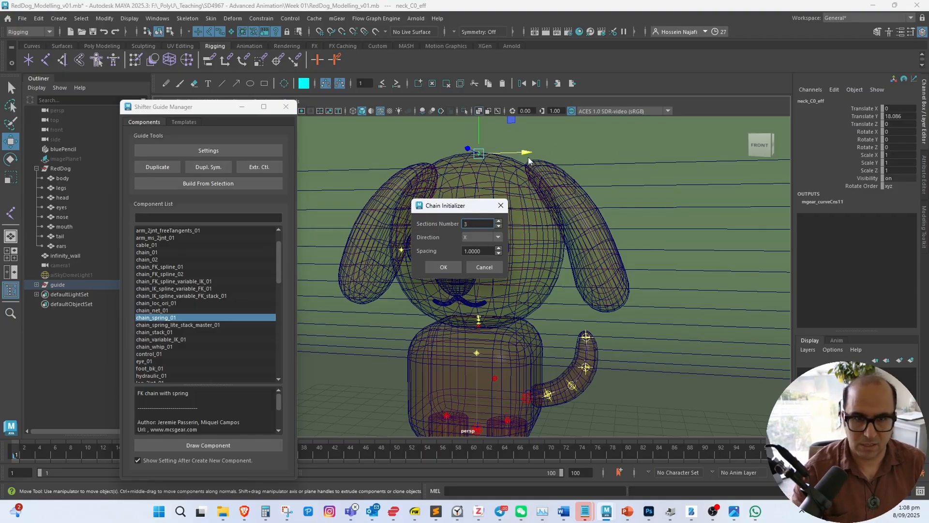
pyautogui.click(438, 269)
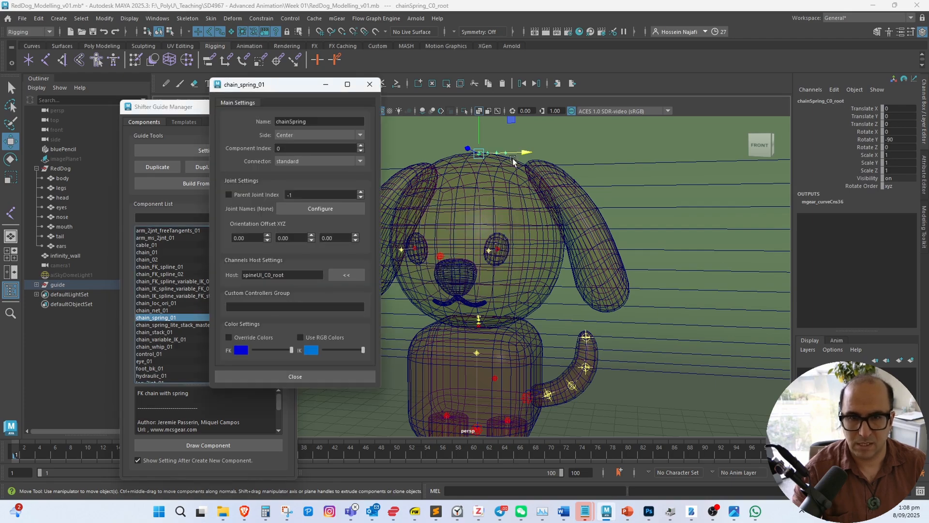
# Name the new spring chain component ear and set its side to Left
pyautogui.doubleClick(324, 122)
pyautogui.write('ear')
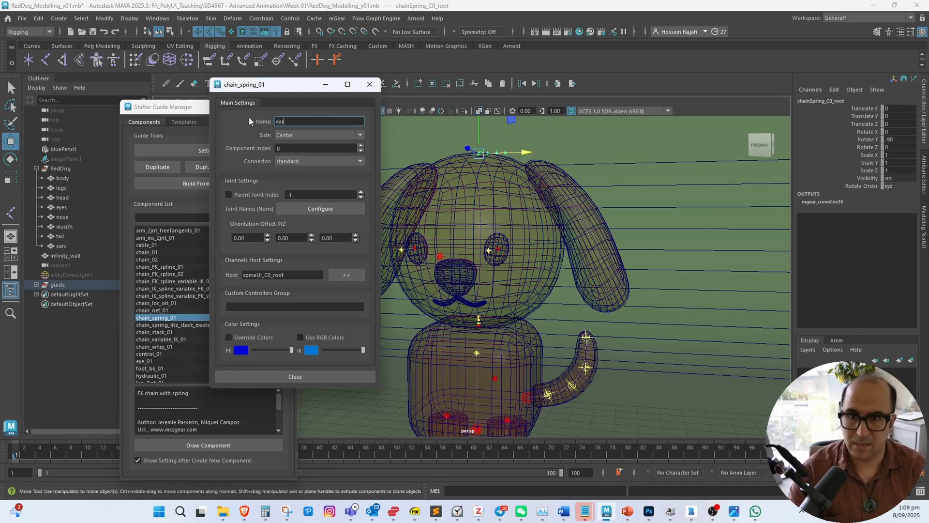
pyautogui.click(350, 134)
pyautogui.click(342, 151)
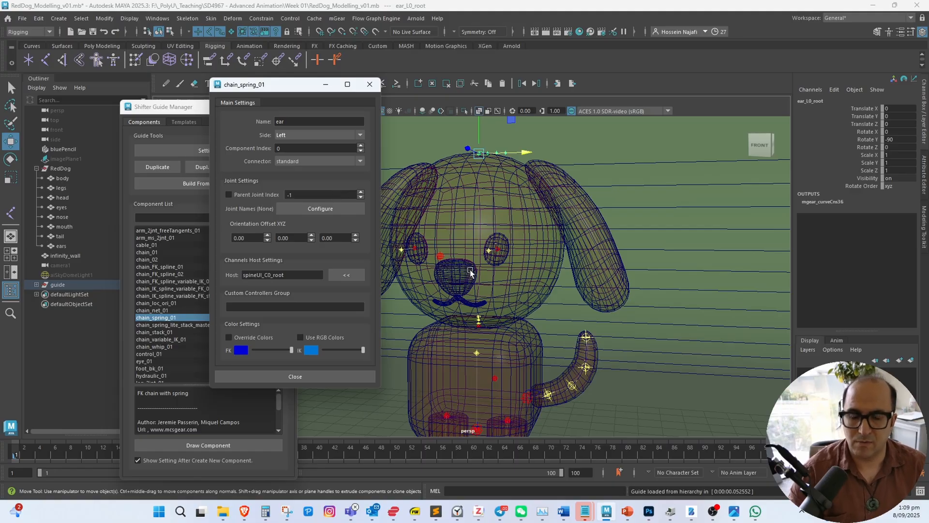
# Examine the eyeslook_C0_root and spineUI_C0_root guides around the dog to compare them with the ear's channel host
pyautogui.keyDown('alt'); pyautogui.moveTo(471, 268); pyautogui.dragTo(405, 275); pyautogui.keyUp('alt')
pyautogui.keyDown('alt'); pyautogui.moveTo(437, 258); pyautogui.dragTo(542, 225, button='middle'); pyautogui.keyUp('alt')
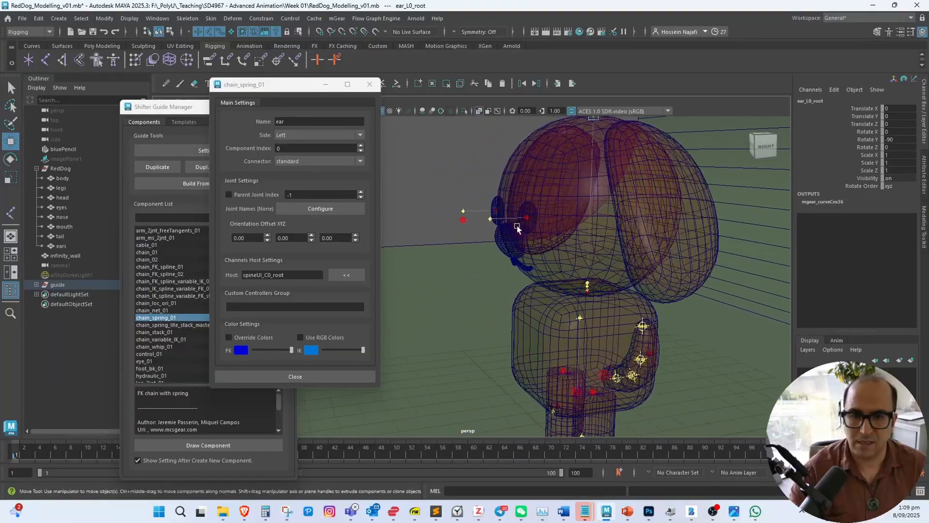
pyautogui.keyDown('alt'); pyautogui.moveTo(517, 225); pyautogui.dragTo(458, 252); pyautogui.keyUp('alt')
pyautogui.click(465, 209)
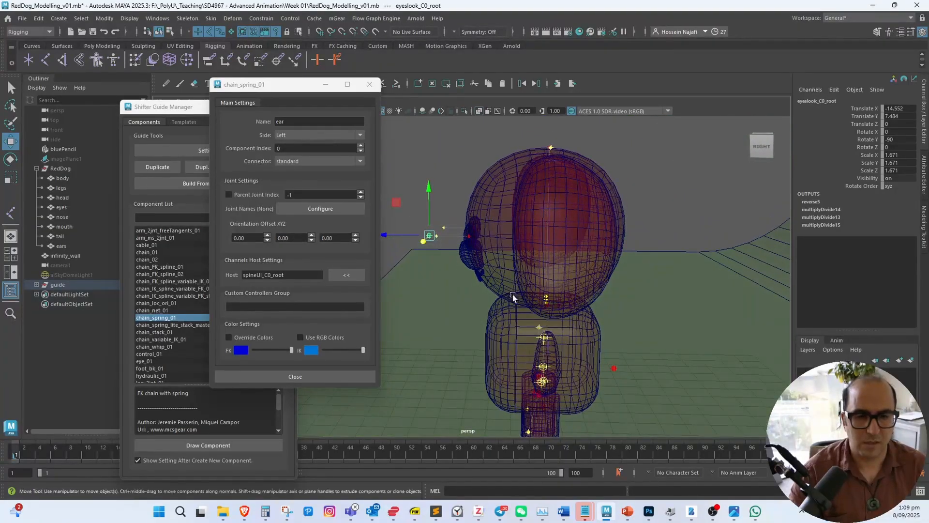
pyautogui.click(614, 372)
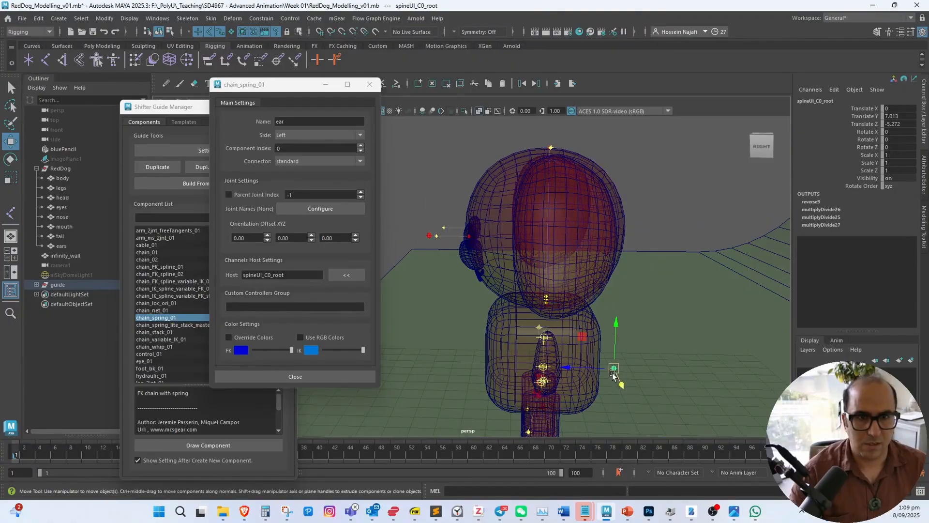
pyautogui.keyDown('alt'); pyautogui.moveTo(614, 376); pyautogui.dragTo(634, 251); pyautogui.keyUp('alt')
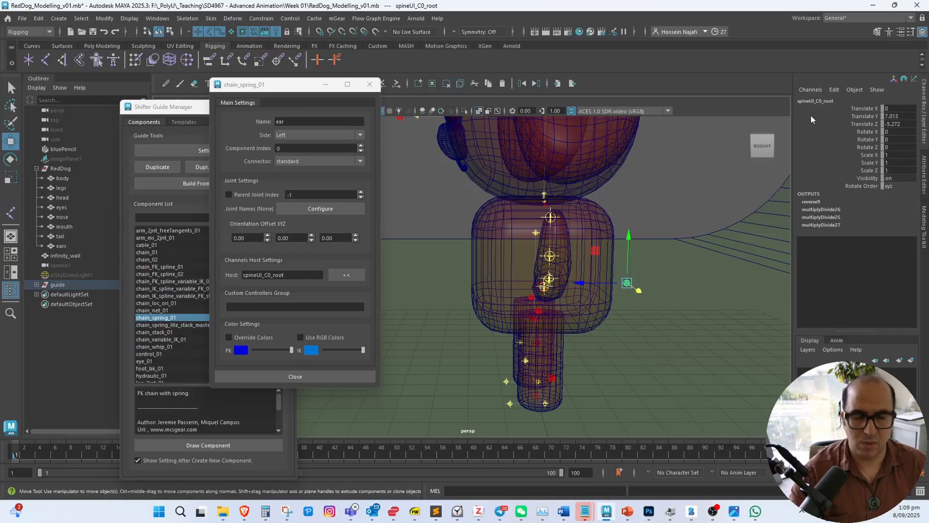
pyautogui.keyDown('alt'); pyautogui.moveTo(611, 246); pyautogui.dragTo(560, 321, button='middle'); pyautogui.keyUp('alt')
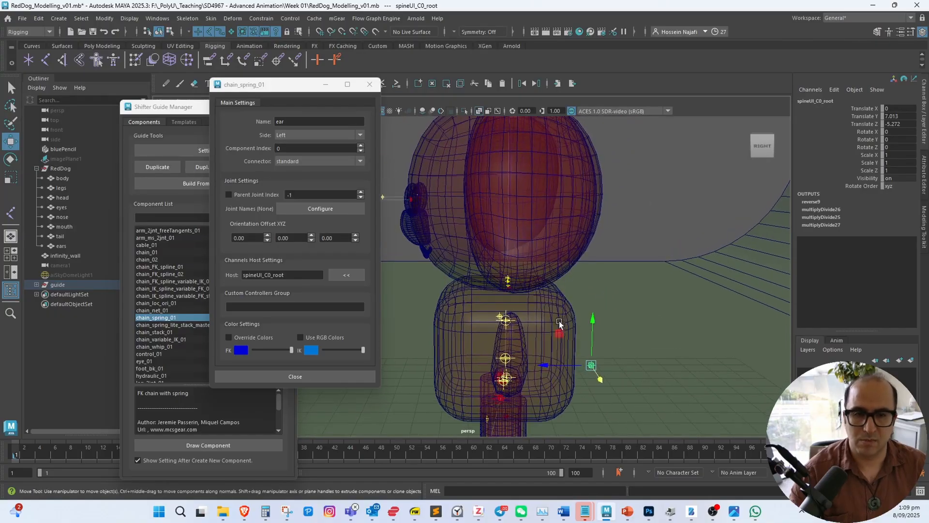
# Raise the spineUI_C0_root guide behind the head to about Translate Y 11.3 and Z -6.4, and close the ear component settings
pyautogui.moveTo(593, 320); pyautogui.dragTo(604, 248)
pyautogui.moveTo(574, 294); pyautogui.dragTo(593, 294)
pyautogui.keyDown('alt'); pyautogui.moveTo(555, 353); pyautogui.dragTo(547, 244); pyautogui.keyUp('alt')
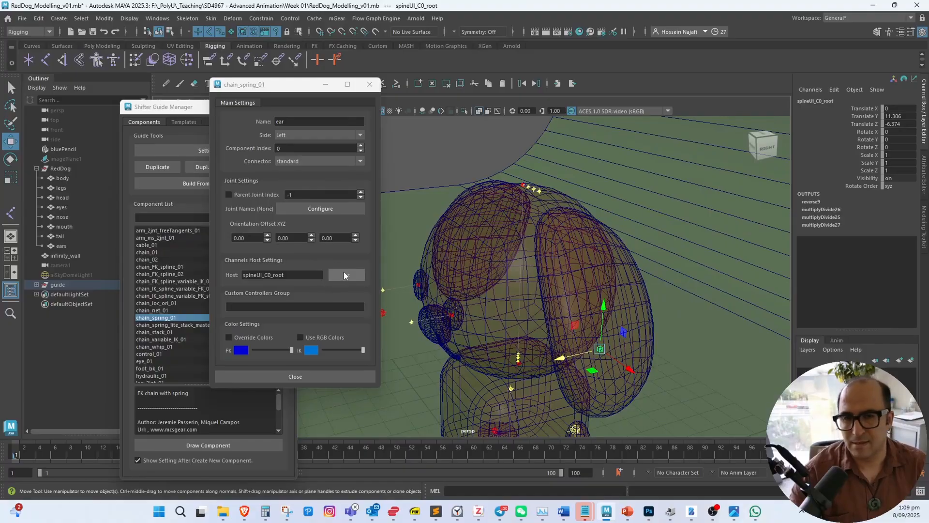
pyautogui.keyDown('alt'); pyautogui.moveTo(498, 210); pyautogui.dragTo(519, 184); pyautogui.keyUp('alt')
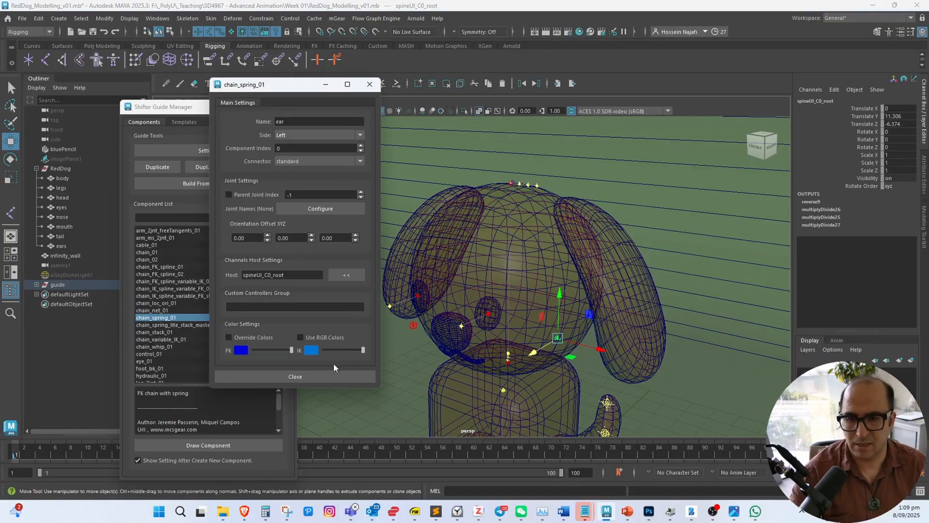
pyautogui.click(330, 376)
# Place ear_L0_root inside the upper end of the left ear in front view and rotate it to about 90, -66.2, -90
pyautogui.scroll(5, 504, 227)
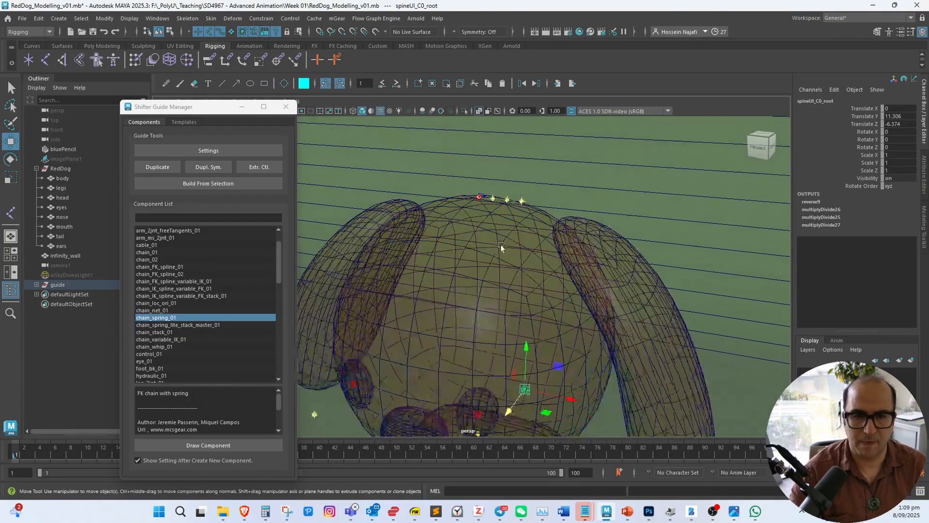
pyautogui.click(492, 199)
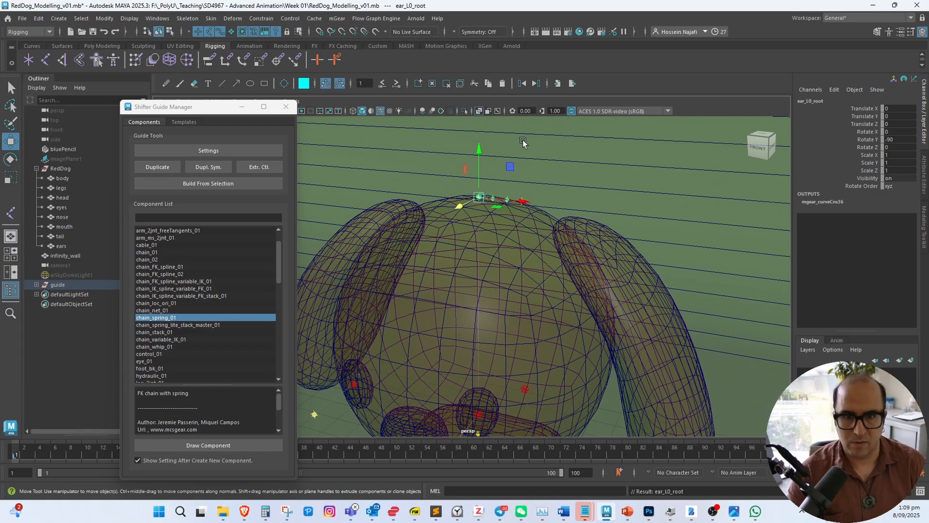
pyautogui.moveTo(510, 167); pyautogui.dragTo(617, 254)
pyautogui.press('space')
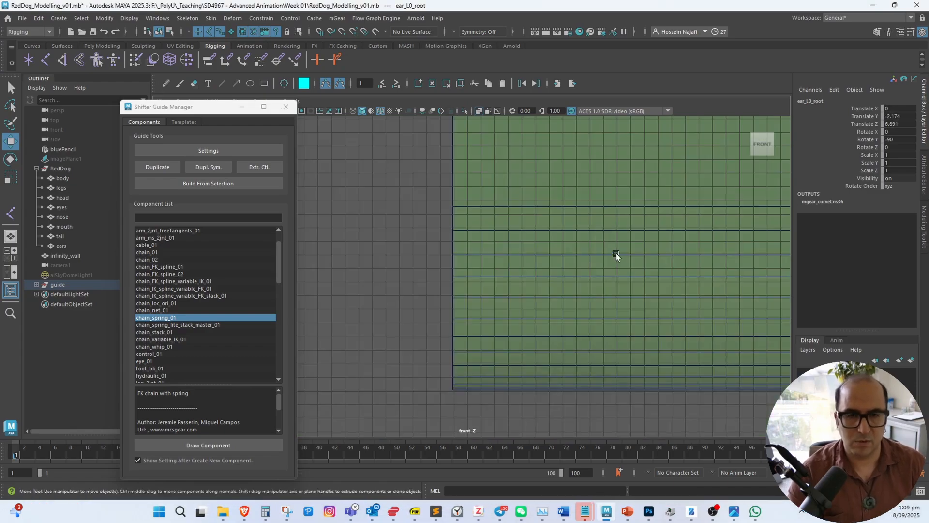
pyautogui.scroll(-10, 600, 248)
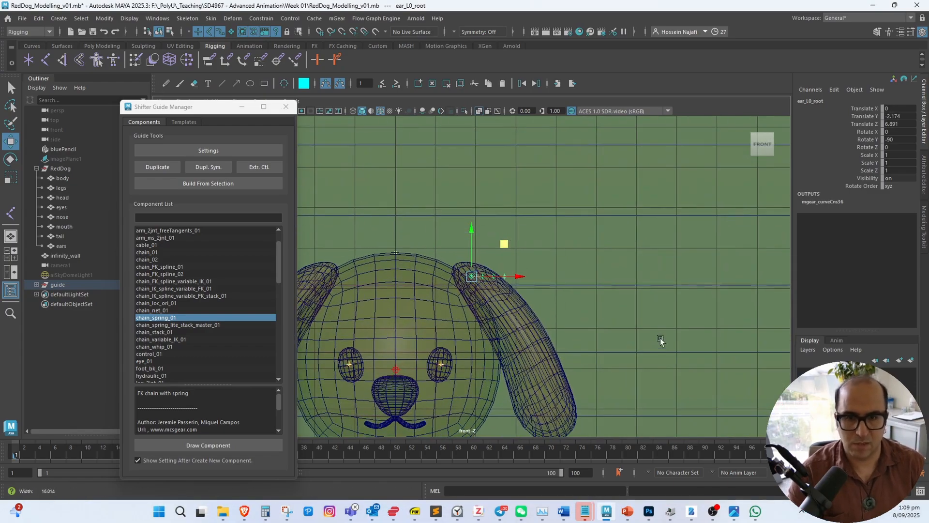
pyautogui.scroll(3, 670, 356)
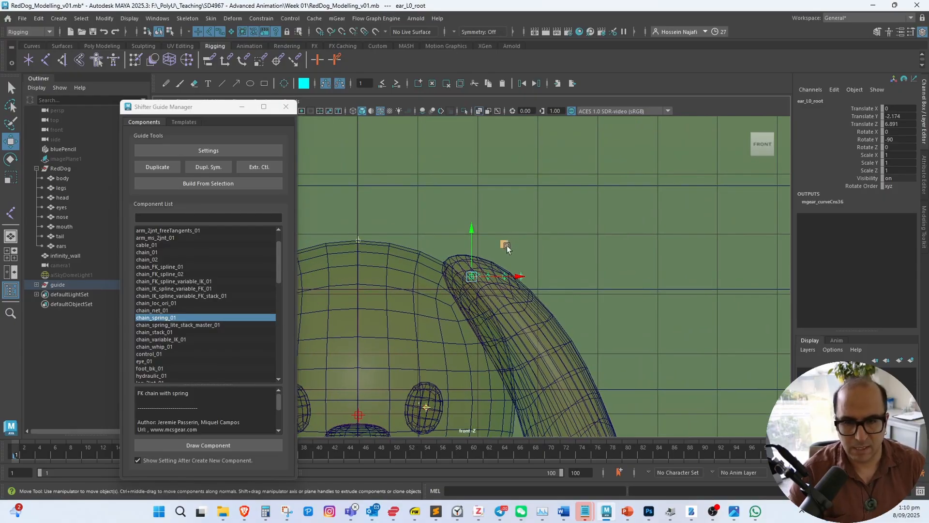
pyautogui.moveTo(507, 245); pyautogui.dragTo(512, 276)
pyautogui.press('e')
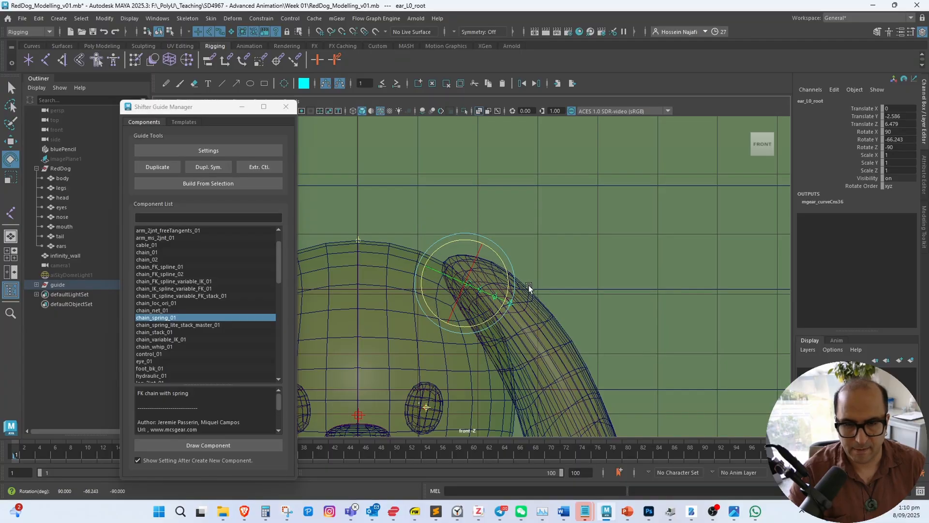
# Spread ear_L0_0_loc, ear_L0_1_loc and ear_L0_2_loc down the left ear to its tip, rotating ear_L0_0_loc to about -38 on Z
pyautogui.press('w')
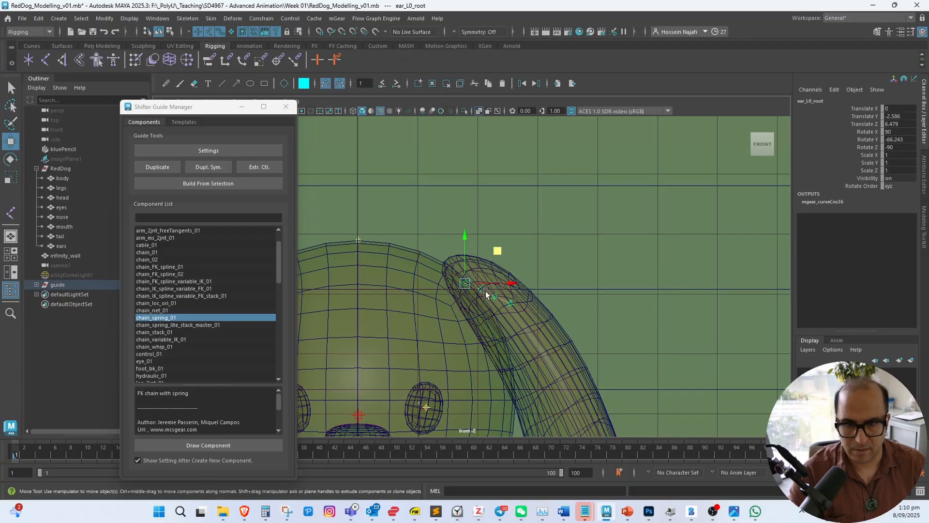
pyautogui.click(481, 290)
pyautogui.moveTo(492, 296); pyautogui.dragTo(534, 356)
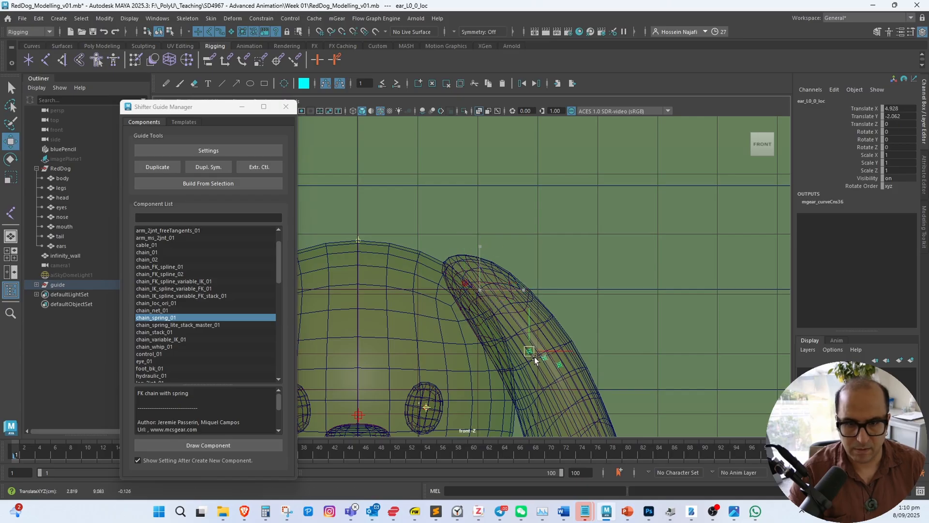
pyautogui.keyDown('alt'); pyautogui.moveTo(591, 288); pyautogui.dragTo(571, 210, button='middle'); pyautogui.keyUp('alt')
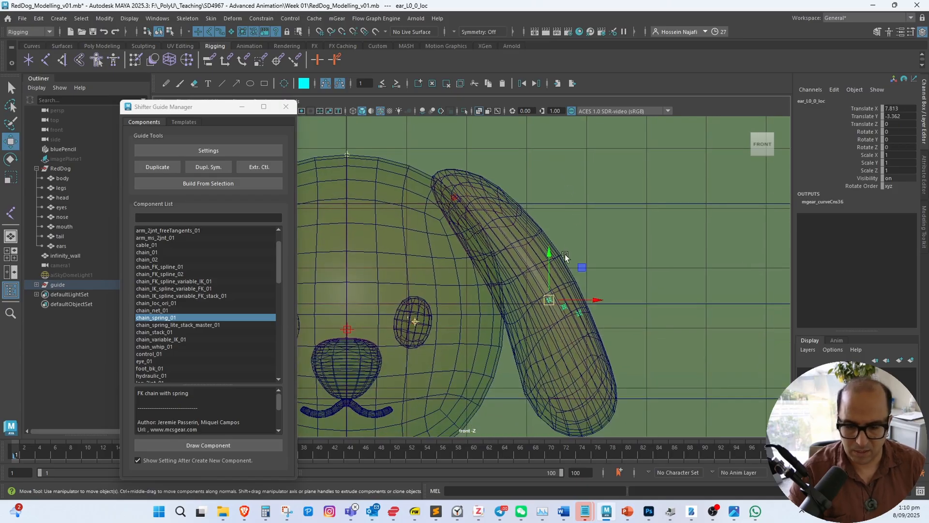
pyautogui.press('e')
pyautogui.moveTo(584, 277); pyautogui.dragTo(592, 438)
pyautogui.press('w')
pyautogui.click(546, 282)
pyautogui.click(574, 352)
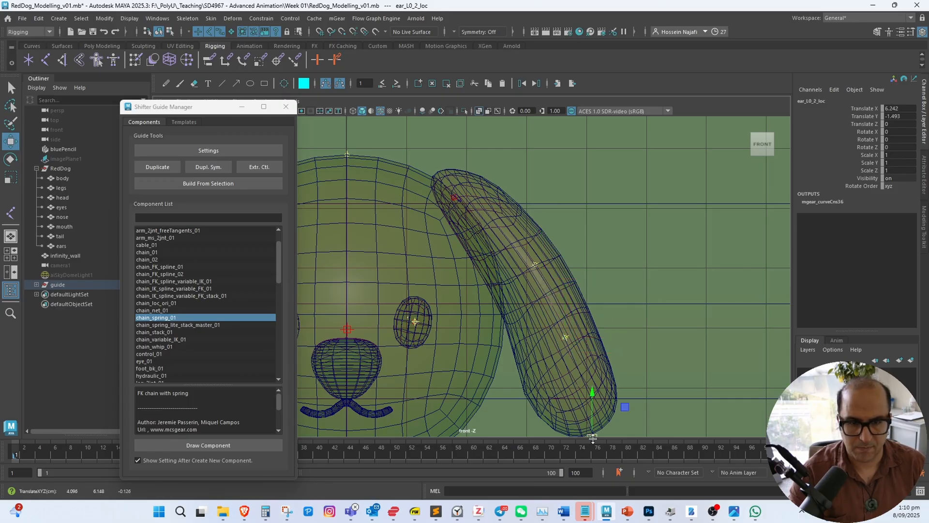
# Fine-tune the positions of ear_L0_0_loc, ear_L0_1_loc and ear_L0_2_loc so they follow the centre line of the left ear mesh
pyautogui.click(455, 199)
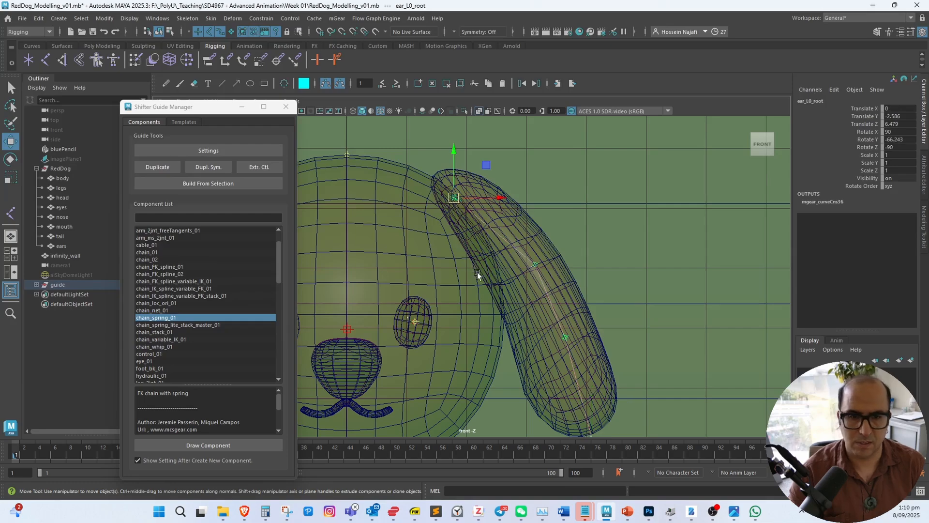
pyautogui.click(538, 264)
pyautogui.moveTo(542, 264); pyautogui.dragTo(527, 270)
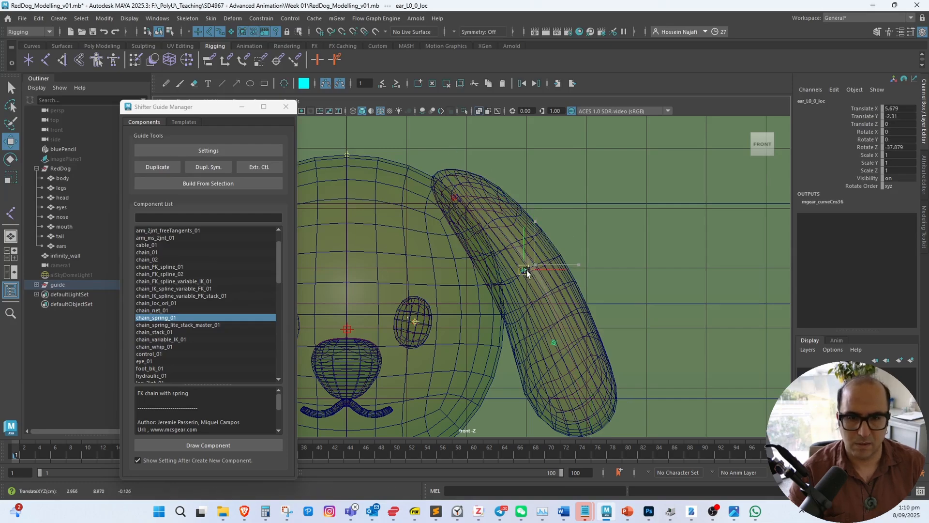
pyautogui.click(556, 344)
pyautogui.moveTo(557, 344); pyautogui.dragTo(560, 337)
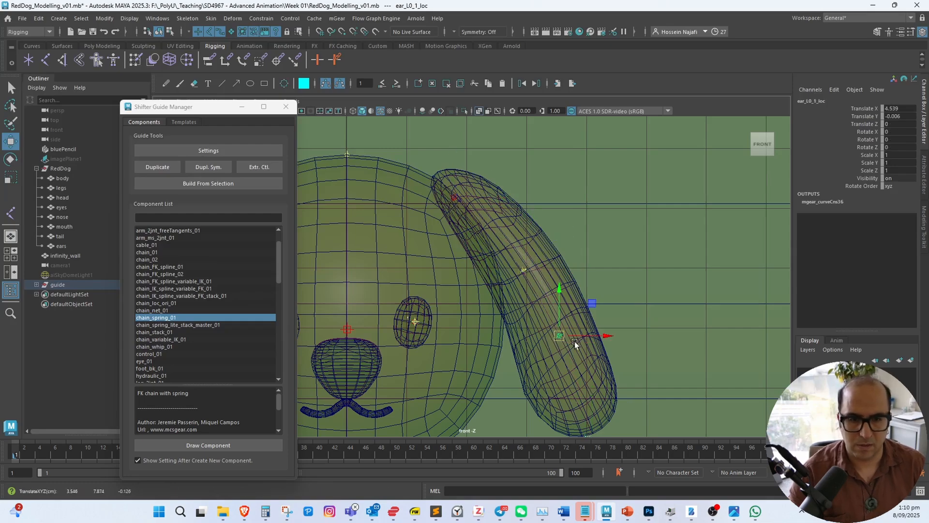
pyautogui.keyDown('alt'); pyautogui.moveTo(591, 361); pyautogui.dragTo(591, 289, button='middle'); pyautogui.keyUp('alt')
pyautogui.click(588, 363)
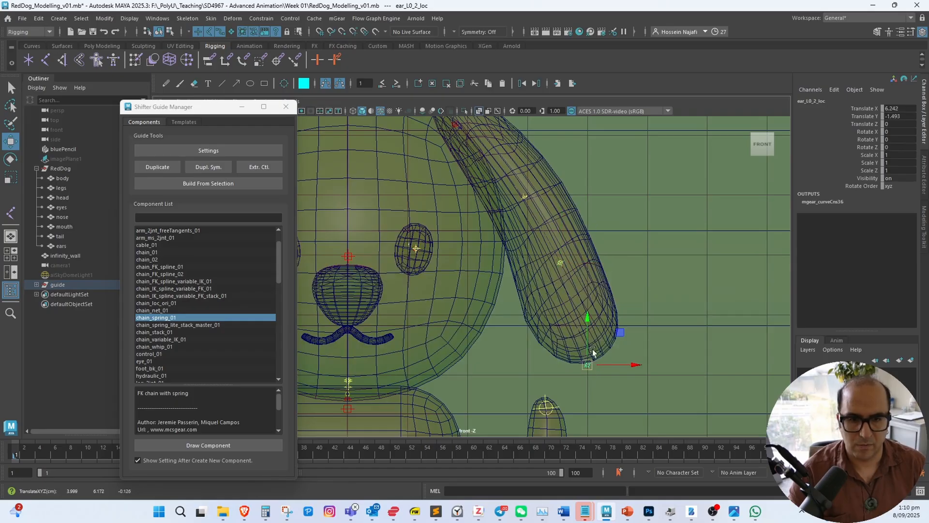
pyautogui.moveTo(588, 364); pyautogui.dragTo(596, 355)
pyautogui.keyDown('alt'); pyautogui.moveTo(561, 264); pyautogui.dragTo(589, 330, button='middle'); pyautogui.keyUp('alt')
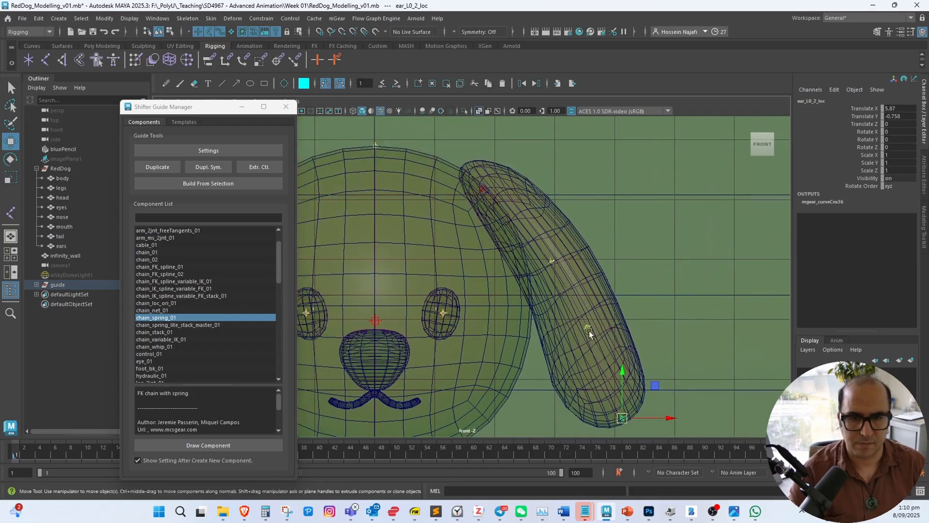
# Duplicate the left ear chain from ear_L0_root symmetrically onto the right ear and check it in perspective view
pyautogui.scroll(-4, 589, 330)
pyautogui.click(480, 220)
pyautogui.press('space')
pyautogui.moveTo(491, 247); pyautogui.dragTo(440, 209)
pyautogui.keyDown('alt'); pyautogui.moveTo(439, 209); pyautogui.dragTo(384, 253, button='right'); pyautogui.keyUp('alt')
pyautogui.keyDown('alt'); pyautogui.moveTo(385, 252); pyautogui.dragTo(342, 216); pyautogui.keyUp('alt')
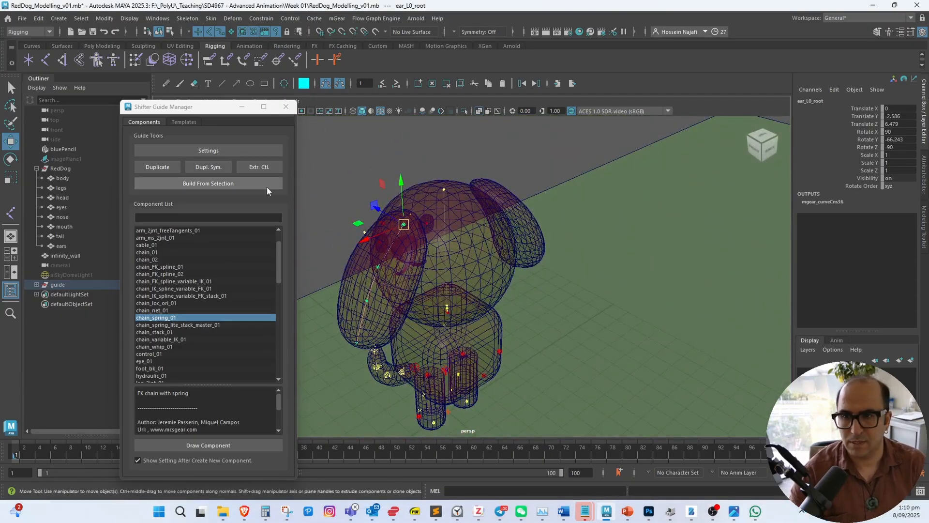
pyautogui.click(209, 168)
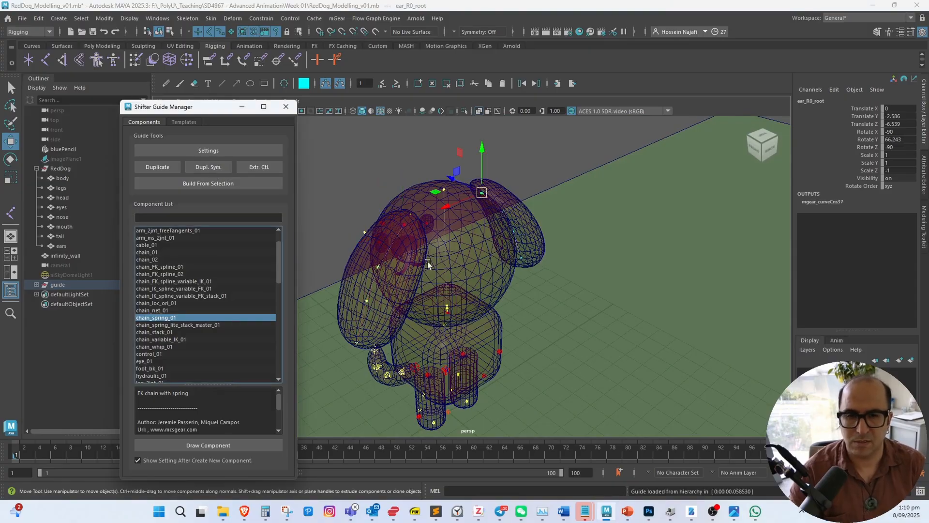
pyautogui.keyDown('alt'); pyautogui.moveTo(428, 262); pyautogui.dragTo(588, 213); pyautogui.keyUp('alt')
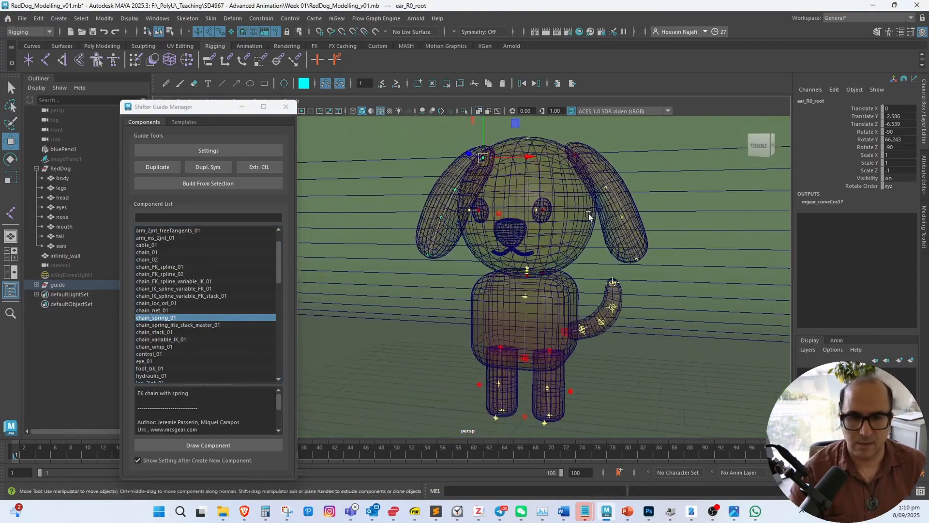
# Build the rig from the complete guide hierarchy
pyautogui.click(74, 284)
pyautogui.click(223, 186)
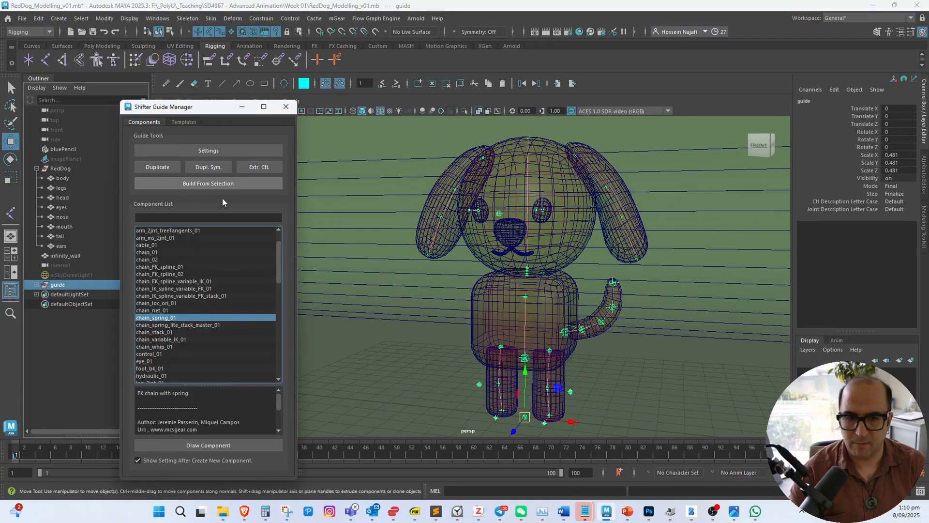
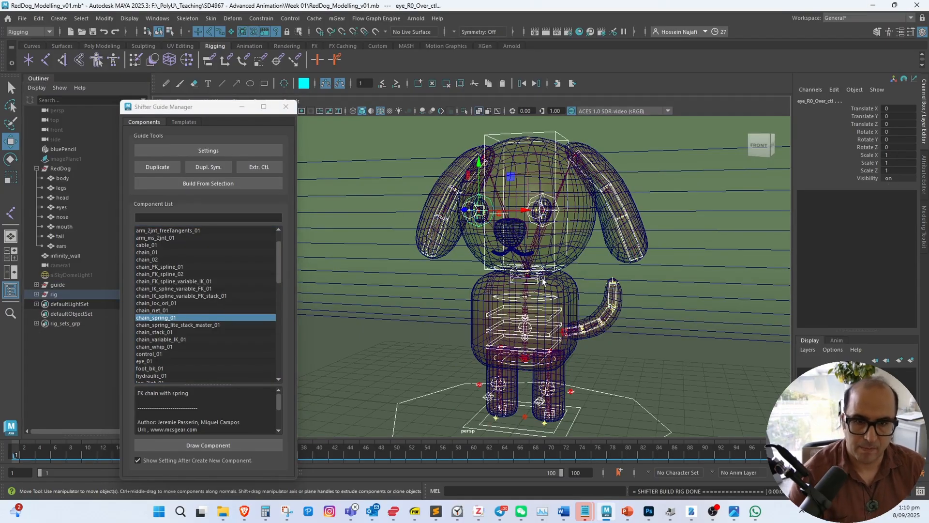
pyautogui.keyDown('alt'); pyautogui.moveTo(585, 240); pyautogui.dragTo(600, 183); pyautogui.keyUp('alt')
# Isolate the built rig in the perspective view so only its joints and controls are shown
pyautogui.click(76, 294)
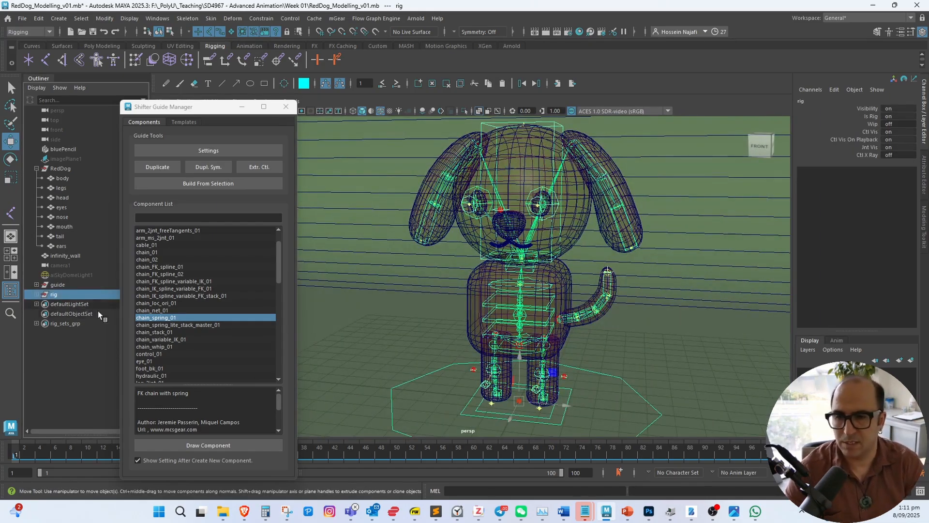
pyautogui.hotkey('ctrl', '1')
pyautogui.keyDown('alt'); pyautogui.moveTo(535, 325); pyautogui.dragTo(597, 236); pyautogui.keyUp('alt')
pyautogui.click(601, 211)
pyautogui.keyDown('alt'); pyautogui.moveTo(588, 267); pyautogui.dragTo(541, 335); pyautogui.keyUp('alt')
# Try moving spine_C0_ik0_ctl, undo it, and test the body by moving body_C0_ctl
pyautogui.click(555, 336)
pyautogui.hotkey('ctrl', 'z')
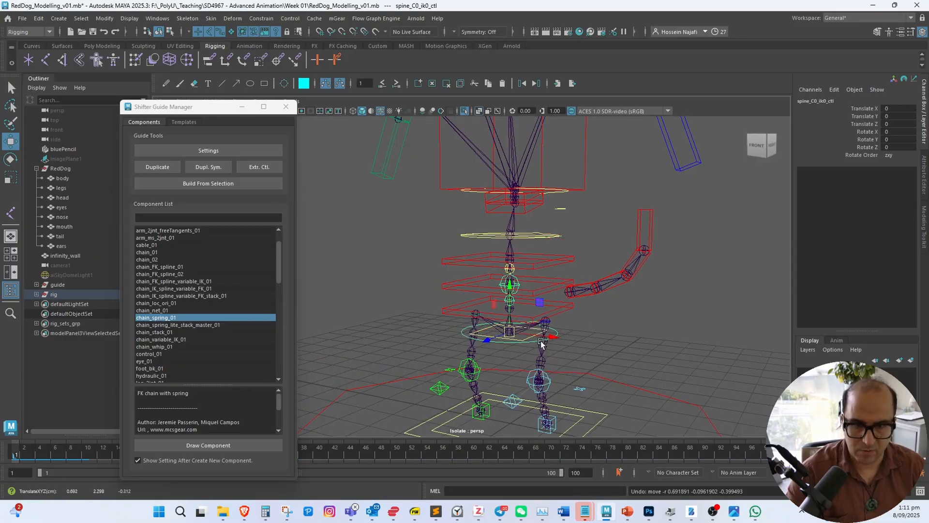
pyautogui.click(476, 334)
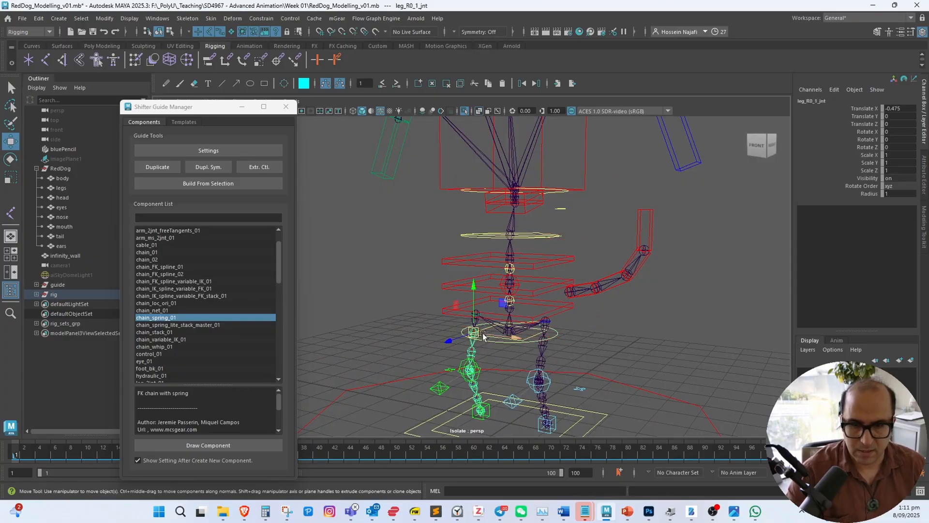
pyautogui.click(552, 337)
pyautogui.click(535, 335)
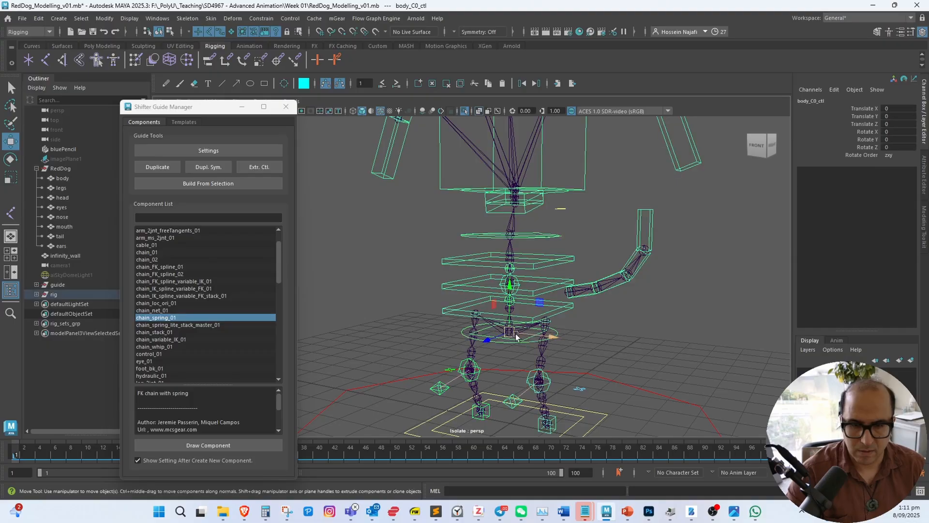
pyautogui.moveTo(513, 334); pyautogui.dragTo(532, 329)
# Try rotating neck_C0_head_ctl to test how the ears follow the head, and undo the rotation
pyautogui.keyDown('alt'); pyautogui.moveTo(578, 251); pyautogui.dragTo(555, 320, button='middle'); pyautogui.keyUp('alt')
pyautogui.click(572, 295)
pyautogui.moveTo(551, 290)
pyautogui.keyDown('alt'); pyautogui.mouseDown()
pyautogui.moveTo(498, 321)
pyautogui.moveTo(508, 339)
pyautogui.moveTo(594, 297)
pyautogui.moveTo(547, 307)
pyautogui.mouseUp(); pyautogui.keyUp('alt')
pyautogui.press('e')
pyautogui.hotkey('ctrl', 'z')
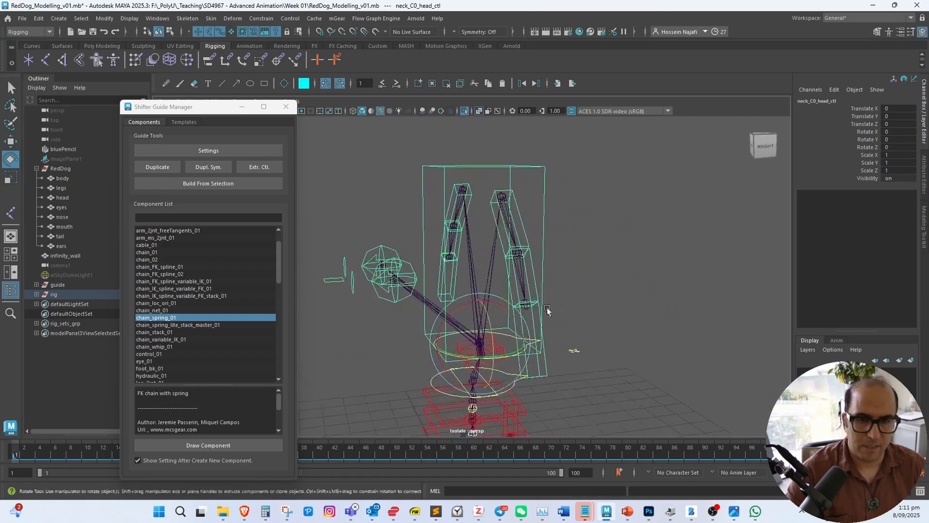
# Set Spring chain intensity to 1 on spineUI_C0_ctl and rotate the head control to test the ears' spring
pyautogui.moveTo(587, 368); pyautogui.dragTo(588, 367)
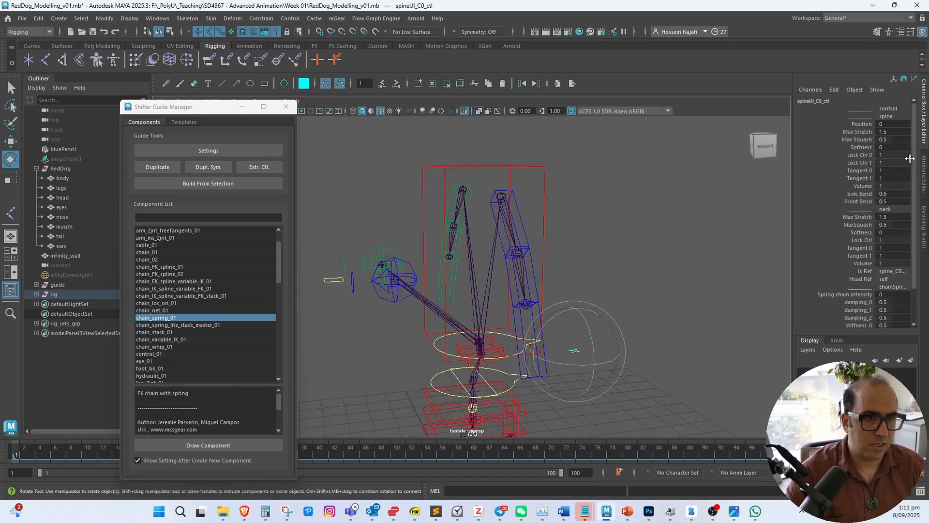
pyautogui.scroll(-3, 908, 204)
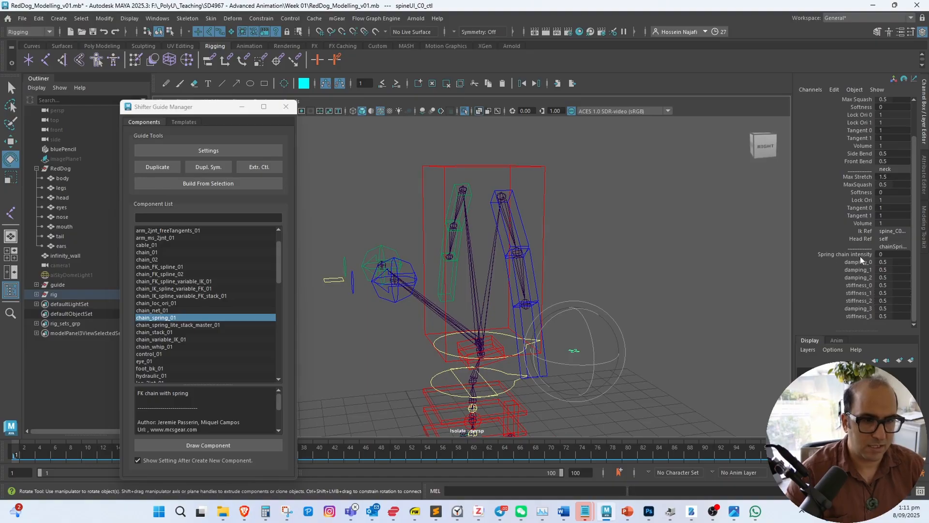
pyautogui.click(889, 254)
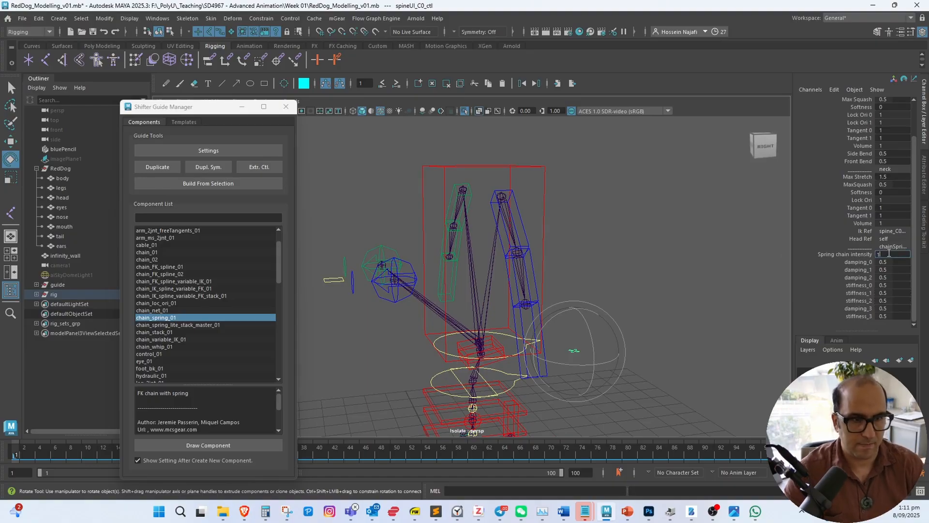
pyautogui.write('1')
pyautogui.press('Return')
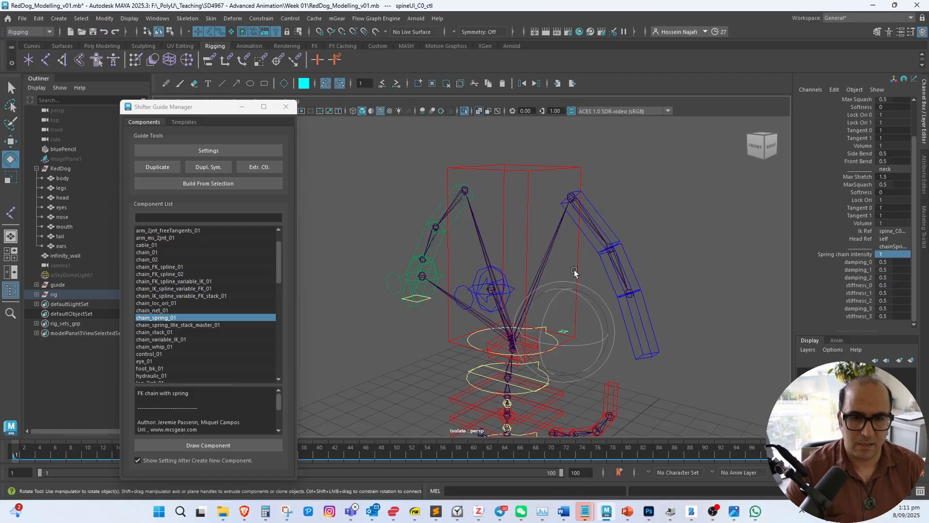
pyautogui.click(564, 300)
pyautogui.moveTo(544, 320)
pyautogui.mouseDown()
pyautogui.moveTo(536, 309)
pyautogui.moveTo(559, 312)
pyautogui.mouseUp()
# Set stiffness_0, stiffness_1, stiffness_2, damping_3 and stiffness_3 on spineUI_C0_ctl to 0.1
pyautogui.moveTo(565, 344); pyautogui.dragTo(581, 365)
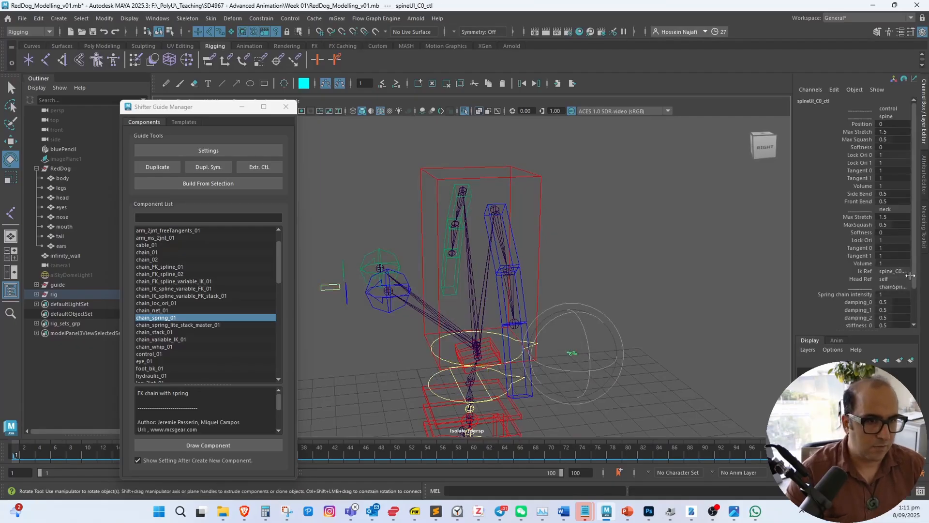
pyautogui.scroll(-3, 910, 290)
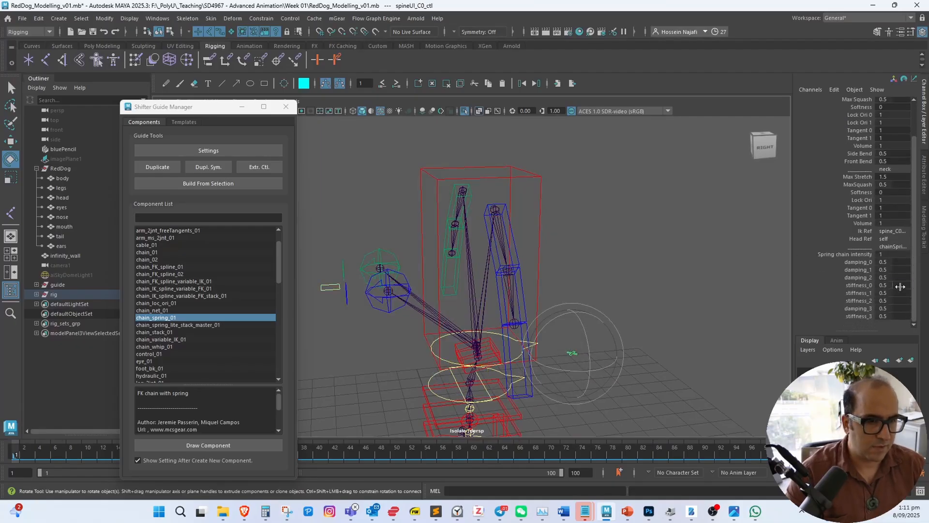
pyautogui.moveTo(900, 287); pyautogui.dragTo(898, 316)
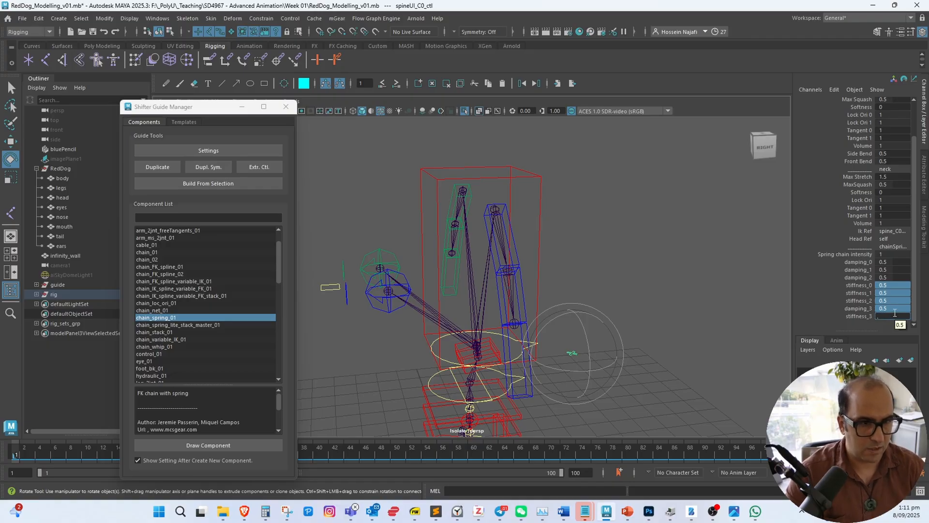
pyautogui.press('Return')
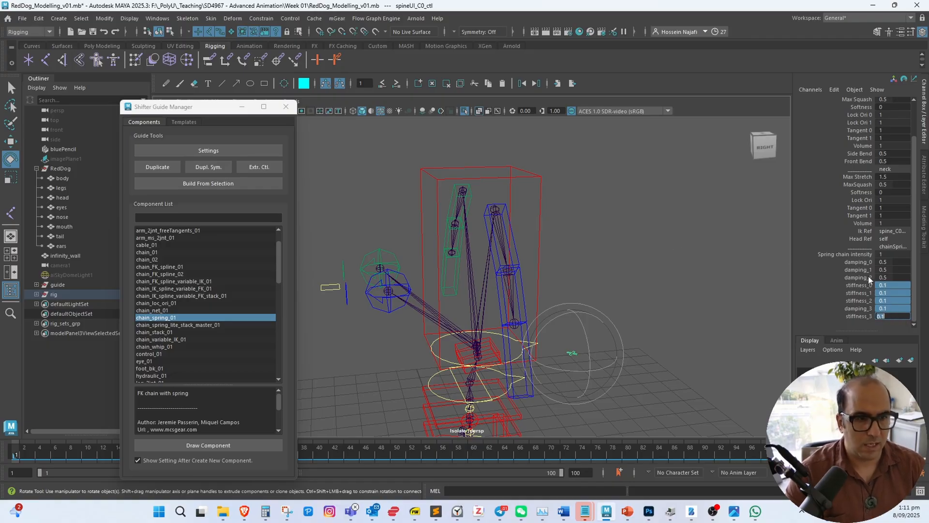
# Set damping_3, damping_0, damping_1 and damping_2 on spineUI_C0_ctl to 0.9
pyautogui.click(890, 308)
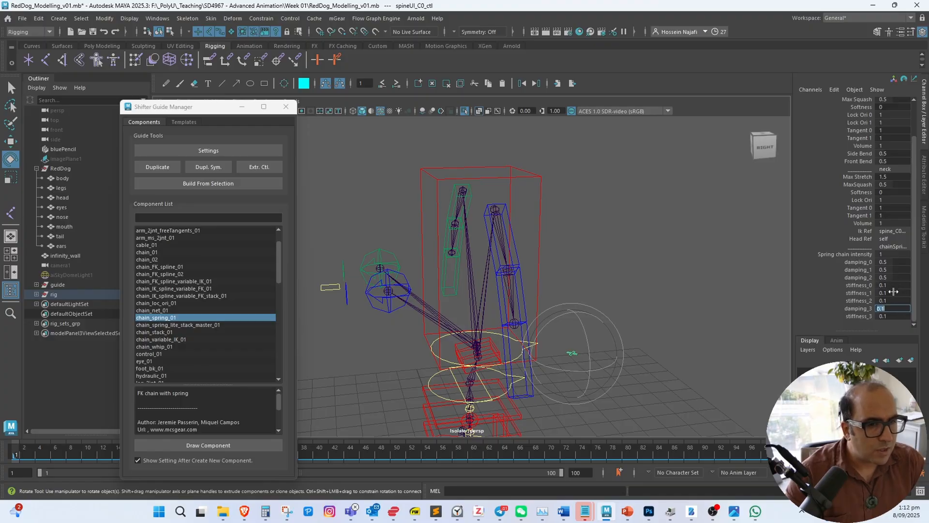
pyautogui.write('0.9')
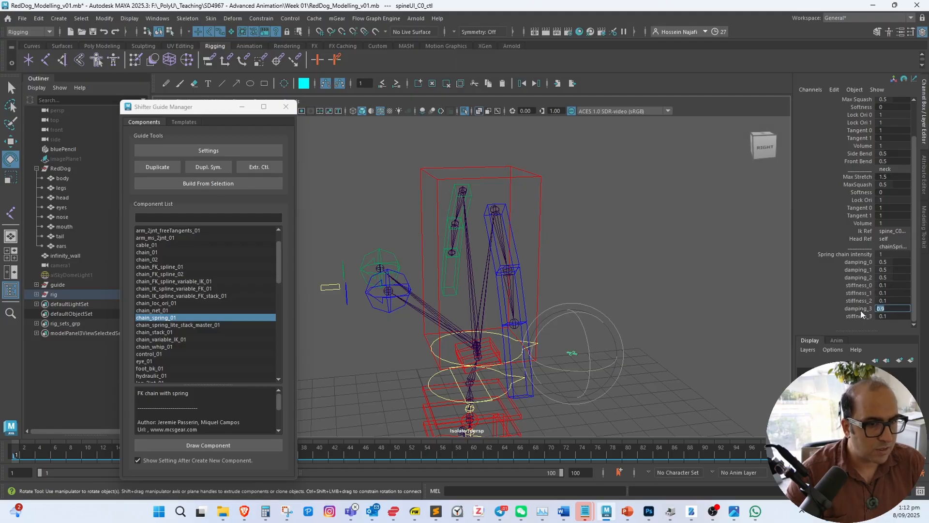
pyautogui.moveTo(891, 262); pyautogui.dragTo(891, 278)
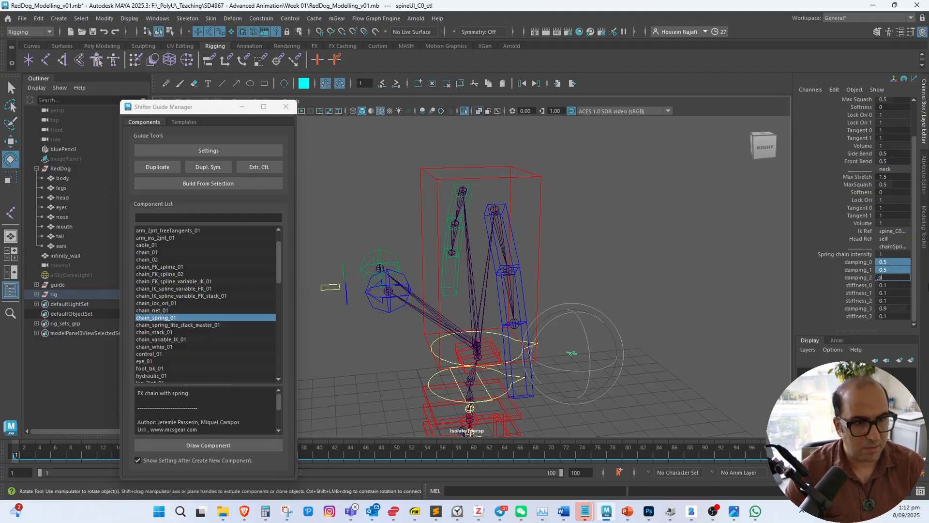
pyautogui.write('.9')
pyautogui.press('Return')
# Try rotating neck_C0_head_ctl to test the ears' spring with the new damping, and undo the rotation
pyautogui.moveTo(535, 266); pyautogui.dragTo(541, 274)
pyautogui.keyDown('alt'); pyautogui.moveTo(540, 280); pyautogui.dragTo(502, 311); pyautogui.keyUp('alt')
pyautogui.hotkey('ctrl', 'z')
pyautogui.hotkey('ctrl', 'z')
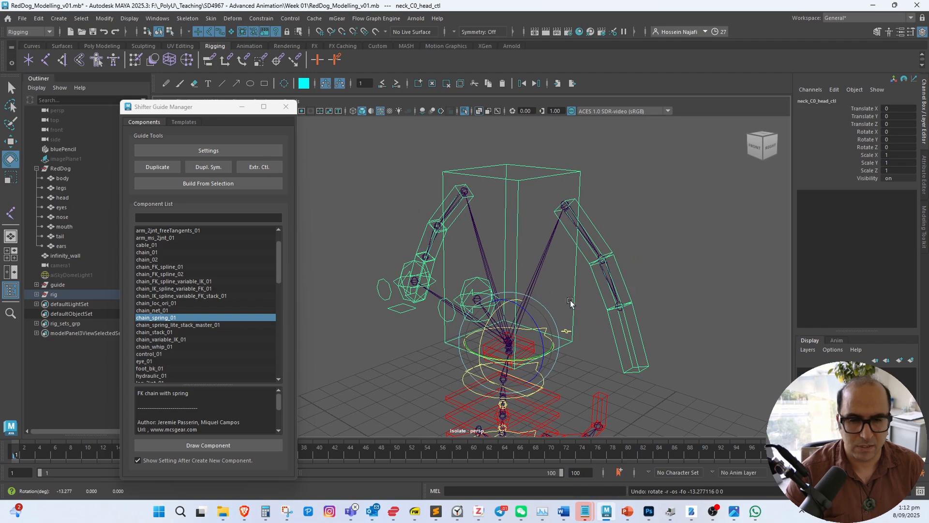
# Set stiffness_0, stiffness_1, stiffness_2 and stiffness_3 on spineUI_C0_ctl to 0.4
pyautogui.keyDown('alt'); pyautogui.moveTo(570, 303); pyautogui.dragTo(573, 344); pyautogui.keyUp('alt')
pyautogui.click(572, 344)
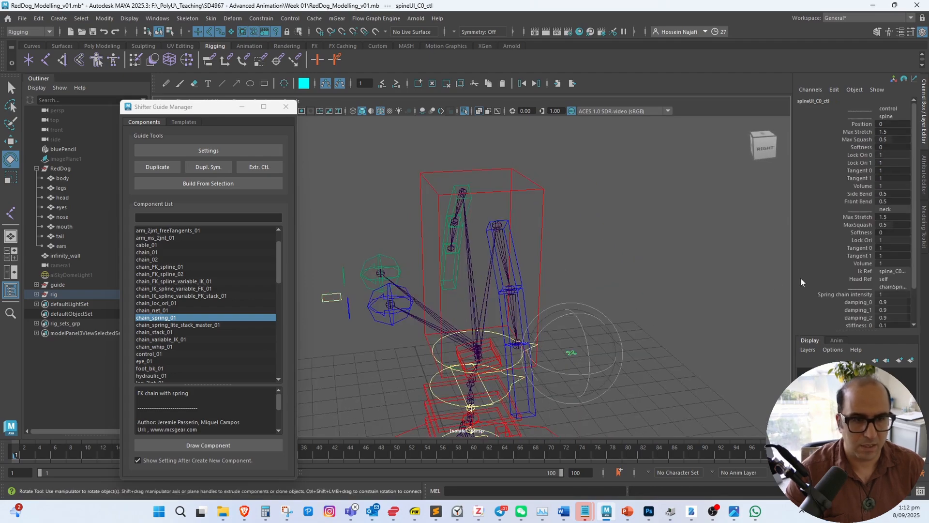
pyautogui.scroll(-3, 910, 301)
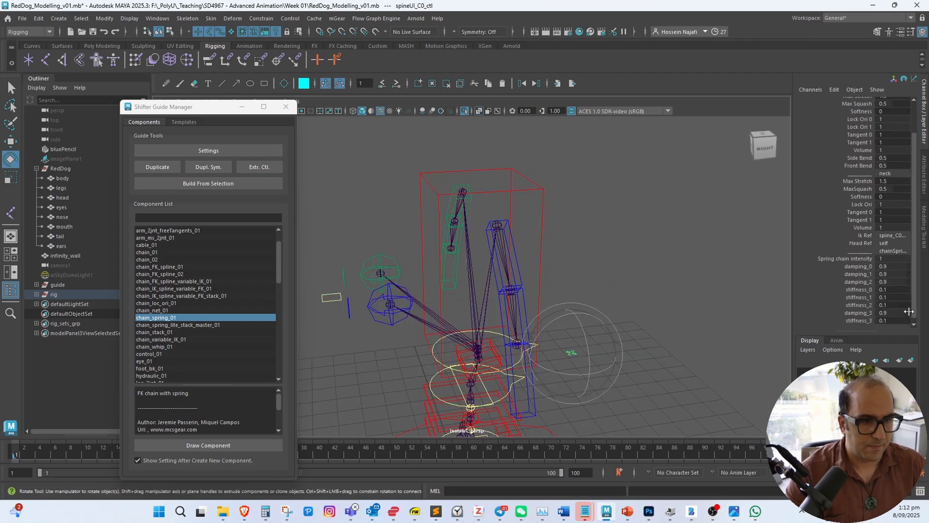
pyautogui.moveTo(895, 292); pyautogui.dragTo(896, 304)
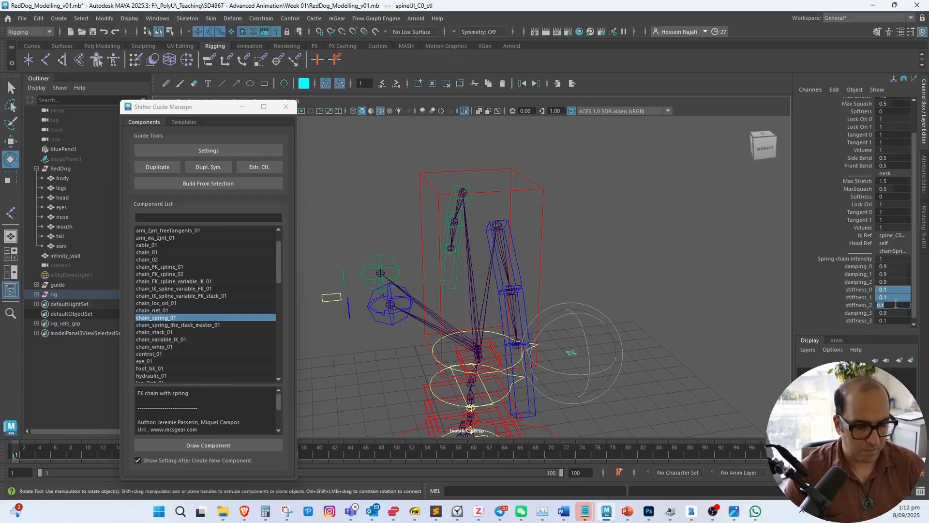
pyautogui.write('.4')
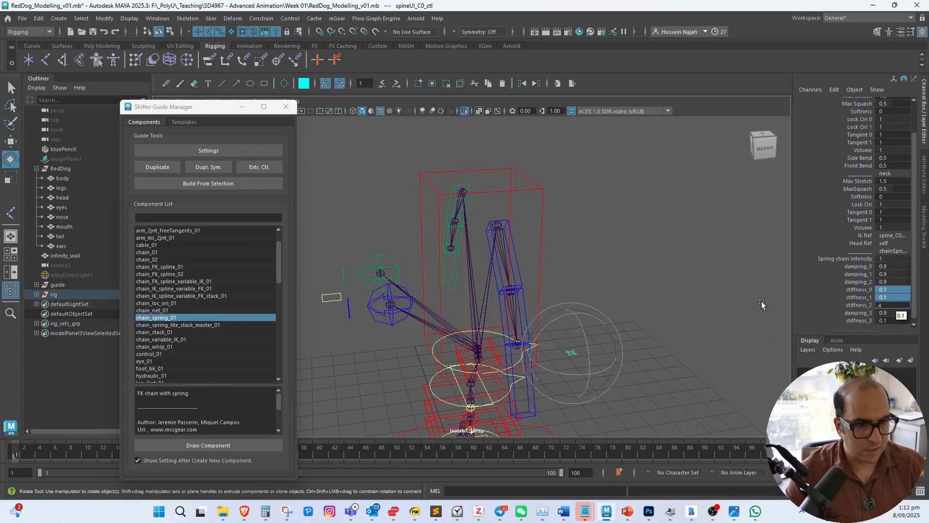
pyautogui.press('Tab')
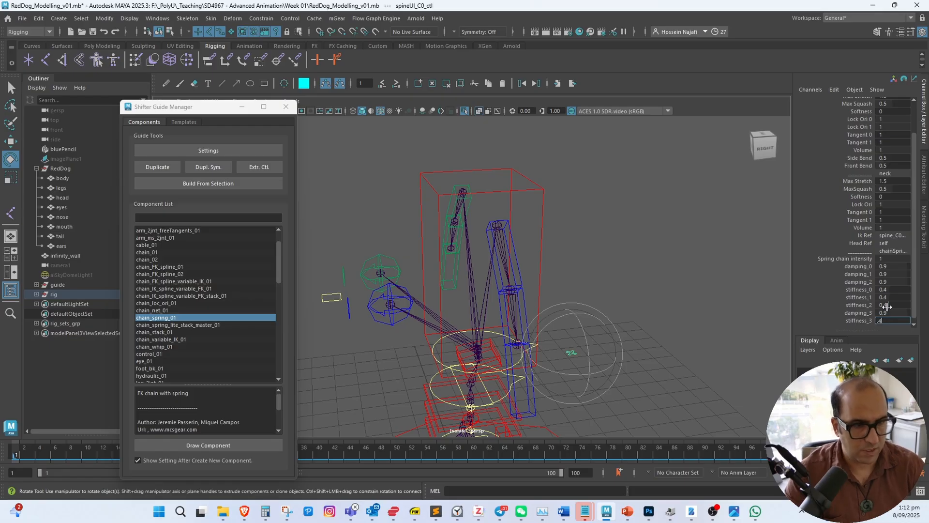
pyautogui.write('.4')
pyautogui.press('Return')
# Try rotating neck_C0_head_ctl to test the ears with the new stiffness, and undo the test
pyautogui.click(531, 279)
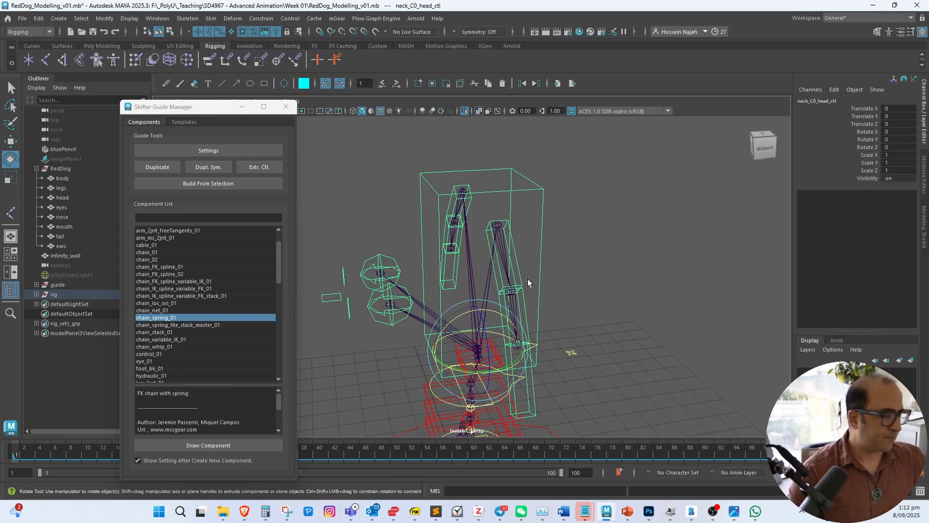
pyautogui.moveTo(467, 330); pyautogui.dragTo(587, 377)
pyautogui.click(558, 388)
pyautogui.hotkey('ctrl', 'z')
# Set Spring chain intensity on spineUI_C0_ctl to 0 to turn off the spring effect
pyautogui.keyDown('alt'); pyautogui.moveTo(549, 348); pyautogui.dragTo(553, 326, button='middle'); pyautogui.keyUp('alt')
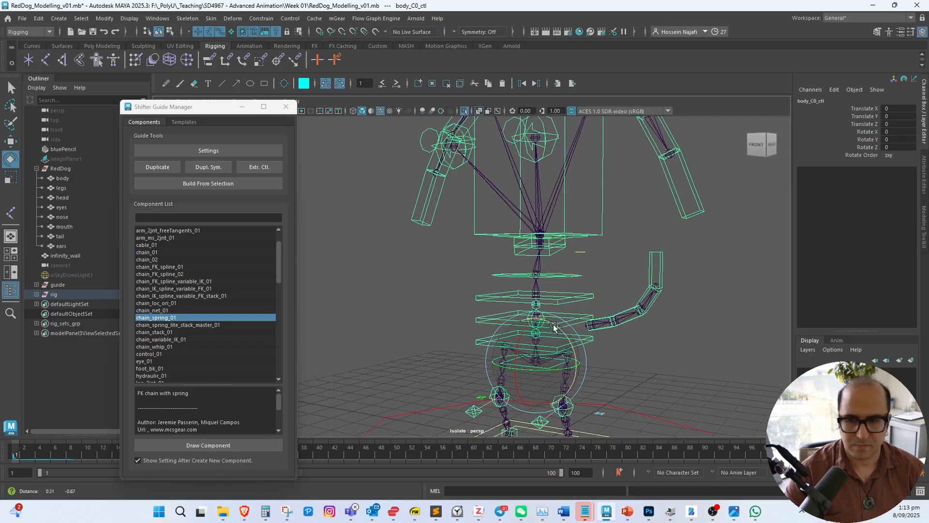
pyautogui.keyDown('alt'); pyautogui.moveTo(553, 326); pyautogui.dragTo(499, 318, button='right'); pyautogui.keyUp('alt')
pyautogui.keyDown('alt'); pyautogui.moveTo(498, 318); pyautogui.dragTo(565, 275); pyautogui.keyUp('alt')
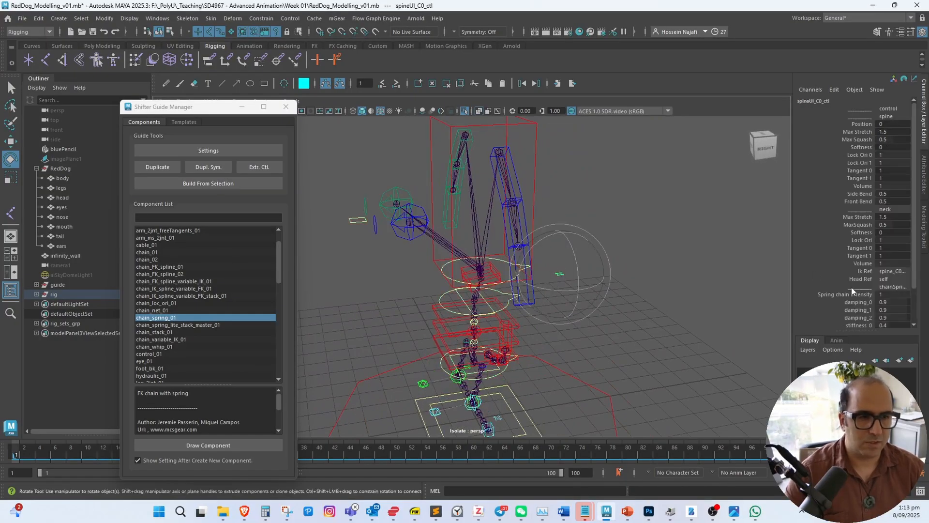
pyautogui.click(860, 294)
pyautogui.moveTo(723, 283); pyautogui.dragTo(640, 286, button='middle')
pyautogui.keyDown('alt'); pyautogui.moveTo(643, 315); pyautogui.dragTo(679, 304); pyautogui.keyUp('alt')
pyautogui.moveTo(679, 305); pyautogui.dragTo(719, 300, button='middle')
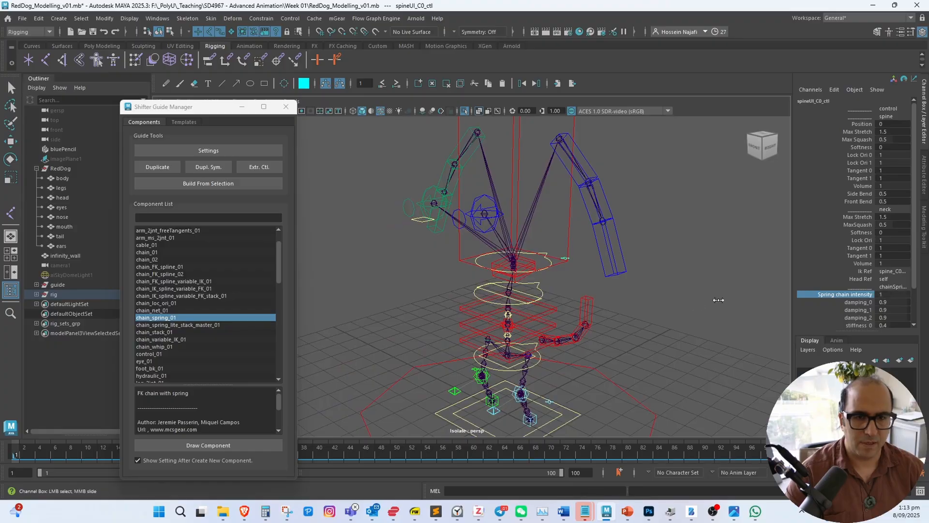
pyautogui.keyDown('alt'); pyautogui.moveTo(659, 305); pyautogui.dragTo(713, 311); pyautogui.keyUp('alt')
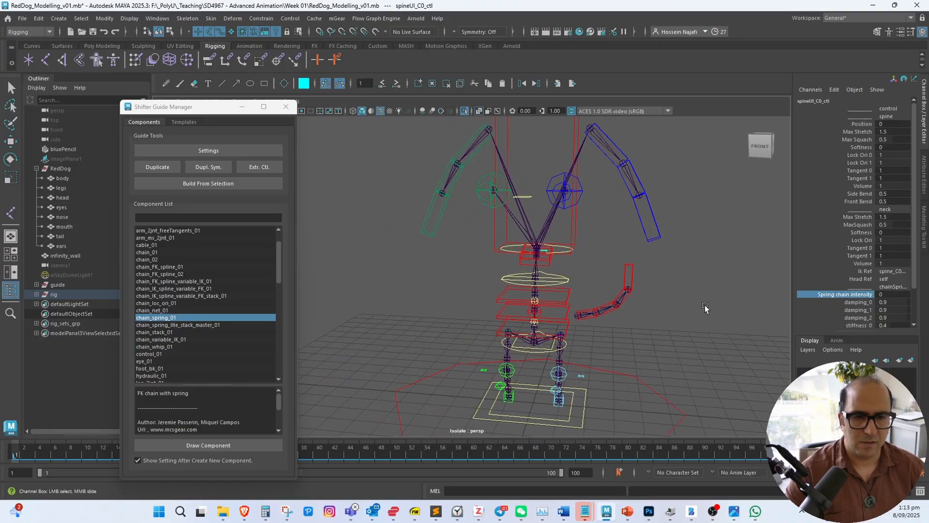
# Try rotating body_C0_ctl to test the rig with the spring turned off, and undo the rotation
pyautogui.press('e')
pyautogui.click(549, 350)
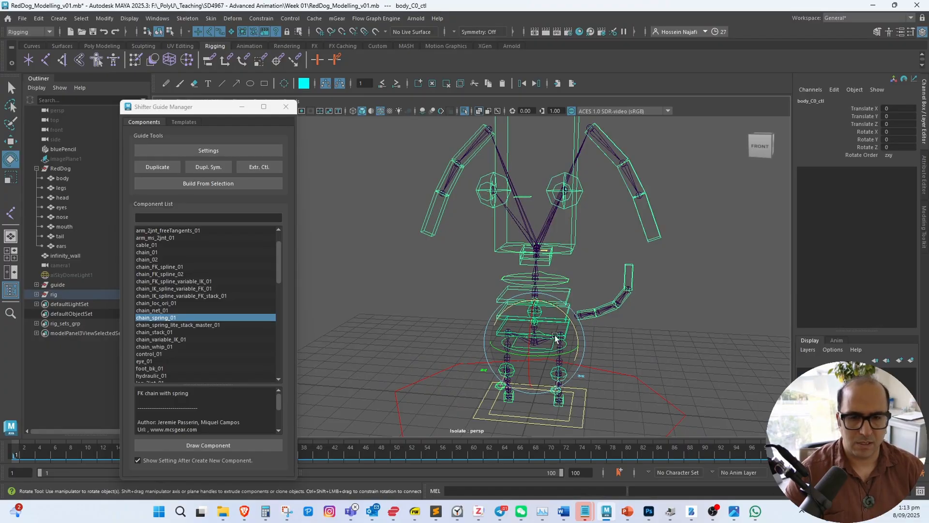
pyautogui.moveTo(561, 339); pyautogui.dragTo(565, 320)
pyautogui.hotkey('ctrl', 'z')
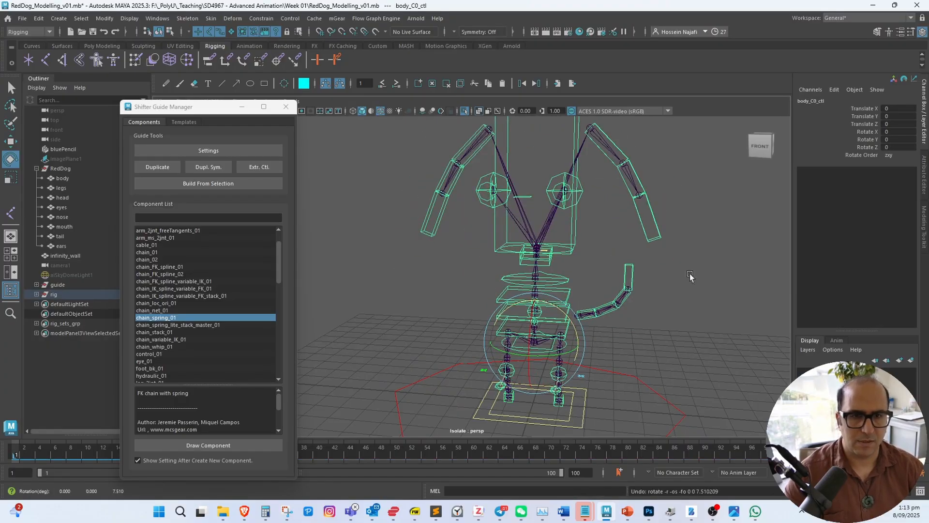
# Leave isolate mode to show the whole dog model with its rig, and hide the guide group
pyautogui.keyDown('alt'); pyautogui.moveTo(678, 289); pyautogui.dragTo(662, 309, button='middle'); pyautogui.keyUp('alt')
pyautogui.keyDown('alt'); pyautogui.moveTo(662, 309); pyautogui.dragTo(571, 297); pyautogui.keyUp('alt')
pyautogui.click(556, 271)
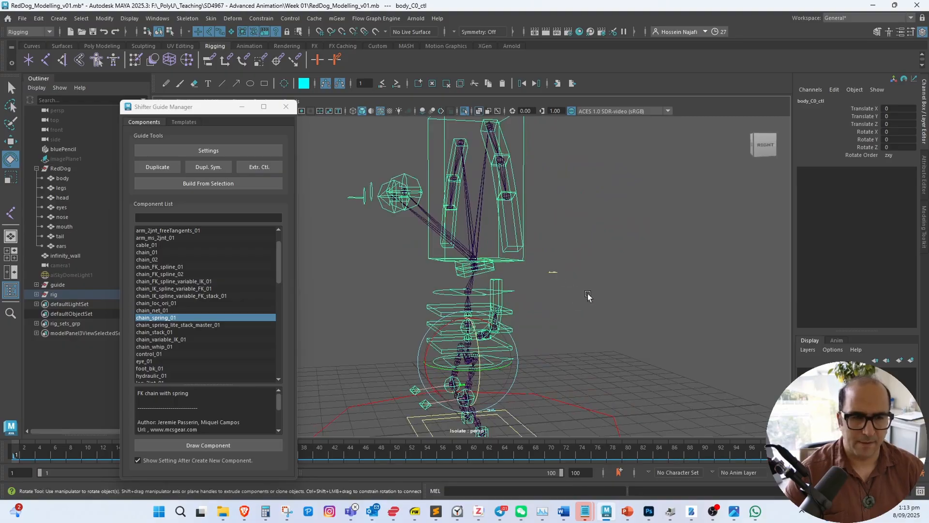
pyautogui.click(590, 330)
pyautogui.keyDown('alt'); pyautogui.moveTo(589, 331); pyautogui.dragTo(612, 316, button='middle'); pyautogui.keyUp('alt')
pyautogui.hotkey('ctrl', '1')
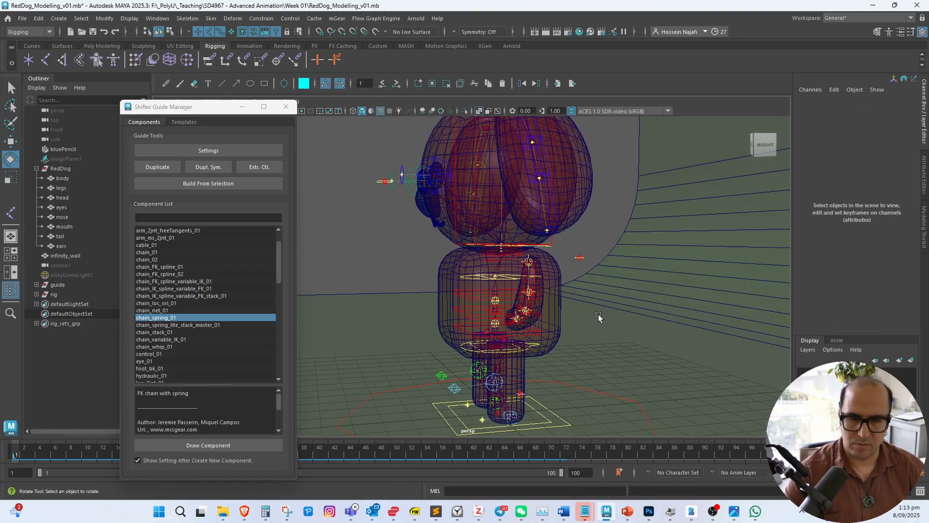
pyautogui.keyDown('alt'); pyautogui.moveTo(601, 317); pyautogui.dragTo(661, 333); pyautogui.keyUp('alt')
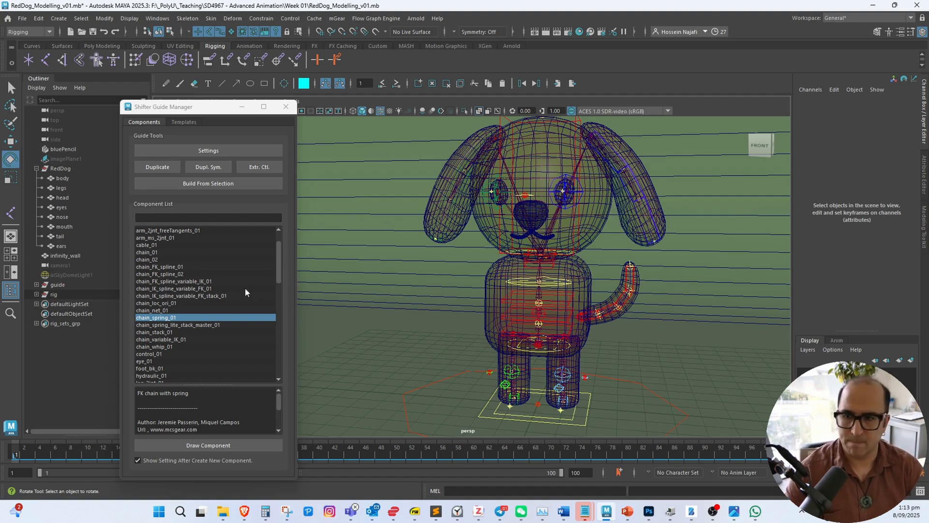
pyautogui.click(76, 285)
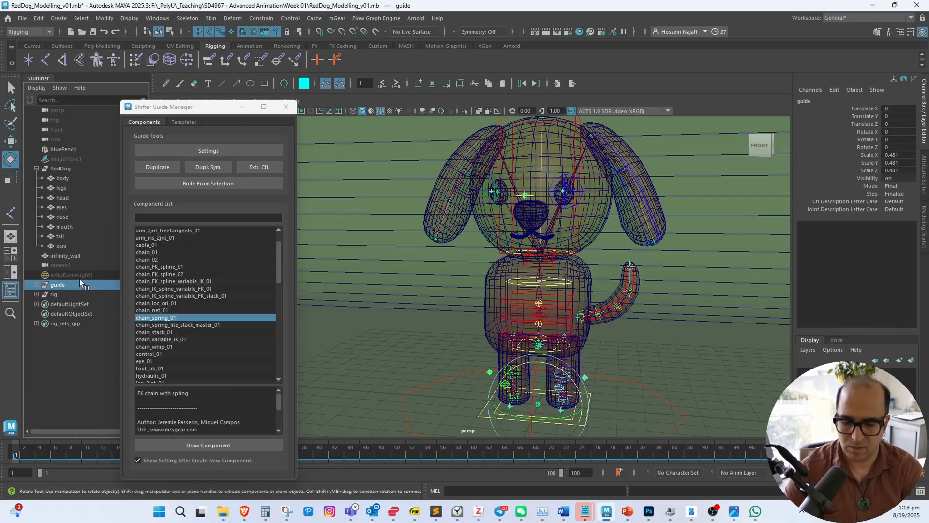
pyautogui.hotkey('ctrl', 'h')
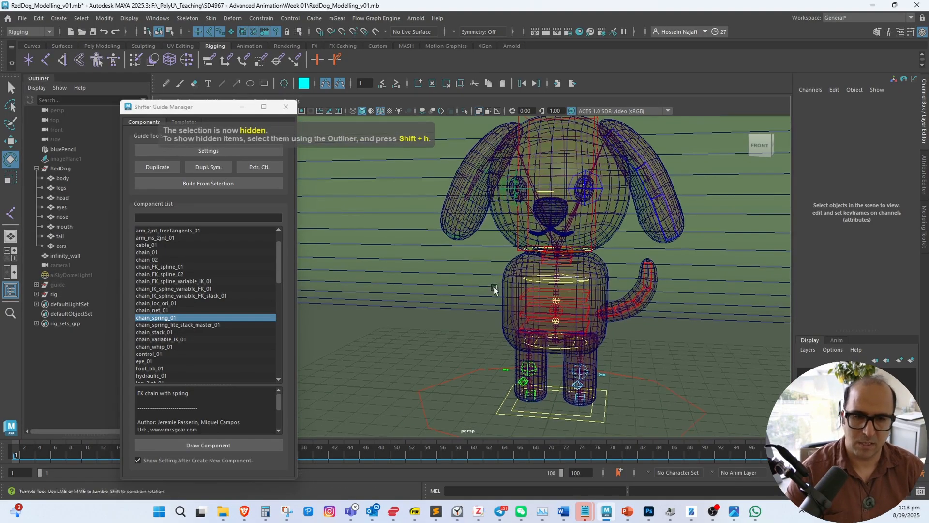
# Select the ears and legs meshes in turn to examine which paired parts are combined into one object
pyautogui.moveTo(490, 285)
pyautogui.keyDown('alt'); pyautogui.mouseDown()
pyautogui.moveTo(394, 276)
pyautogui.moveTo(512, 287)
pyautogui.moveTo(478, 289)
pyautogui.mouseUp(); pyautogui.keyUp('alt')
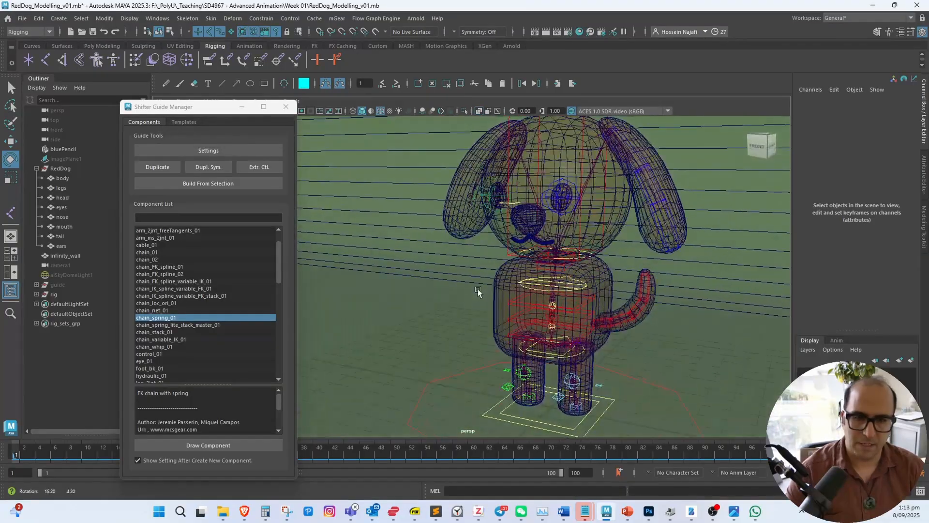
pyautogui.keyDown('alt'); pyautogui.moveTo(480, 269); pyautogui.dragTo(445, 291, button='middle'); pyautogui.keyUp('alt')
pyautogui.keyDown('alt'); pyautogui.moveTo(456, 289); pyautogui.dragTo(472, 306, button='right'); pyautogui.keyUp('alt')
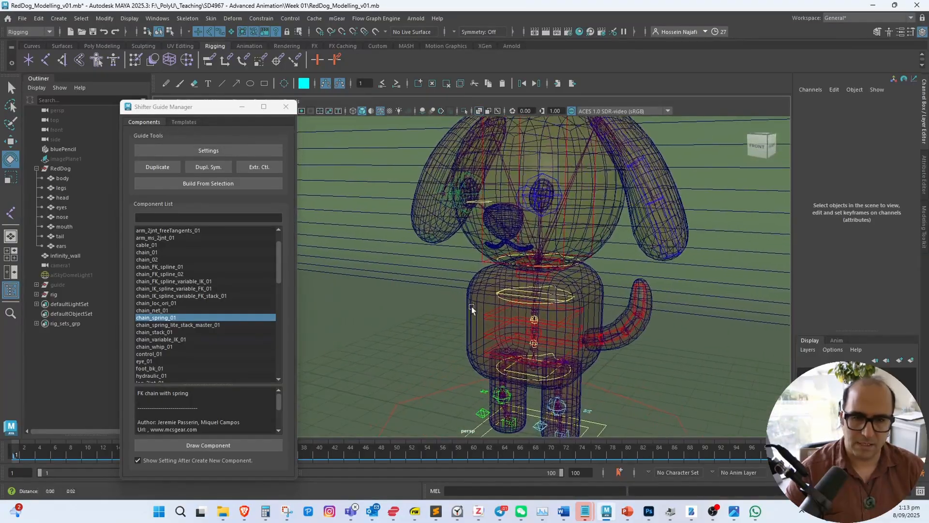
pyautogui.keyDown('alt'); pyautogui.moveTo(472, 307); pyautogui.dragTo(463, 318, button='middle'); pyautogui.keyUp('alt')
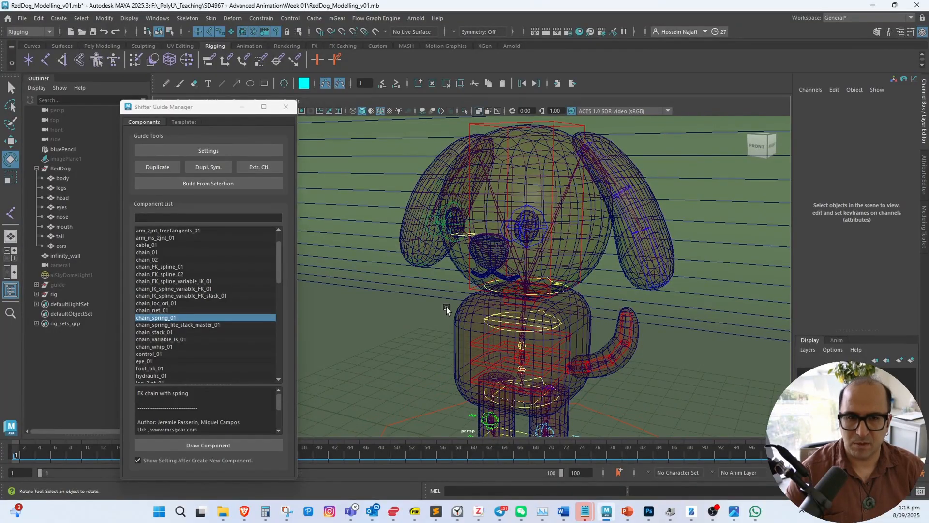
pyautogui.keyDown('alt'); pyautogui.moveTo(446, 307); pyautogui.dragTo(560, 232); pyautogui.keyUp('alt')
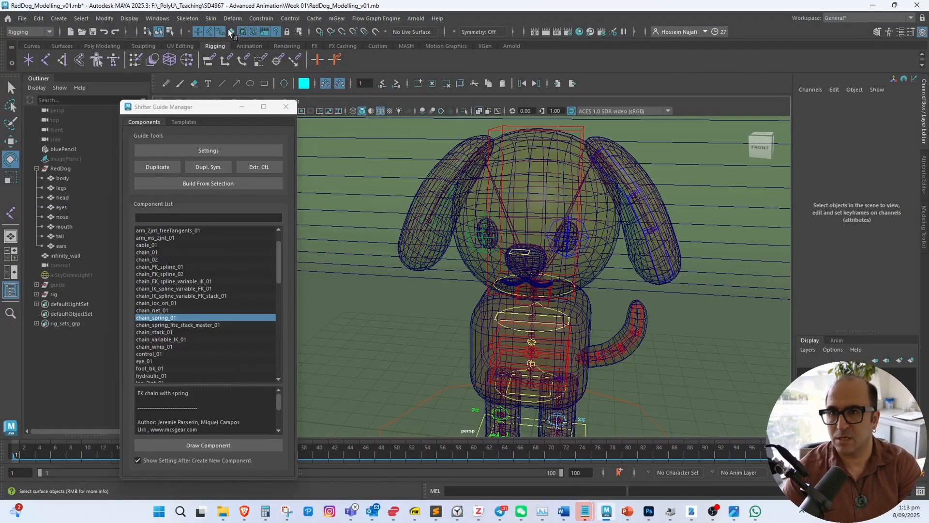
pyautogui.click(618, 217)
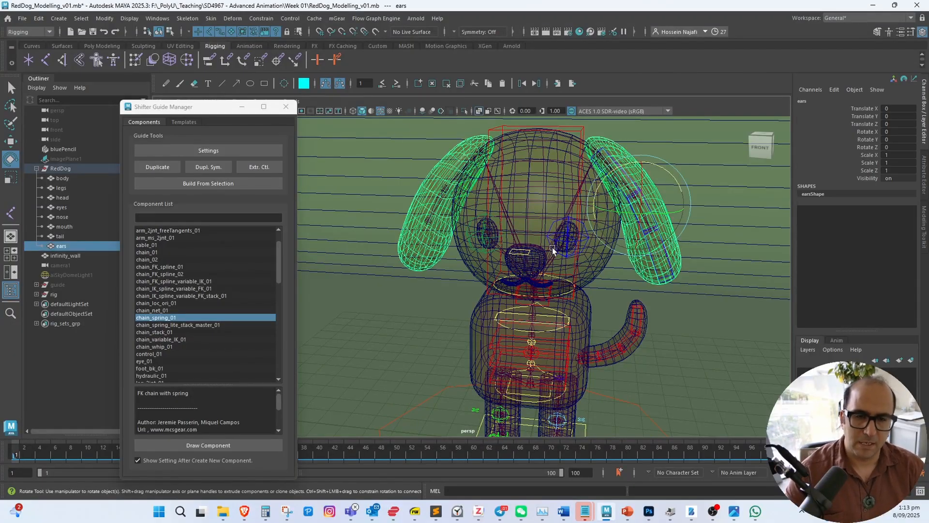
pyautogui.keyDown('alt'); pyautogui.moveTo(552, 248); pyautogui.dragTo(560, 379); pyautogui.keyUp('alt')
pyautogui.click(571, 391)
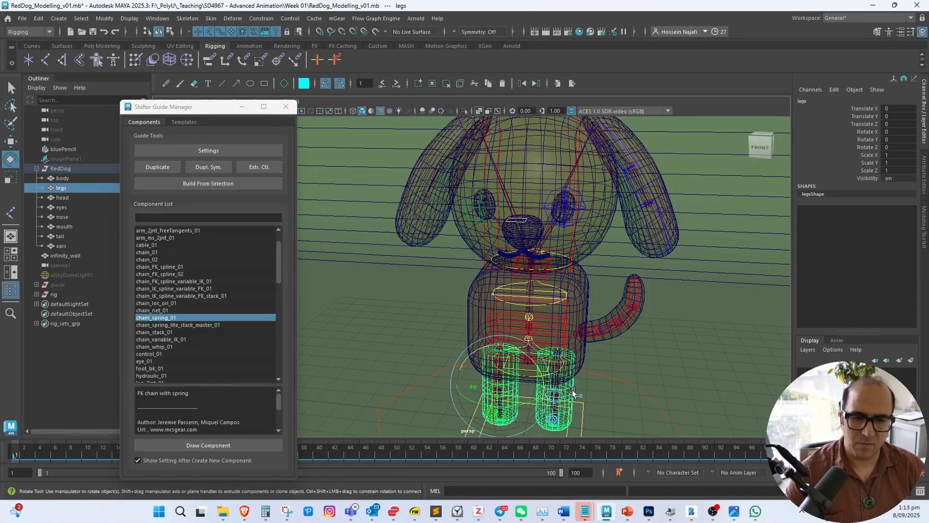
pyautogui.click(650, 173)
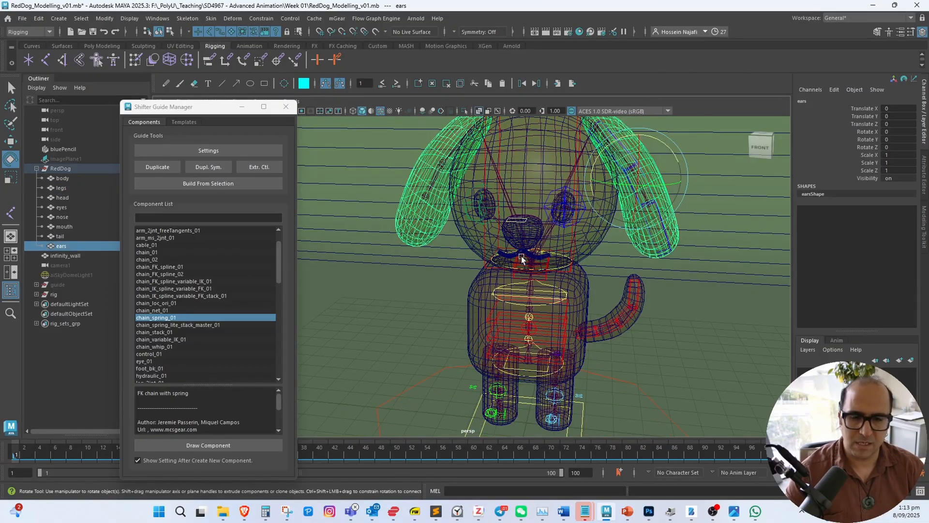
pyautogui.click(571, 389)
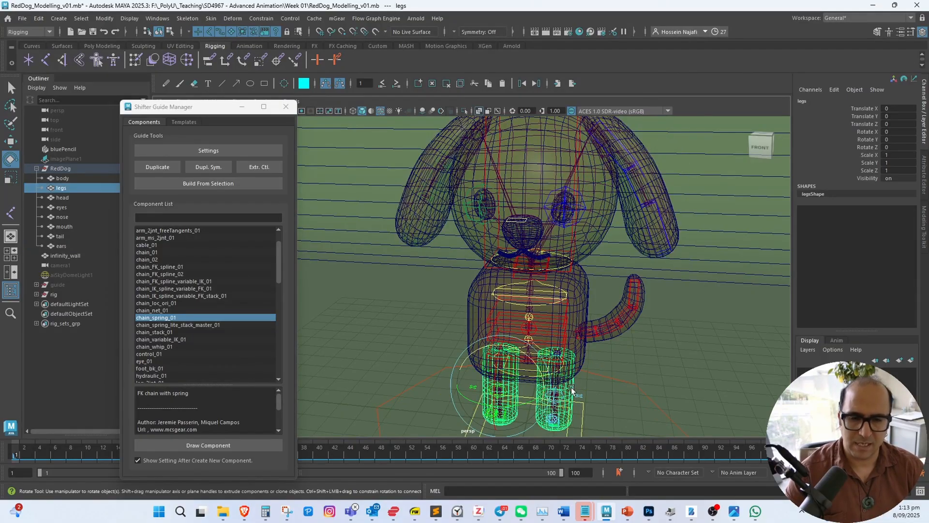
pyautogui.click(651, 173)
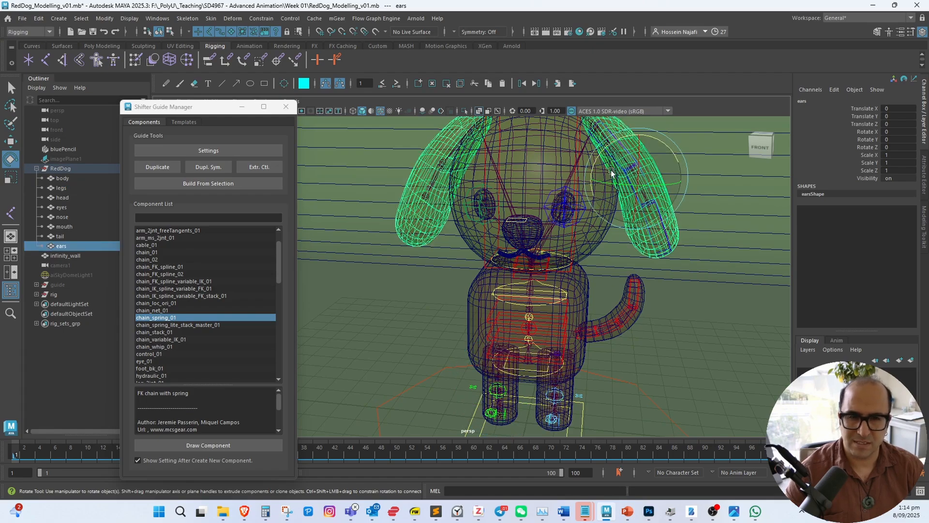
# Separate the ears mesh into individual ear objects, check each ear's selection, and expand the ears group in the Outliner
pyautogui.keyDown('alt'); pyautogui.moveTo(594, 169); pyautogui.dragTo(560, 203); pyautogui.keyUp('alt')
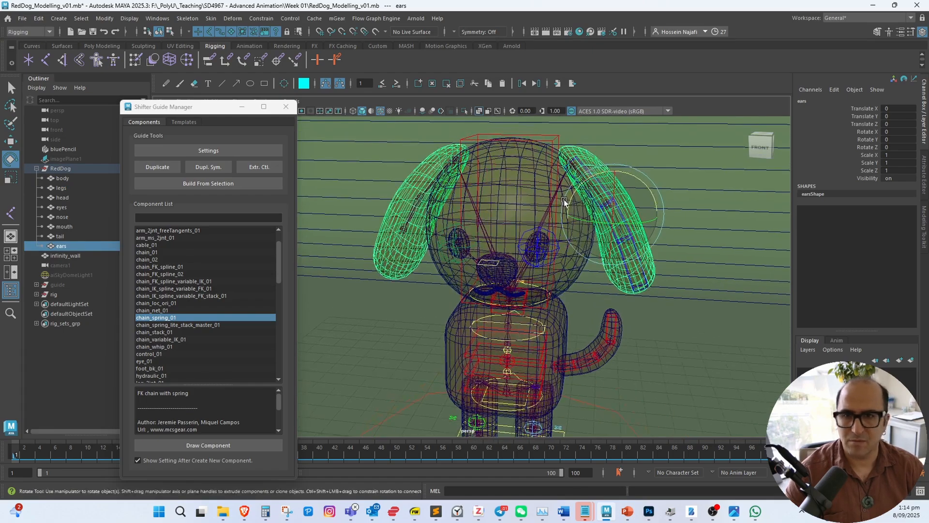
pyautogui.keyDown('shift'); pyautogui.rightClick(590, 161); pyautogui.keyUp('shift')
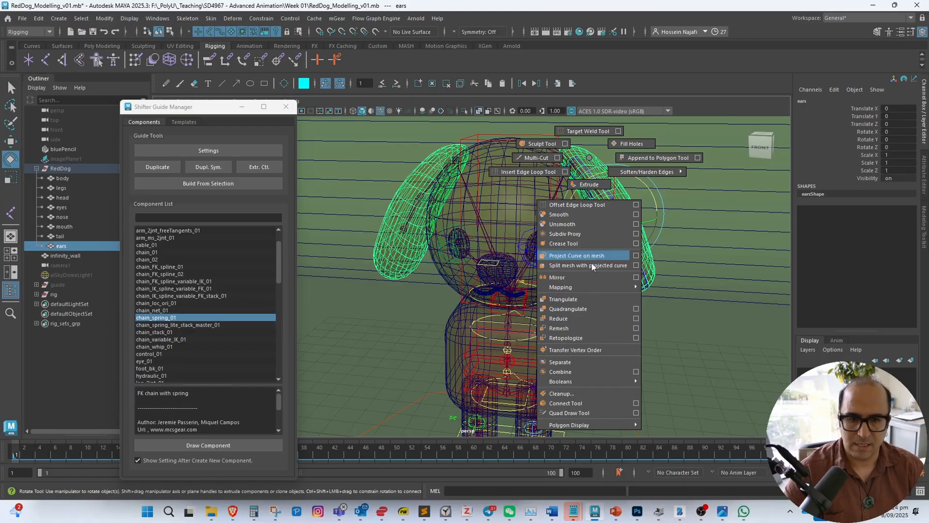
pyautogui.click(573, 362)
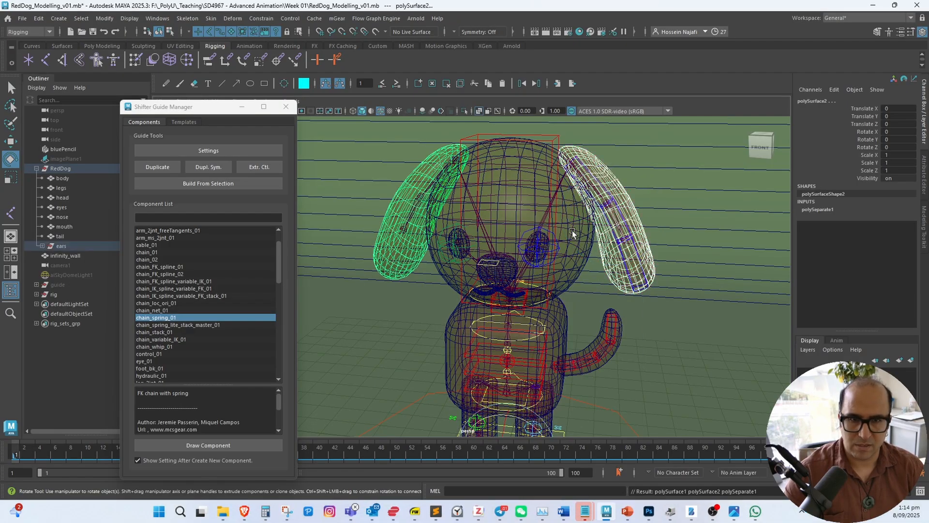
pyautogui.click(603, 176)
pyautogui.click(449, 170)
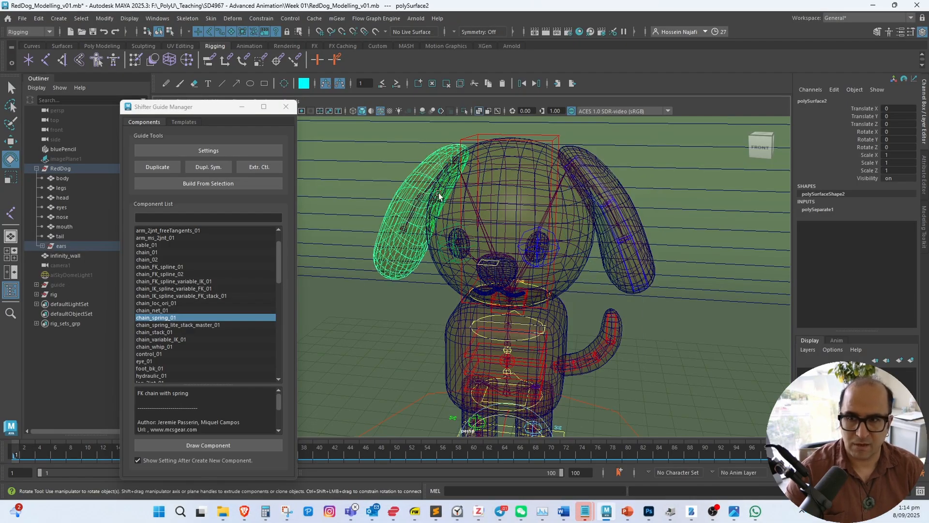
pyautogui.click(41, 247)
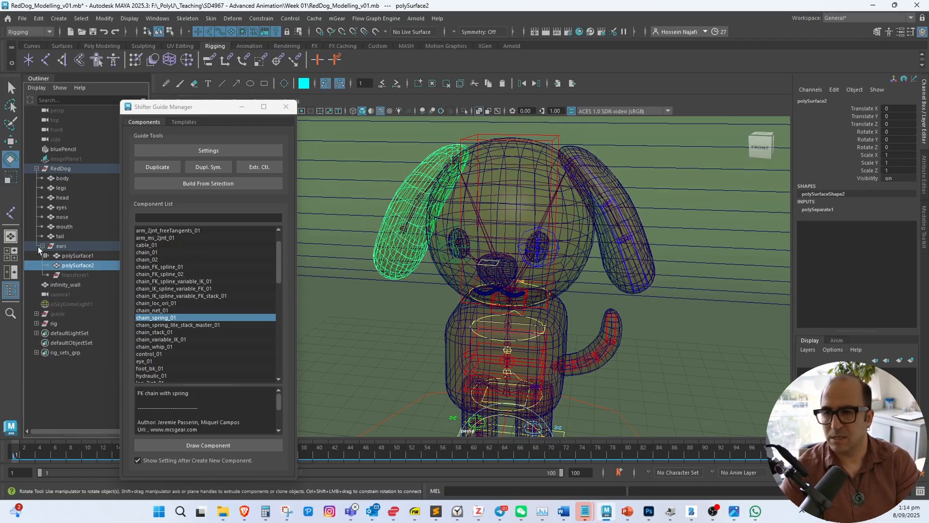
# Delete the construction history of the two separated ear objects in the ears group
pyautogui.click(90, 257)
pyautogui.keyDown('shift'); pyautogui.click(77, 265); pyautogui.keyUp('shift')
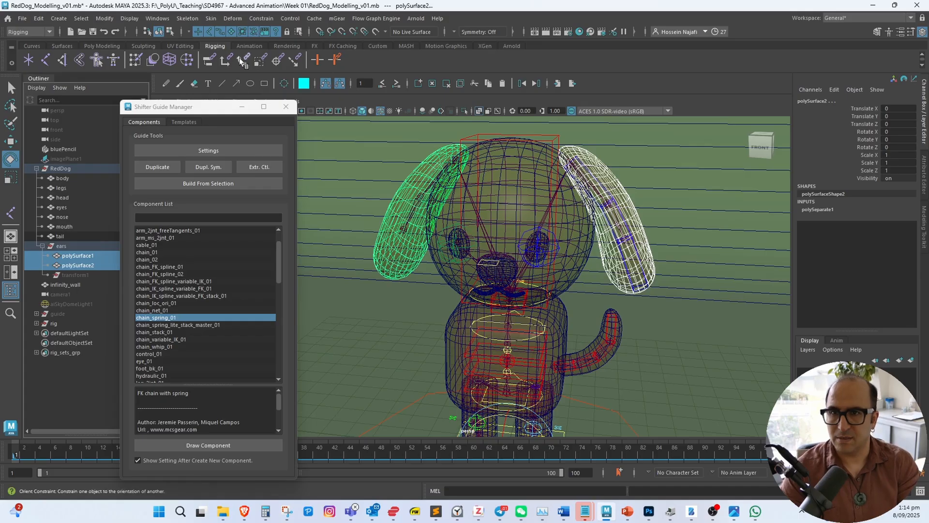
pyautogui.click(111, 45)
pyautogui.click(289, 60)
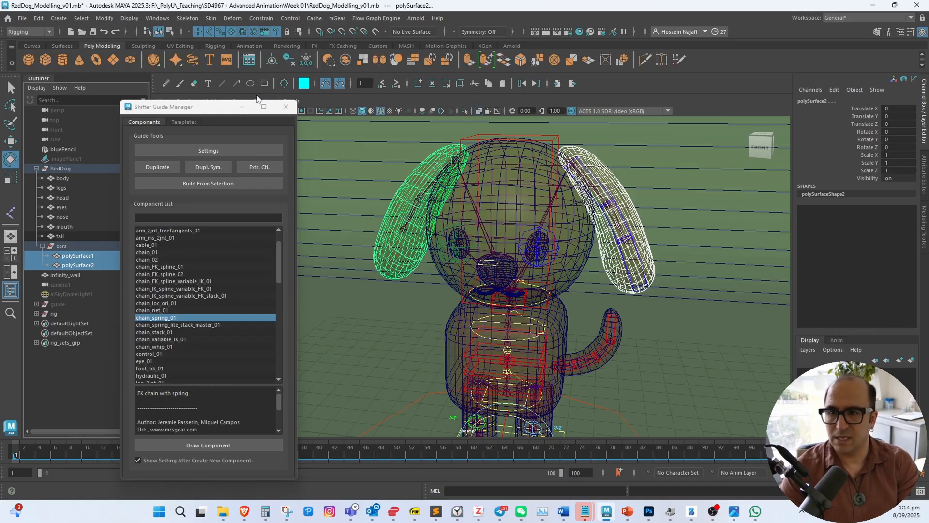
# Rename the two separated ear objects earLeft and earRight according to their side of the dog
pyautogui.click(86, 257)
pyautogui.doubleClick(87, 258)
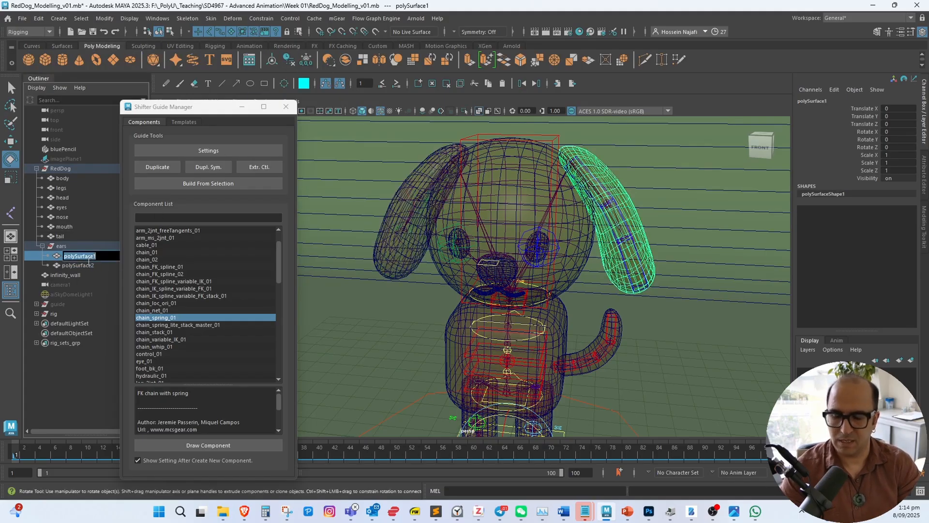
pyautogui.write('earLeft')
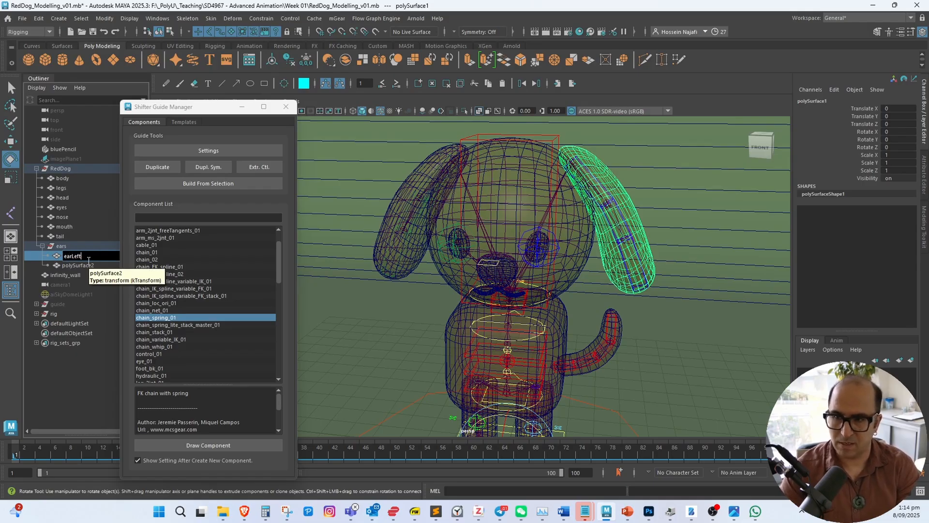
pyautogui.press('Return')
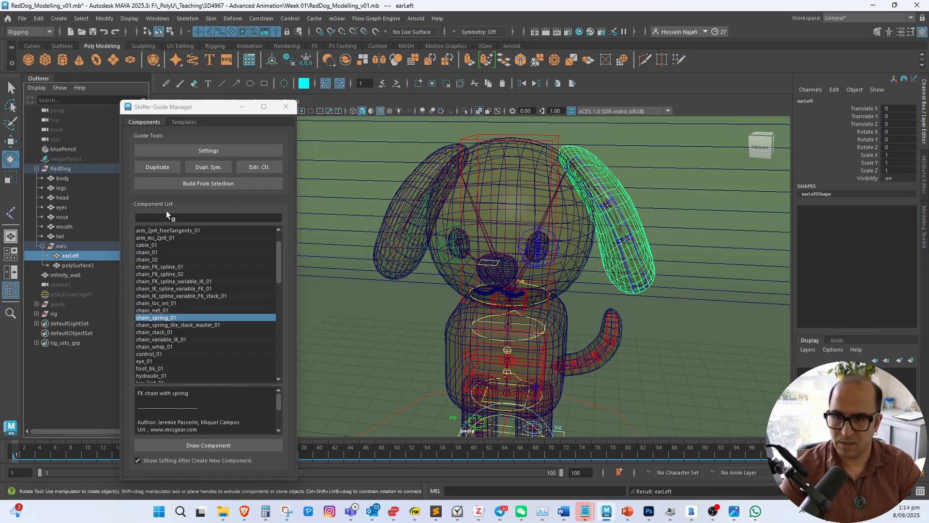
pyautogui.doubleClick(80, 265)
pyautogui.write('earRight')
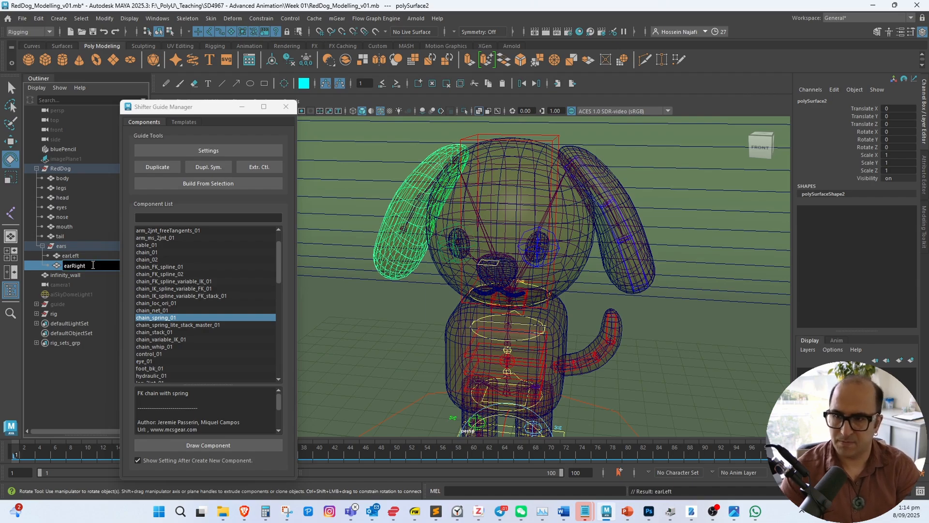
pyautogui.press('Return')
# Separate the legs mesh into individual leg objects and delete their construction history
pyautogui.keyDown('alt'); pyautogui.moveTo(556, 368); pyautogui.dragTo(561, 324, button='middle'); pyautogui.keyUp('alt')
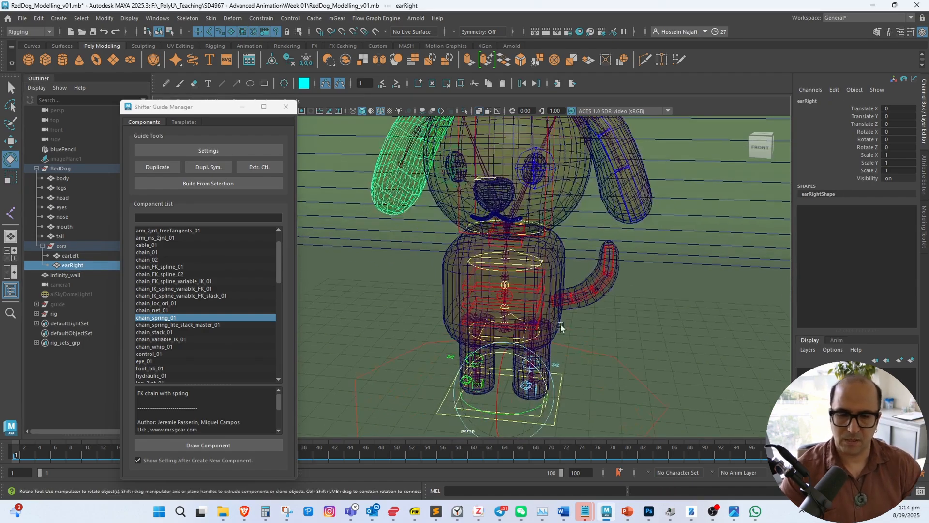
pyautogui.click(548, 352)
pyautogui.keyDown('shift'); pyautogui.moveTo(628, 223); pyautogui.dragTo(616, 428, button='right'); pyautogui.keyUp('shift')
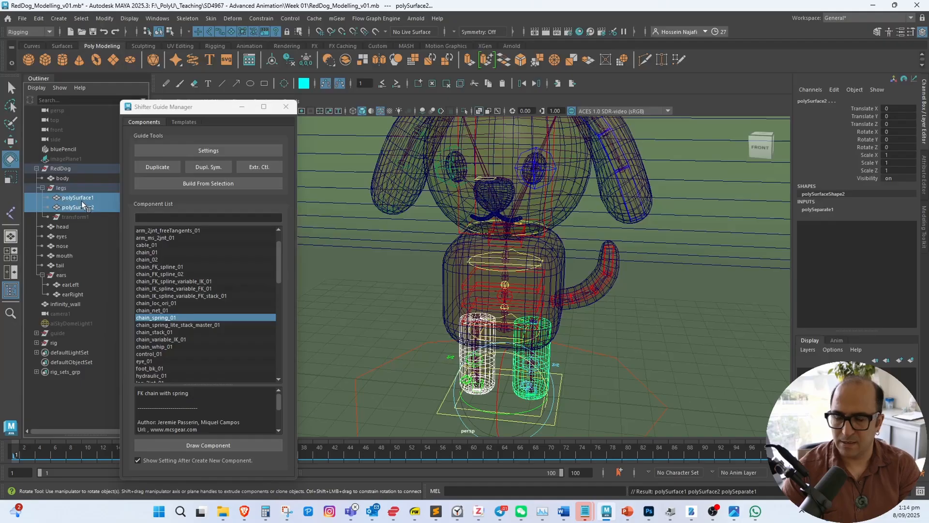
# Rename the two separated leg objects legRight and legLeft according to their side of the dog
pyautogui.doubleClick(83, 197)
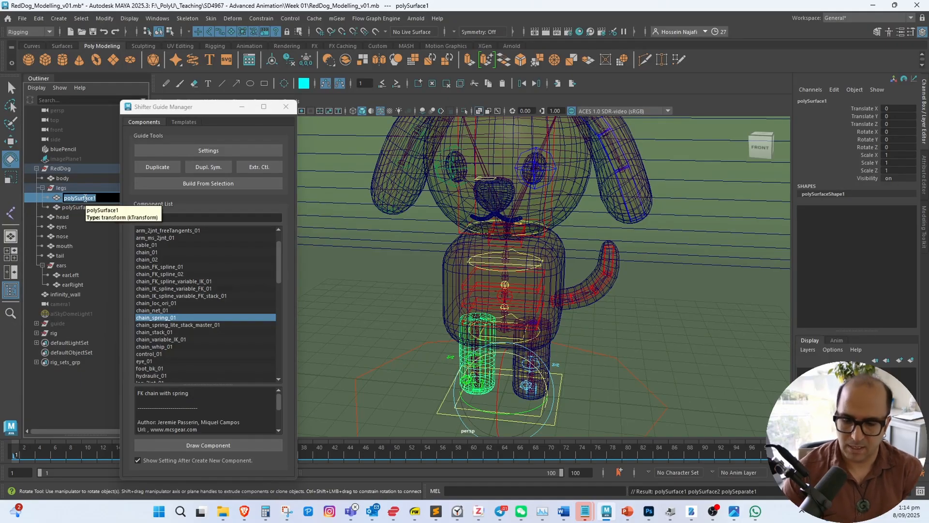
pyautogui.write('leg')
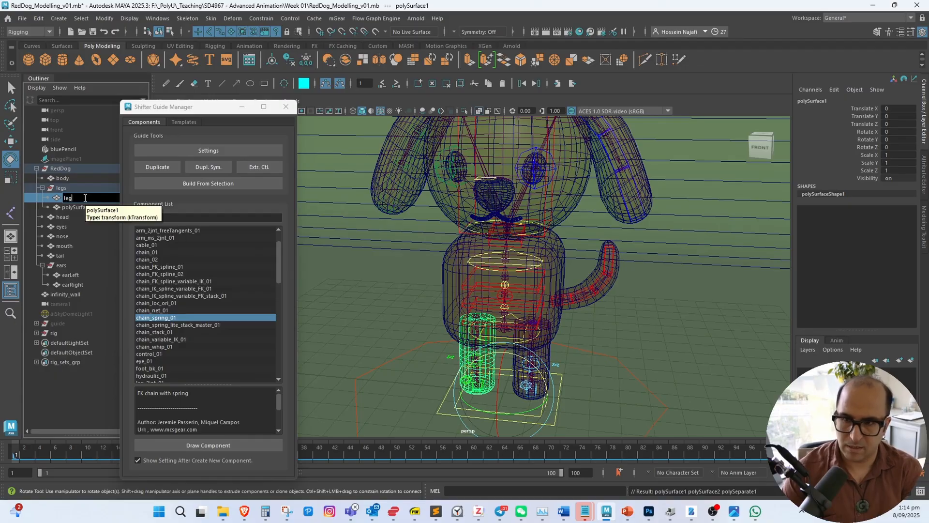
pyautogui.write('Right')
pyautogui.press('Return')
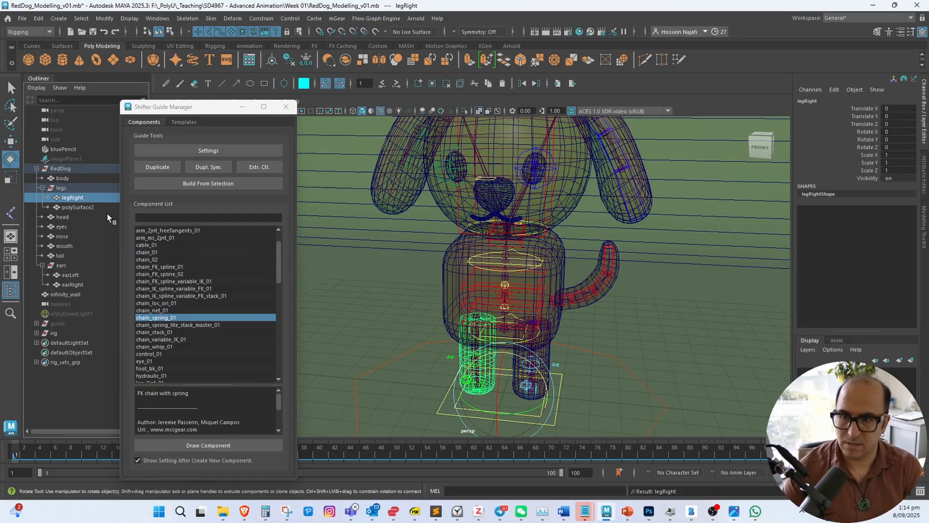
pyautogui.click(95, 208)
pyautogui.doubleClick(99, 207)
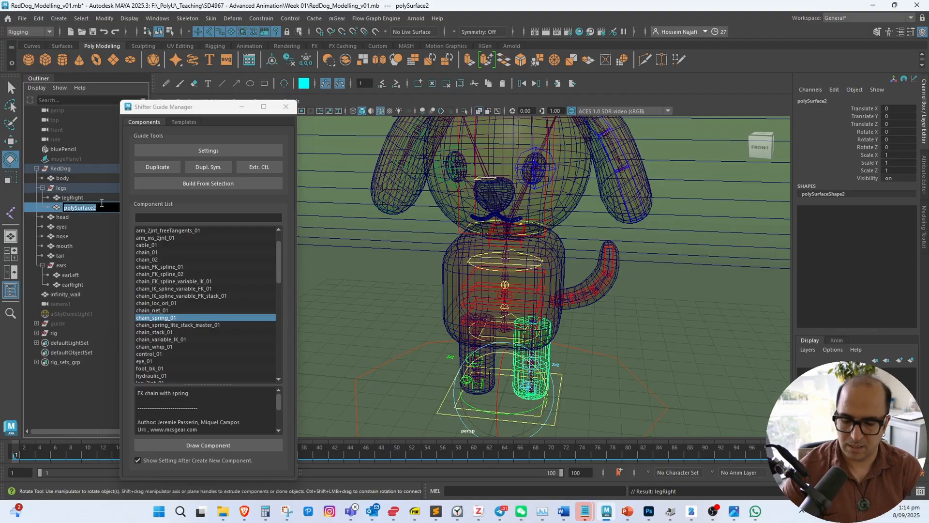
pyautogui.write('eg')
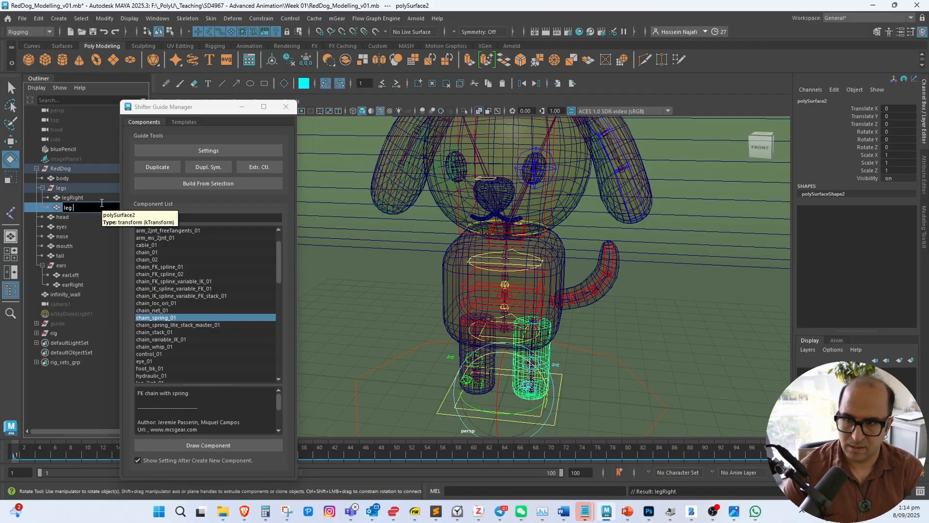
pyautogui.write('Left')
pyautogui.press('Return')
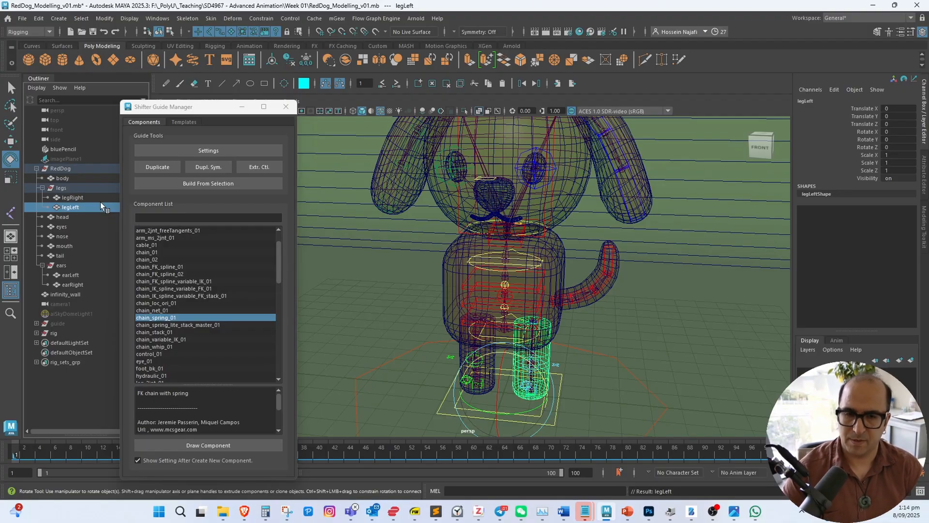
# Select the left leg's top joint leg_L0_0_jnt together with the legLeft mesh for binding
pyautogui.keyDown('alt'); pyautogui.moveTo(502, 289); pyautogui.dragTo(469, 268); pyautogui.keyUp('alt')
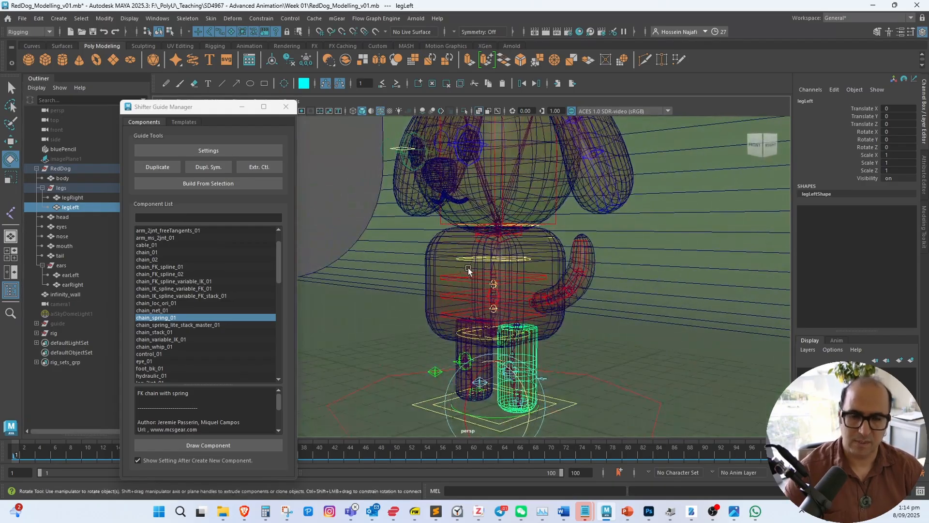
pyautogui.keyDown('alt'); pyautogui.moveTo(459, 297); pyautogui.dragTo(526, 222, button='right'); pyautogui.keyUp('alt')
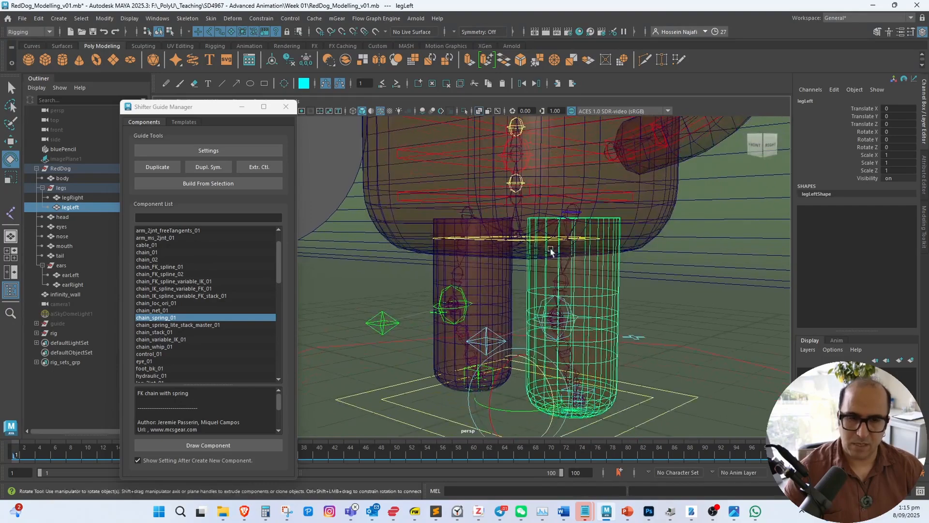
pyautogui.click(574, 213)
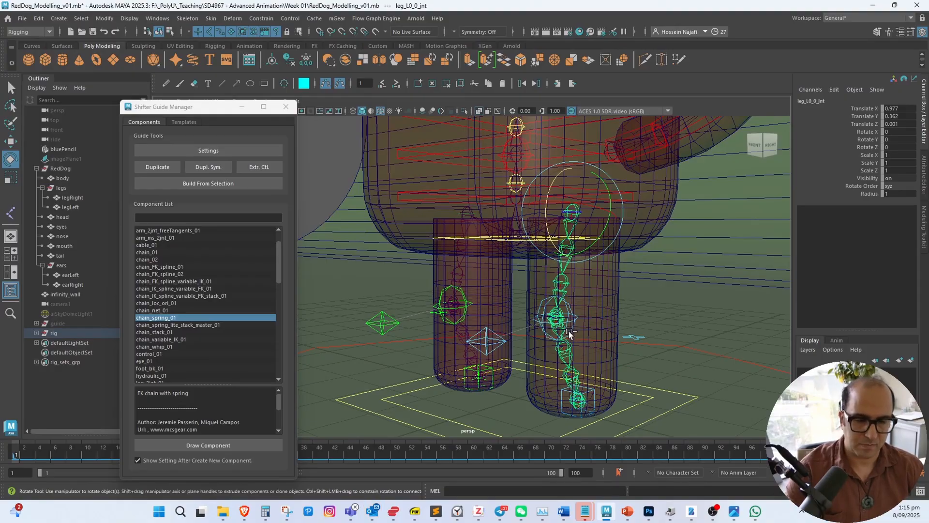
pyautogui.keyDown('alt'); pyautogui.moveTo(583, 302); pyautogui.dragTo(582, 302, button='middle'); pyautogui.keyUp('alt')
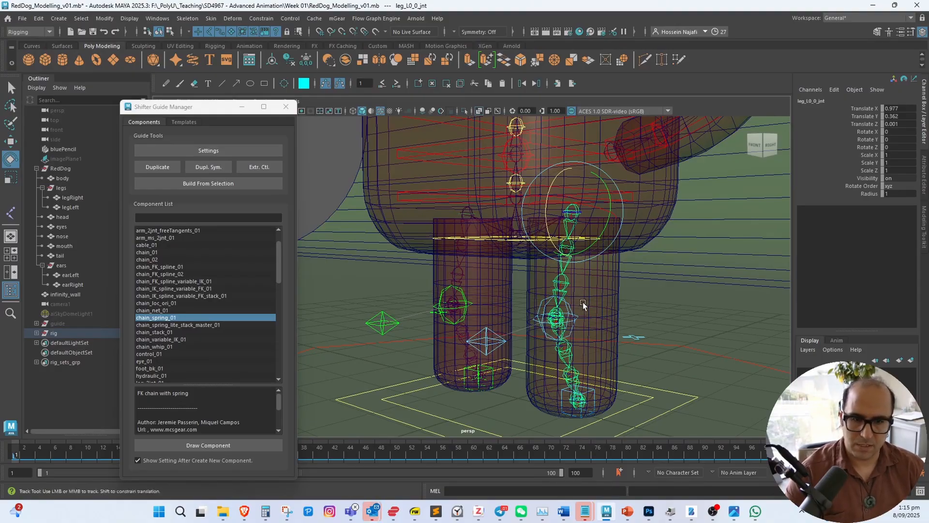
pyautogui.moveTo(583, 304)
pyautogui.keyDown('alt'); pyautogui.mouseDown()
pyautogui.moveTo(530, 297)
pyautogui.moveTo(576, 299)
pyautogui.moveTo(568, 293)
pyautogui.mouseUp(); pyautogui.keyUp('alt')
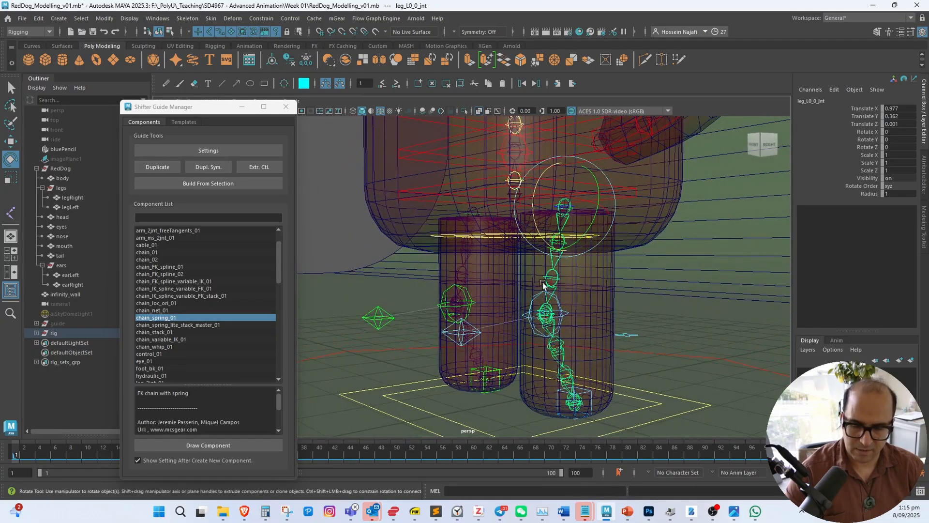
pyautogui.click(607, 312)
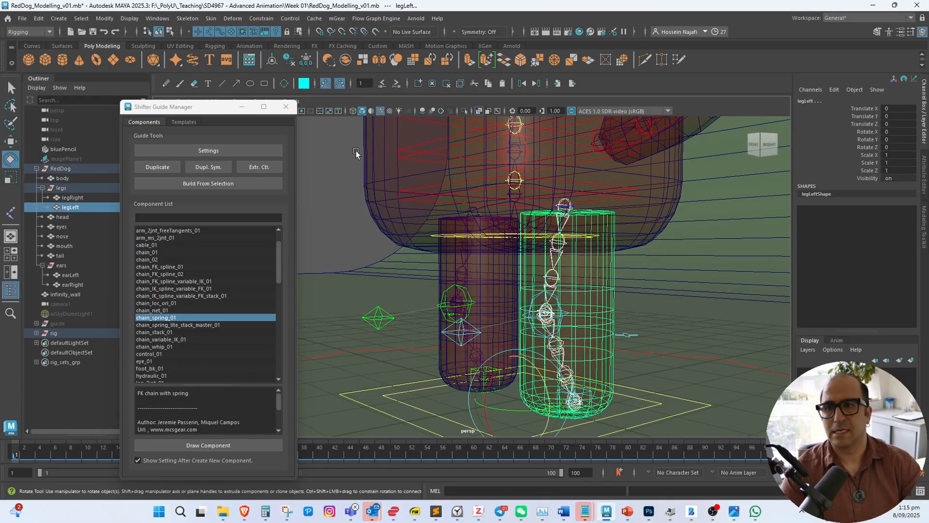
# Open the Bind Skin options, reset them to defaults, and move the dialog clear of the legs
pyautogui.click(216, 47)
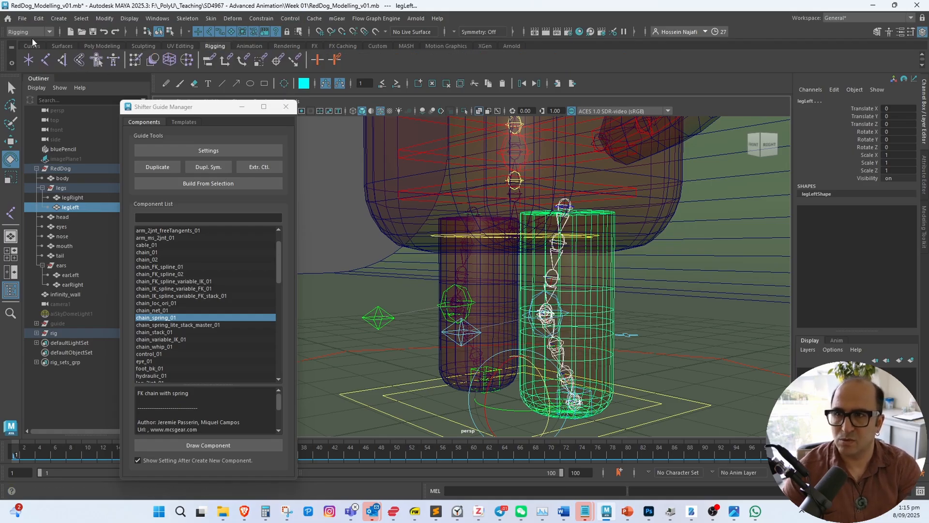
pyautogui.click(213, 19)
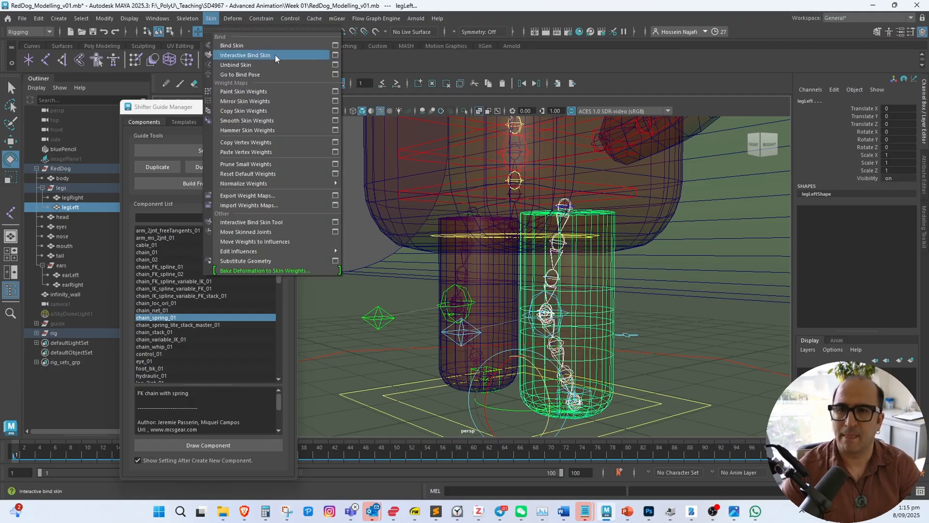
pyautogui.click(335, 45)
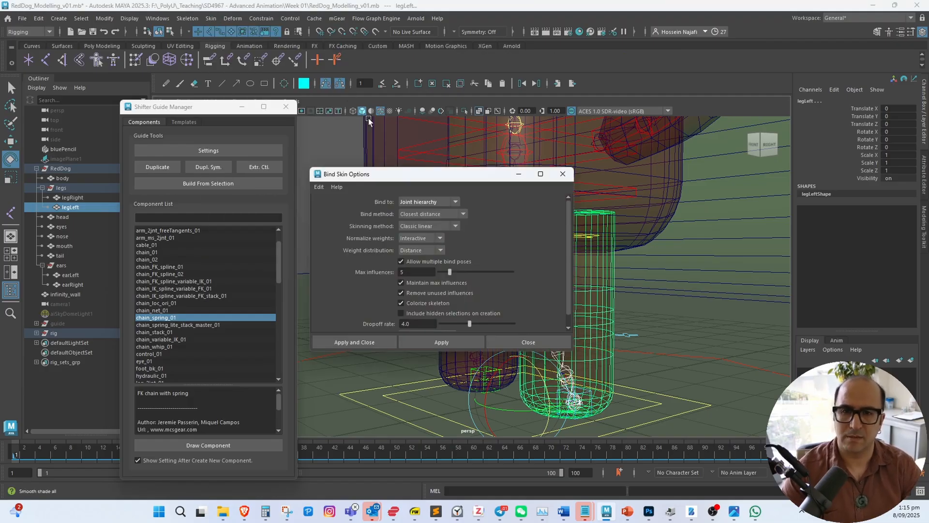
pyautogui.click(319, 187)
pyautogui.click(331, 207)
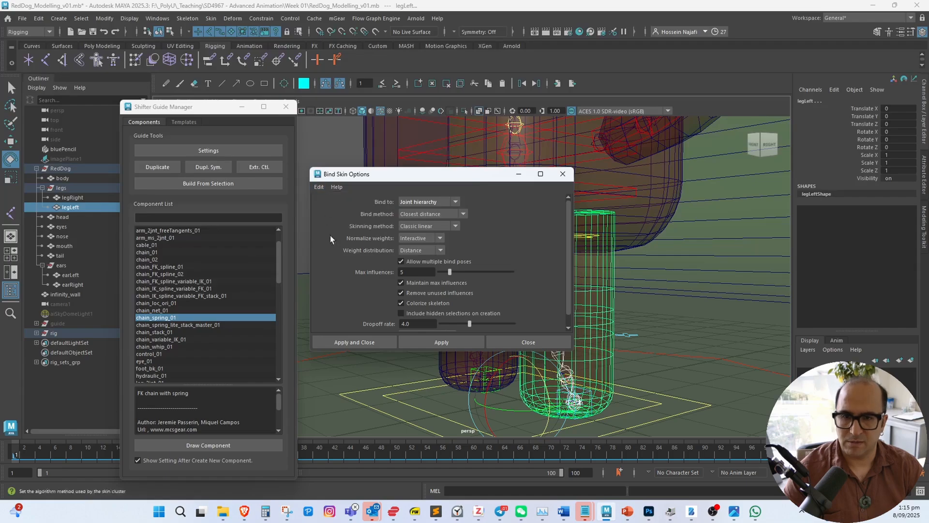
pyautogui.moveTo(434, 180); pyautogui.dragTo(734, 96)
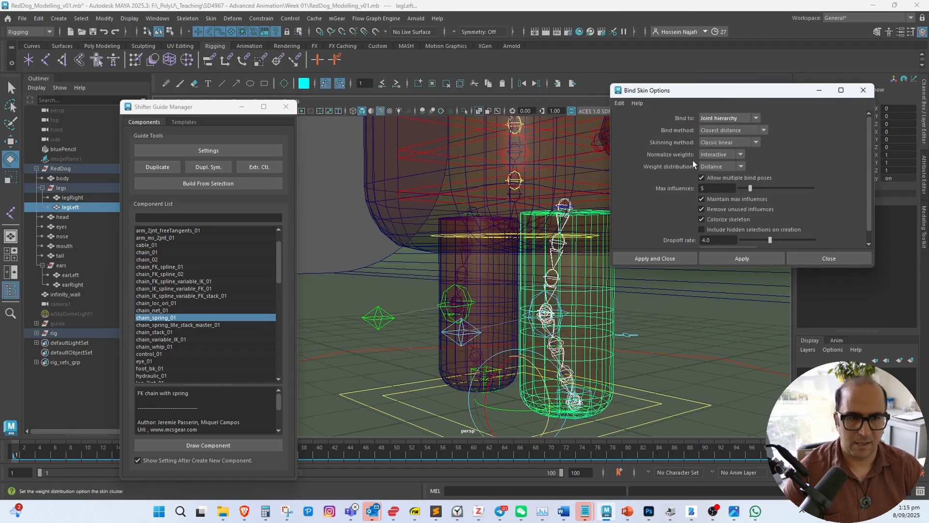
pyautogui.keyDown('alt'); pyautogui.moveTo(578, 242); pyautogui.dragTo(566, 242); pyautogui.keyUp('alt')
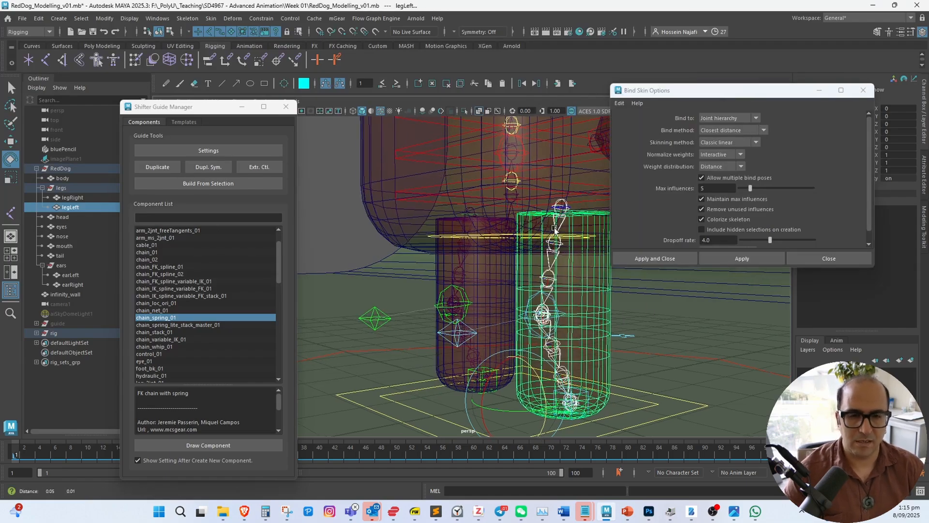
pyautogui.keyDown('alt'); pyautogui.moveTo(565, 242); pyautogui.dragTo(527, 231, button='middle'); pyautogui.keyUp('alt')
pyautogui.moveTo(527, 230)
pyautogui.keyDown('alt'); pyautogui.mouseDown()
pyautogui.moveTo(483, 231)
pyautogui.moveTo(555, 231)
pyautogui.moveTo(530, 231)
pyautogui.mouseUp(); pyautogui.keyUp('alt')
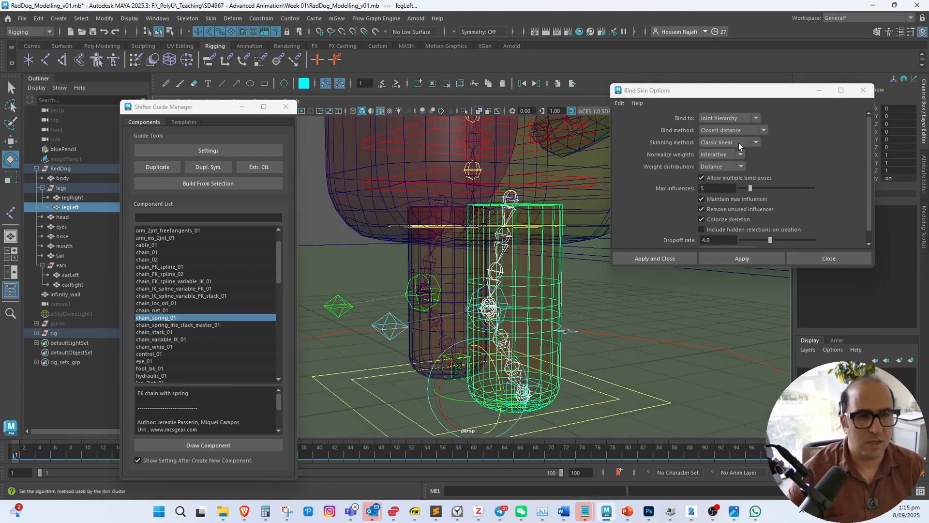
# Bind legLeft to the joint hierarchy using the Geodesic Voxel bind method and Weight blended skinning method
pyautogui.click(732, 130)
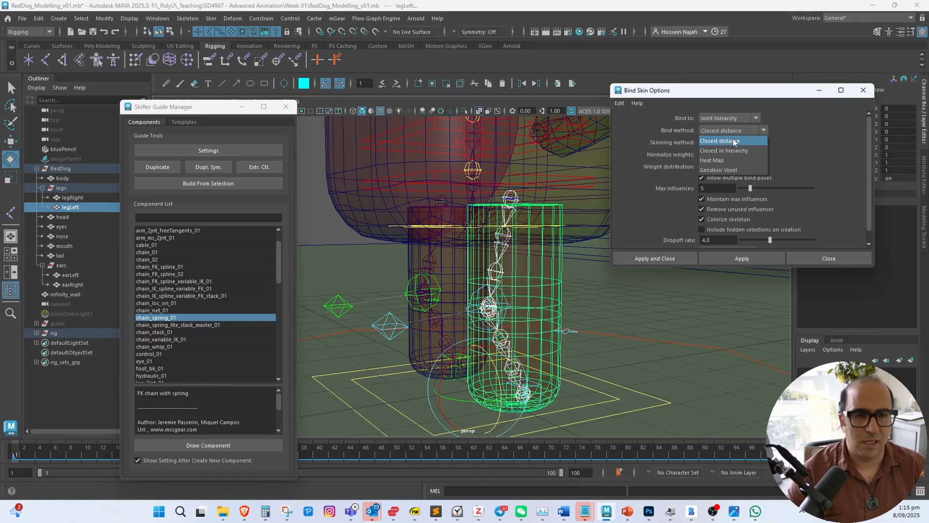
pyautogui.click(730, 170)
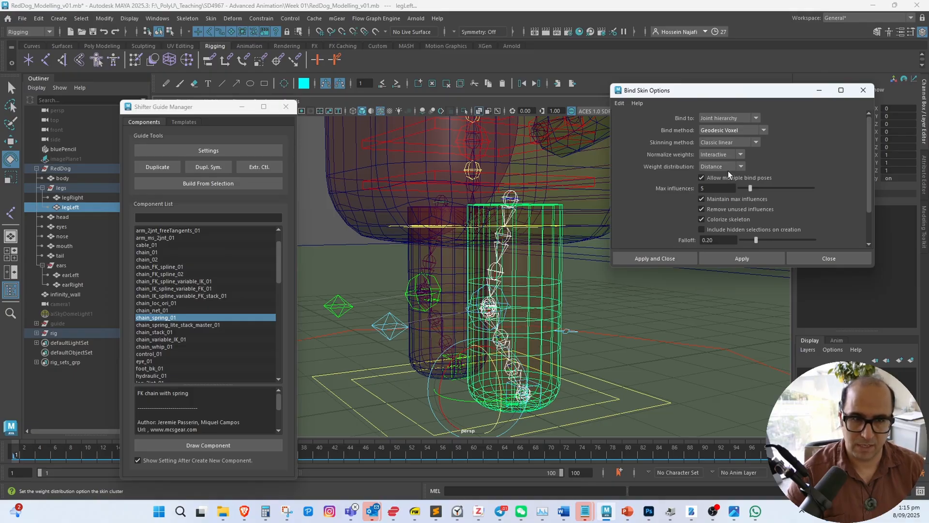
pyautogui.click(733, 164)
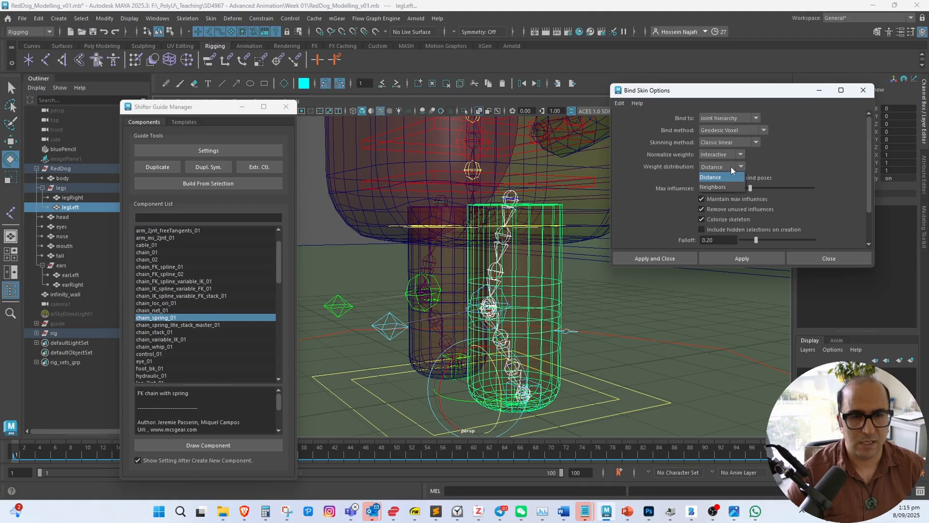
pyautogui.click(731, 167)
pyautogui.click(730, 153)
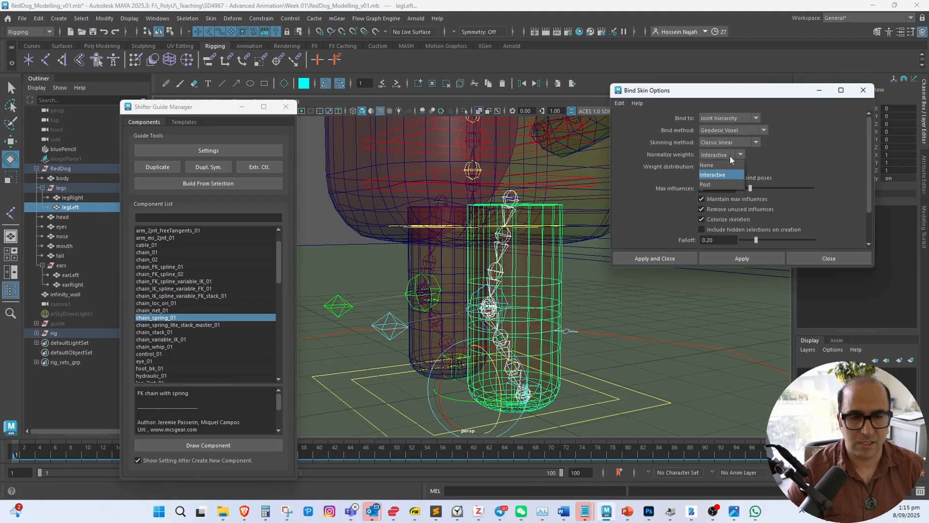
pyautogui.click(730, 156)
pyautogui.click(732, 142)
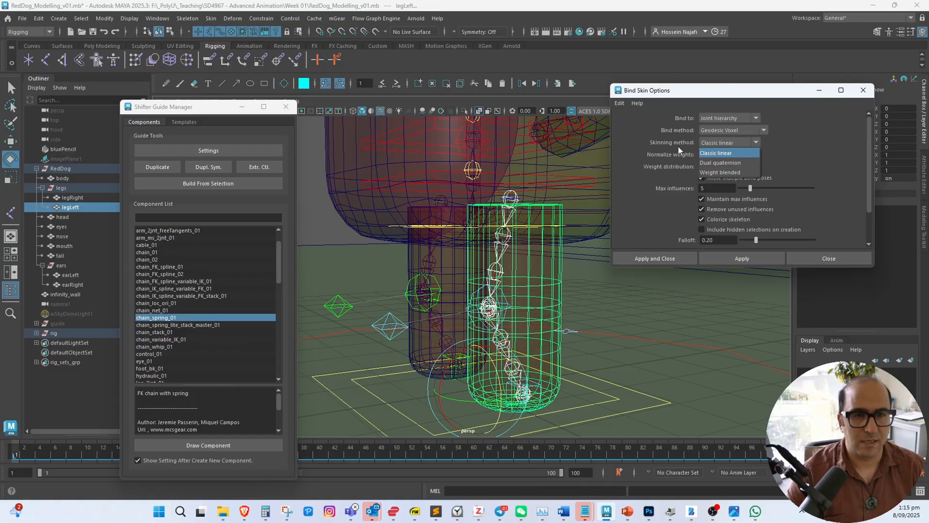
pyautogui.click(715, 173)
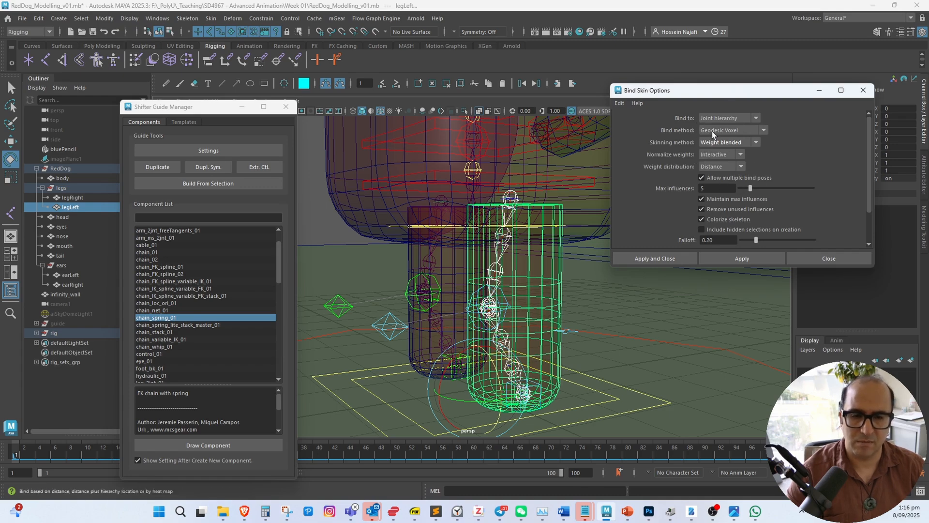
pyautogui.click(702, 177)
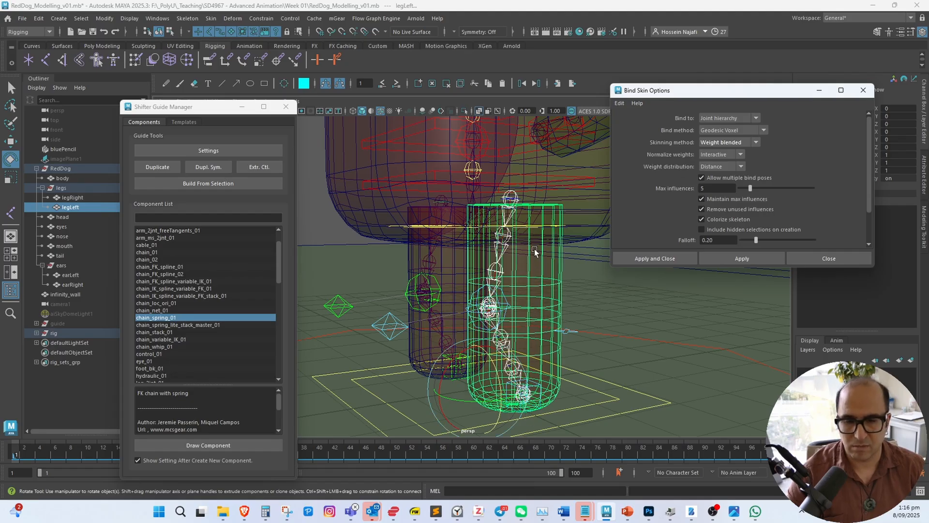
pyautogui.click(655, 260)
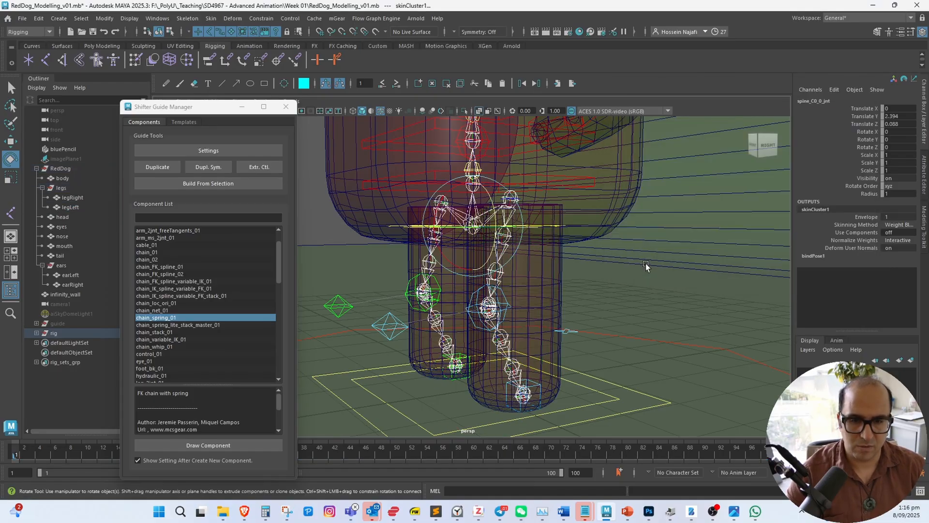
# Test the left leg's binding by moving its foot control leg_L0_ik_ctl to Translate Y 0.627 and Translate Z 0.071
pyautogui.click(536, 386)
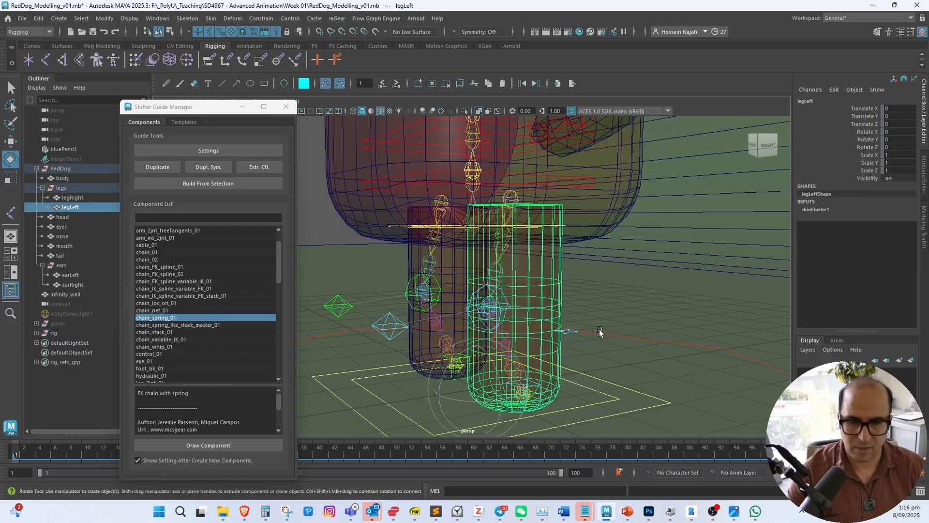
pyautogui.press('w')
pyautogui.click(569, 370)
pyautogui.click(540, 386)
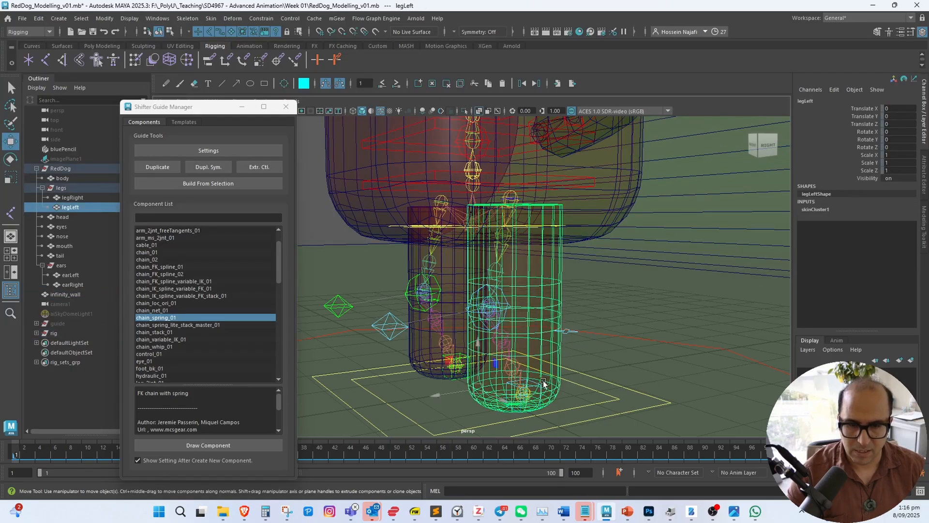
pyautogui.keyDown('alt'); pyautogui.moveTo(537, 377); pyautogui.dragTo(536, 300, button='middle'); pyautogui.keyUp('alt')
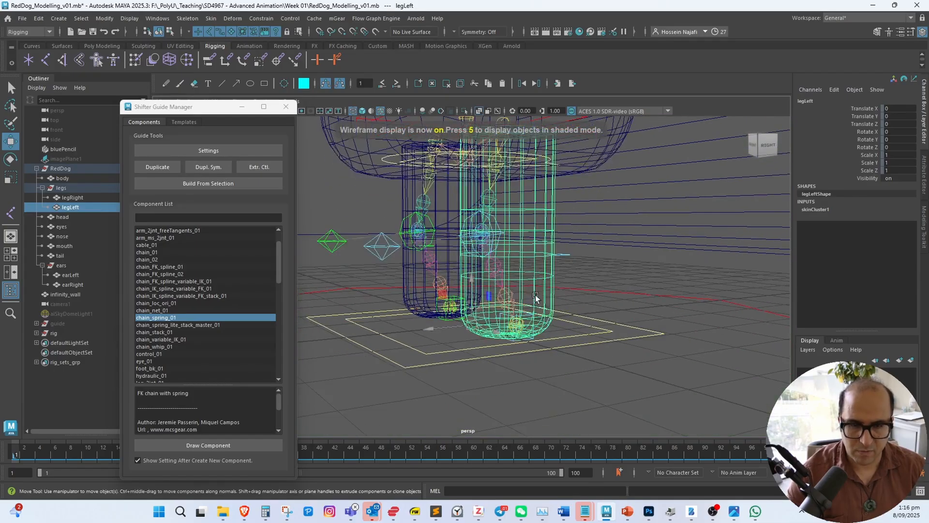
pyautogui.moveTo(536, 300)
pyautogui.keyDown('alt'); pyautogui.mouseDown(button='right')
pyautogui.moveTo(618, 327)
pyautogui.moveTo(560, 348)
pyautogui.moveTo(475, 325)
pyautogui.mouseUp(button='right'); pyautogui.keyUp('alt')
pyautogui.click(606, 340)
pyautogui.click(586, 349)
pyautogui.press('5')
pyautogui.moveTo(513, 338)
pyautogui.keyDown('alt'); pyautogui.mouseDown()
pyautogui.moveTo(524, 351)
pyautogui.moveTo(445, 351)
pyautogui.moveTo(411, 290)
pyautogui.moveTo(427, 367)
pyautogui.moveTo(445, 324)
pyautogui.moveTo(434, 294)
pyautogui.moveTo(457, 333)
pyautogui.moveTo(423, 275)
pyautogui.mouseUp(); pyautogui.keyUp('alt')
pyautogui.click(425, 277)
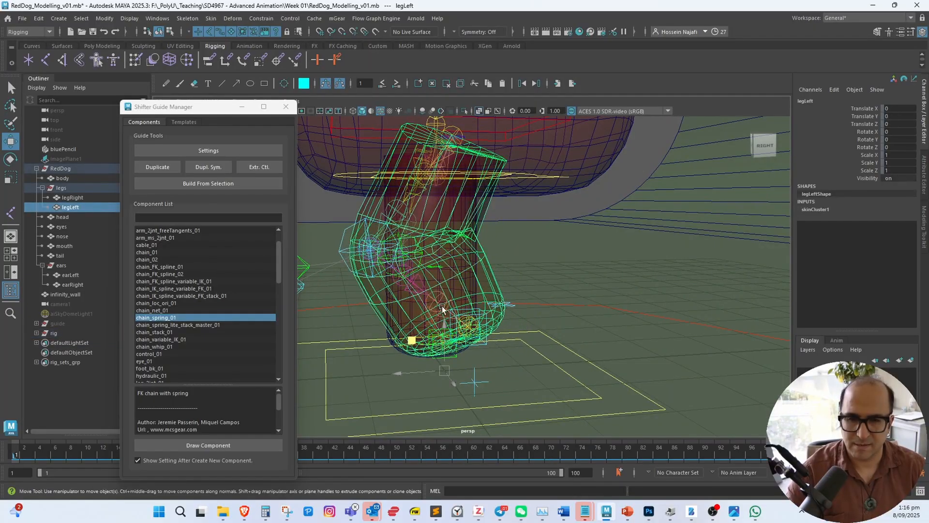
pyautogui.hotkey('ctrl', 'z')
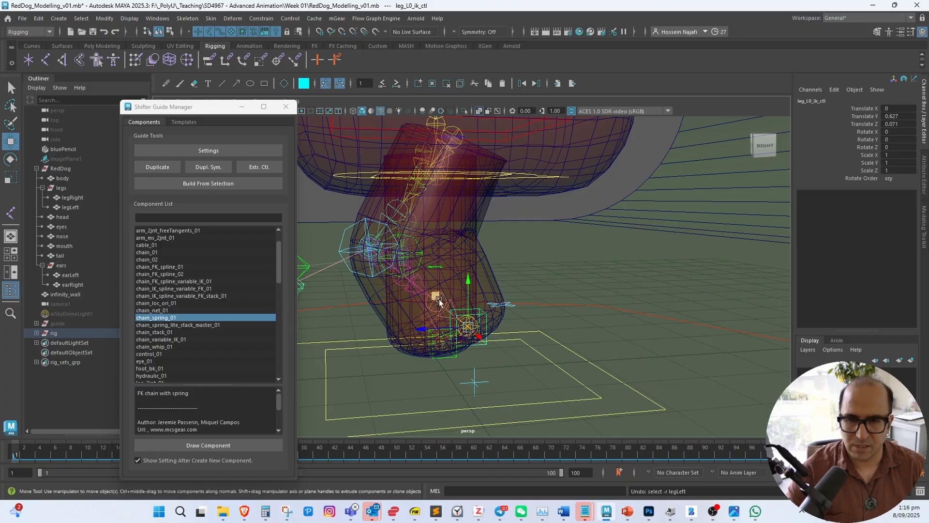
# Stretch the left leg by moving leg_L0_ik_ctl far from the body to Translate Y -1.046 and Translate Z -4.101
pyautogui.moveTo(439, 301); pyautogui.dragTo(760, 411)
pyautogui.scroll(-1, 600, 324)
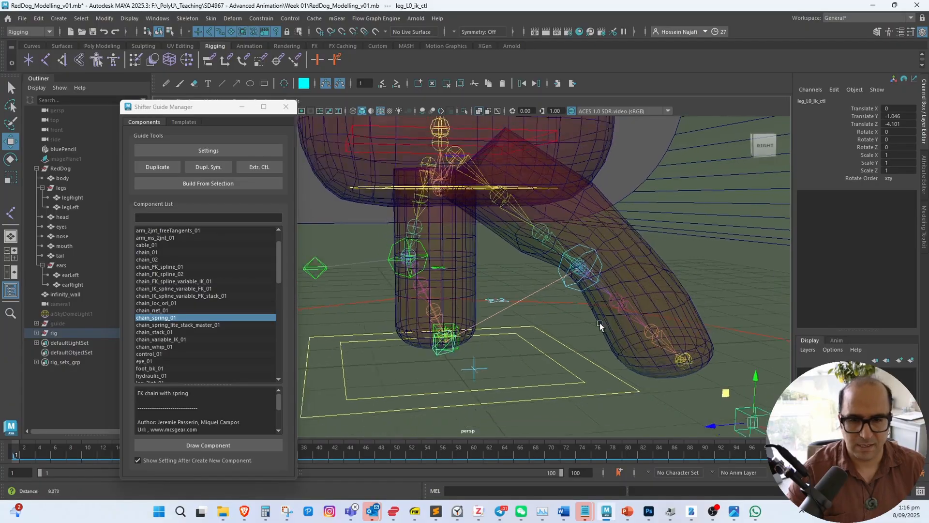
pyautogui.keyDown('alt'); pyautogui.moveTo(600, 324); pyautogui.dragTo(496, 336, button='right'); pyautogui.keyUp('alt')
pyautogui.keyDown('alt'); pyautogui.moveTo(496, 336); pyautogui.dragTo(583, 290); pyautogui.keyUp('alt')
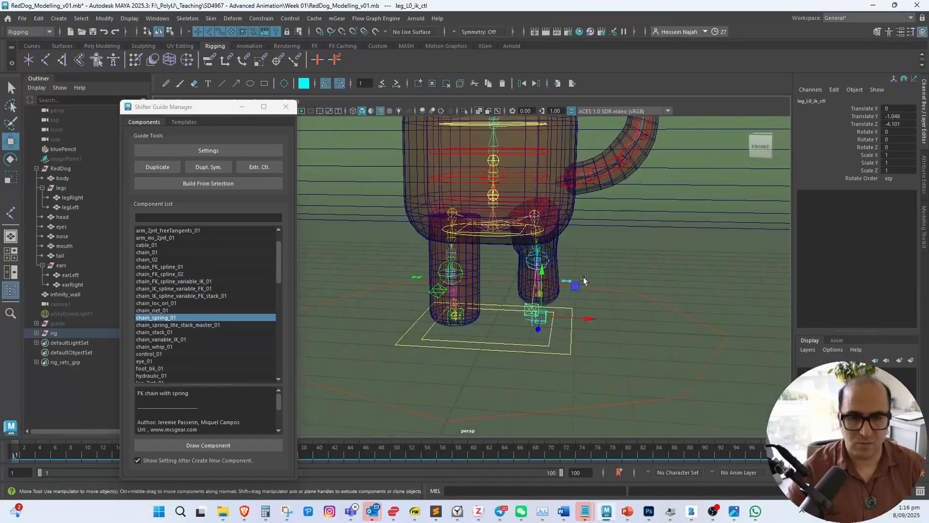
pyautogui.click(568, 281)
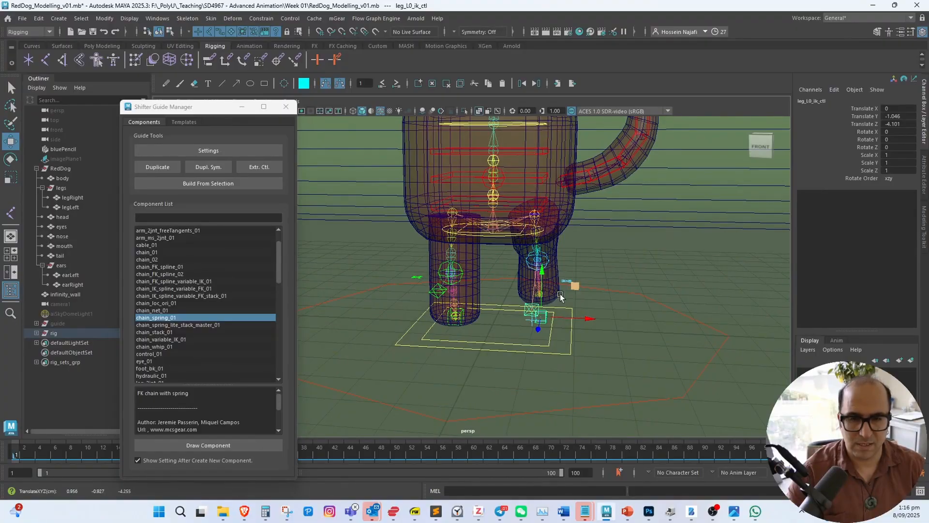
# Raise Max Stretch to 2.9 on the left leg's settings control legUI_L0_ctl
pyautogui.scroll(3, 571, 285)
pyautogui.keyDown('alt'); pyautogui.moveTo(578, 299); pyautogui.dragTo(589, 297); pyautogui.keyUp('alt')
pyautogui.click(582, 291)
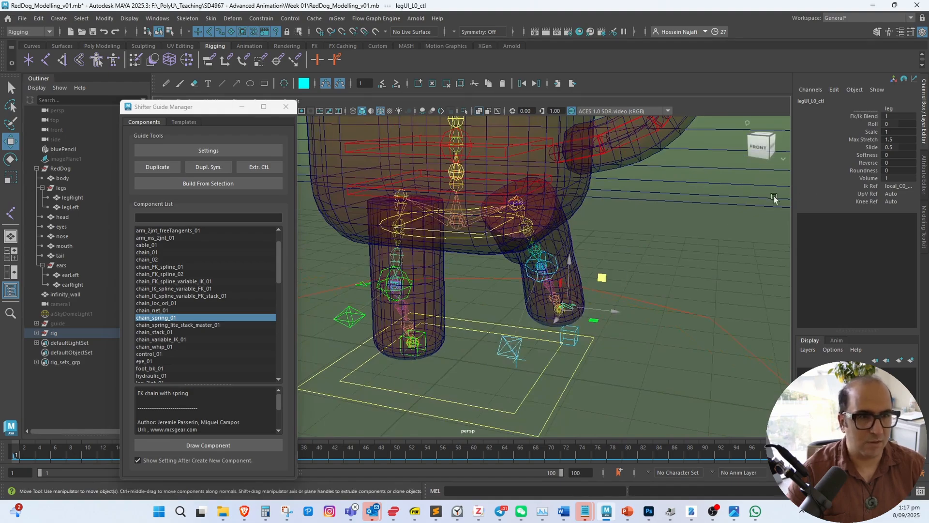
pyautogui.keyDown('alt'); pyautogui.moveTo(774, 196); pyautogui.dragTo(683, 203); pyautogui.keyUp('alt')
pyautogui.click(863, 139)
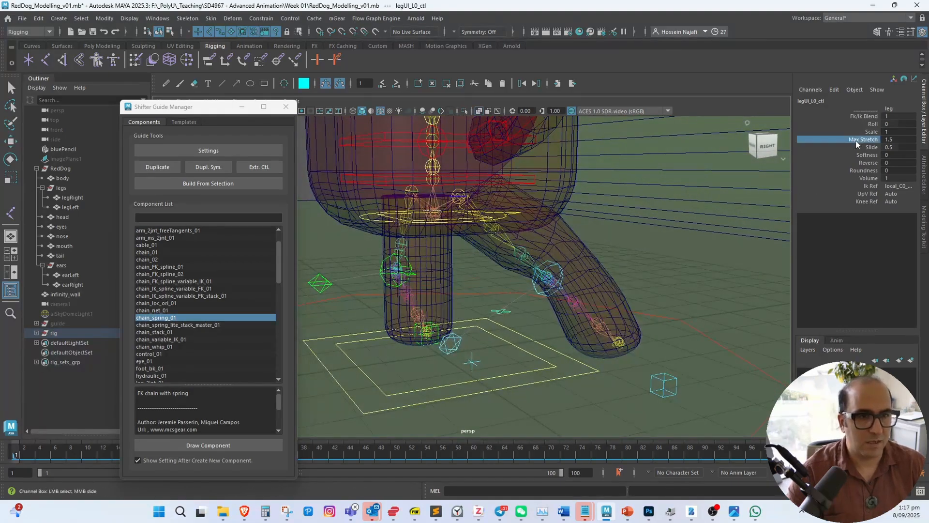
pyautogui.moveTo(675, 226); pyautogui.dragTo(689, 226, button='middle')
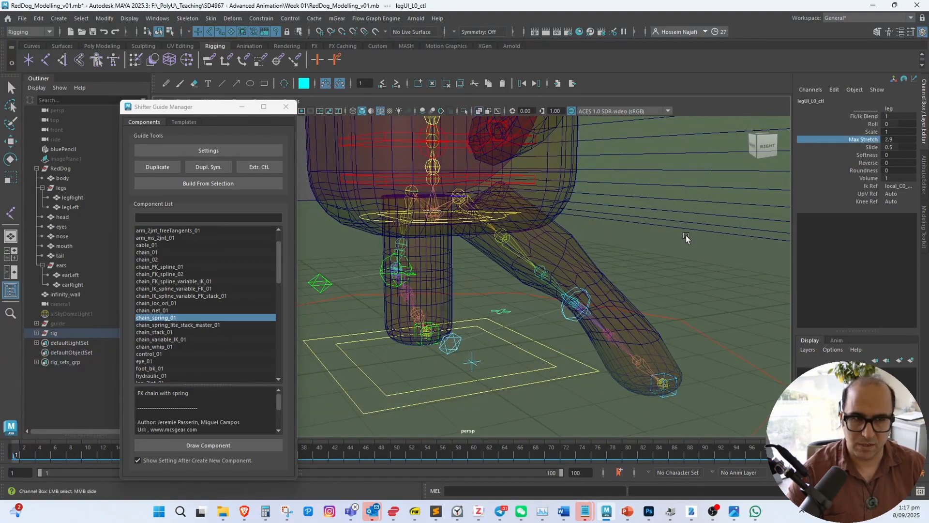
# Undo the Max Stretch change and the test moves of the left foot control
pyautogui.hotkey('ctrl', 'z')
pyautogui.hotkey('ctrl', 'z')
pyautogui.hotkey('ctrl', 'z')
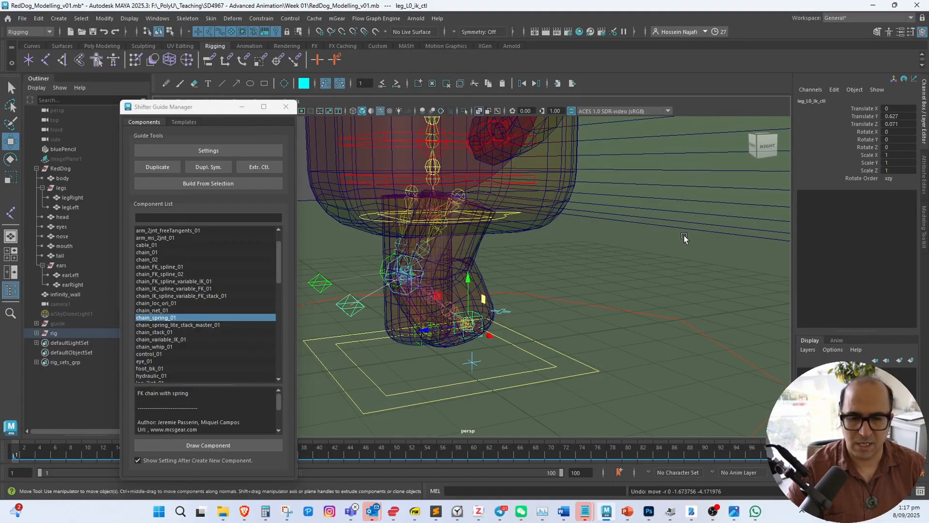
pyautogui.hotkey('ctrl', 'z')
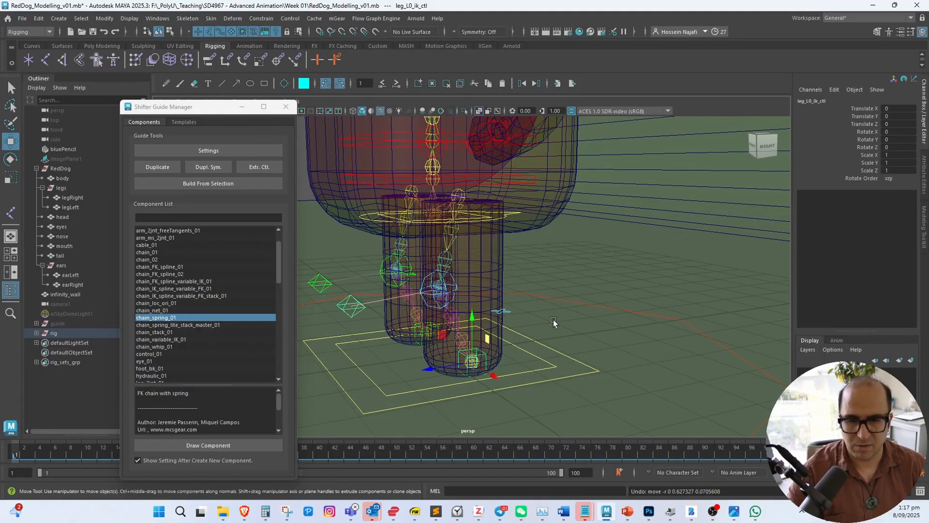
# Select the right leg's top joint leg_R0_0_jnt together with the legRight mesh for binding
pyautogui.keyDown('alt'); pyautogui.moveTo(682, 236); pyautogui.dragTo(425, 234); pyautogui.keyUp('alt')
pyautogui.keyDown('alt'); pyautogui.moveTo(425, 233); pyautogui.dragTo(452, 284, button='middle'); pyautogui.keyUp('alt')
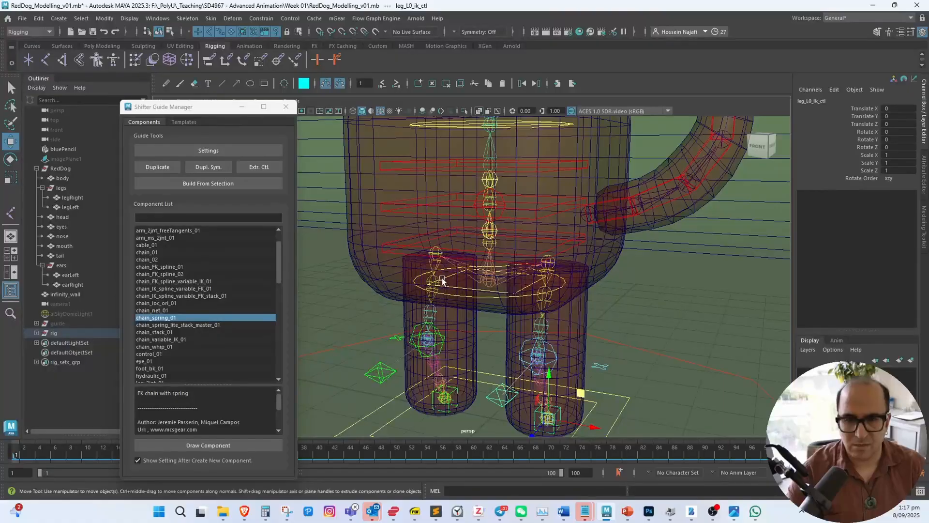
pyautogui.moveTo(443, 278)
pyautogui.keyDown('alt'); pyautogui.mouseDown()
pyautogui.moveTo(438, 269)
pyautogui.moveTo(418, 287)
pyautogui.moveTo(430, 289)
pyautogui.mouseUp(); pyautogui.keyUp('alt')
pyautogui.click(434, 250)
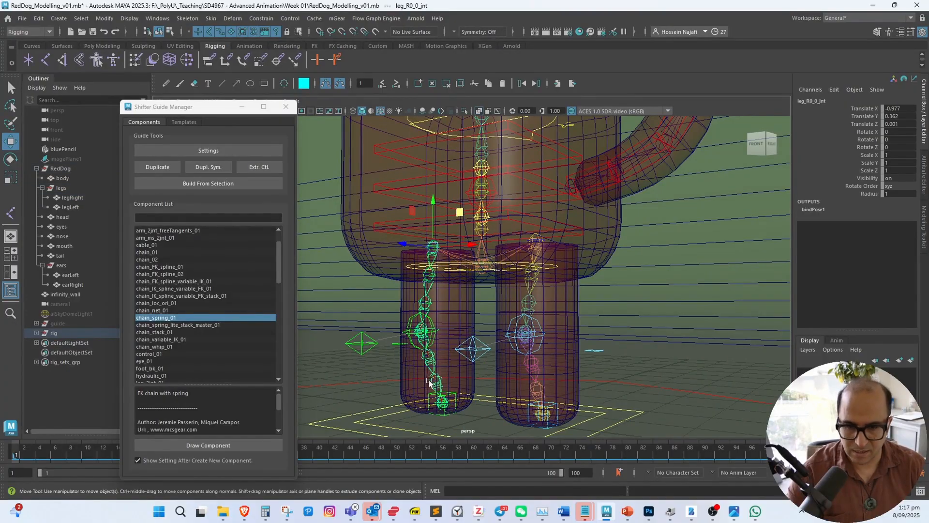
pyautogui.click(469, 295)
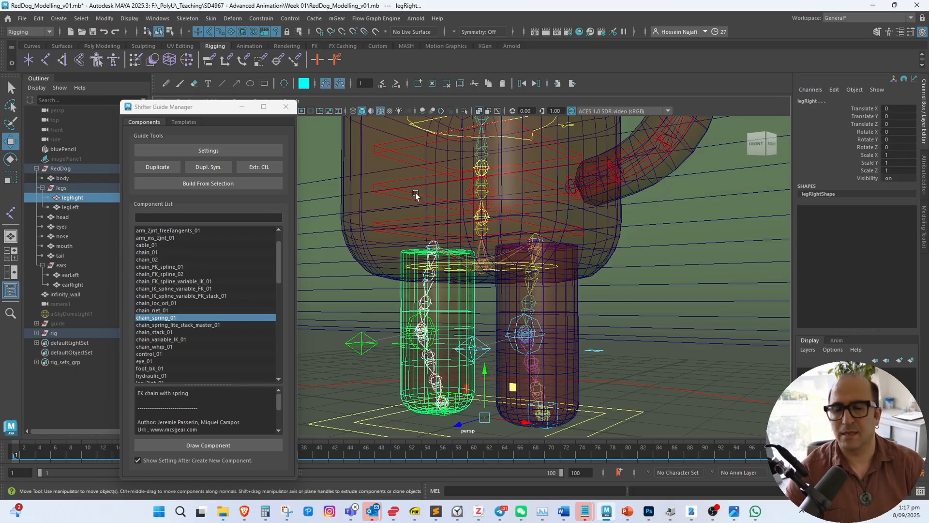
# Bind legRight to the joint hierarchy using the Geodesic Voxel bind method and Weight blended skinning method
pyautogui.click(214, 19)
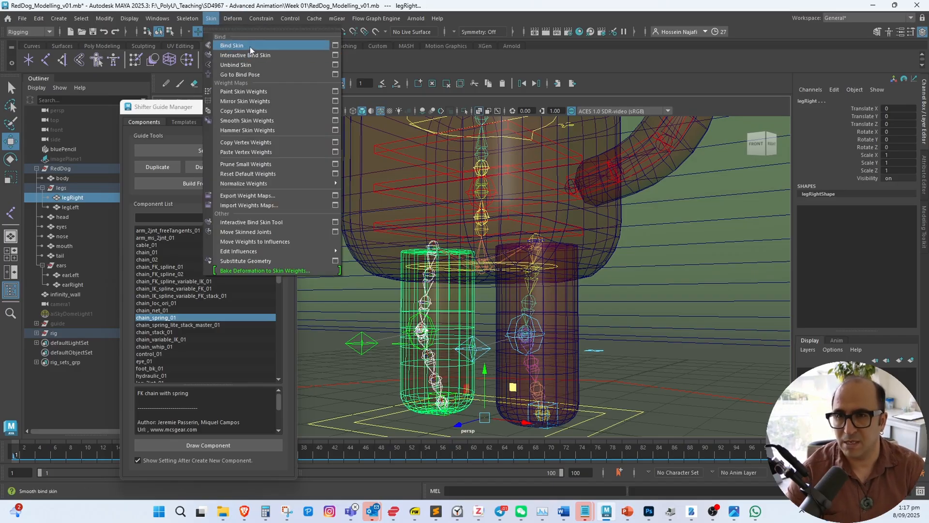
pyautogui.click(336, 45)
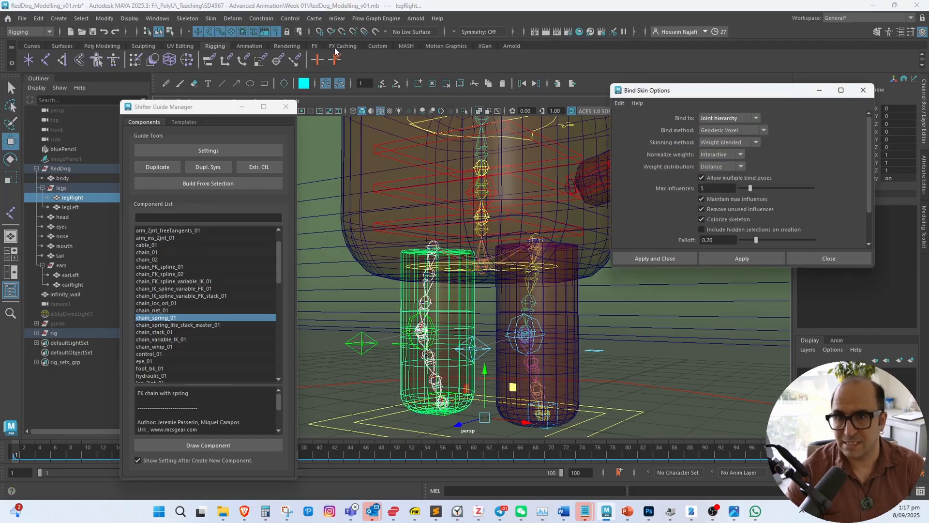
pyautogui.click(672, 259)
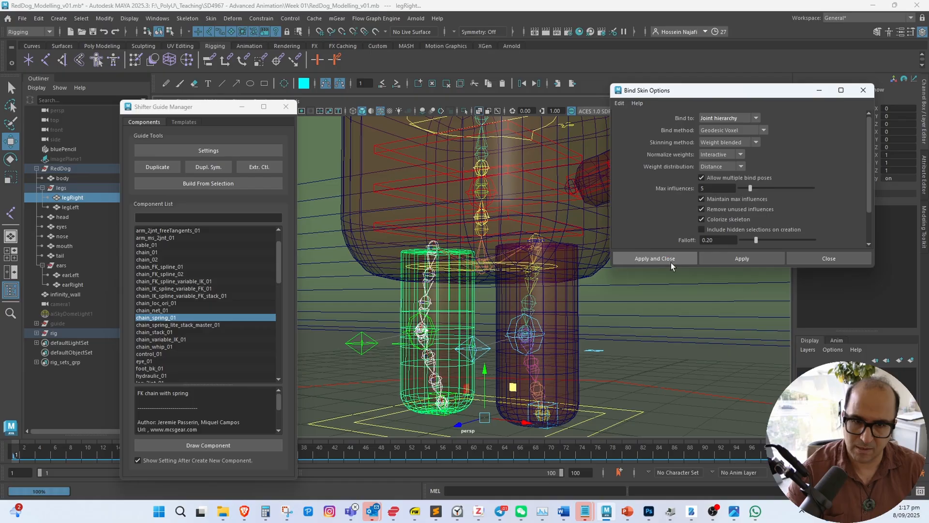
# Select the five spine joints together, from spine_C0_0_jnt at the hips up to spine_C0_4_jnt
pyautogui.keyDown('alt'); pyautogui.moveTo(480, 300); pyautogui.dragTo(486, 358, button='middle'); pyautogui.keyUp('alt')
pyautogui.press('q')
pyautogui.click(490, 320)
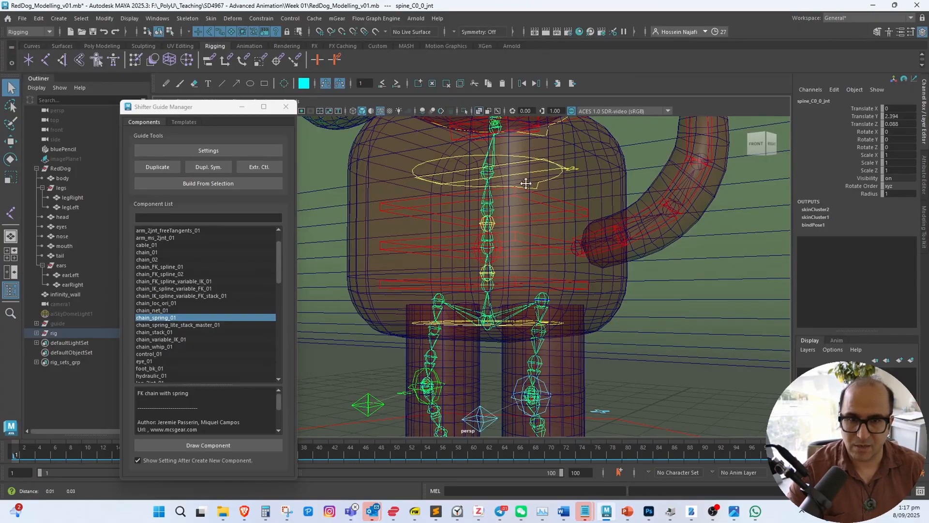
pyautogui.keyDown('alt'); pyautogui.moveTo(526, 182); pyautogui.dragTo(537, 328); pyautogui.keyUp('alt')
pyautogui.keyDown('alt'); pyautogui.moveTo(537, 327); pyautogui.dragTo(548, 169, button='middle'); pyautogui.keyUp('alt')
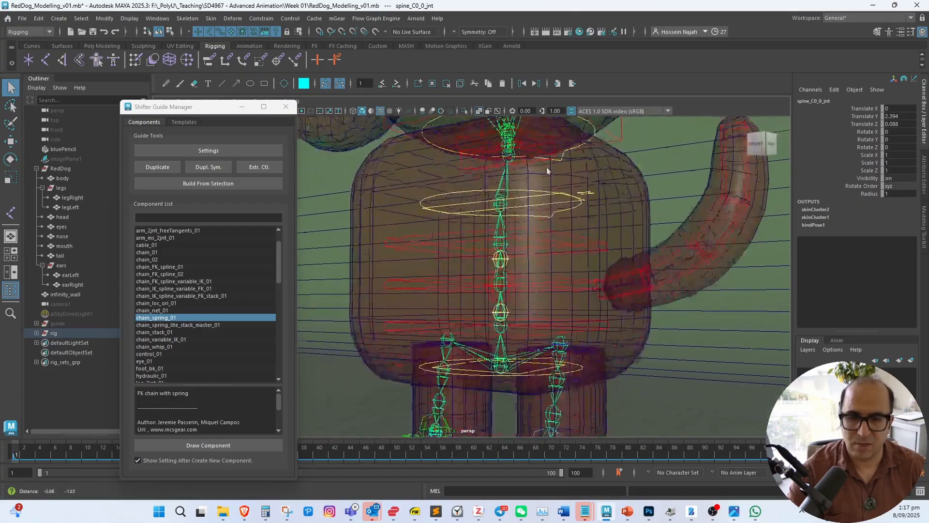
pyautogui.keyDown('alt'); pyautogui.moveTo(547, 170); pyautogui.dragTo(553, 316, button='right'); pyautogui.keyUp('alt')
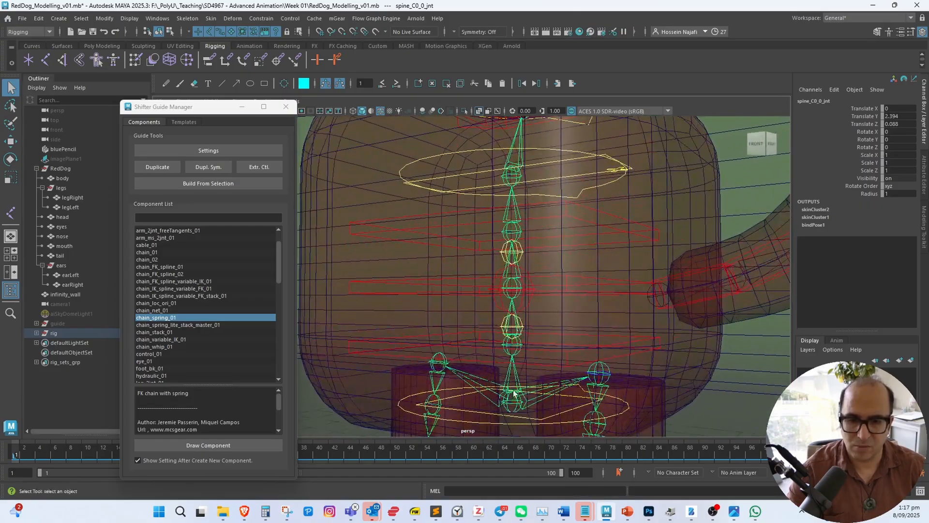
pyautogui.click(517, 344)
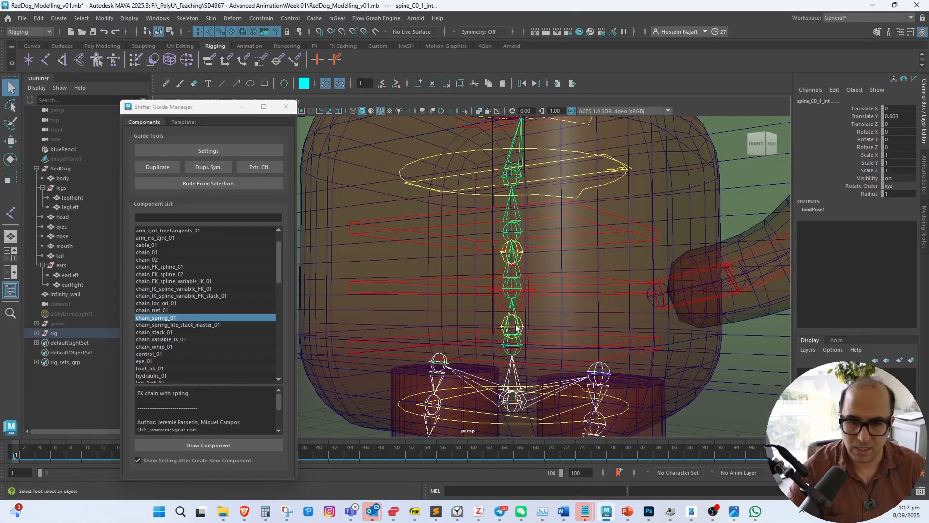
pyautogui.click(516, 275)
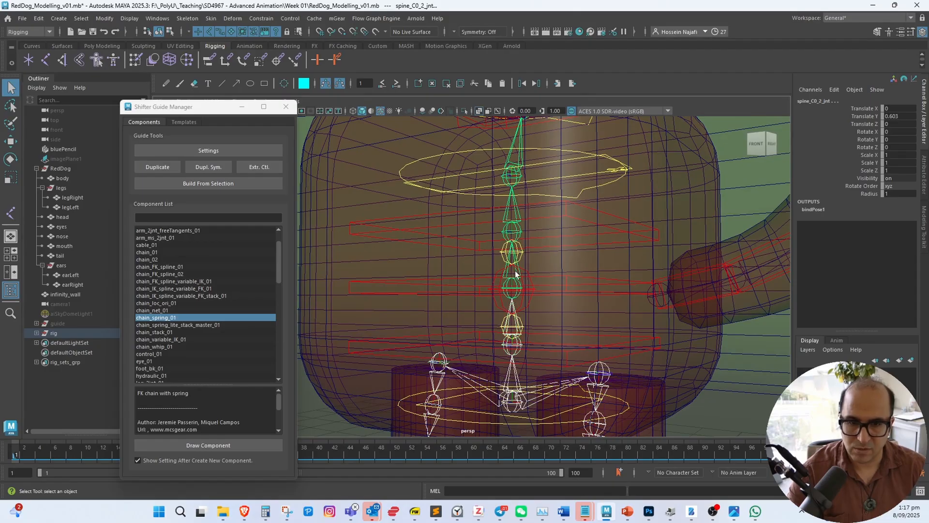
pyautogui.keyDown('shift'); pyautogui.click(512, 233); pyautogui.keyUp('shift')
pyautogui.keyDown('alt'); pyautogui.moveTo(516, 229); pyautogui.dragTo(511, 270, button='middle'); pyautogui.keyUp('alt')
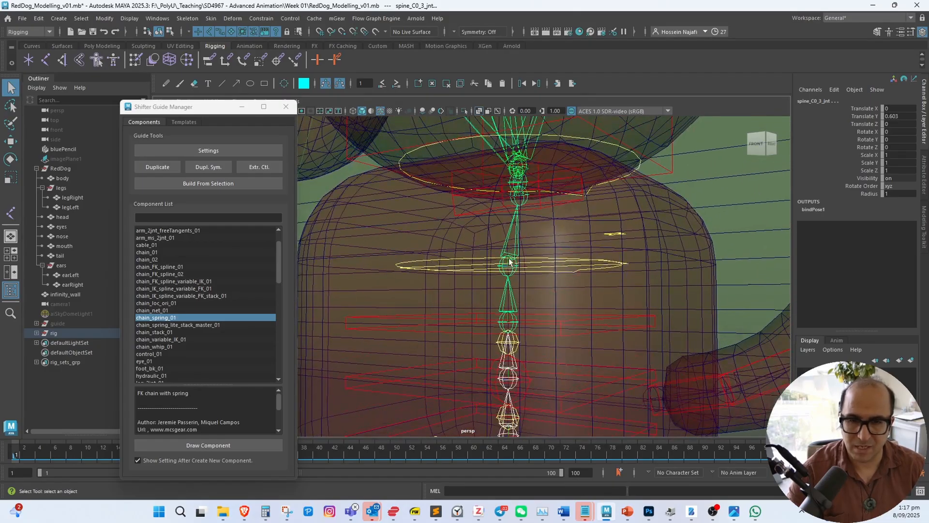
pyautogui.keyDown('shift'); pyautogui.click(509, 262); pyautogui.keyUp('shift')
# Try adding the neck joint neck_C0_0_jnt to the spine joint selection
pyautogui.keyDown('alt'); pyautogui.moveTo(516, 232); pyautogui.dragTo(511, 277, button='middle'); pyautogui.keyUp('alt')
pyautogui.keyDown('alt'); pyautogui.moveTo(511, 277); pyautogui.dragTo(561, 269, button='right'); pyautogui.keyUp('alt')
pyautogui.keyDown('alt'); pyautogui.moveTo(509, 273); pyautogui.dragTo(525, 297, button='middle'); pyautogui.keyUp('alt')
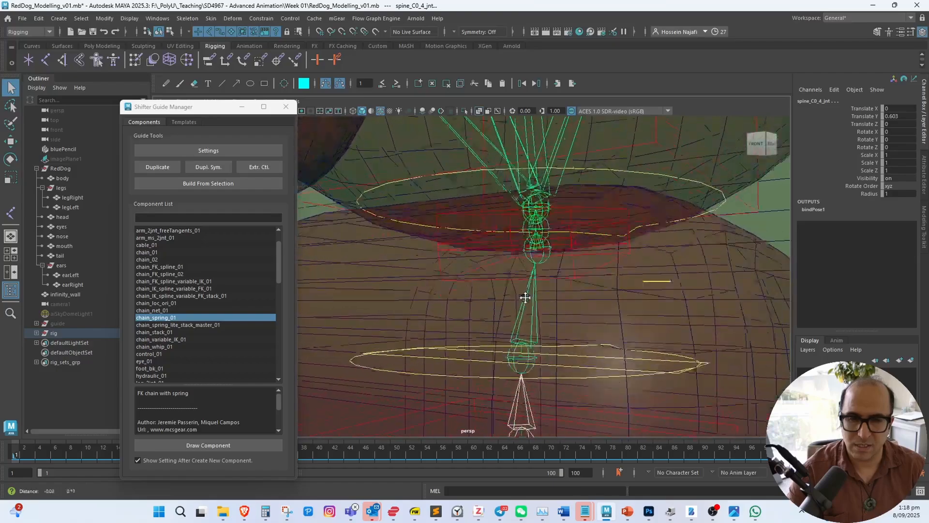
pyautogui.moveTo(525, 298)
pyautogui.keyDown('alt'); pyautogui.mouseDown()
pyautogui.moveTo(498, 249)
pyautogui.moveTo(498, 297)
pyautogui.moveTo(542, 296)
pyautogui.mouseUp(); pyautogui.keyUp('alt')
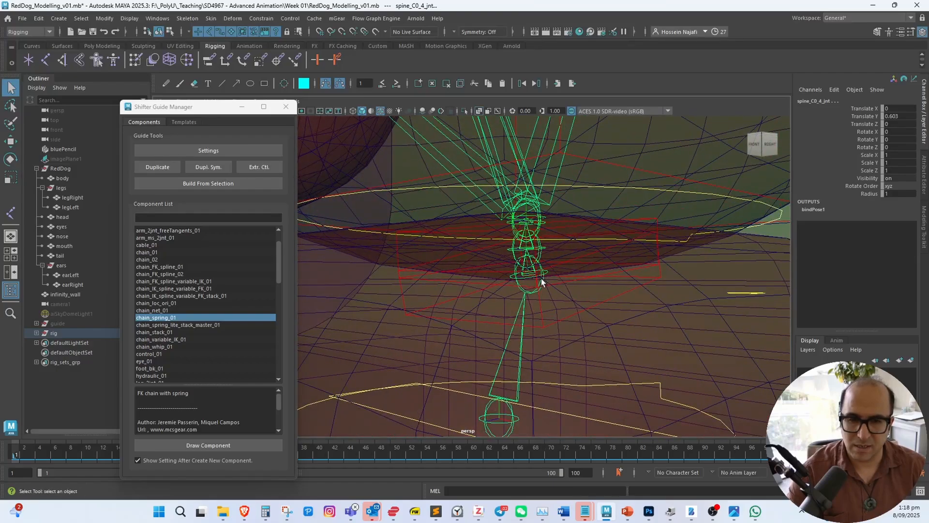
pyautogui.keyDown('shift'); pyautogui.click(542, 280); pyautogui.keyUp('shift')
pyautogui.keyDown('alt'); pyautogui.moveTo(531, 282); pyautogui.dragTo(525, 238, button='middle'); pyautogui.keyUp('alt')
pyautogui.keyDown('alt'); pyautogui.moveTo(525, 238); pyautogui.dragTo(475, 269, button='right'); pyautogui.keyUp('alt')
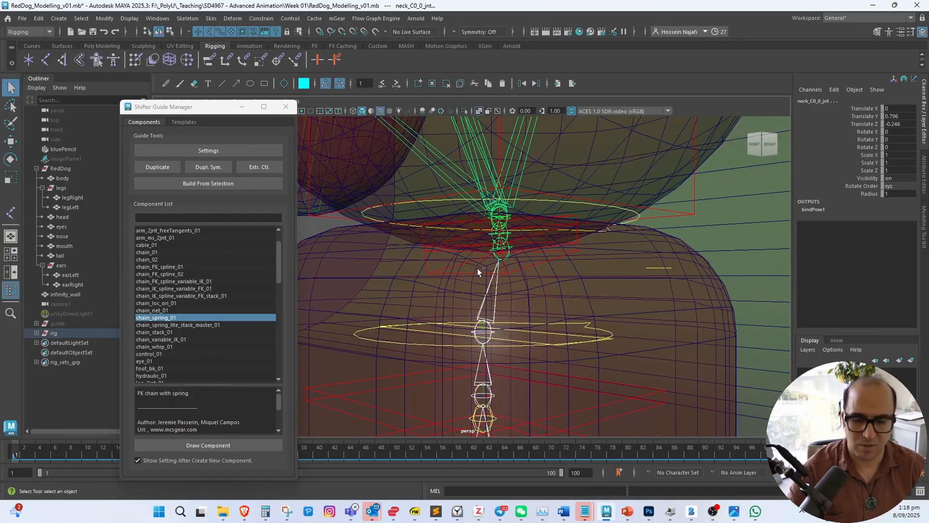
pyautogui.hotkey('ctrl', 'z')
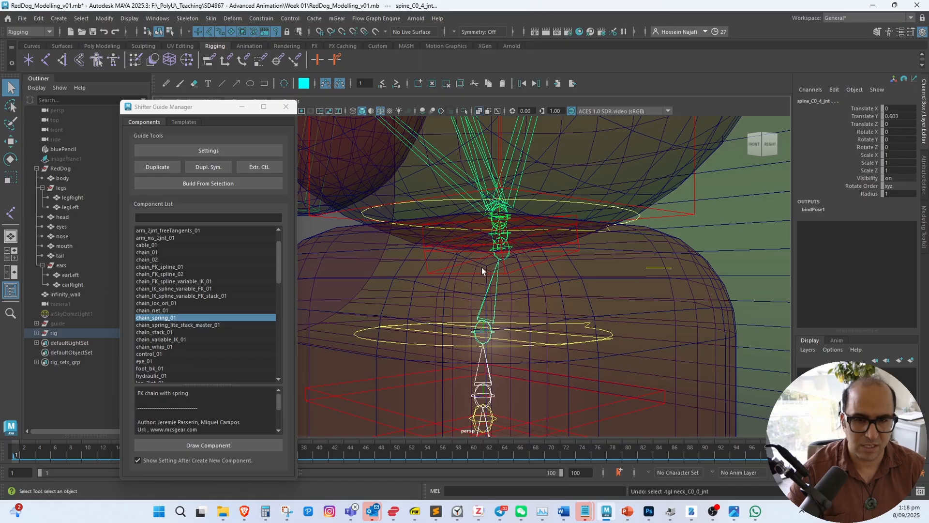
# Check the selected spine joints and add the body mesh to the selection
pyautogui.keyDown('alt'); pyautogui.moveTo(434, 336); pyautogui.dragTo(469, 259, button='middle'); pyautogui.keyUp('alt')
pyautogui.keyDown('alt'); pyautogui.moveTo(468, 259); pyautogui.dragTo(421, 271, button='right'); pyautogui.keyUp('alt')
pyautogui.keyDown('alt'); pyautogui.moveTo(502, 313); pyautogui.dragTo(499, 210, button='middle'); pyautogui.keyUp('alt')
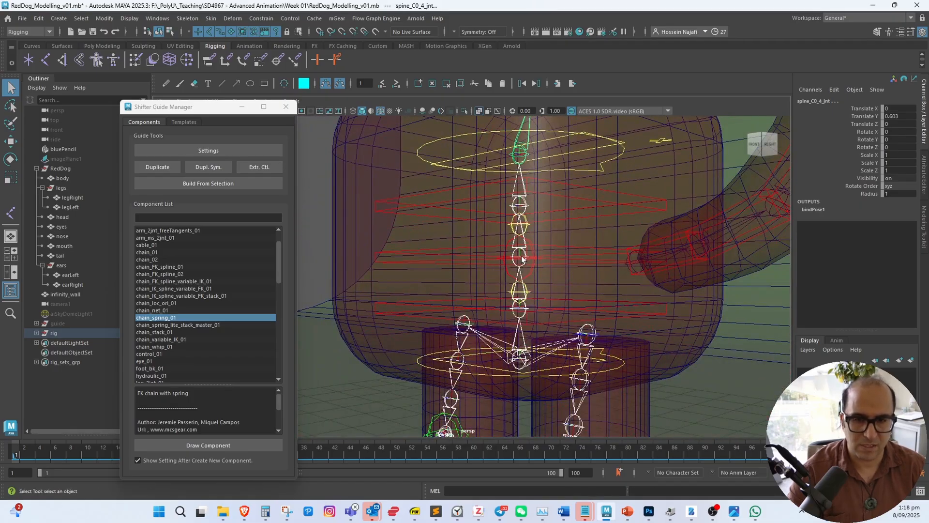
pyautogui.keyDown('alt'); pyautogui.moveTo(527, 193); pyautogui.dragTo(508, 242); pyautogui.keyUp('alt')
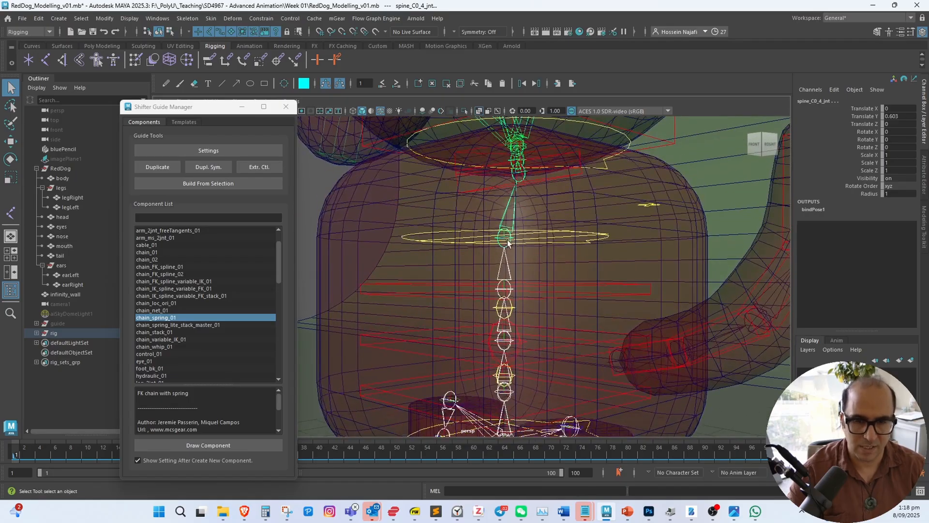
pyautogui.click(698, 258)
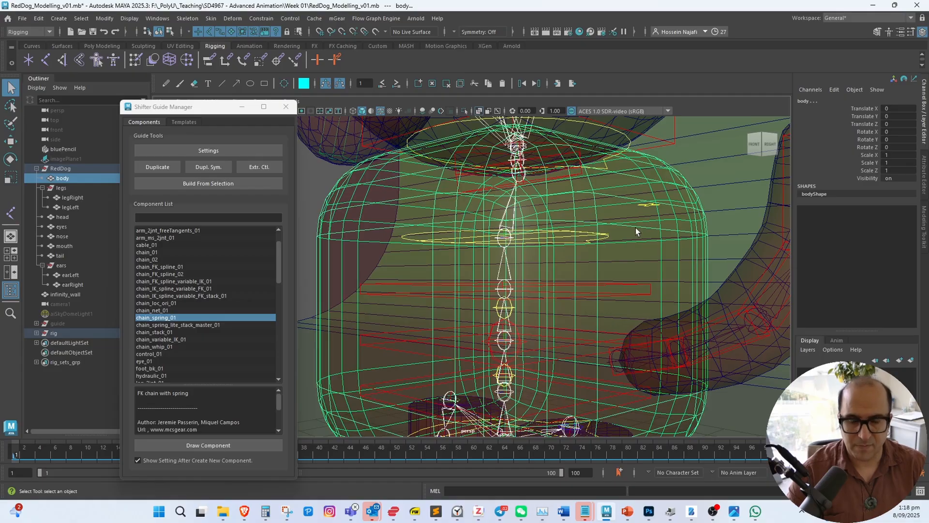
# Bind the body mesh to the selected spine joints using the Geodesic Voxel bind method and Weight blended skinning method
pyautogui.click(217, 19)
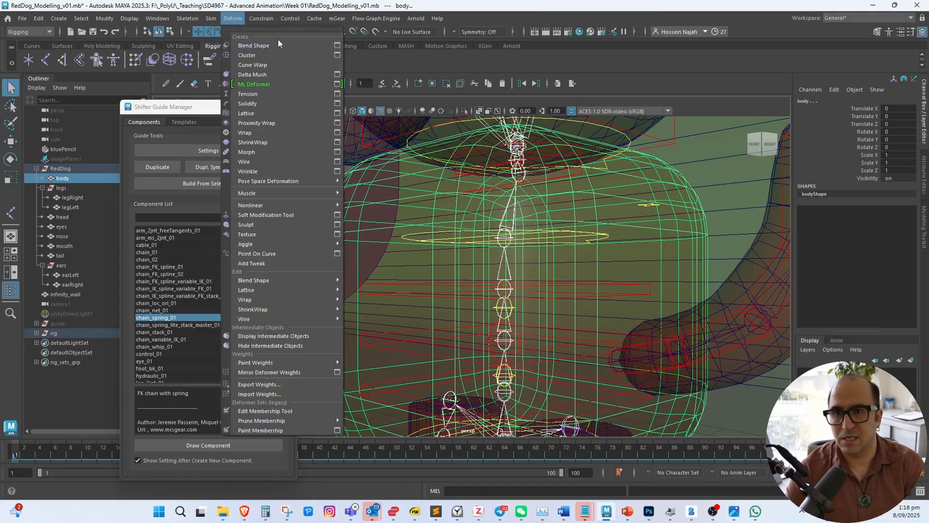
pyautogui.click(335, 45)
pyautogui.moveTo(769, 96); pyautogui.dragTo(872, 64)
pyautogui.click(792, 99)
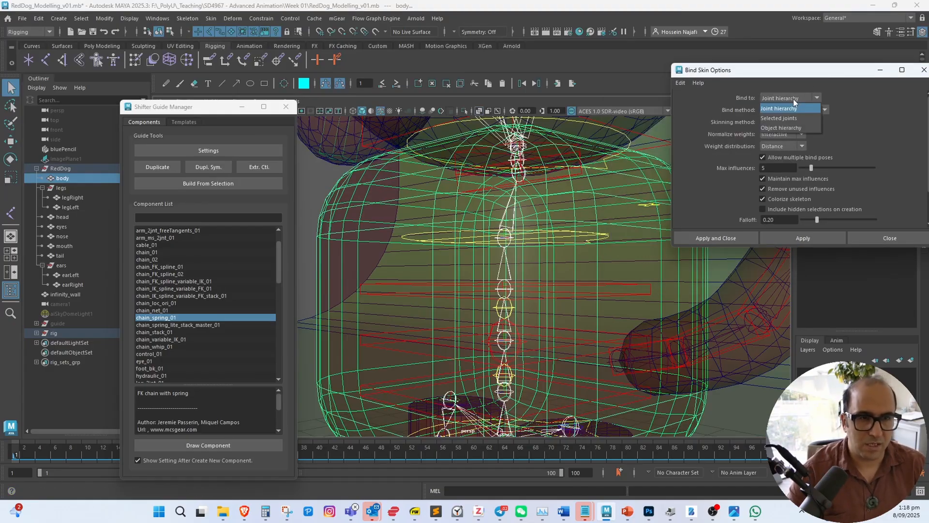
pyautogui.click(792, 120)
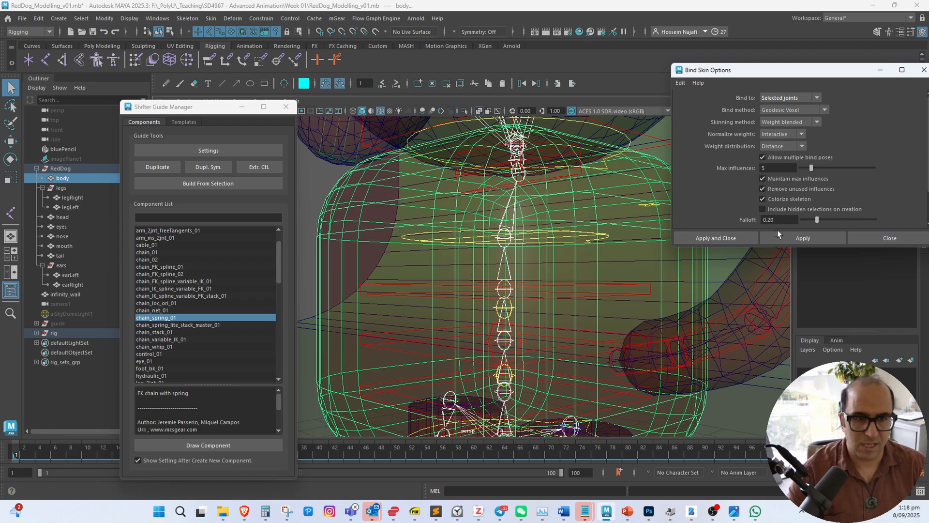
pyautogui.click(795, 239)
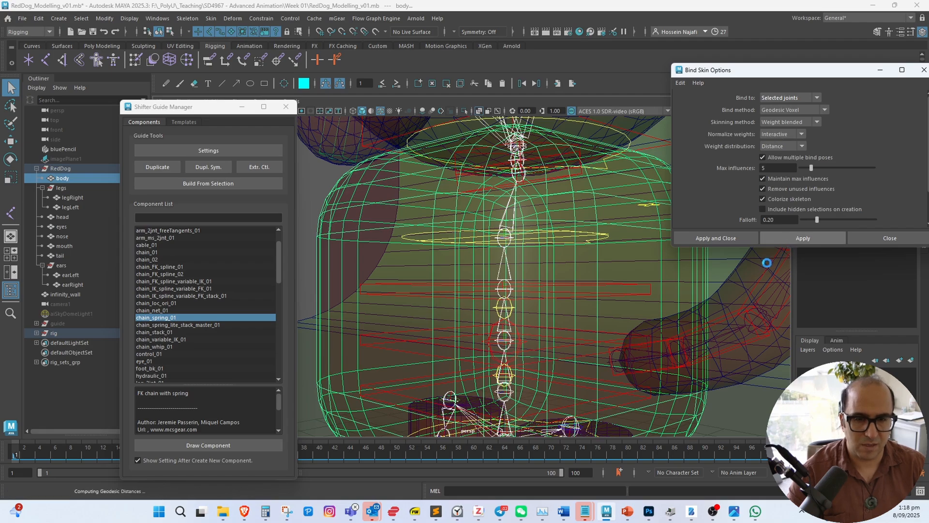
# Test the body's deformation by moving the body_C0_ctl control at the hips, and undo the moves
pyautogui.keyDown('alt'); pyautogui.moveTo(659, 289); pyautogui.dragTo(513, 343); pyautogui.keyUp('alt')
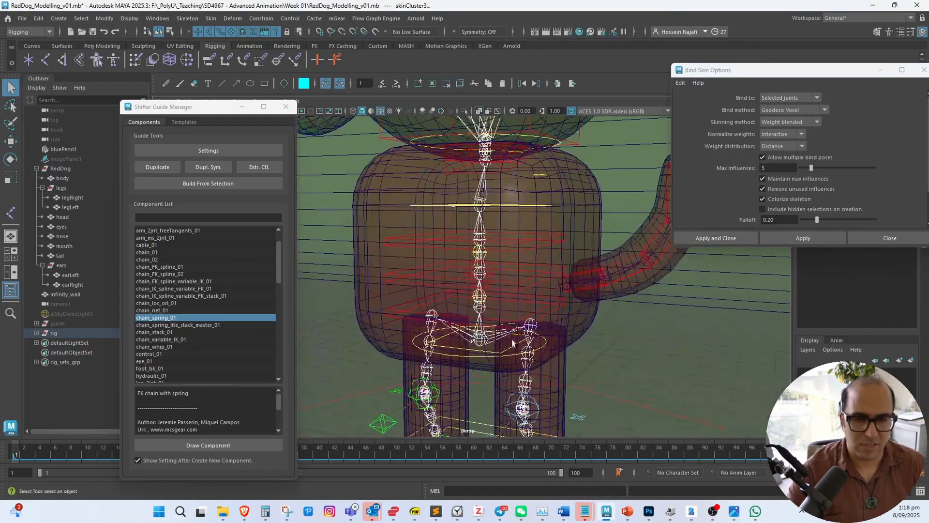
pyautogui.click(483, 353)
pyautogui.press('w')
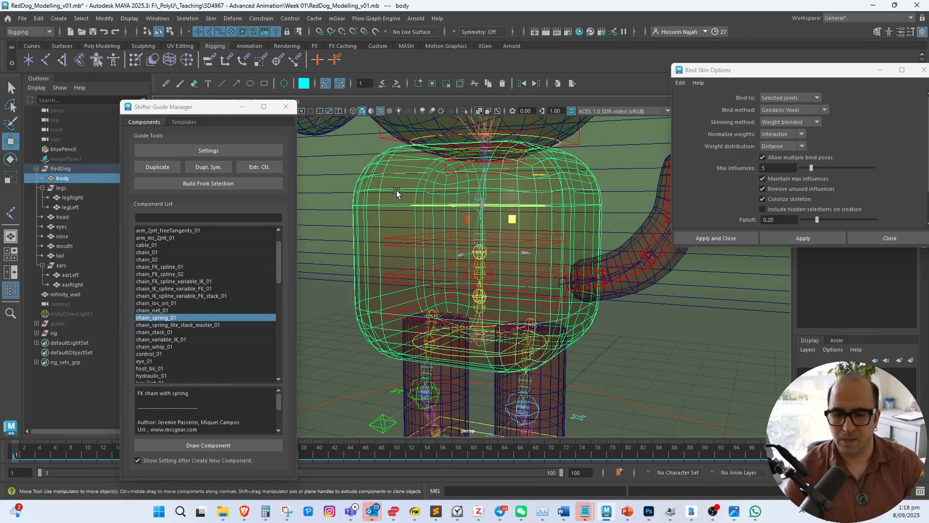
pyautogui.press('4')
pyautogui.click(477, 351)
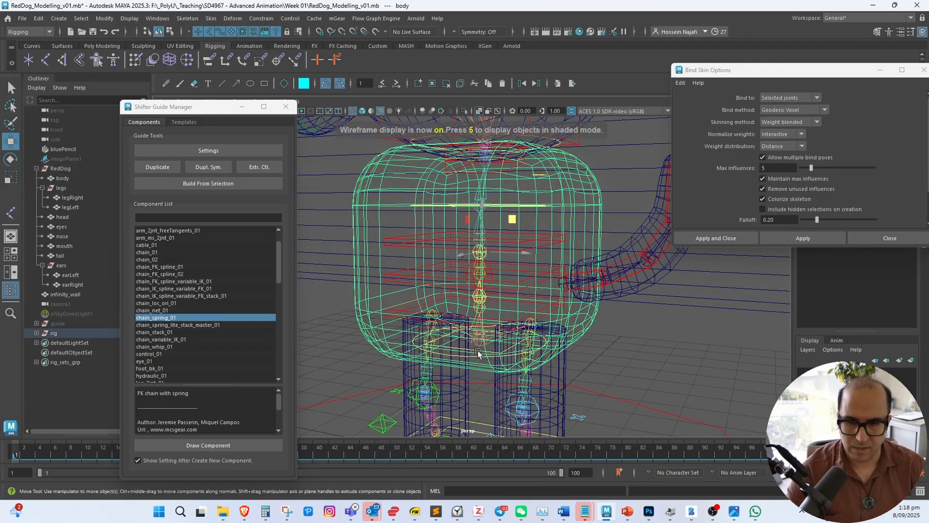
pyautogui.press('5')
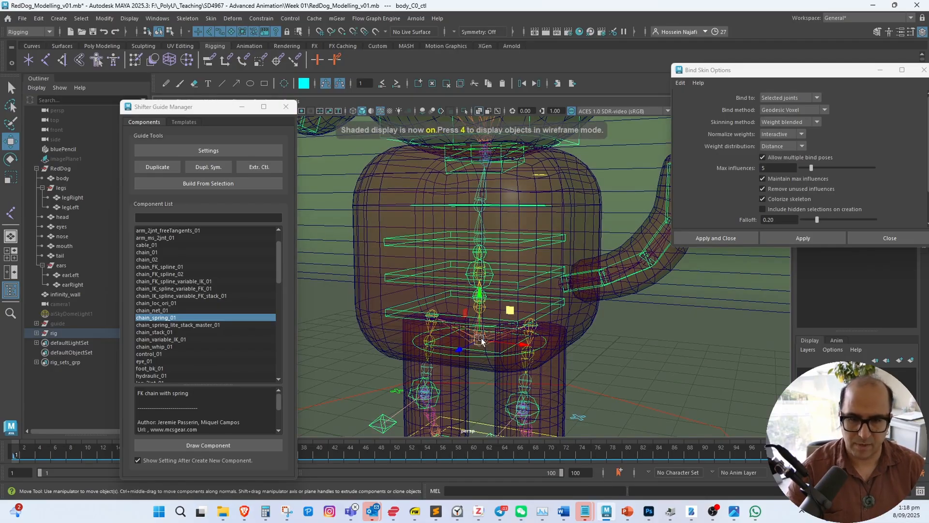
pyautogui.scroll(2, 454, 314)
pyautogui.moveTo(454, 313); pyautogui.dragTo(496, 339)
pyautogui.keyDown('alt'); pyautogui.moveTo(496, 339); pyautogui.dragTo(495, 263, button='middle'); pyautogui.keyUp('alt')
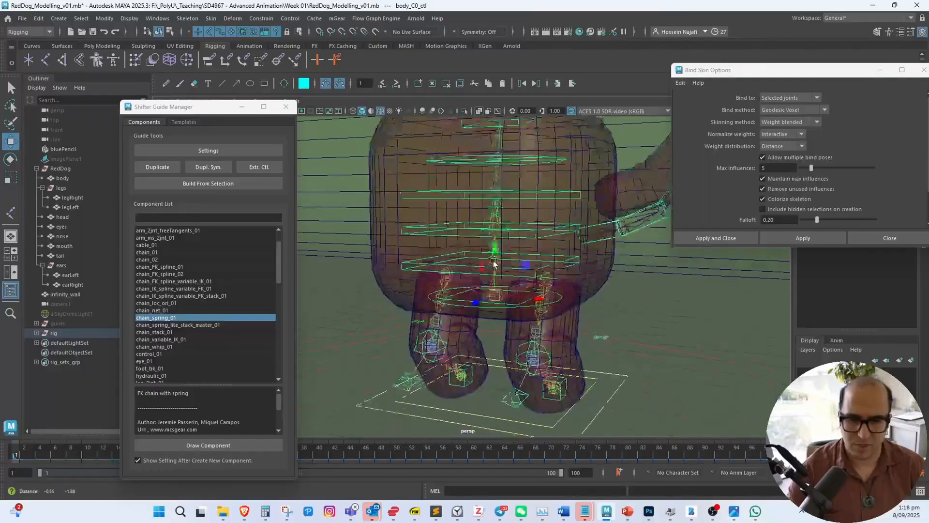
pyautogui.keyDown('alt'); pyautogui.moveTo(494, 264); pyautogui.dragTo(488, 293); pyautogui.keyUp('alt')
pyautogui.hotkey('ctrl', 'z')
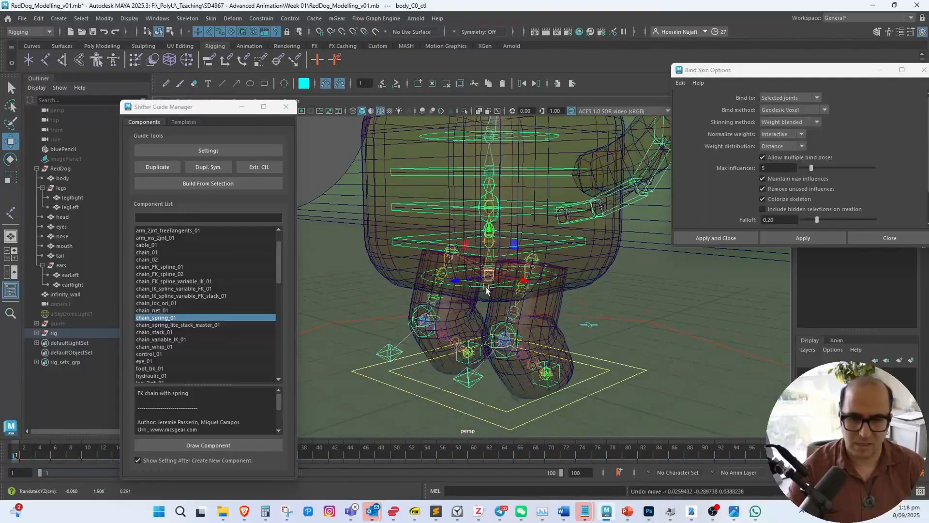
pyautogui.hotkey('ctrl', 'z')
# Test the bend of the torso by moving the spine_C0_fk1_ctl control, and undo the move
pyautogui.keyDown('alt'); pyautogui.moveTo(488, 284); pyautogui.dragTo(459, 375, button='middle'); pyautogui.keyUp('alt')
pyautogui.keyDown('alt'); pyautogui.moveTo(459, 376); pyautogui.dragTo(504, 309); pyautogui.keyUp('alt')
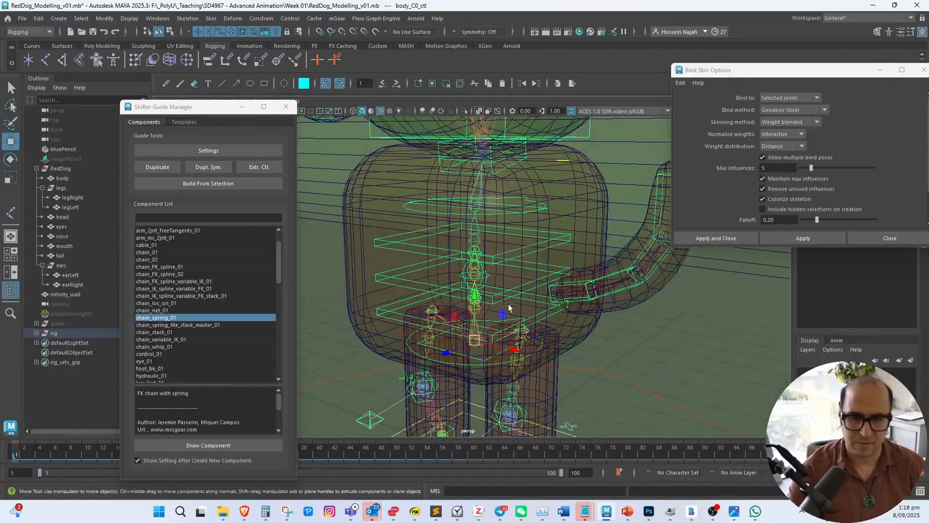
pyautogui.click(506, 294)
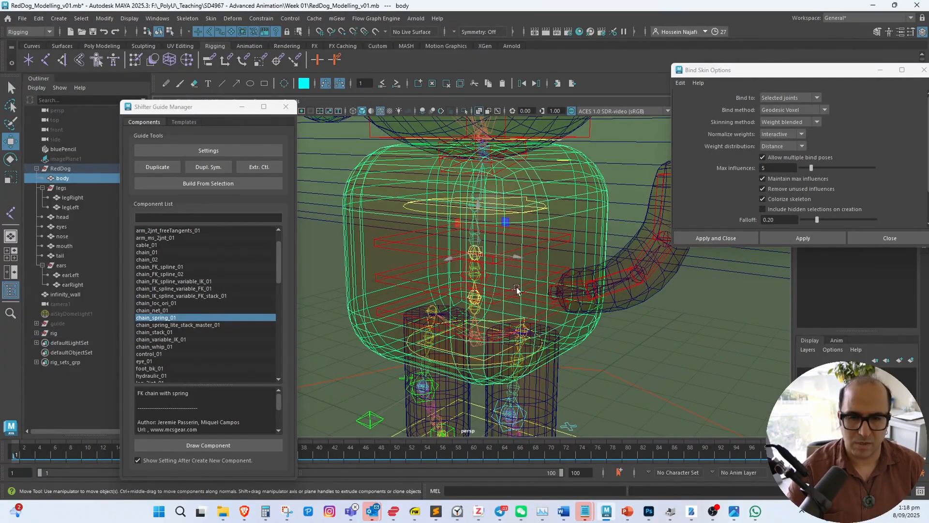
pyautogui.press('4')
pyautogui.click(513, 289)
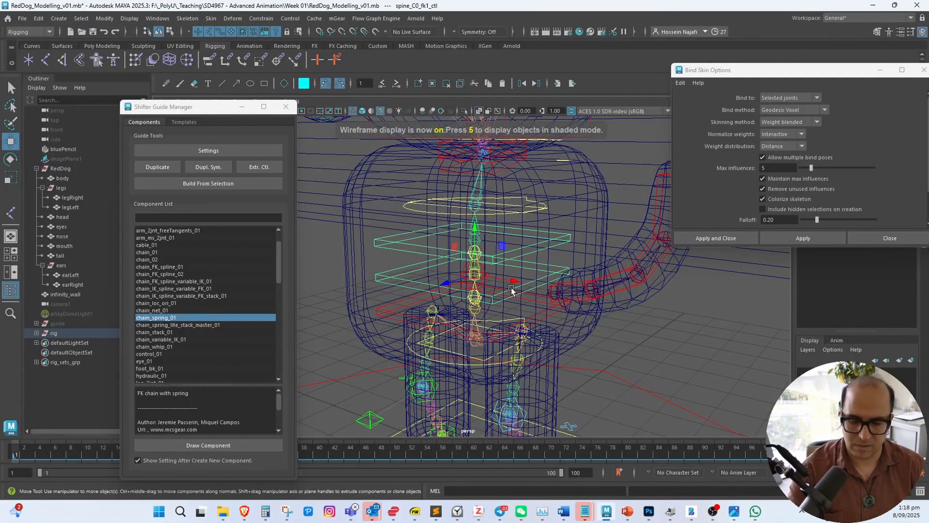
pyautogui.press('5')
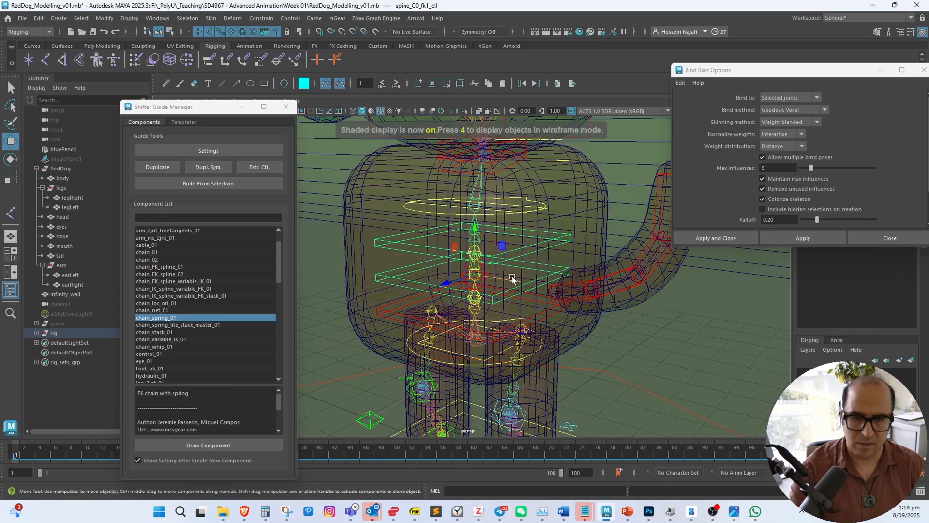
pyautogui.moveTo(498, 277); pyautogui.dragTo(524, 234)
pyautogui.hotkey('ctrl', 'z')
# Try moving the spine_C0_spinePosition_ctl control to check how the upper body follows the spine
pyautogui.click(538, 229)
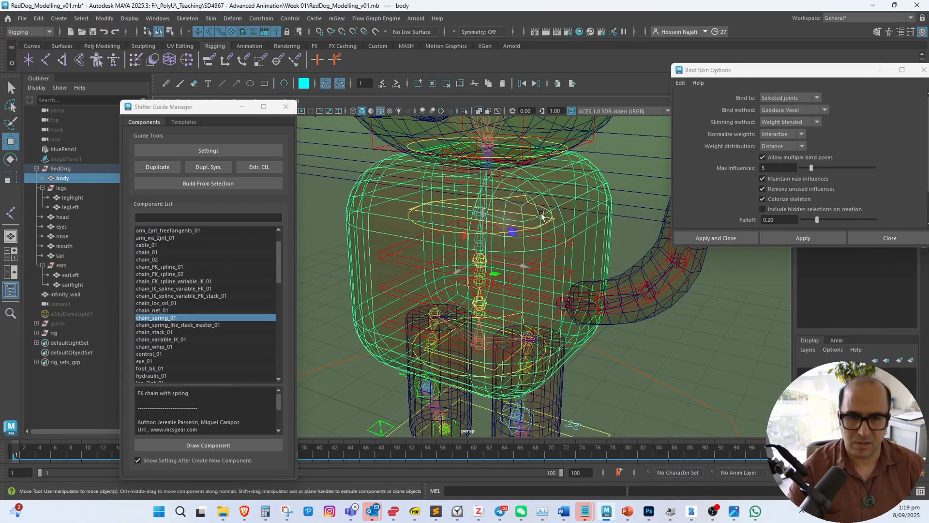
pyautogui.press('4')
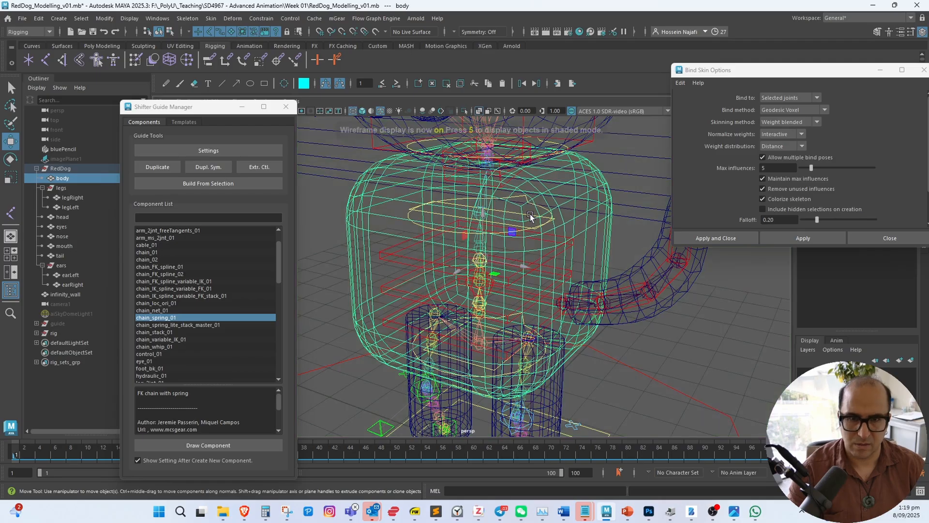
pyautogui.click(530, 214)
pyautogui.moveTo(522, 220); pyautogui.dragTo(467, 254)
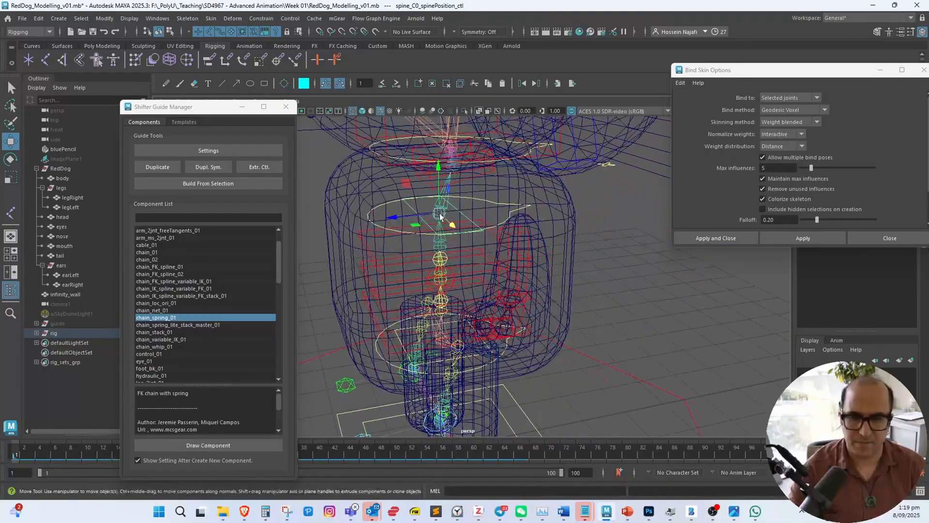
pyautogui.moveTo(440, 213); pyautogui.dragTo(545, 222)
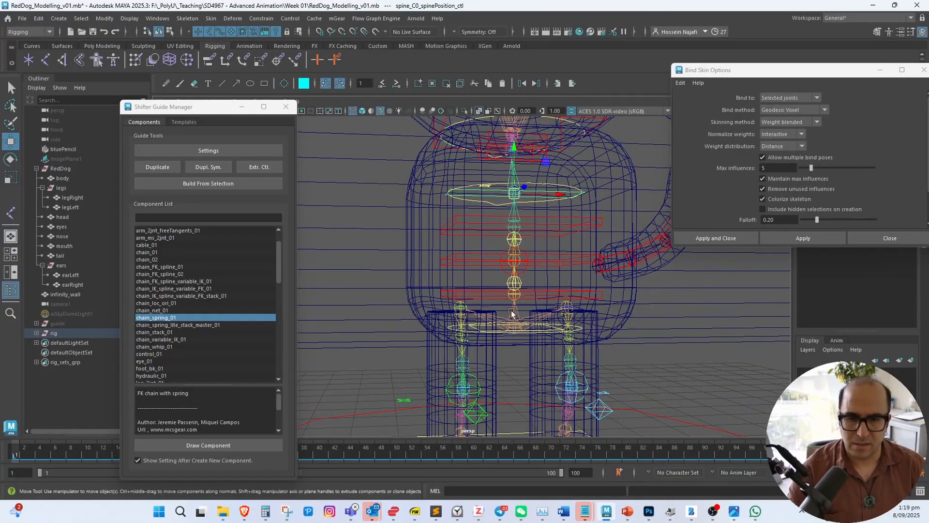
# Select the tail's root joint tail_C0_0_jnt together with the tail mesh
pyautogui.click(419, 255)
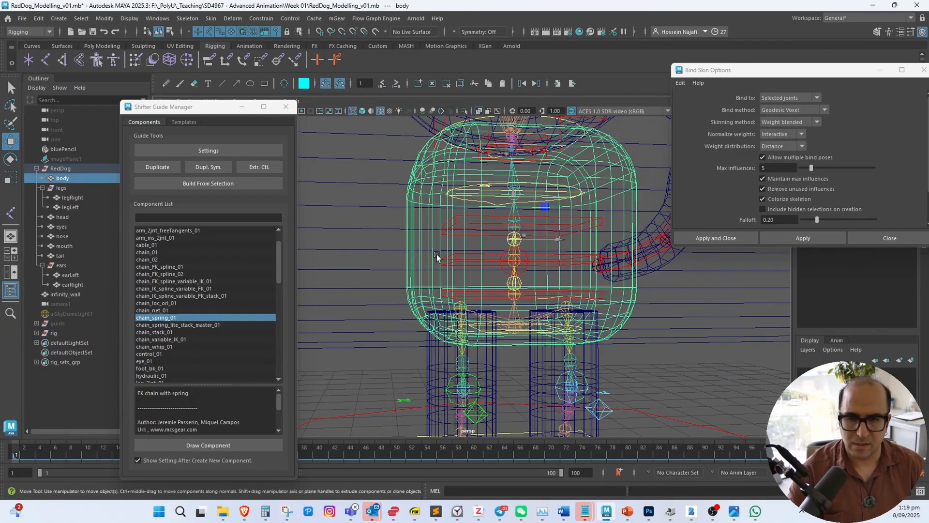
pyautogui.keyDown('alt'); pyautogui.moveTo(452, 255); pyautogui.dragTo(450, 283); pyautogui.keyUp('alt')
pyautogui.keyDown('alt'); pyautogui.moveTo(432, 278); pyautogui.dragTo(437, 305, button='middle'); pyautogui.keyUp('alt')
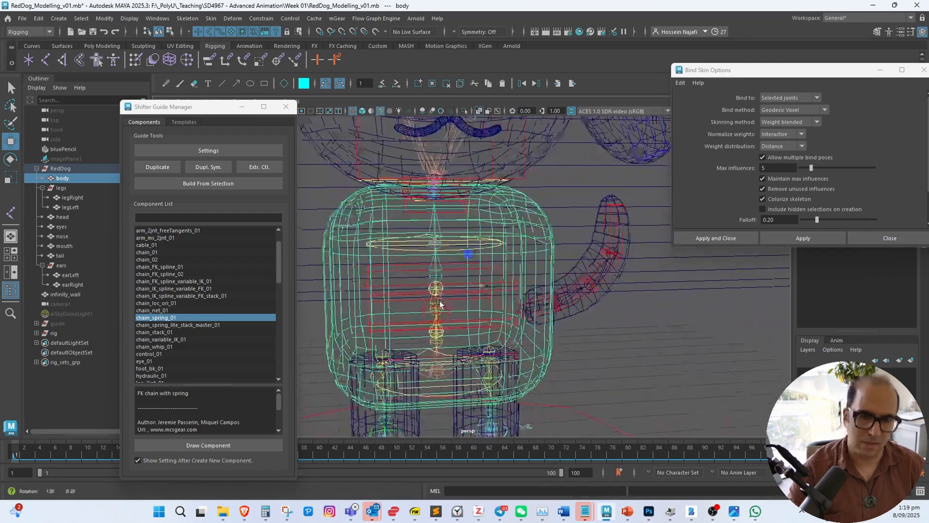
pyautogui.keyDown('alt'); pyautogui.moveTo(437, 305); pyautogui.dragTo(473, 306); pyautogui.keyUp('alt')
pyautogui.keyDown('alt'); pyautogui.moveTo(473, 306); pyautogui.dragTo(504, 307, button='right'); pyautogui.keyUp('alt')
pyautogui.moveTo(505, 323)
pyautogui.keyDown('alt'); pyautogui.mouseDown()
pyautogui.moveTo(513, 324)
pyautogui.moveTo(501, 329)
pyautogui.mouseUp(); pyautogui.keyUp('alt')
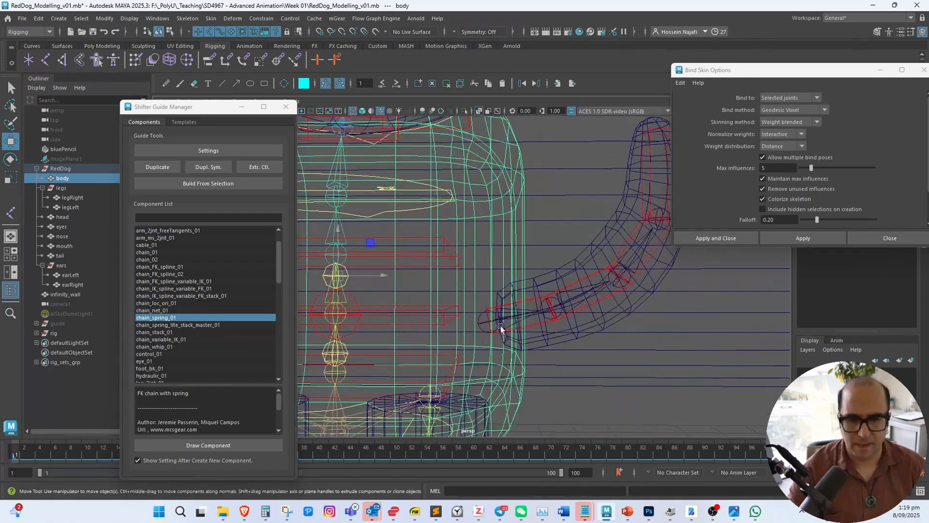
pyautogui.click(484, 323)
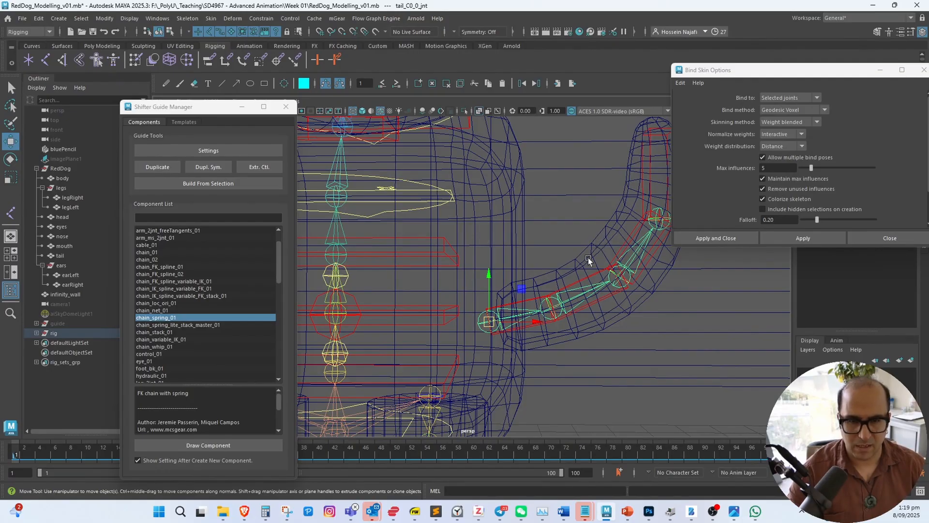
pyautogui.keyDown('alt'); pyautogui.moveTo(577, 291); pyautogui.dragTo(600, 211); pyautogui.keyUp('alt')
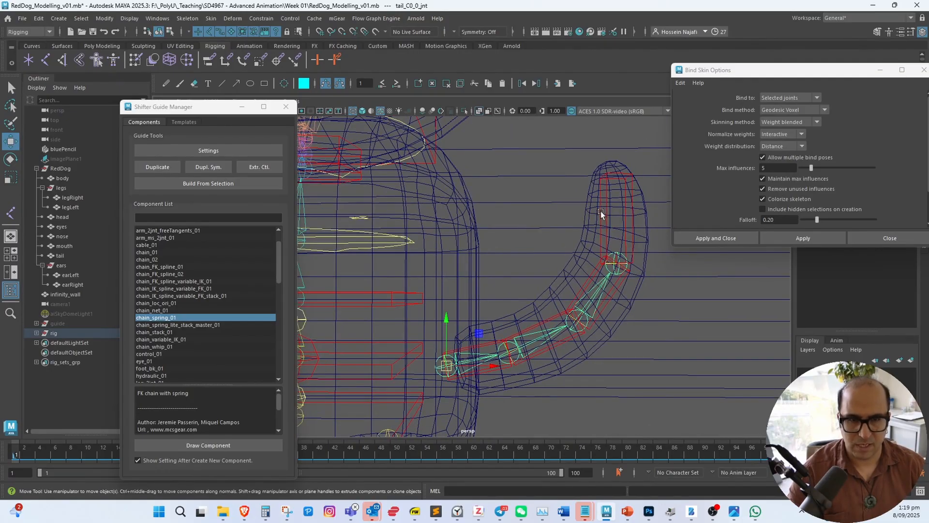
pyautogui.keyDown('shift'); pyautogui.click(585, 252); pyautogui.keyUp('shift')
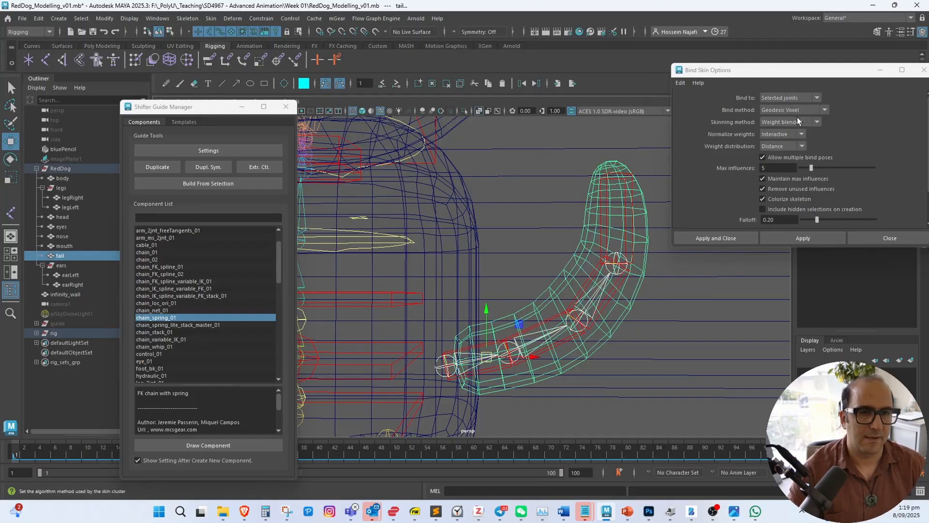
# Bind the tail mesh to the joint hierarchy from tail_C0_0_jnt with the Geodesic Voxel bind method
pyautogui.click(792, 99)
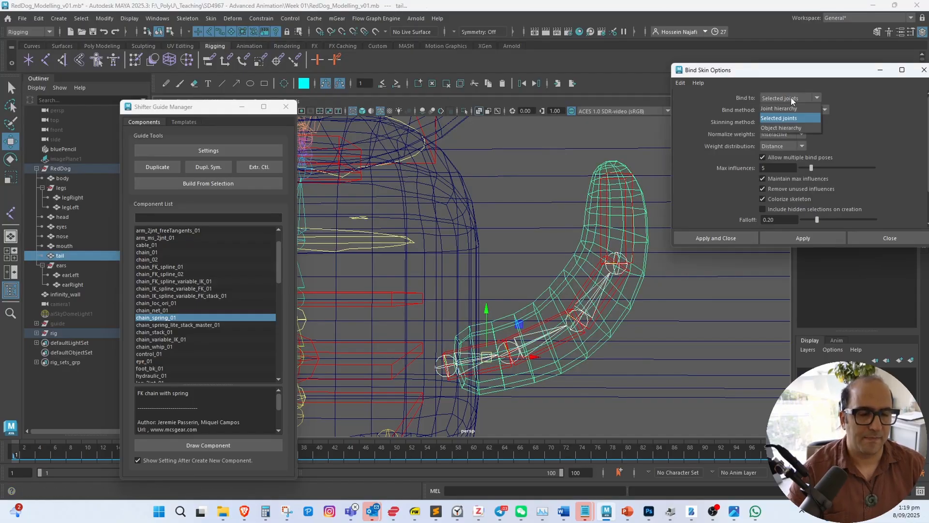
pyautogui.click(792, 107)
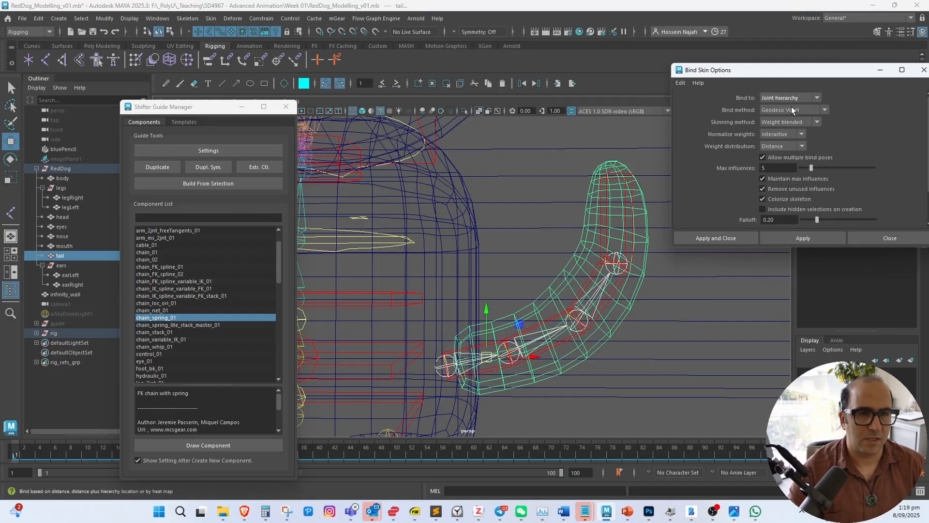
pyautogui.click(451, 368)
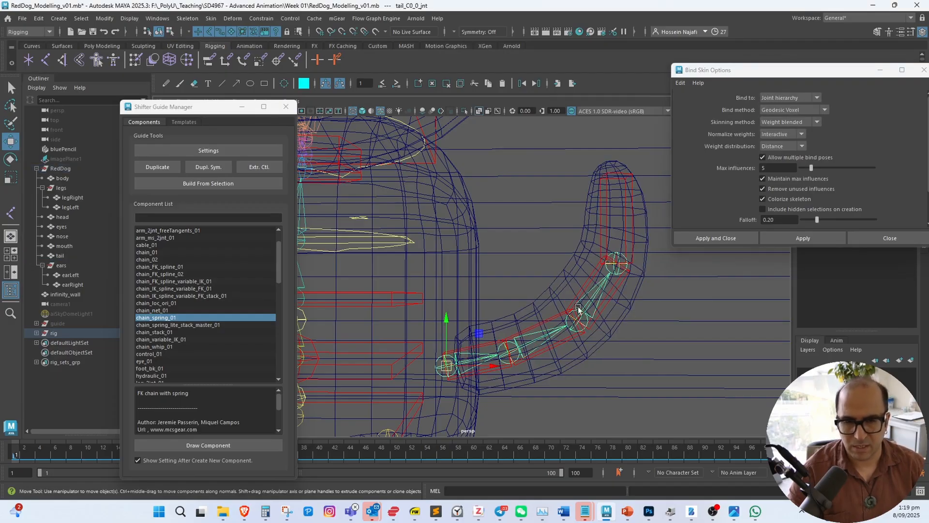
pyautogui.keyDown('shift'); pyautogui.click(577, 266); pyautogui.keyUp('shift')
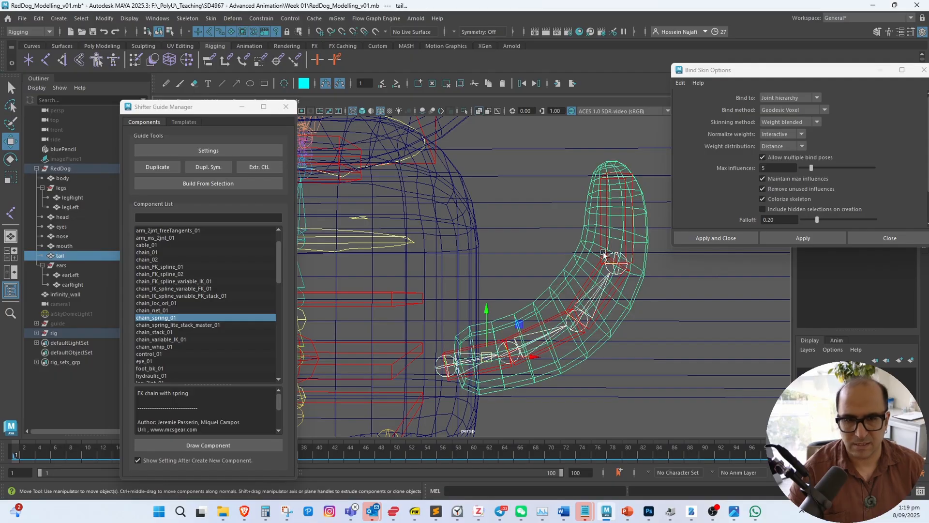
pyautogui.click(794, 239)
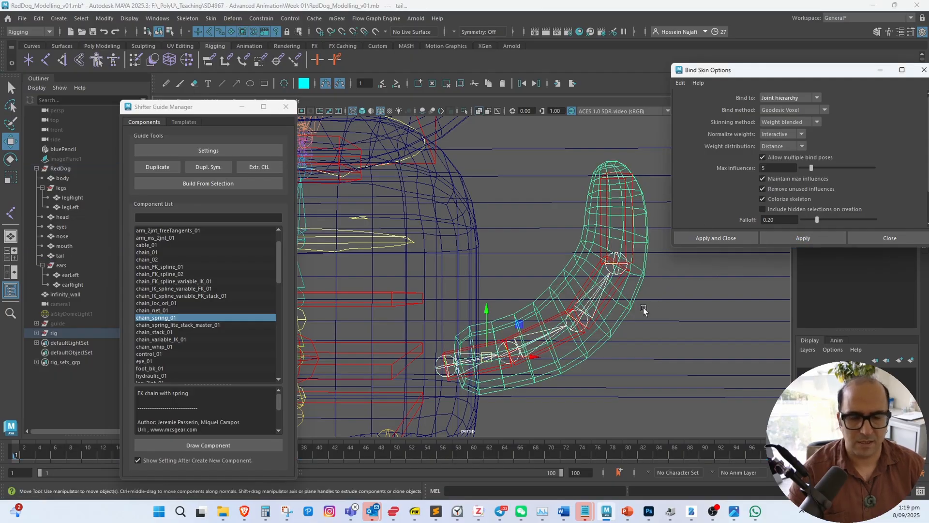
# Increase the Spring chain intensity attribute on the spineUI_C0_ctl control
pyautogui.keyDown('alt'); pyautogui.moveTo(511, 372); pyautogui.dragTo(592, 228); pyautogui.keyUp('alt')
pyautogui.click(632, 180)
pyautogui.moveTo(840, 76); pyautogui.dragTo(813, 72)
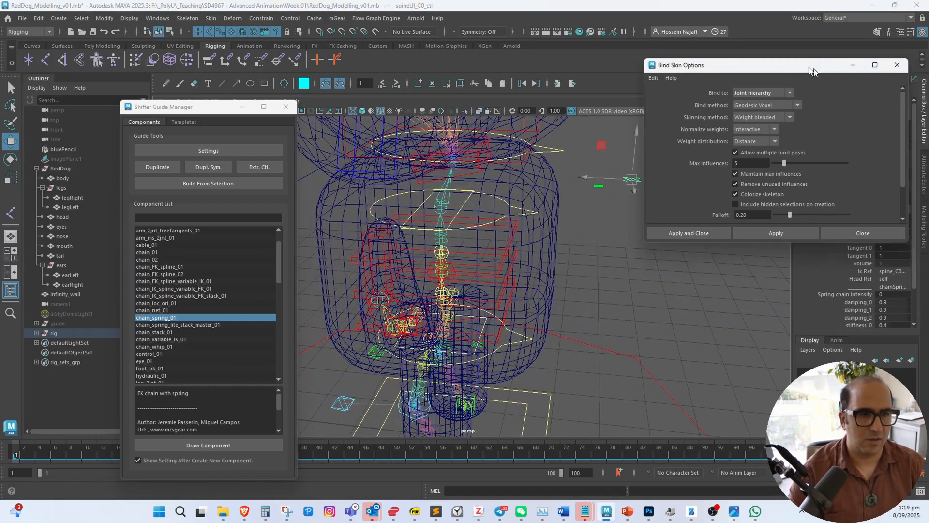
pyautogui.click(848, 294)
pyautogui.moveTo(697, 328); pyautogui.dragTo(734, 327, button='middle')
# Test how the newly bound tail follows the body by moving body_C0_ctl, and undo the move
pyautogui.moveTo(605, 363)
pyautogui.keyDown('alt'); pyautogui.mouseDown()
pyautogui.moveTo(654, 359)
pyautogui.moveTo(615, 356)
pyautogui.mouseUp(); pyautogui.keyUp('alt')
pyautogui.click(481, 367)
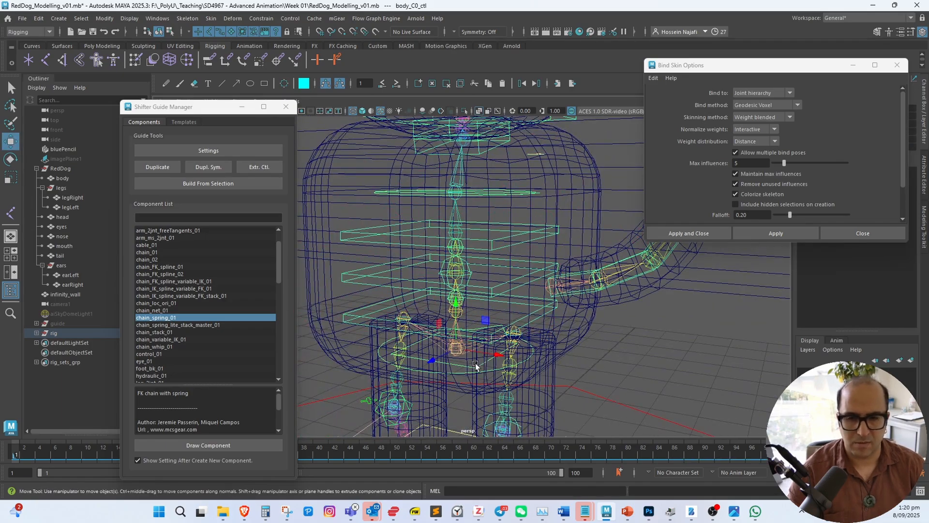
pyautogui.press('w')
pyautogui.keyDown('alt'); pyautogui.moveTo(481, 365); pyautogui.dragTo(443, 347); pyautogui.keyUp('alt')
pyautogui.hotkey('ctrl', 'z')
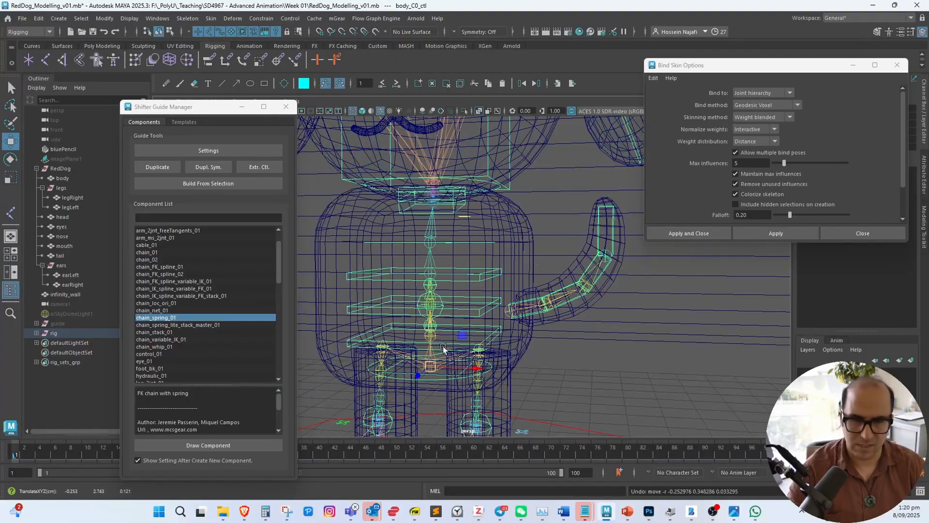
# Select the base neck joint neck_C0_0_jnt beneath the RedDog's head
pyautogui.keyDown('alt'); pyautogui.moveTo(498, 316); pyautogui.dragTo(414, 315, button='right'); pyautogui.keyUp('alt')
pyautogui.keyDown('alt'); pyautogui.moveTo(463, 304); pyautogui.dragTo(466, 399, button='middle'); pyautogui.keyUp('alt')
pyautogui.keyDown('alt'); pyautogui.moveTo(466, 399); pyautogui.dragTo(520, 383, button='right'); pyautogui.keyUp('alt')
pyautogui.keyDown('alt'); pyautogui.moveTo(506, 328); pyautogui.dragTo(530, 303, button='middle'); pyautogui.keyUp('alt')
pyautogui.keyDown('alt'); pyautogui.moveTo(529, 303); pyautogui.dragTo(499, 318, button='right'); pyautogui.keyUp('alt')
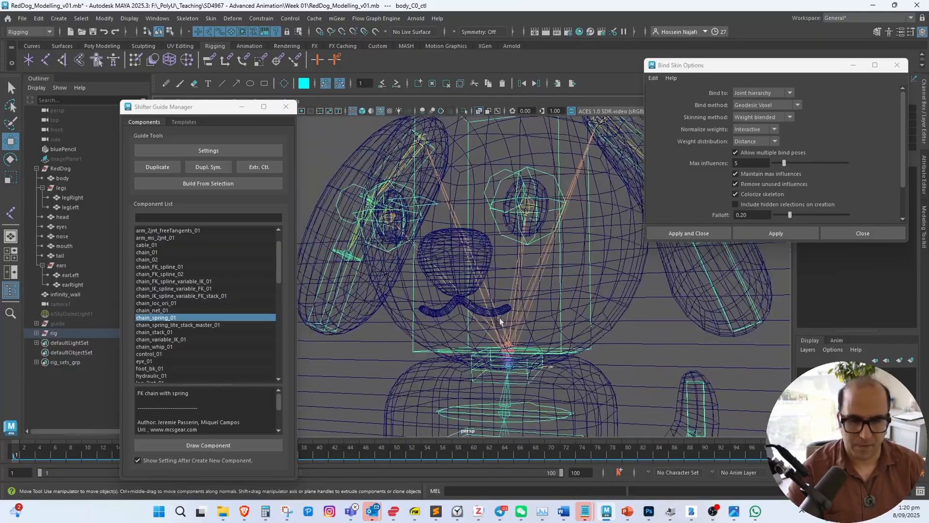
pyautogui.click(612, 291)
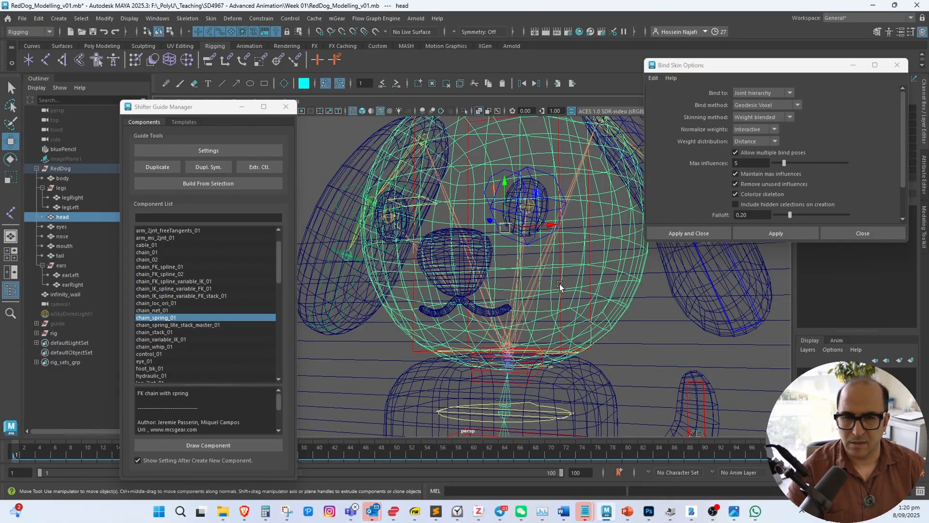
pyautogui.keyDown('alt'); pyautogui.moveTo(556, 291); pyautogui.dragTo(533, 317); pyautogui.keyUp('alt')
pyautogui.keyDown('alt'); pyautogui.moveTo(532, 317); pyautogui.dragTo(529, 277, button='middle'); pyautogui.keyUp('alt')
pyautogui.keyDown('alt'); pyautogui.moveTo(530, 278); pyautogui.dragTo(537, 318, button='right'); pyautogui.keyUp('alt')
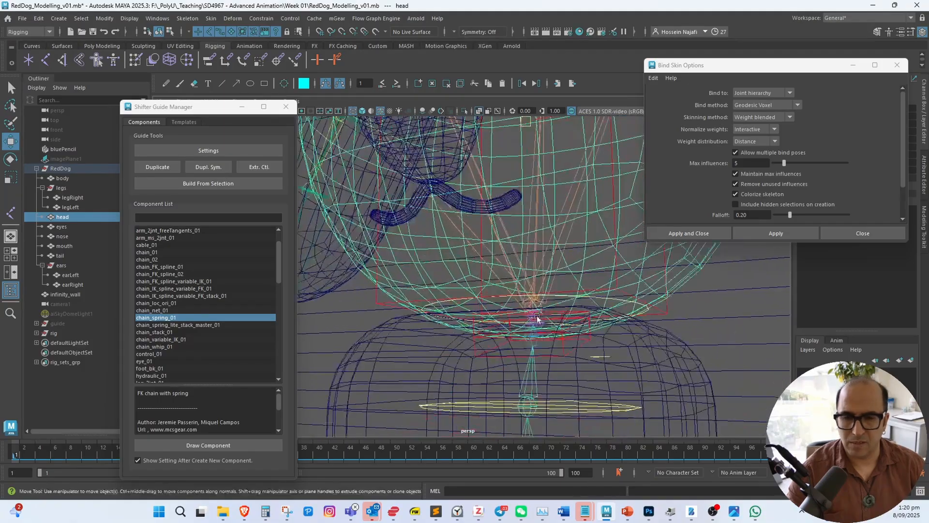
pyautogui.keyDown('alt'); pyautogui.moveTo(538, 318); pyautogui.dragTo(506, 318); pyautogui.keyUp('alt')
pyautogui.keyDown('alt'); pyautogui.moveTo(507, 319); pyautogui.dragTo(563, 353, button='right'); pyautogui.keyUp('alt')
pyautogui.keyDown('alt'); pyautogui.moveTo(535, 349); pyautogui.dragTo(519, 297, button='middle'); pyautogui.keyUp('alt')
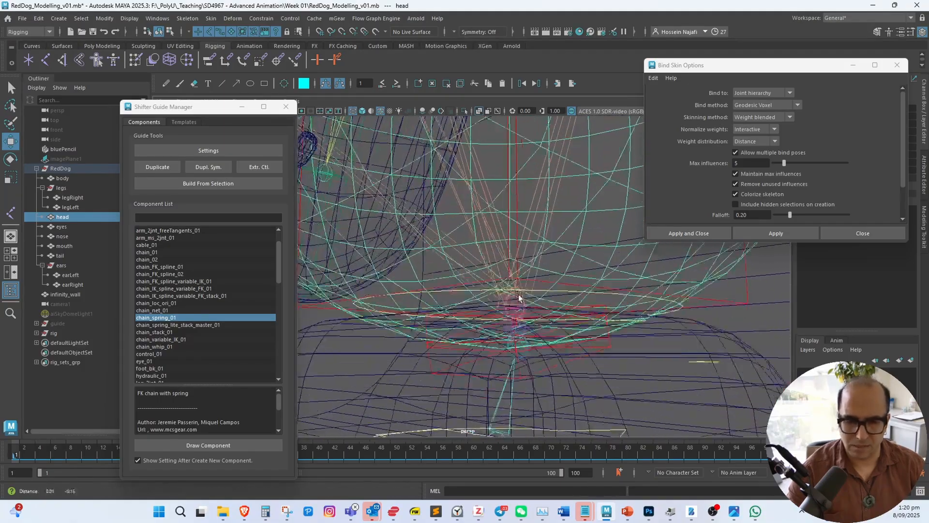
pyautogui.keyDown('alt'); pyautogui.moveTo(518, 296); pyautogui.dragTo(519, 309); pyautogui.keyUp('alt')
pyautogui.click(523, 313)
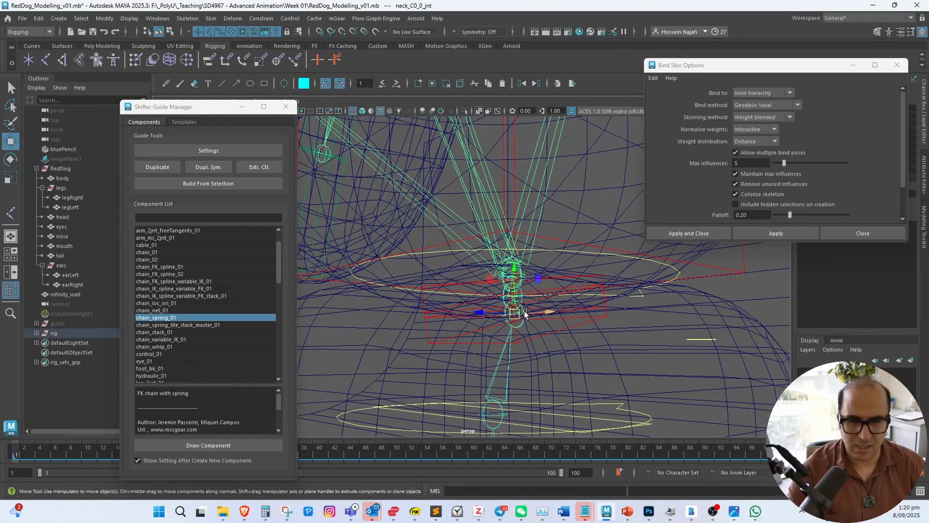
# Add the head mesh to the neck joint selection and set the skin bind to use Selected joints
pyautogui.moveTo(812, 68); pyautogui.dragTo(752, 185)
pyautogui.keyDown('alt'); pyautogui.moveTo(574, 271); pyautogui.dragTo(537, 278, button='right'); pyautogui.keyUp('alt')
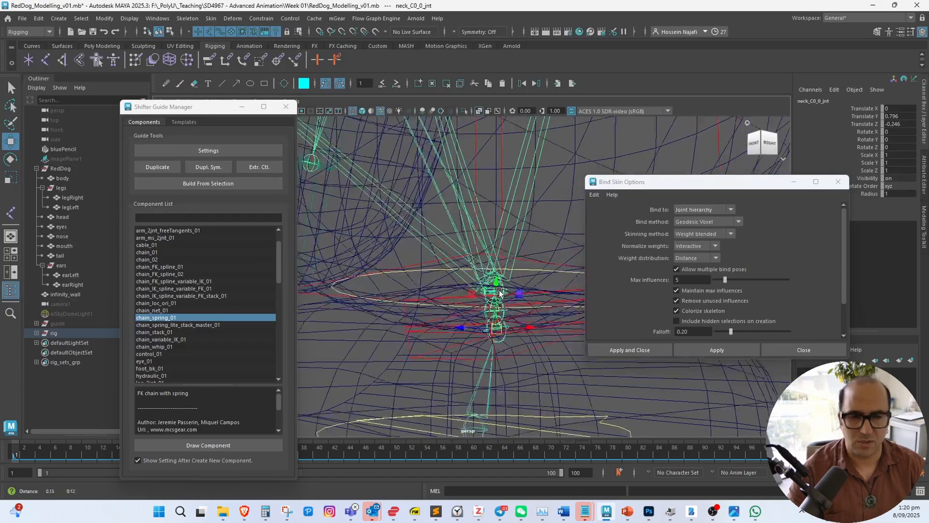
pyautogui.keyDown('alt'); pyautogui.moveTo(537, 279); pyautogui.dragTo(429, 321, button='middle'); pyautogui.keyUp('alt')
pyautogui.keyDown('alt'); pyautogui.moveTo(429, 321); pyautogui.dragTo(530, 301); pyautogui.keyUp('alt')
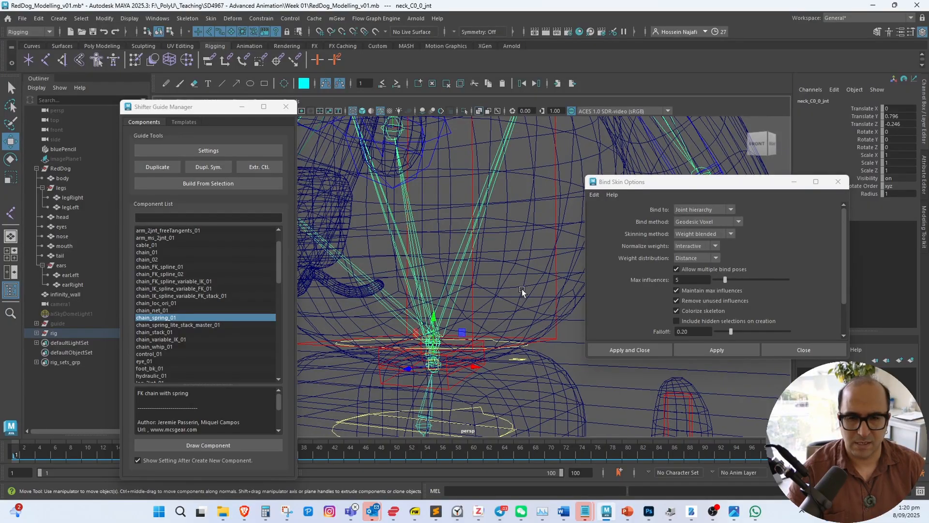
pyautogui.click(522, 291)
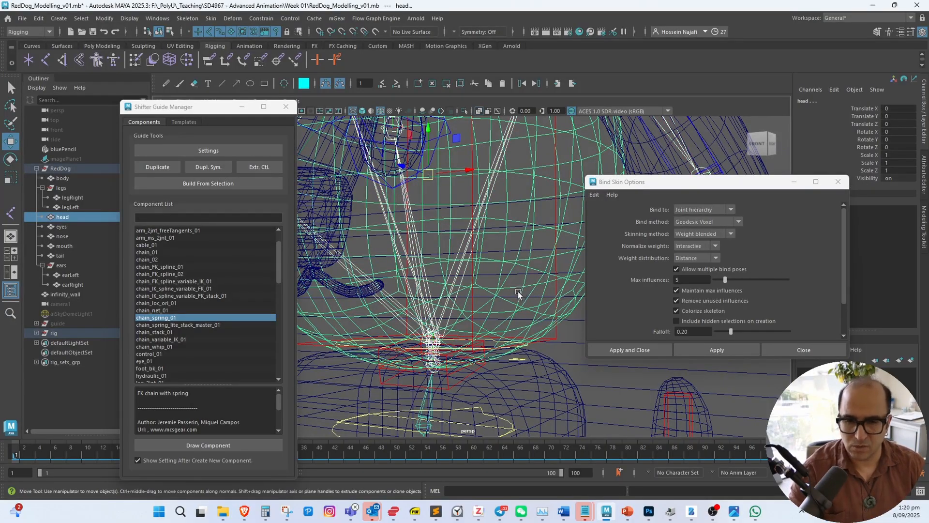
pyautogui.click(692, 210)
pyautogui.click(695, 234)
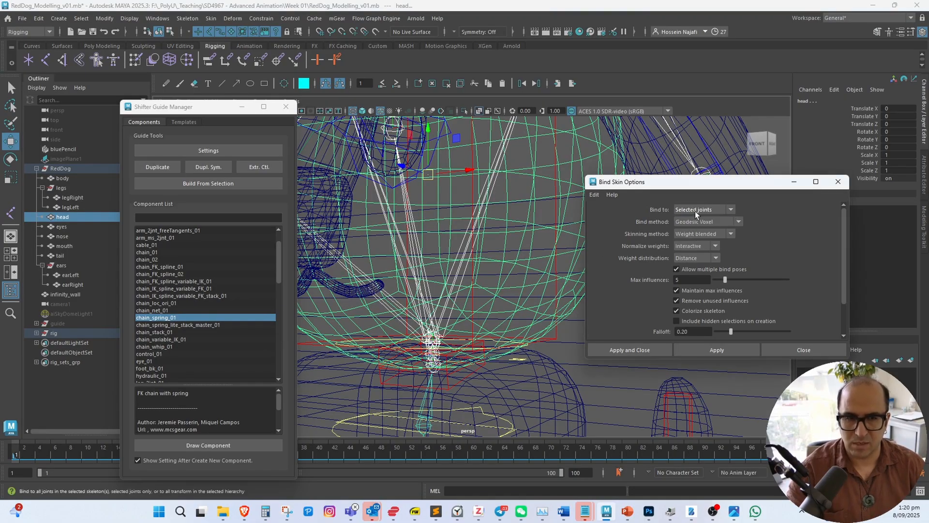
# Try binding the head mesh to neck_C0_0_jnt only, using Selected joints with the Geodesic Voxel method
pyautogui.click(435, 365)
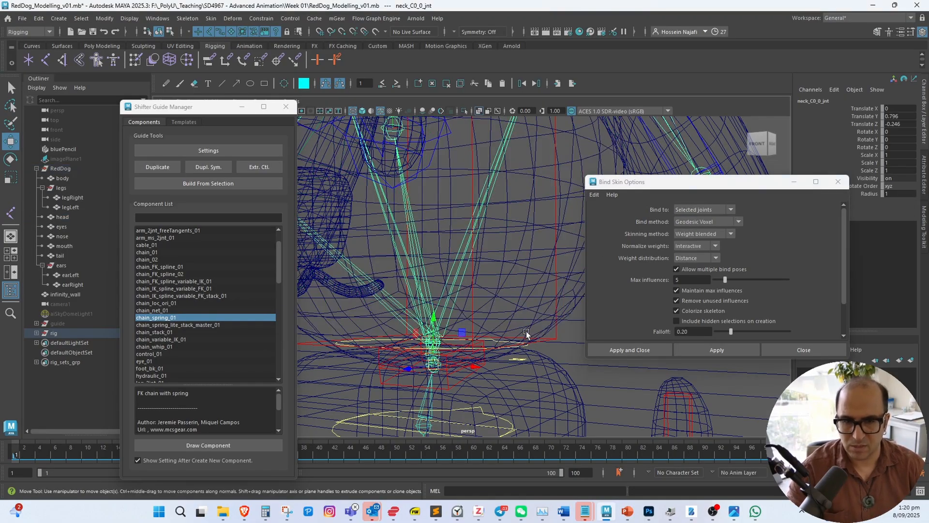
pyautogui.keyDown('shift'); pyautogui.click(568, 306); pyautogui.keyUp('shift')
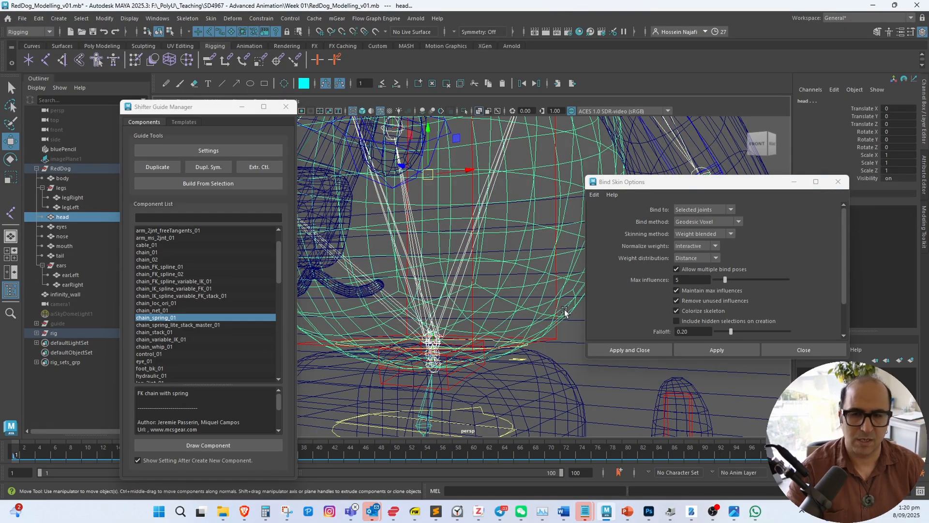
pyautogui.click(710, 354)
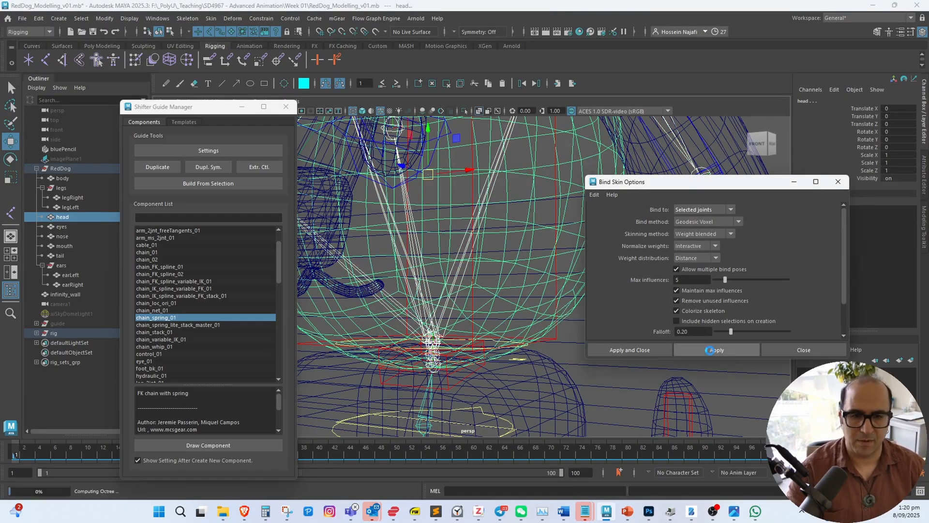
# Hide the infinity_wall and test the head's deformation by rotating neck_C0_head_ctl
pyautogui.click(629, 387)
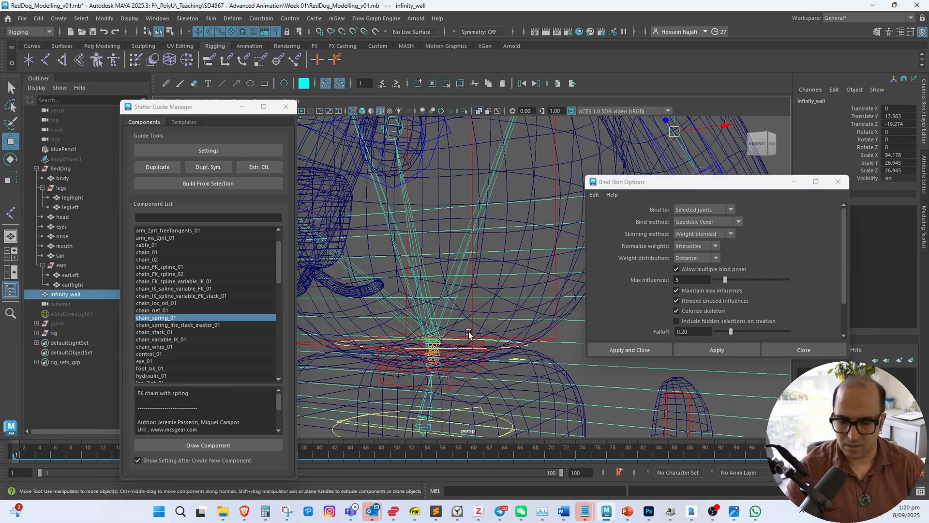
pyautogui.hotkey('ctrl', 'h')
pyautogui.keyDown('alt'); pyautogui.moveTo(522, 322); pyautogui.dragTo(458, 327, button='right'); pyautogui.keyUp('alt')
pyautogui.click(523, 317)
pyautogui.keyDown('alt'); pyautogui.moveTo(457, 326); pyautogui.dragTo(513, 343); pyautogui.keyUp('alt')
pyautogui.press('e')
# Undo the neck_C0_head_ctl rotations, the hiding of infinity_wall and the head's skin bind
pyautogui.hotkey('ctrl', 'z')
pyautogui.hotkey('ctrl', 'z')
pyautogui.hotkey('ctrl', 'z')
pyautogui.hotkey('ctrl', 'z')
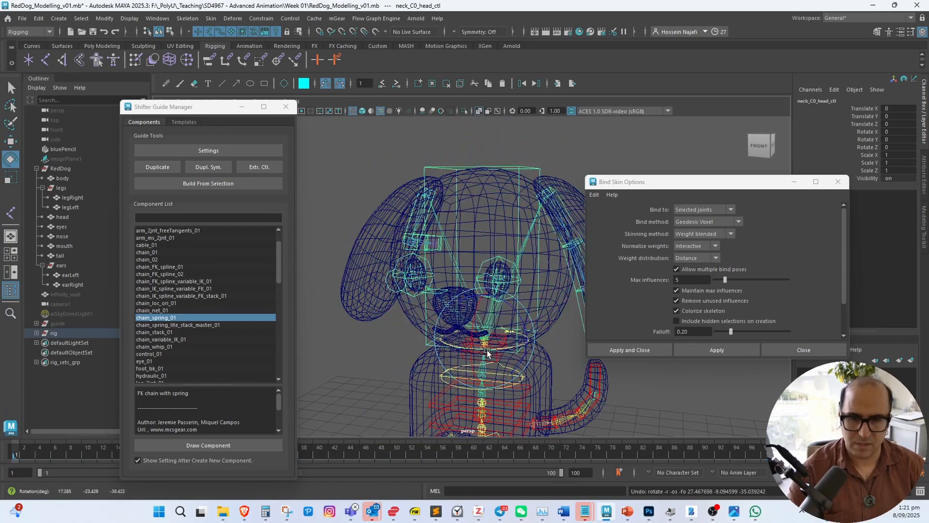
pyautogui.hotkey('ctrl', 'z')
pyautogui.hotkey('ctrl', 'z')
pyautogui.hotkey('ctrl', 'z')
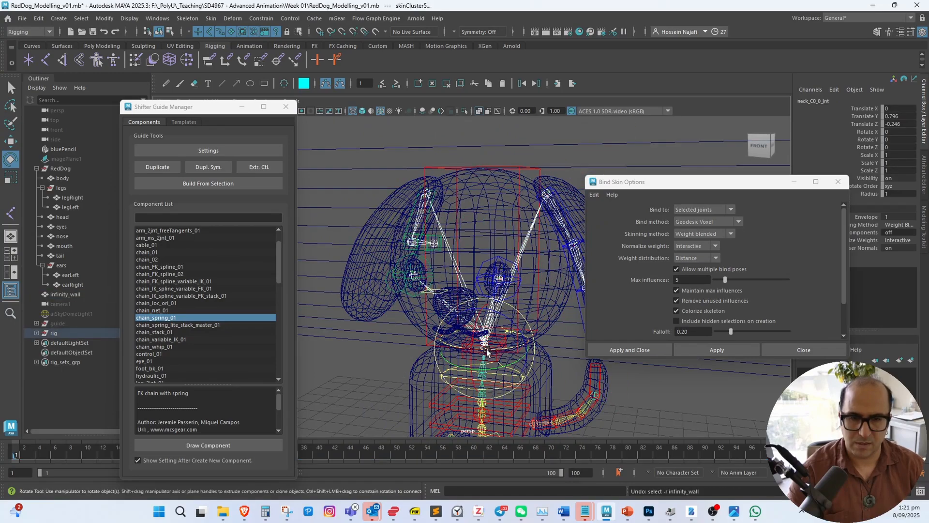
pyautogui.click(553, 318)
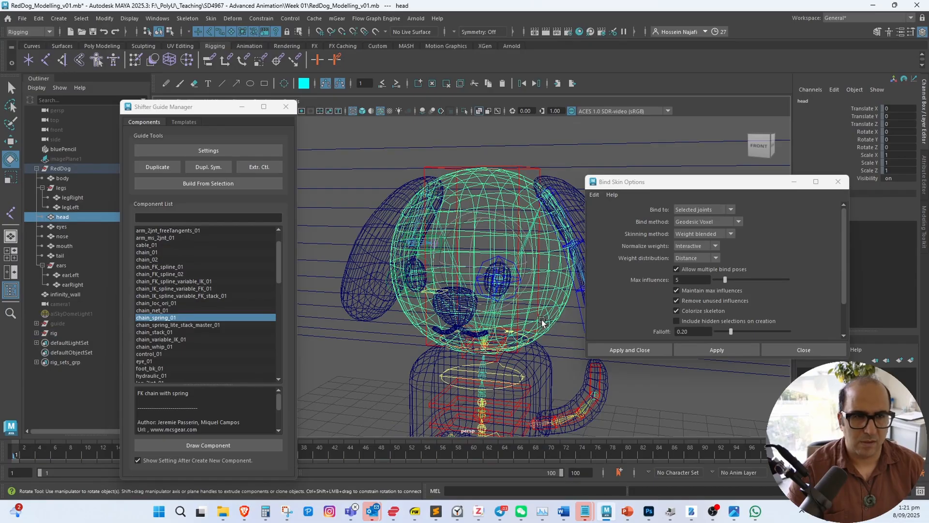
pyautogui.hotkey('ctrl', 'z')
pyautogui.hotkey('ctrl', 'z')
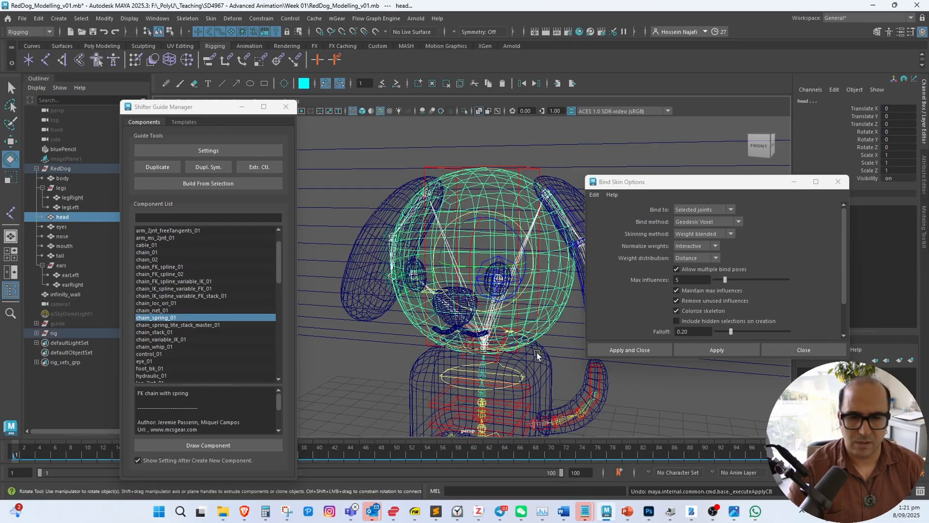
# Clear the selection and examine the neck joints at the base of the head
pyautogui.click(536, 351)
pyautogui.keyDown('alt'); pyautogui.moveTo(535, 350); pyautogui.dragTo(577, 385, button='right'); pyautogui.keyUp('alt')
pyautogui.keyDown('alt'); pyautogui.moveTo(577, 385); pyautogui.dragTo(498, 332, button='middle'); pyautogui.keyUp('alt')
pyautogui.keyDown('alt'); pyautogui.moveTo(498, 332); pyautogui.dragTo(490, 312); pyautogui.keyUp('alt')
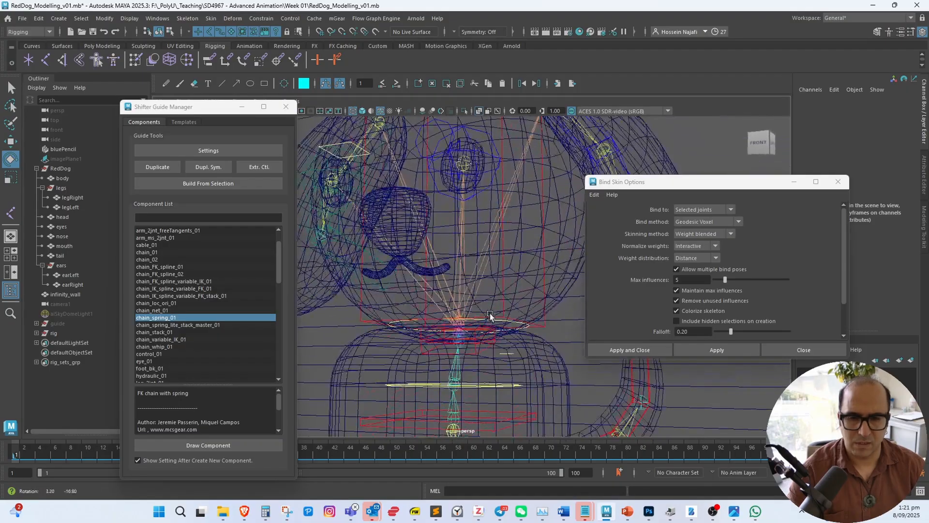
# Try rotating the head control at the base of the neck, and undo the rotation
pyautogui.keyDown('alt'); pyautogui.moveTo(485, 318); pyautogui.dragTo(501, 357, button='right'); pyautogui.keyUp('alt')
pyautogui.keyDown('alt'); pyautogui.moveTo(509, 336); pyautogui.dragTo(500, 353); pyautogui.keyUp('alt')
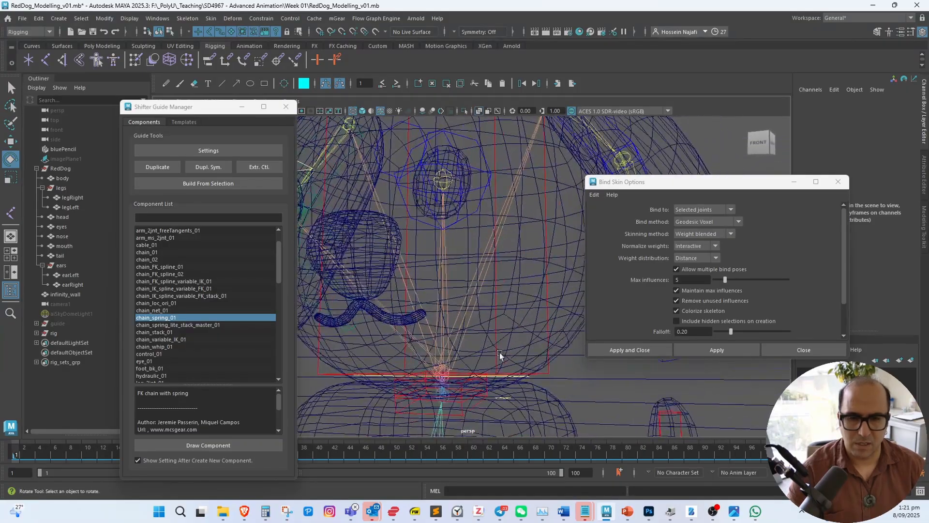
pyautogui.keyDown('alt'); pyautogui.moveTo(500, 354); pyautogui.dragTo(509, 380, button='right'); pyautogui.keyUp('alt')
pyautogui.keyDown('alt'); pyautogui.moveTo(509, 380); pyautogui.dragTo(489, 336, button='middle'); pyautogui.keyUp('alt')
pyautogui.keyDown('alt'); pyautogui.moveTo(489, 337); pyautogui.dragTo(463, 326); pyautogui.keyUp('alt')
pyautogui.click(560, 344)
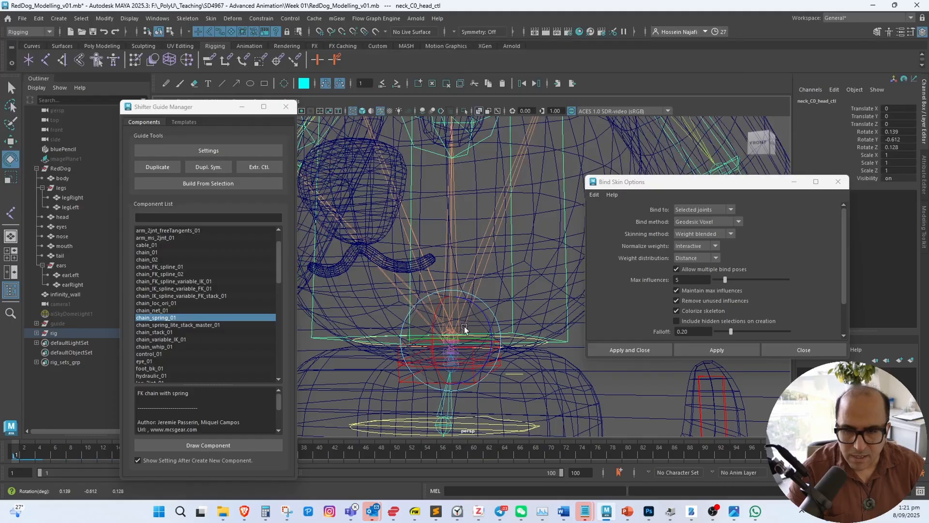
pyautogui.hotkey('ctrl', 'z')
pyautogui.press('q')
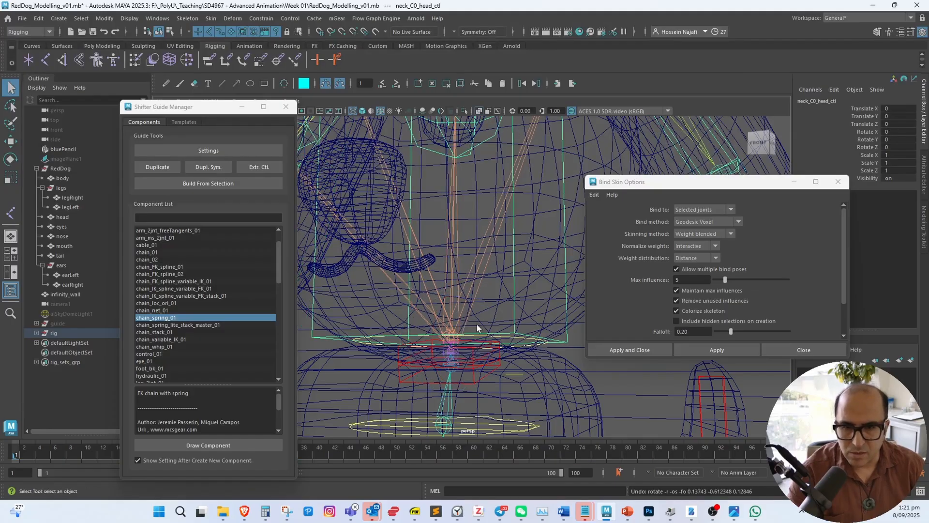
# Select the head joint at the base of the head and examine its placement in the wireframe
pyautogui.click(454, 331)
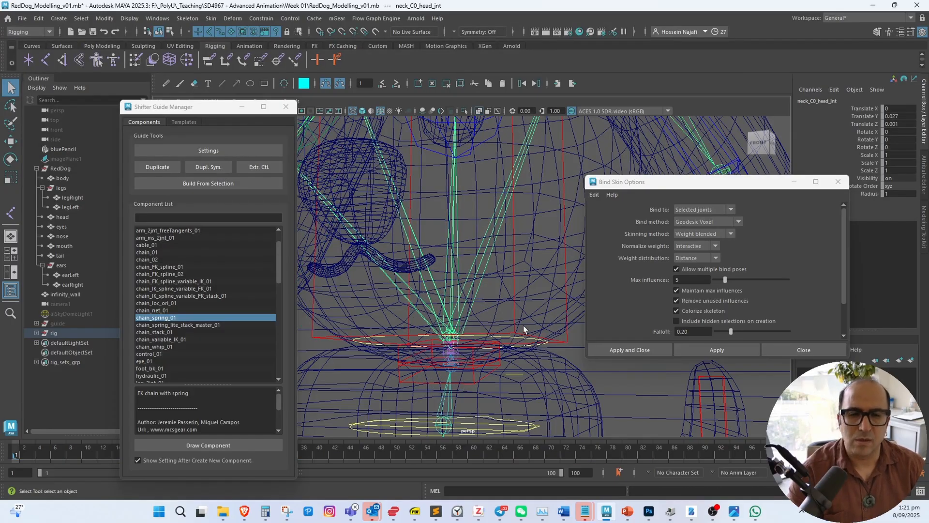
pyautogui.keyDown('alt'); pyautogui.moveTo(524, 329); pyautogui.dragTo(481, 321); pyautogui.keyUp('alt')
pyautogui.keyDown('alt'); pyautogui.moveTo(475, 310); pyautogui.dragTo(497, 324, button='right'); pyautogui.keyUp('alt')
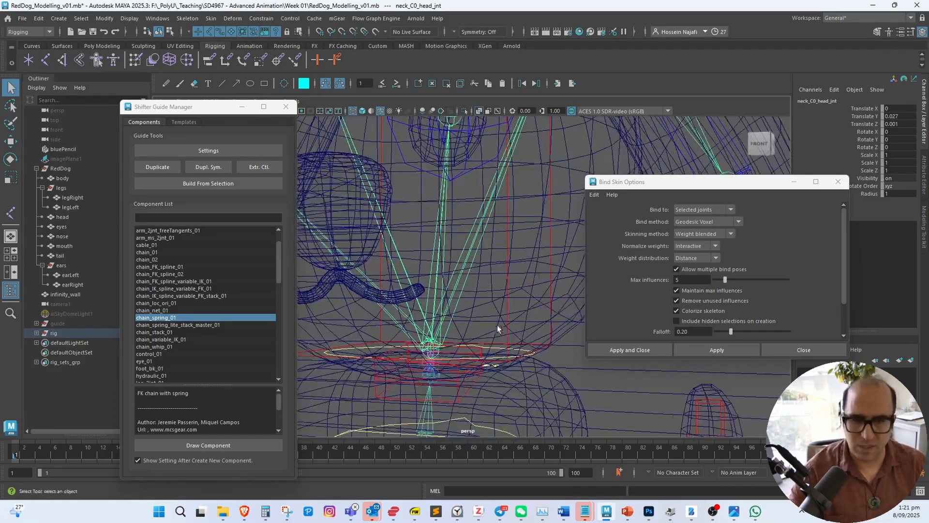
pyautogui.keyDown('alt'); pyautogui.moveTo(498, 324); pyautogui.dragTo(460, 301); pyautogui.keyUp('alt')
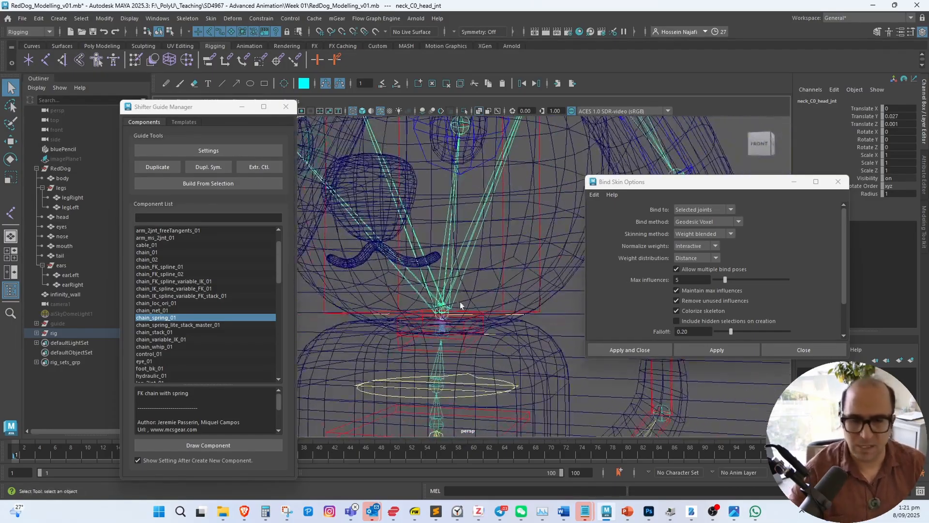
# Hide the infinity_wall backdrop and save the scene
pyautogui.click(553, 286)
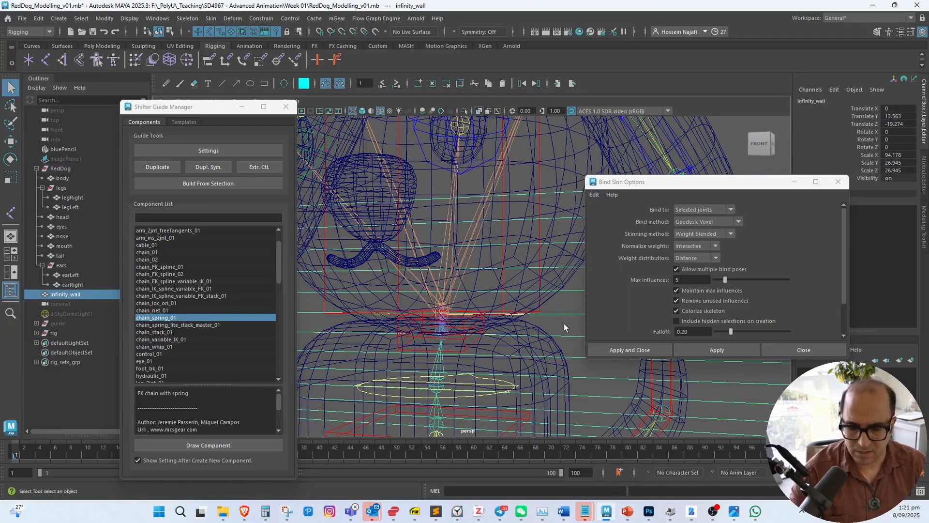
pyautogui.hotkey('ctrl', 'h')
pyautogui.hotkey('ctrl', 's')
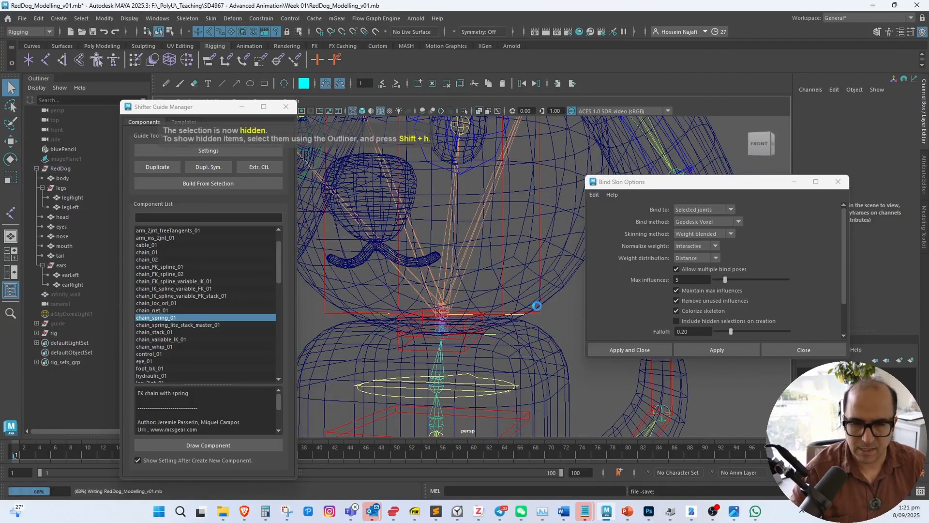
# Test-rotate neck_C0_head_ctl to see how the head mesh responds, and undo each rotation
pyautogui.click(550, 273)
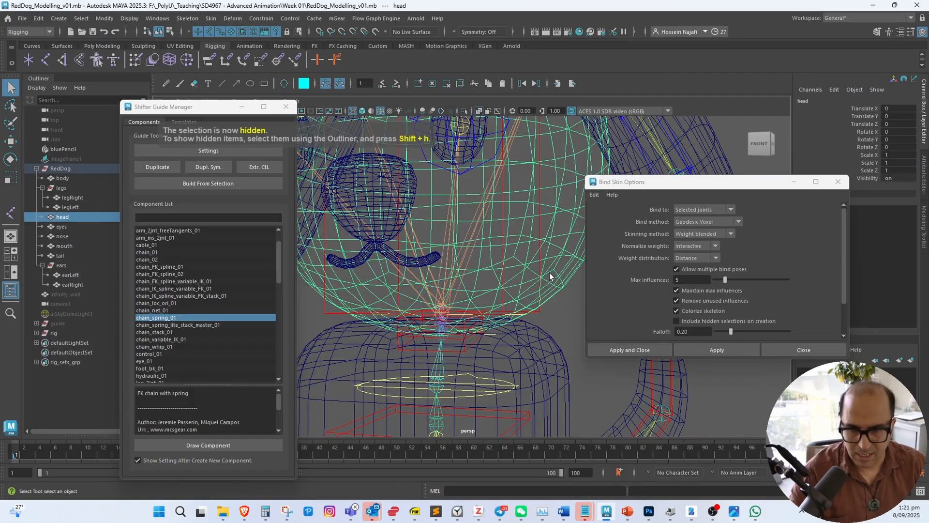
pyautogui.click(538, 314)
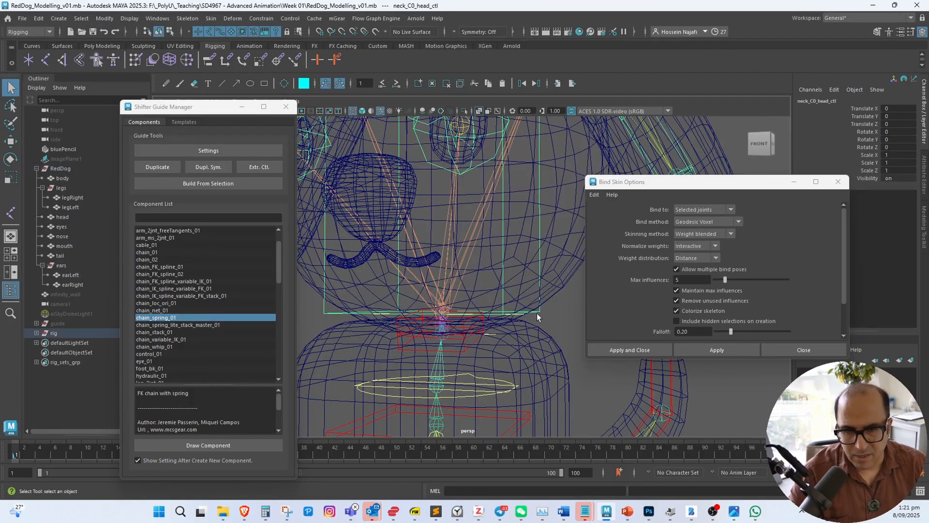
pyautogui.press('e')
pyautogui.moveTo(510, 300); pyautogui.dragTo(448, 329)
pyautogui.hotkey('ctrl', 'z')
pyautogui.hotkey('ctrl', 'z')
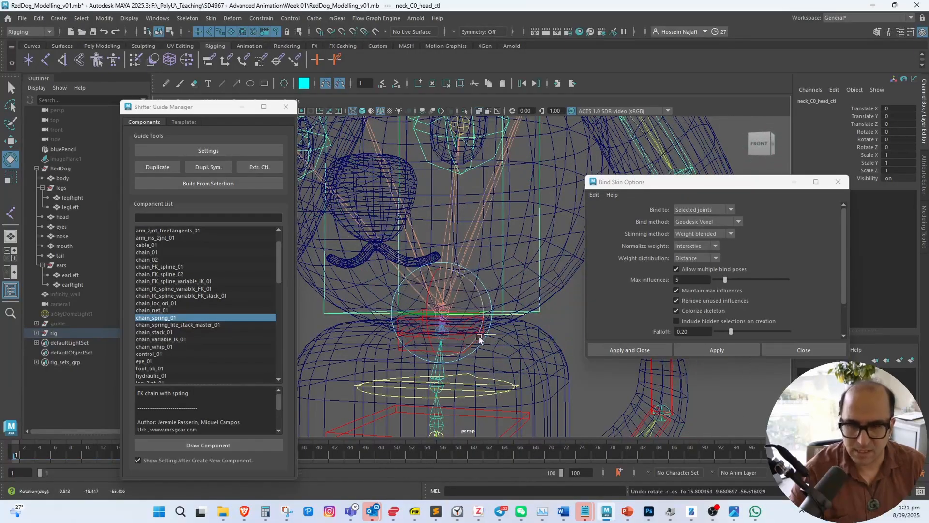
pyautogui.click(554, 324)
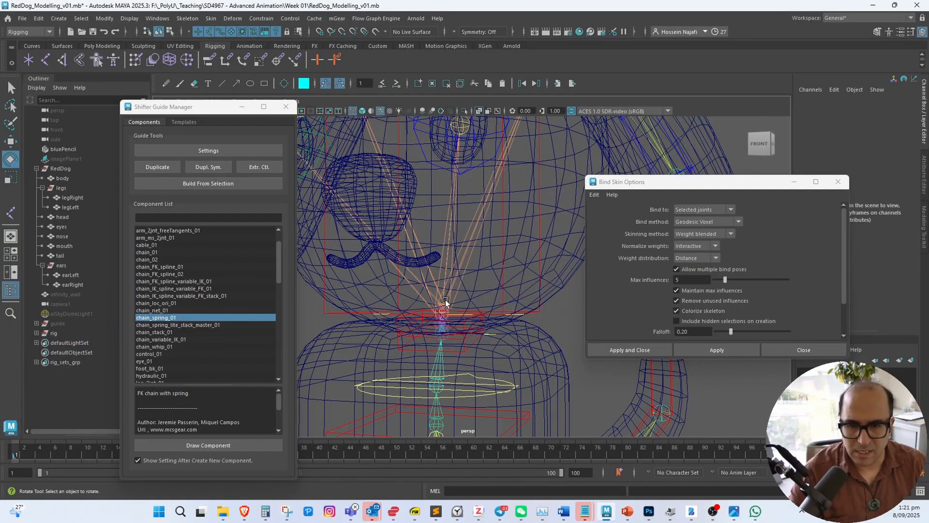
pyautogui.click(535, 313)
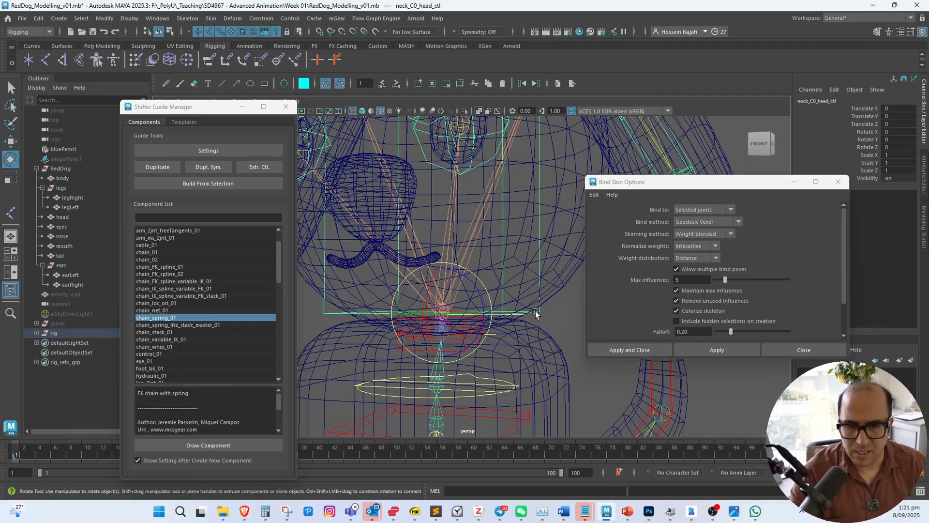
pyautogui.moveTo(460, 306); pyautogui.dragTo(465, 336)
pyautogui.hotkey('ctrl', 'z')
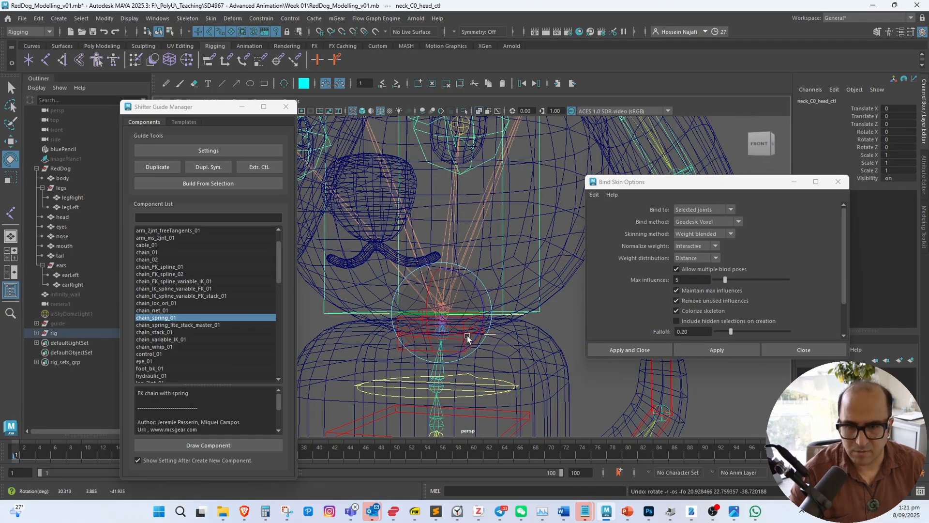
# Bind the head mesh to neck_C0_head_jnt, using reset Bind Skin settings with binding restricted to selected joints
pyautogui.click(440, 301)
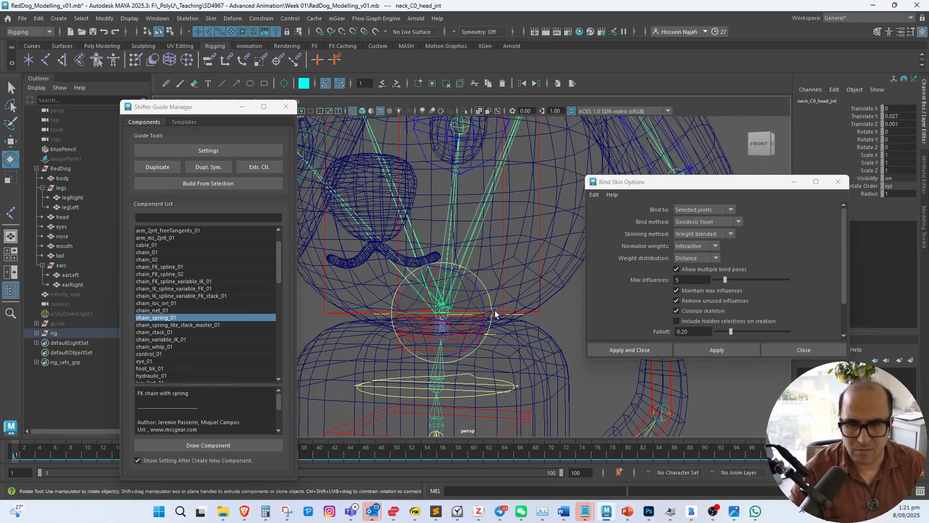
pyautogui.keyDown('alt'); pyautogui.moveTo(495, 309); pyautogui.dragTo(442, 333); pyautogui.keyUp('alt')
pyautogui.scroll(8, 509, 320)
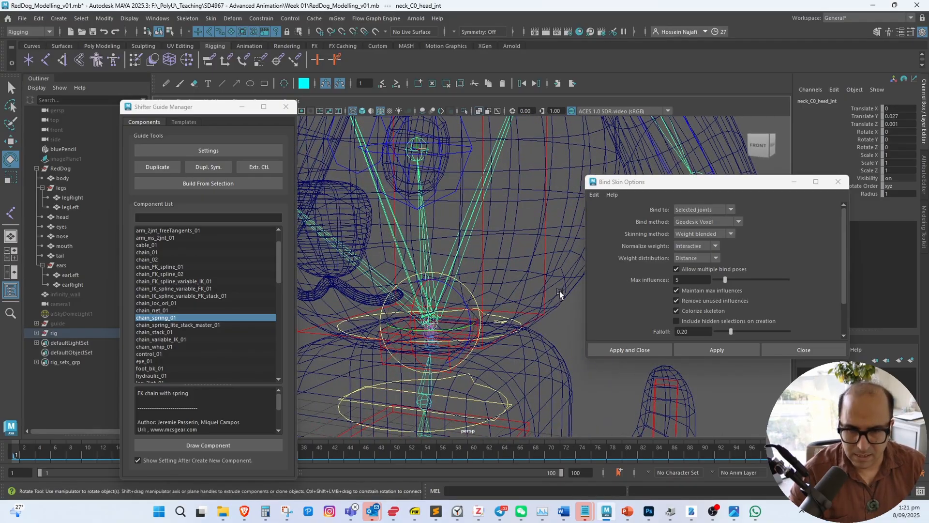
pyautogui.keyDown('shift'); pyautogui.click(560, 291); pyautogui.keyUp('shift')
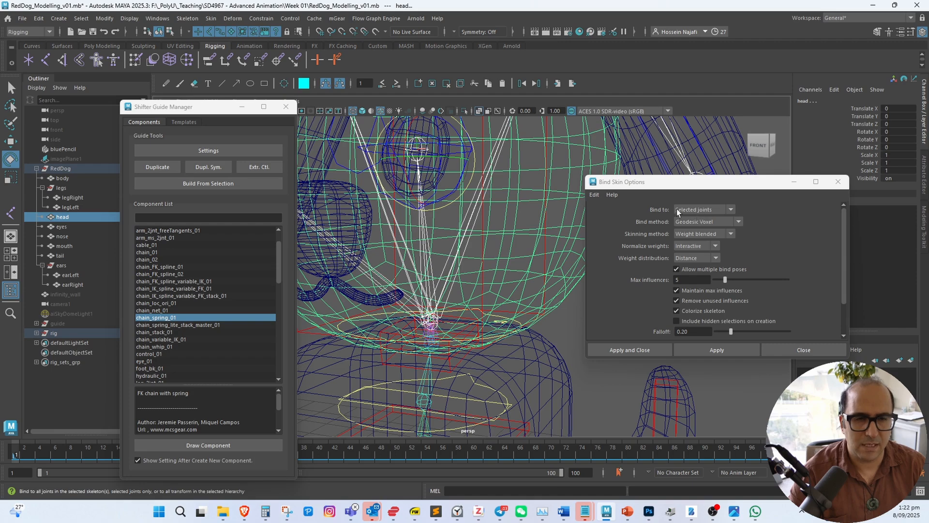
pyautogui.click(594, 194)
pyautogui.click(604, 219)
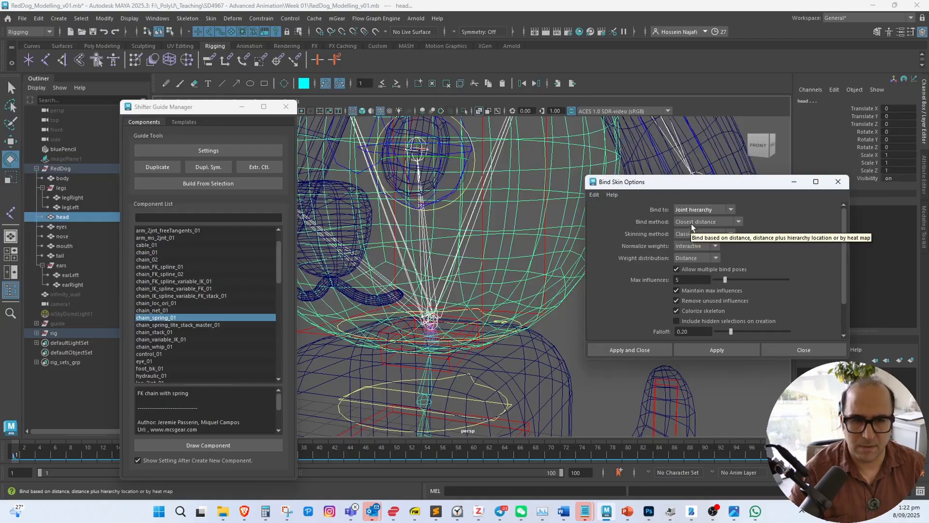
pyautogui.click(703, 211)
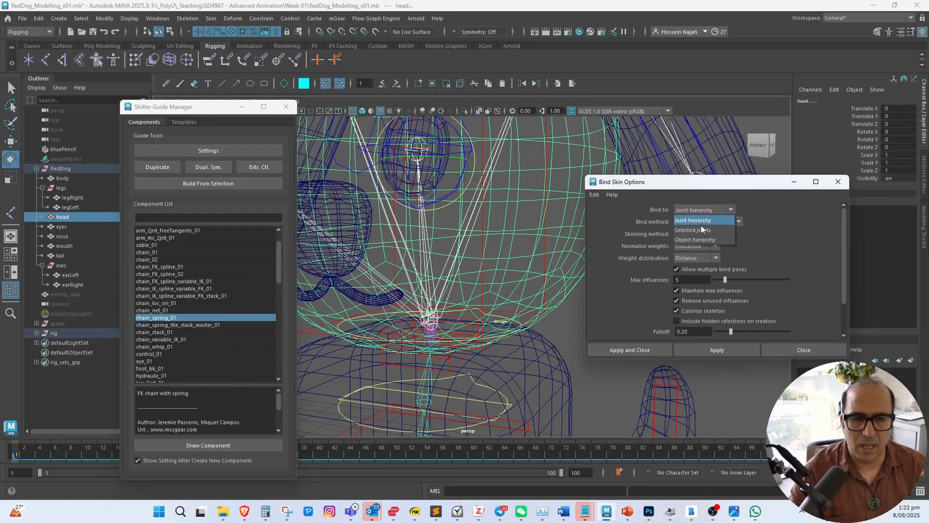
pyautogui.click(702, 230)
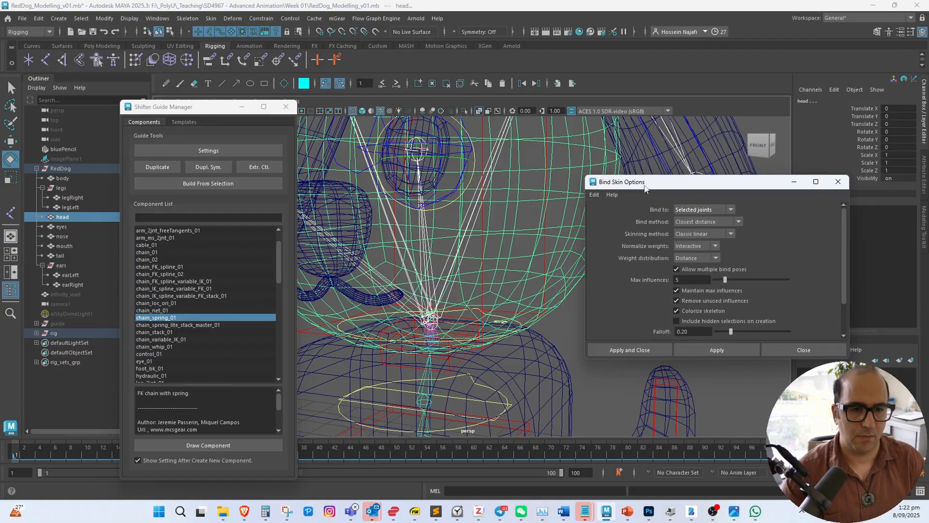
pyautogui.click(704, 350)
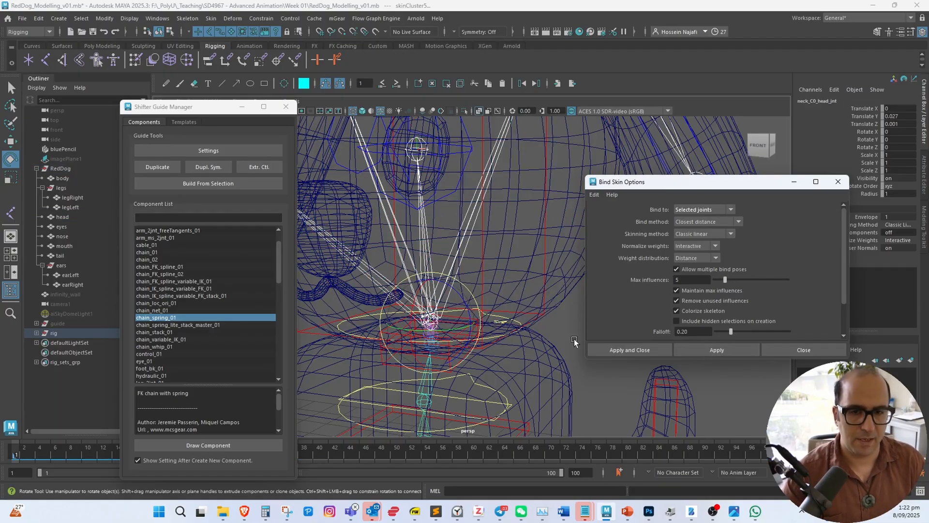
# Rotate the head control to test the newly bound head mesh, and undo the rotation
pyautogui.click(545, 298)
pyautogui.moveTo(446, 295)
pyautogui.mouseDown()
pyautogui.moveTo(452, 304)
pyautogui.moveTo(445, 293)
pyautogui.moveTo(462, 292)
pyautogui.moveTo(454, 324)
pyautogui.moveTo(443, 290)
pyautogui.moveTo(458, 280)
pyautogui.moveTo(446, 298)
pyautogui.moveTo(469, 287)
pyautogui.moveTo(454, 320)
pyautogui.moveTo(456, 299)
pyautogui.moveTo(439, 275)
pyautogui.moveTo(451, 280)
pyautogui.mouseUp()
pyautogui.hotkey('ctrl', 'z')
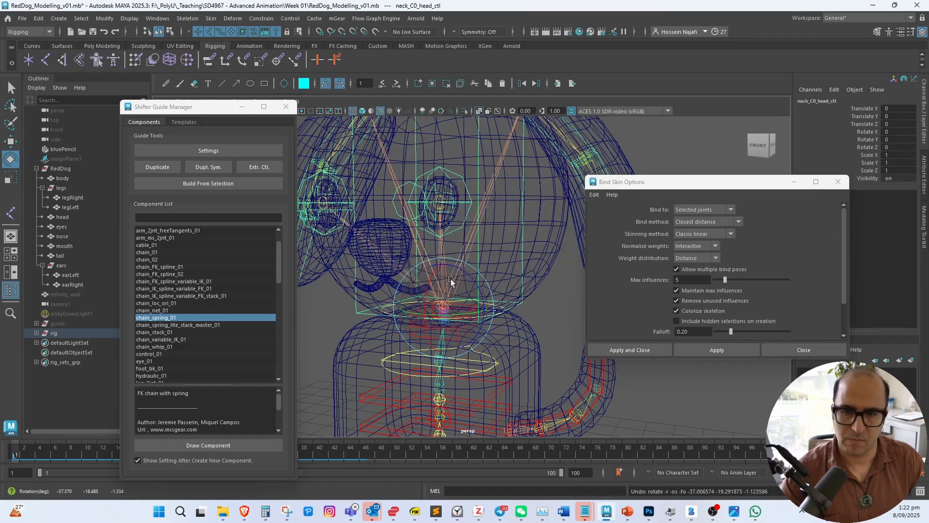
# Separate the combined eyes mesh into individual eye objects
pyautogui.keyDown('alt'); pyautogui.moveTo(451, 280); pyautogui.dragTo(483, 331, button='middle'); pyautogui.keyUp('alt')
pyautogui.keyDown('alt'); pyautogui.moveTo(482, 331); pyautogui.dragTo(426, 302, button='right'); pyautogui.keyUp('alt')
pyautogui.moveTo(426, 303)
pyautogui.keyDown('alt'); pyautogui.mouseDown()
pyautogui.moveTo(403, 315)
pyautogui.moveTo(426, 310)
pyautogui.mouseUp(); pyautogui.keyUp('alt')
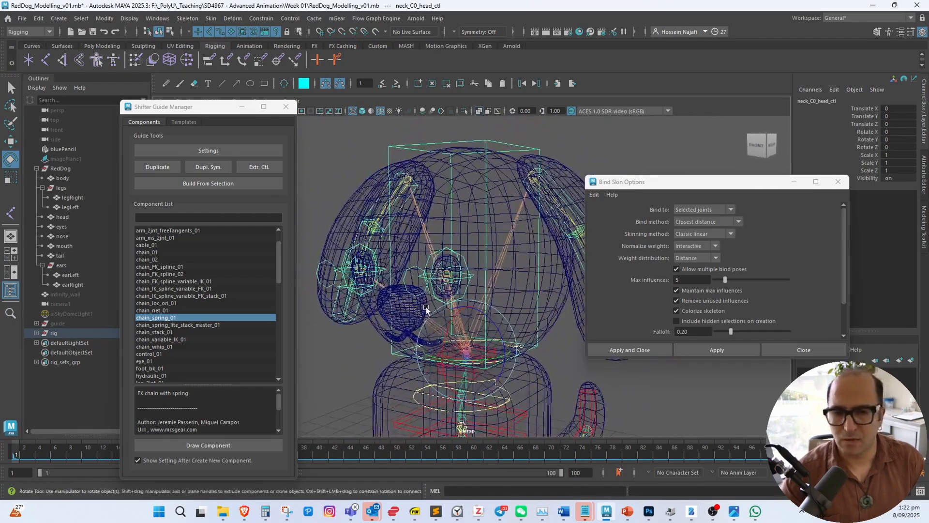
pyautogui.click(367, 249)
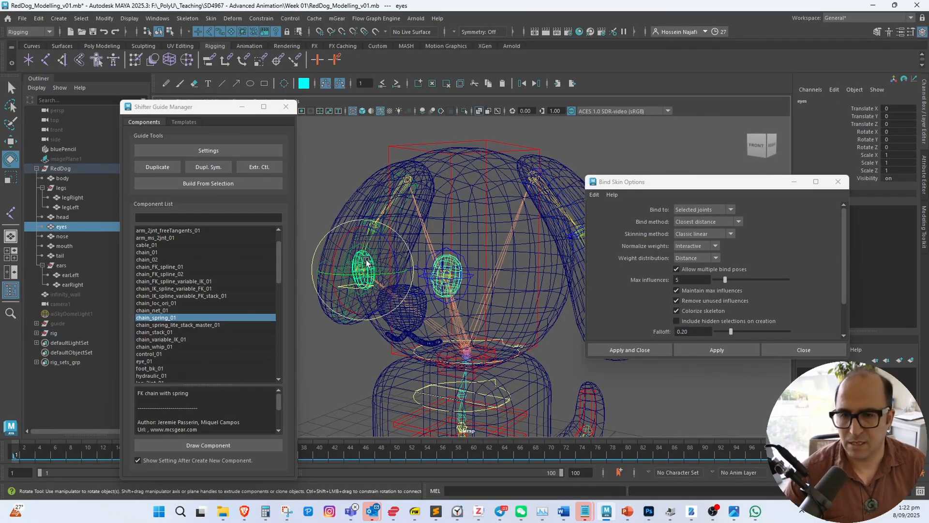
pyautogui.keyDown('shift'); pyautogui.moveTo(342, 172); pyautogui.dragTo(337, 377, button='right'); pyautogui.keyUp('shift')
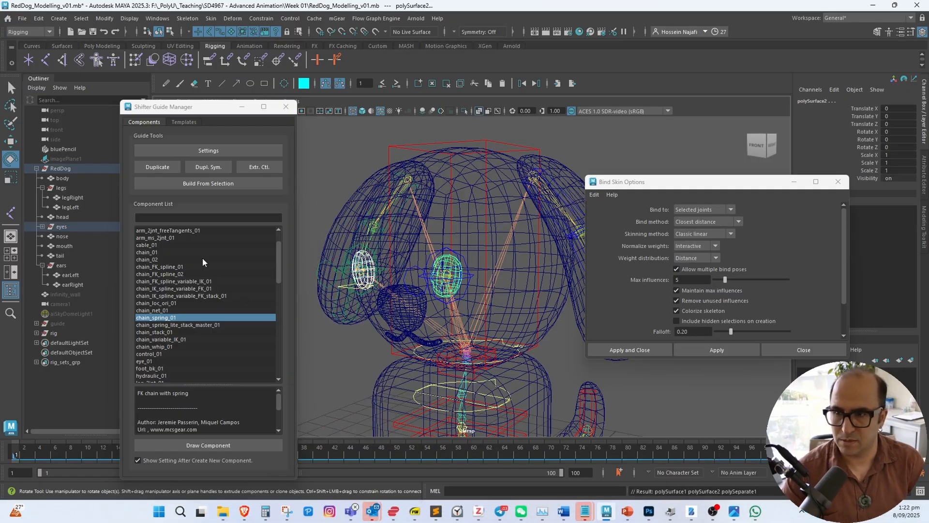
# Expand the eyes group and rename polySurface1 as eyeRight
pyautogui.click(42, 226)
pyautogui.doubleClick(75, 237)
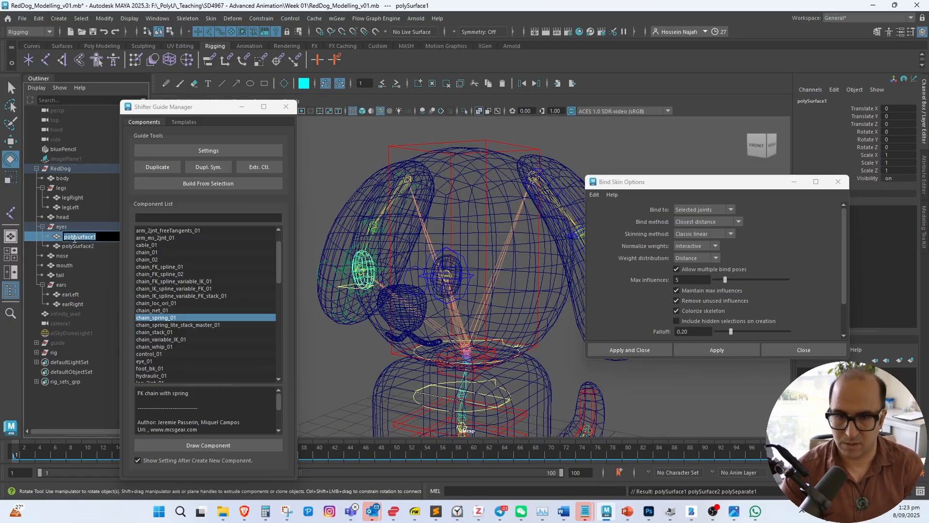
pyautogui.write('eye')
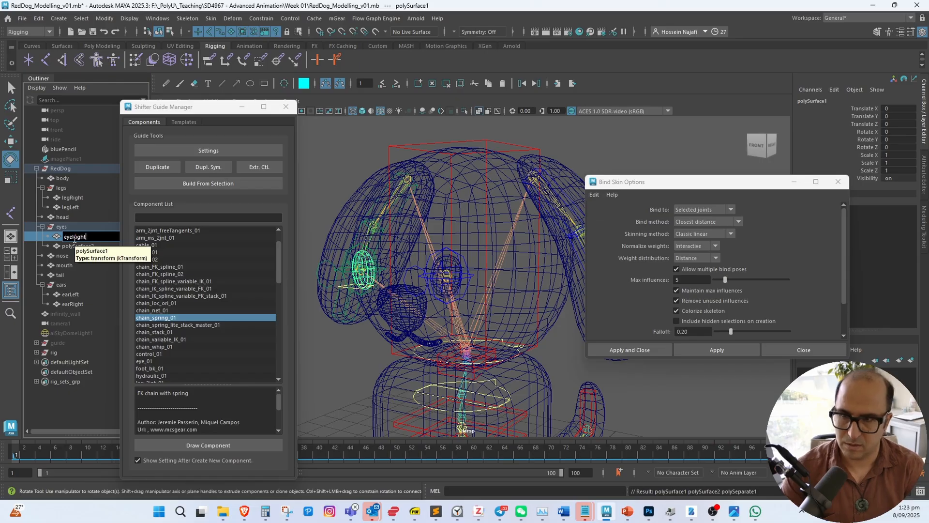
pyautogui.write('Right')
pyautogui.press('Return')
# Rename the other separated eye mesh, polySurface2, as eyeLeft
pyautogui.click(77, 246)
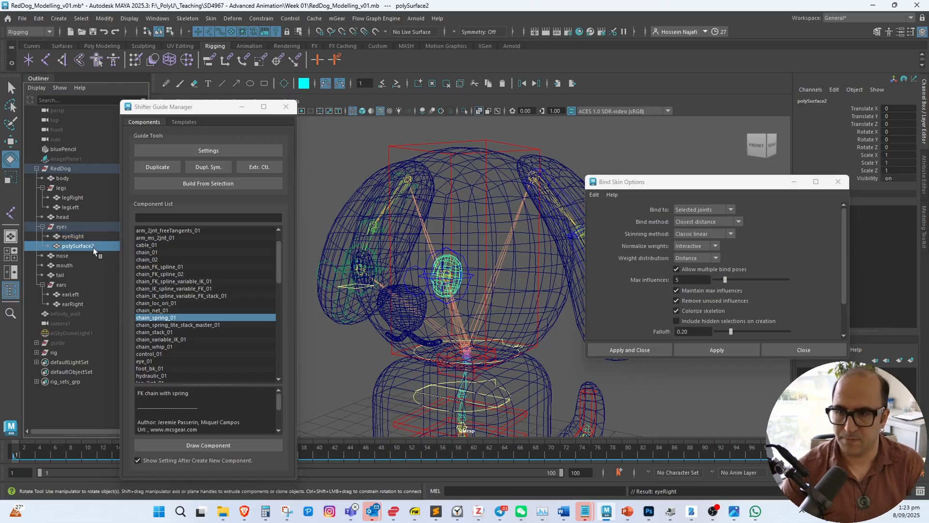
pyautogui.doubleClick(88, 247)
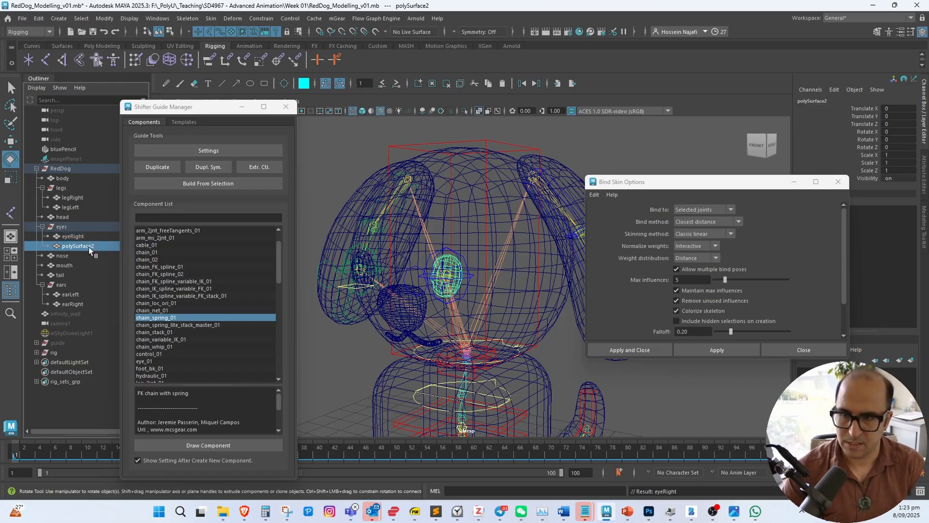
pyautogui.write('eye')
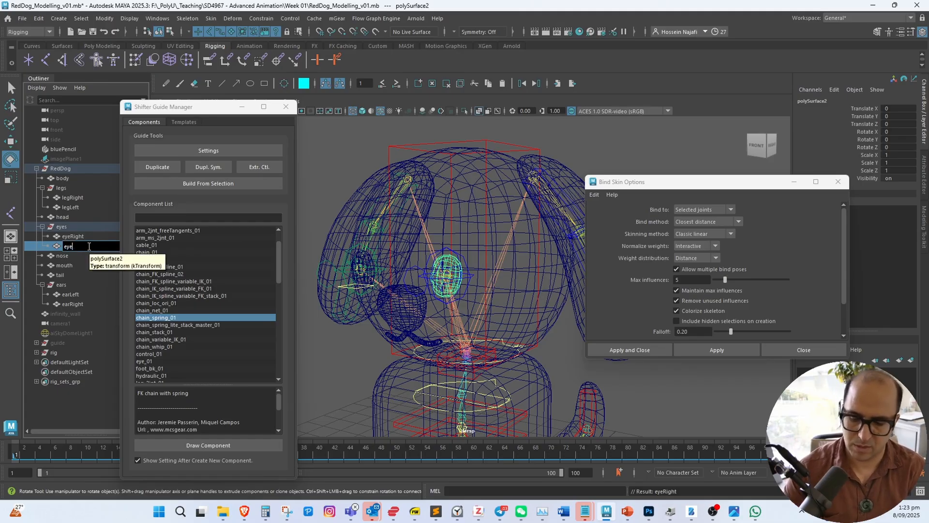
pyautogui.write('Left')
pyautogui.press('Return')
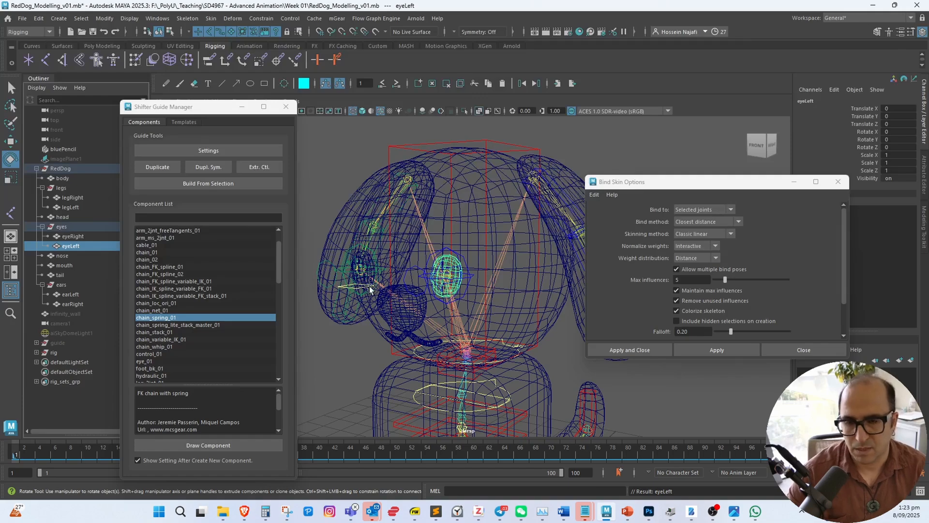
# Test-scale the eyeLeft mesh vertically from its current pivot, and undo the scaling
pyautogui.click(405, 317)
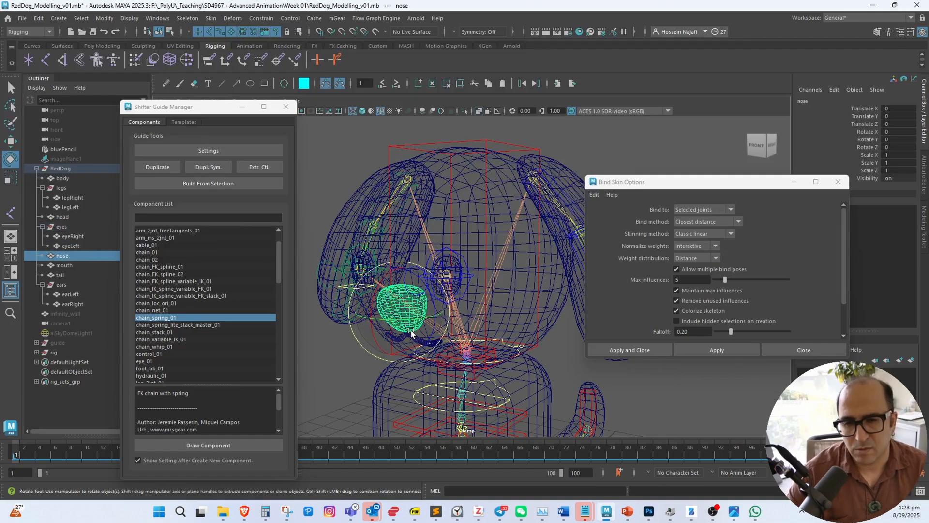
pyautogui.click(447, 261)
pyautogui.press('r')
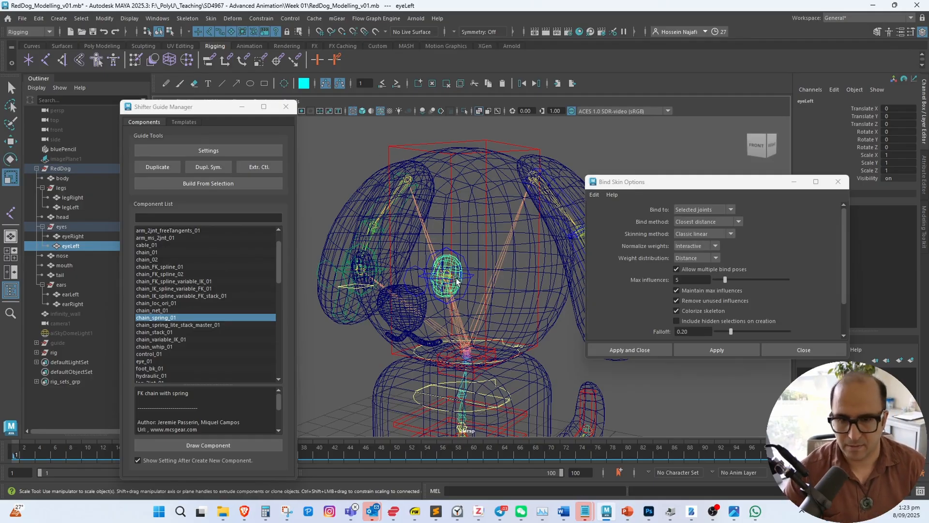
pyautogui.scroll(-10, 445, 275)
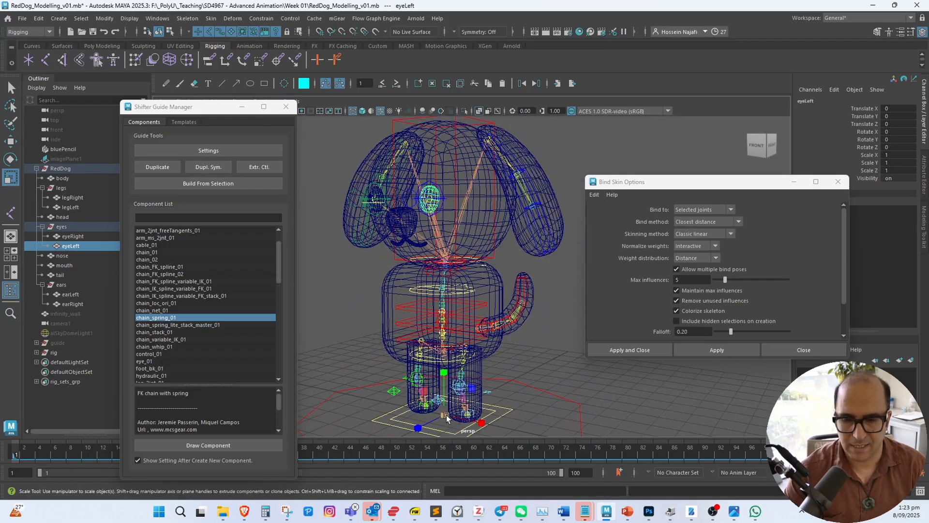
pyautogui.moveTo(444, 372); pyautogui.dragTo(446, 384)
pyautogui.hotkey('ctrl', 'z')
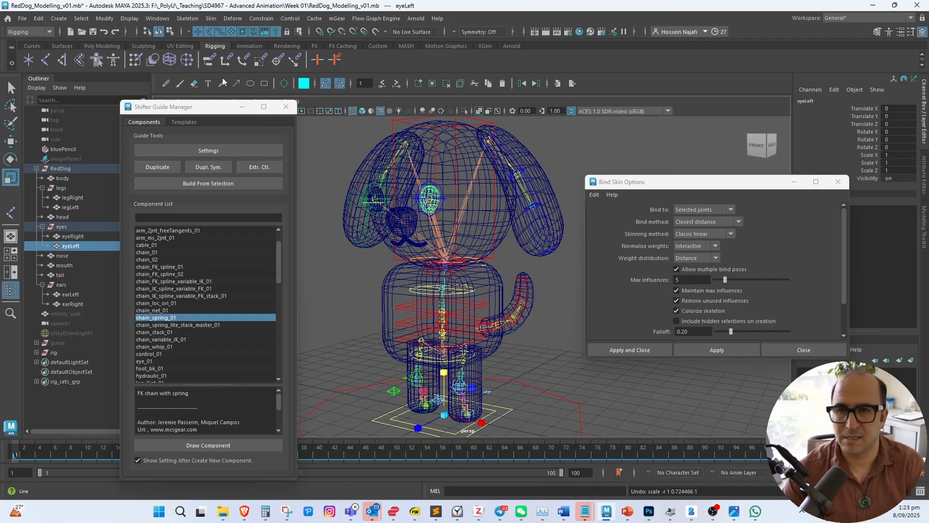
# Center the eyeLeft mesh's pivot, and test-scale the eye vertically from it before undoing the scaling
pyautogui.click(102, 47)
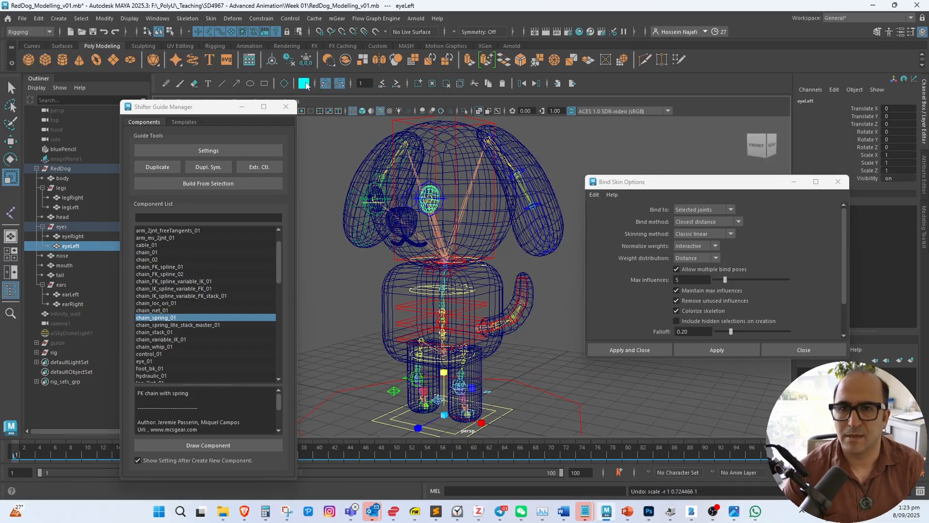
pyautogui.press('r')
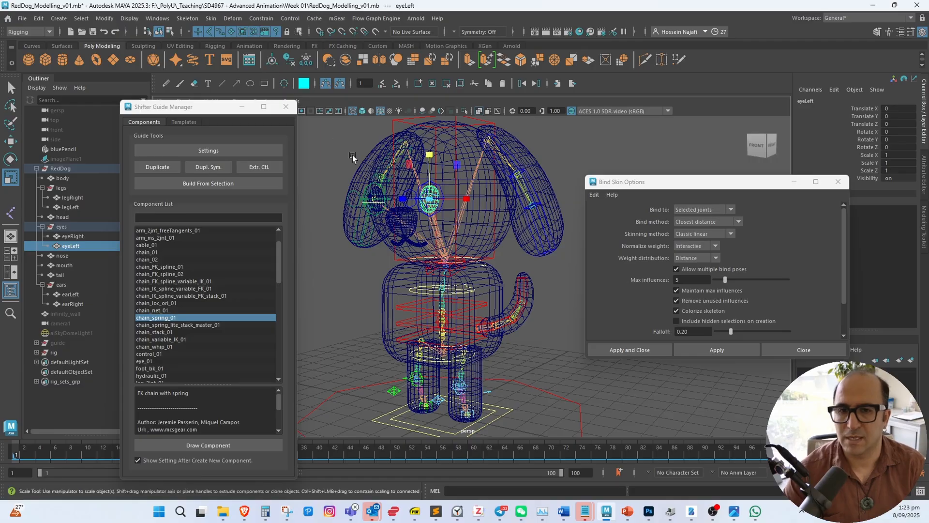
pyautogui.click(380, 194)
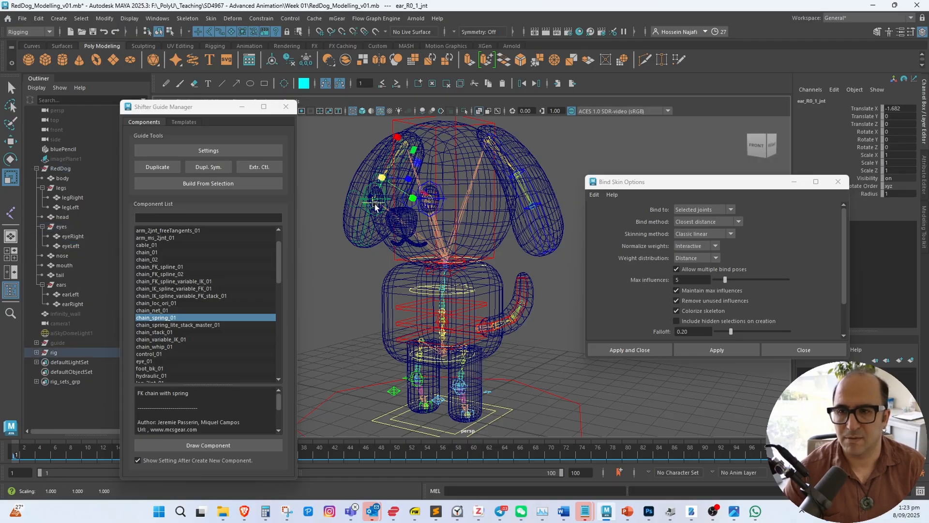
pyautogui.scroll(5, 472, 259)
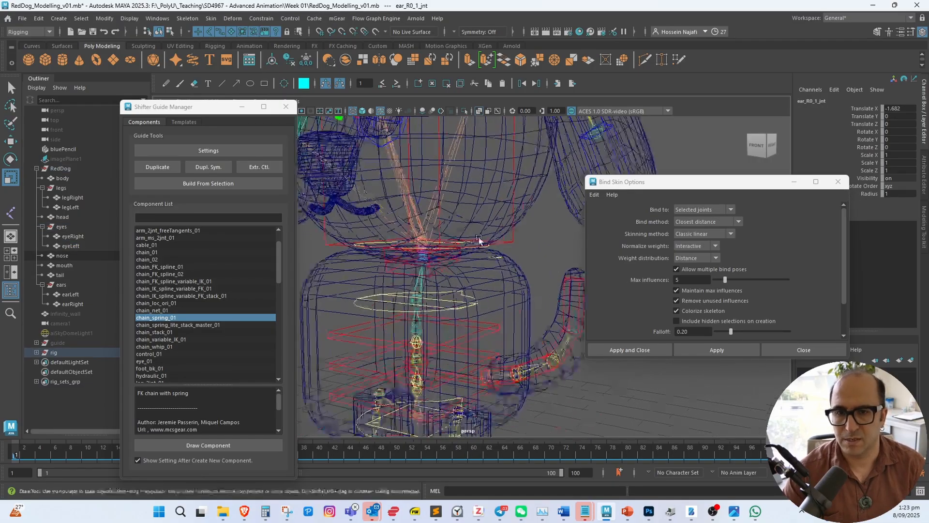
pyautogui.click(480, 258)
pyautogui.moveTo(496, 215); pyautogui.dragTo(497, 253)
pyautogui.hotkey('ctrl', 'z')
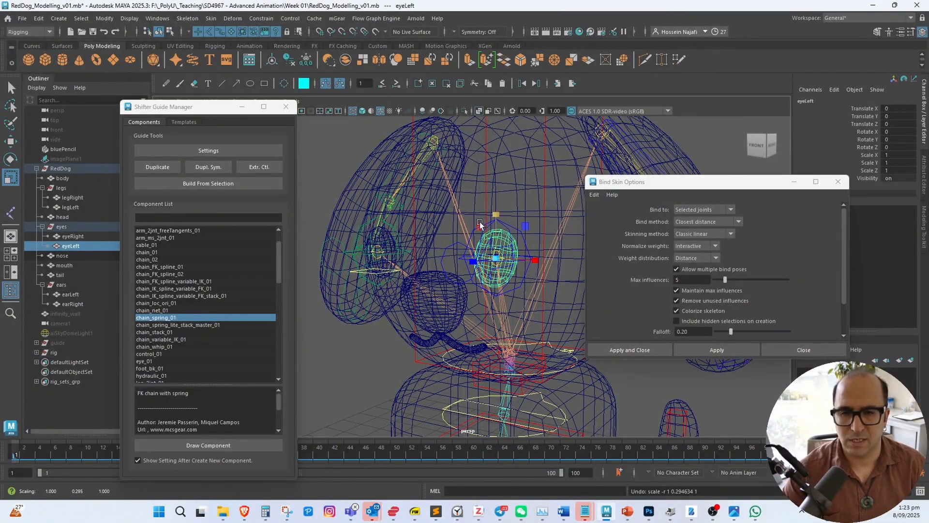
# Center the eyeRight mesh's pivot, and test-scale the eye vertically from it before undoing the scaling
pyautogui.click(393, 247)
pyautogui.click(395, 244)
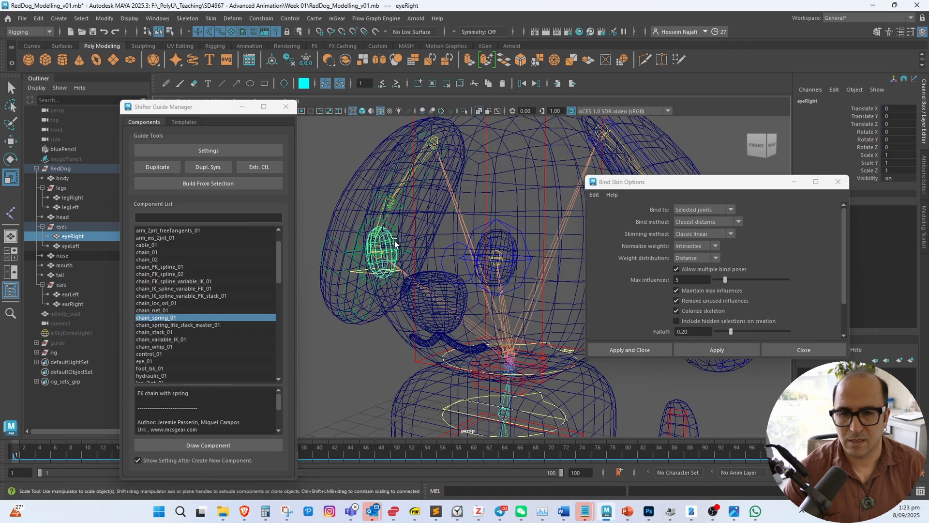
pyautogui.press('r')
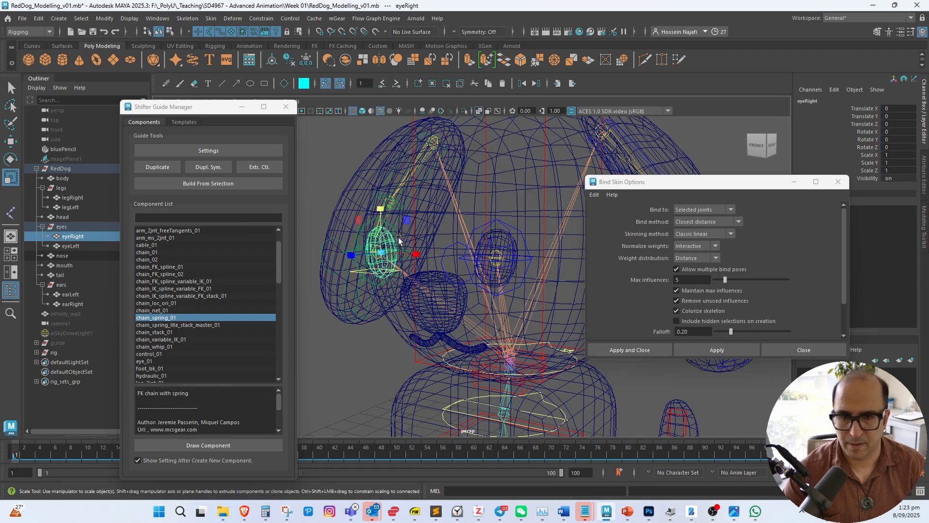
pyautogui.moveTo(382, 211); pyautogui.dragTo(380, 212)
pyautogui.hotkey('ctrl', 'z')
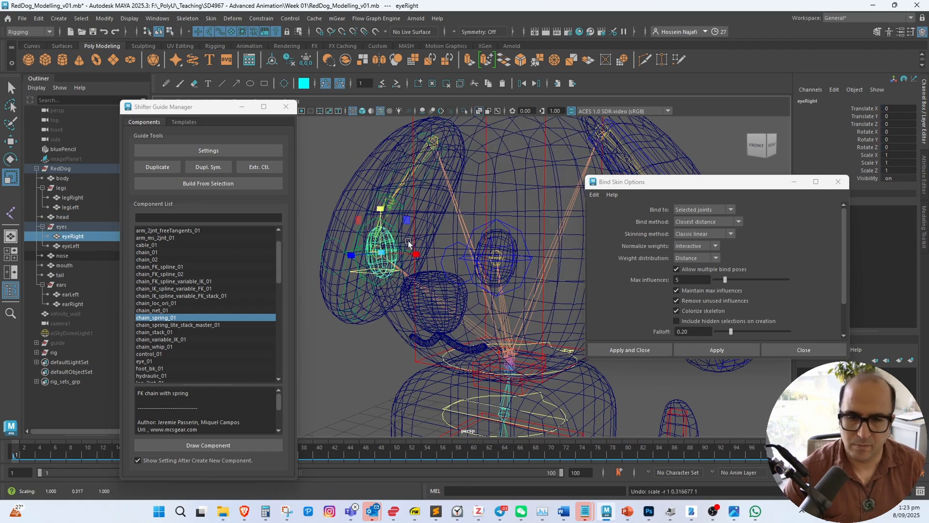
pyautogui.moveTo(407, 252)
pyautogui.keyDown('alt'); pyautogui.mouseDown(button='middle')
pyautogui.moveTo(400, 225)
pyautogui.moveTo(414, 242)
pyautogui.mouseUp(button='middle'); pyautogui.keyUp('alt')
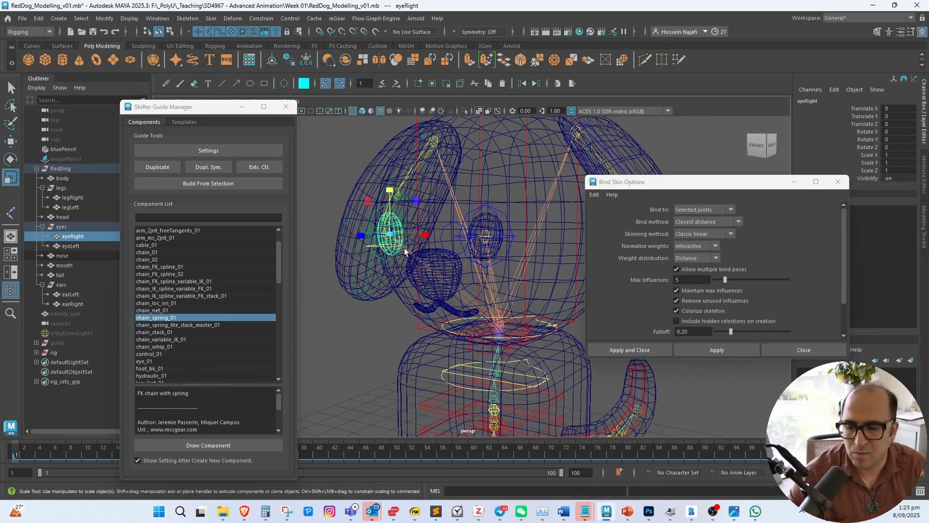
# Try parenting the eyes group, the nose and the mouth under the head mesh in the hierarchy
pyautogui.click(76, 226)
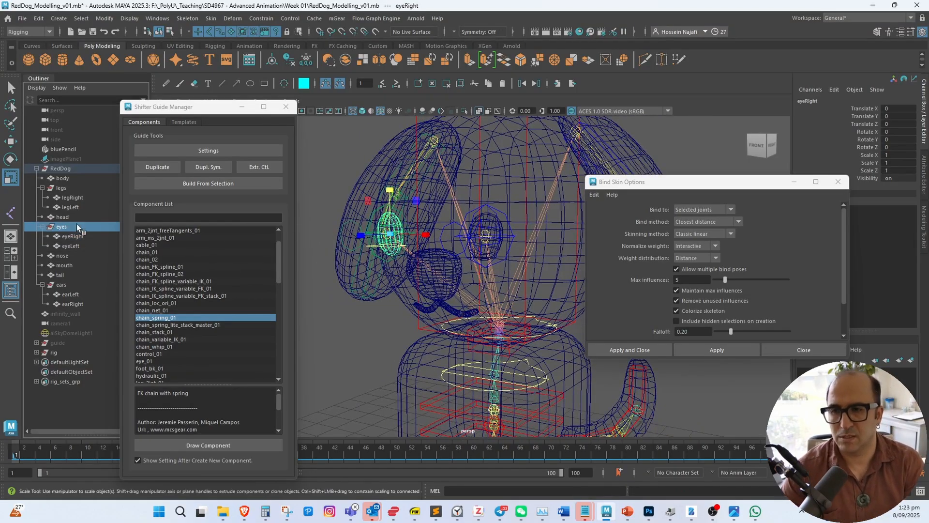
pyautogui.keyDown('ctrl'); pyautogui.click(70, 255); pyautogui.keyUp('ctrl')
pyautogui.keyDown('ctrl'); pyautogui.click(73, 265); pyautogui.keyUp('ctrl')
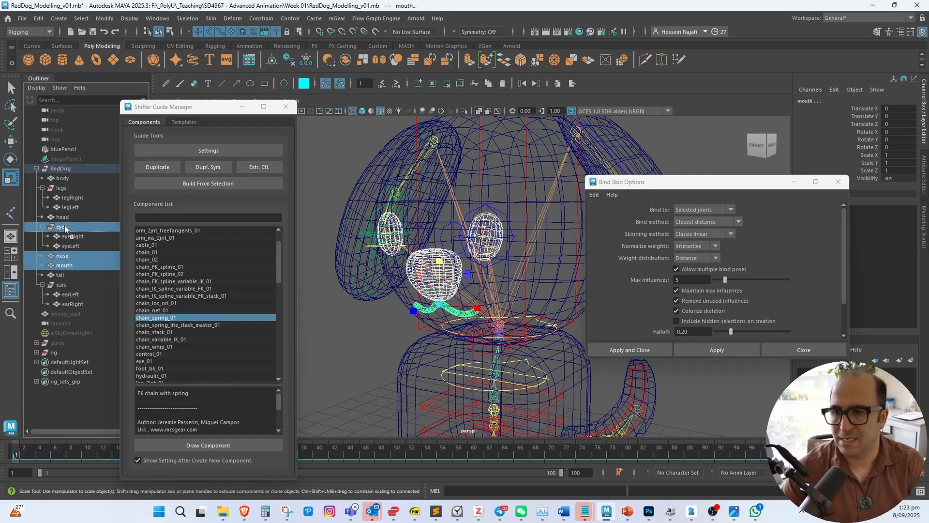
pyautogui.moveTo(67, 217); pyautogui.dragTo(67, 216, button='middle')
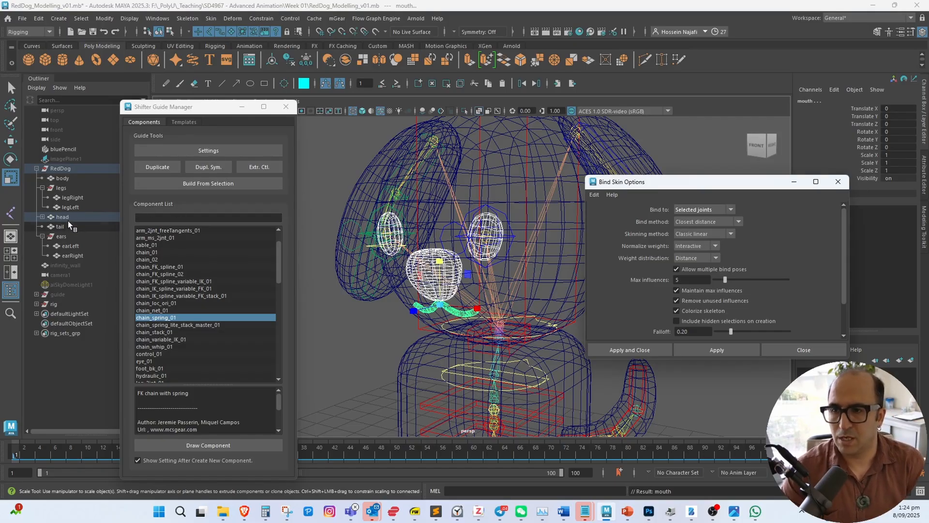
# Inspect the head's hierarchy by expanding it and selecting the head, nose and mouth individually
pyautogui.click(43, 217)
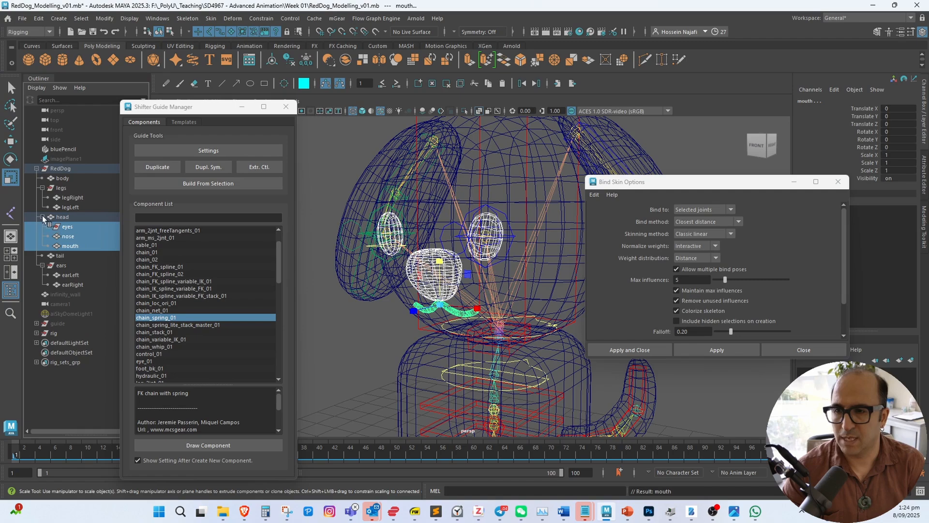
pyautogui.click(43, 217)
pyautogui.click(62, 216)
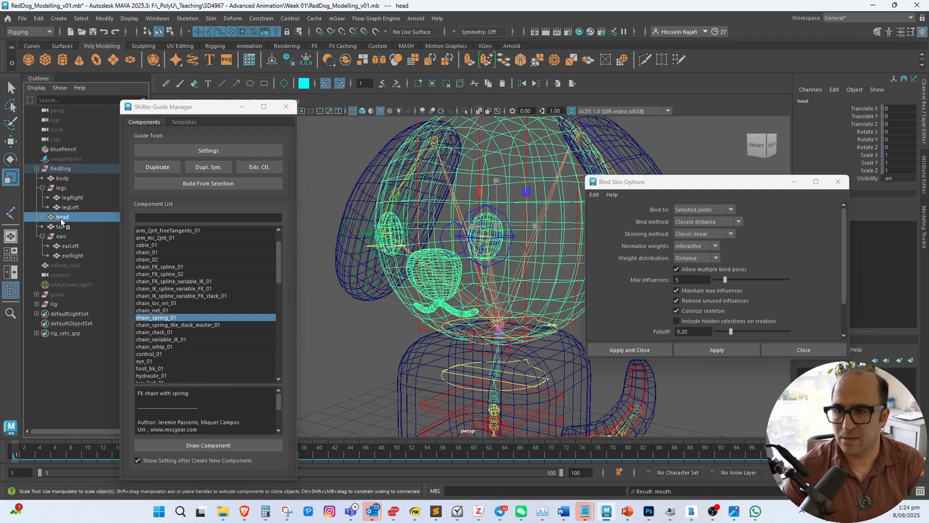
pyautogui.click(42, 217)
pyautogui.click(68, 236)
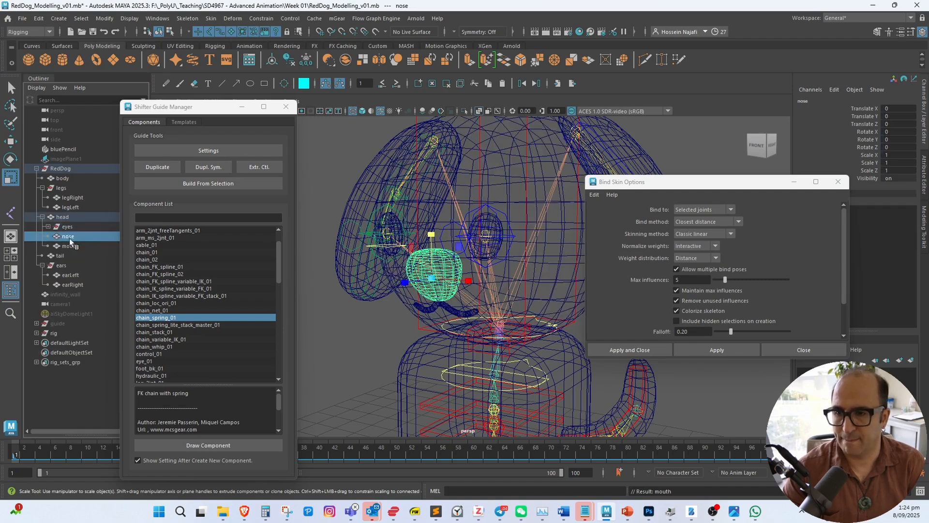
pyautogui.click(69, 245)
pyautogui.click(341, 295)
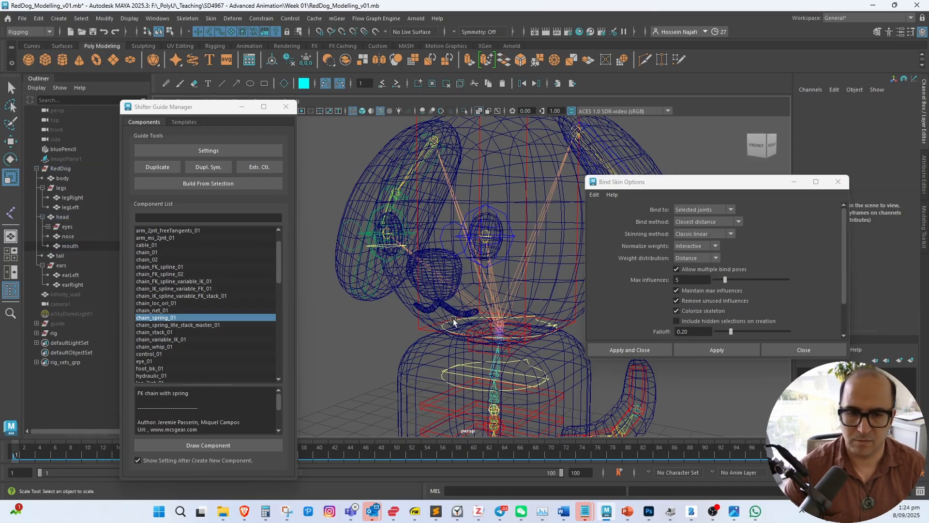
# Test-rotate the head control neck_C0_head_ctl to check how the facial parts follow the head, and undo the rotations
pyautogui.click(574, 321)
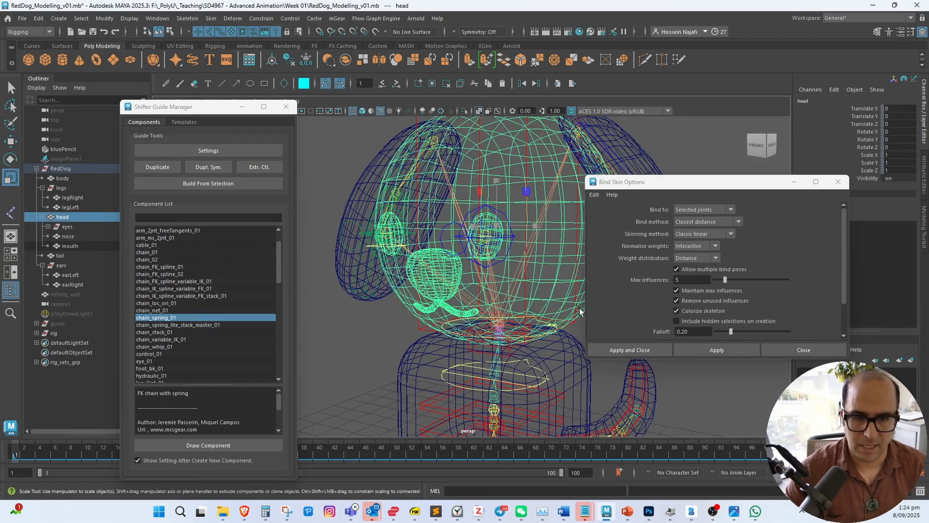
pyautogui.click(575, 292)
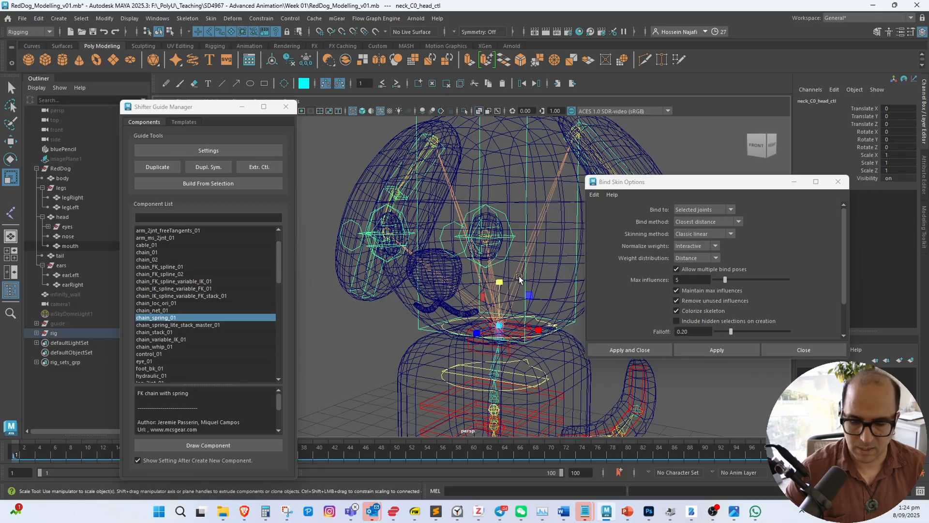
pyautogui.press('e')
pyautogui.moveTo(505, 292); pyautogui.dragTo(499, 337)
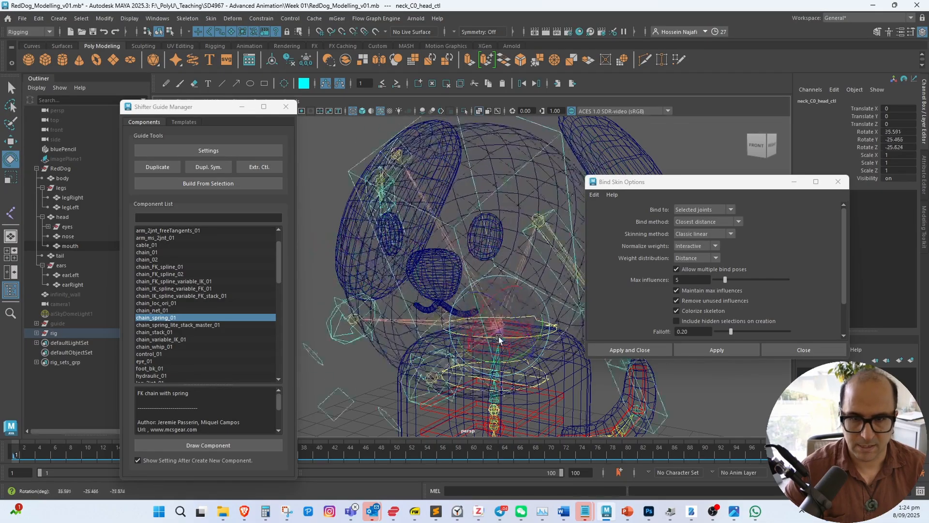
pyautogui.hotkey('ctrl', 'z')
pyautogui.hotkey('ctrl', 'z')
pyautogui.hotkey('ctrl', 'z')
pyautogui.hotkey('ctrl', 'z')
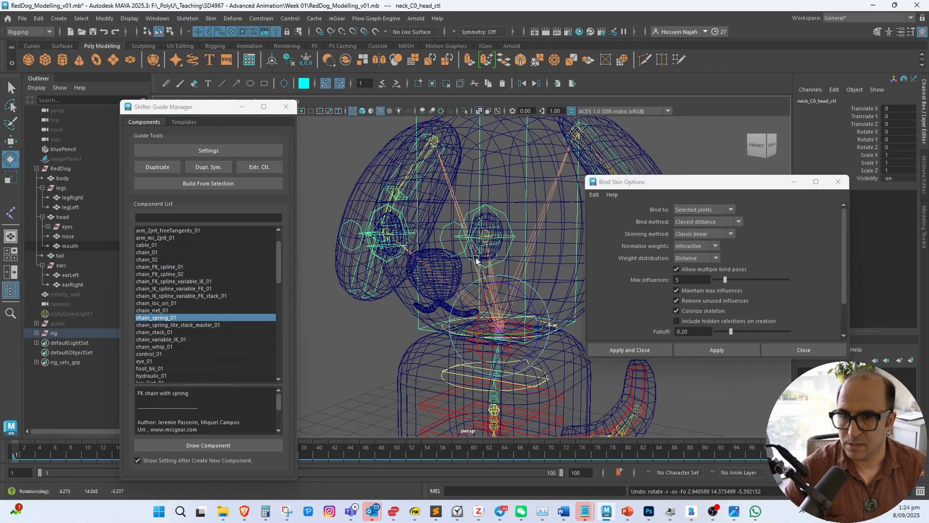
pyautogui.moveTo(495, 299); pyautogui.dragTo(507, 301)
pyautogui.hotkey('ctrl', 'z')
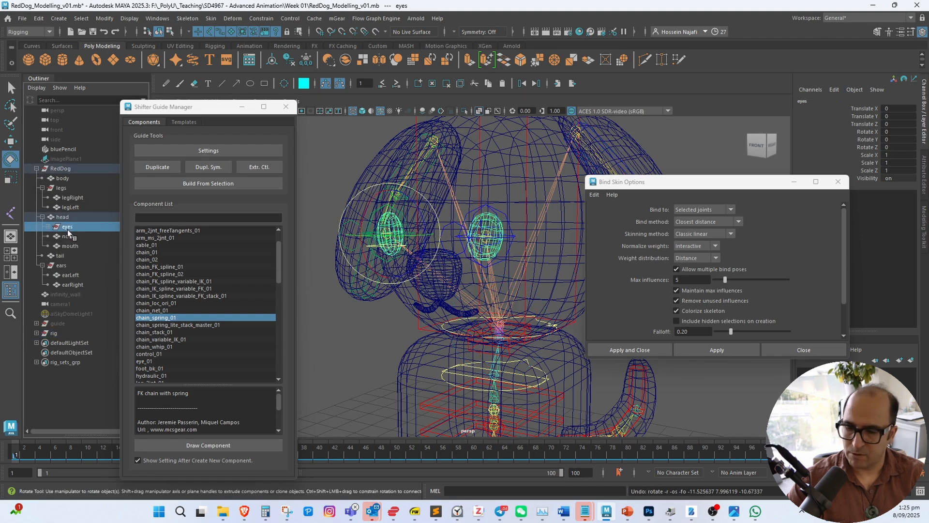
# Undo the parenting of the eyes, nose and mouth under the head, and clear the selection
pyautogui.hotkey('ctrl', 'z')
pyautogui.hotkey('ctrl', 'z')
pyautogui.hotkey('ctrl', 'z')
pyautogui.hotkey('ctrl', 'z')
pyautogui.hotkey('ctrl', 'z')
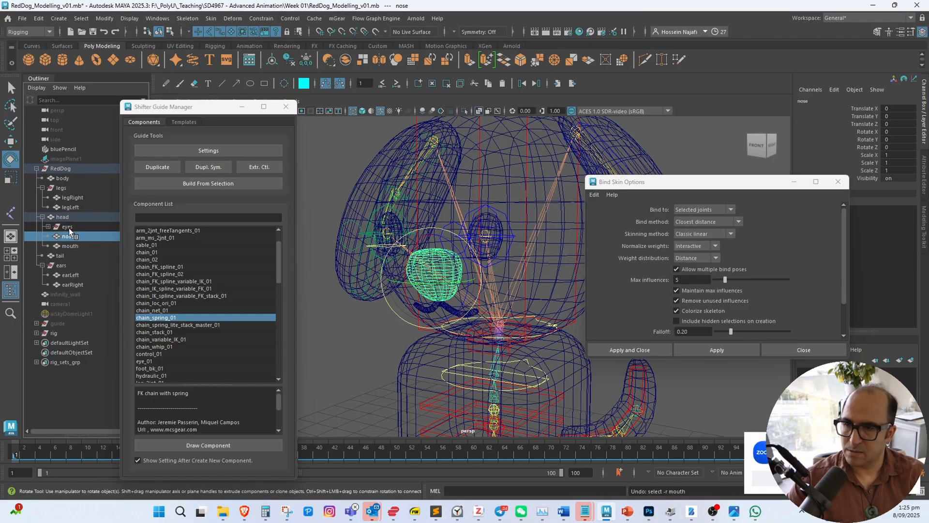
pyautogui.hotkey('ctrl', 'z')
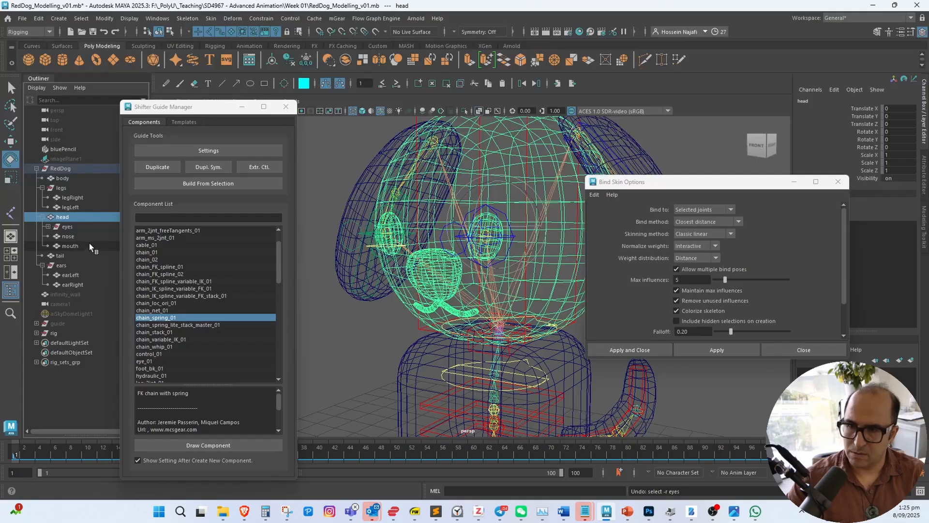
pyautogui.hotkey('ctrl', 'z')
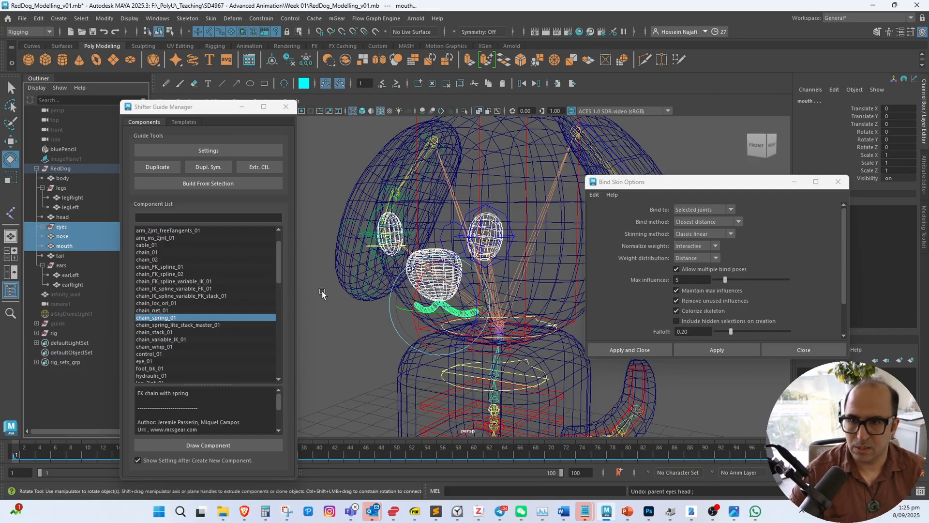
pyautogui.click(330, 312)
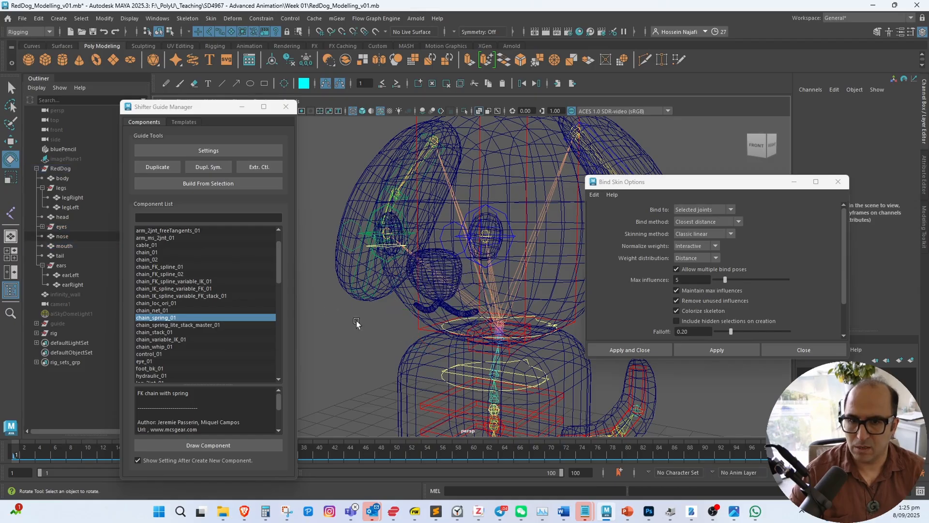
# Parent-constrain the nose mesh to the head joint neck_C0_head_jnt
pyautogui.click(507, 311)
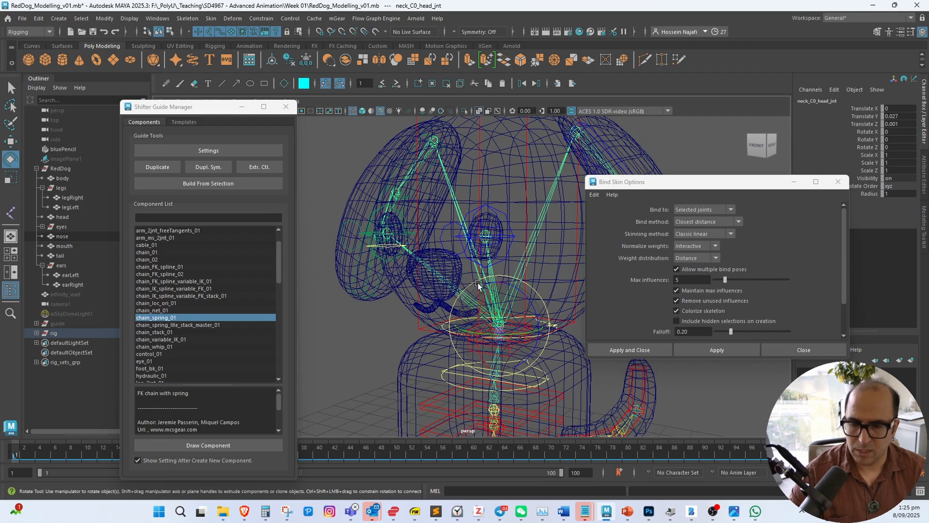
pyautogui.moveTo(484, 277); pyautogui.dragTo(455, 263)
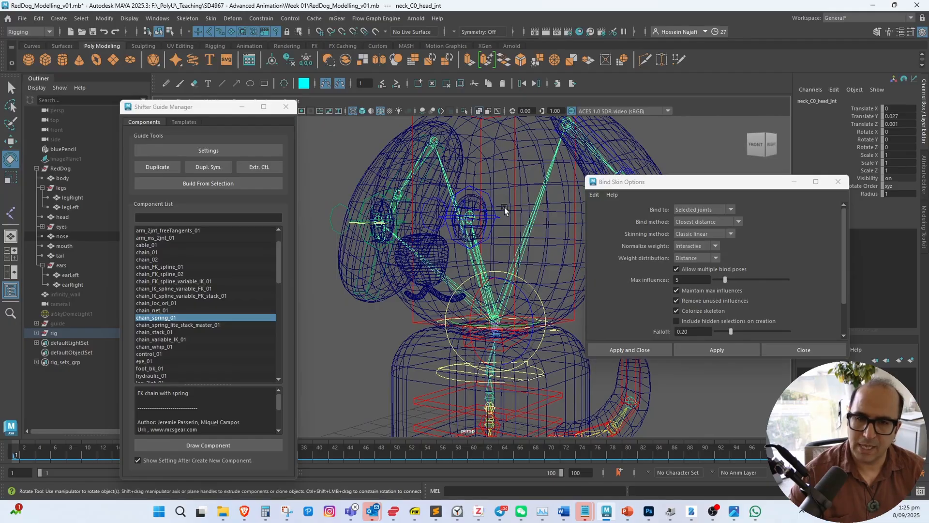
pyautogui.keyDown('alt'); pyautogui.moveTo(469, 246); pyautogui.dragTo(479, 281); pyautogui.keyUp('alt')
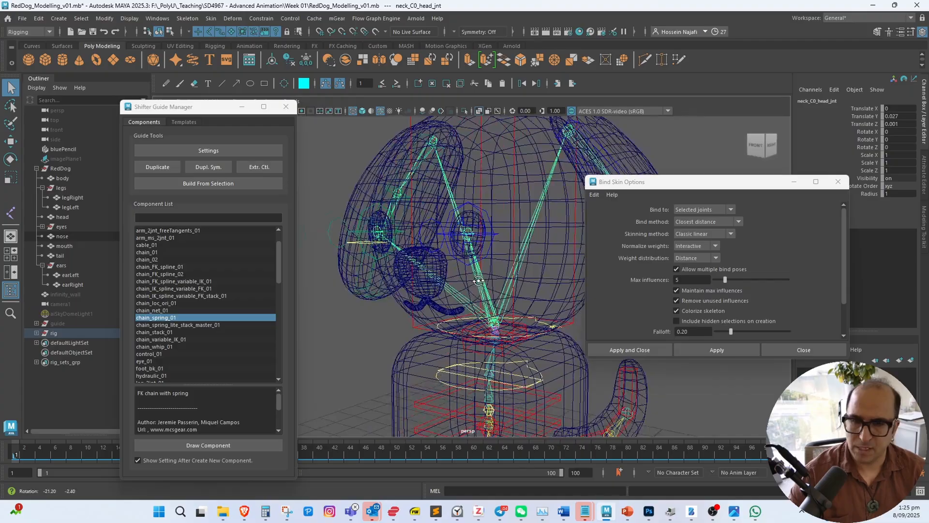
pyautogui.click(439, 271)
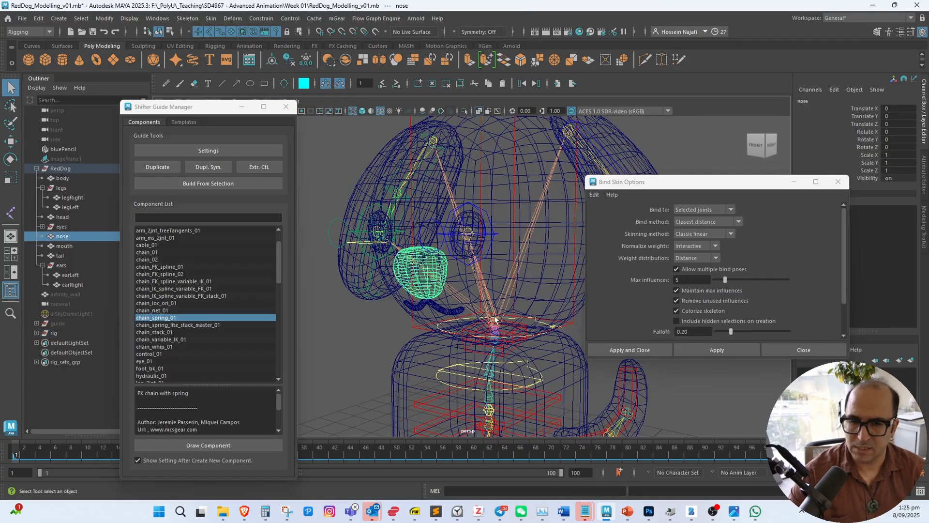
pyautogui.click(490, 311)
pyautogui.click(436, 270)
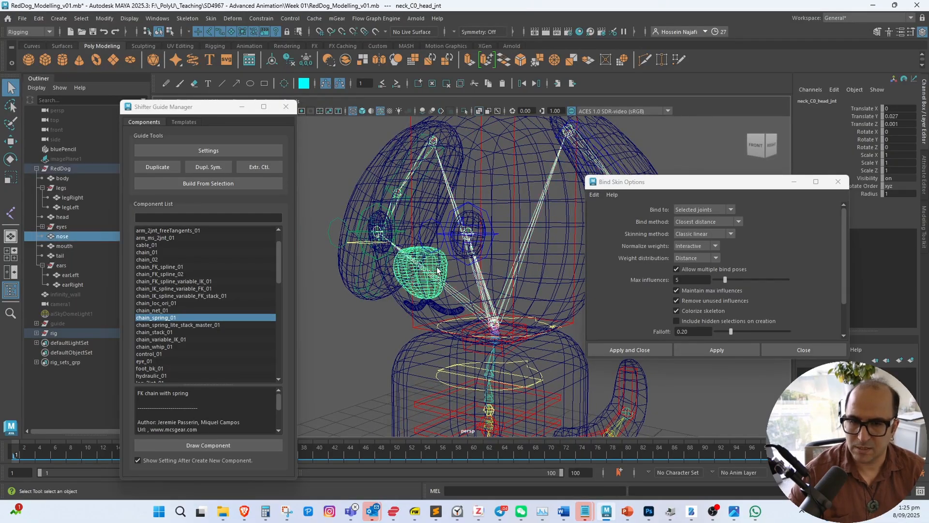
pyautogui.click(261, 18)
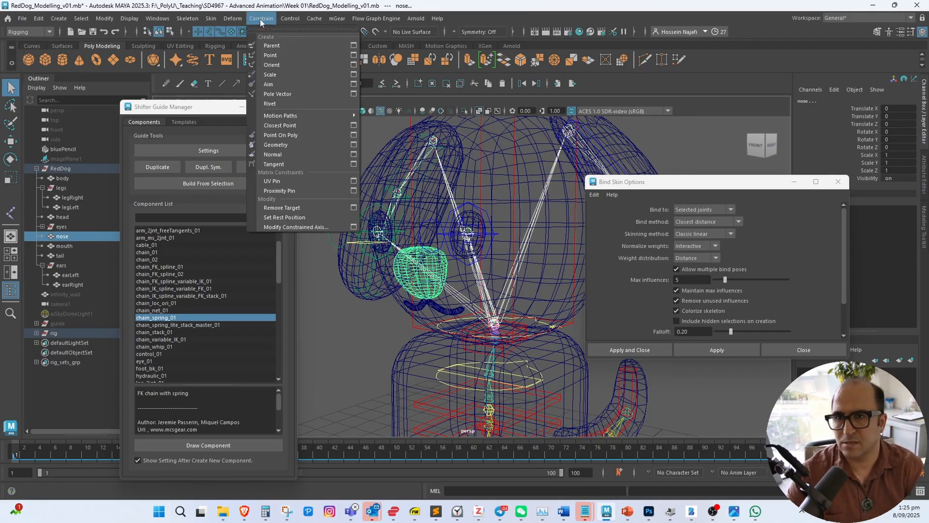
pyautogui.click(272, 46)
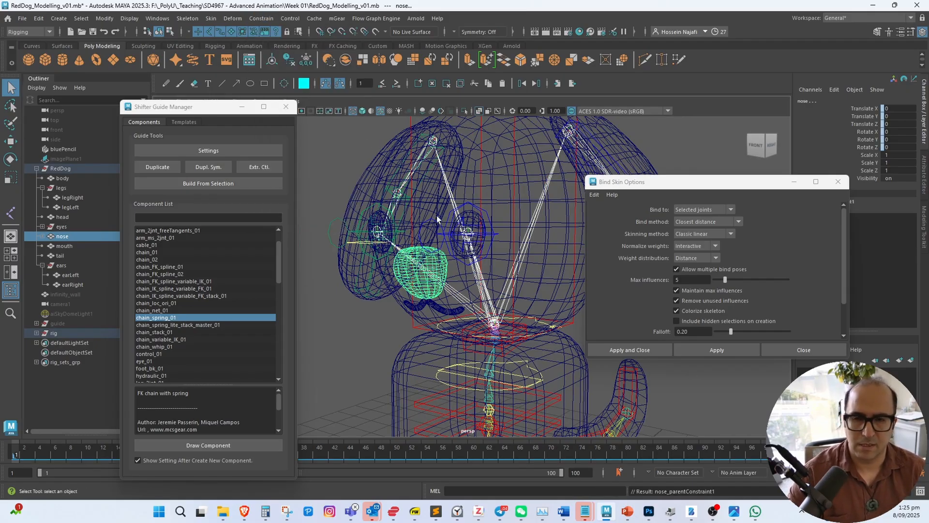
# Test-rotate the head control neck_C0_head_ctl to check that the nose follows, undo the rotation and clear the selection
pyautogui.click(438, 260)
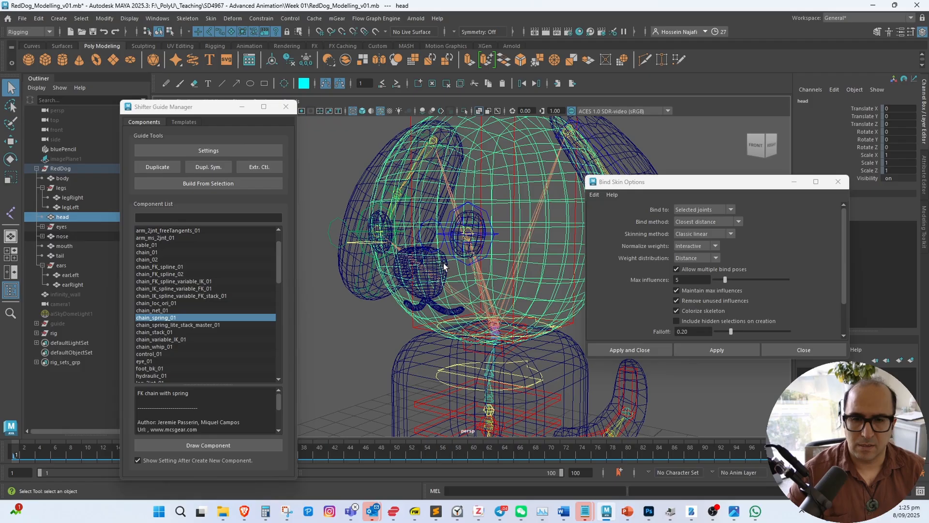
pyautogui.click(445, 267)
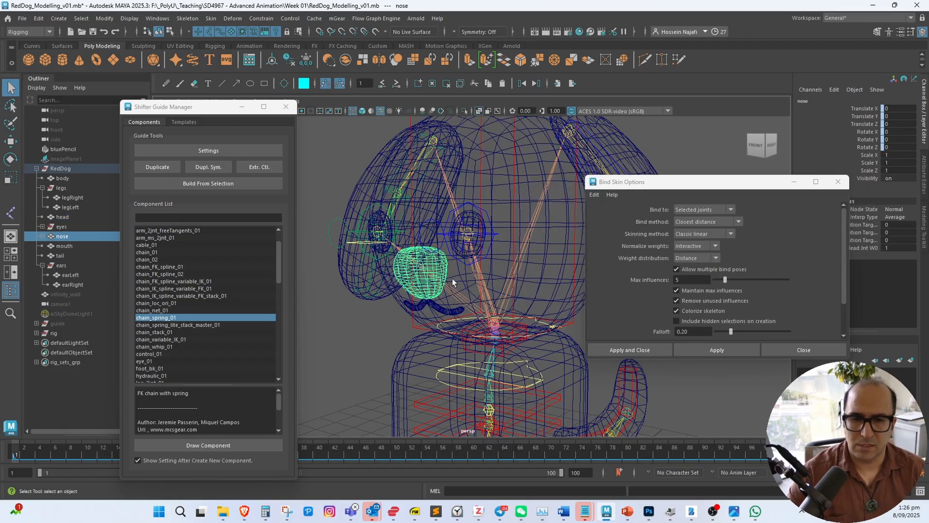
pyautogui.click(571, 324)
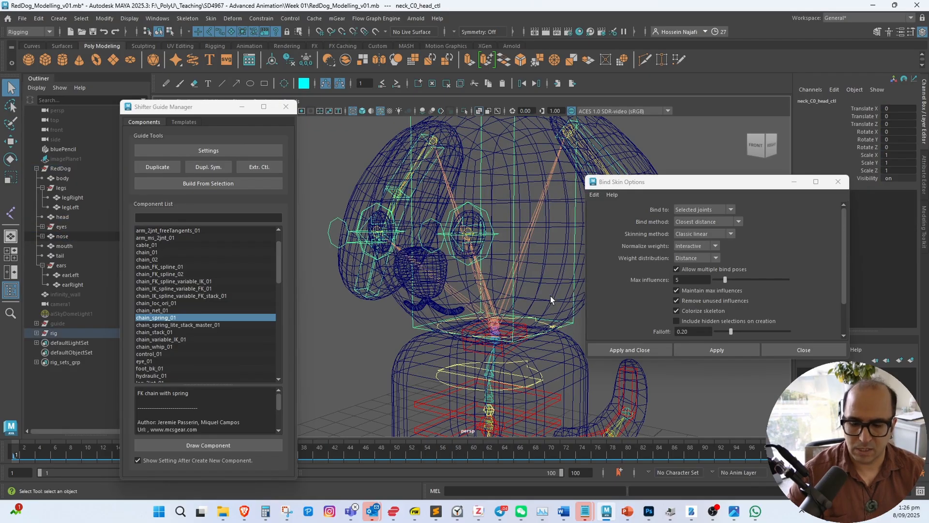
pyautogui.press('e')
pyautogui.moveTo(530, 295); pyautogui.dragTo(513, 311)
pyautogui.hotkey('ctrl', 'z')
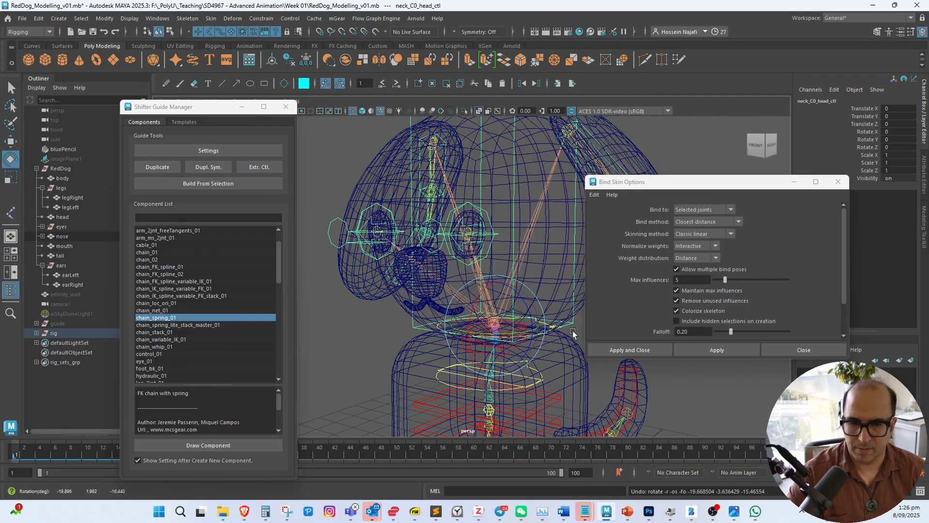
pyautogui.click(573, 331)
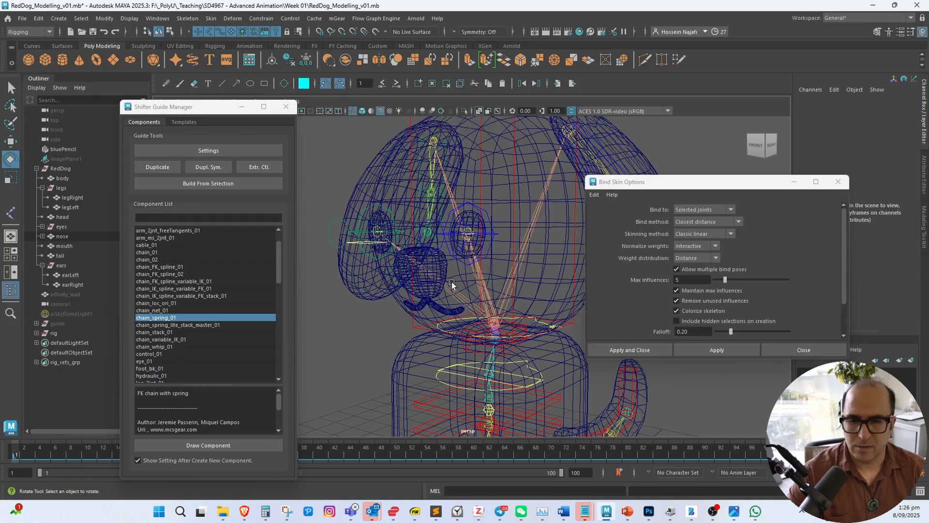
# Test-scale the constrained nose mesh along its vertical axis to check whether it stays editable, and undo the scaling
pyautogui.click(490, 304)
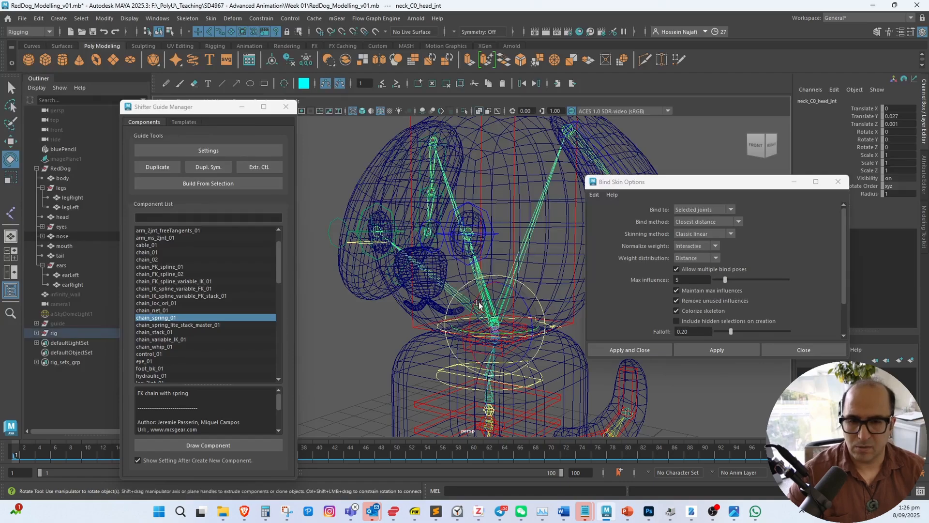
pyautogui.click(432, 274)
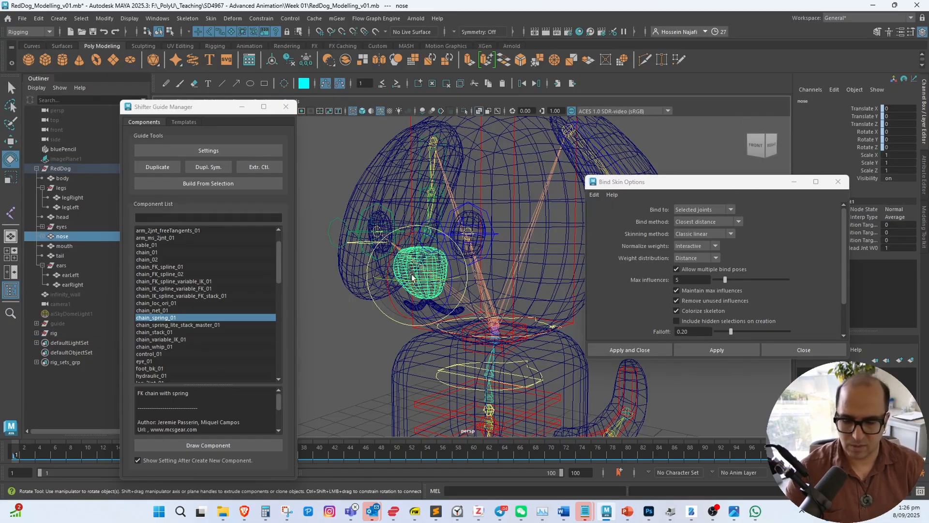
pyautogui.press('r')
pyautogui.moveTo(417, 236); pyautogui.dragTo(407, 271)
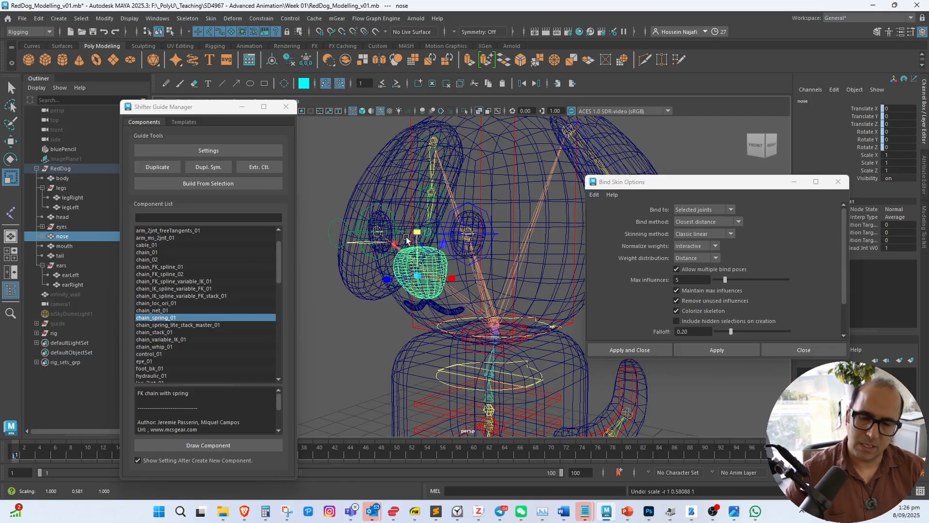
pyautogui.hotkey('ctrl', 'z')
# Undo back through the parent constraint between the head joint and the nose mesh
pyautogui.hotkey('ctrl', 'z')
pyautogui.hotkey('ctrl', 'z')
pyautogui.hotkey('ctrl', 'z')
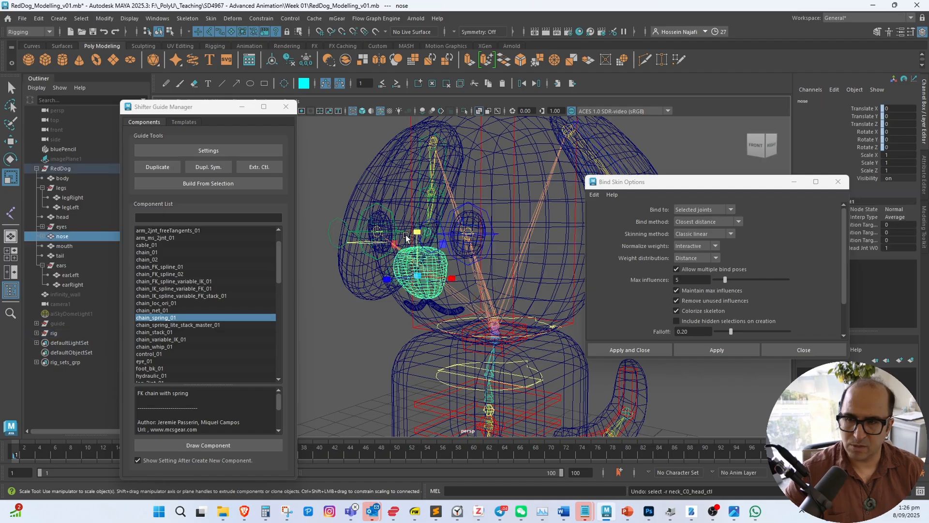
pyautogui.hotkey('ctrl', 'z')
pyautogui.hotkey('ctrl', 'z')
pyautogui.hotkey('ctrl', 'z')
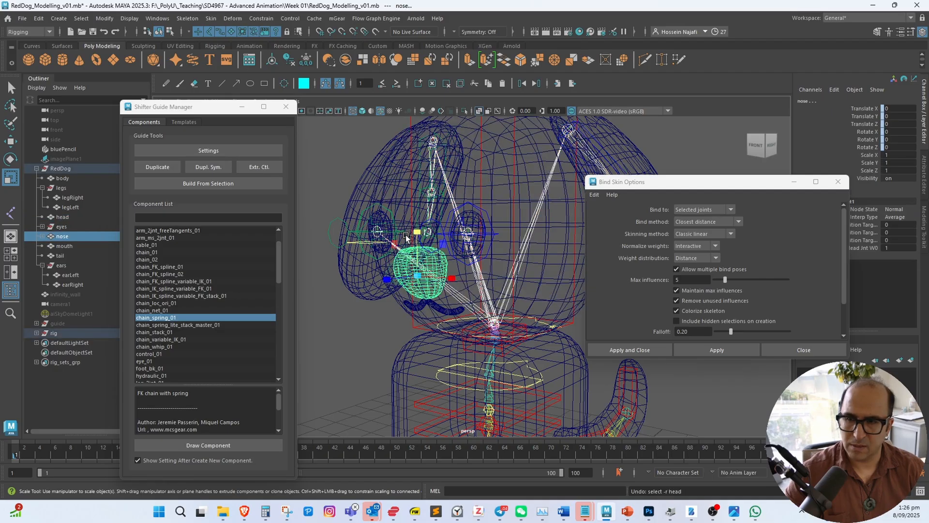
# Group the nose mesh on its own and rename the group noseGroup
pyautogui.click(77, 237)
pyautogui.hotkey('ctrl', 'g')
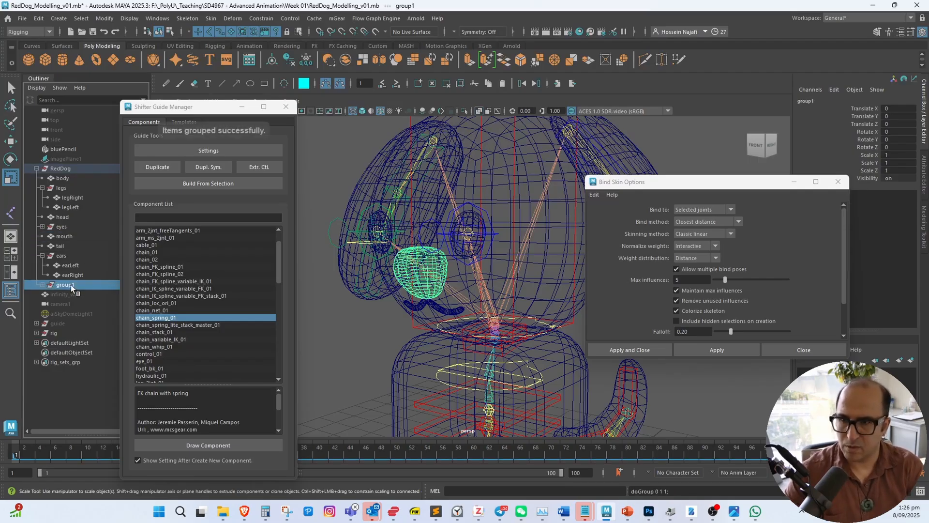
pyautogui.doubleClick(71, 285)
pyautogui.write('no')
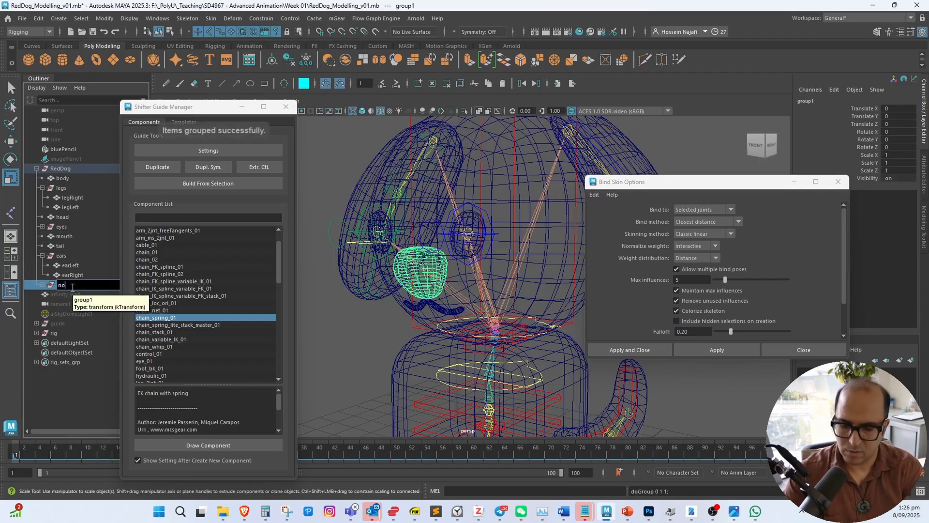
pyautogui.write('seGrou')
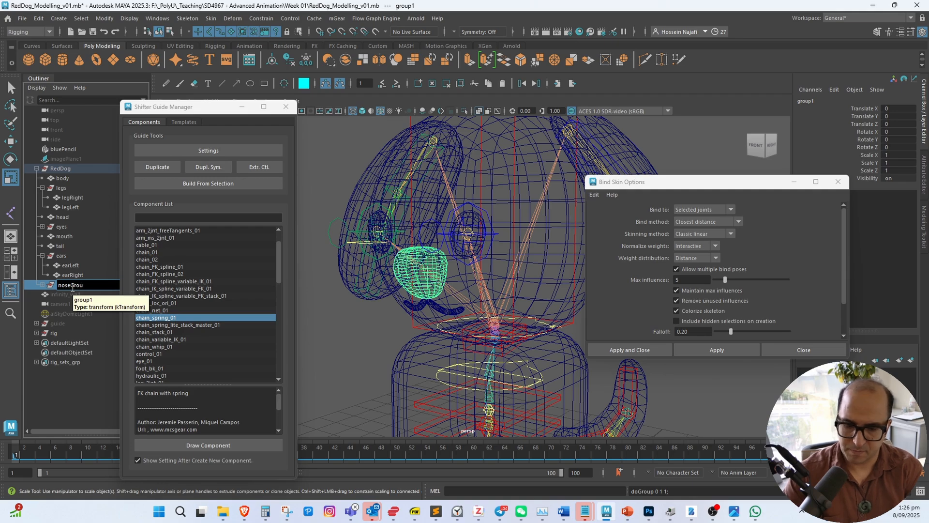
pyautogui.write('p')
pyautogui.press('Return')
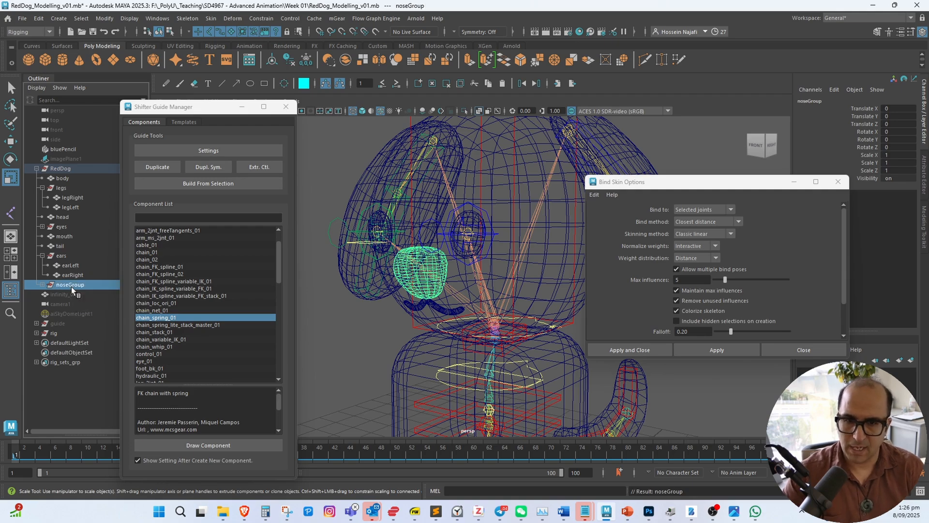
# Close the Bind Skin options and parent-constrain noseGroup to the head joint neck_C0_head_jnt
pyautogui.click(502, 312)
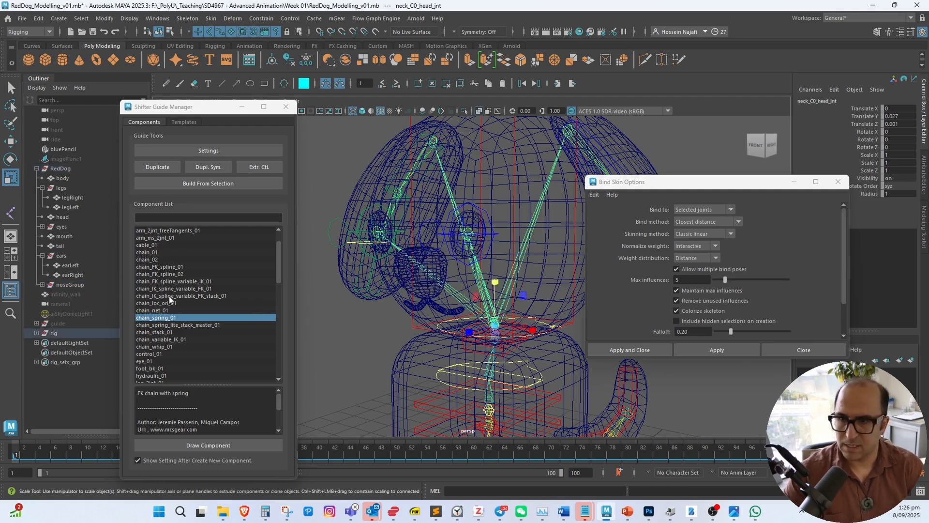
pyautogui.click(78, 286)
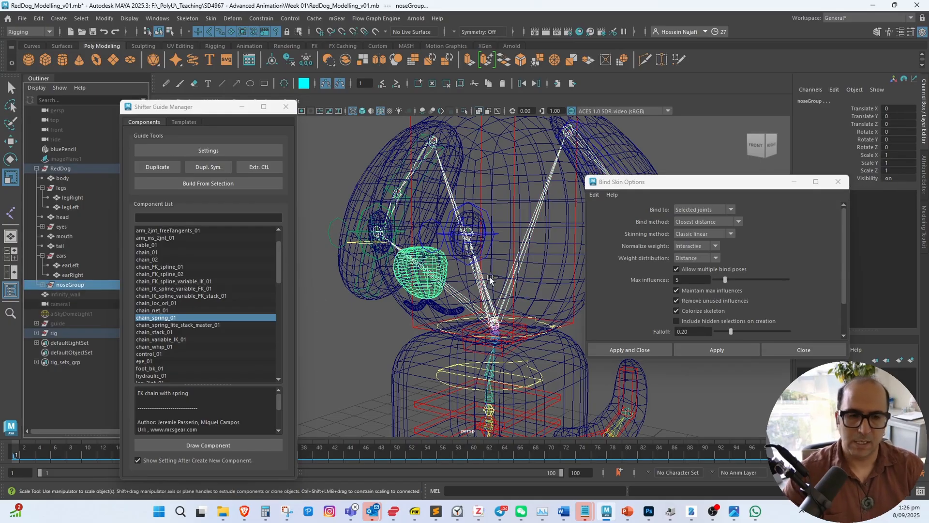
pyautogui.click(800, 350)
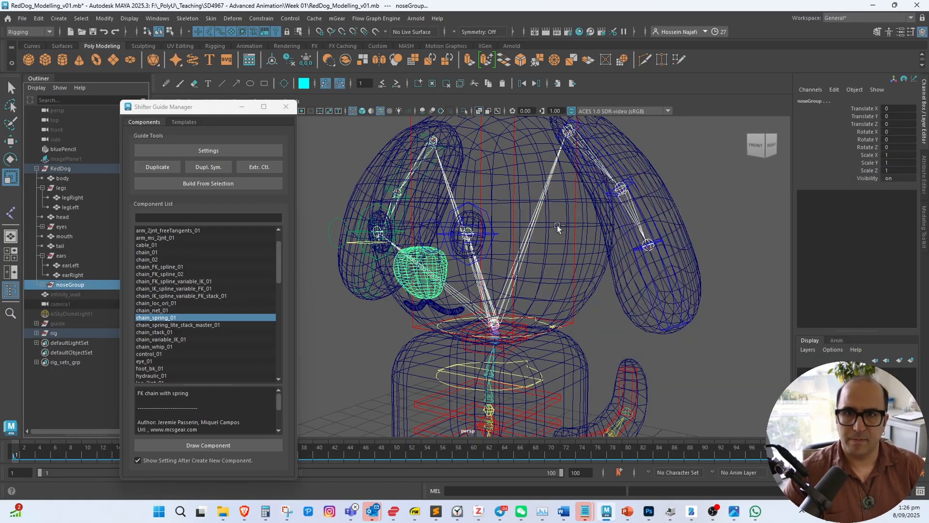
pyautogui.click(268, 19)
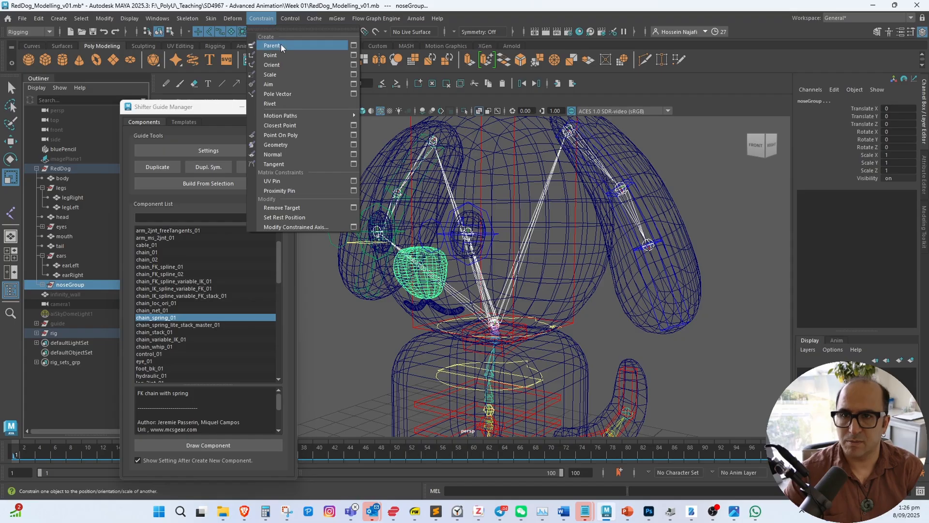
pyautogui.click(280, 45)
# Test-rotate neck_C0_head_ctl to check that noseGroup follows, expand noseGroup's hierarchy, and undo the rotations
pyautogui.keyDown('alt'); pyautogui.moveTo(509, 319); pyautogui.dragTo(538, 299, button='middle'); pyautogui.keyUp('alt')
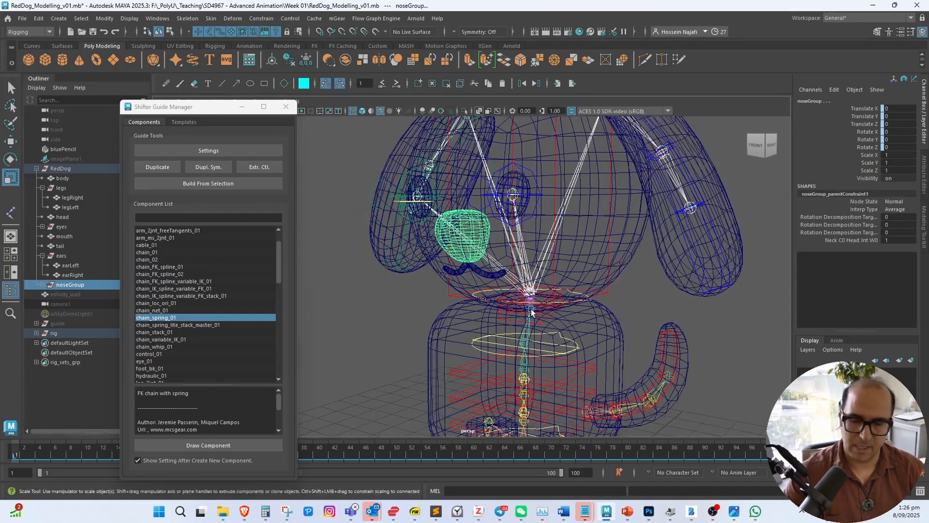
pyautogui.click(605, 292)
pyautogui.press('e')
pyautogui.moveTo(541, 272); pyautogui.dragTo(487, 278)
pyautogui.hotkey('ctrl', 'z')
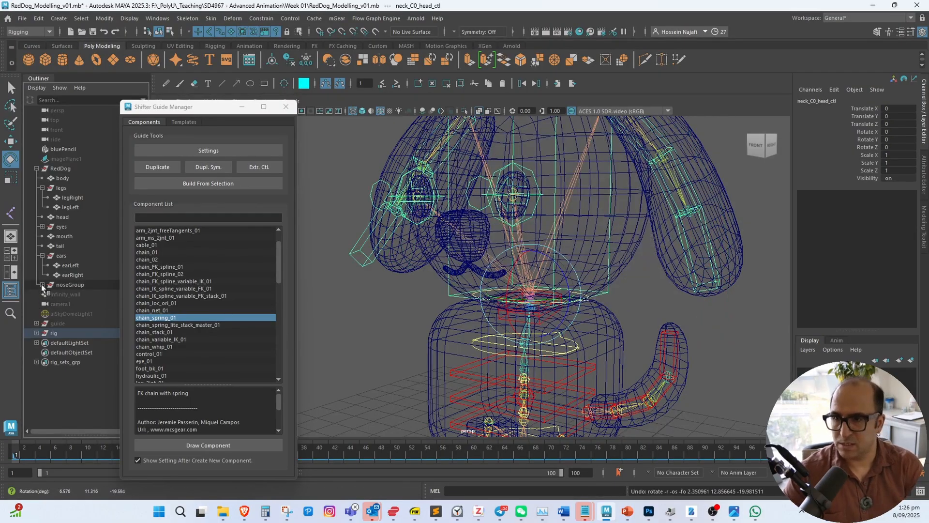
pyautogui.click(43, 285)
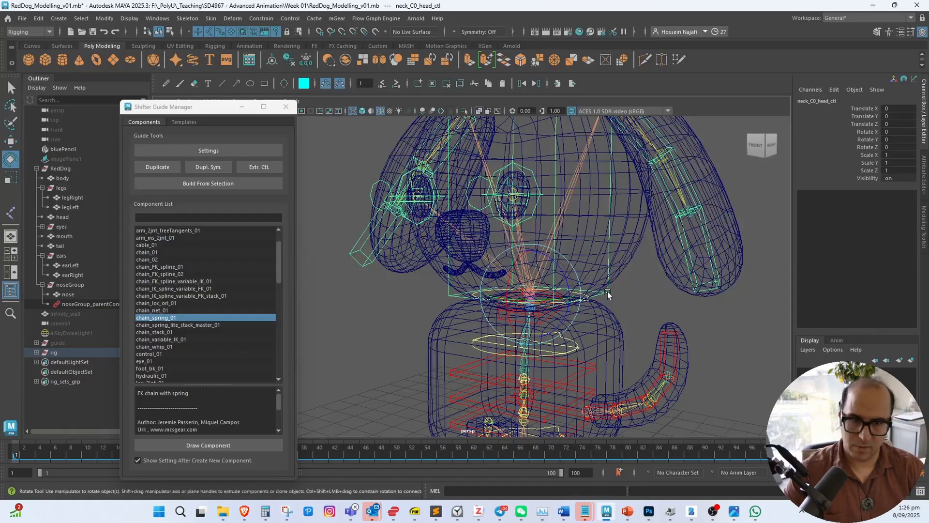
pyautogui.moveTo(539, 275); pyautogui.dragTo(562, 282)
pyautogui.hotkey('ctrl', 'z')
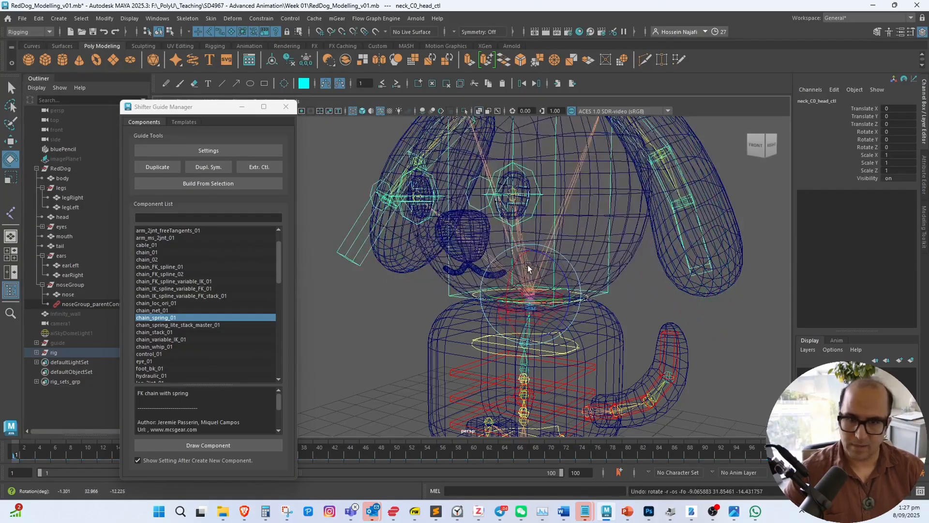
# Test-rotate the nose mesh inside noseGroup to check that it moves independently, undo the rotation and clear the selection
pyautogui.click(479, 232)
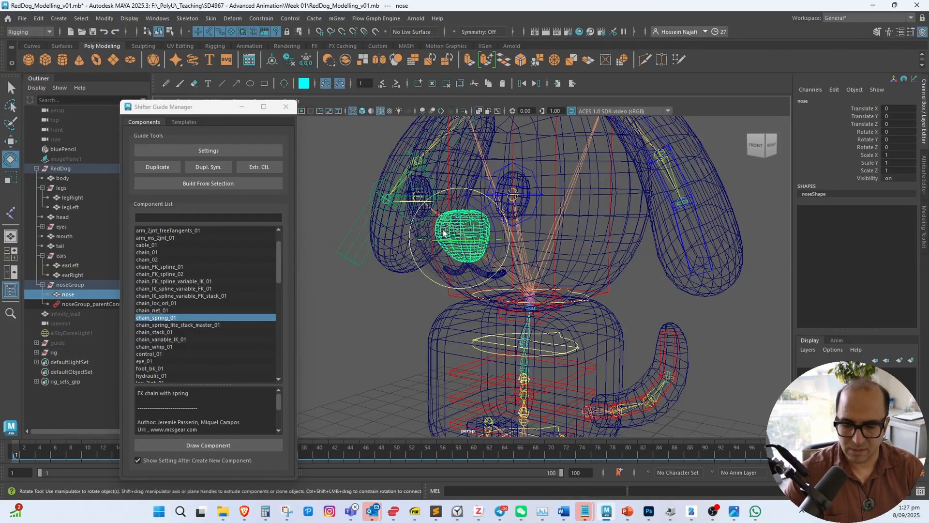
pyautogui.moveTo(461, 238); pyautogui.dragTo(471, 240)
pyautogui.hotkey('ctrl', 'z')
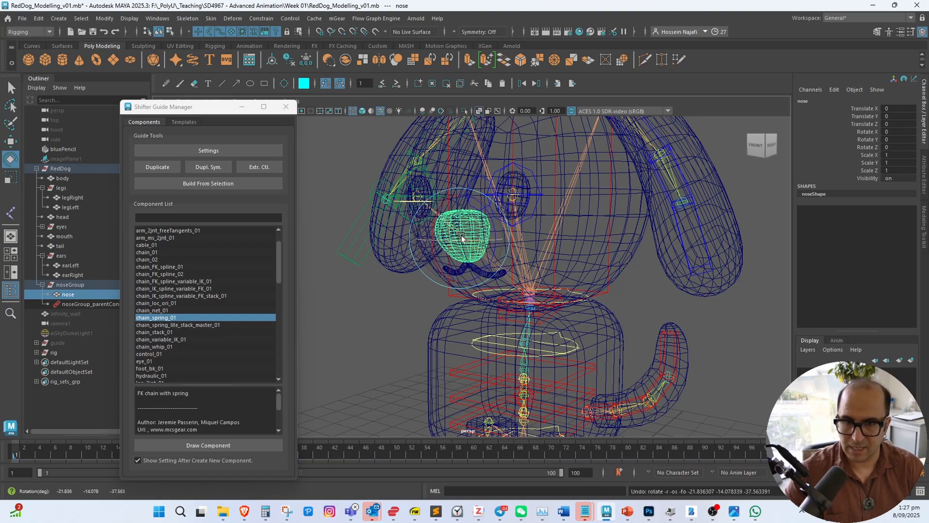
pyautogui.click(383, 311)
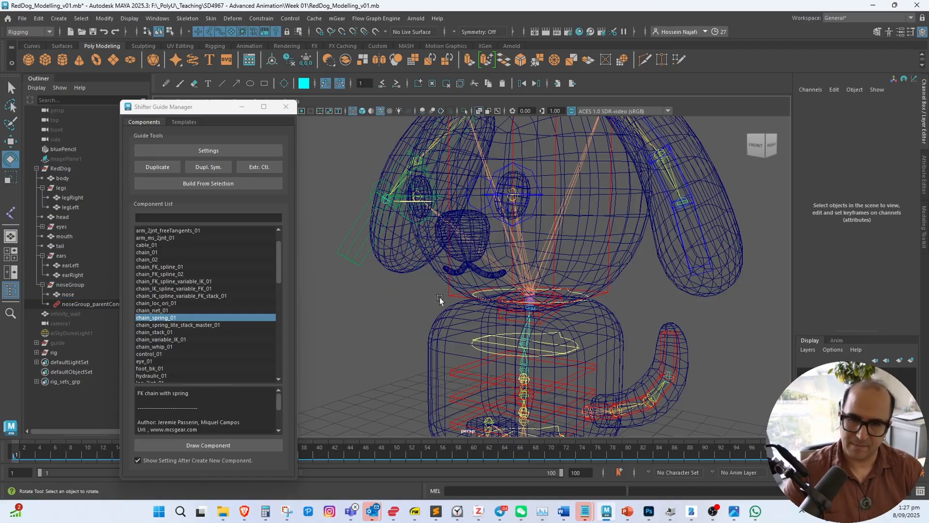
# Group the mouth mesh on its own and rename the group mouthGroup
pyautogui.click(476, 271)
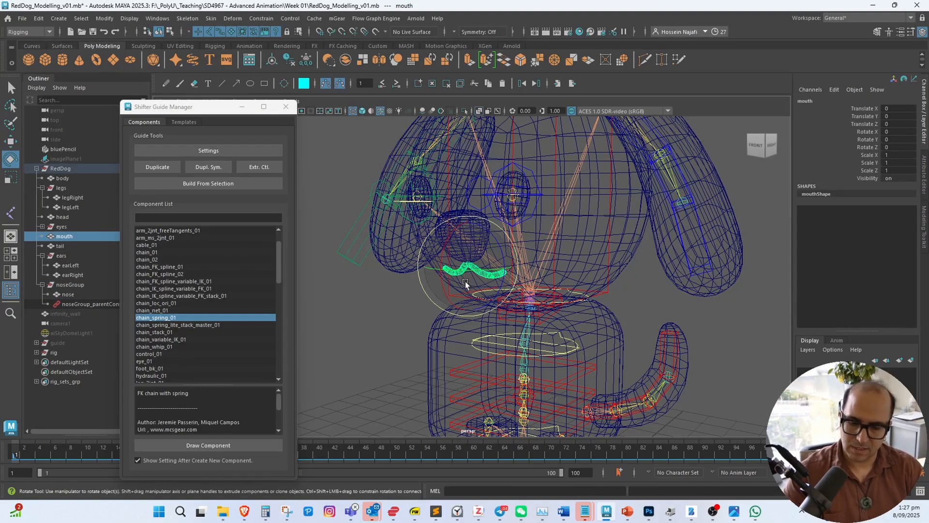
pyautogui.hotkey('ctrl', 'g')
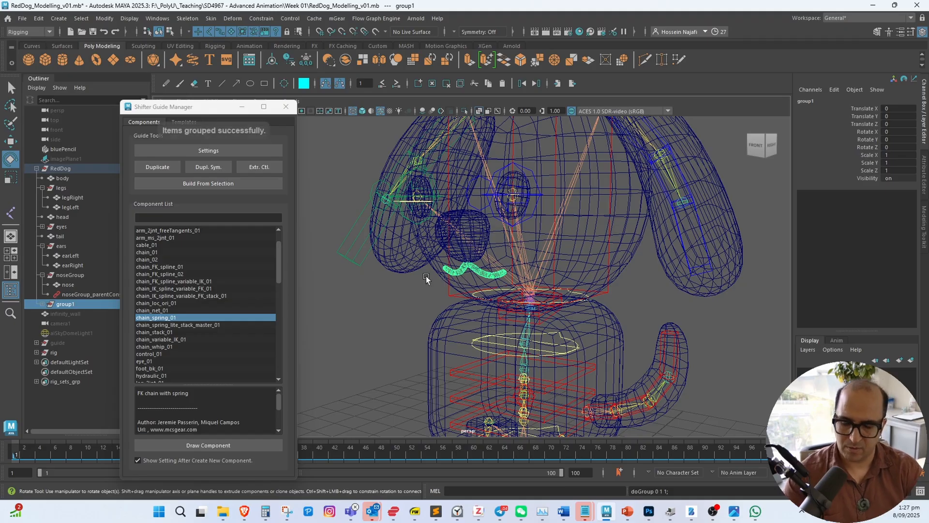
pyautogui.doubleClick(70, 304)
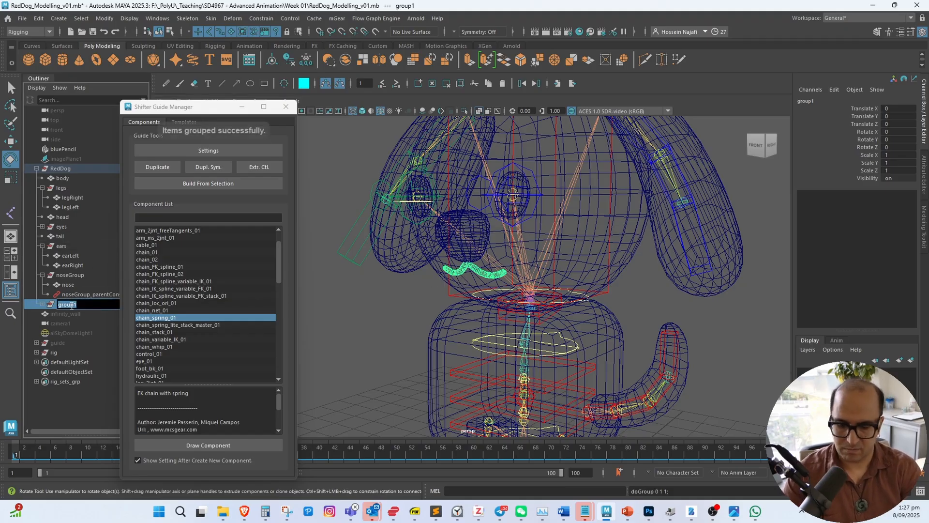
pyautogui.write('mlouthG')
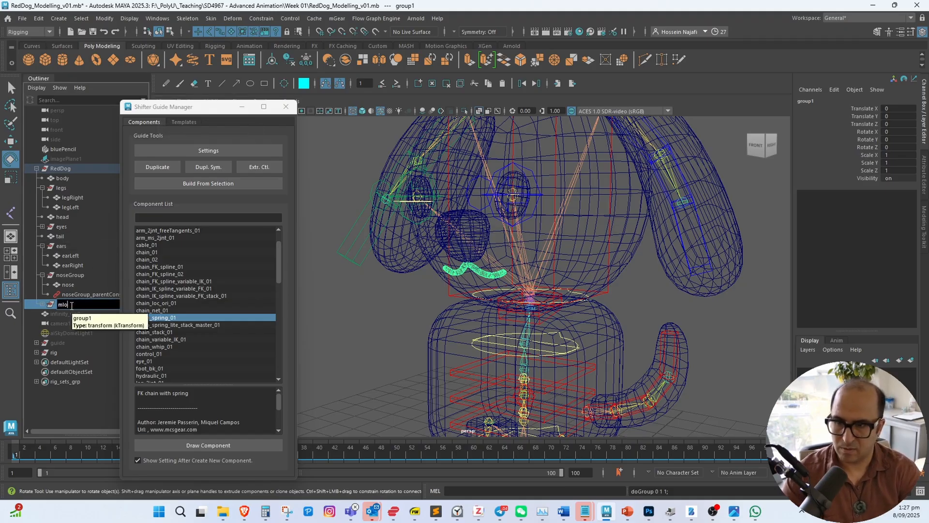
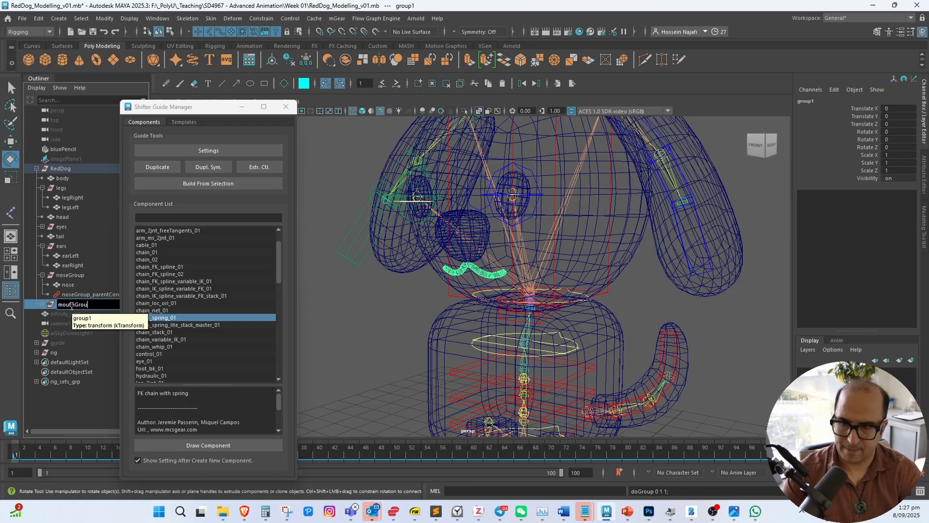
pyautogui.write('Group')
pyautogui.press('Return')
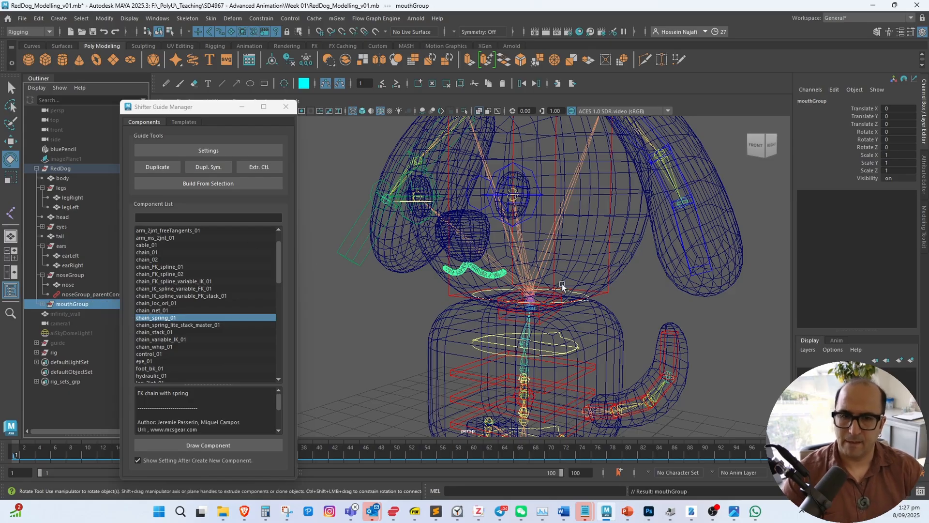
# Parent-constrain mouthGroup to the head joint neck_C0_head_jnt
pyautogui.click(535, 283)
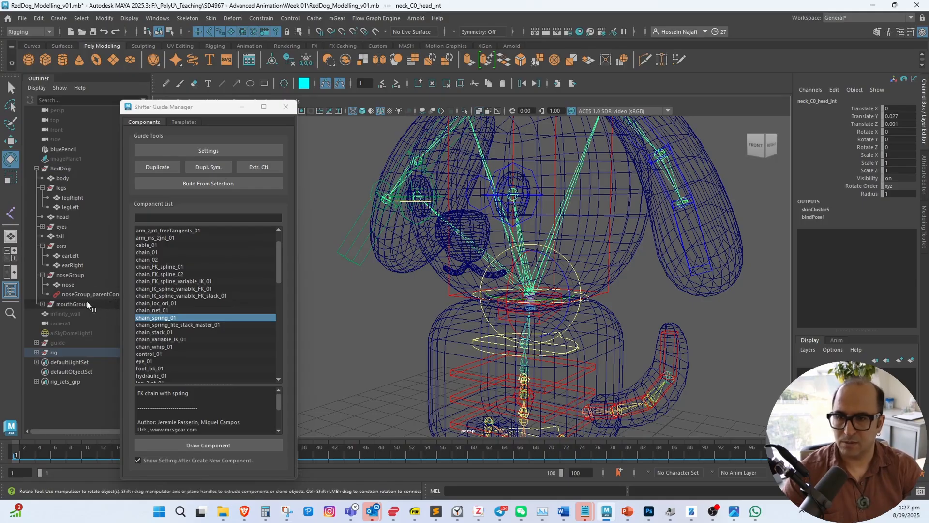
pyautogui.click(73, 303)
pyautogui.click(268, 19)
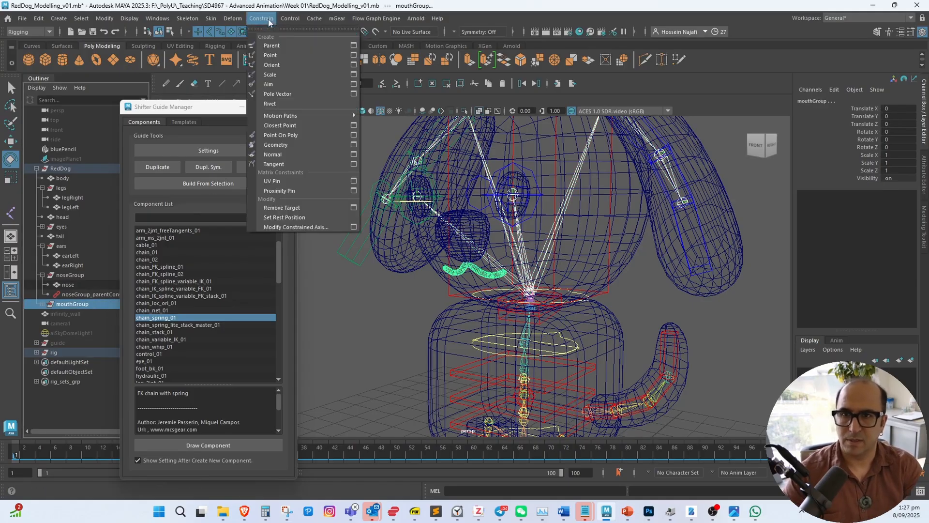
pyautogui.click(278, 45)
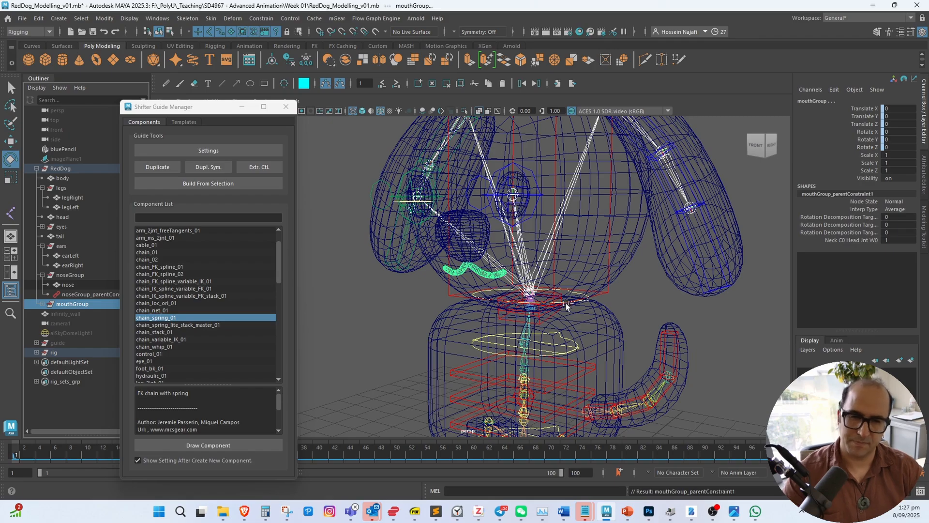
# Test-rotate neck_C0_head_ctl to check that the mouth and nose follow the head, and undo the rotation
pyautogui.click(626, 304)
pyautogui.click(607, 293)
pyautogui.moveTo(539, 280)
pyautogui.mouseDown()
pyautogui.moveTo(527, 269)
pyautogui.moveTo(537, 290)
pyautogui.mouseUp()
pyautogui.hotkey('ctrl', 'z')
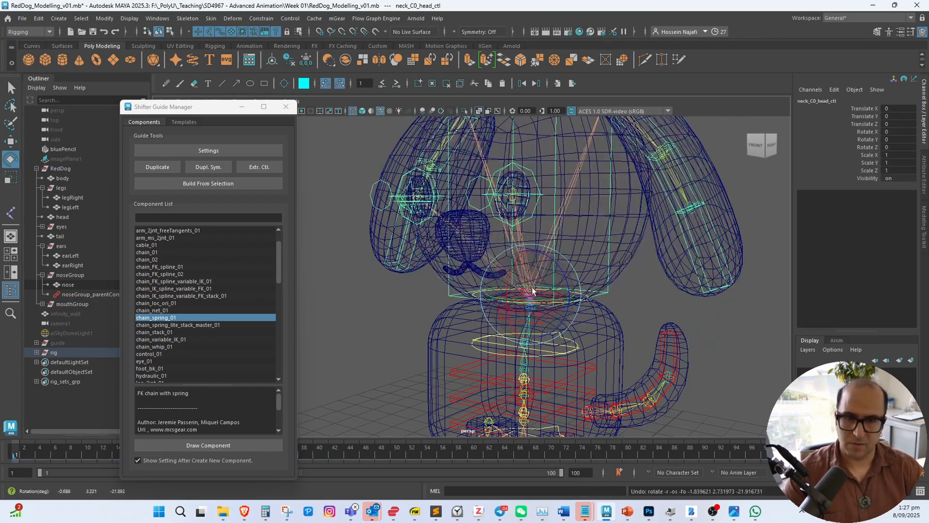
# Group the eyeLeft mesh on its own inside the eyes group and rename the new group eyeLeftGrp
pyautogui.keyDown('alt'); pyautogui.moveTo(421, 228); pyautogui.dragTo(489, 284, button='right'); pyautogui.keyUp('alt')
pyautogui.keyDown('alt'); pyautogui.moveTo(489, 283); pyautogui.dragTo(464, 315); pyautogui.keyUp('alt')
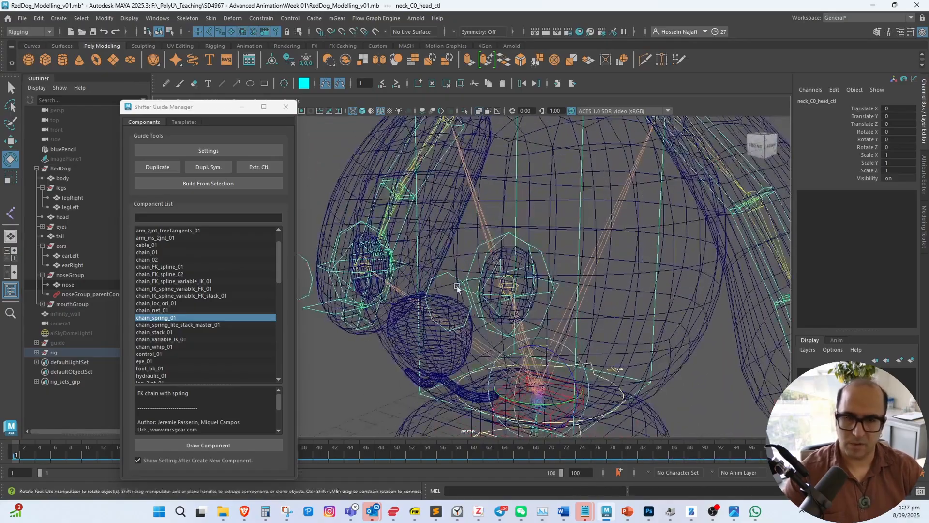
pyautogui.keyDown('alt'); pyautogui.moveTo(458, 288); pyautogui.dragTo(506, 299, button='right'); pyautogui.keyUp('alt')
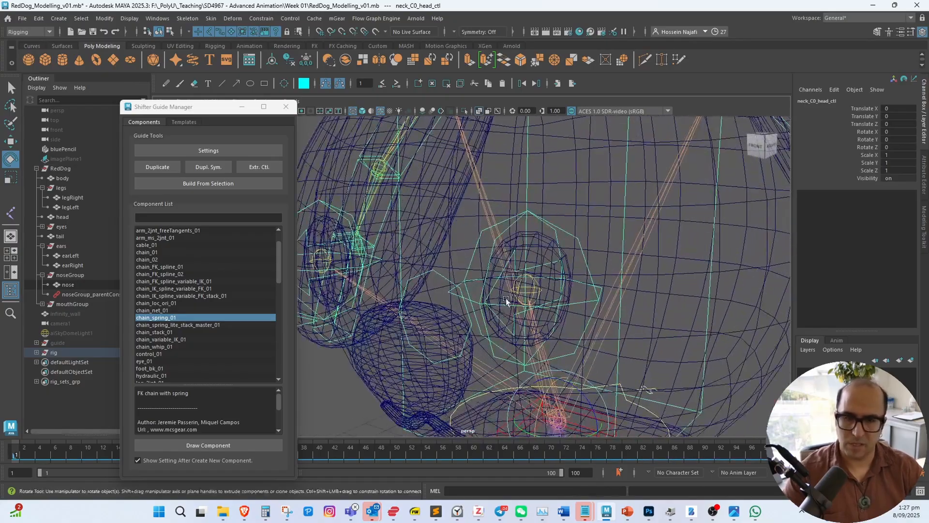
pyautogui.click(535, 291)
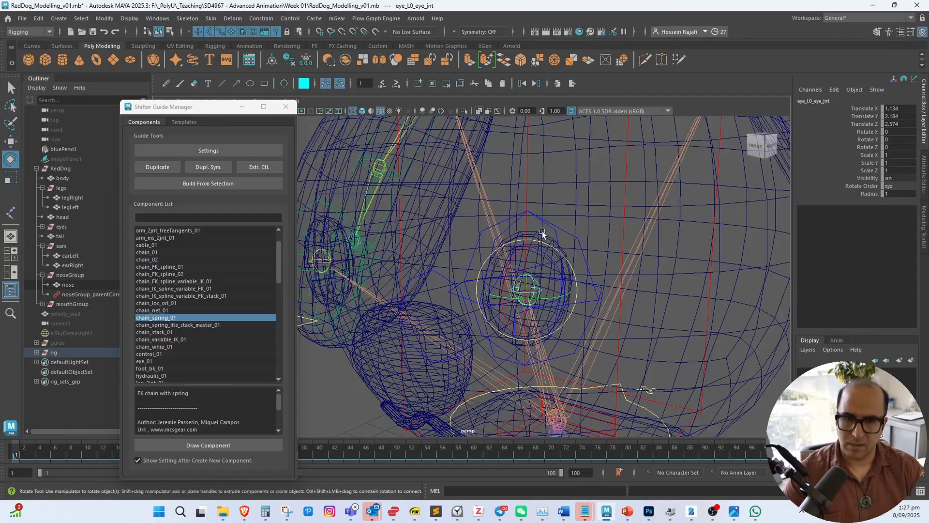
pyautogui.click(542, 231)
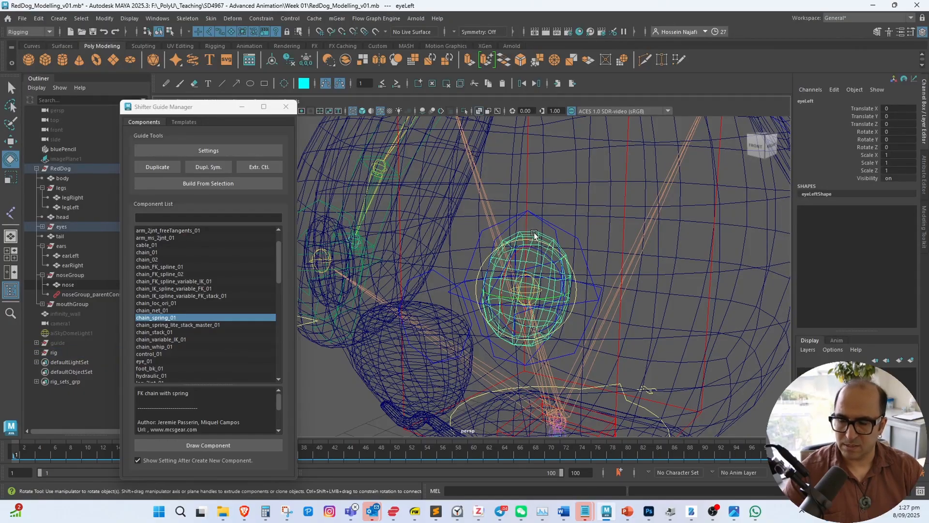
pyautogui.click(42, 227)
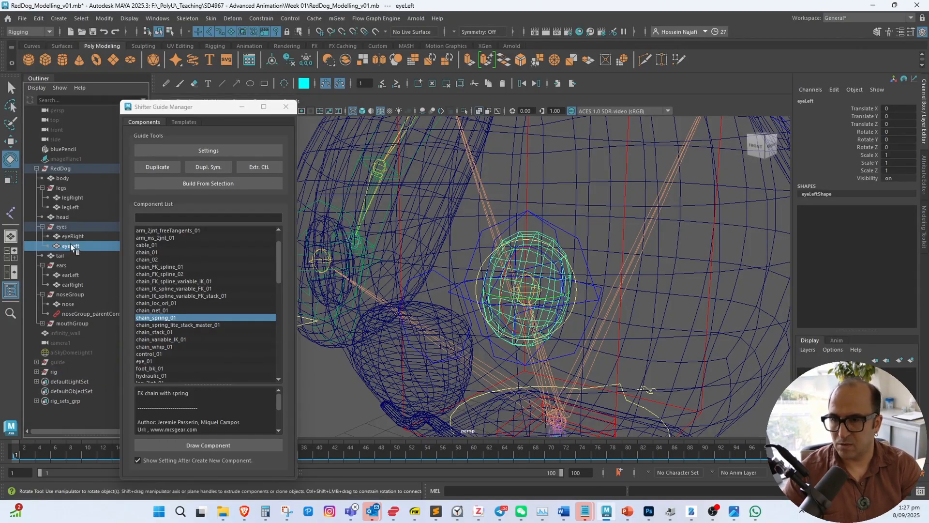
pyautogui.hotkey('ctrl', 'g')
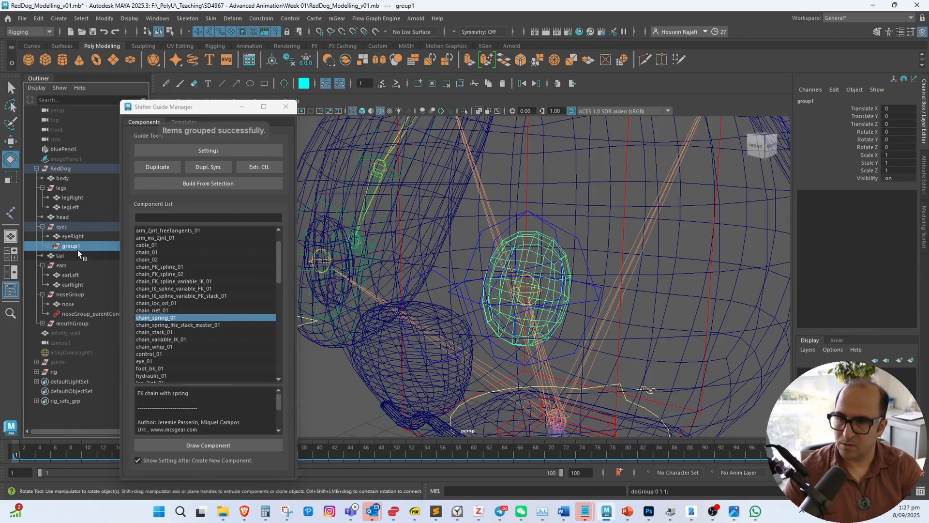
pyautogui.doubleClick(74, 246)
pyautogui.write('eye')
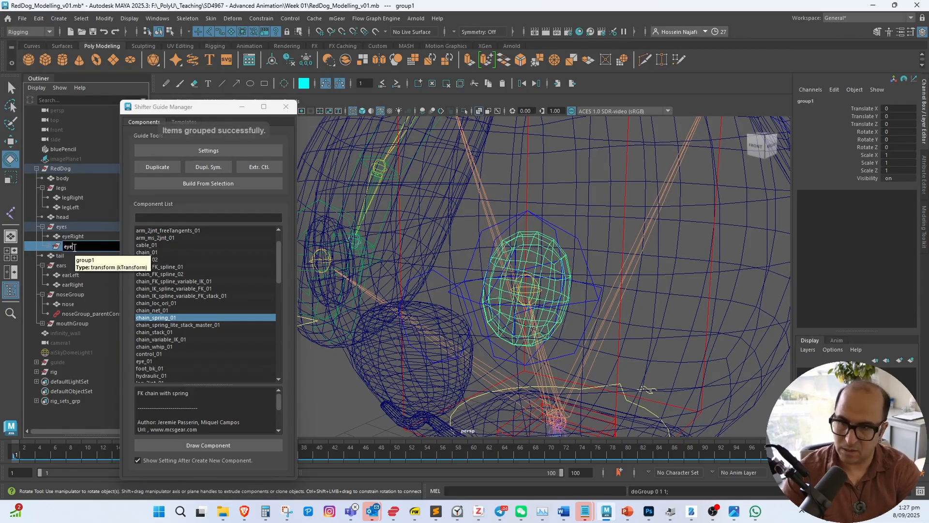
pyautogui.write('L_g')
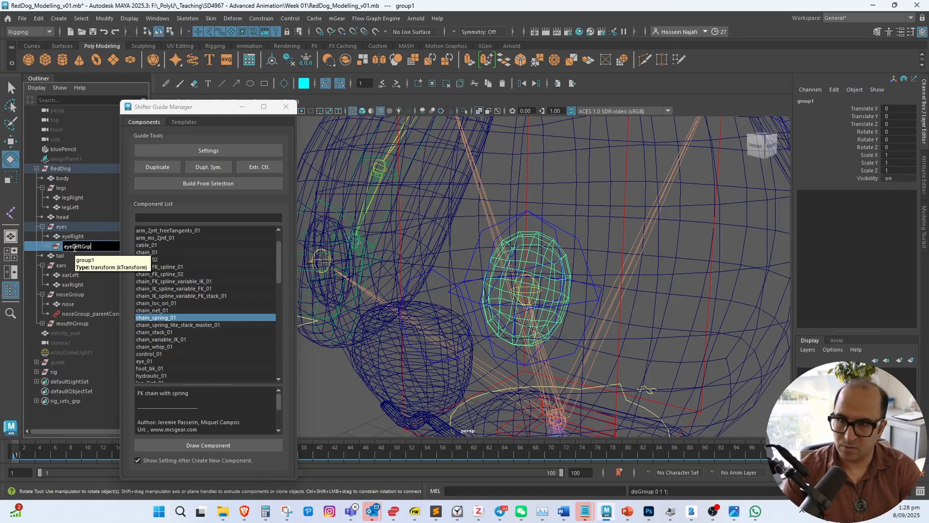
# Group the eyeRight mesh on its own inside the eyes group and rename the new group eyeRightGrp
pyautogui.click(72, 237)
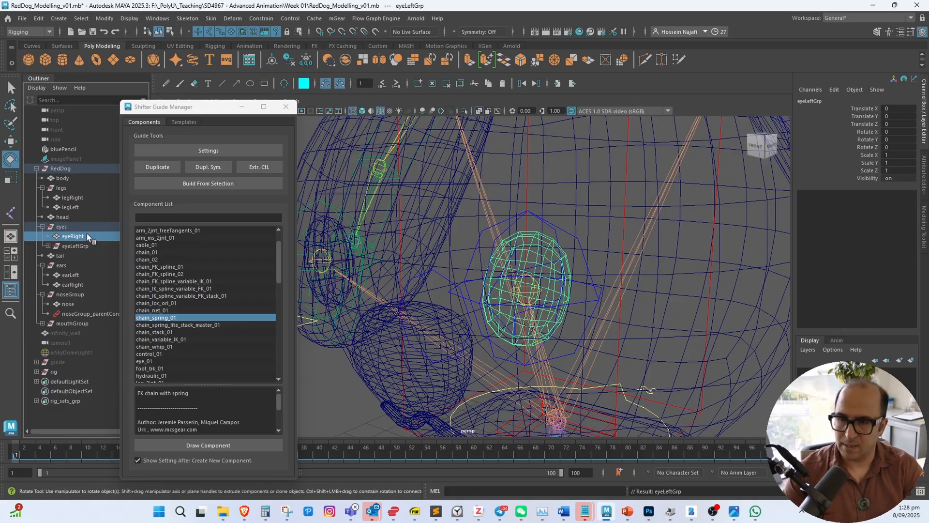
pyautogui.hotkey('ctrl', 'h')
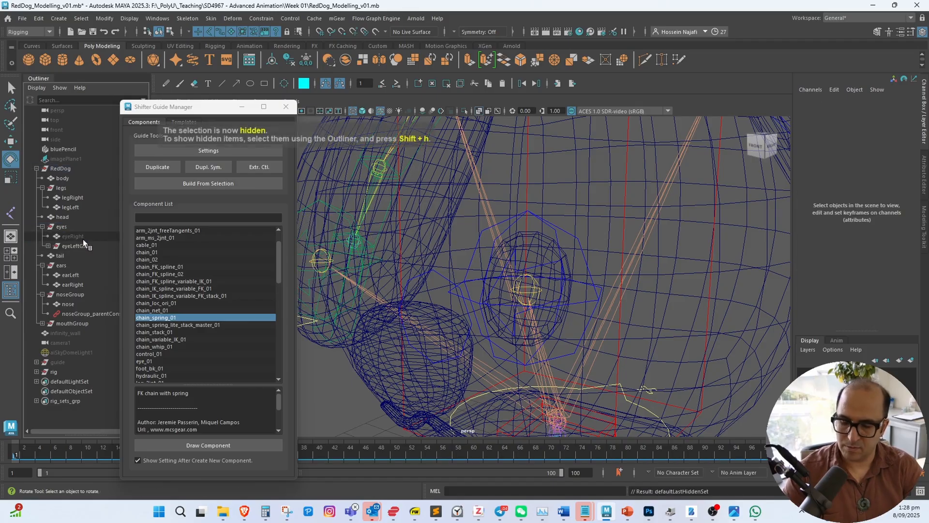
pyautogui.hotkey('ctrl', 'g')
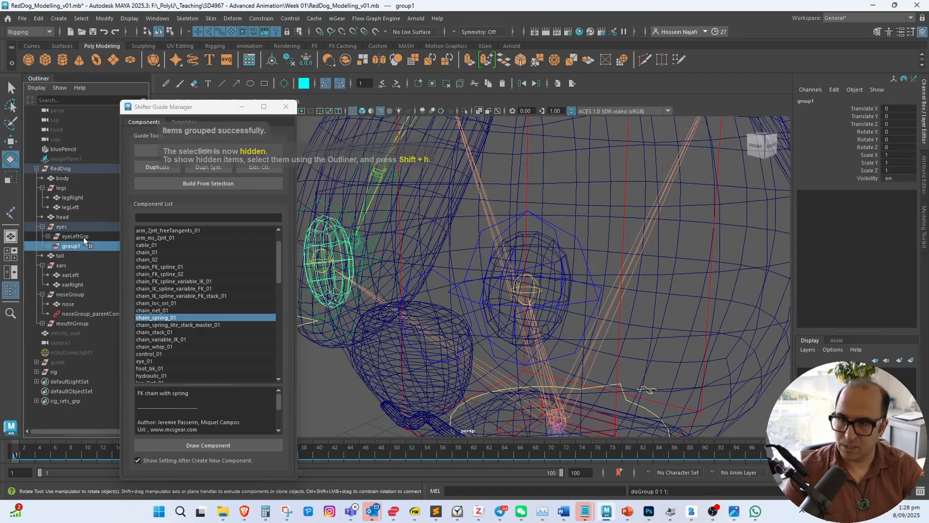
pyautogui.doubleClick(72, 246)
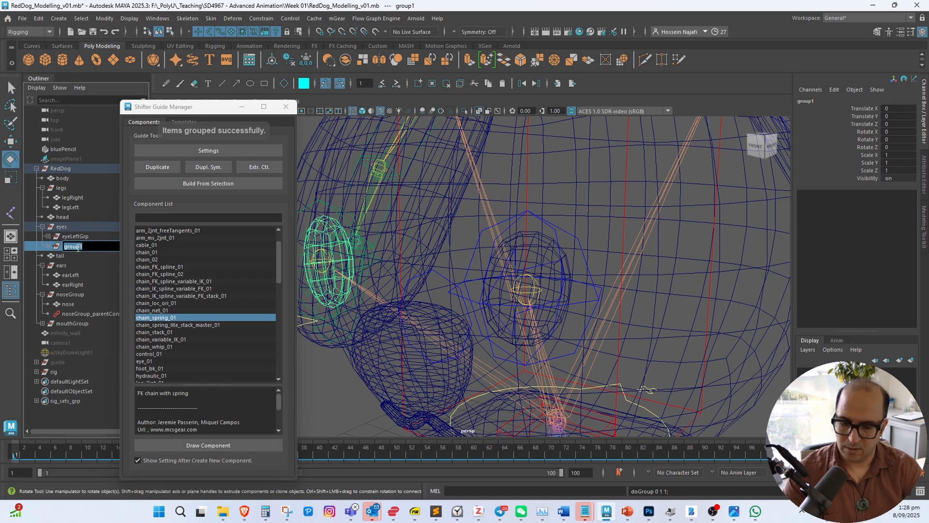
pyautogui.write('eyeRight')
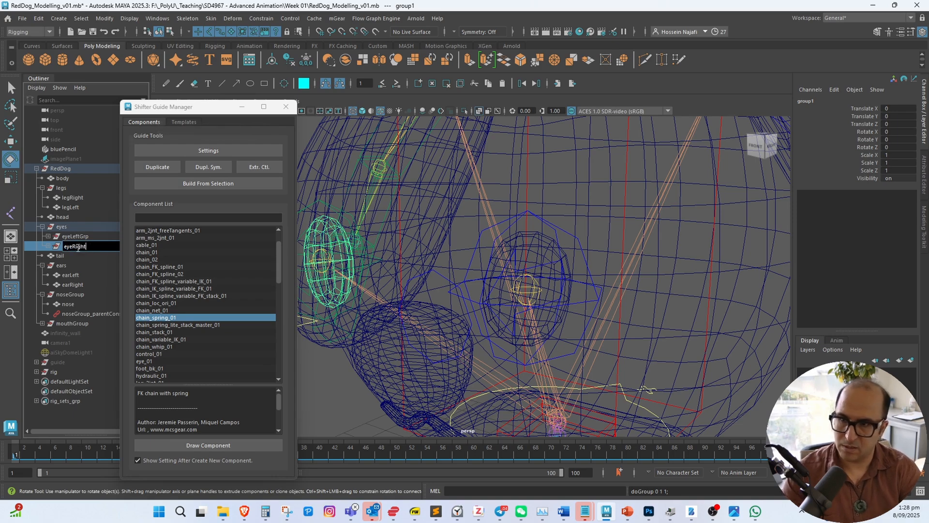
pyautogui.write('Grp')
pyautogui.press('Return')
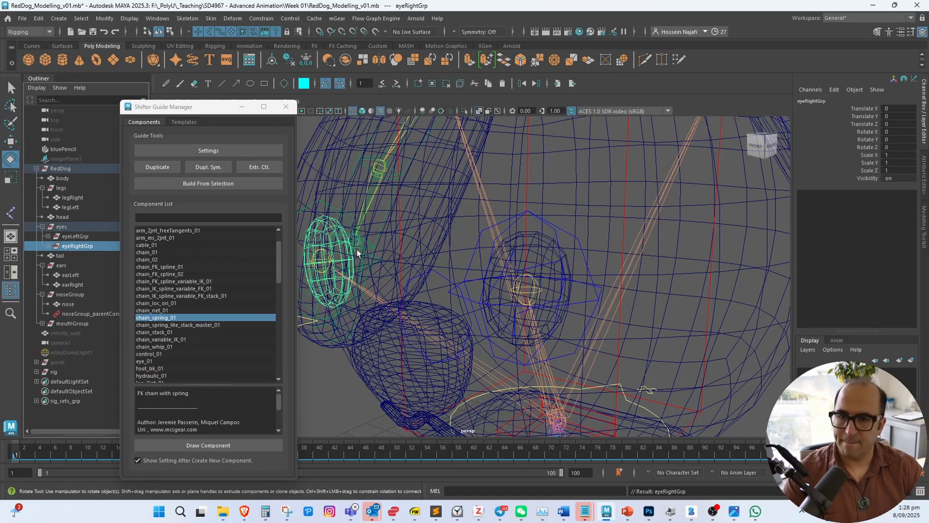
# Parent-constrain eyeLeftGrp to the left eye joint eye_L0_eye_jnt
pyautogui.click(534, 291)
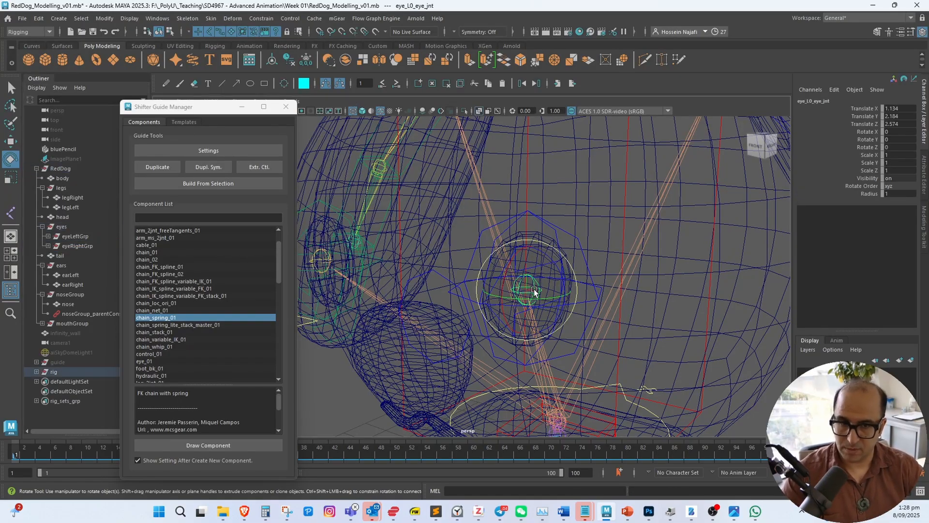
pyautogui.click(89, 237)
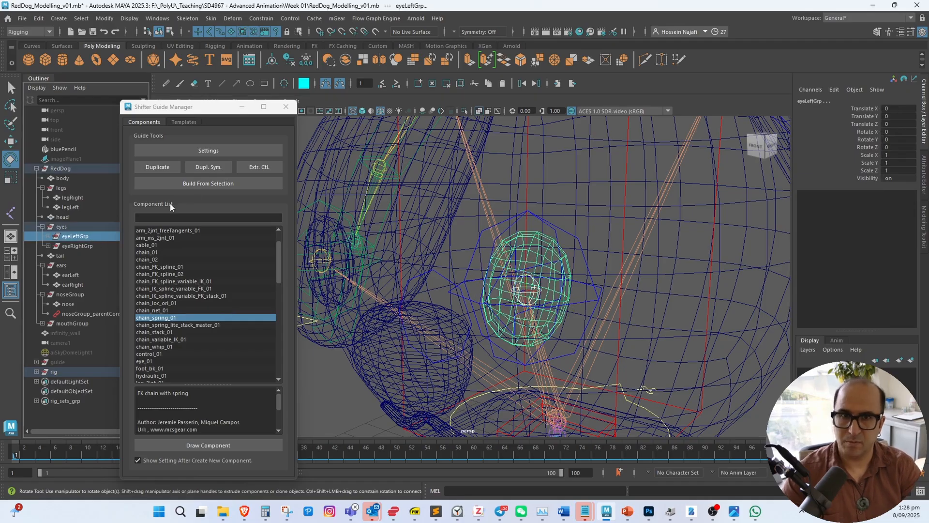
pyautogui.click(261, 18)
pyautogui.click(271, 45)
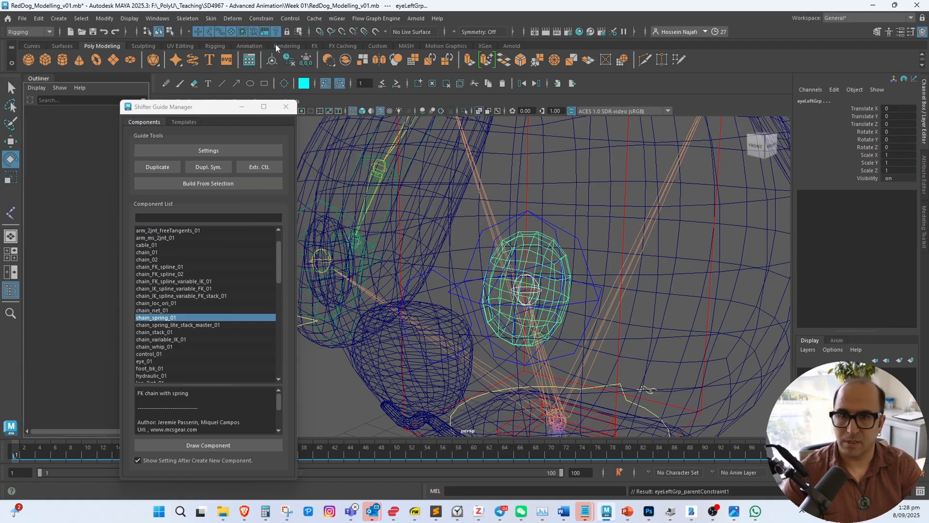
# Parent-constrain eyeRightGrp to the right eye joint eye_R0_eyeOver_jnt
pyautogui.click(321, 262)
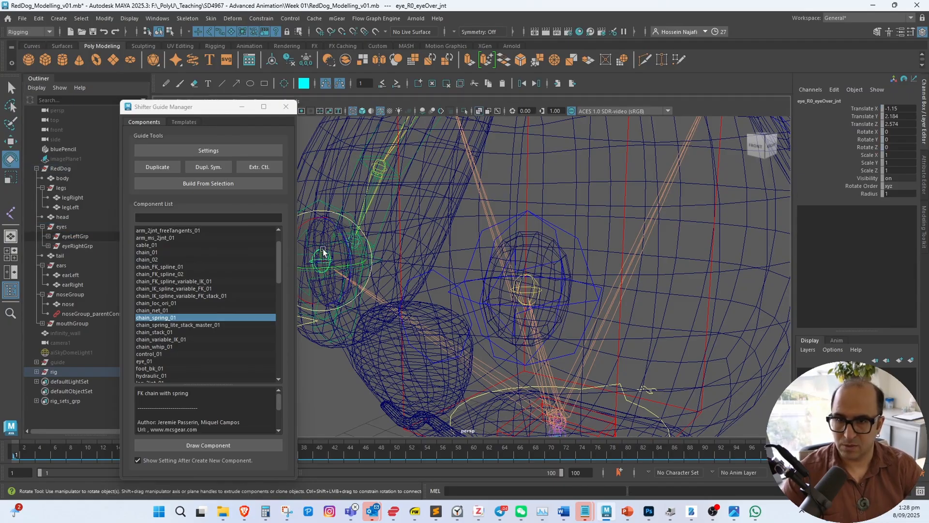
pyautogui.keyDown('ctrl'); pyautogui.click(77, 247); pyautogui.keyUp('ctrl')
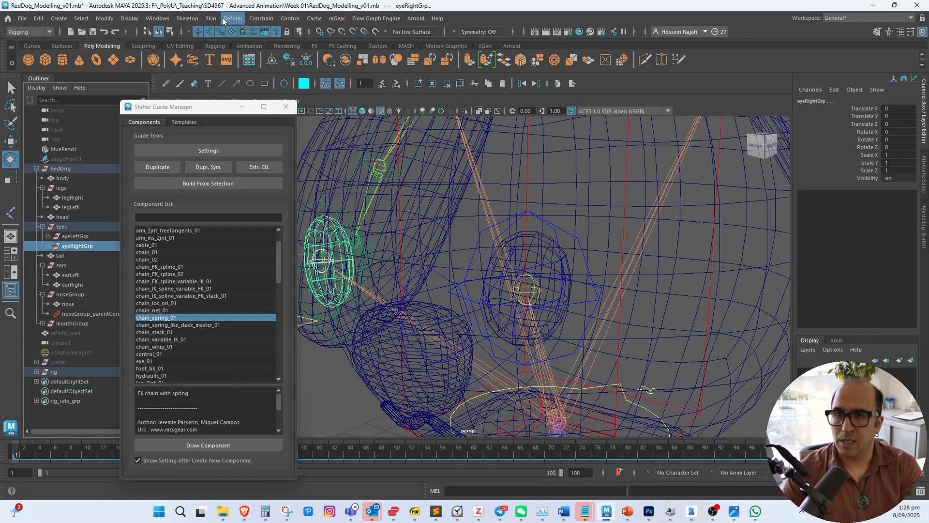
pyautogui.click(253, 19)
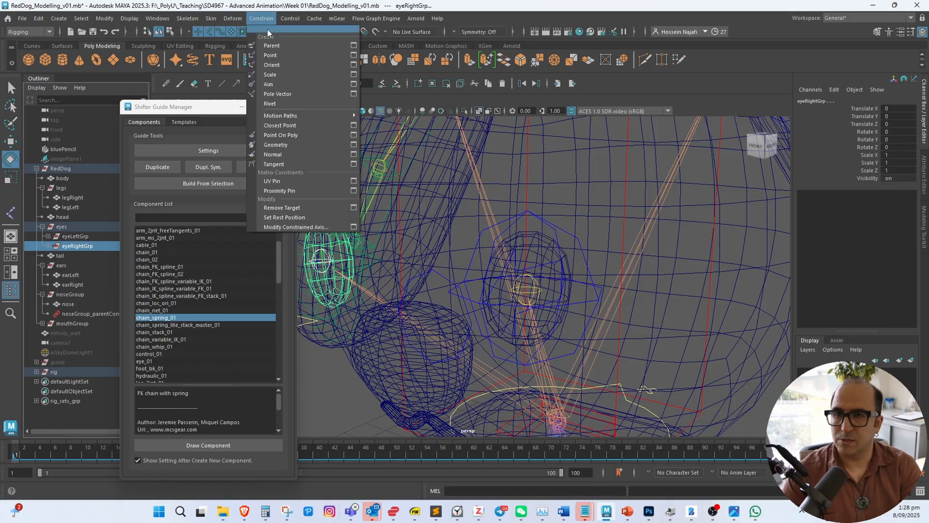
pyautogui.click(272, 46)
# Test-rotate neck_C0_head_ctl twice to check that the eyes follow the head, undoing each rotation
pyautogui.scroll(-5, 654, 330)
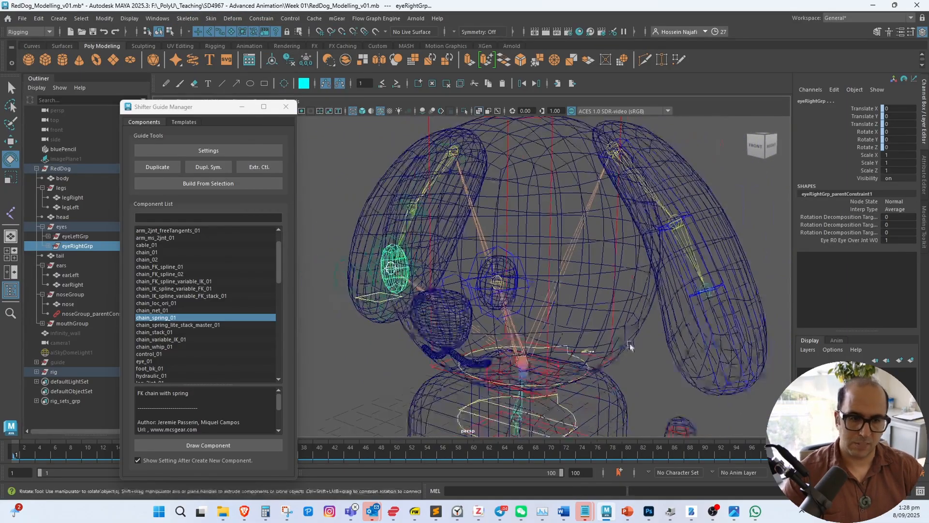
pyautogui.click(607, 362)
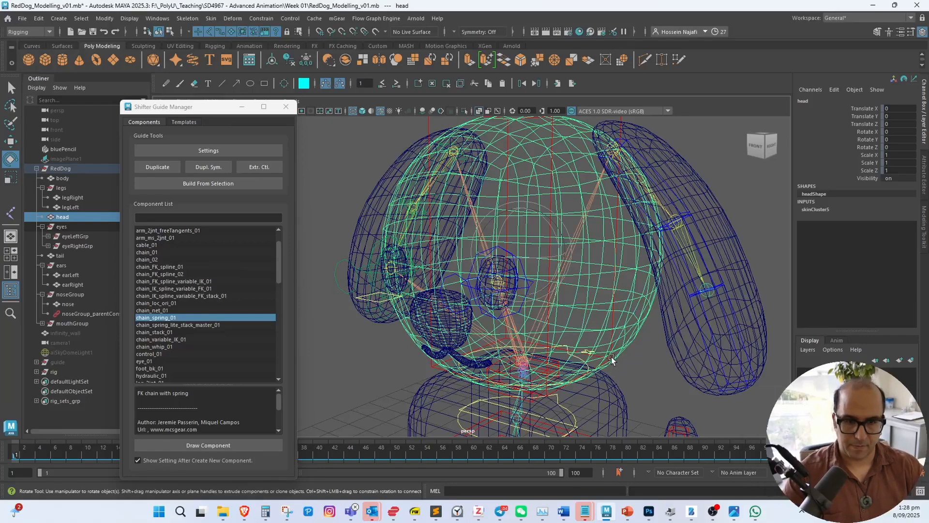
pyautogui.click(614, 323)
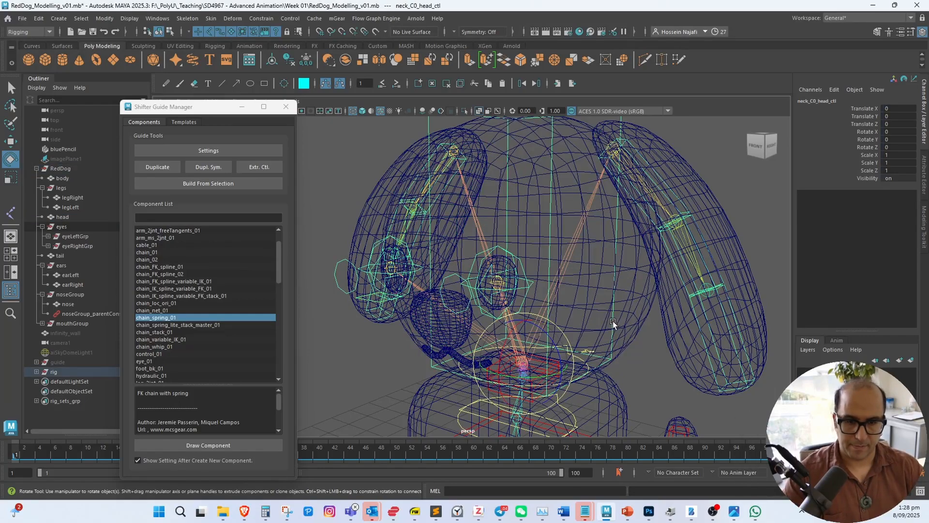
pyautogui.moveTo(556, 340); pyautogui.dragTo(551, 312)
pyautogui.hotkey('ctrl', 'z')
pyautogui.keyDown('alt'); pyautogui.moveTo(552, 313); pyautogui.dragTo(479, 292, button='right'); pyautogui.keyUp('alt')
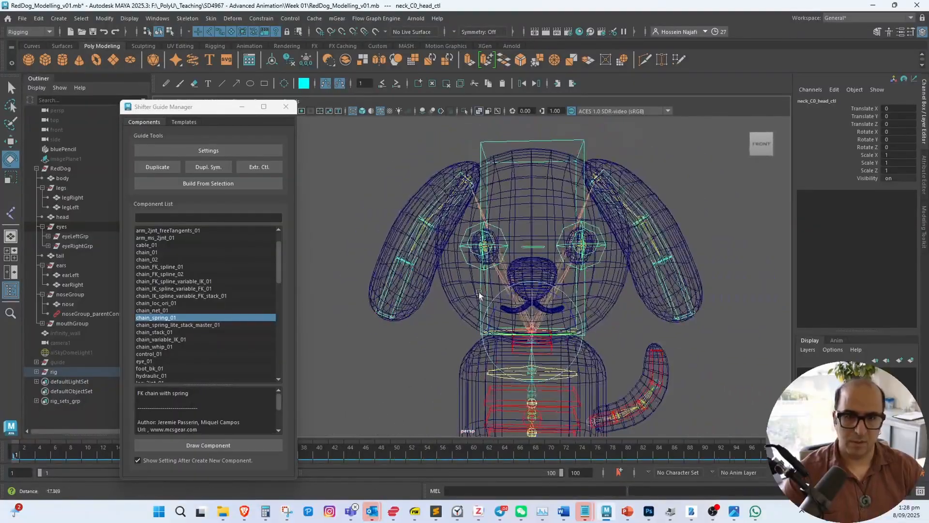
pyautogui.moveTo(557, 304); pyautogui.dragTo(592, 292)
pyautogui.hotkey('ctrl', 'z')
# Open the Bind Skin options with the left ear's root joint ear_L0_0_jnt and the earLeft mesh selected
pyautogui.scroll(2, 592, 246)
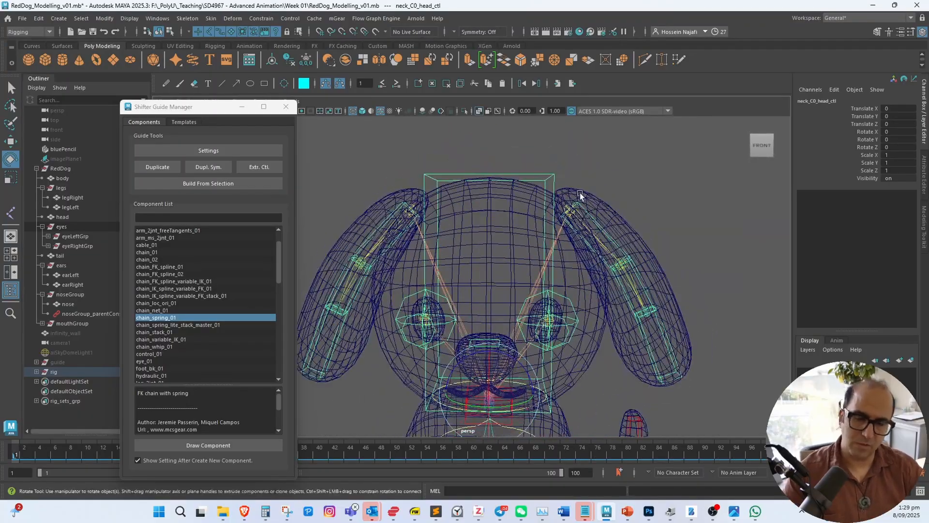
pyautogui.scroll(3, 579, 193)
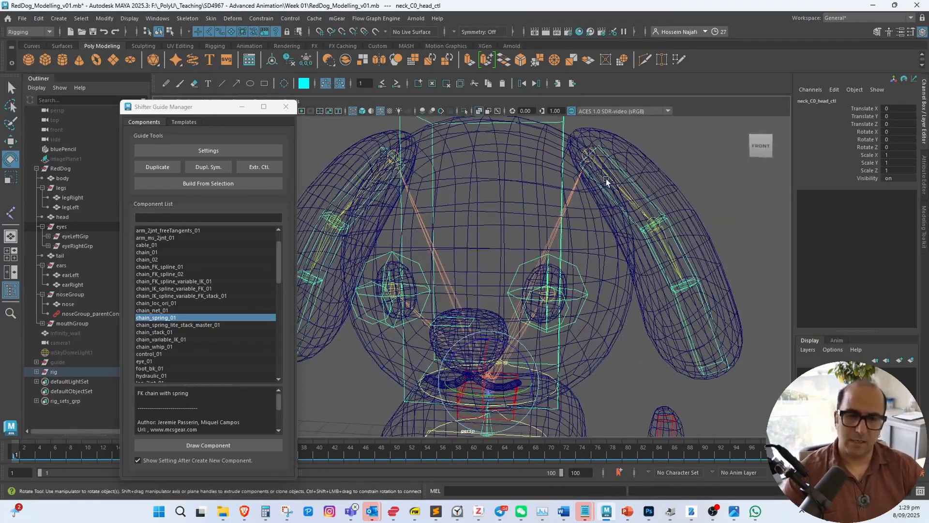
pyautogui.scroll(-4, 608, 186)
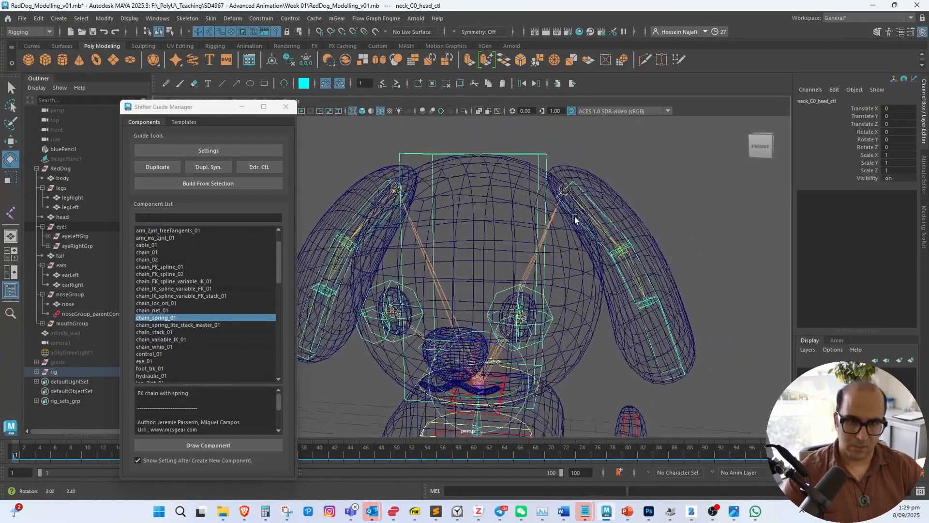
pyautogui.scroll(4, 574, 216)
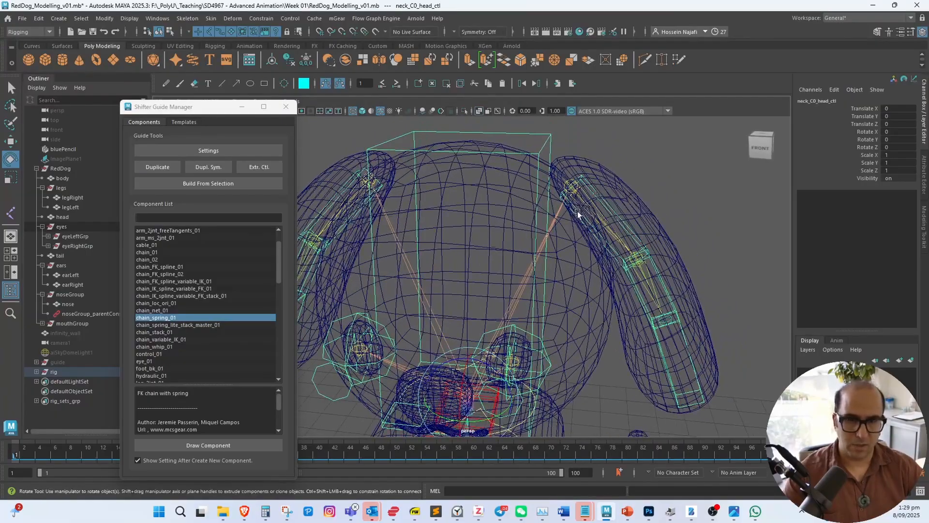
pyautogui.click(577, 192)
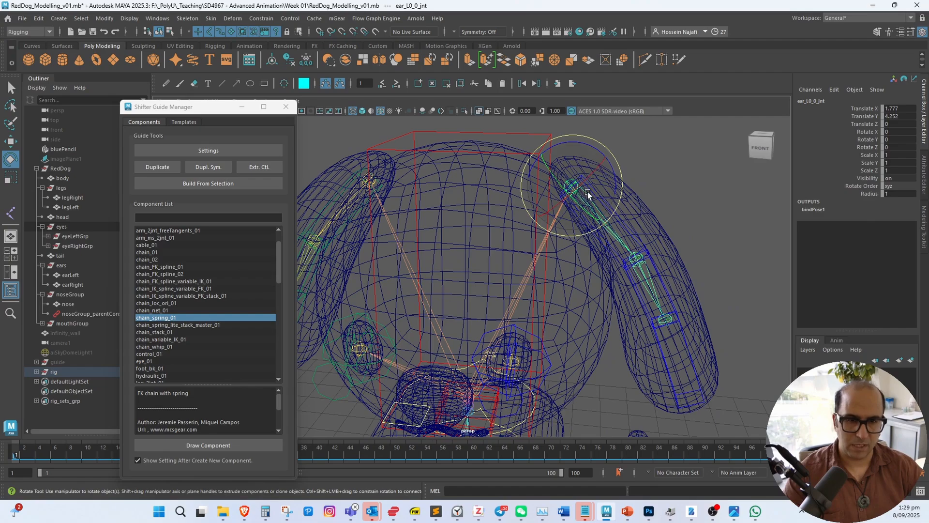
pyautogui.keyDown('alt'); pyautogui.moveTo(594, 197); pyautogui.dragTo(605, 188); pyautogui.keyUp('alt')
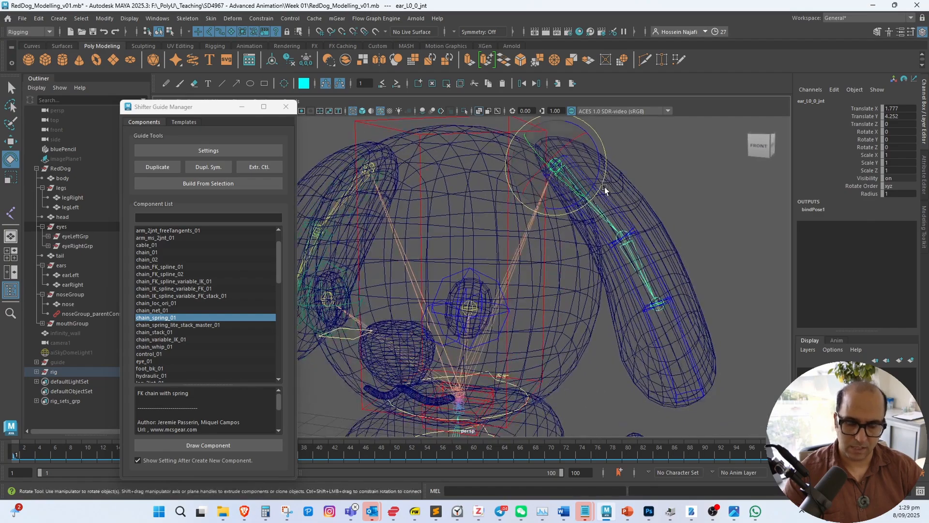
pyautogui.click(641, 198)
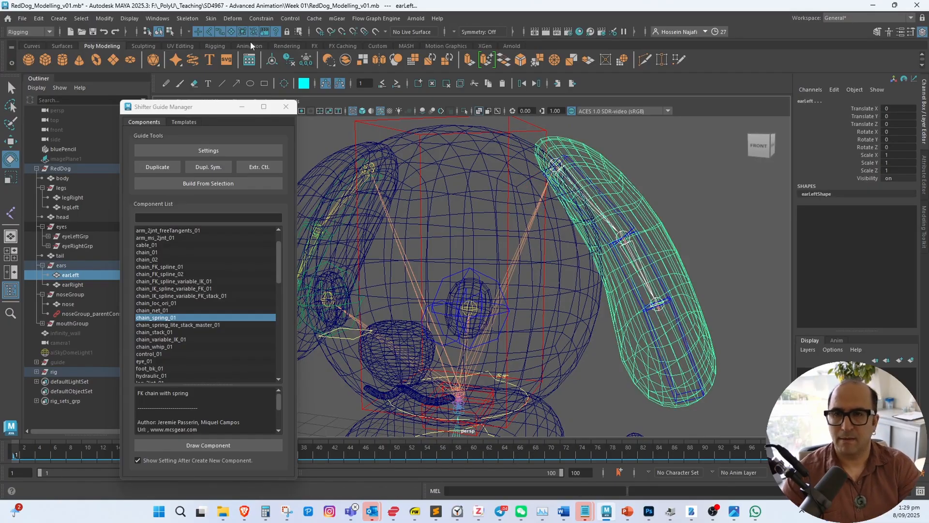
pyautogui.click(217, 18)
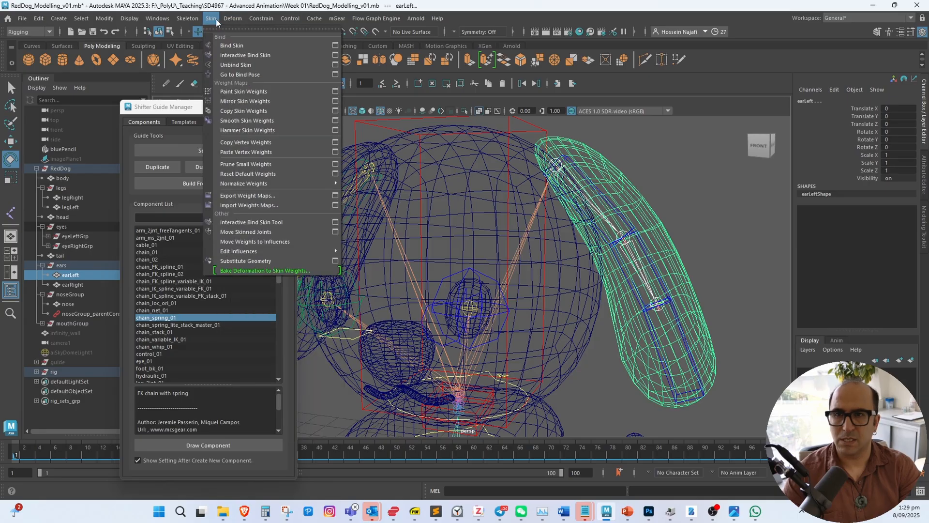
pyautogui.click(335, 46)
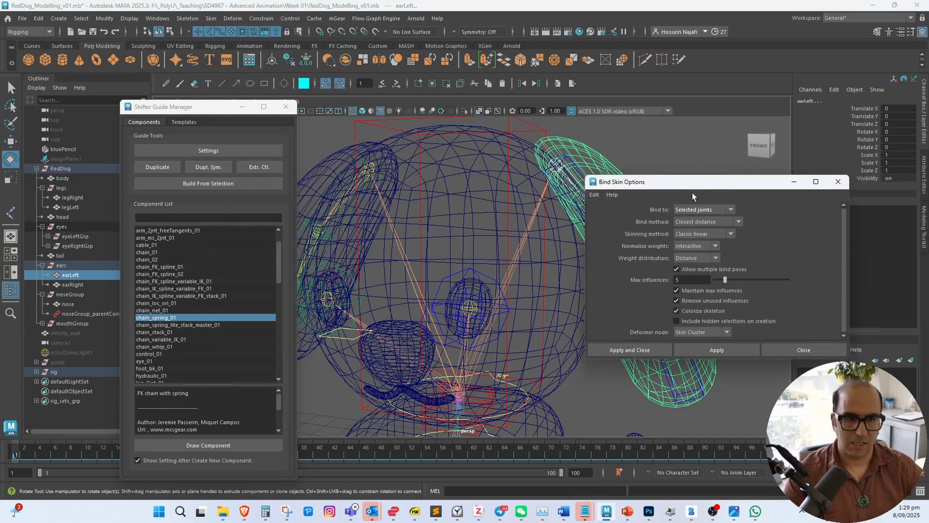
# Bind earLeft to the joint hierarchy using the Geodesic Voxel bind method and Weight blended skinning
pyautogui.moveTo(717, 185); pyautogui.dragTo(769, 145)
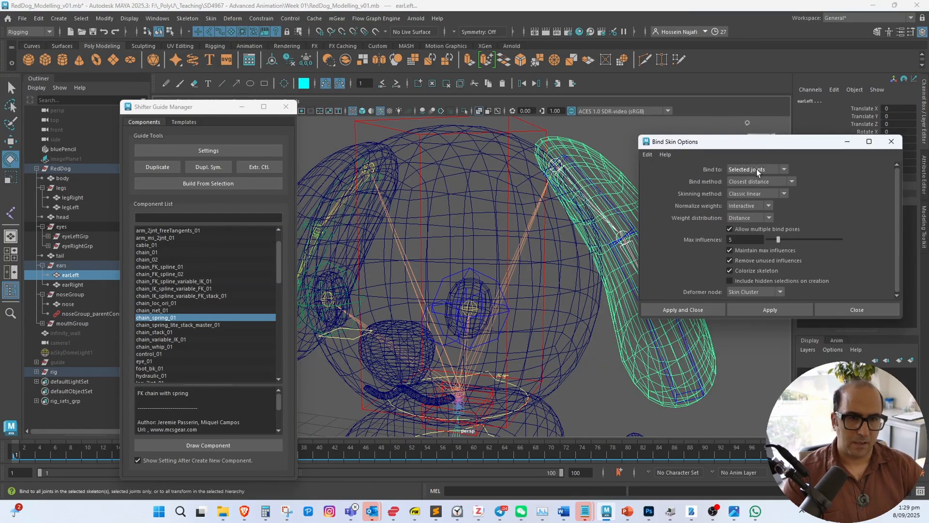
pyautogui.click(763, 170)
pyautogui.click(764, 180)
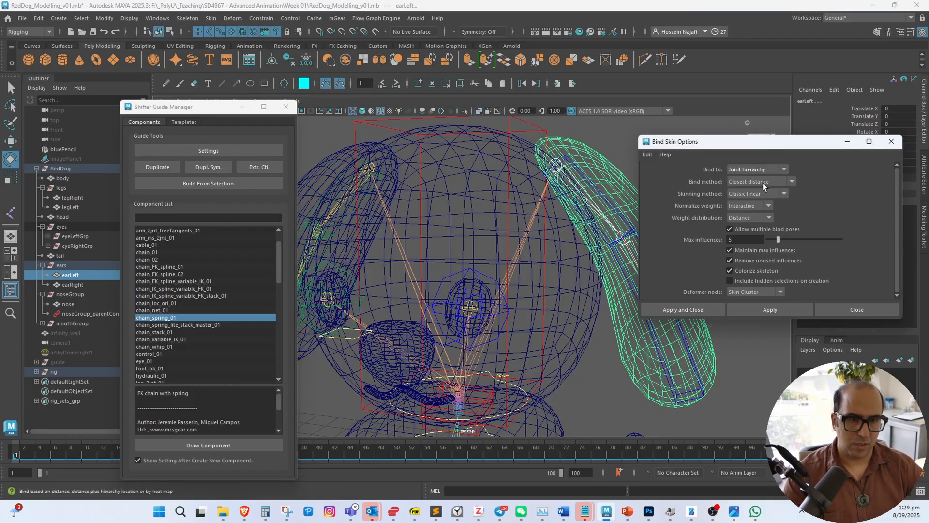
pyautogui.click(762, 183)
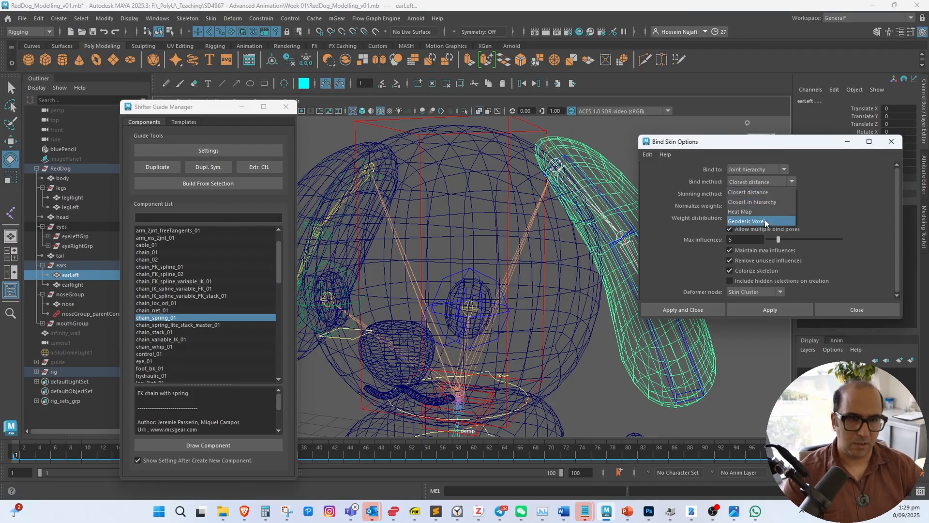
pyautogui.click(763, 221)
pyautogui.click(764, 195)
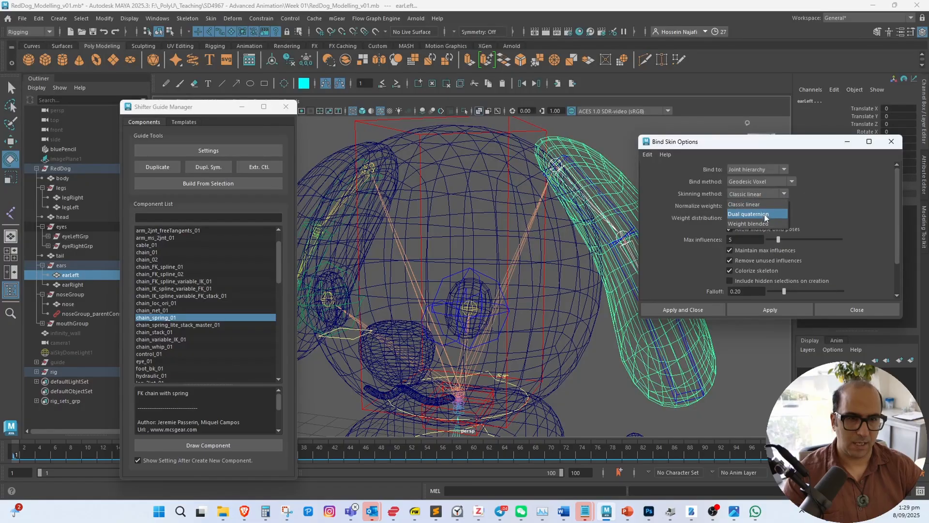
pyautogui.click(767, 225)
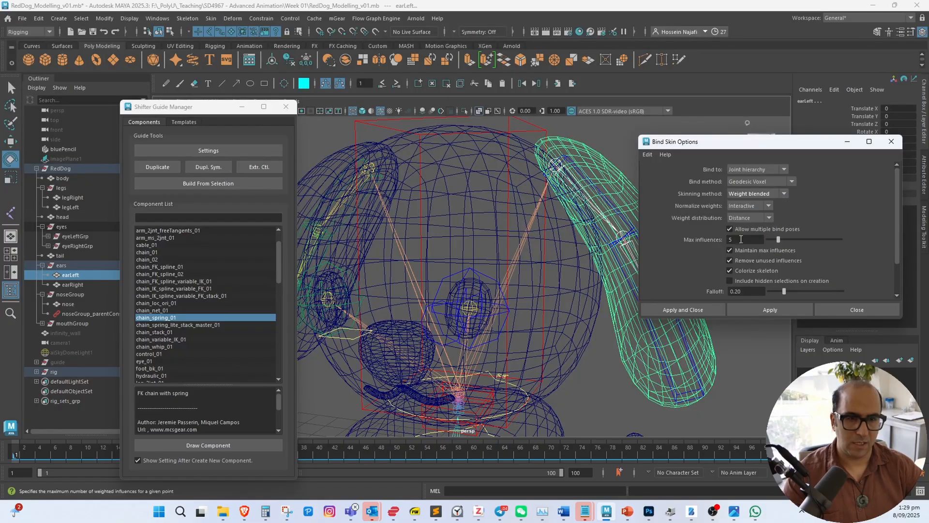
pyautogui.click(708, 310)
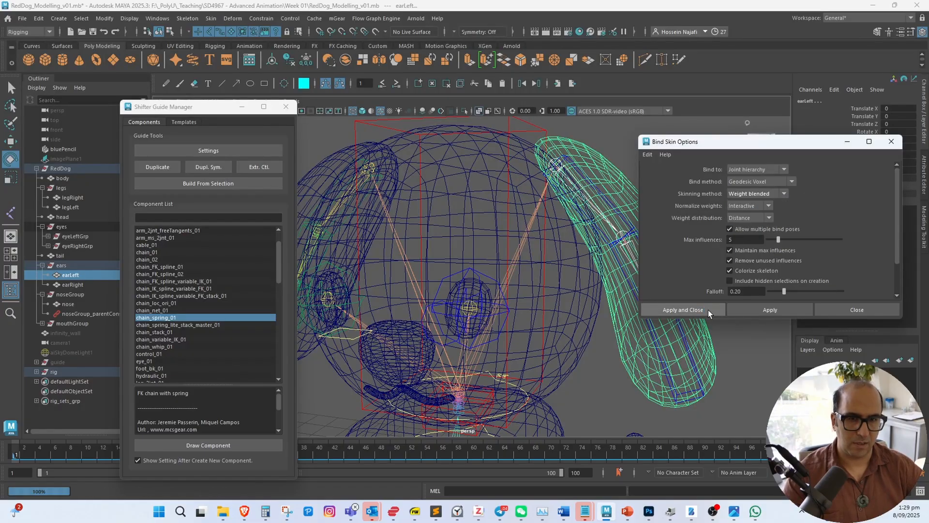
# Test-rotate neck_C0_head_ctl to check that the left ear follows the head, then undo the test
pyautogui.keyDown('alt'); pyautogui.moveTo(672, 231); pyautogui.dragTo(709, 231, button='middle'); pyautogui.keyUp('alt')
pyautogui.keyDown('alt'); pyautogui.moveTo(709, 231); pyautogui.dragTo(589, 297, button='right'); pyautogui.keyUp('alt')
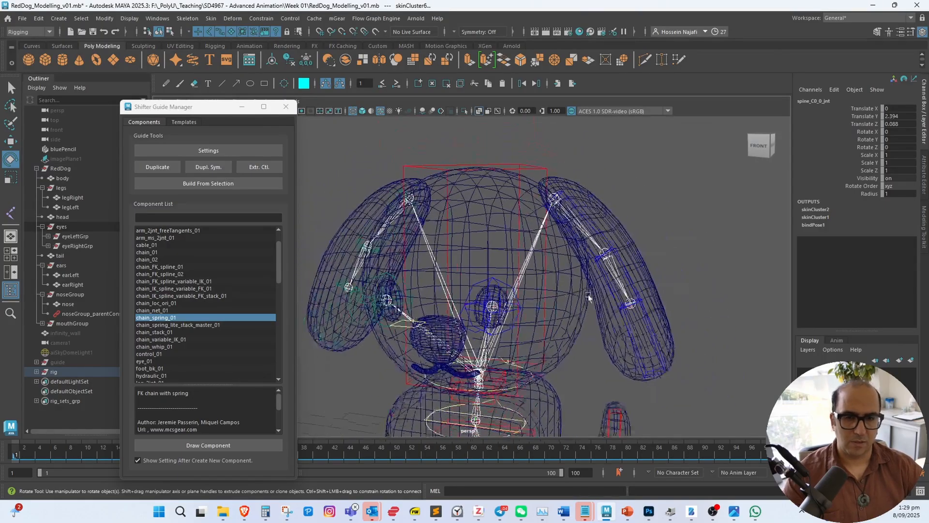
pyautogui.click(545, 337)
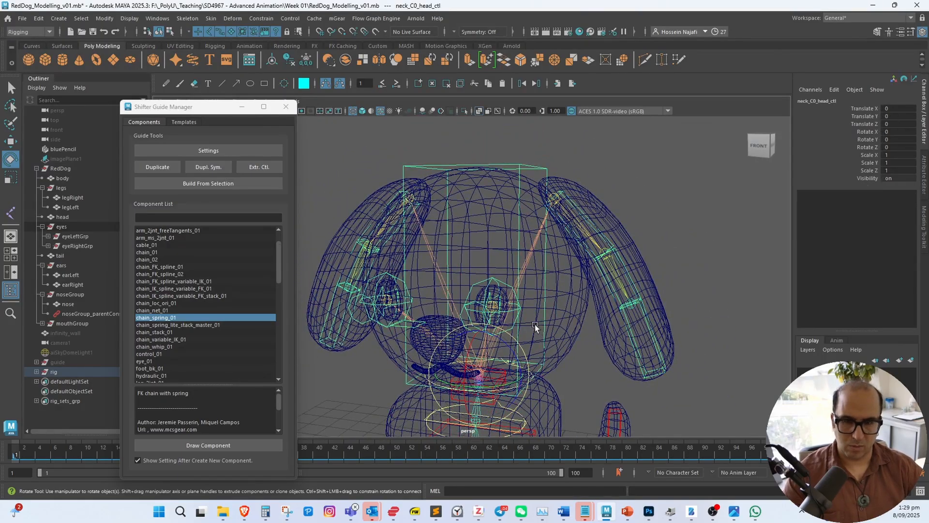
pyautogui.moveTo(508, 344); pyautogui.dragTo(546, 285)
pyautogui.hotkey('ctrl', 'z')
pyautogui.hotkey('ctrl', 'z')
pyautogui.hotkey('ctrl', 'z')
# Skin-bind the earRight mesh to ear_R0_0_jnt with Joint hierarchy, Geodesic Voxel and Weight blended
pyautogui.click(471, 202)
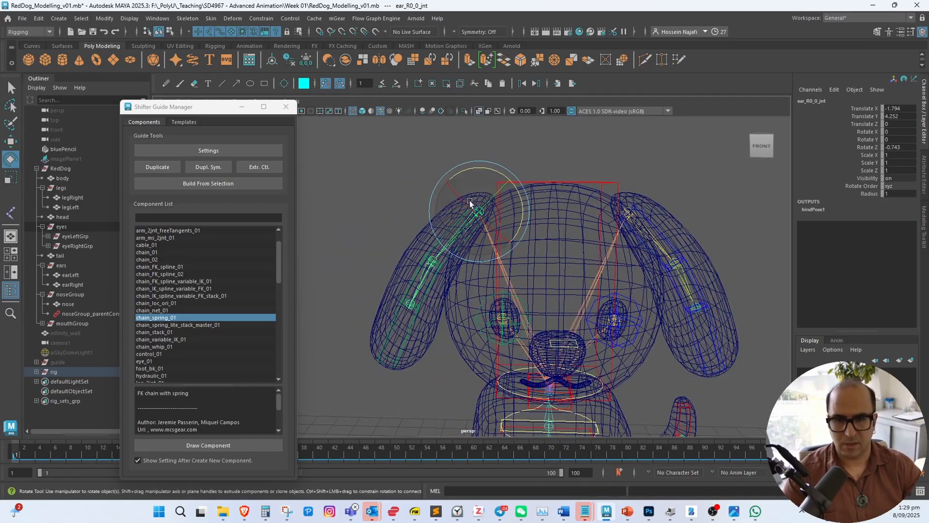
pyautogui.press('q')
pyautogui.click(430, 227)
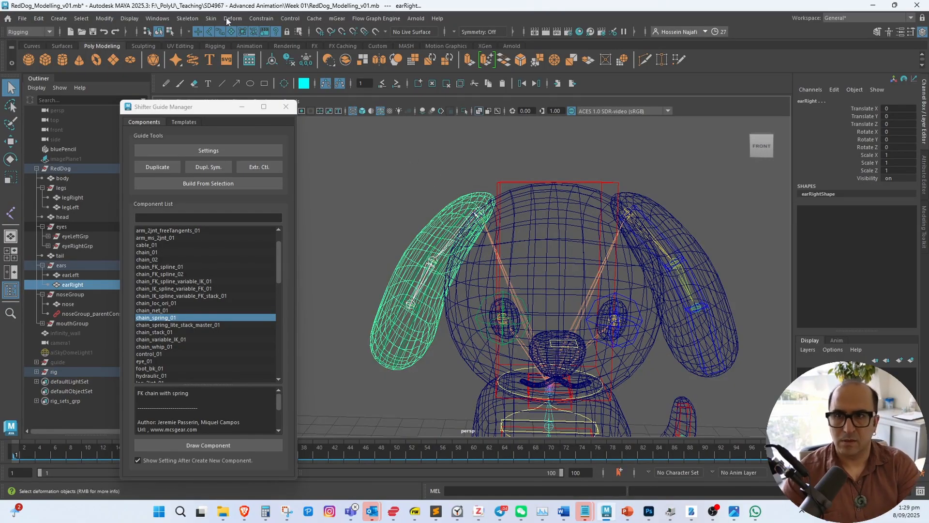
pyautogui.click(211, 19)
pyautogui.click(335, 45)
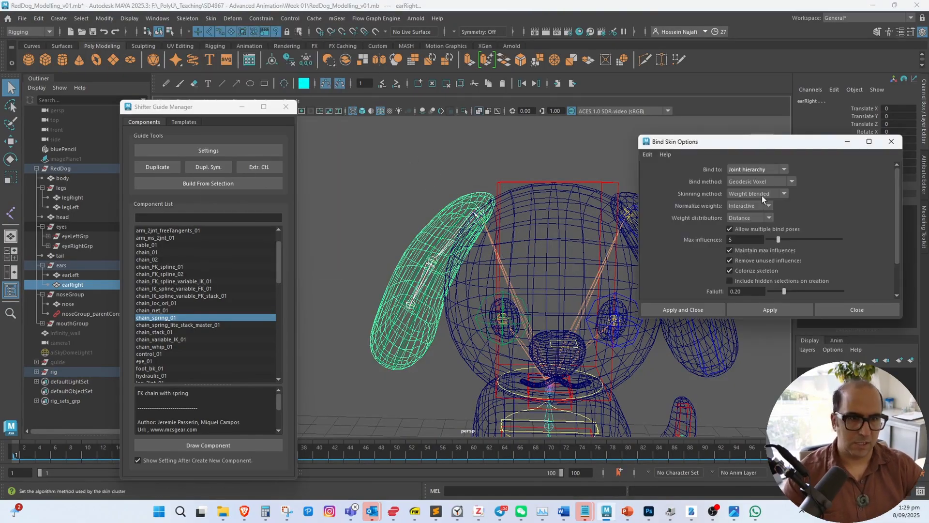
pyautogui.click(686, 309)
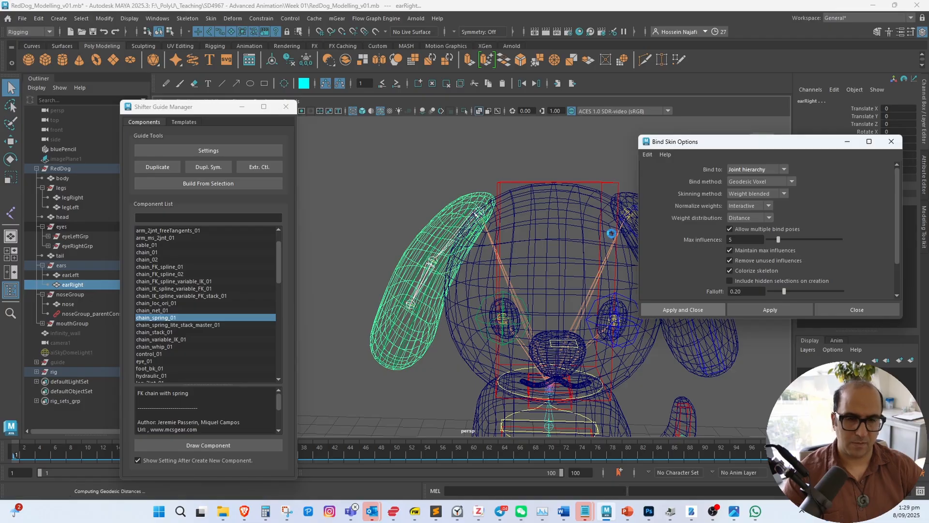
# Clear the selection and examine the whole character with its rig in shaded display
pyautogui.click(607, 161)
pyautogui.keyDown('alt'); pyautogui.moveTo(606, 227); pyautogui.dragTo(614, 182, button='middle'); pyautogui.keyUp('alt')
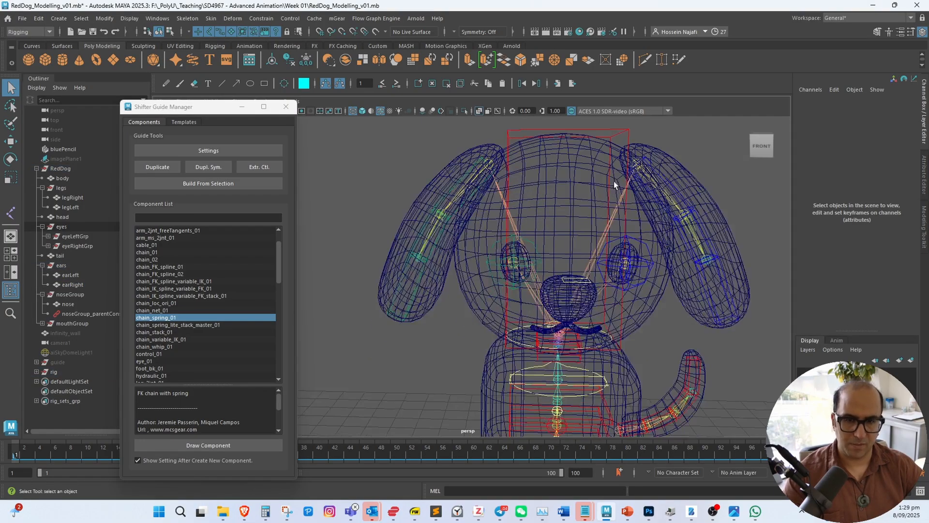
pyautogui.keyDown('alt'); pyautogui.moveTo(614, 181); pyautogui.dragTo(521, 209, button='right'); pyautogui.keyUp('alt')
pyautogui.press('5')
pyautogui.moveTo(544, 244)
pyautogui.keyDown('alt'); pyautogui.mouseDown()
pyautogui.moveTo(567, 227)
pyautogui.moveTo(518, 260)
pyautogui.moveTo(557, 278)
pyautogui.mouseUp(); pyautogui.keyUp('alt')
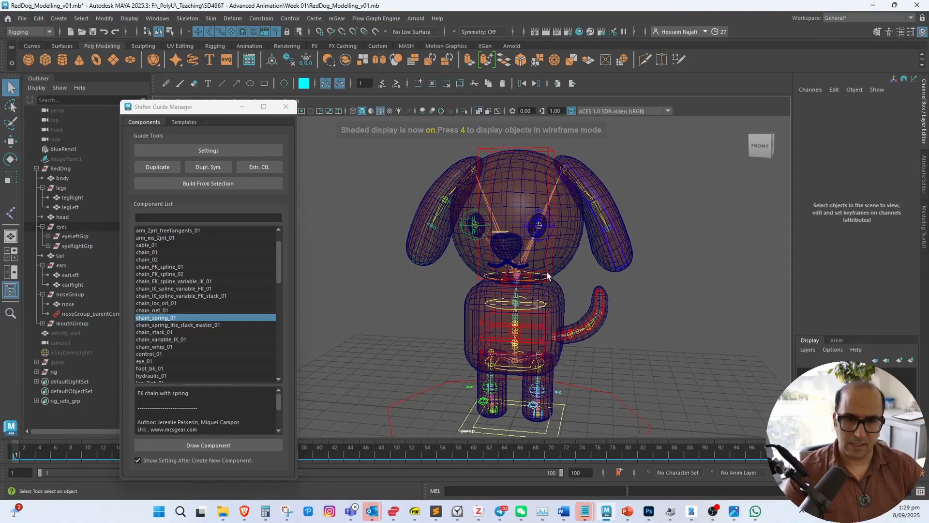
pyautogui.click(548, 272)
pyautogui.click(568, 298)
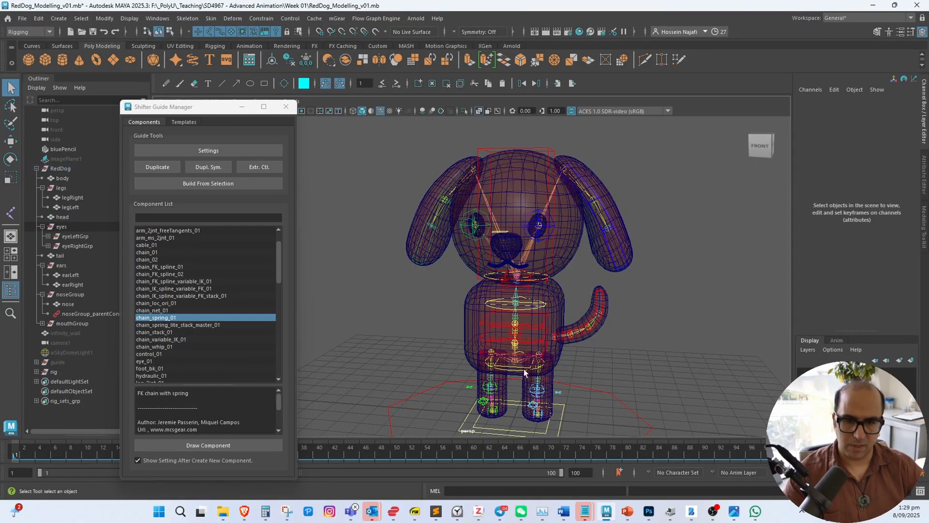
# Test-move the hip control body_C0_ctl three times in shaded display to check that the meshes follow, undoing each move
pyautogui.press('4')
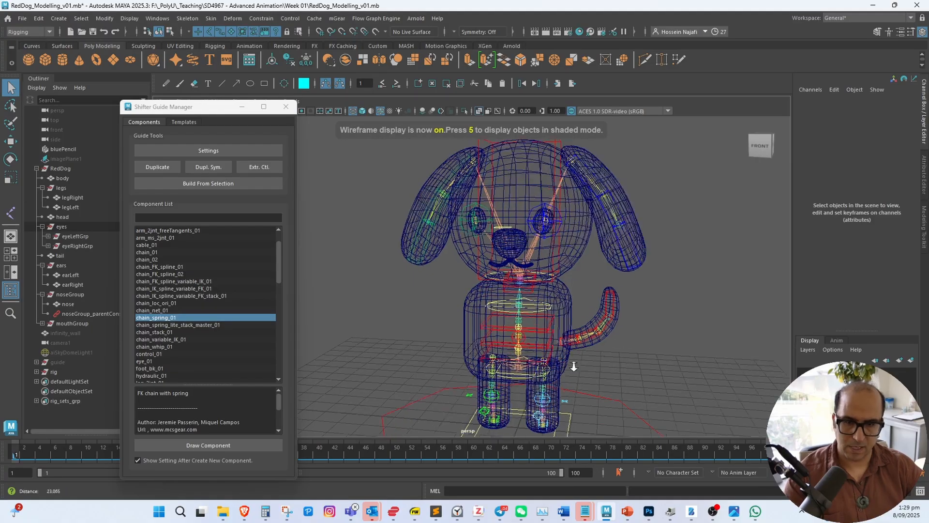
pyautogui.keyDown('alt'); pyautogui.moveTo(525, 361); pyautogui.dragTo(593, 348, button='right'); pyautogui.keyUp('alt')
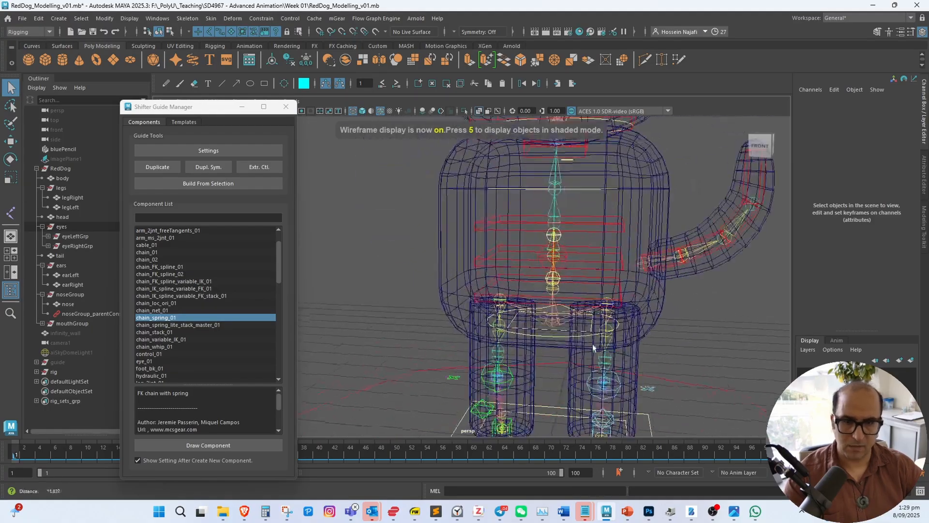
pyautogui.click(564, 333)
pyautogui.keyDown('alt'); pyautogui.moveTo(564, 333); pyautogui.dragTo(546, 344); pyautogui.keyUp('alt')
pyautogui.click(545, 344)
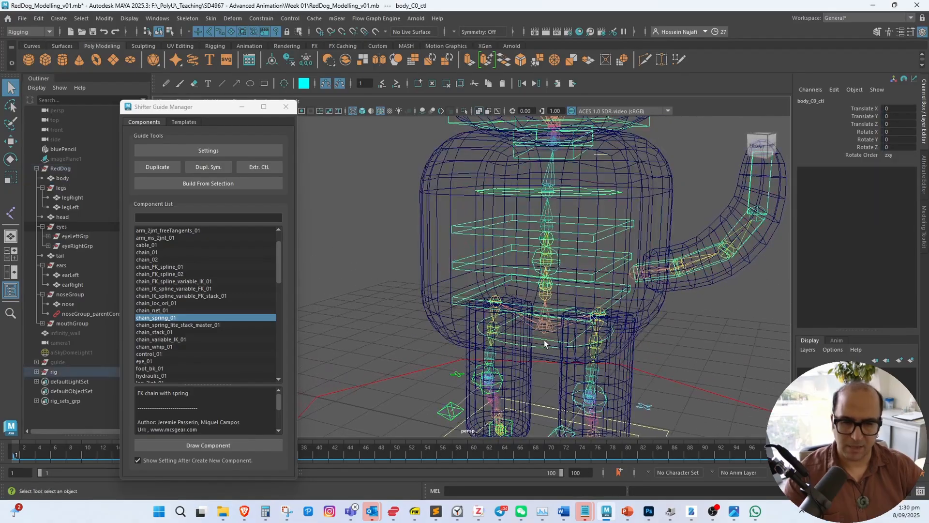
pyautogui.press('5')
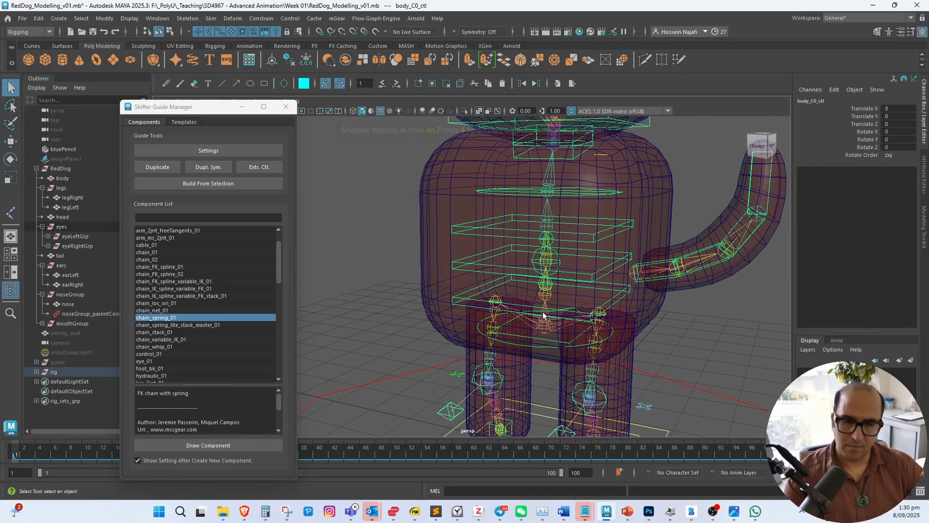
pyautogui.keyDown('alt'); pyautogui.moveTo(562, 284); pyautogui.dragTo(498, 278, button='right'); pyautogui.keyUp('alt')
pyautogui.press('w')
pyautogui.moveTo(536, 307); pyautogui.dragTo(514, 323)
pyautogui.hotkey('ctrl', 'z')
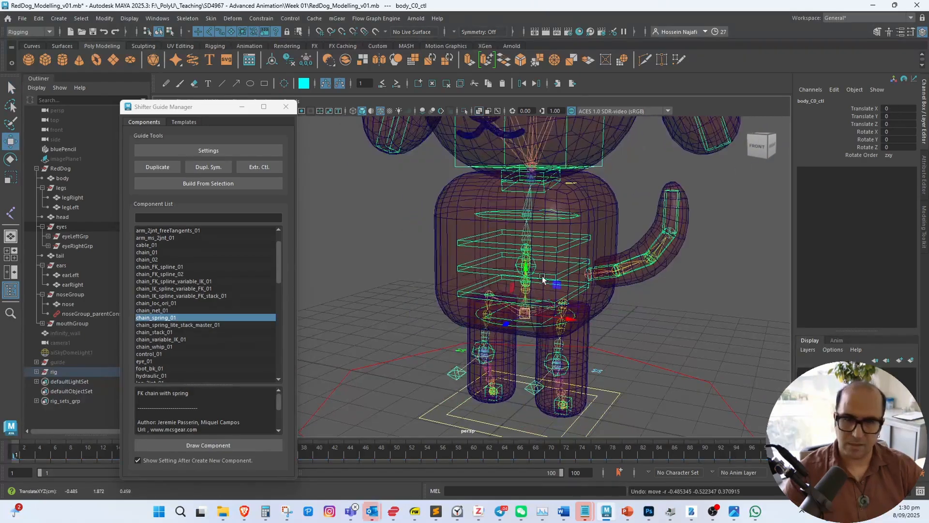
pyautogui.keyDown('alt'); pyautogui.moveTo(544, 280); pyautogui.dragTo(511, 285); pyautogui.keyUp('alt')
pyautogui.moveTo(517, 304); pyautogui.dragTo(545, 323)
pyautogui.hotkey('ctrl', 'z')
pyautogui.keyDown('alt'); pyautogui.moveTo(546, 323); pyautogui.dragTo(486, 321, button='right'); pyautogui.keyUp('alt')
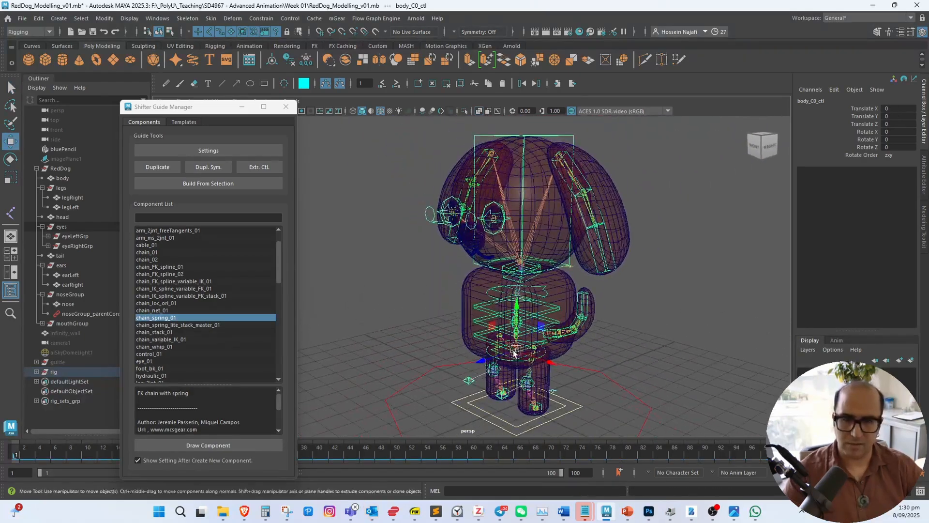
pyautogui.moveTo(488, 323); pyautogui.dragTo(515, 368)
pyautogui.hotkey('ctrl', 'z')
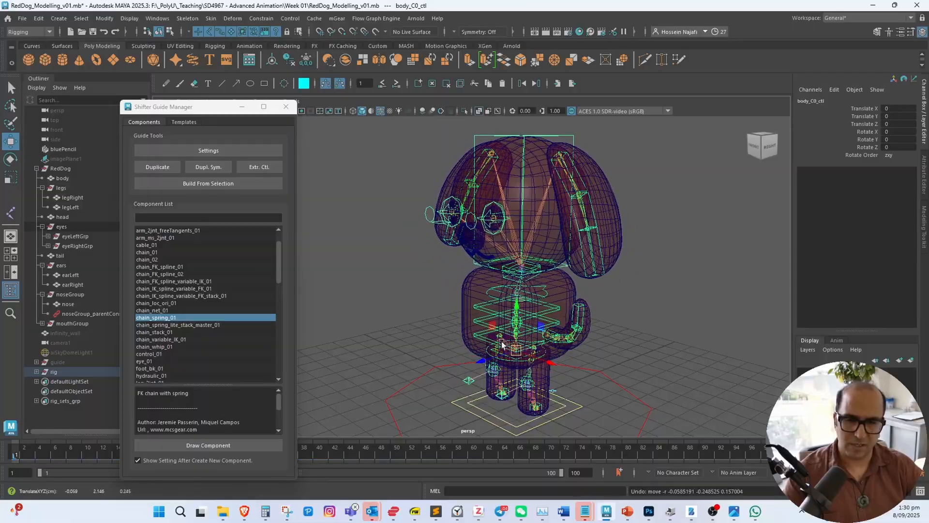
# Return to wireframe display, clear the selection and select the base spine joint spine_C0_0_jnt
pyautogui.keyDown('alt'); pyautogui.moveTo(501, 345); pyautogui.dragTo(538, 303); pyautogui.keyUp('alt')
pyautogui.scroll(3, 538, 300)
pyautogui.scroll(5, 539, 299)
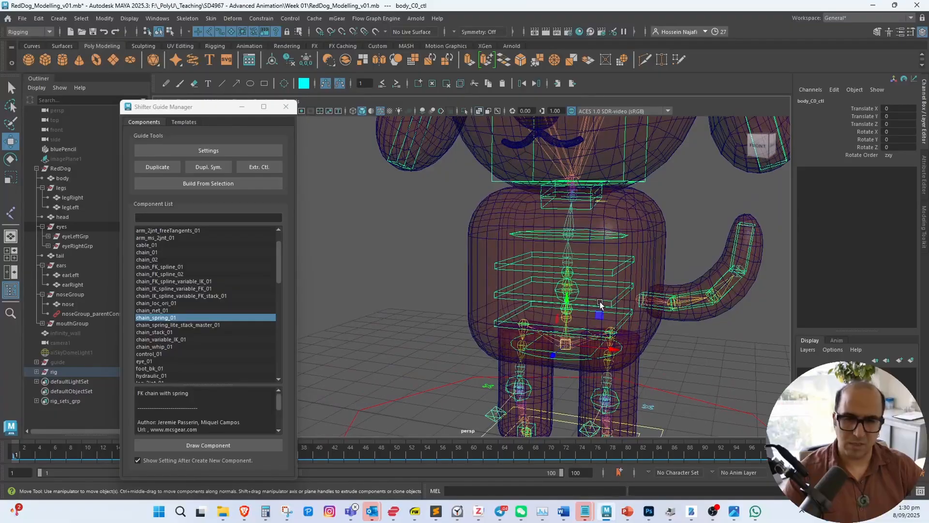
pyautogui.click(605, 304)
pyautogui.click(692, 221)
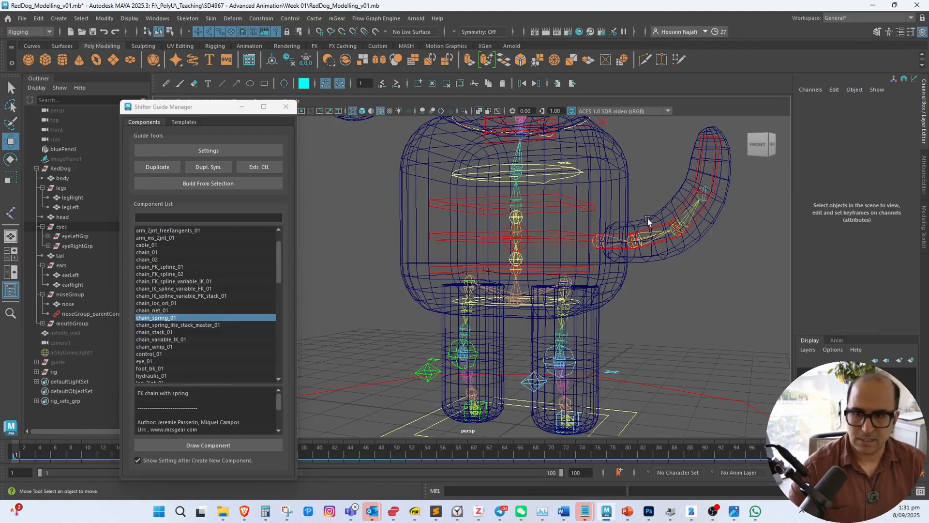
pyautogui.click(517, 291)
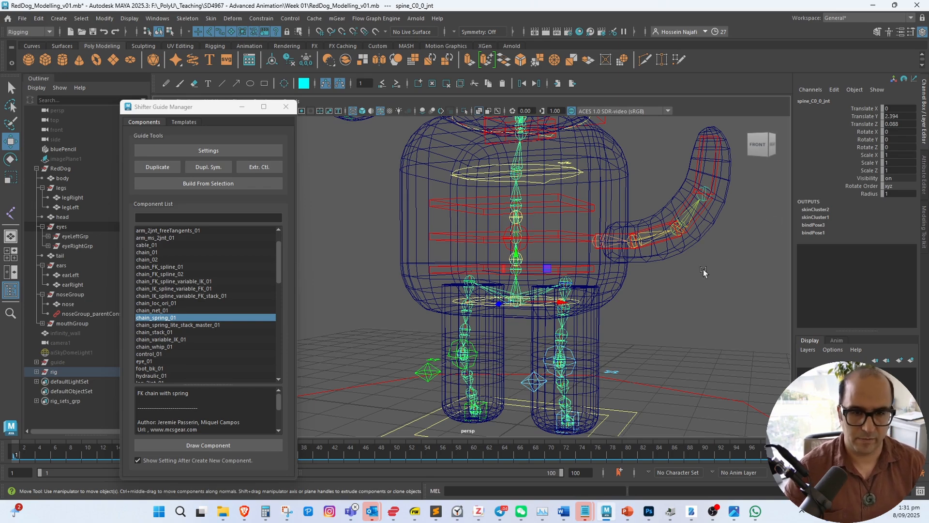
pyautogui.keyDown('alt'); pyautogui.moveTo(703, 271); pyautogui.dragTo(708, 295, button='middle'); pyautogui.keyUp('alt')
pyautogui.keyDown('alt'); pyautogui.moveTo(708, 296); pyautogui.dragTo(608, 271, button='right'); pyautogui.keyUp('alt')
pyautogui.keyDown('alt'); pyautogui.moveTo(565, 237); pyautogui.dragTo(574, 286, button='middle'); pyautogui.keyUp('alt')
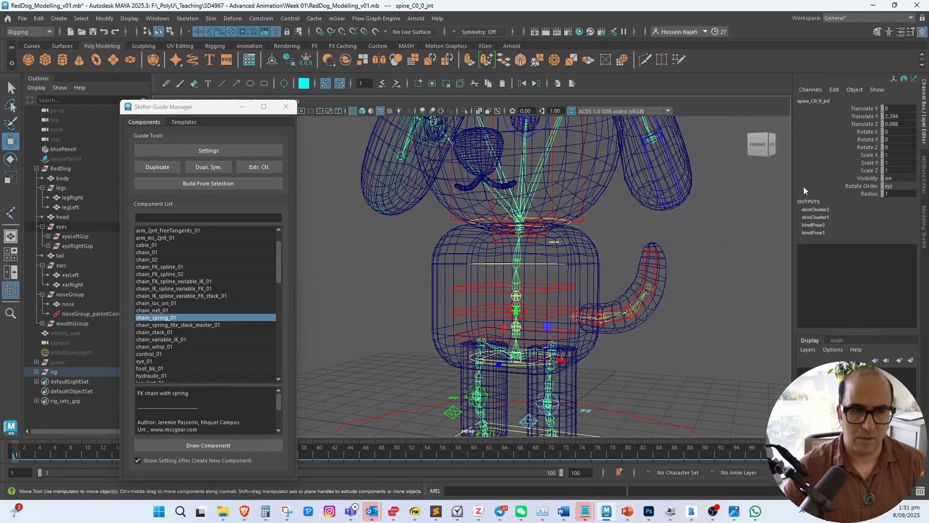
# Hide the spine joint chain starting at spine_C0_0_jnt
pyautogui.click(862, 179)
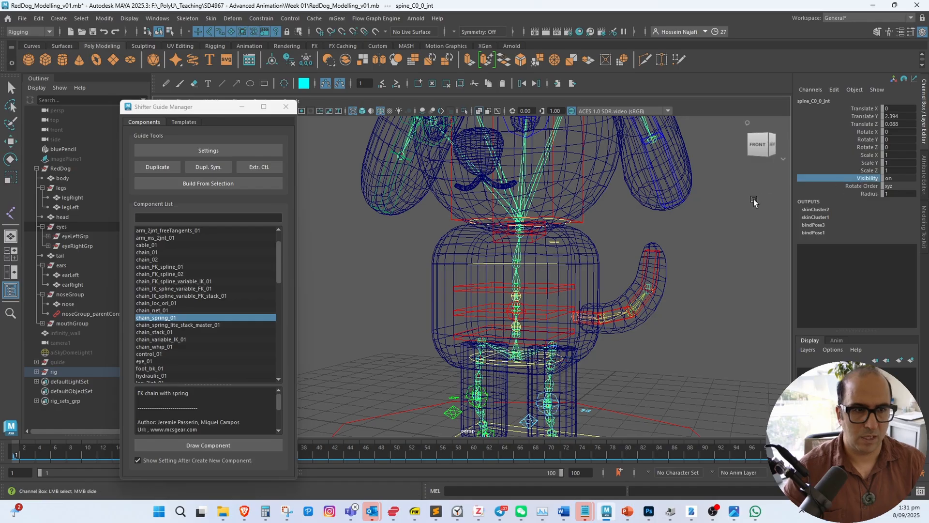
pyautogui.keyDown('alt'); pyautogui.moveTo(701, 237); pyautogui.dragTo(683, 235, button='middle'); pyautogui.keyUp('alt')
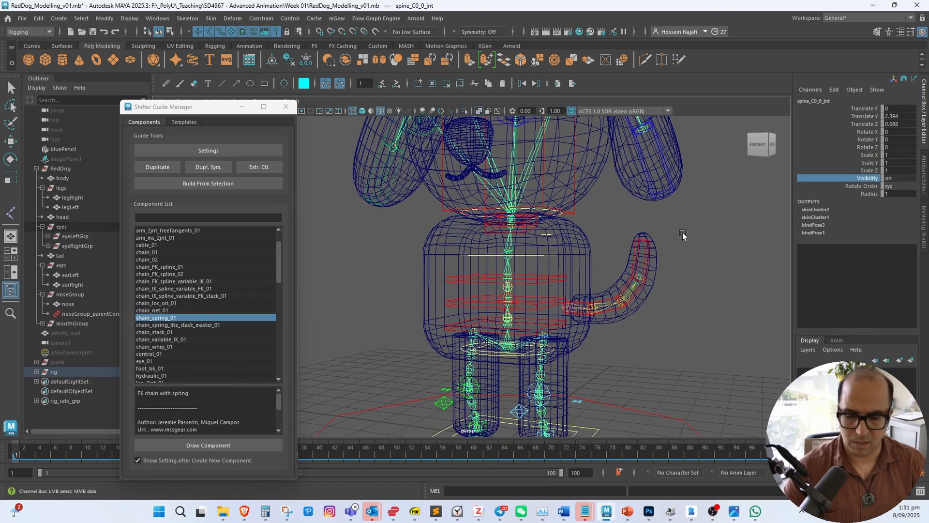
pyautogui.hotkey('ctrl', 'h')
pyautogui.press('w')
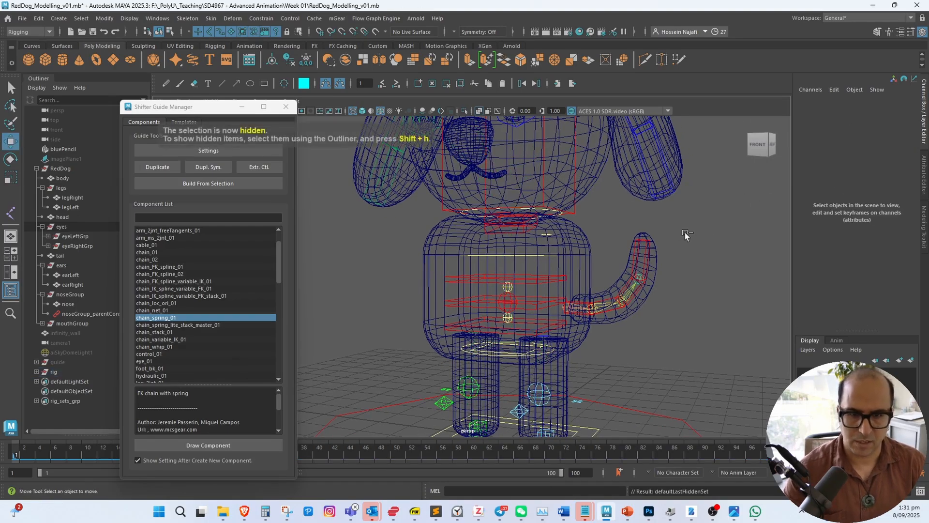
# Select the base tail joint tail_C0_0_jnt and hide the tail joint chain
pyautogui.keyDown('alt'); pyautogui.moveTo(681, 241); pyautogui.dragTo(702, 202, button='middle'); pyautogui.keyUp('alt')
pyautogui.keyDown('alt'); pyautogui.moveTo(697, 215); pyautogui.dragTo(726, 265, button='right'); pyautogui.keyUp('alt')
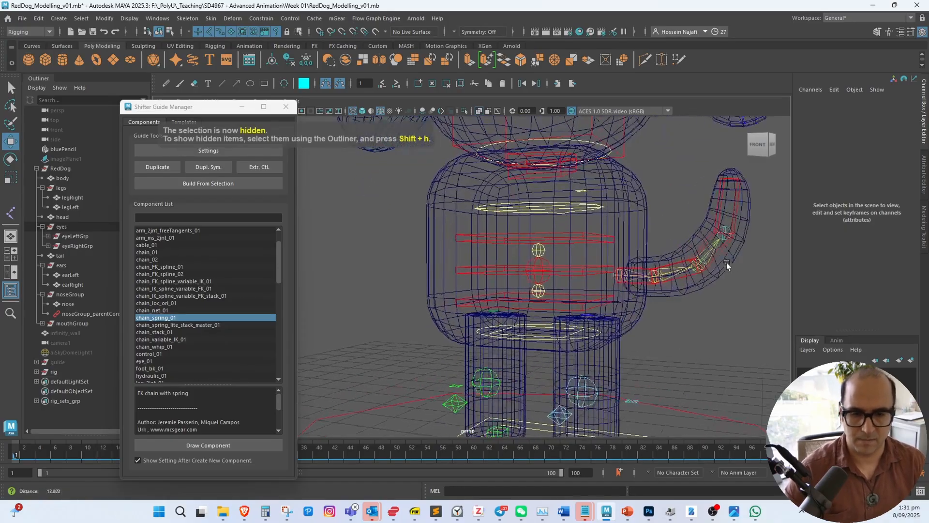
pyautogui.keyDown('alt'); pyautogui.moveTo(726, 265); pyautogui.dragTo(726, 205, button='middle'); pyautogui.keyUp('alt')
pyautogui.keyDown('alt'); pyautogui.moveTo(727, 217); pyautogui.dragTo(681, 227); pyautogui.keyUp('alt')
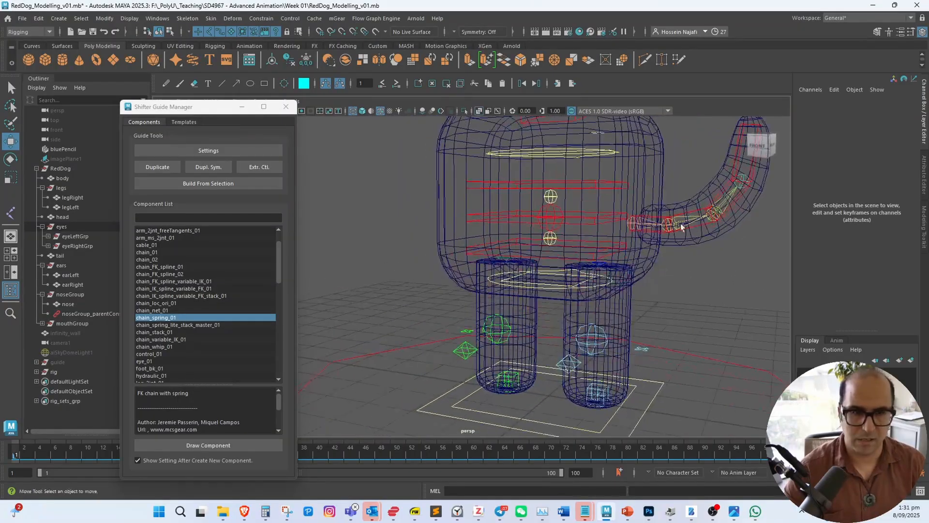
pyautogui.click(648, 227)
pyautogui.keyDown('alt'); pyautogui.moveTo(651, 226); pyautogui.dragTo(612, 314, button='middle'); pyautogui.keyUp('alt')
pyautogui.hotkey('ctrl', 'h')
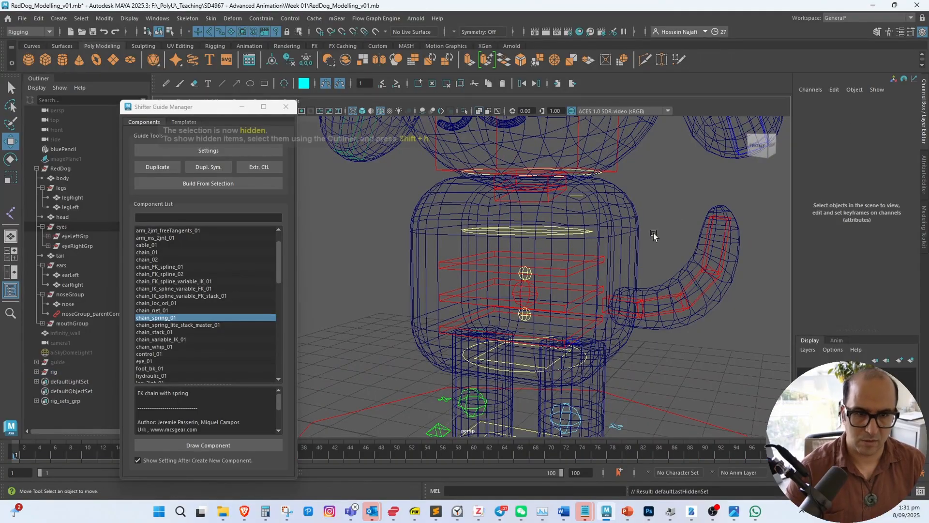
# Undo hiding the tail joint chain and hide tail_C0_0_jnt again
pyautogui.scroll(8, 666, 237)
pyautogui.scroll(-3, 562, 274)
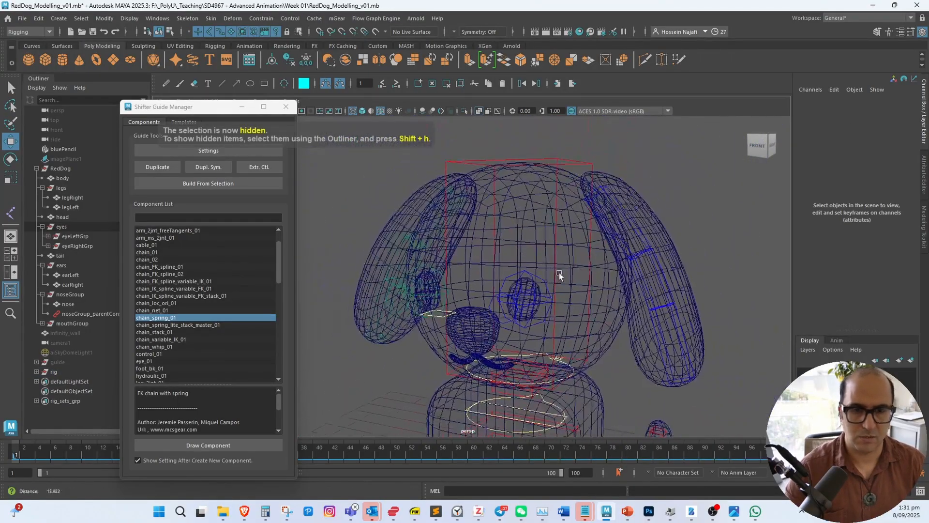
pyautogui.keyDown('alt'); pyautogui.moveTo(587, 290); pyautogui.dragTo(648, 184, button='middle'); pyautogui.keyUp('alt')
pyautogui.keyDown('alt'); pyautogui.moveTo(639, 262); pyautogui.dragTo(638, 245, button='middle'); pyautogui.keyUp('alt')
pyautogui.hotkey('ctrl', 'z')
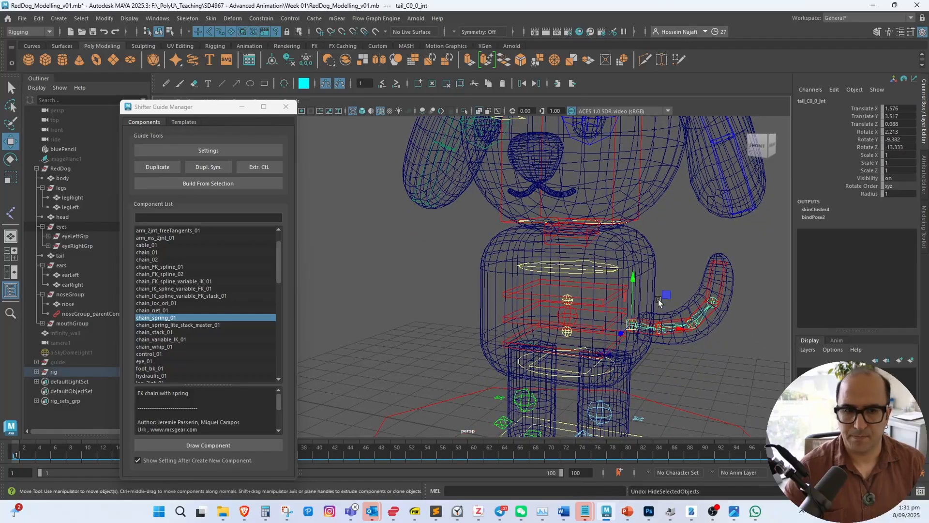
pyautogui.click(36, 372)
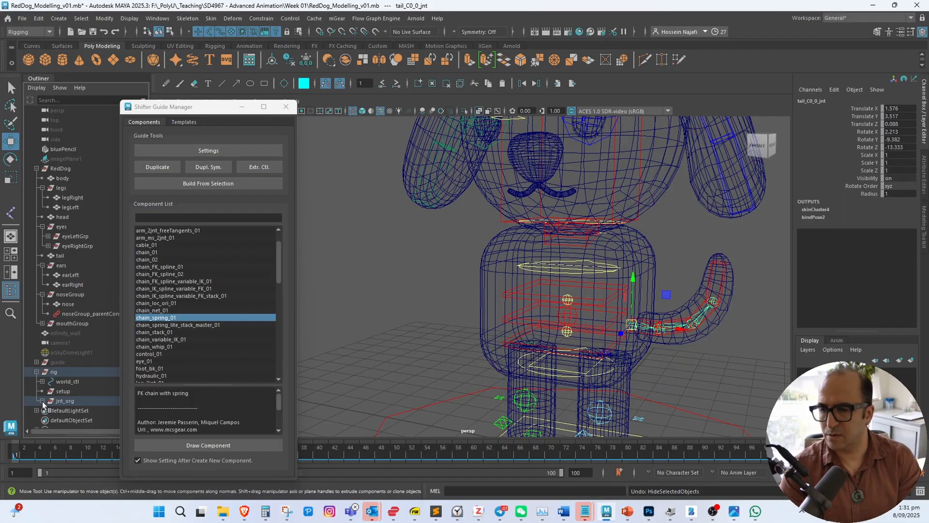
pyautogui.click(36, 372)
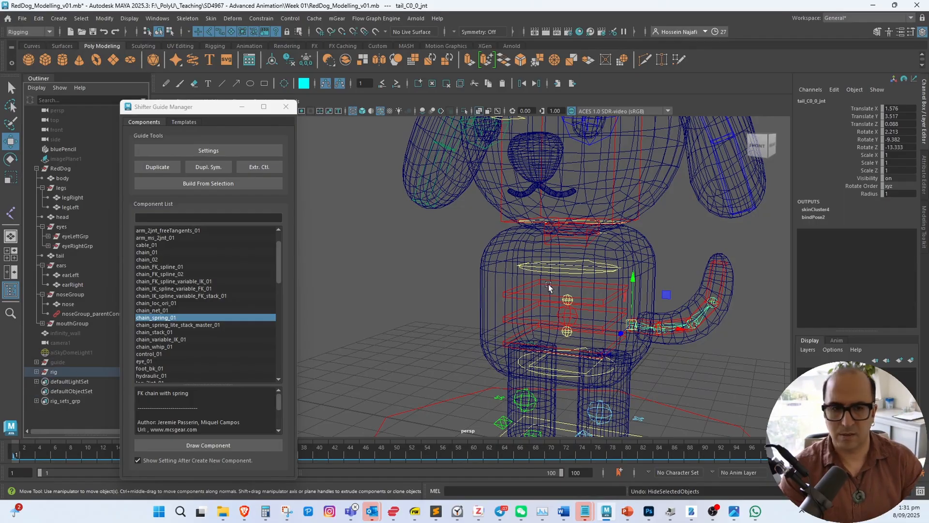
pyautogui.moveTo(676, 255)
pyautogui.keyDown('alt'); pyautogui.mouseDown()
pyautogui.moveTo(664, 240)
pyautogui.moveTo(659, 249)
pyautogui.moveTo(676, 244)
pyautogui.moveTo(634, 253)
pyautogui.moveTo(643, 244)
pyautogui.moveTo(658, 257)
pyautogui.moveTo(654, 238)
pyautogui.moveTo(661, 260)
pyautogui.mouseUp(); pyautogui.keyUp('alt')
pyautogui.hotkey('ctrl', 'h')
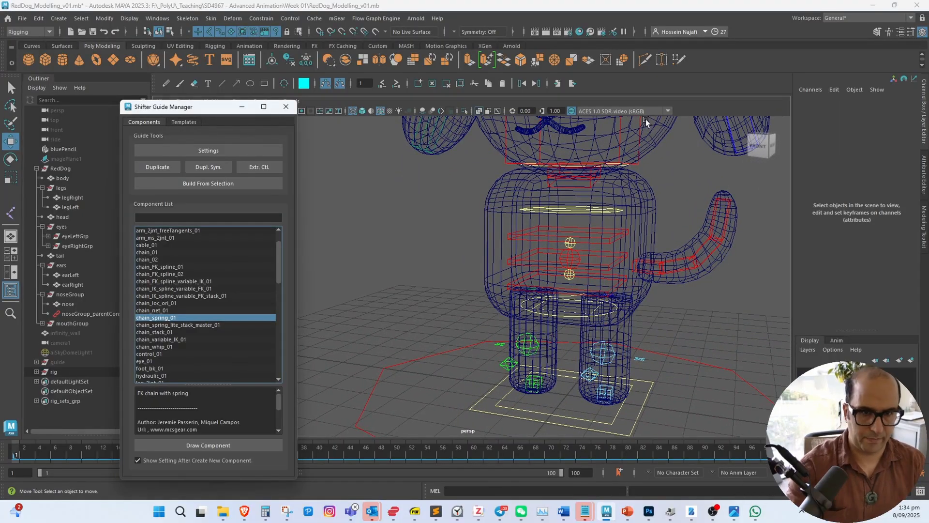
# Clear the selection and select the neck FK control neck_C0_fk0_ctl between the body and the head
pyautogui.click(646, 119)
pyautogui.keyDown('alt'); pyautogui.moveTo(684, 215); pyautogui.dragTo(653, 233); pyautogui.keyUp('alt')
pyautogui.scroll(8, 578, 215)
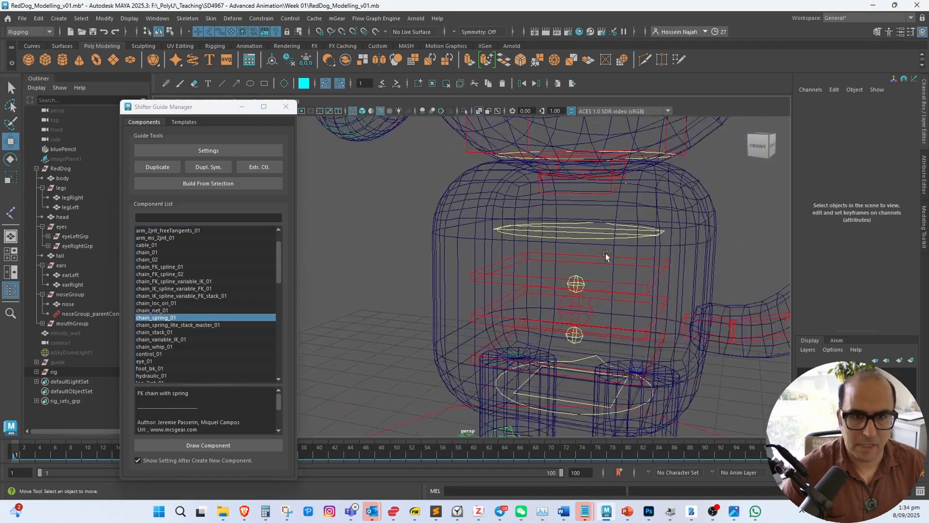
pyautogui.scroll(3, 582, 265)
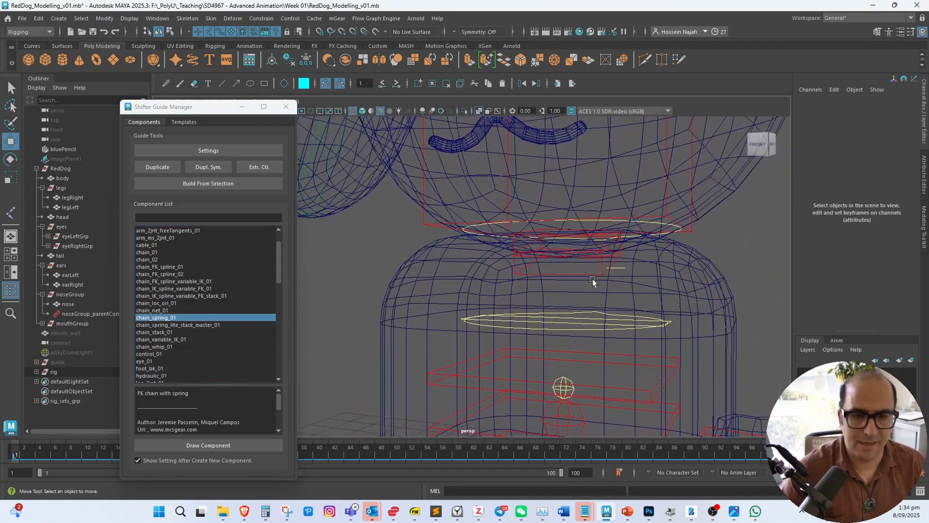
pyautogui.click(602, 270)
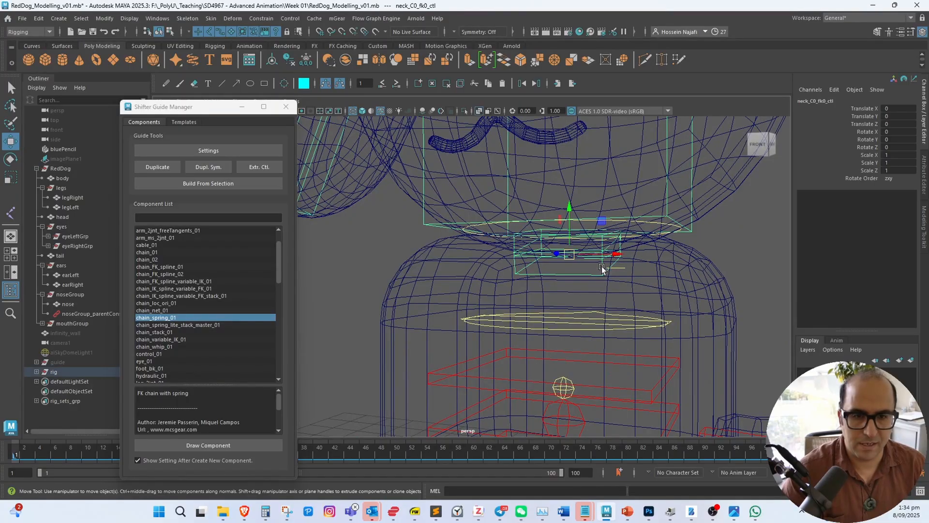
pyautogui.keyDown('alt'); pyautogui.moveTo(615, 254); pyautogui.dragTo(581, 263); pyautogui.keyUp('alt')
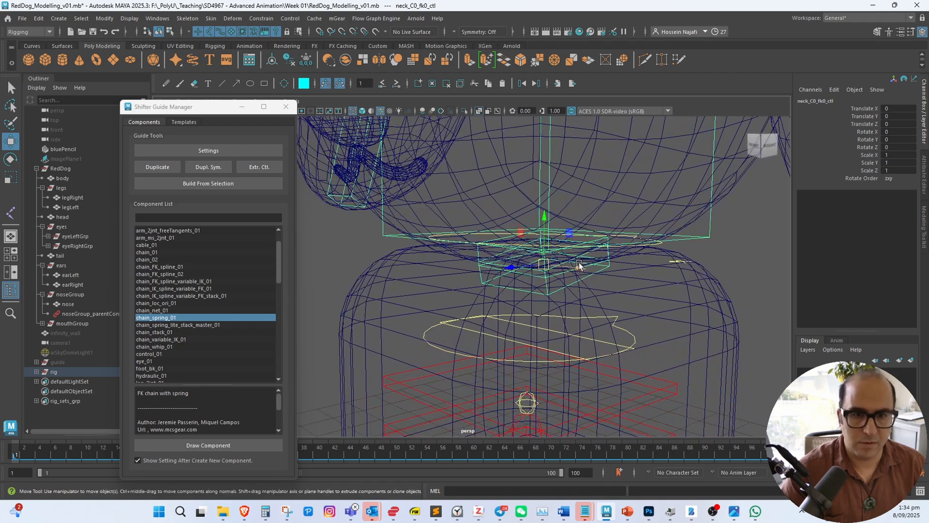
pyautogui.click(704, 238)
pyautogui.click(608, 267)
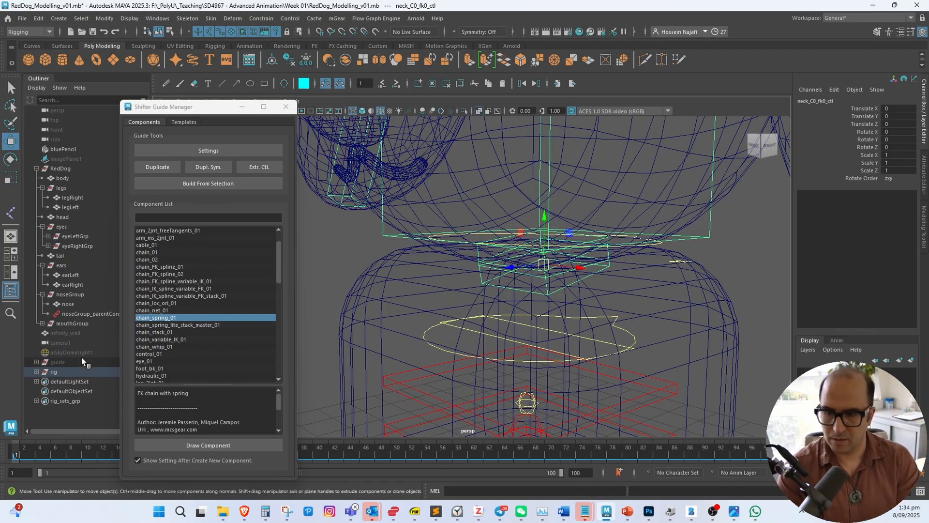
# Minimize the Shifter Guide Manager and reveal the selected neck control in a widened Outliner with the RedDog group collapsed
pyautogui.moveTo(168, 110); pyautogui.dragTo(211, 101)
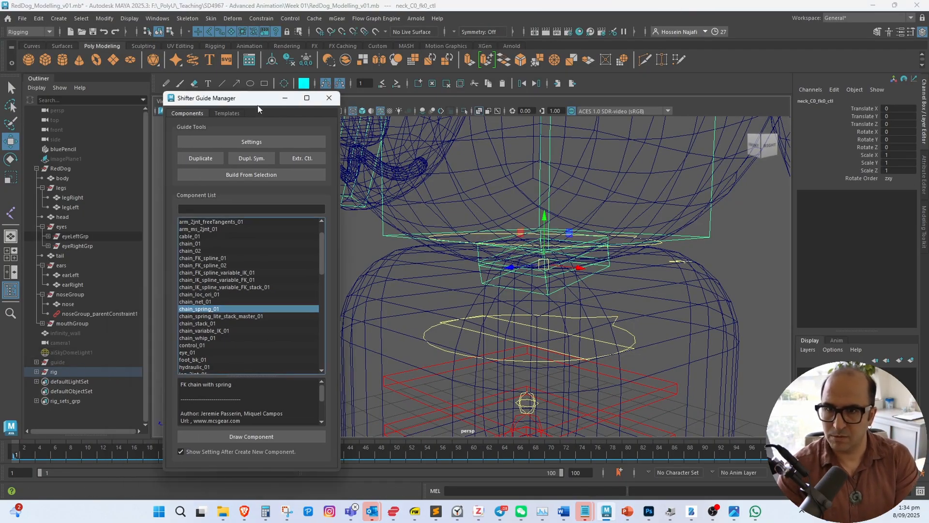
pyautogui.click(285, 98)
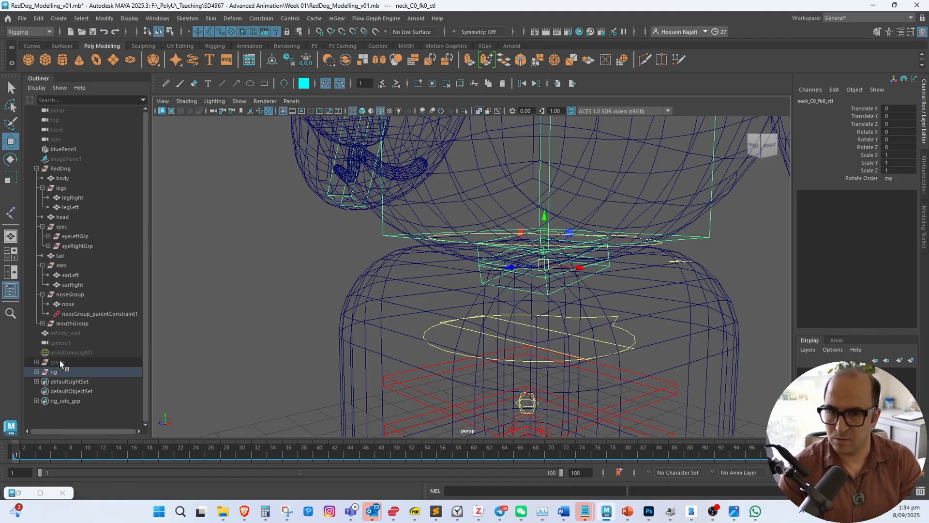
pyautogui.click(36, 168)
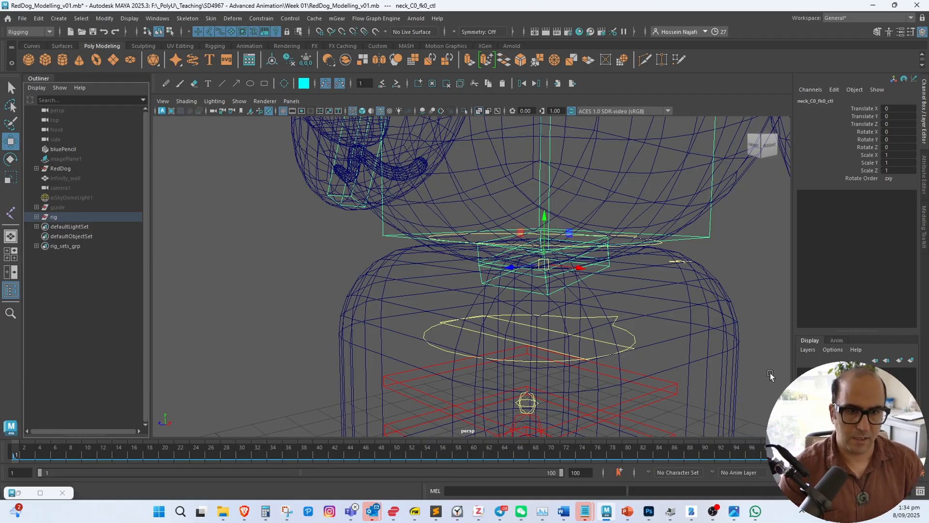
pyautogui.press('f')
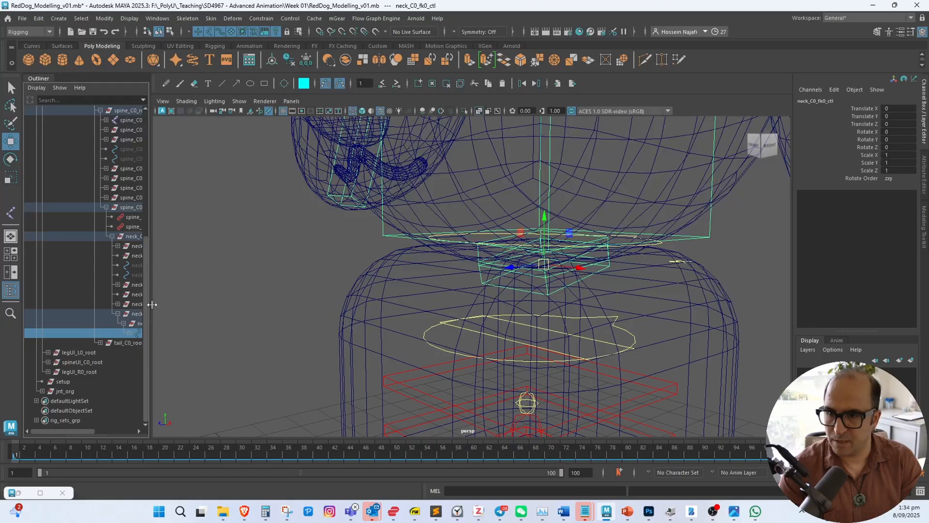
pyautogui.moveTo(152, 305); pyautogui.dragTo(231, 303)
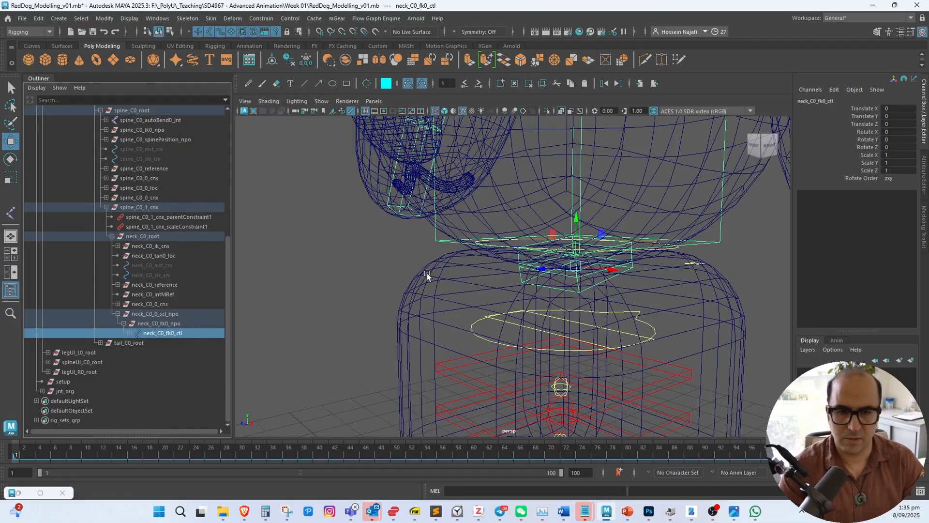
# Try turning off the curve shape visibility of neck_C0_fk0_ctl and turn it back on
pyautogui.keyDown('alt'); pyautogui.moveTo(431, 283); pyautogui.dragTo(372, 314); pyautogui.keyUp('alt')
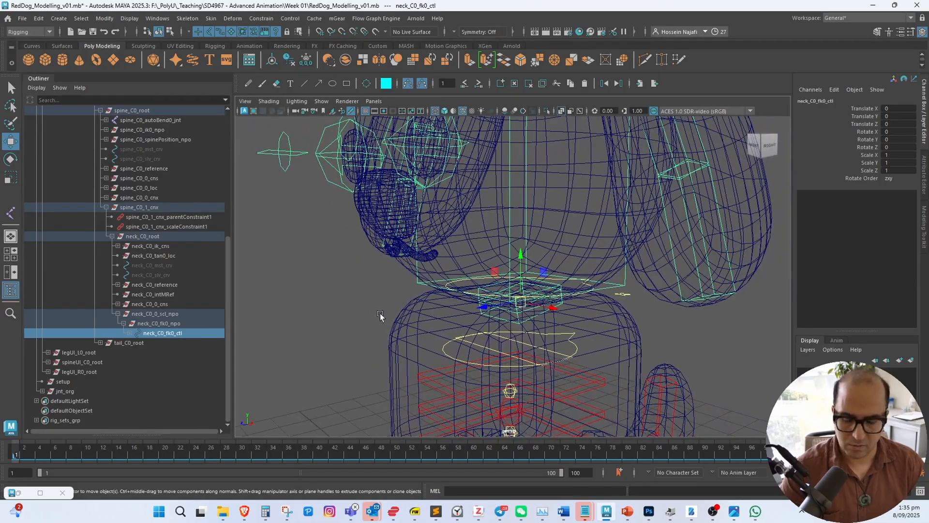
pyautogui.hotkey('ctrl', 'a')
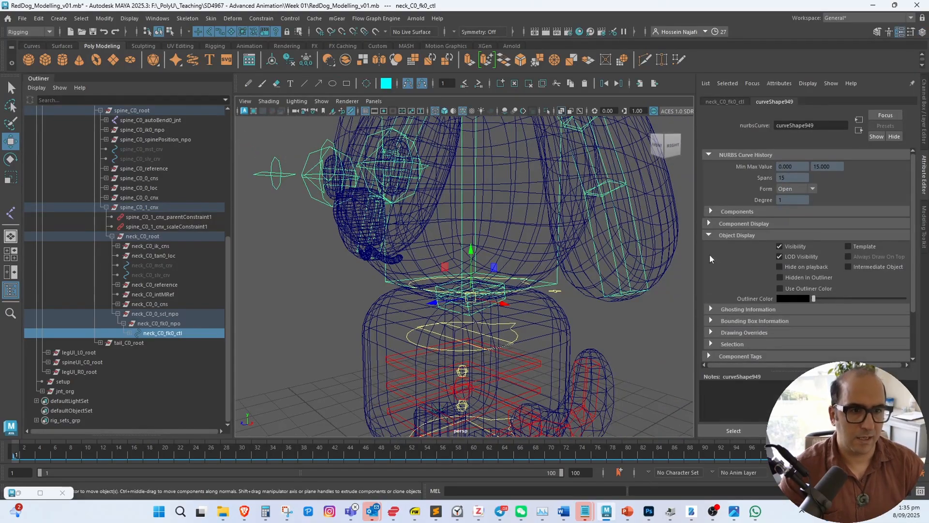
pyautogui.click(779, 248)
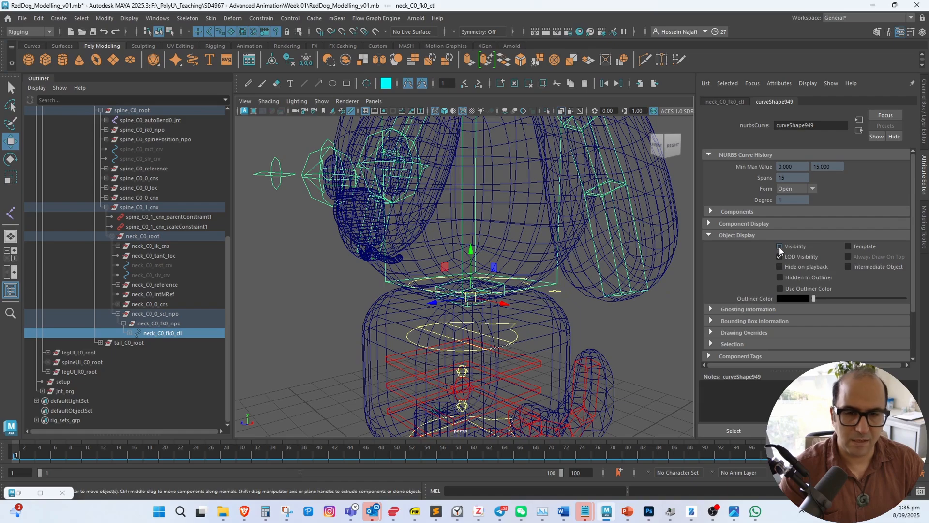
pyautogui.click(780, 247)
pyautogui.keyDown('alt'); pyautogui.moveTo(624, 295); pyautogui.dragTo(608, 304); pyautogui.keyUp('alt')
pyautogui.hotkey('ctrl', 'a')
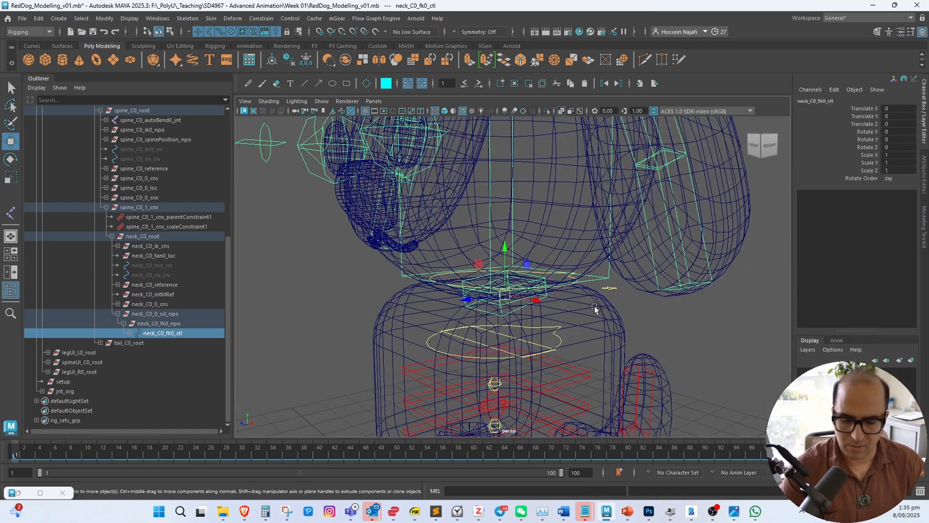
# Try to hide the whole neck_C0_fk0_ctl control and undo the attempt
pyautogui.hotkey('ctrl', 'h')
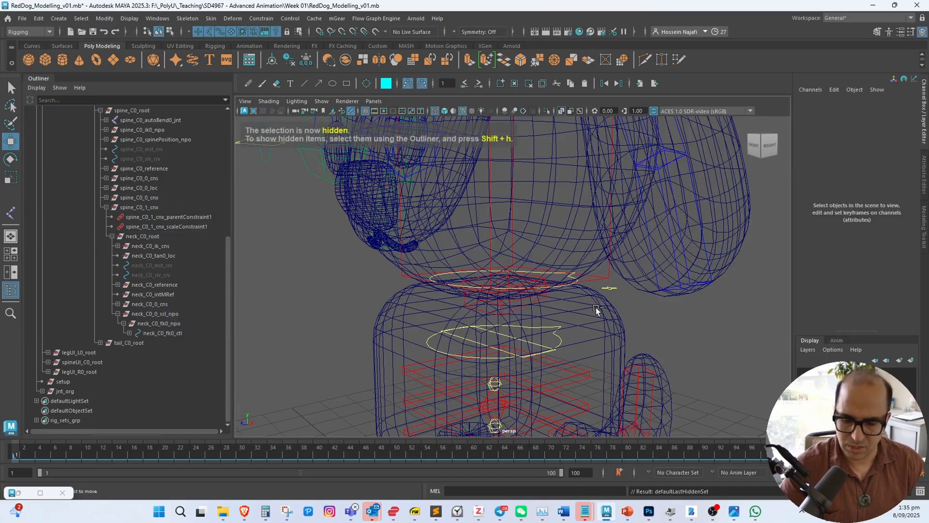
pyautogui.hotkey('ctrl', 'z')
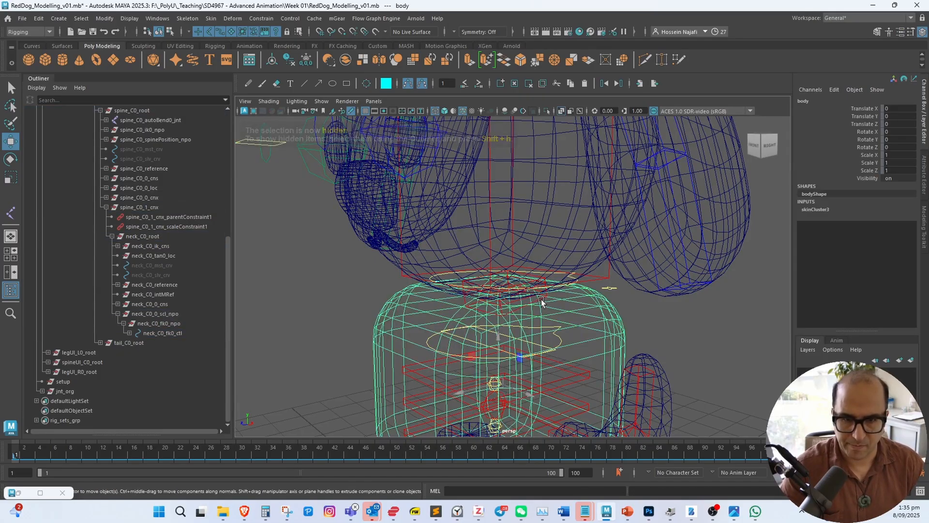
pyautogui.keyDown('alt'); pyautogui.moveTo(557, 287); pyautogui.dragTo(576, 293); pyautogui.keyUp('alt')
pyautogui.scroll(3, 568, 277)
pyautogui.scroll(2, 610, 300)
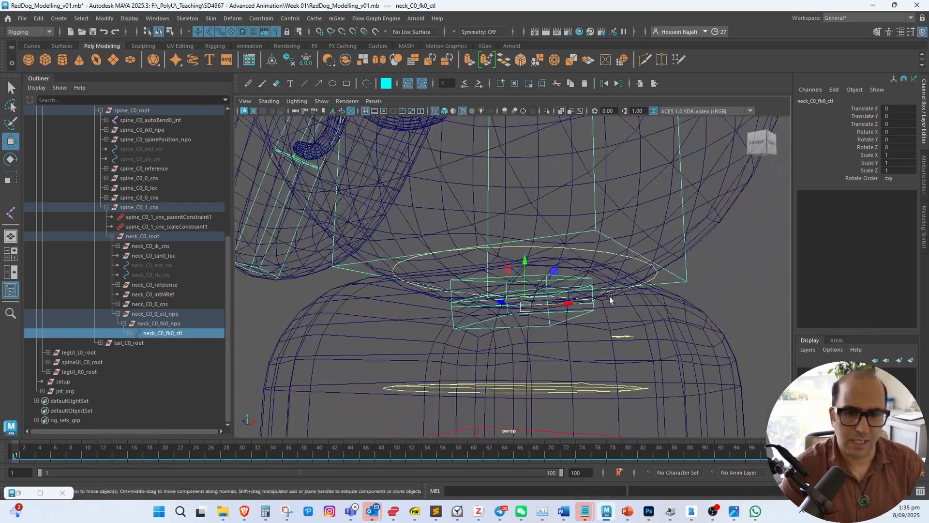
# Turn off the curve shape visibility of the neck FK controls neck_C0_fk0_ctl and neck_C0_fk1_ctl
pyautogui.hotkey('ctrl', 'a')
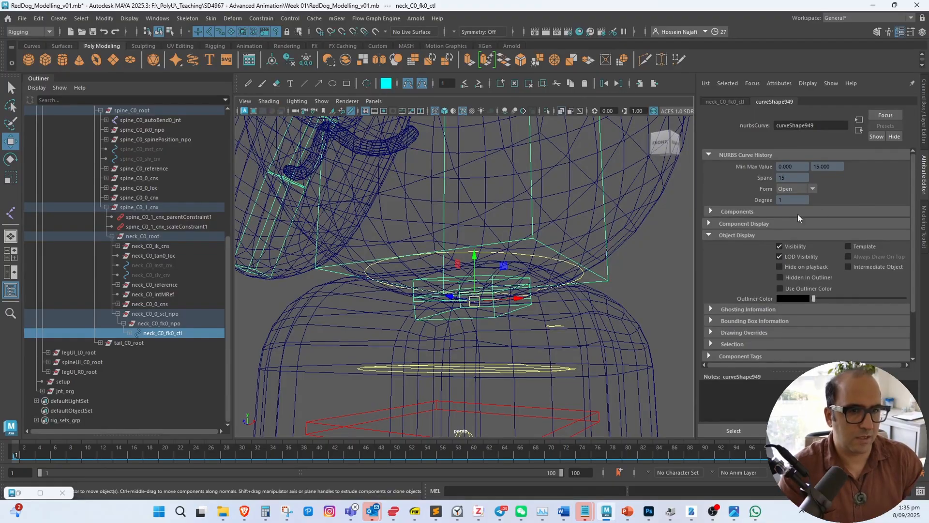
pyautogui.click(720, 238)
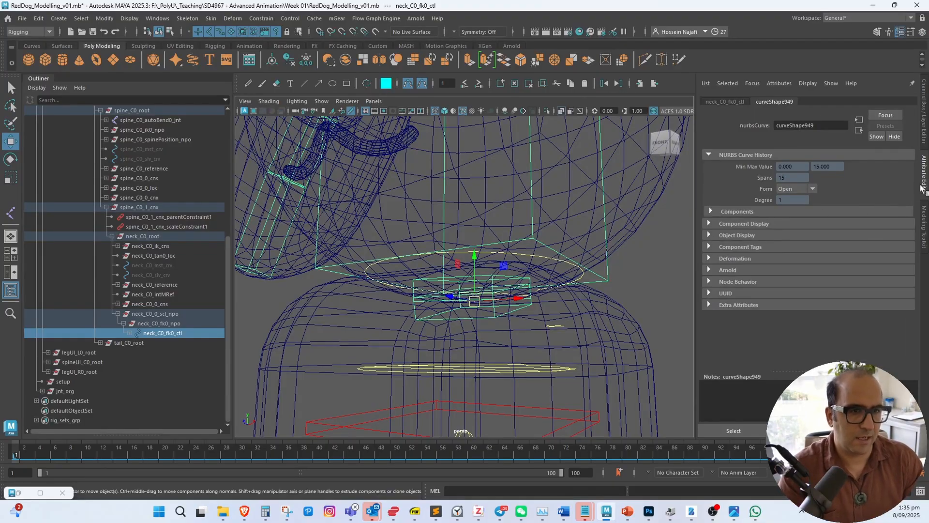
pyautogui.click(745, 237)
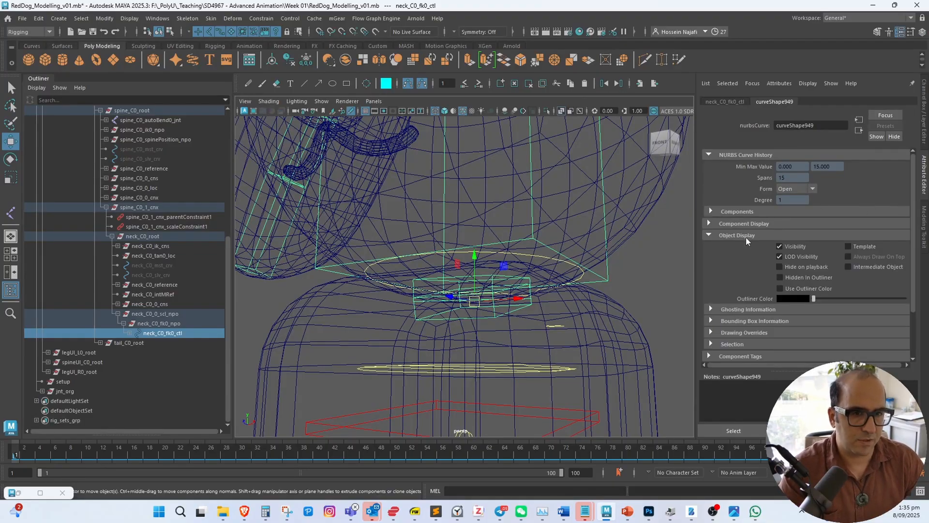
pyautogui.click(521, 281)
pyautogui.click(528, 285)
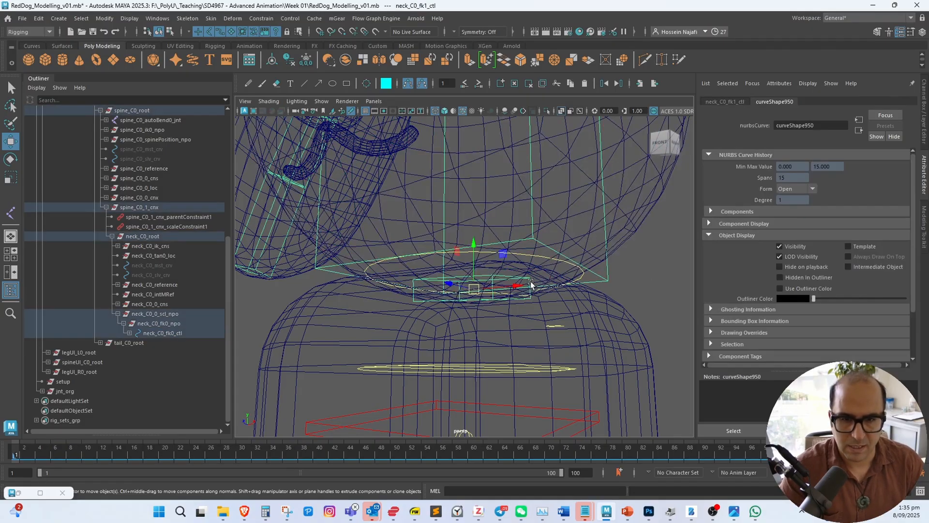
pyautogui.click(780, 247)
pyautogui.keyDown('alt'); pyautogui.moveTo(628, 282); pyautogui.dragTo(568, 315); pyautogui.keyUp('alt')
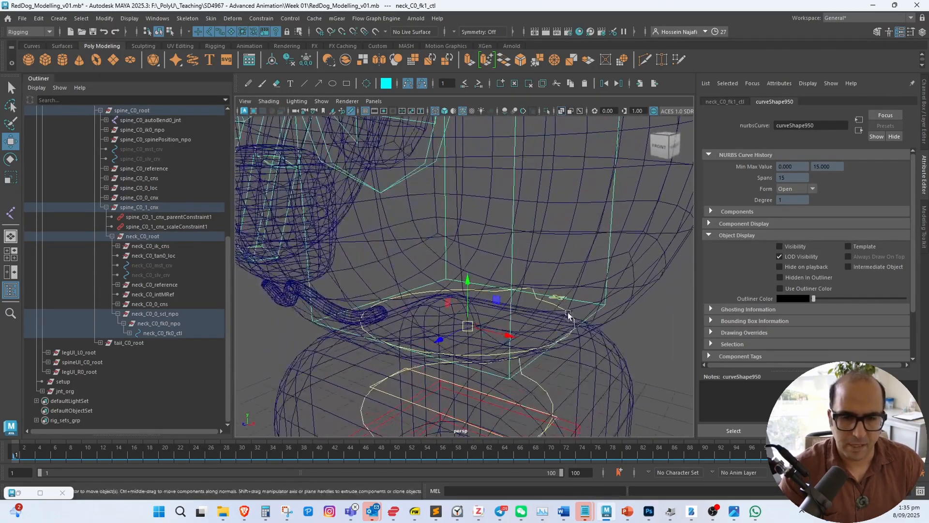
# Select the neck control neck_C0_ik_ctl and test-rotate it to check how the head follows
pyautogui.click(574, 317)
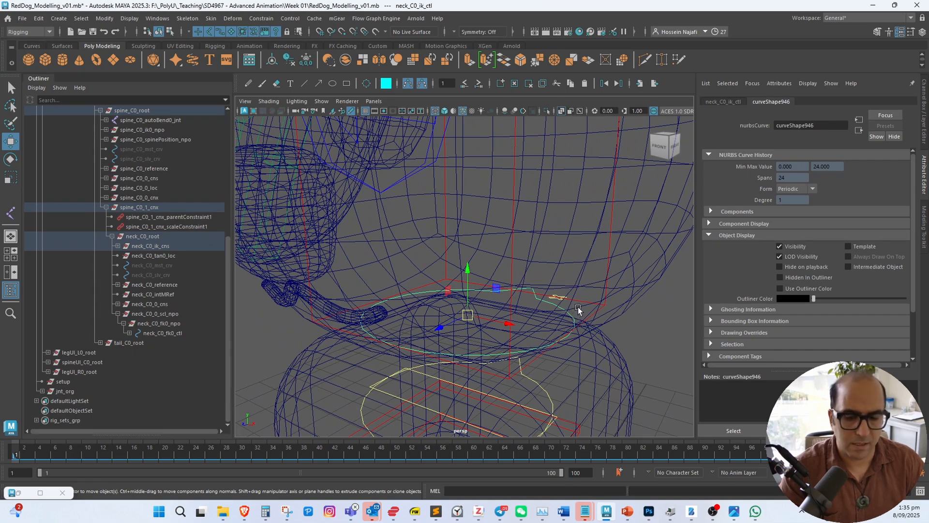
pyautogui.press('e')
pyautogui.moveTo(485, 309); pyautogui.dragTo(498, 277)
pyautogui.press('w')
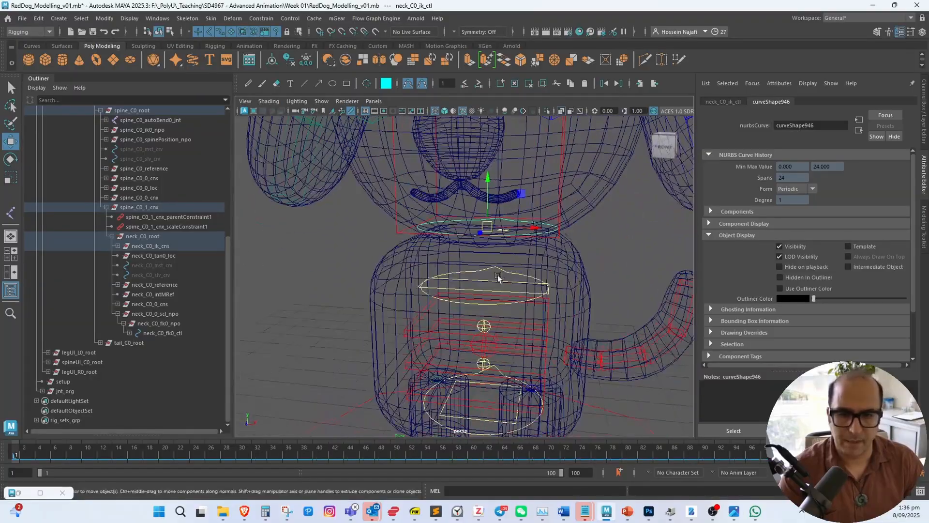
# Select the chest control spine_C0_ik1_ctl, test-move it to check how the body follows, and undo the move
pyautogui.click(507, 285)
pyautogui.click(511, 272)
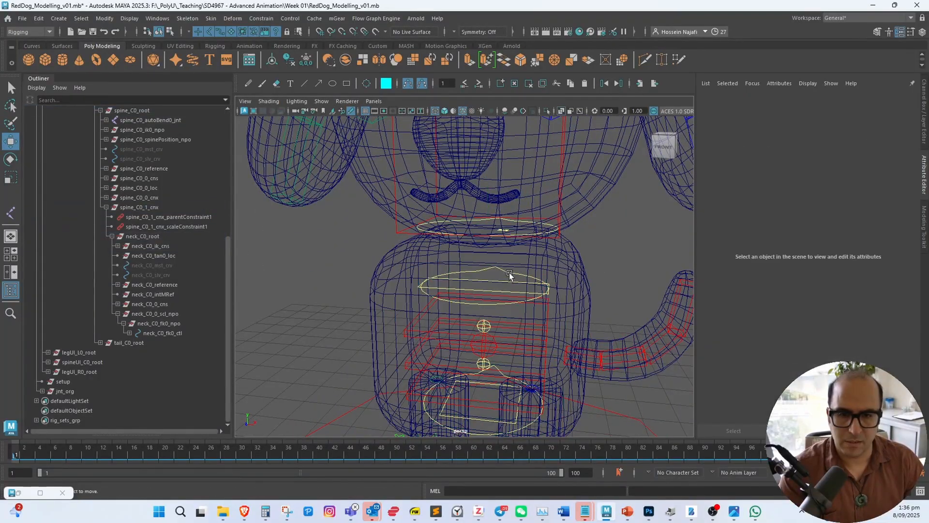
pyautogui.click(507, 275)
pyautogui.keyDown('alt'); pyautogui.moveTo(506, 275); pyautogui.dragTo(438, 274); pyautogui.keyUp('alt')
pyautogui.hotkey('ctrl', 'z')
pyautogui.hotkey('ctrl', 'z')
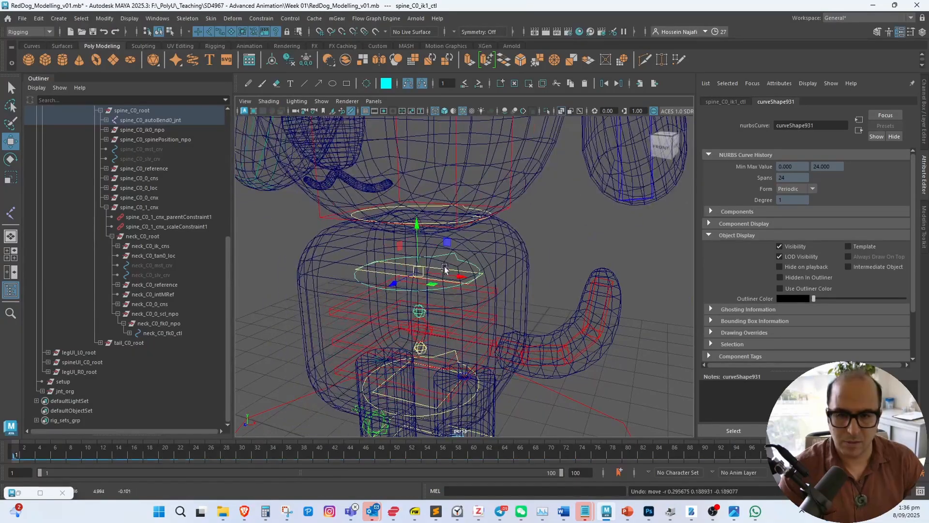
# Select spine_C0_spinePosition_ctl, test-move it to check its effect on the body, and undo the move
pyautogui.click(453, 271)
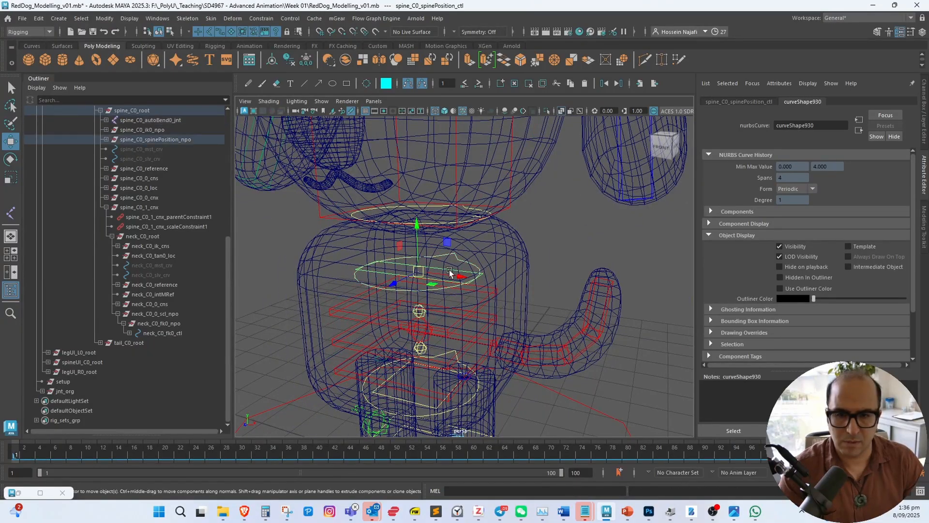
pyautogui.press('e')
pyautogui.press('w')
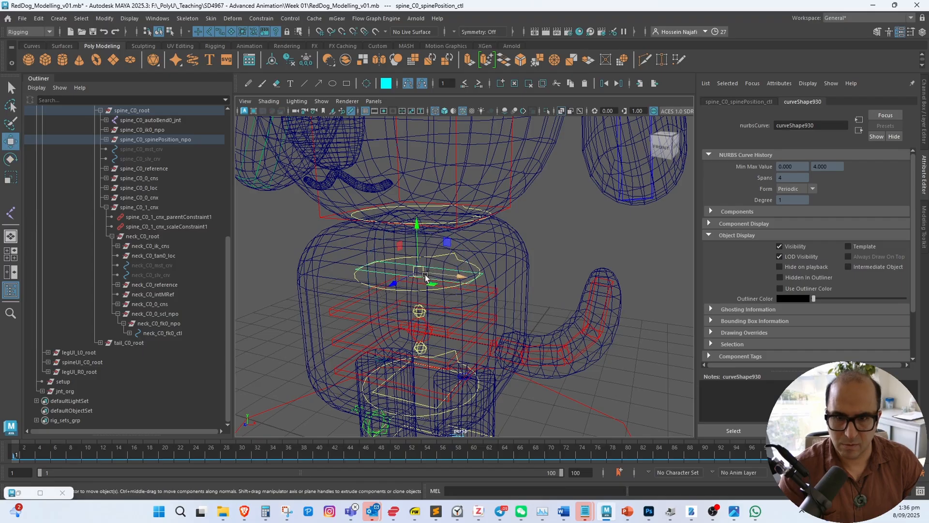
pyautogui.moveTo(431, 271); pyautogui.dragTo(347, 263)
pyautogui.hotkey('ctrl', 'z')
# Turn off the curve shape visibility of the spine controls spine_C0_ik1_ctl and spine_C0_fk2_ctl
pyautogui.click(422, 267)
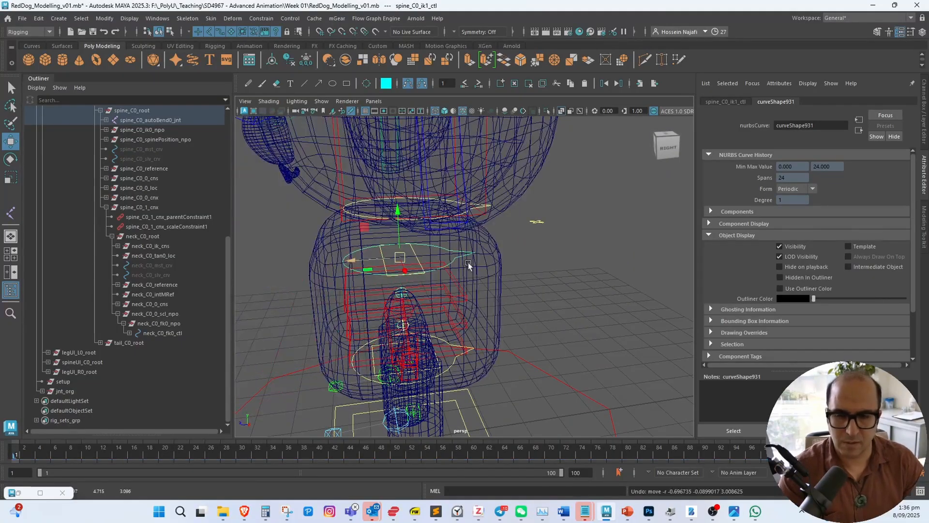
pyautogui.moveTo(505, 277)
pyautogui.keyDown('alt'); pyautogui.mouseDown()
pyautogui.moveTo(526, 280)
pyautogui.moveTo(511, 266)
pyautogui.mouseUp(); pyautogui.keyUp('alt')
pyautogui.click(780, 246)
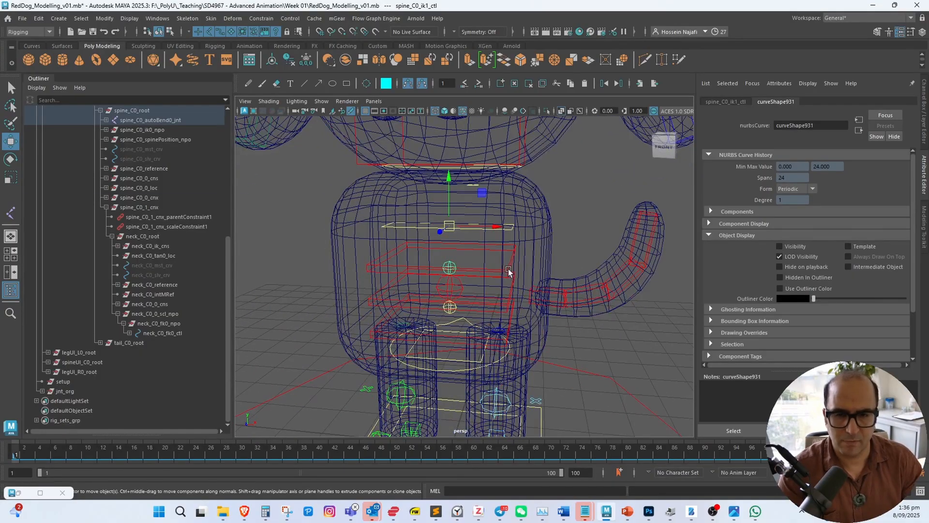
pyautogui.click(509, 271)
pyautogui.click(779, 246)
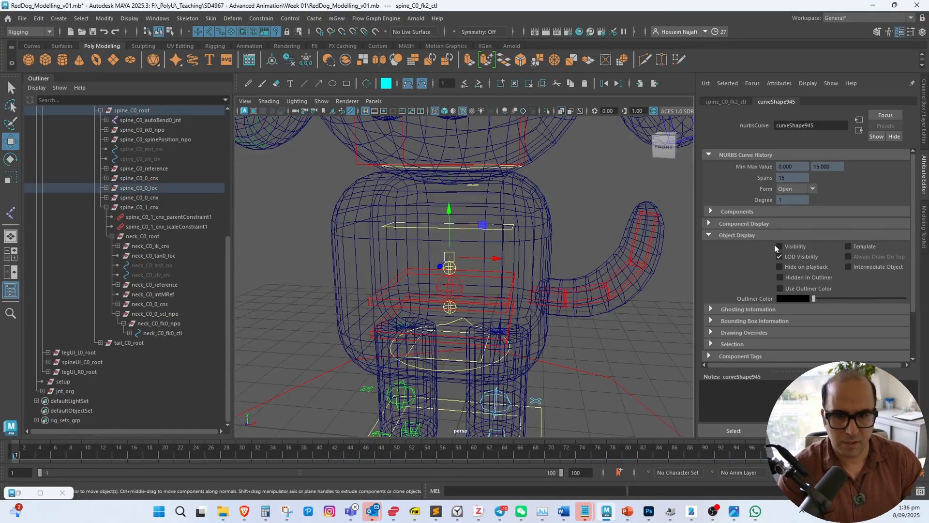
# Turn off the curve shape visibility of the spine FK controls spine_C0_fk1_ctl and spine_C0_fk0_ctl
pyautogui.press('q')
pyautogui.click(457, 269)
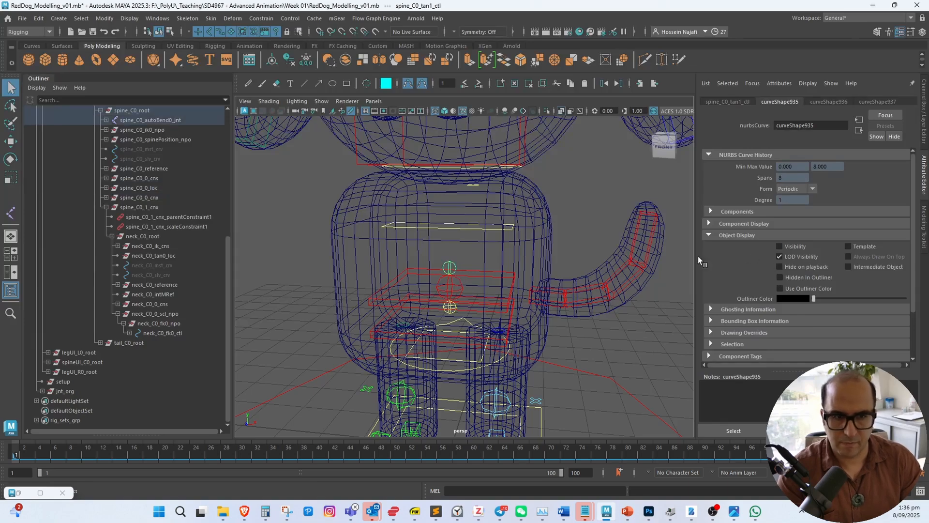
pyautogui.click(467, 272)
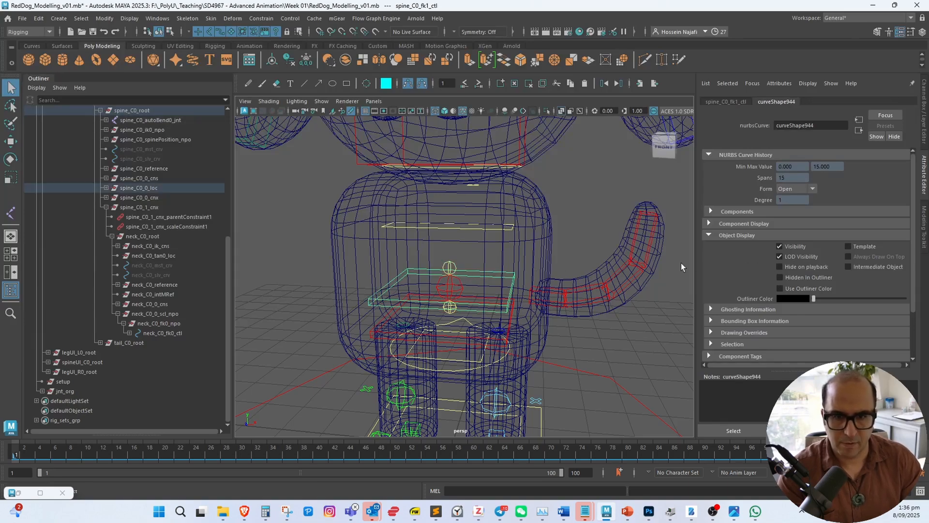
pyautogui.click(779, 246)
pyautogui.click(467, 273)
pyautogui.click(779, 246)
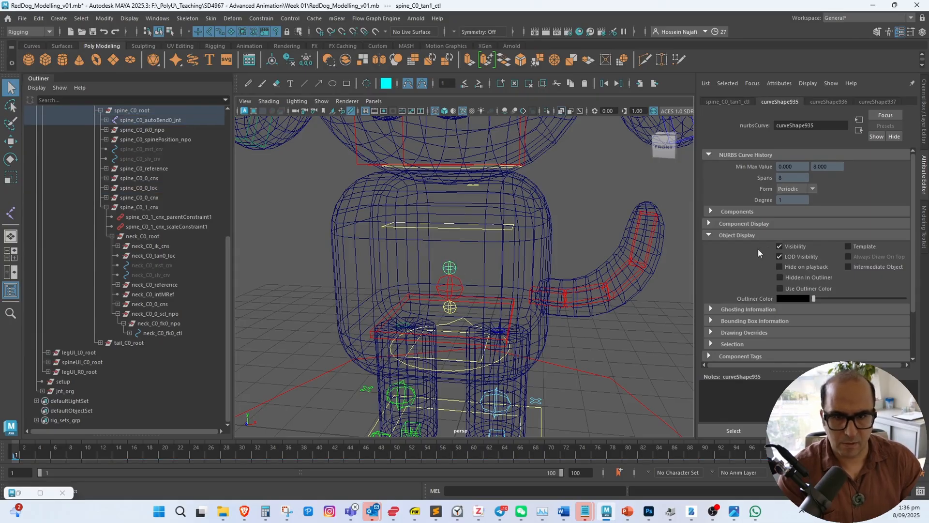
pyautogui.click(450, 282)
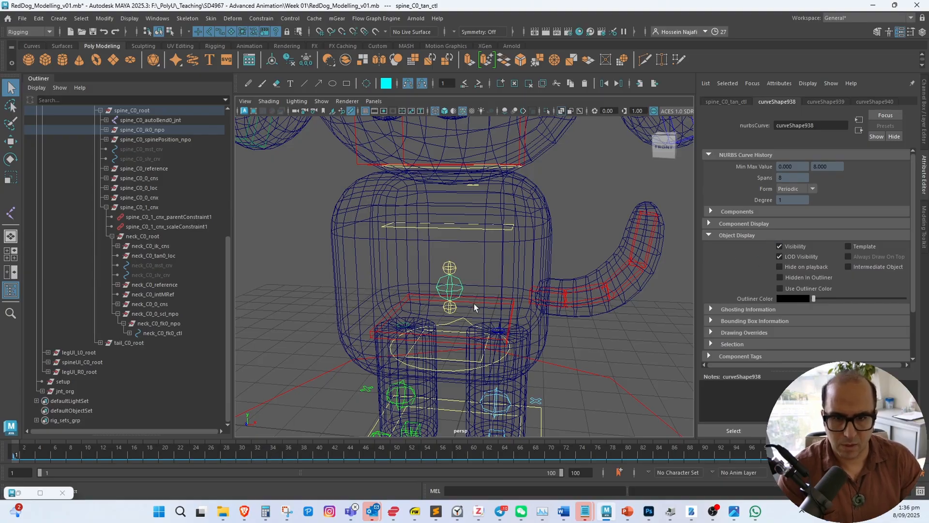
pyautogui.click(489, 302)
pyautogui.click(780, 246)
# Select leg_L0_root_ctl at the top of the left leg, test-move it, and undo the move
pyautogui.keyDown('alt'); pyautogui.moveTo(479, 314); pyautogui.dragTo(463, 324); pyautogui.keyUp('alt')
pyautogui.keyDown('alt'); pyautogui.moveTo(463, 324); pyautogui.dragTo(527, 353, button='right'); pyautogui.keyUp('alt')
pyautogui.keyDown('alt'); pyautogui.moveTo(513, 349); pyautogui.dragTo(501, 292, button='middle'); pyautogui.keyUp('alt')
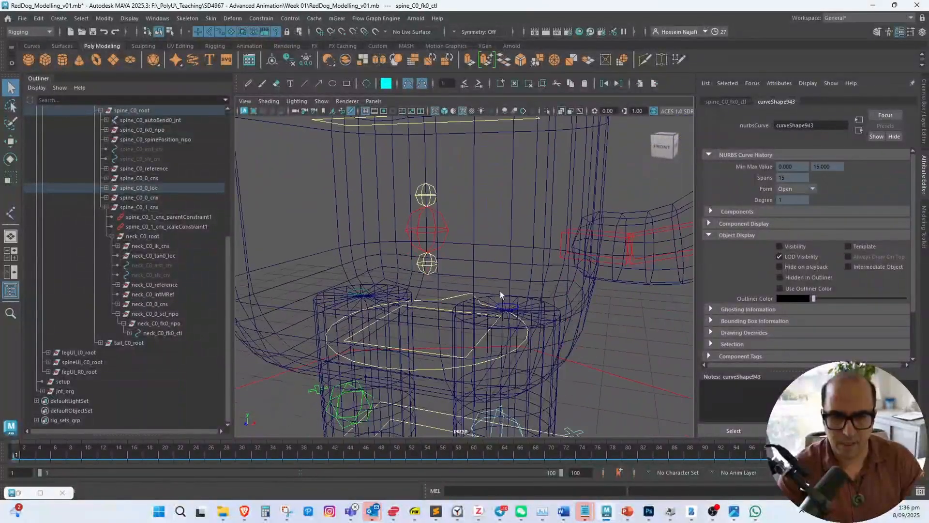
pyautogui.keyDown('alt'); pyautogui.moveTo(501, 291); pyautogui.dragTo(518, 315); pyautogui.keyUp('alt')
pyautogui.click(525, 313)
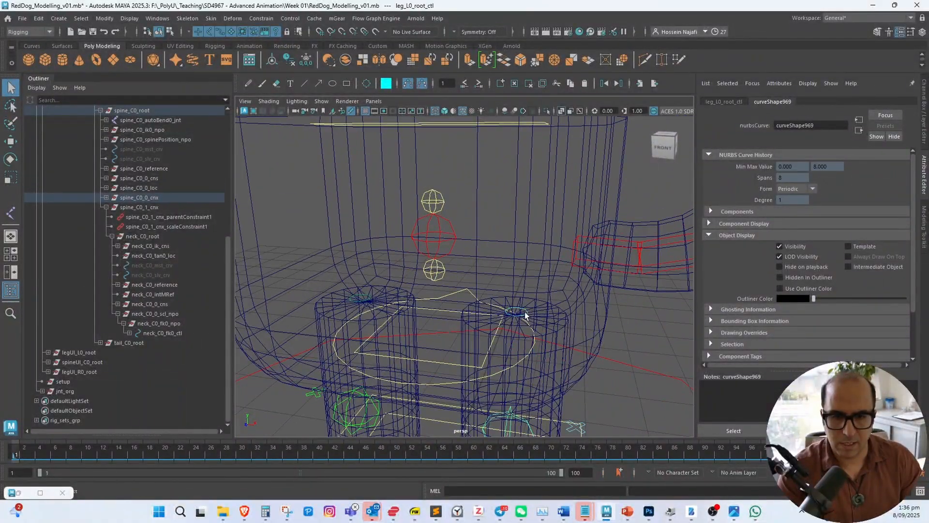
pyautogui.press('w')
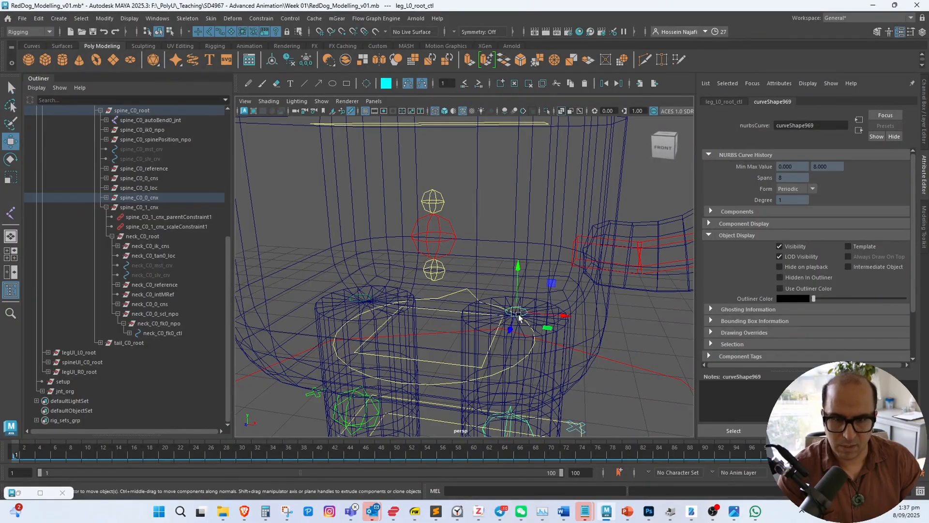
pyautogui.moveTo(522, 318); pyautogui.dragTo(591, 317)
pyautogui.hotkey('ctrl', 'z')
# Test the left leg's middle control leg_L0_mid_ctl and undo the changes
pyautogui.keyDown('alt'); pyautogui.moveTo(591, 317); pyautogui.dragTo(485, 308, button='right'); pyautogui.keyUp('alt')
pyautogui.keyDown('alt'); pyautogui.moveTo(486, 308); pyautogui.dragTo(470, 300); pyautogui.keyUp('alt')
pyautogui.press('e')
pyautogui.press('w')
pyautogui.hotkey('ctrl', 'z')
pyautogui.scroll(3, 482, 314)
pyautogui.click(431, 324)
pyautogui.hotkey('ctrl', 'z')
pyautogui.keyDown('alt'); pyautogui.moveTo(470, 300); pyautogui.dragTo(485, 398, button='middle'); pyautogui.keyUp('alt')
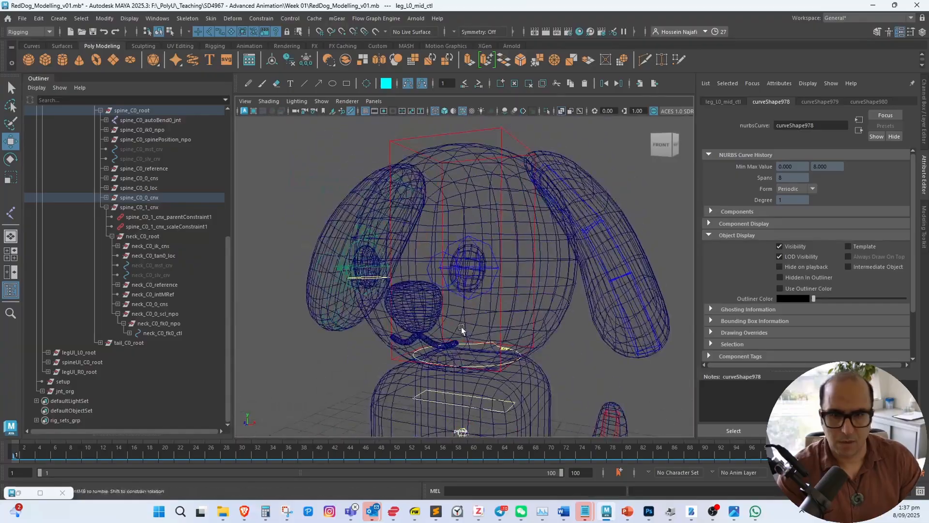
# Select the head control neck_C0_head_ctl and switch its curve to control vertex editing
pyautogui.keyDown('alt'); pyautogui.moveTo(463, 328); pyautogui.dragTo(491, 327); pyautogui.keyUp('alt')
pyautogui.keyDown('alt'); pyautogui.moveTo(492, 327); pyautogui.dragTo(500, 271, button='middle'); pyautogui.keyUp('alt')
pyautogui.scroll(-3, 500, 272)
pyautogui.keyDown('alt'); pyautogui.moveTo(487, 303); pyautogui.dragTo(524, 316); pyautogui.keyUp('alt')
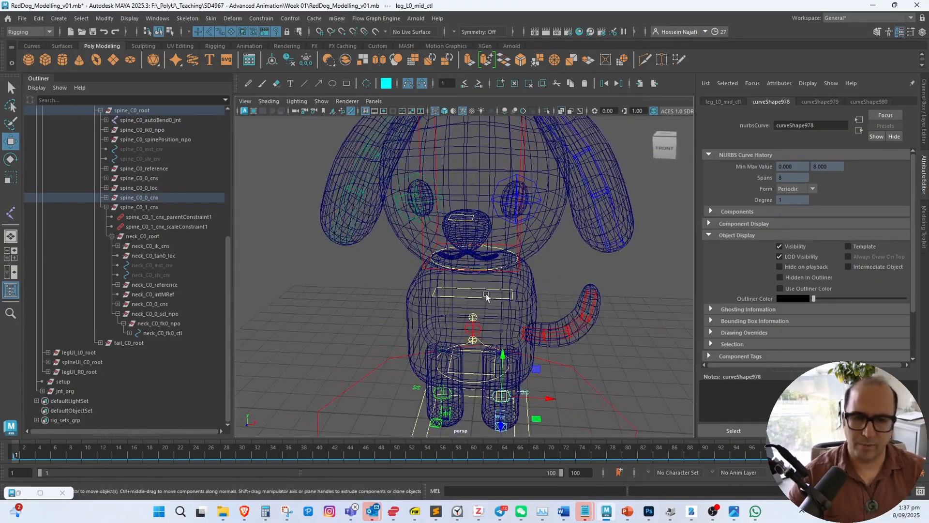
pyautogui.click(422, 270)
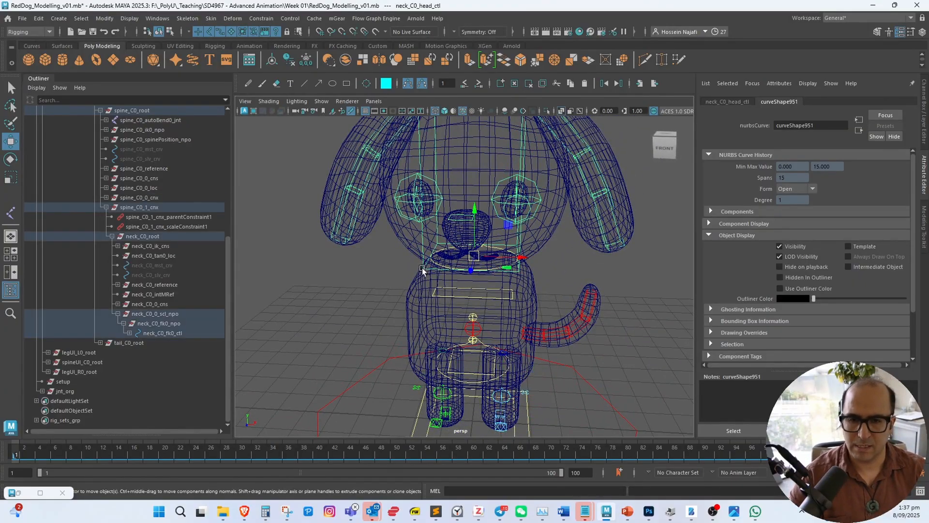
pyautogui.keyDown('alt'); pyautogui.moveTo(460, 207); pyautogui.dragTo(444, 275); pyautogui.keyUp('alt')
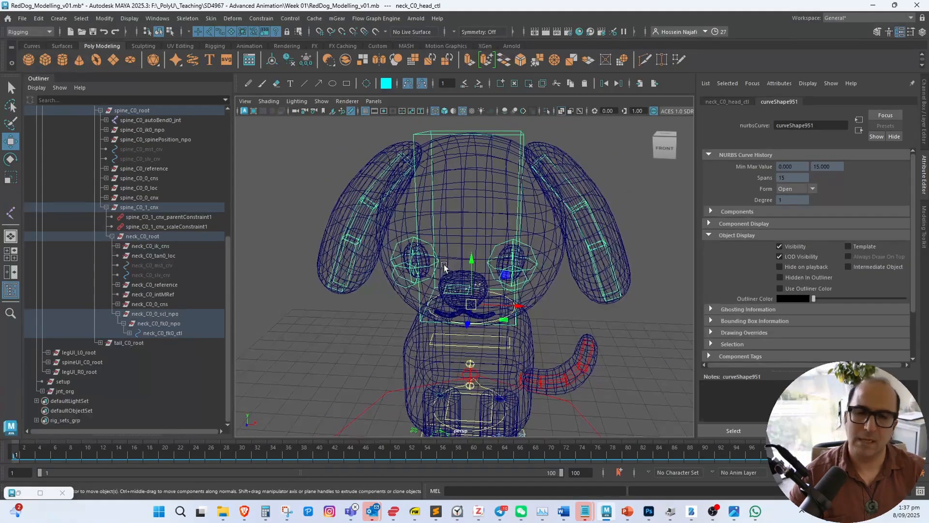
pyautogui.keyDown('alt'); pyautogui.moveTo(501, 165); pyautogui.dragTo(453, 229); pyautogui.keyUp('alt')
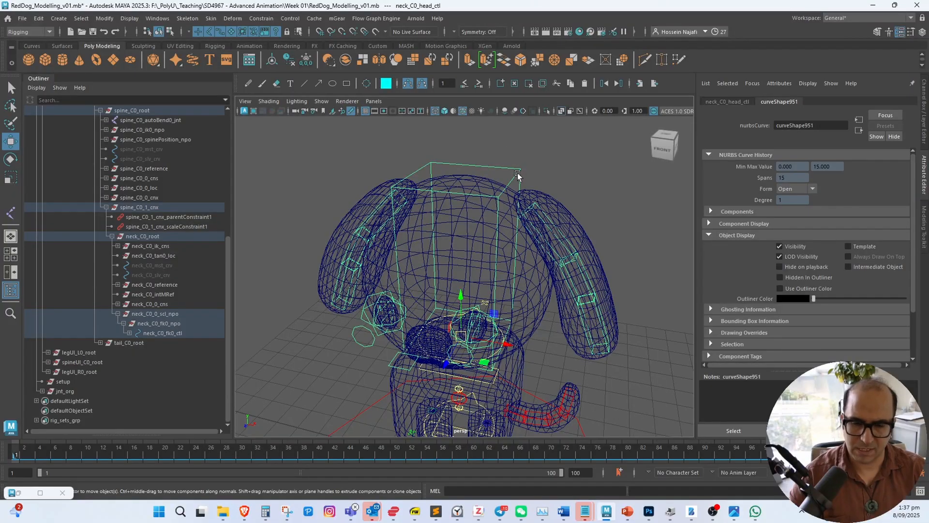
pyautogui.rightClick(537, 144)
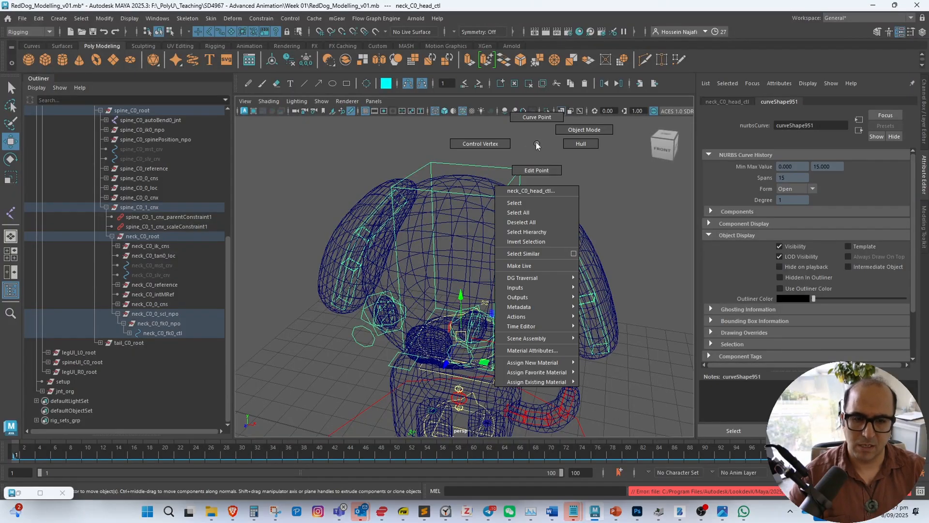
pyautogui.click(480, 144)
# Select the upper and lower corner control vertices of the head control's box
pyautogui.keyDown('alt'); pyautogui.moveTo(489, 161); pyautogui.dragTo(502, 158); pyautogui.keyUp('alt')
pyautogui.moveTo(404, 154); pyautogui.dragTo(439, 181)
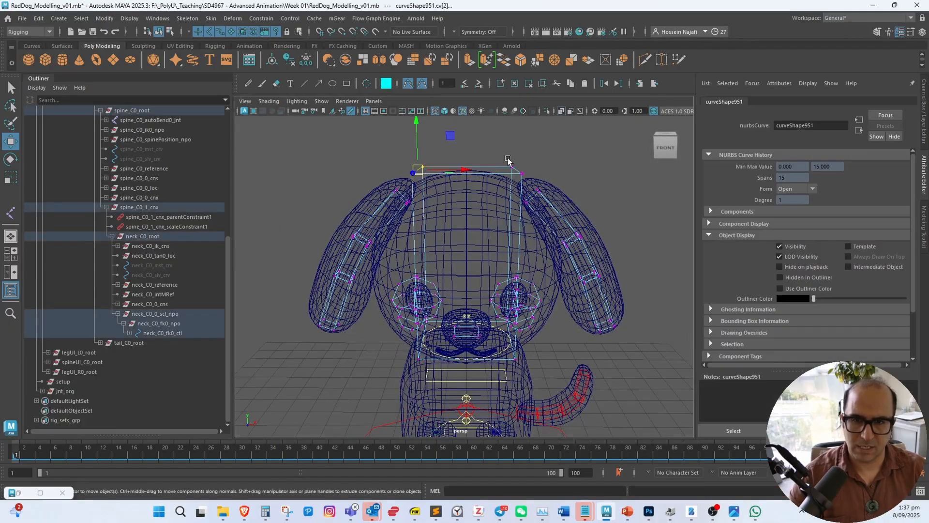
pyautogui.keyDown('shift'); pyautogui.moveTo(525, 182); pyautogui.dragTo(526, 196); pyautogui.keyUp('shift')
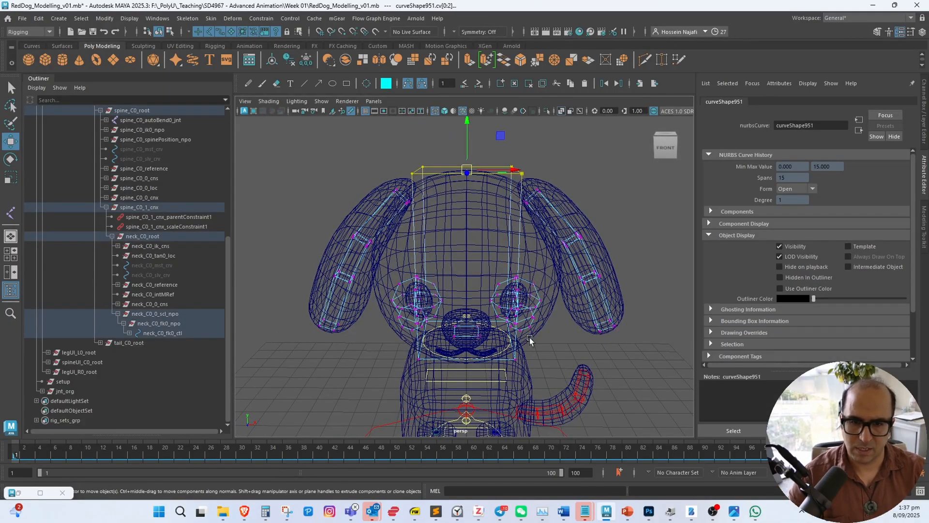
pyautogui.keyDown('alt'); pyautogui.moveTo(530, 340); pyautogui.dragTo(518, 294, button='middle'); pyautogui.keyUp('alt')
pyautogui.keyDown('shift'); pyautogui.moveTo(505, 280); pyautogui.dragTo(525, 315); pyautogui.keyUp('shift')
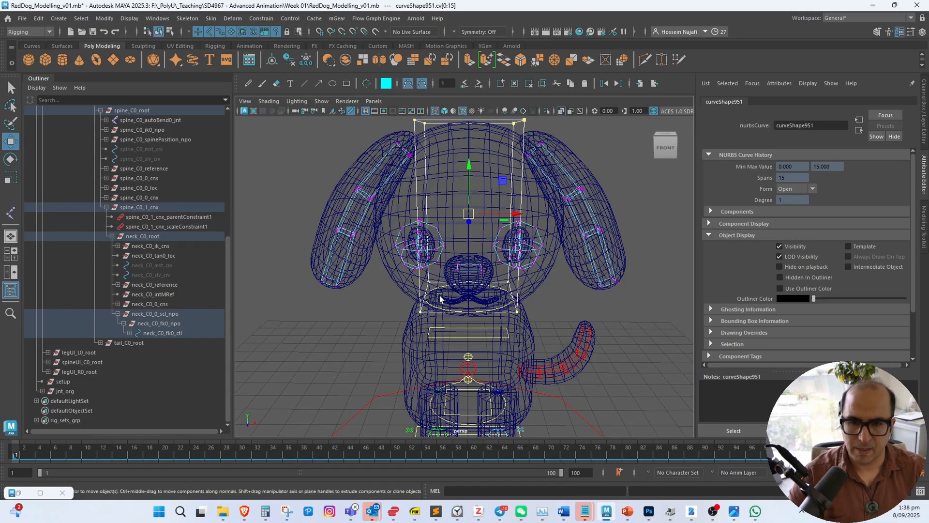
# Scale up the selected head control vertices so the box surrounds the head, using opaque shaded display with X-ray off
pyautogui.press('r')
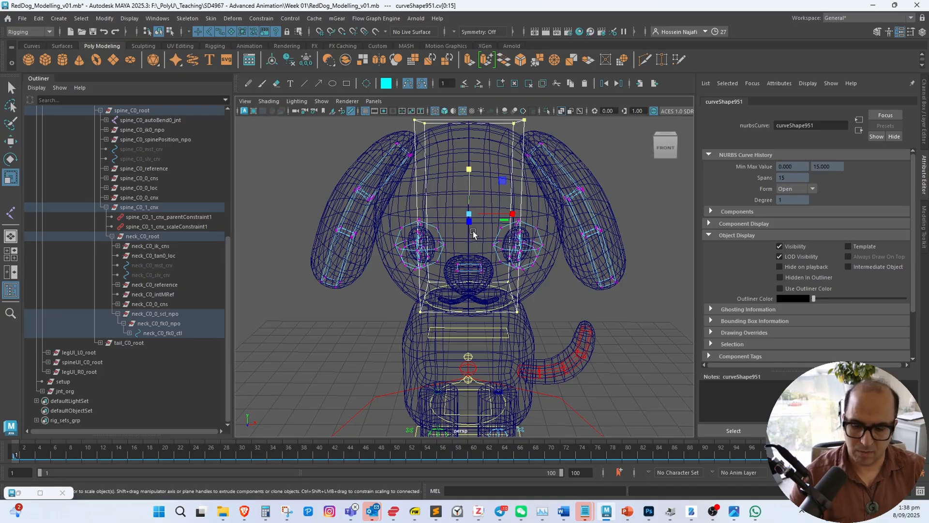
pyautogui.press('5')
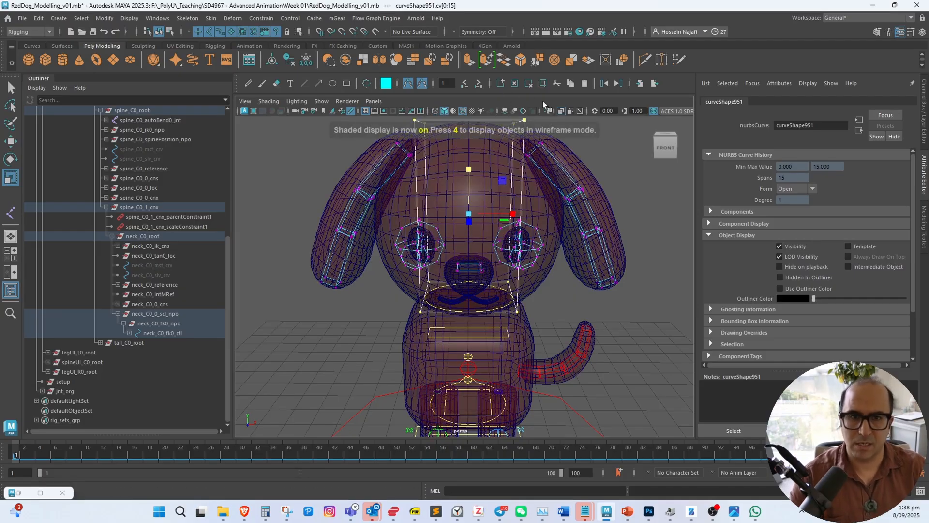
pyautogui.click(560, 111)
pyautogui.keyDown('alt'); pyautogui.moveTo(513, 214); pyautogui.dragTo(475, 245); pyautogui.keyUp('alt')
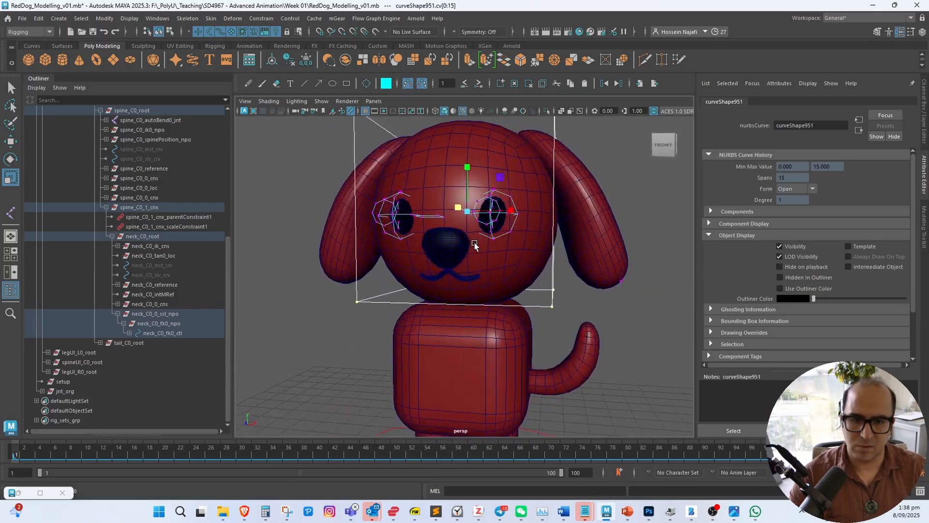
pyautogui.scroll(1, 474, 250)
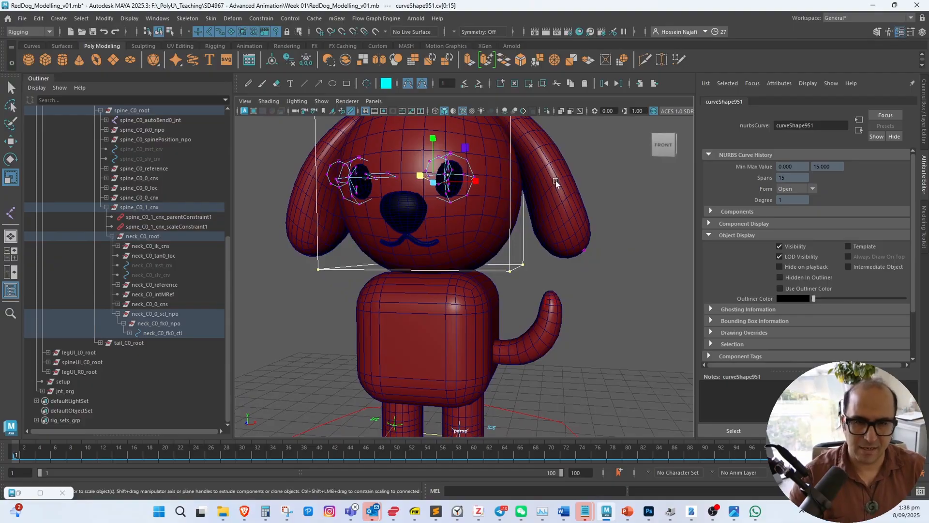
pyautogui.keyDown('alt'); pyautogui.moveTo(555, 236); pyautogui.dragTo(512, 326); pyautogui.keyUp('alt')
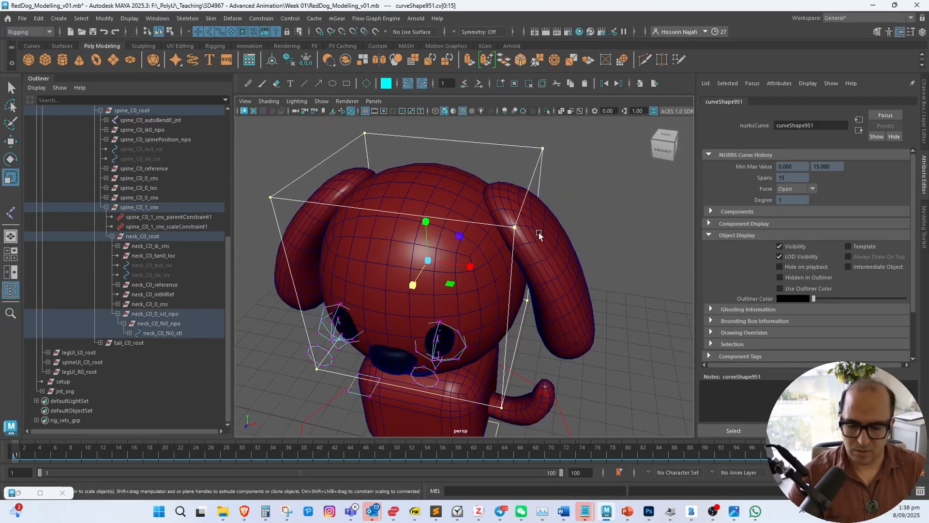
# Select the control vertices of the left ear's FK control curves, from ear_L0_fk0_ctl to ear_L0_fk2_ctl, in wireframe display
pyautogui.press('4')
pyautogui.keyDown('alt'); pyautogui.moveTo(561, 211); pyautogui.dragTo(575, 234, button='right'); pyautogui.keyUp('alt')
pyautogui.keyDown('alt'); pyautogui.moveTo(575, 234); pyautogui.dragTo(515, 269); pyautogui.keyUp('alt')
pyautogui.keyDown('alt'); pyautogui.moveTo(437, 262); pyautogui.dragTo(477, 210); pyautogui.keyUp('alt')
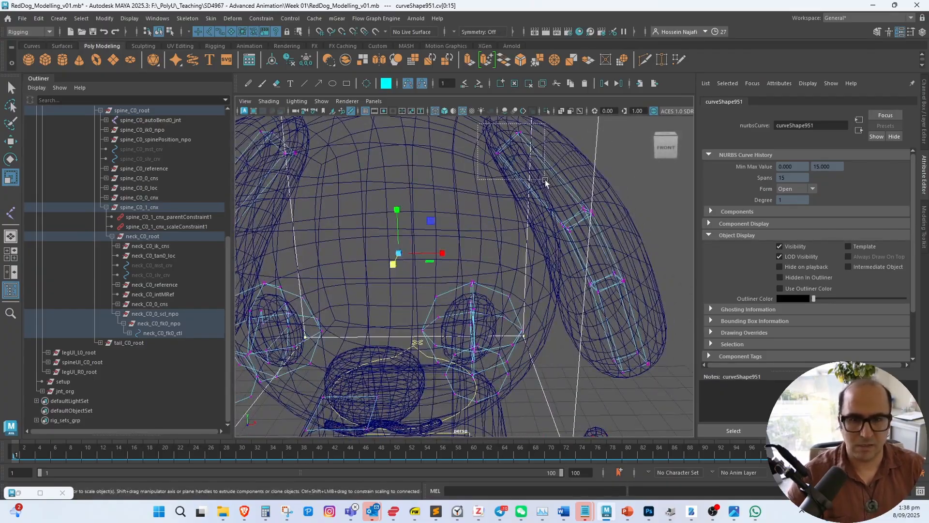
pyautogui.click(569, 208)
pyautogui.moveTo(547, 199); pyautogui.dragTo(580, 317)
pyautogui.keyDown('shift'); pyautogui.moveTo(667, 324); pyautogui.dragTo(598, 417); pyautogui.keyUp('shift')
# Enlarge the left ear's FK control curves and move them outward so they protrude from the shaded ear mesh
pyautogui.moveTo(593, 300)
pyautogui.keyDown('alt'); pyautogui.mouseDown()
pyautogui.moveTo(535, 376)
pyautogui.moveTo(390, 338)
pyautogui.moveTo(259, 357)
pyautogui.moveTo(213, 430)
pyautogui.moveTo(237, 427)
pyautogui.mouseUp(); pyautogui.keyUp('alt')
pyautogui.press('5')
pyautogui.keyDown('alt'); pyautogui.moveTo(428, 359); pyautogui.dragTo(487, 293); pyautogui.keyUp('alt')
pyautogui.press('w')
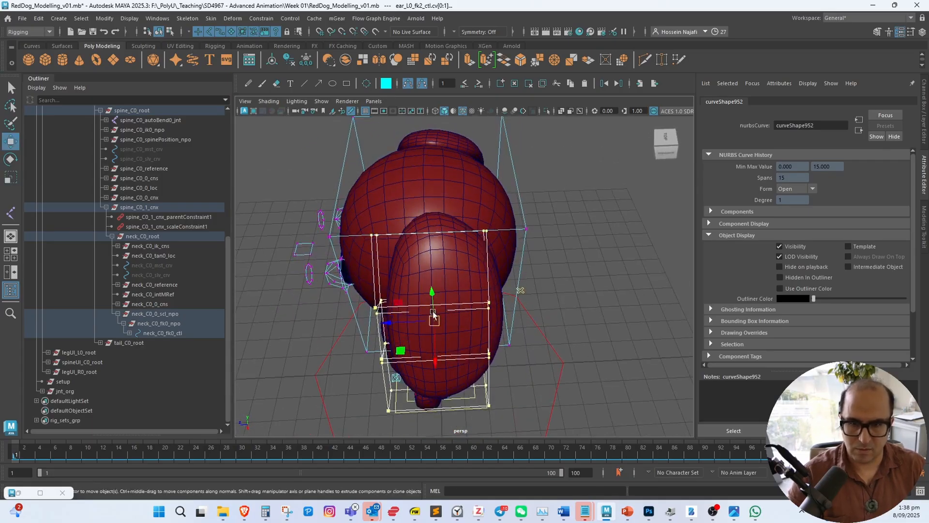
pyautogui.moveTo(411, 323); pyautogui.dragTo(507, 306)
pyautogui.click(581, 198)
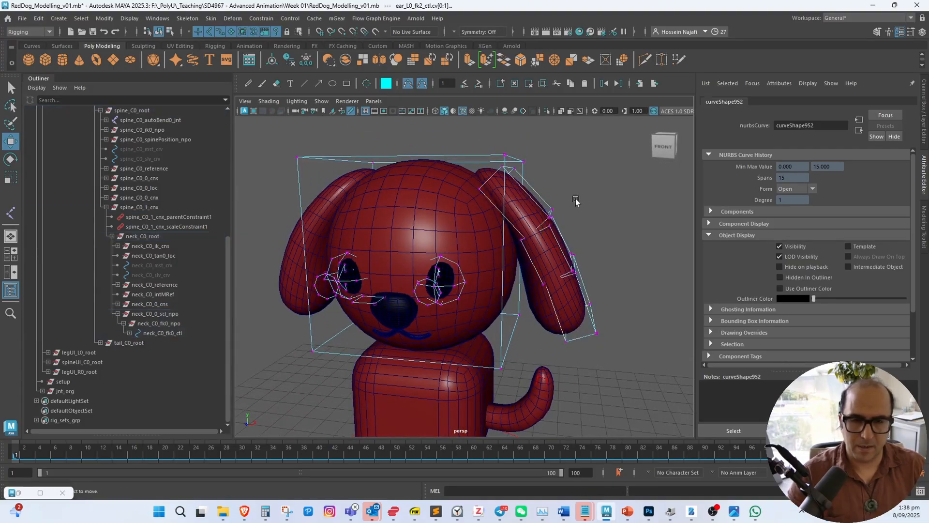
# Return the left ear controls to object mode and try mGear's Match All Transform on ear_L0_fk0_ctl
pyautogui.rightClick(548, 207)
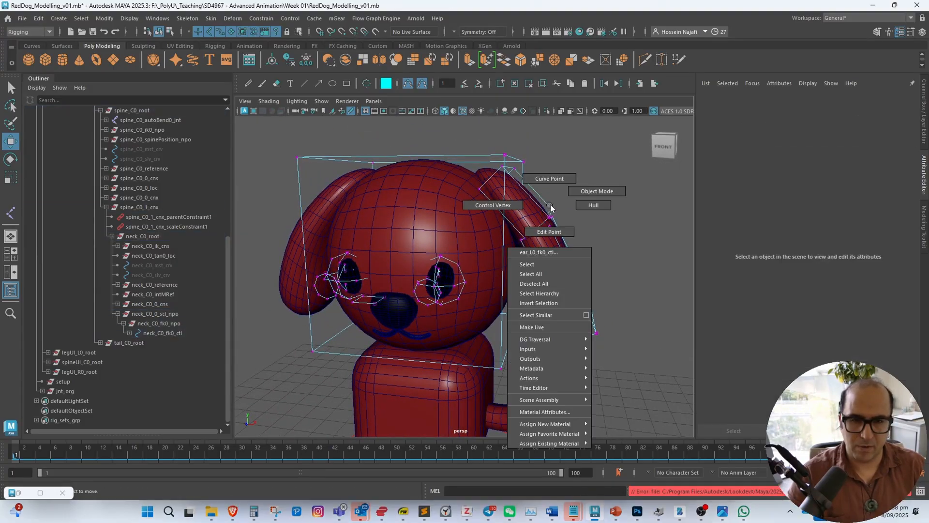
pyautogui.click(574, 191)
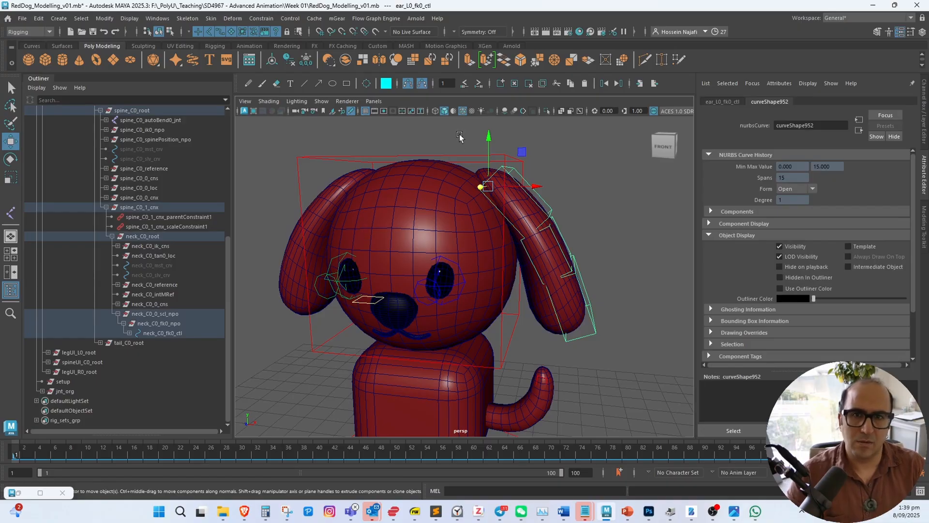
pyautogui.click(345, 21)
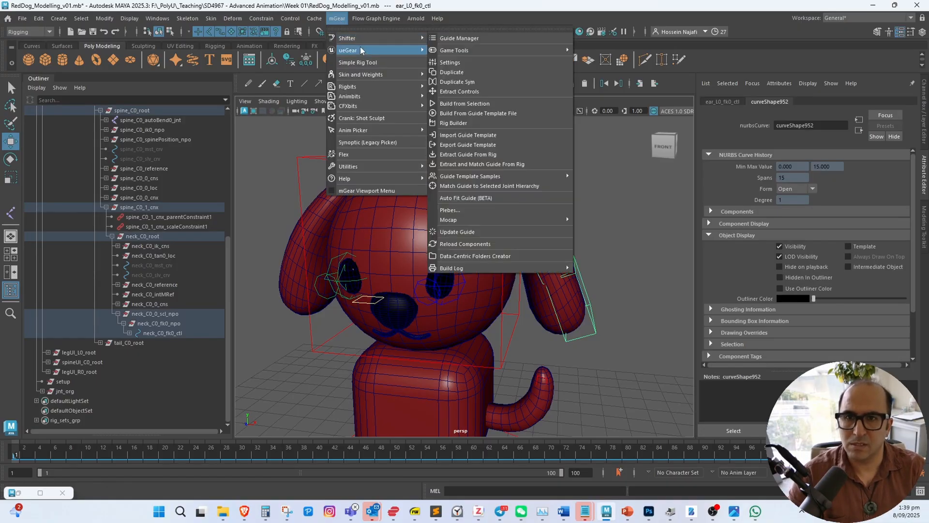
pyautogui.moveTo(365, 86)
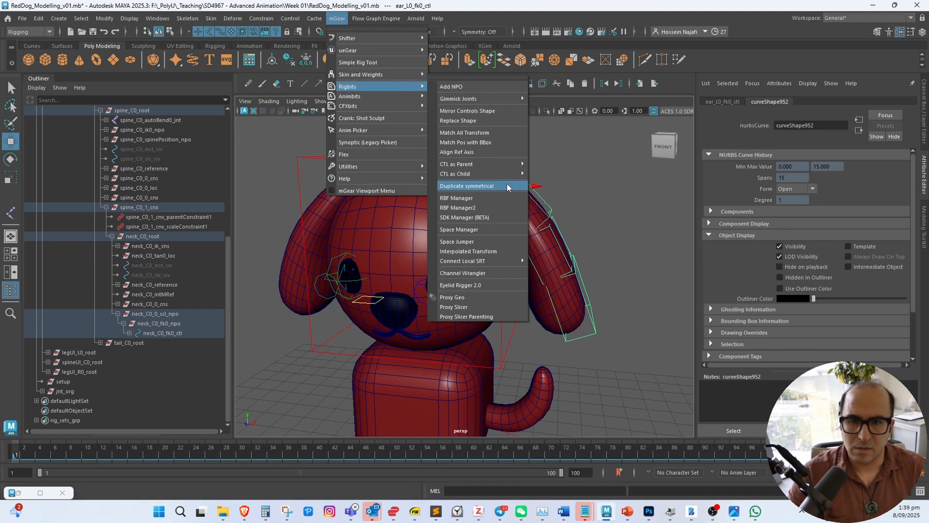
pyautogui.click(497, 133)
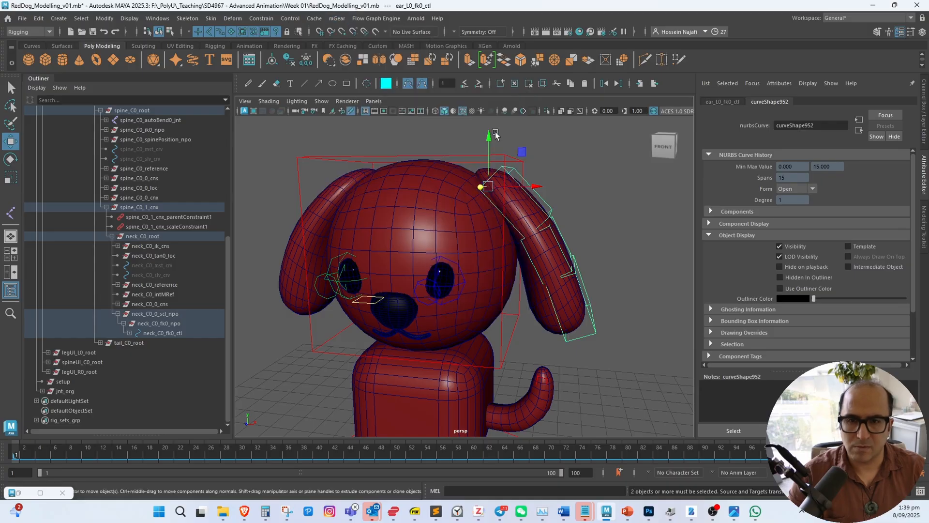
pyautogui.keyDown('alt'); pyautogui.moveTo(492, 139); pyautogui.dragTo(499, 147); pyautogui.keyUp('alt')
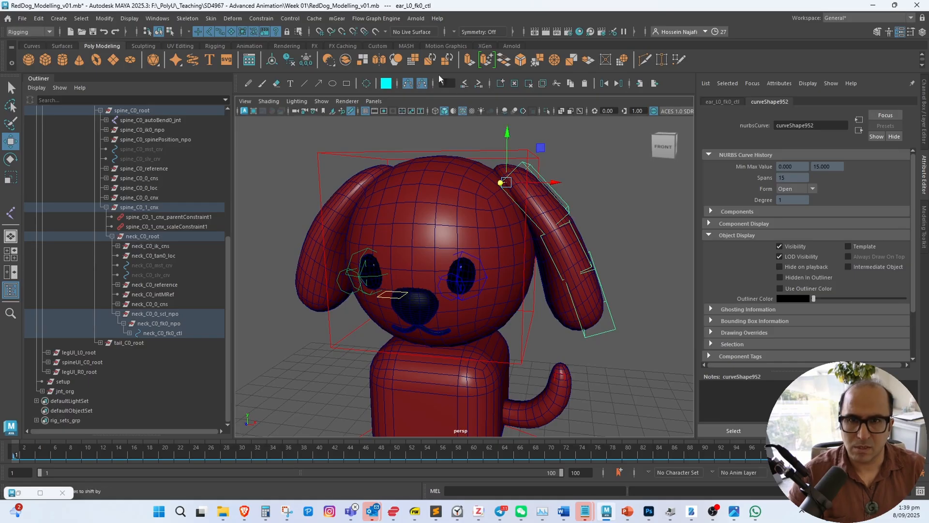
# Try to mirror the left ear's control shapes to the right ear with mGear's Mirror Controls, using Left to Right
pyautogui.click(337, 18)
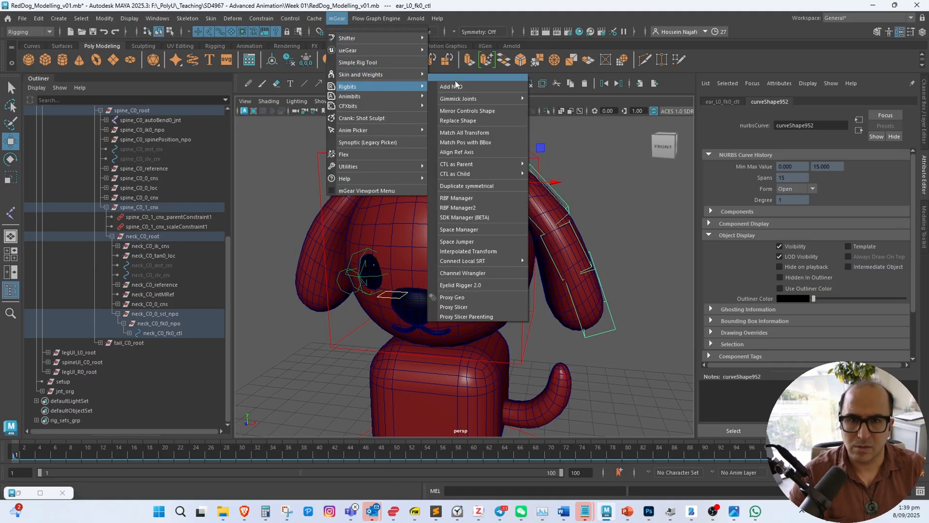
pyautogui.click(483, 77)
pyautogui.click(504, 105)
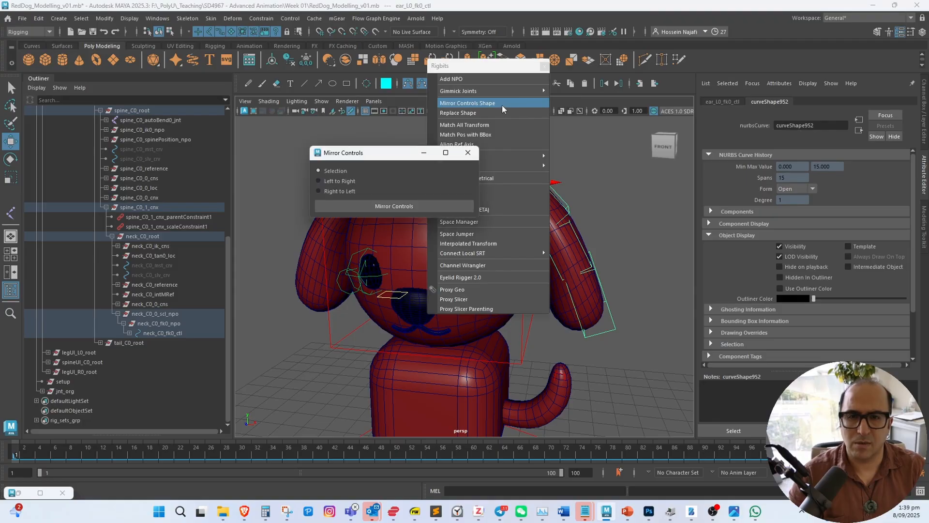
pyautogui.moveTo(404, 158); pyautogui.dragTo(672, 130)
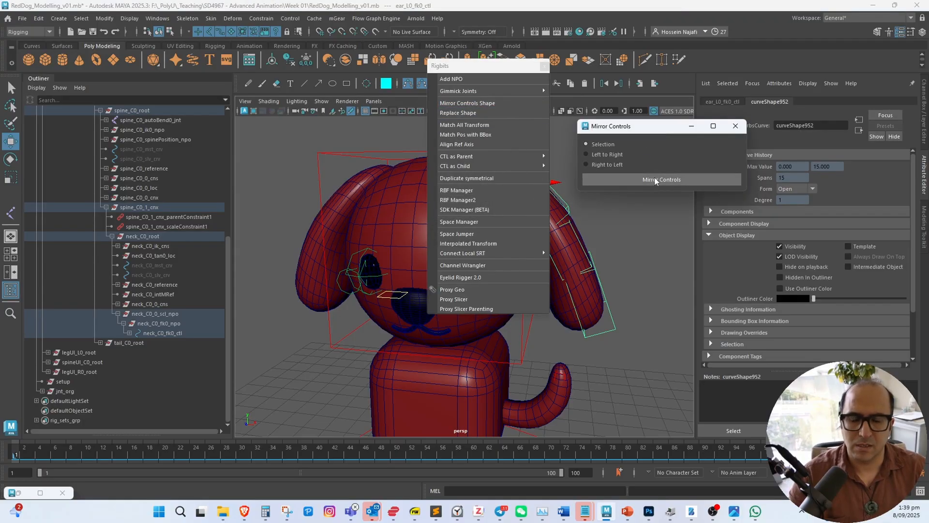
pyautogui.click(655, 179)
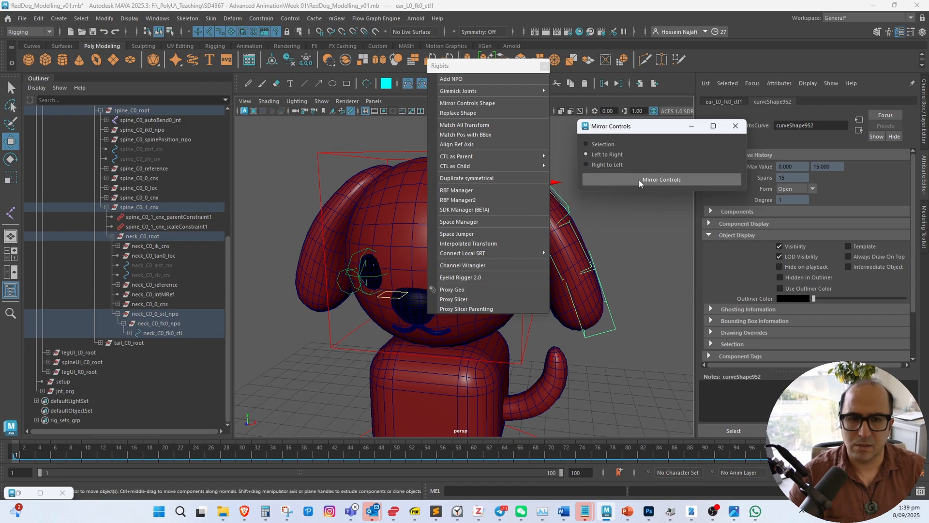
pyautogui.keyDown('alt'); pyautogui.moveTo(414, 316); pyautogui.dragTo(379, 332, button='middle'); pyautogui.keyUp('alt')
pyautogui.keyDown('alt'); pyautogui.moveTo(379, 332); pyautogui.dragTo(347, 346); pyautogui.keyUp('alt')
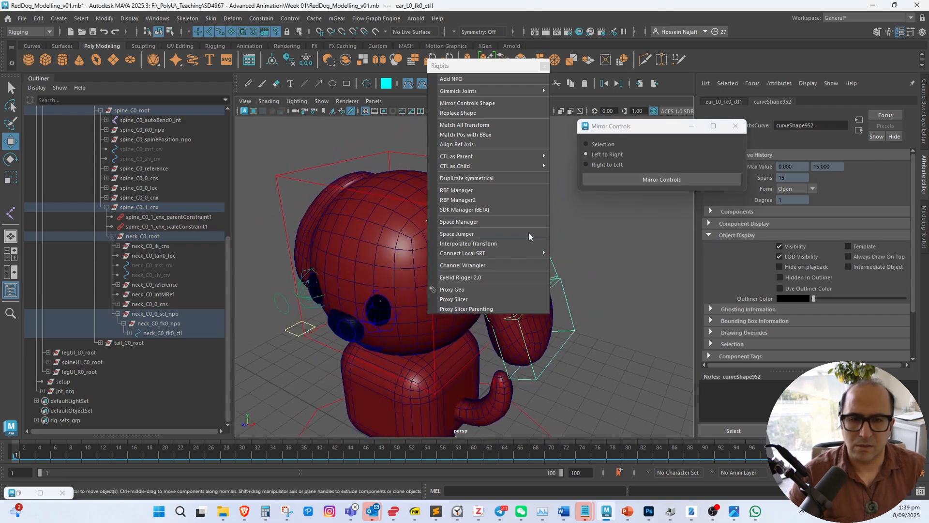
pyautogui.keyDown('alt'); pyautogui.moveTo(448, 338); pyautogui.dragTo(263, 342); pyautogui.keyUp('alt')
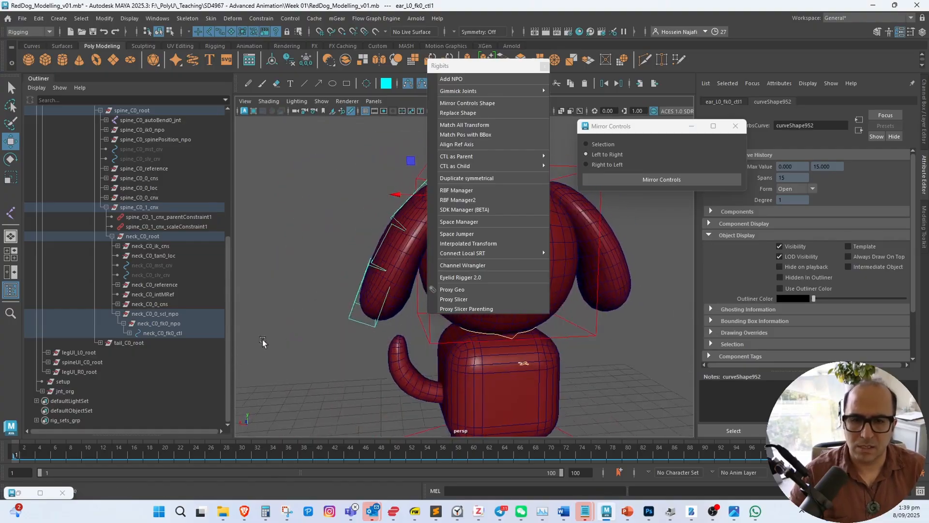
pyautogui.keyDown('alt'); pyautogui.moveTo(350, 340); pyautogui.dragTo(338, 358, button='middle'); pyautogui.keyUp('alt')
pyautogui.keyDown('alt'); pyautogui.moveTo(338, 358); pyautogui.dragTo(373, 312); pyautogui.keyUp('alt')
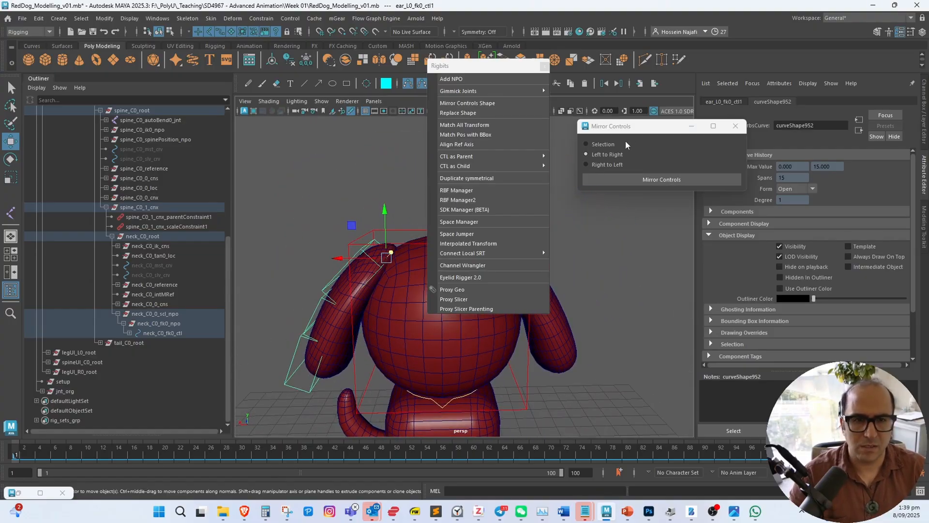
# Retry Mirror Controls on the ear control with the Selection option, and close the mirroring and Rigbits windows
pyautogui.click(629, 178)
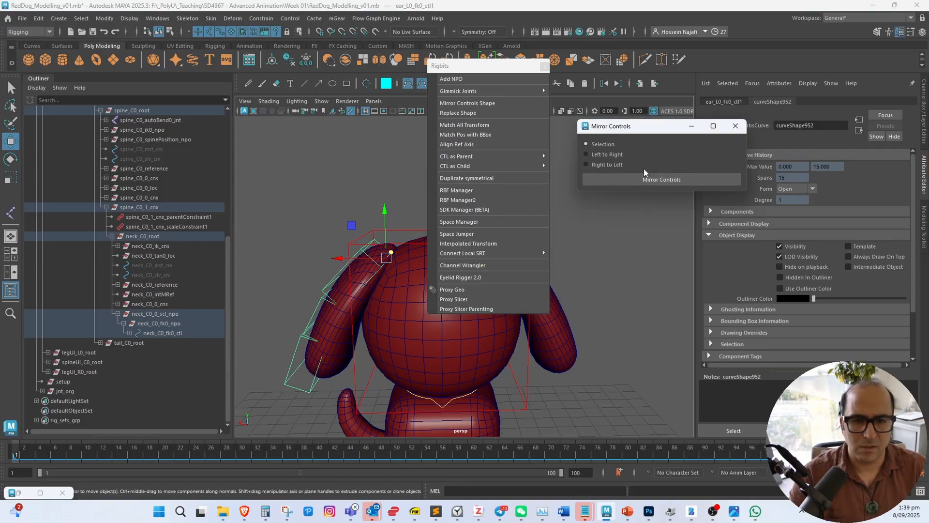
pyautogui.keyDown('alt'); pyautogui.moveTo(556, 273); pyautogui.dragTo(406, 323, button='middle'); pyautogui.keyUp('alt')
pyautogui.press('4')
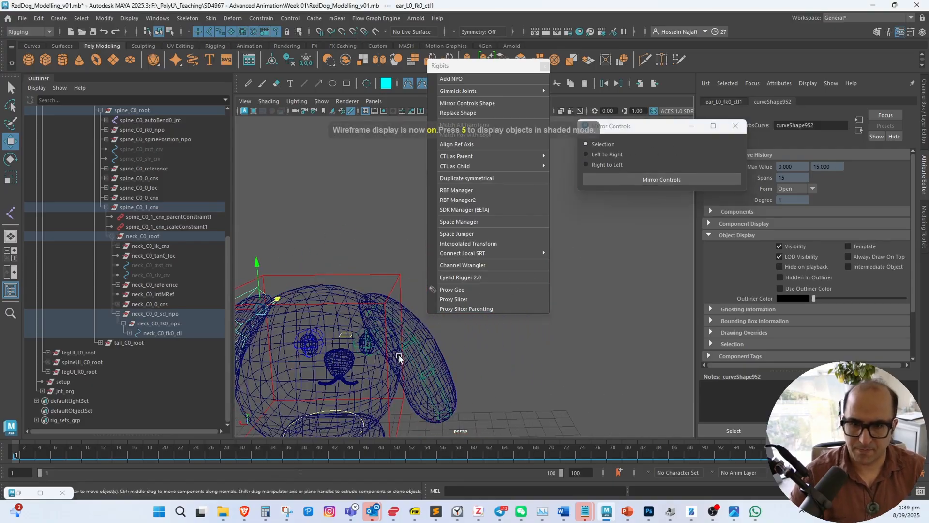
pyautogui.click(737, 127)
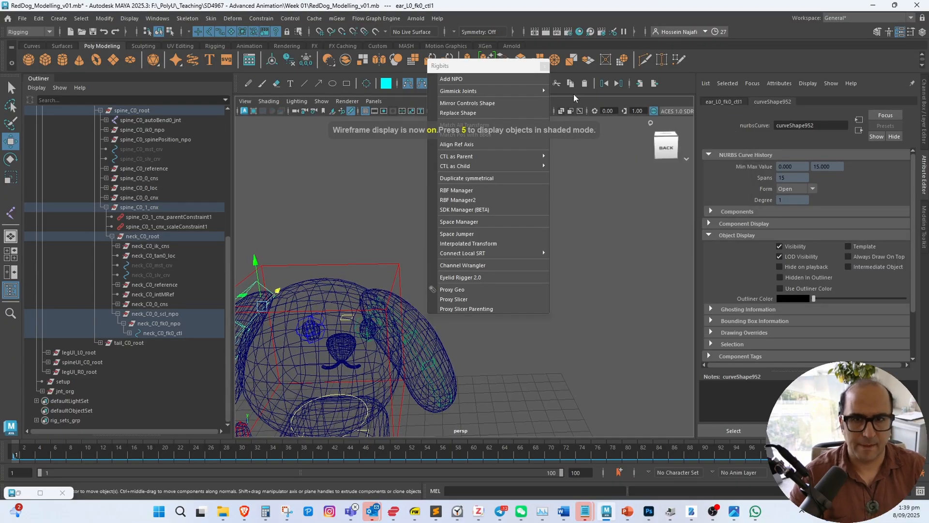
pyautogui.click(544, 65)
# Select the control vertices of the right ear's FK control curves, starting from ear_R0_fk0_ctl, in wireframe display
pyautogui.keyDown('alt'); pyautogui.moveTo(501, 197); pyautogui.dragTo(467, 237); pyautogui.keyUp('alt')
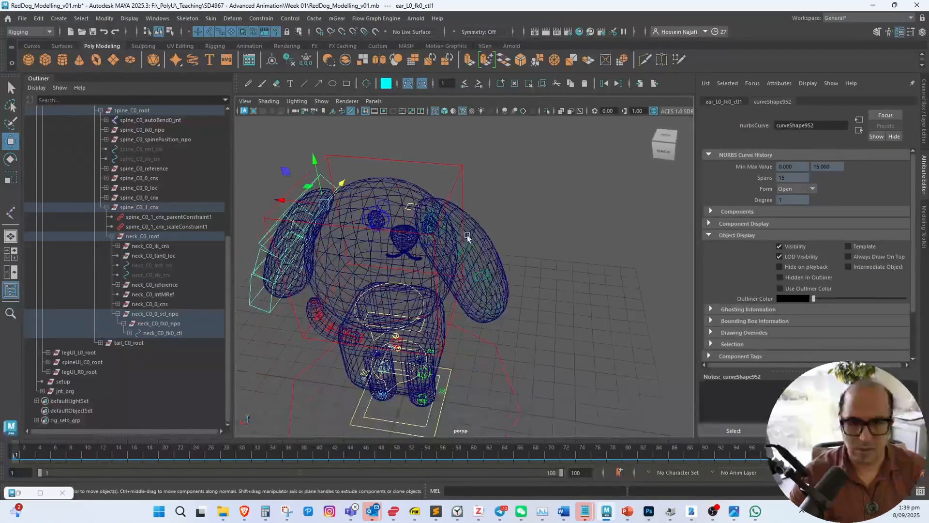
pyautogui.click(456, 237)
pyautogui.click(494, 188)
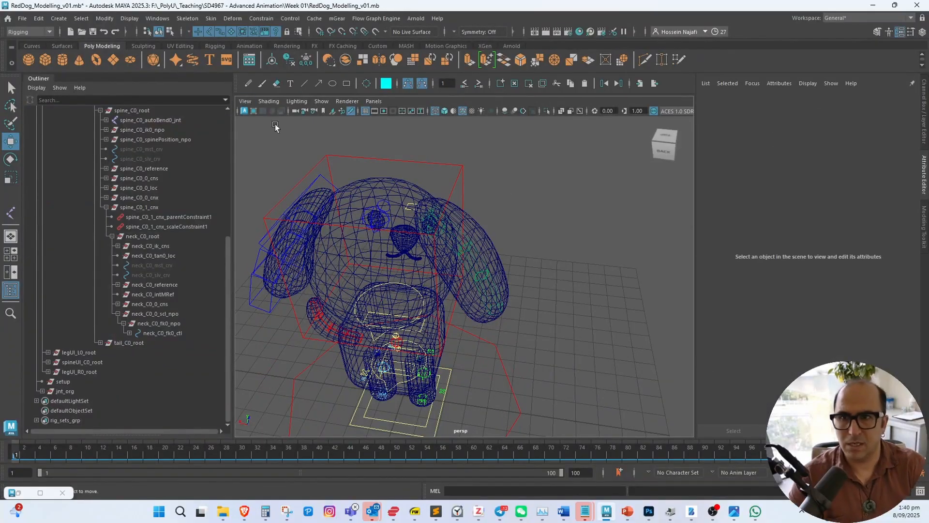
pyautogui.click(456, 240)
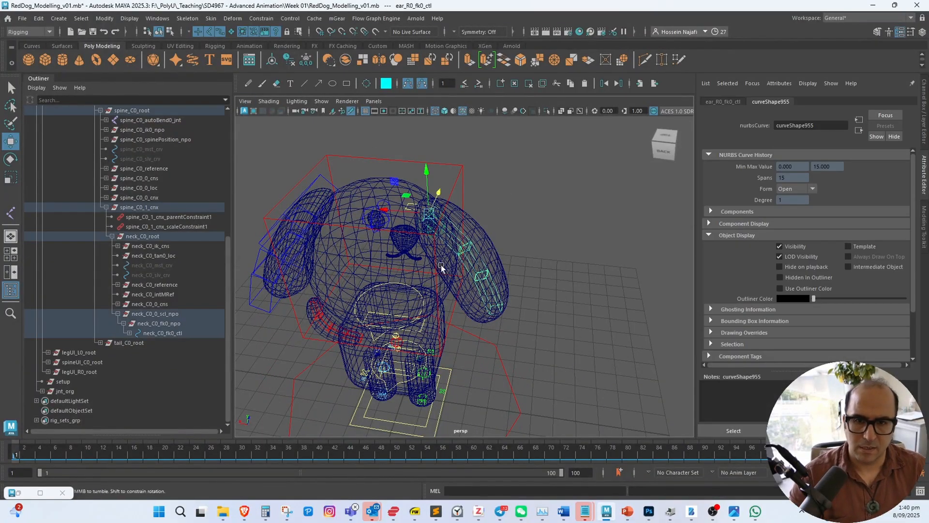
pyautogui.keyDown('alt'); pyautogui.moveTo(439, 268); pyautogui.dragTo(521, 271); pyautogui.keyUp('alt')
pyautogui.keyDown('alt'); pyautogui.moveTo(448, 317); pyautogui.dragTo(503, 249, button='middle'); pyautogui.keyUp('alt')
pyautogui.keyDown('alt'); pyautogui.moveTo(476, 251); pyautogui.dragTo(460, 304); pyautogui.keyUp('alt')
pyautogui.moveTo(396, 246); pyautogui.dragTo(382, 245, button='right')
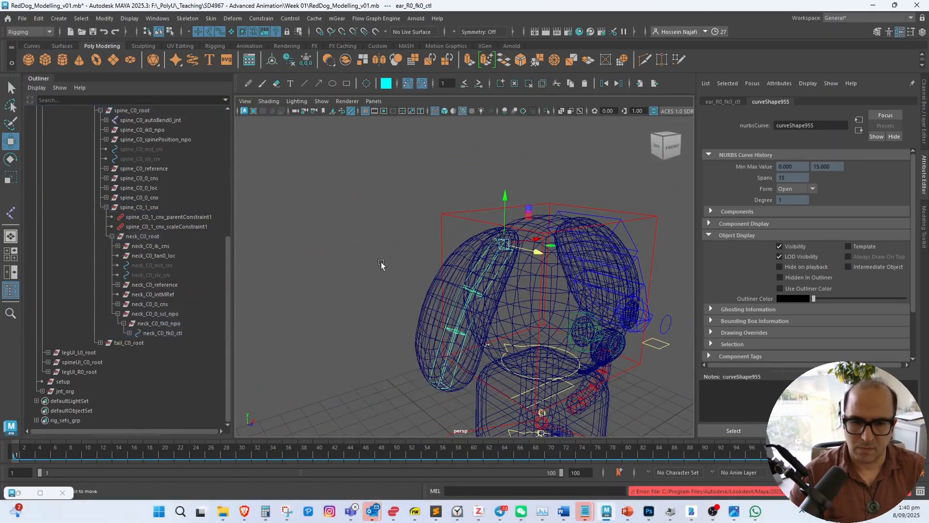
pyautogui.keyDown('alt'); pyautogui.moveTo(382, 263); pyautogui.dragTo(440, 265); pyautogui.keyUp('alt')
pyautogui.keyDown('alt'); pyautogui.moveTo(446, 229); pyautogui.dragTo(350, 221); pyautogui.keyUp('alt')
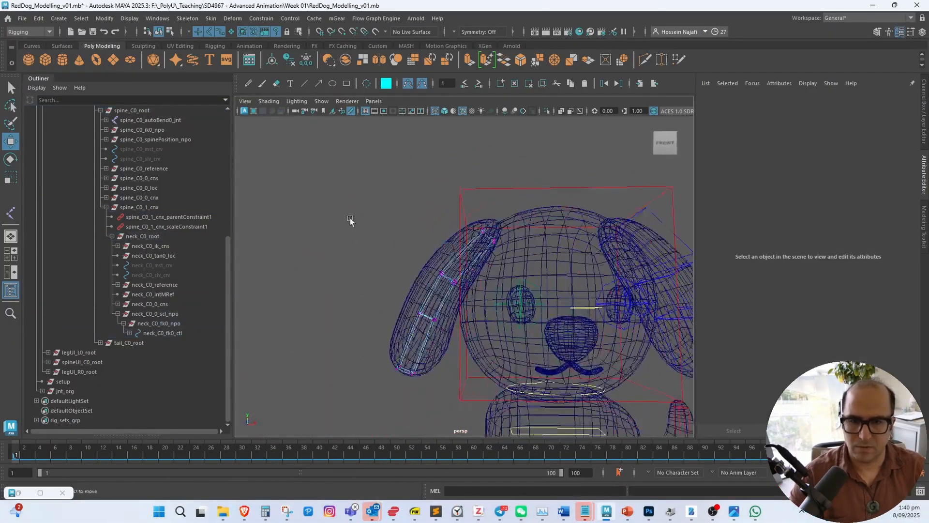
pyautogui.moveTo(478, 369); pyautogui.dragTo(498, 412)
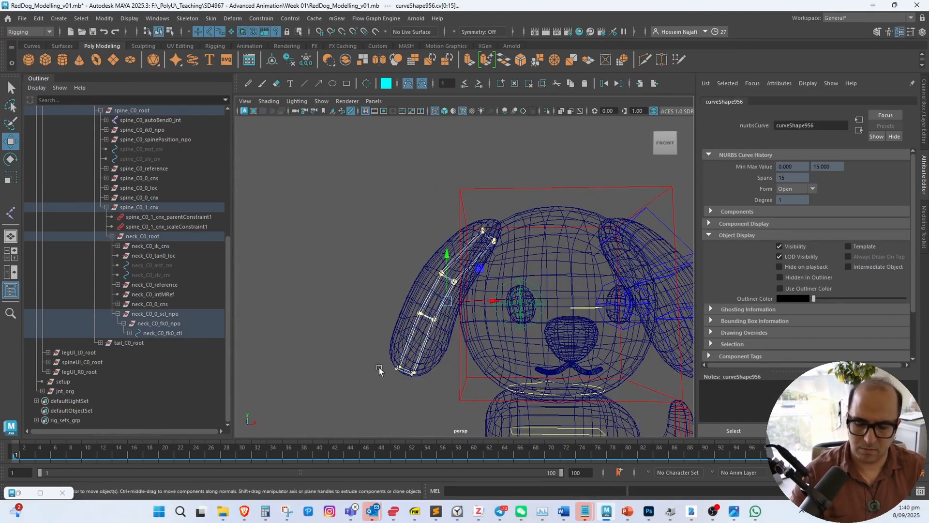
# Enlarge the right ear's FK control curves and shift them outward so they protrude from the shaded ear mesh
pyautogui.press('5')
pyautogui.moveTo(379, 370)
pyautogui.keyDown('alt'); pyautogui.mouseDown()
pyautogui.moveTo(498, 309)
pyautogui.moveTo(399, 307)
pyautogui.moveTo(222, 378)
pyautogui.mouseUp(); pyautogui.keyUp('alt')
pyautogui.press('r')
pyautogui.keyDown('alt'); pyautogui.moveTo(480, 344); pyautogui.dragTo(511, 346); pyautogui.keyUp('alt')
pyautogui.keyDown('alt'); pyautogui.moveTo(441, 314); pyautogui.dragTo(436, 290); pyautogui.keyUp('alt')
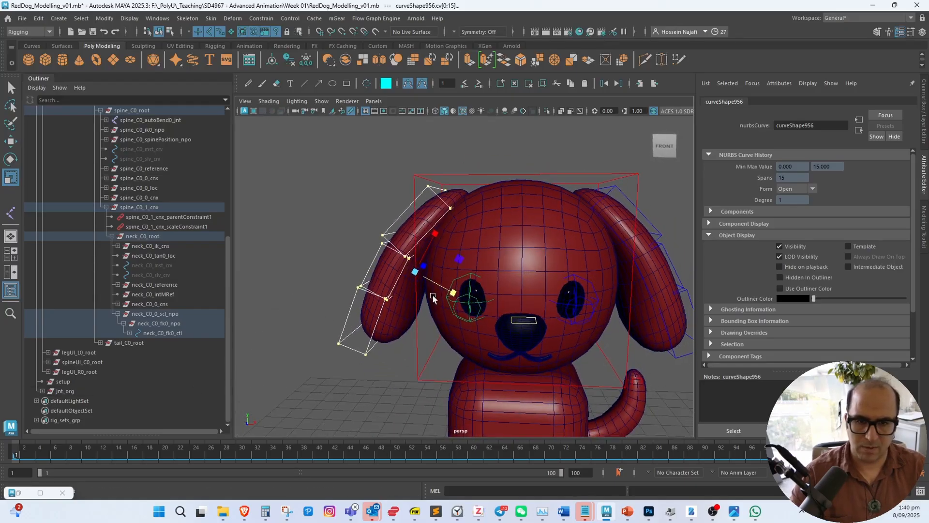
# Scale up all control vertices of neck_C0_ik_ctl so its ring extends outside the shaded neck and body
pyautogui.keyDown('alt'); pyautogui.moveTo(436, 290); pyautogui.dragTo(457, 303, button='middle'); pyautogui.keyUp('alt')
pyautogui.press('4')
pyautogui.keyDown('alt'); pyautogui.moveTo(462, 303); pyautogui.dragTo(469, 288); pyautogui.keyUp('alt')
pyautogui.click(497, 229)
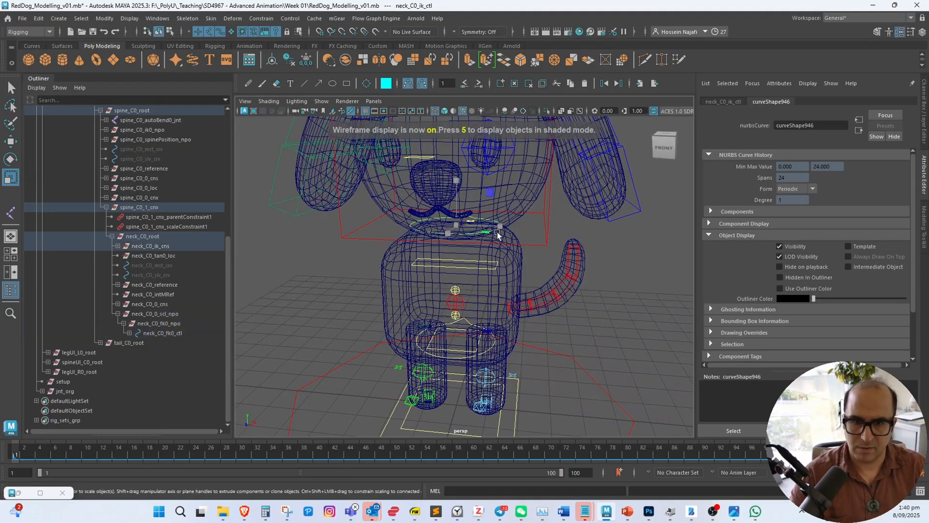
pyautogui.press('5')
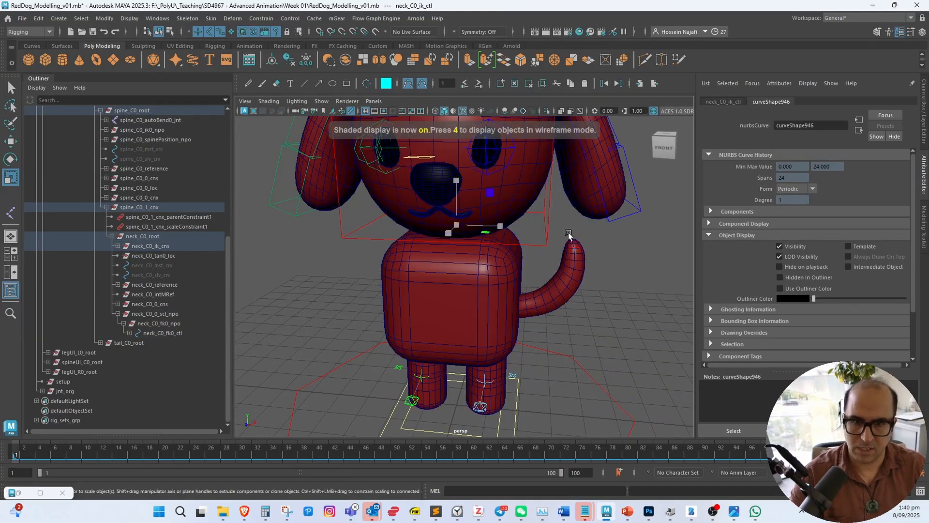
pyautogui.moveTo(651, 292); pyautogui.dragTo(581, 252, button='right')
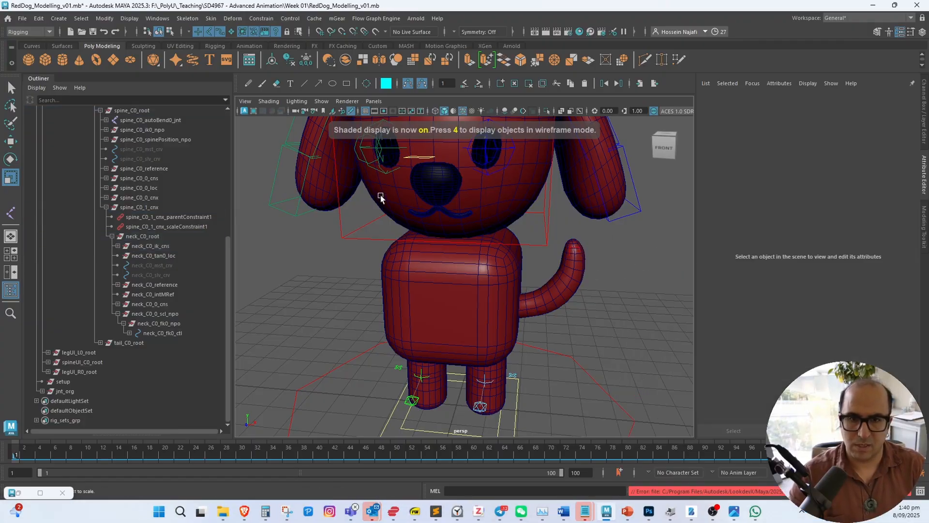
pyautogui.moveTo(381, 194); pyautogui.dragTo(499, 246)
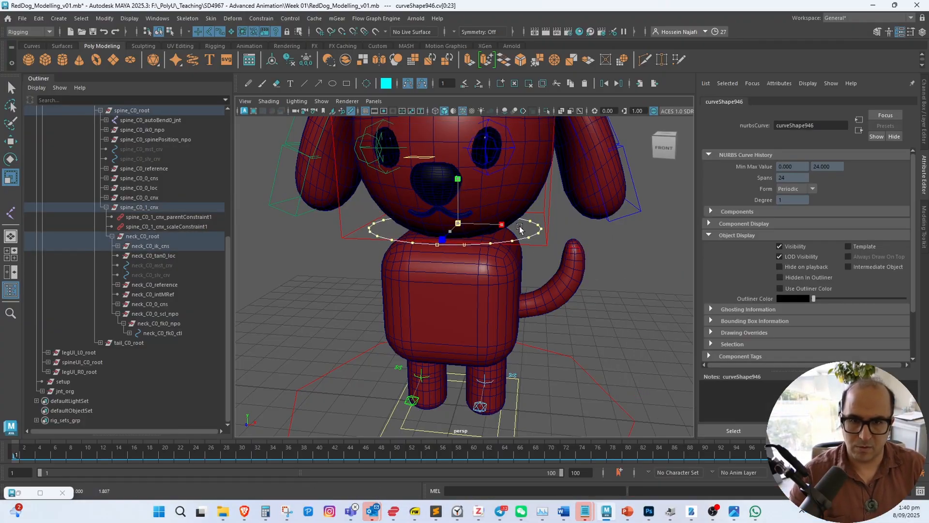
pyautogui.keyDown('alt'); pyautogui.moveTo(521, 342); pyautogui.dragTo(516, 309); pyautogui.keyUp('alt')
# Scale up the control vertices of body_C0_ctl and the spine_C0_ik0 control so both curves extend beyond the lower body
pyautogui.press('4')
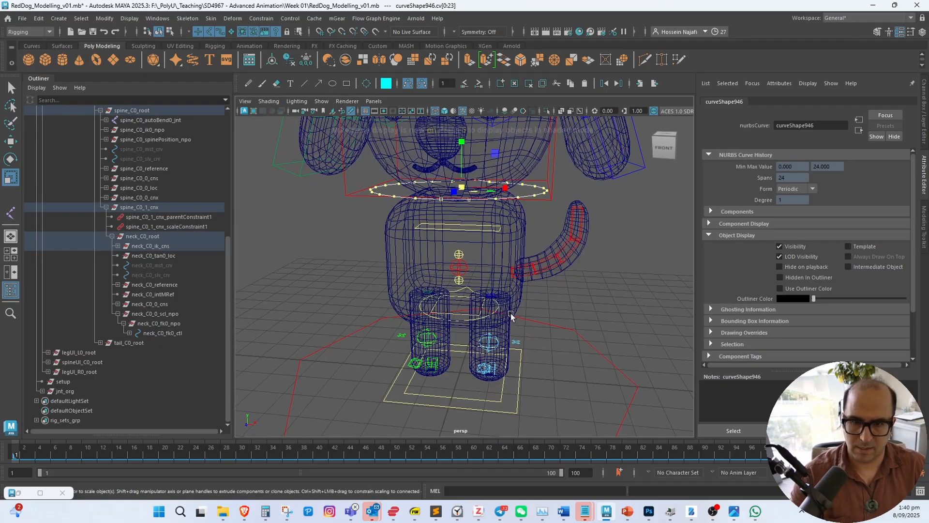
pyautogui.click(462, 300)
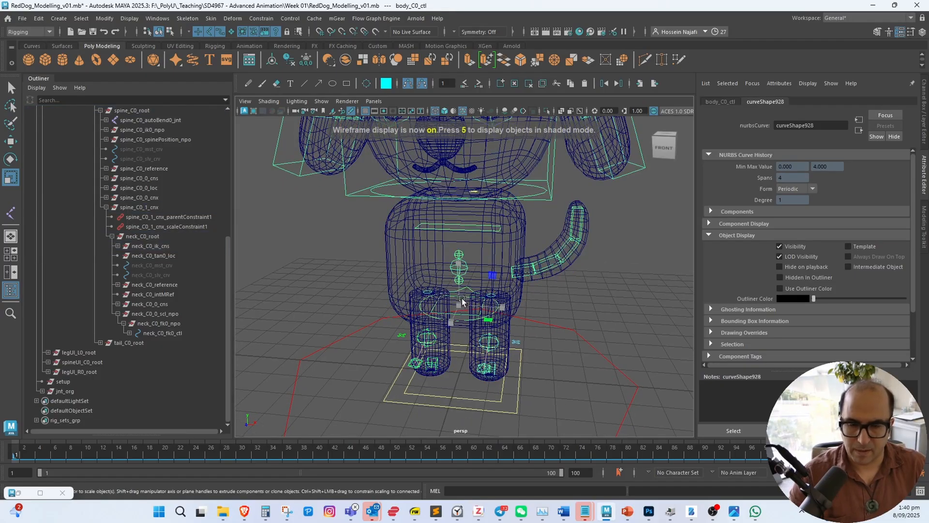
pyautogui.keyDown('alt'); pyautogui.moveTo(453, 306); pyautogui.dragTo(519, 294); pyautogui.keyUp('alt')
pyautogui.keyDown('alt'); pyautogui.moveTo(519, 296); pyautogui.dragTo(547, 310, button='right'); pyautogui.keyUp('alt')
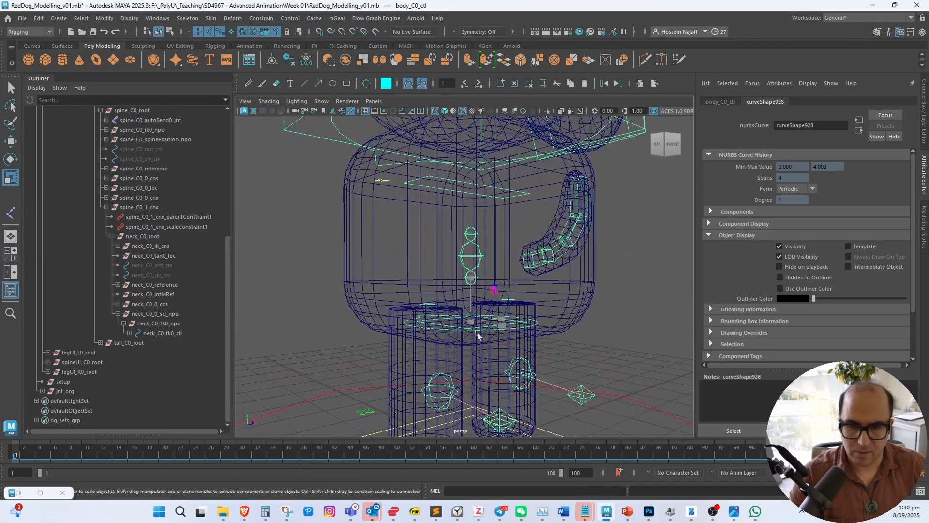
pyautogui.moveTo(304, 251); pyautogui.dragTo(238, 251, button='right')
pyautogui.moveTo(378, 310); pyautogui.dragTo(388, 312)
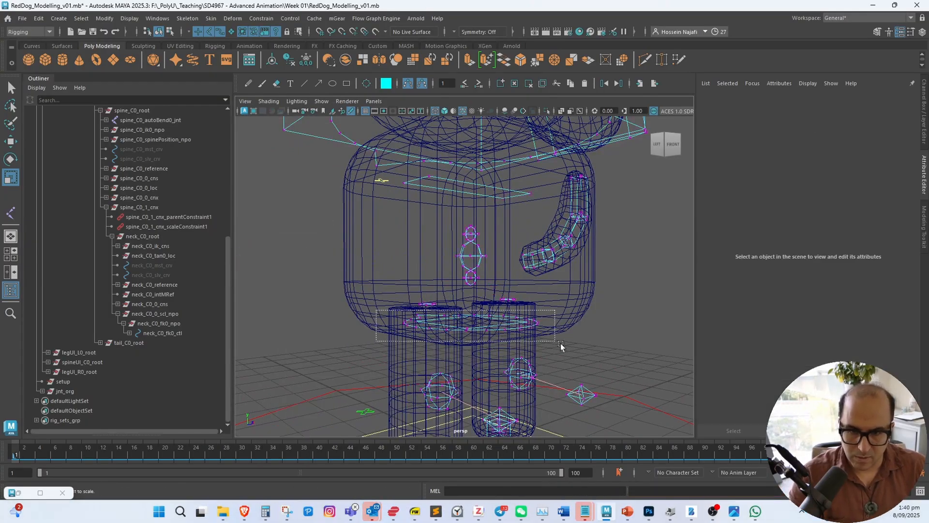
pyautogui.moveTo(561, 345); pyautogui.dragTo(561, 345)
pyautogui.click(486, 362)
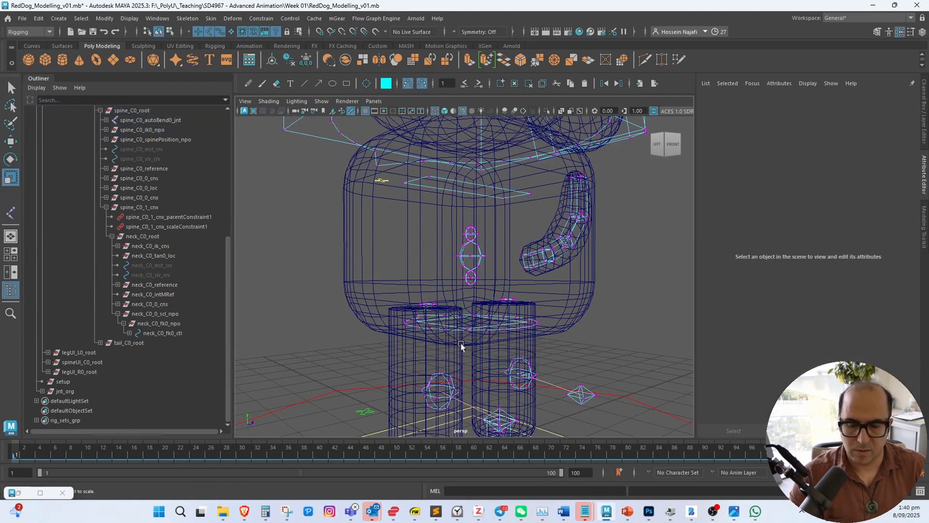
pyautogui.moveTo(461, 343); pyautogui.dragTo(445, 339)
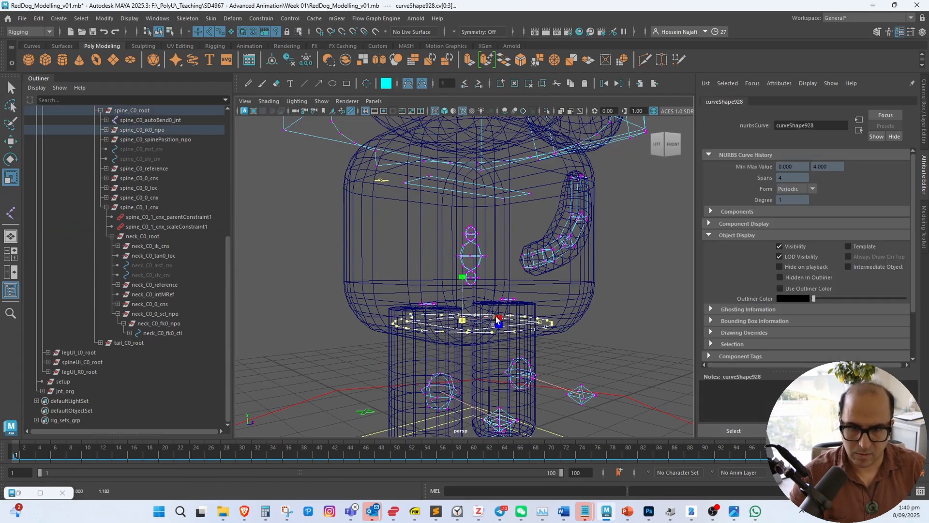
pyautogui.moveTo(497, 319)
pyautogui.mouseDown()
pyautogui.moveTo(624, 321)
pyautogui.moveTo(535, 330)
pyautogui.moveTo(626, 318)
pyautogui.moveTo(574, 300)
pyautogui.mouseUp()
pyautogui.press('5')
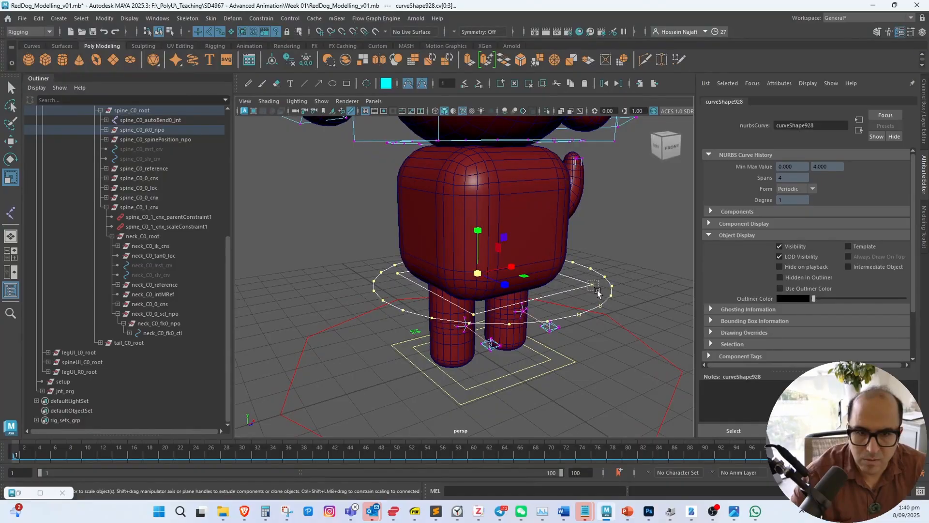
# Scale up the control vertices of body_C0_ctl until its square surrounds the spine ring, and return to object mode
pyautogui.click(590, 284)
pyautogui.moveTo(477, 314)
pyautogui.keyDown('alt'); pyautogui.mouseDown()
pyautogui.moveTo(433, 301)
pyautogui.moveTo(492, 307)
pyautogui.mouseUp(); pyautogui.keyUp('alt')
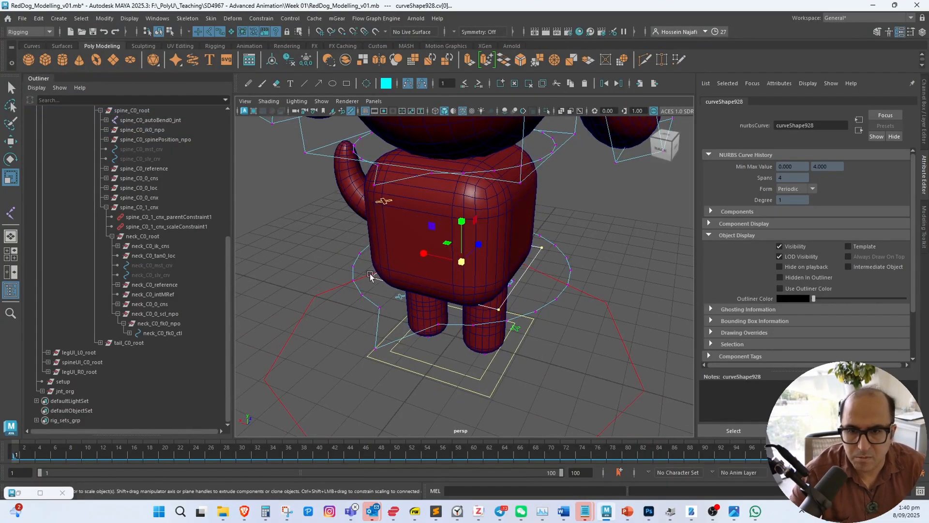
pyautogui.moveTo(454, 267); pyautogui.dragTo(529, 269)
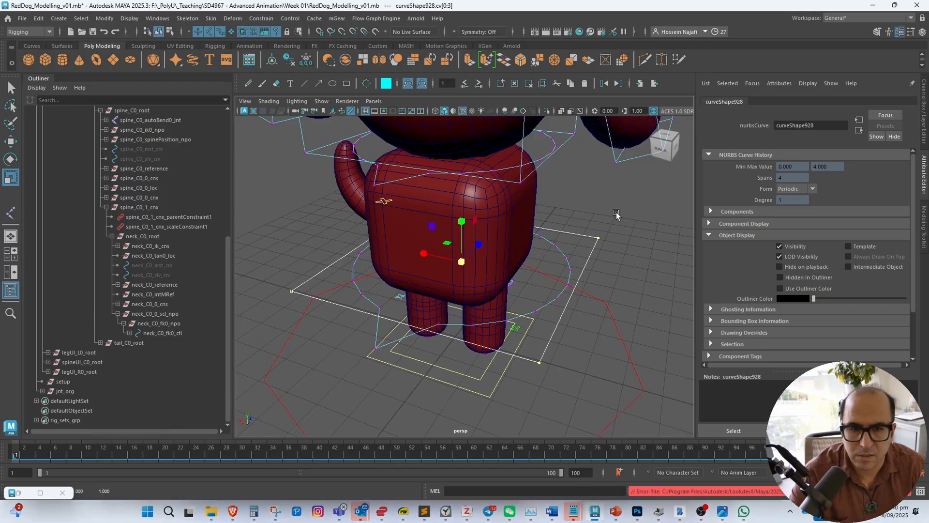
pyautogui.press('F8')
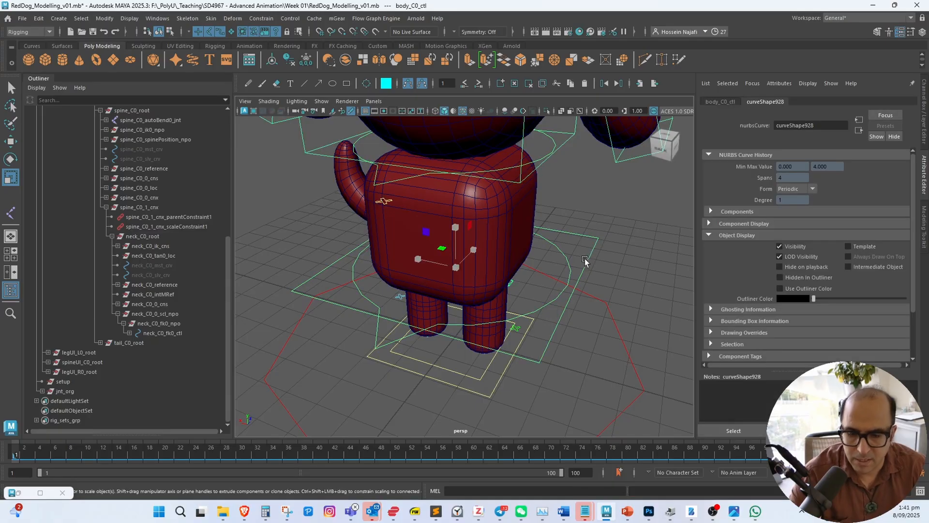
# Test-move the spine_C0_ik0_ctl ring around the lower body and undo the movement
pyautogui.press('w')
pyautogui.keyDown('alt'); pyautogui.moveTo(456, 271); pyautogui.dragTo(409, 276); pyautogui.keyUp('alt')
pyautogui.click(531, 275)
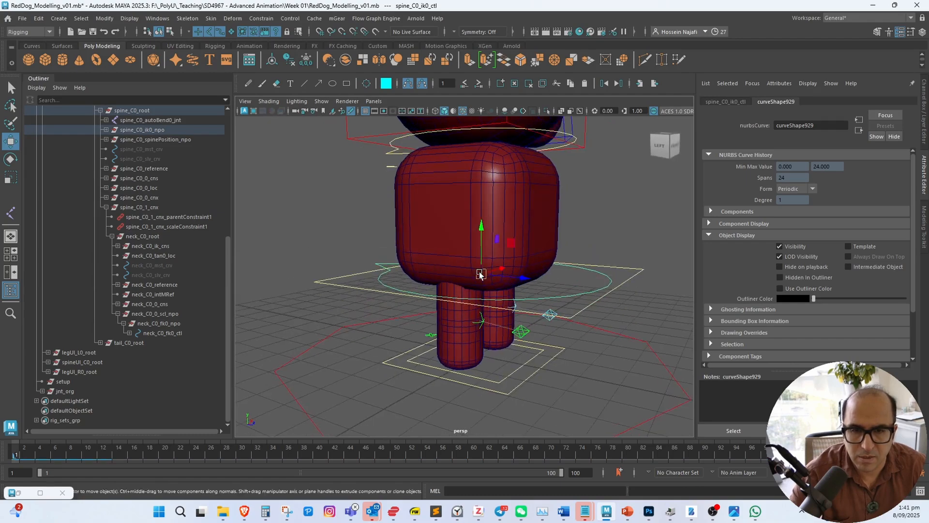
pyautogui.moveTo(481, 273)
pyautogui.mouseDown()
pyautogui.moveTo(493, 275)
pyautogui.moveTo(492, 294)
pyautogui.moveTo(488, 286)
pyautogui.moveTo(526, 286)
pyautogui.moveTo(453, 287)
pyautogui.moveTo(492, 272)
pyautogui.mouseUp()
pyautogui.hotkey('ctrl', 'z')
pyautogui.hotkey('ctrl', 'z')
# Set Spring chain intensity to 0 on the spineUI_C0_ctl control
pyautogui.keyDown('alt'); pyautogui.moveTo(492, 273); pyautogui.dragTo(480, 253, button='middle'); pyautogui.keyUp('alt')
pyautogui.keyDown('alt'); pyautogui.moveTo(499, 274); pyautogui.dragTo(482, 265); pyautogui.keyUp('alt')
pyautogui.click(506, 249)
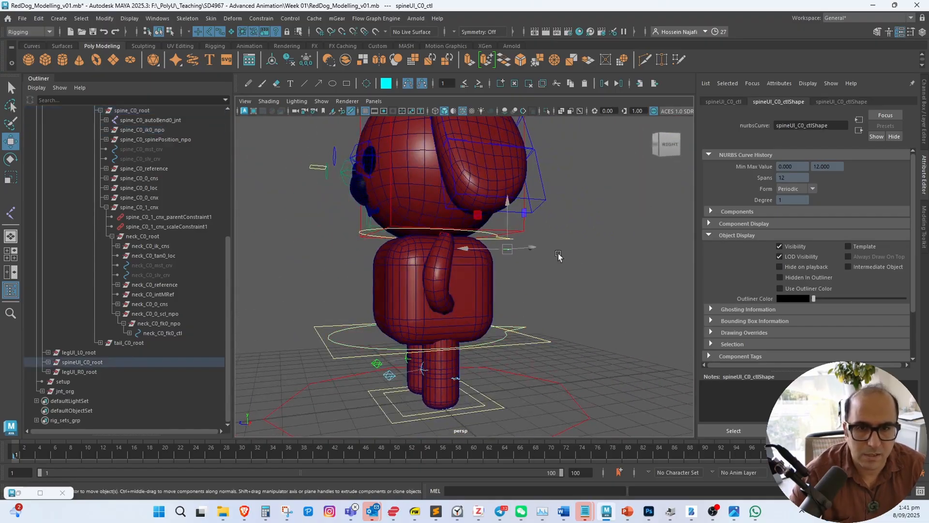
pyautogui.click(924, 140)
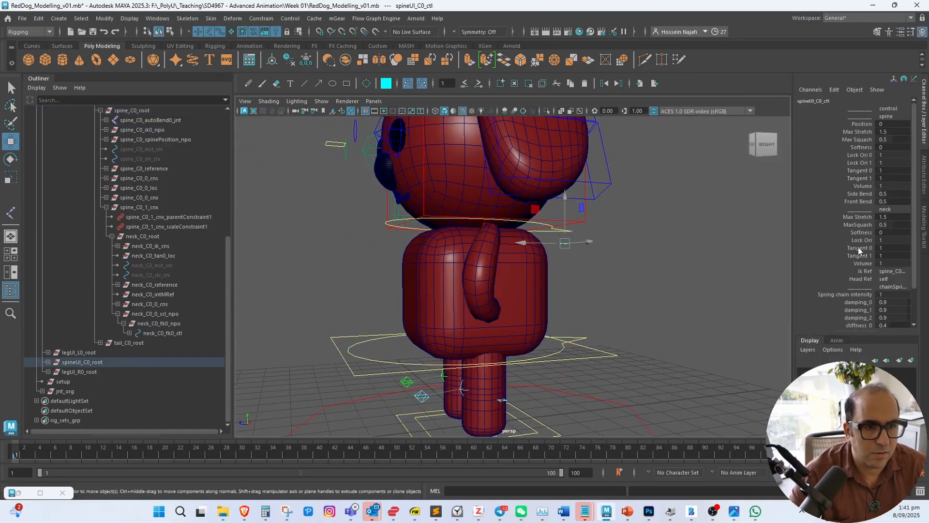
pyautogui.click(861, 295)
pyautogui.moveTo(754, 301); pyautogui.dragTo(677, 289, button='middle')
# Enlarge the control vertices of all tail FK control curves so they protrude from the shaded tail mesh
pyautogui.keyDown('alt'); pyautogui.moveTo(637, 315); pyautogui.dragTo(588, 292); pyautogui.keyUp('alt')
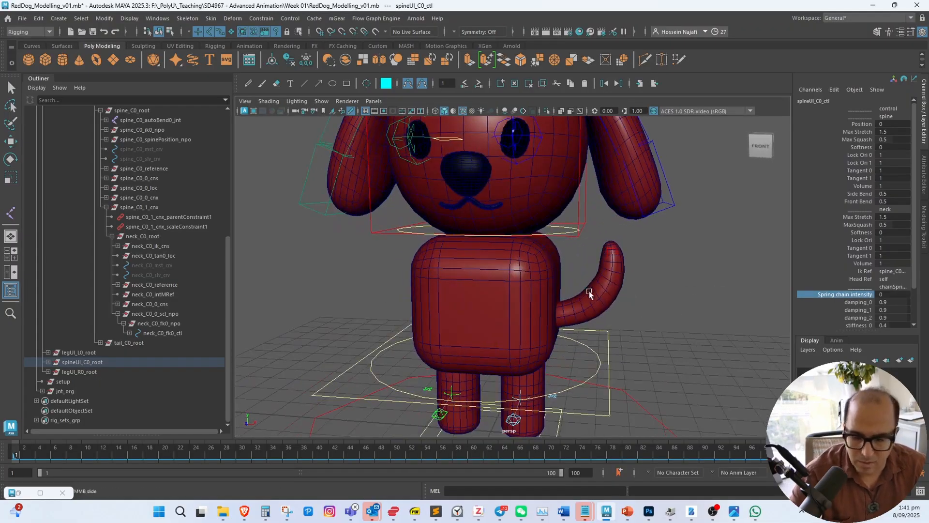
pyautogui.press('4')
pyautogui.press('w')
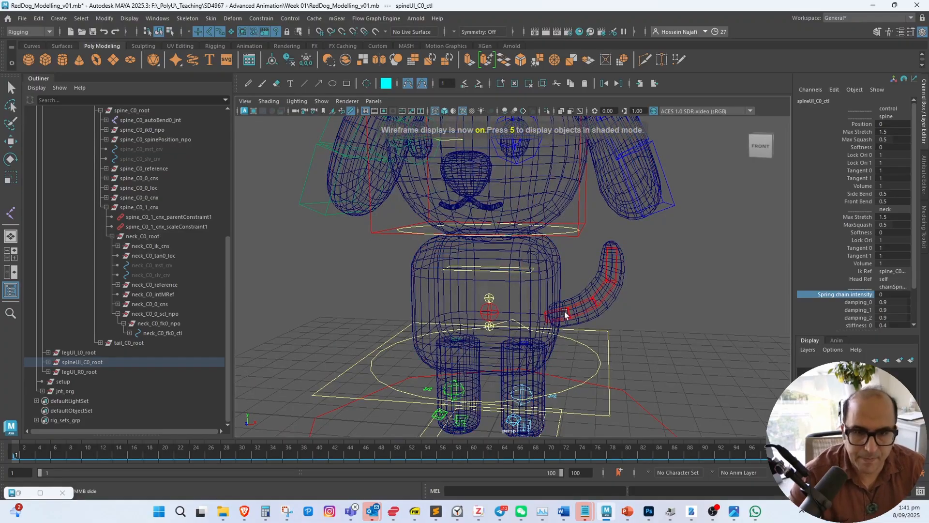
pyautogui.click(568, 316)
pyautogui.click(652, 282)
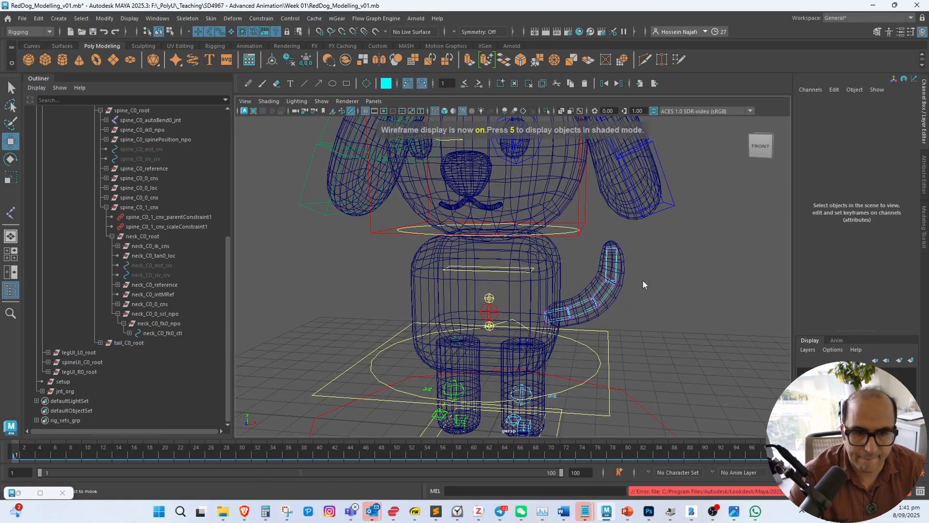
pyautogui.click(627, 271)
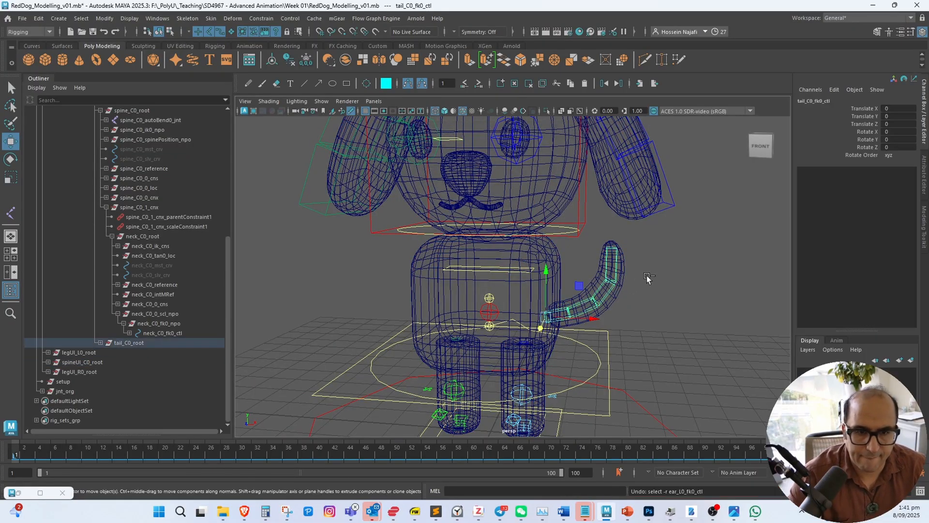
pyautogui.moveTo(662, 252); pyautogui.dragTo(627, 266, button='right')
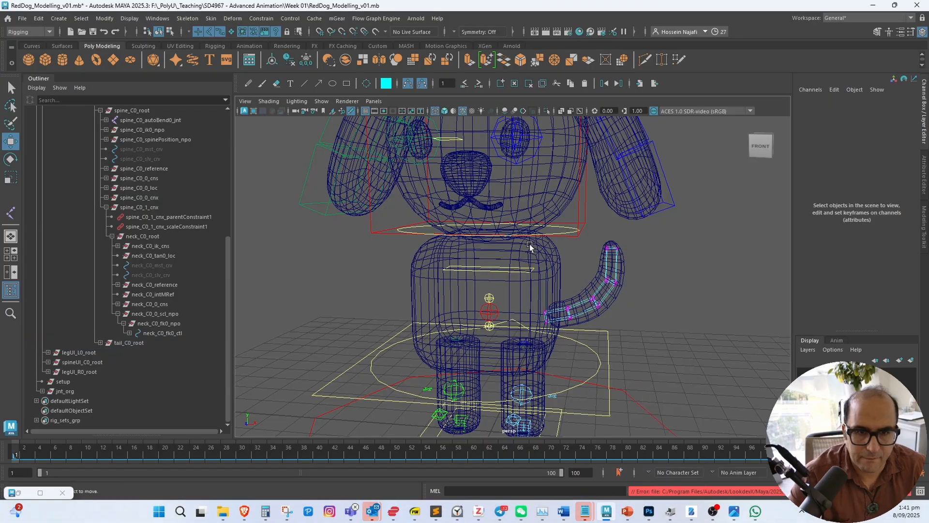
pyautogui.moveTo(529, 227); pyautogui.dragTo(663, 349)
pyautogui.moveTo(635, 318)
pyautogui.keyDown('alt'); pyautogui.mouseDown()
pyautogui.moveTo(615, 338)
pyautogui.moveTo(585, 340)
pyautogui.mouseUp(); pyautogui.keyUp('alt')
pyautogui.press('5')
pyautogui.press('r')
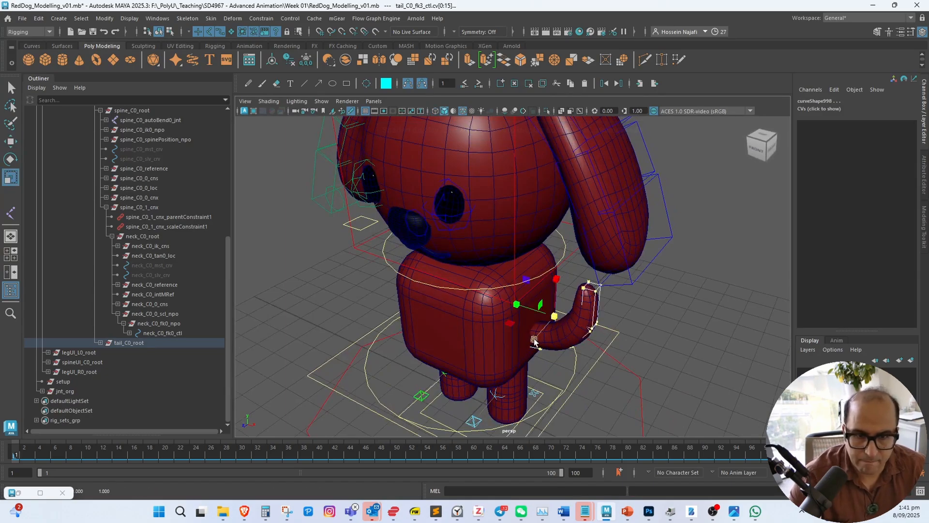
pyautogui.moveTo(520, 364)
pyautogui.keyDown('alt'); pyautogui.mouseDown()
pyautogui.moveTo(558, 361)
pyautogui.moveTo(520, 367)
pyautogui.mouseUp(); pyautogui.keyUp('alt')
# Widen the control vertices of spine_C0_spinePosition_ctl so the curve extends past both sides of the body
pyautogui.press('4')
pyautogui.click(545, 266)
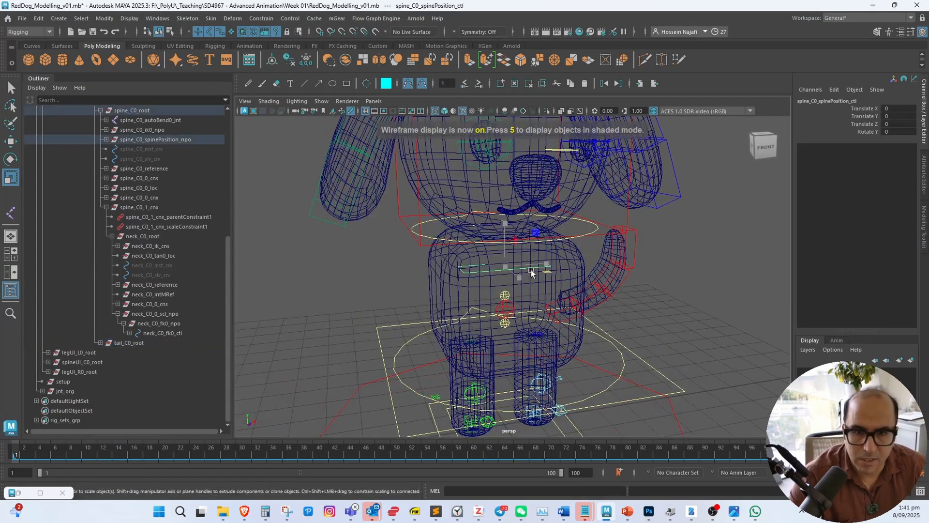
pyautogui.moveTo(344, 257); pyautogui.dragTo(338, 253, button='right')
pyautogui.moveTo(447, 258); pyautogui.dragTo(551, 268)
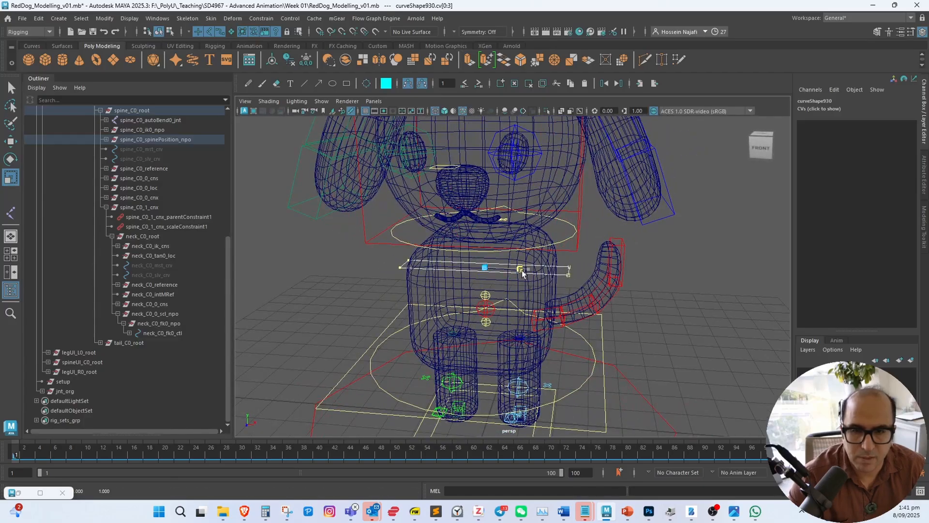
pyautogui.press('5')
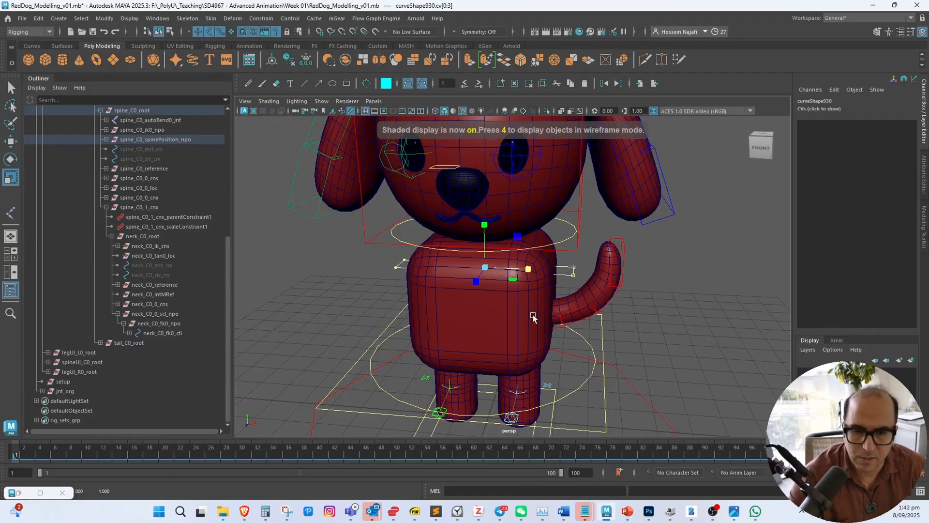
pyautogui.moveTo(533, 317)
pyautogui.keyDown('alt'); pyautogui.mouseDown()
pyautogui.moveTo(539, 275)
pyautogui.moveTo(514, 292)
pyautogui.moveTo(489, 281)
pyautogui.moveTo(521, 317)
pyautogui.mouseUp(); pyautogui.keyUp('alt')
# Select all control vertices of the left foot controls leg_L0_ik_ctl and leg_L0_ikcns_ctl in wireframe display
pyautogui.press('4')
pyautogui.click(522, 316)
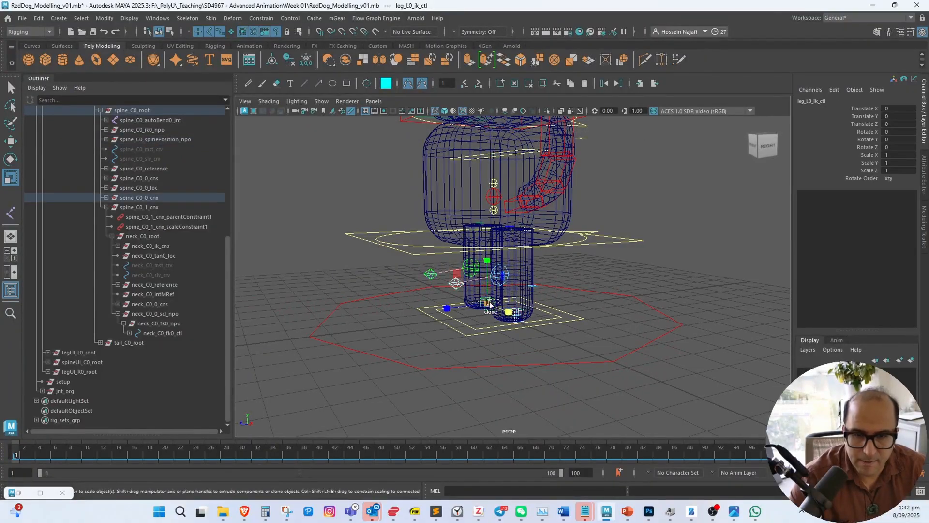
pyautogui.click(566, 313)
pyautogui.click(521, 317)
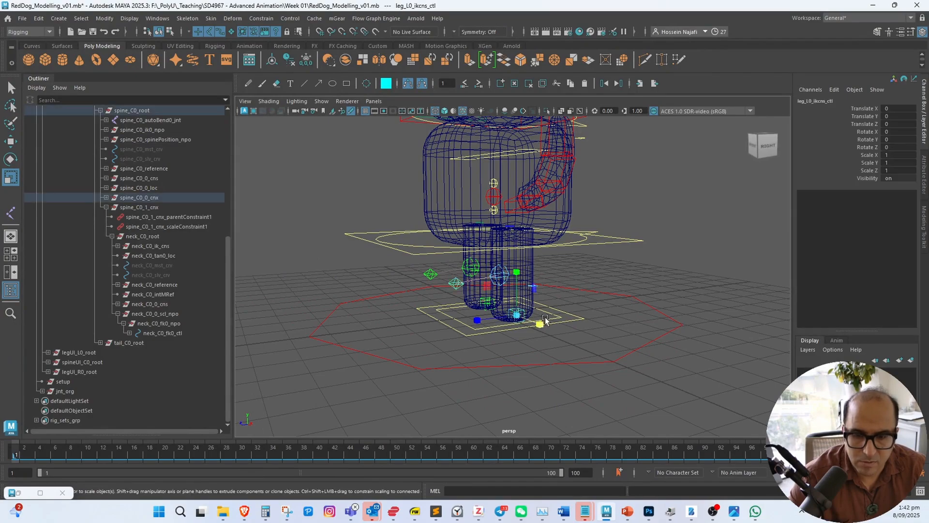
pyautogui.press('f')
pyautogui.scroll(-10, 542, 302)
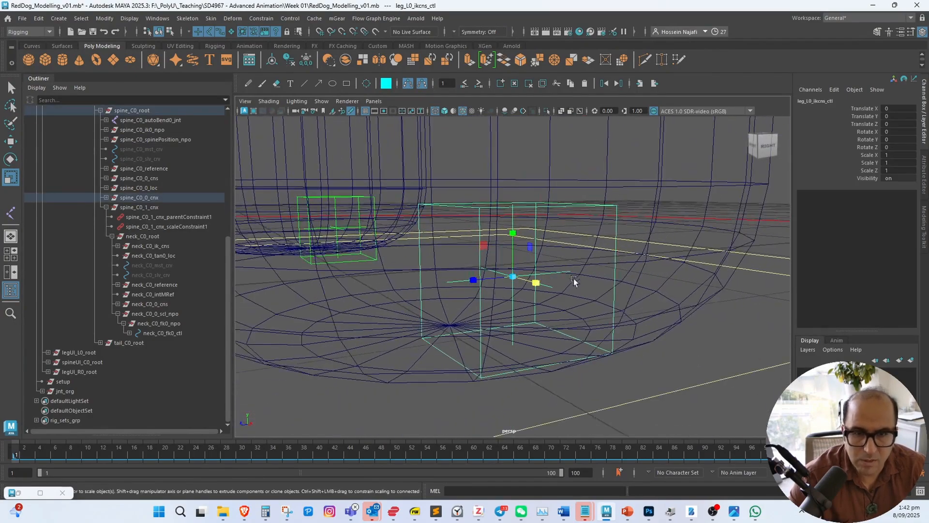
pyautogui.rightClick(660, 195)
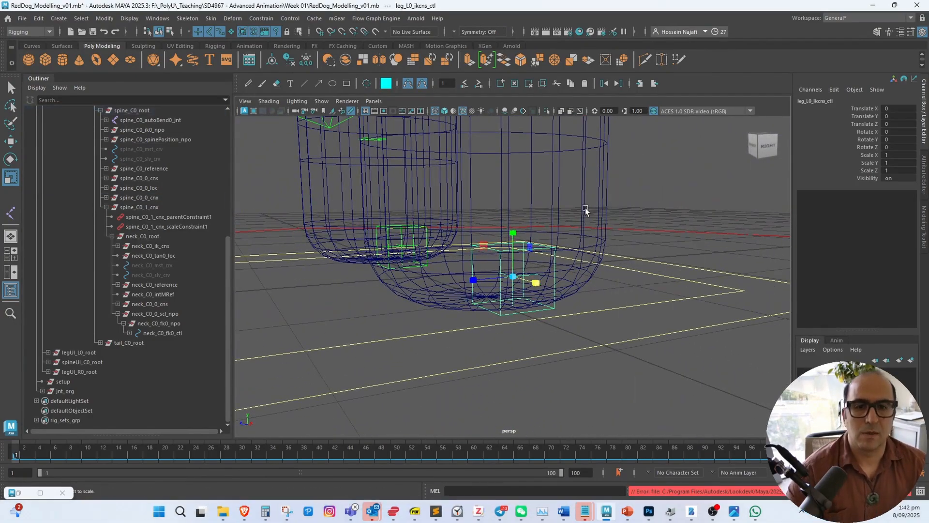
pyautogui.click(587, 208)
pyautogui.moveTo(458, 228); pyautogui.dragTo(632, 386)
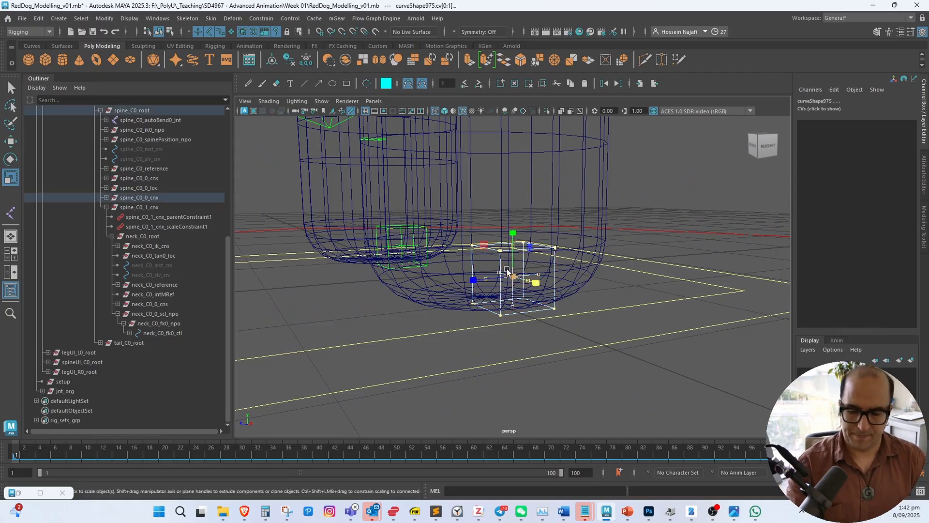
# Enlarge, raise and reshape the left foot's IK control curves into a box around the shaded foot
pyautogui.press('5')
pyautogui.moveTo(508, 273); pyautogui.dragTo(597, 266)
pyautogui.press('w')
pyautogui.moveTo(512, 237); pyautogui.dragTo(512, 175)
pyautogui.moveTo(474, 223); pyautogui.dragTo(587, 249)
pyautogui.press('r')
pyautogui.keyDown('alt'); pyautogui.moveTo(557, 251); pyautogui.dragTo(600, 253, button='middle'); pyautogui.keyUp('alt')
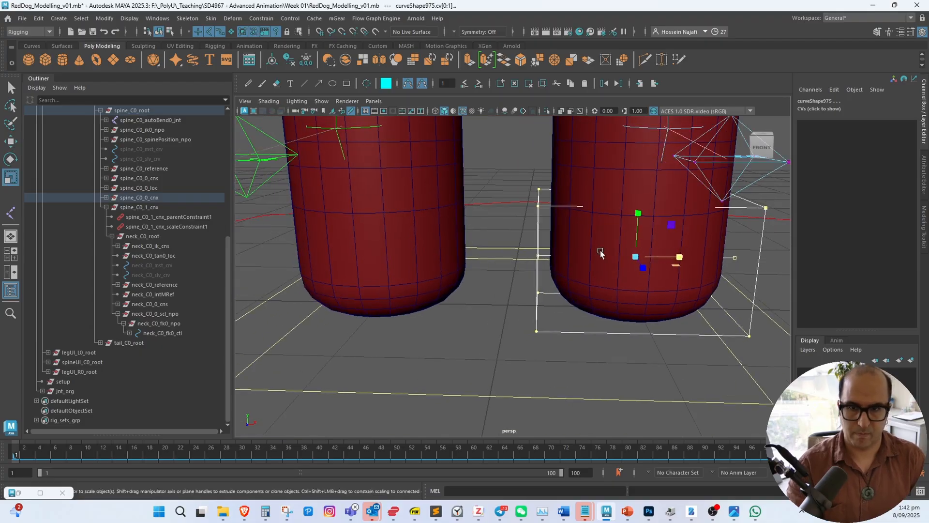
# Try to mirror the foot IK control shape between leg_L0_ik_ctl and leg_R0_ik_ctl using mGear's Mirror Controls in Selection mode
pyautogui.press('4')
pyautogui.click(405, 270)
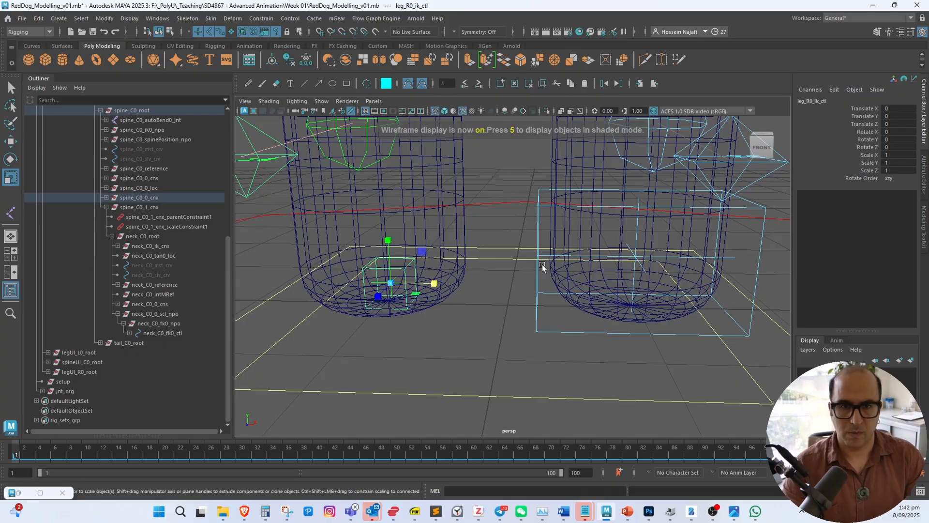
pyautogui.click(338, 19)
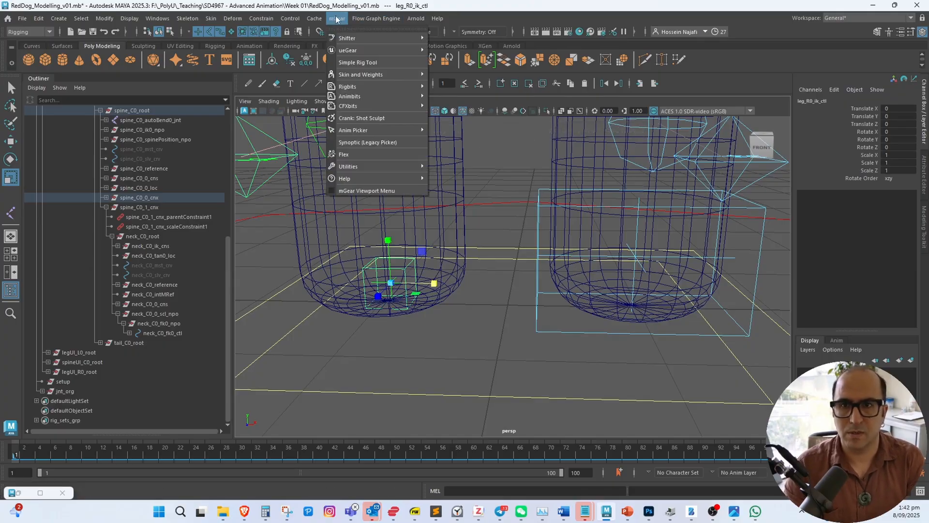
pyautogui.moveTo(400, 62)
pyautogui.moveTo(407, 92)
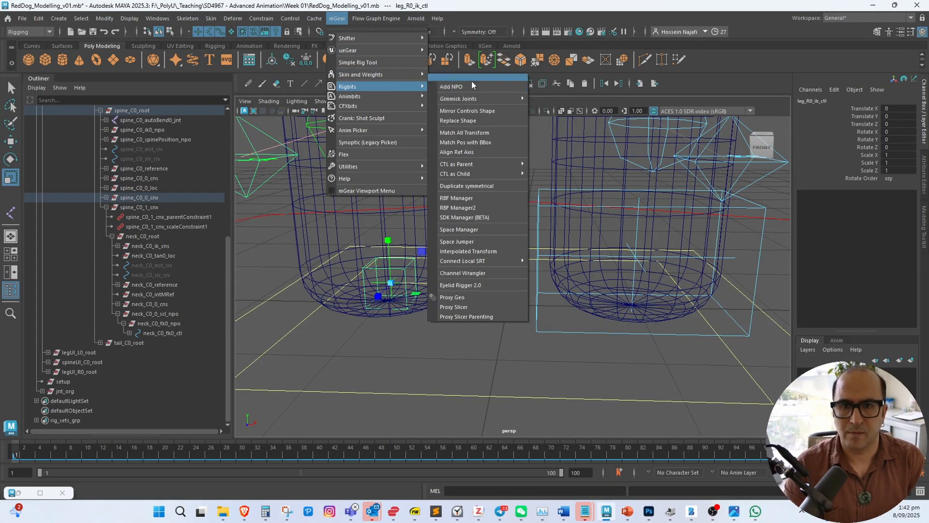
pyautogui.click(473, 111)
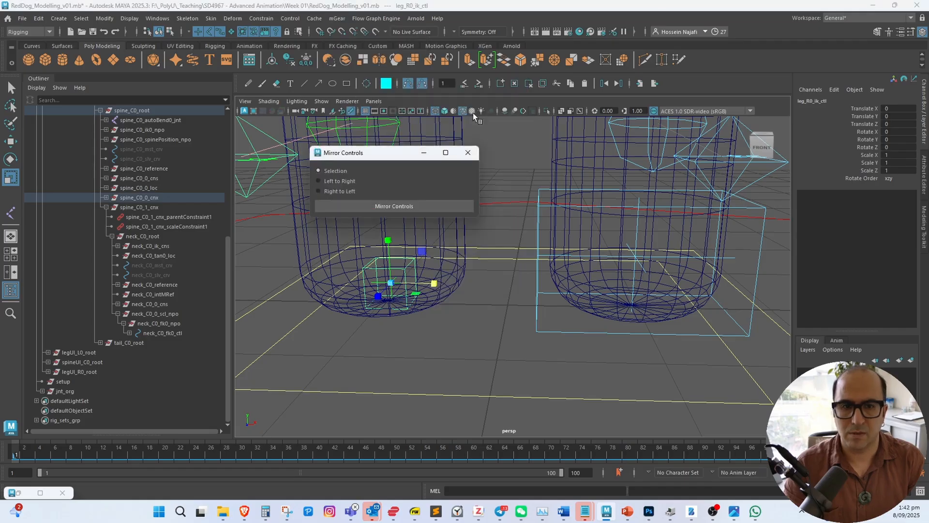
pyautogui.click(408, 207)
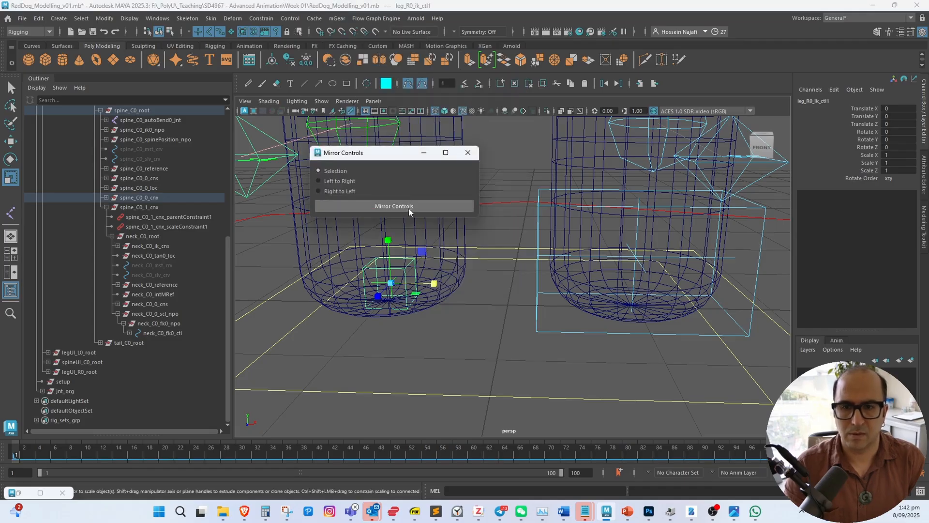
pyautogui.click(538, 237)
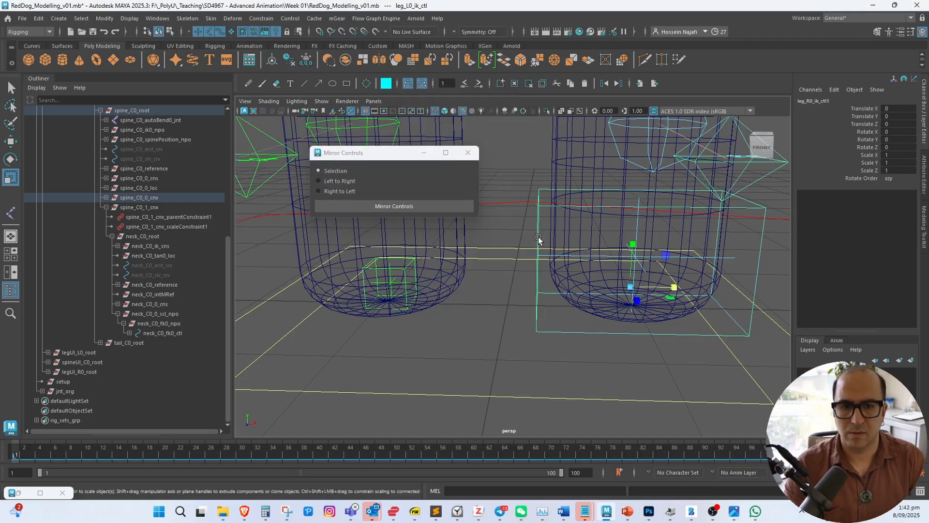
pyautogui.click(390, 207)
pyautogui.click(405, 268)
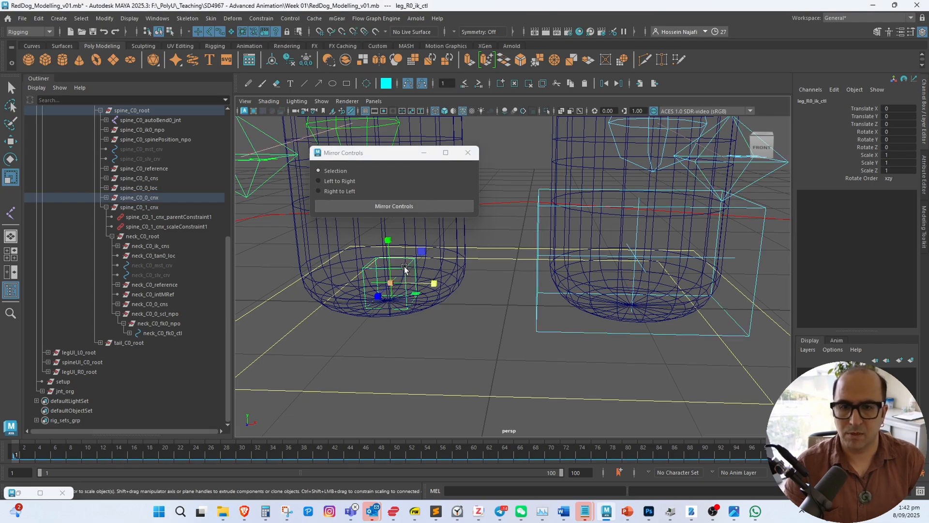
pyautogui.click(468, 153)
# Select all control vertices of the right foot's IK control curves, including leg_R0_ik_ctl
pyautogui.keyDown('alt'); pyautogui.moveTo(416, 294); pyautogui.dragTo(617, 263); pyautogui.keyUp('alt')
pyautogui.rightClick(532, 288)
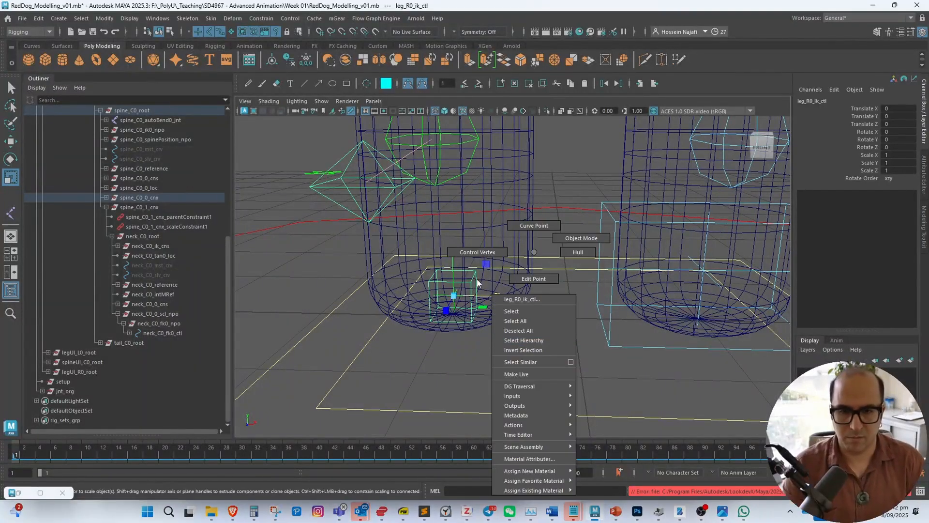
pyautogui.moveTo(405, 245); pyautogui.dragTo(533, 379)
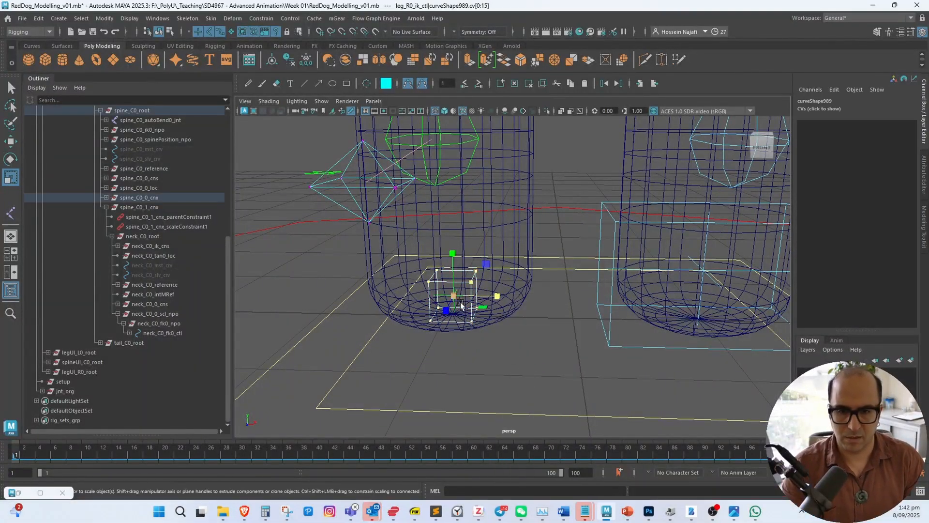
pyautogui.click(507, 346)
pyautogui.click(455, 295)
pyautogui.moveTo(557, 326); pyautogui.dragTo(380, 328, button='right')
pyautogui.click(450, 293)
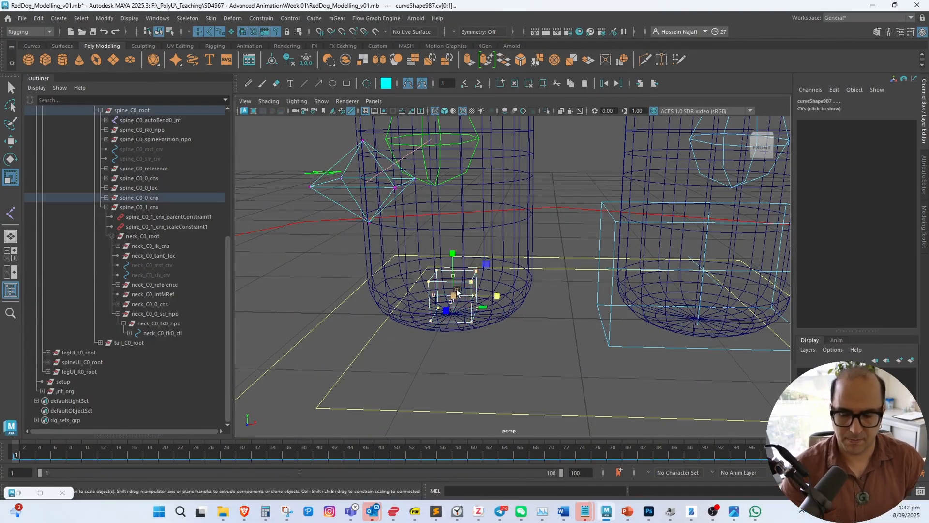
# Scale up the right foot's IK control curves to nearly the leg's width and frame both feet in the front view
pyautogui.moveTo(457, 291); pyautogui.dragTo(548, 336)
pyautogui.press('space')
pyautogui.press('f')
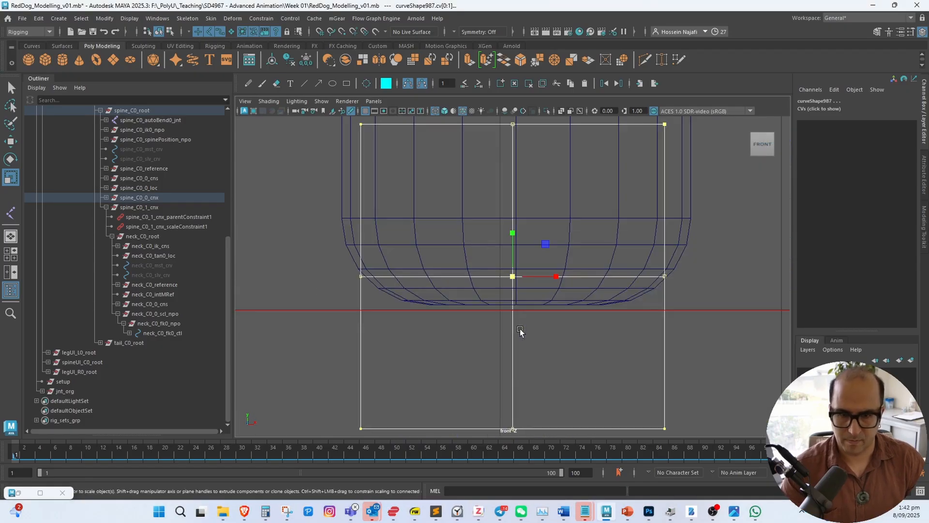
pyautogui.keyDown('alt'); pyautogui.moveTo(520, 331); pyautogui.dragTo(544, 314, button='middle'); pyautogui.keyUp('alt')
pyautogui.keyDown('alt'); pyautogui.moveTo(519, 304); pyautogui.dragTo(478, 305, button='right'); pyautogui.keyUp('alt')
pyautogui.keyDown('alt'); pyautogui.moveTo(576, 299); pyautogui.dragTo(688, 361, button='right'); pyautogui.keyUp('alt')
pyautogui.scroll(4, 688, 361)
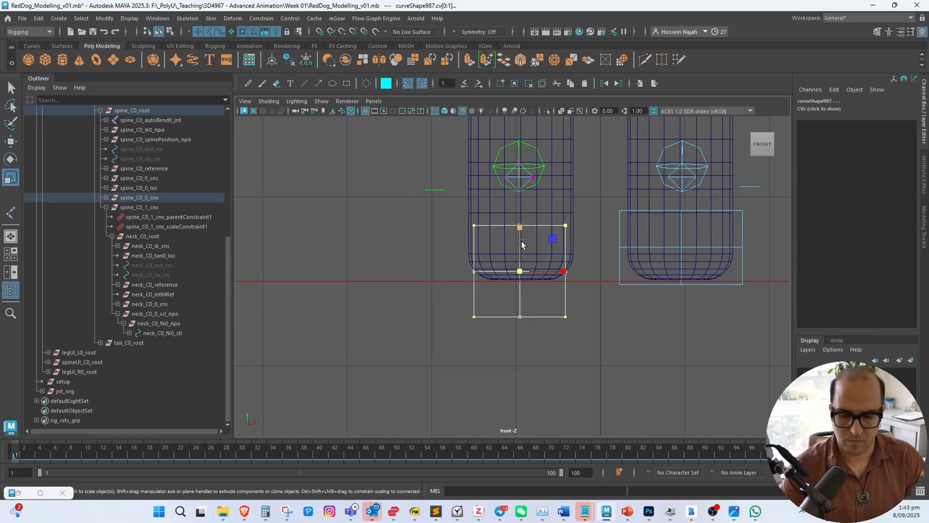
# Raise, flatten and widen the right foot's IK control curves in the front view to match the left foot's box
pyautogui.press('w')
pyautogui.moveTo(521, 228)
pyautogui.mouseDown()
pyautogui.moveTo(523, 201)
pyautogui.moveTo(522, 220)
pyautogui.mouseUp()
pyautogui.press('r')
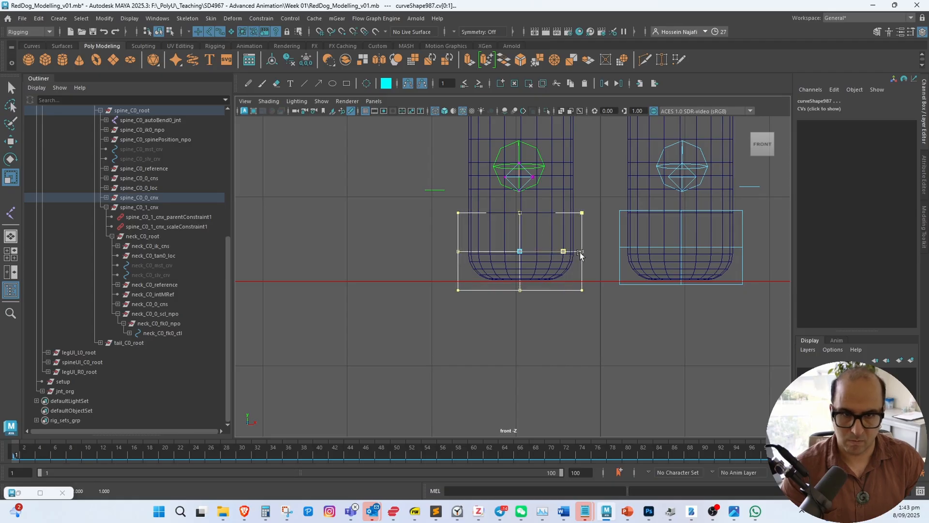
pyautogui.press('w')
pyautogui.moveTo(522, 255); pyautogui.dragTo(538, 241)
pyautogui.press('space')
pyautogui.moveTo(539, 244)
pyautogui.keyDown('alt'); pyautogui.mouseDown()
pyautogui.moveTo(524, 275)
pyautogui.moveTo(508, 266)
pyautogui.moveTo(440, 266)
pyautogui.moveTo(509, 259)
pyautogui.mouseUp(); pyautogui.keyUp('alt')
pyautogui.press('5')
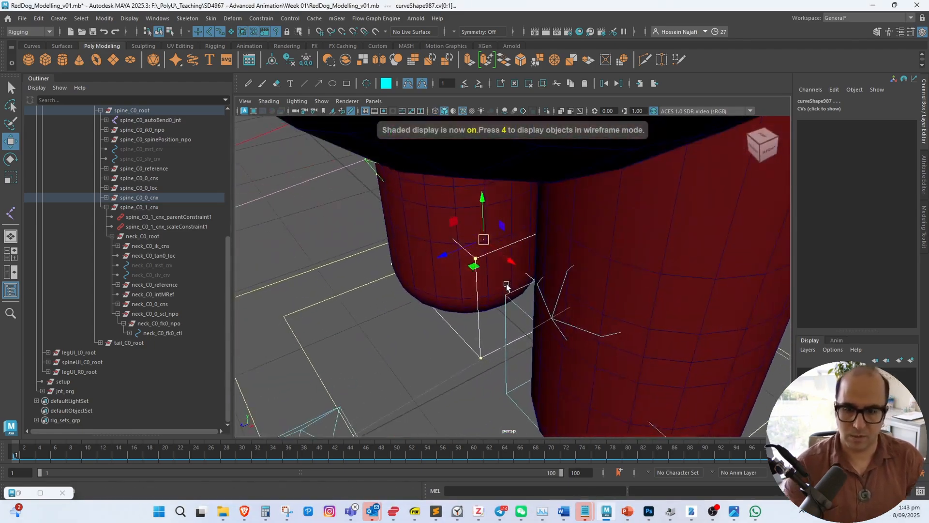
# Nudge the selected control vertices of the right foot's IK control box slightly
pyautogui.moveTo(444, 257); pyautogui.dragTo(436, 261)
pyautogui.keyDown('alt'); pyautogui.moveTo(435, 261); pyautogui.dragTo(341, 343, button='right'); pyautogui.keyUp('alt')
pyautogui.keyDown('alt'); pyautogui.moveTo(341, 343); pyautogui.dragTo(528, 277); pyautogui.keyUp('alt')
# Switch the knee controls leg_R0_mid_ctl and leg_L0_mid_ctl to control-vertex editing in wireframe display
pyautogui.press('4')
pyautogui.click(521, 238)
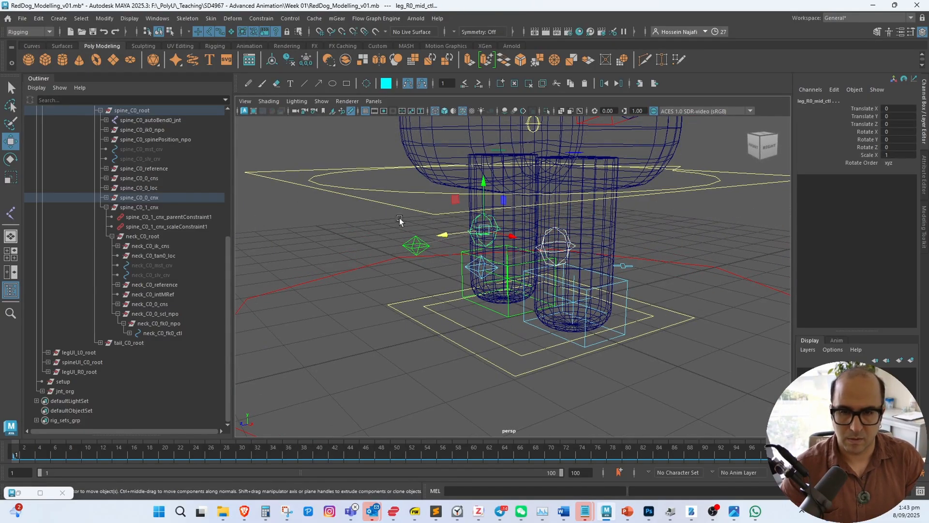
pyautogui.moveTo(367, 224); pyautogui.dragTo(358, 226, button='right')
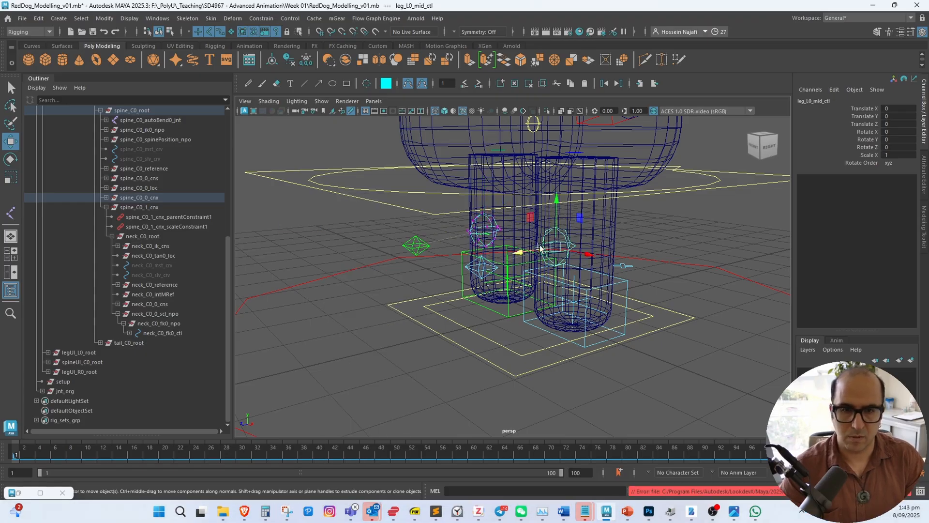
pyautogui.moveTo(555, 235); pyautogui.dragTo(460, 220, button='right')
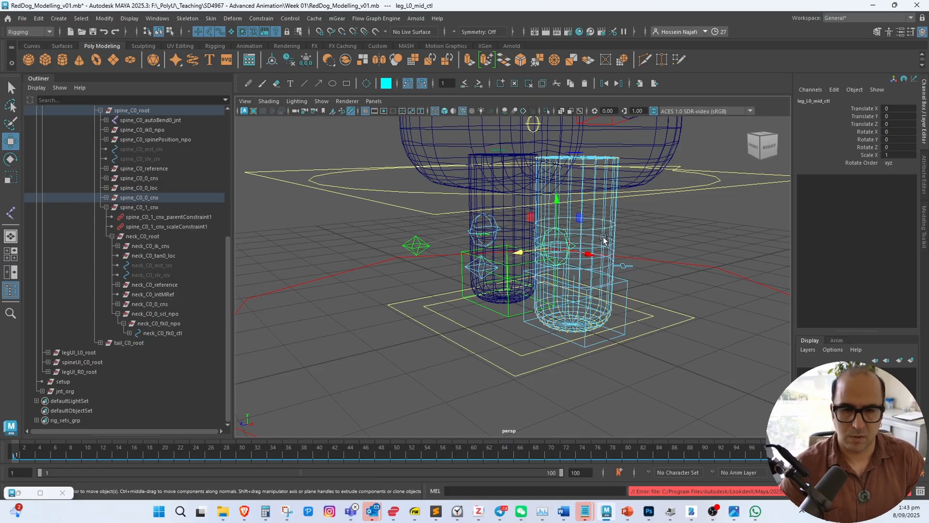
pyautogui.moveTo(679, 224); pyautogui.dragTo(588, 227, button='right')
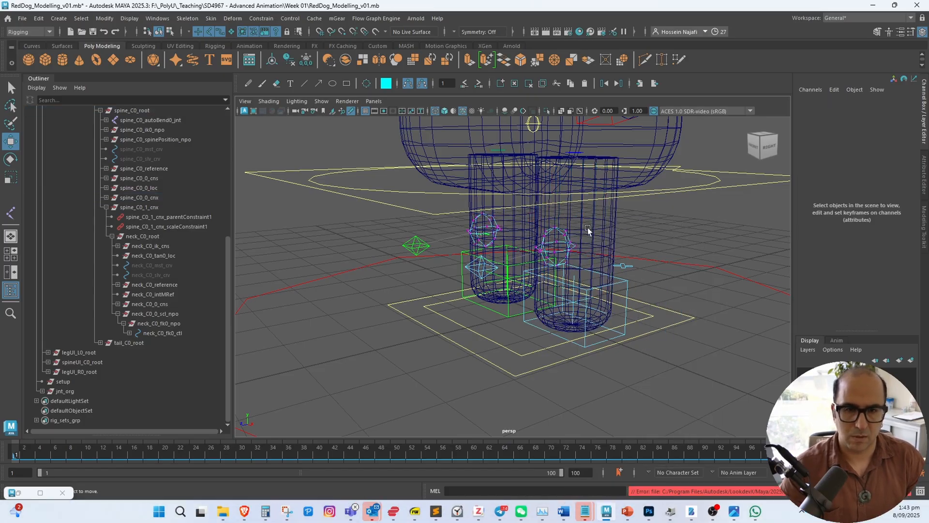
# Move all control vertices of both knee controls forward to the front of the legs and return to object selection
pyautogui.moveTo(525, 221); pyautogui.dragTo(595, 294)
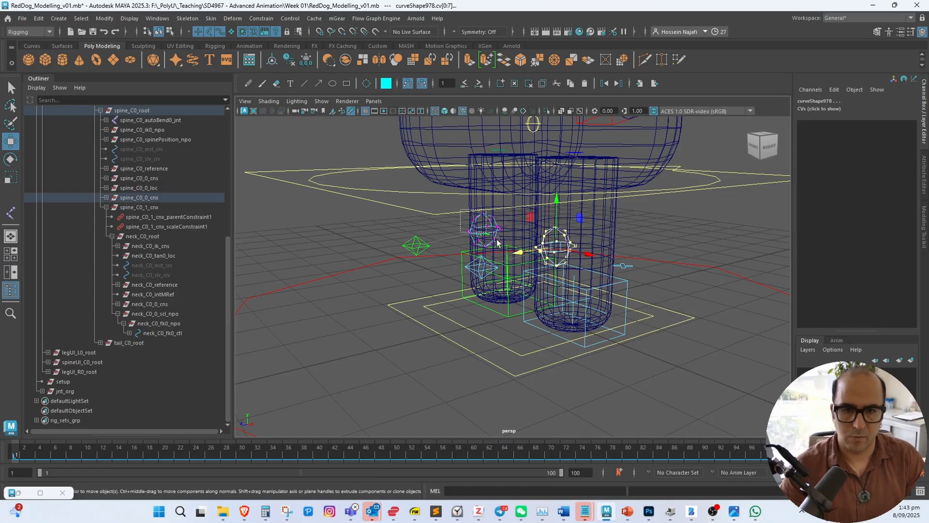
pyautogui.moveTo(498, 243)
pyautogui.keyDown('shift'); pyautogui.mouseDown()
pyautogui.moveTo(495, 254)
pyautogui.moveTo(477, 251)
pyautogui.mouseUp(); pyautogui.keyUp('shift')
pyautogui.press('5')
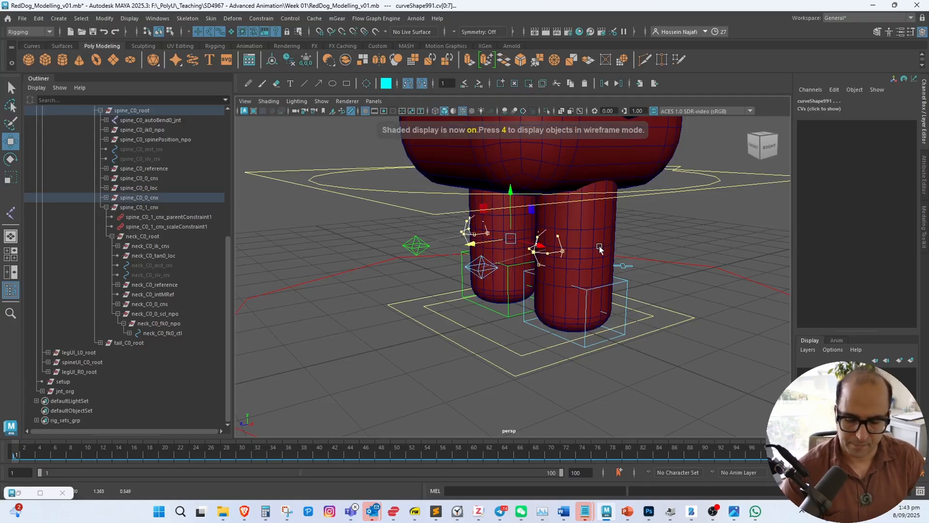
pyautogui.moveTo(597, 244); pyautogui.dragTo(654, 209, button='right')
pyautogui.click(654, 231)
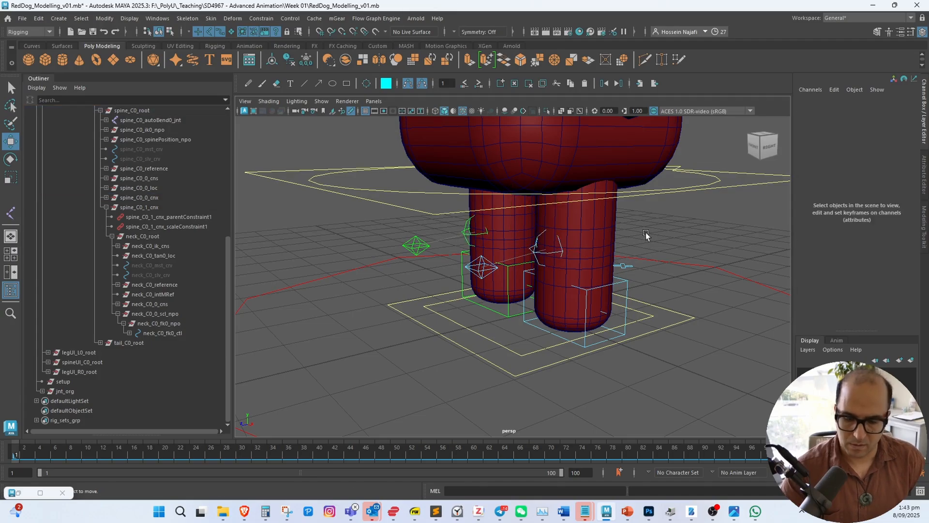
# Examine the whole dog rig and its reshaped controls from several angles in shaded display
pyautogui.press('4')
pyautogui.moveTo(655, 239)
pyautogui.keyDown('alt'); pyautogui.mouseDown()
pyautogui.moveTo(576, 278)
pyautogui.moveTo(556, 247)
pyautogui.moveTo(552, 291)
pyautogui.moveTo(527, 325)
pyautogui.moveTo(572, 317)
pyautogui.moveTo(561, 289)
pyautogui.moveTo(568, 276)
pyautogui.mouseUp(); pyautogui.keyUp('alt')
pyautogui.press('5')
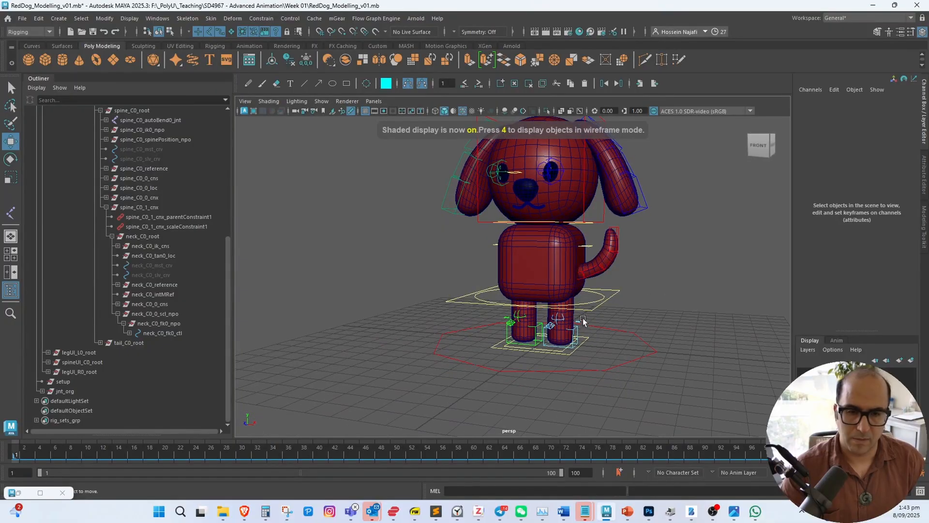
pyautogui.keyDown('alt'); pyautogui.moveTo(579, 329); pyautogui.dragTo(539, 290); pyautogui.keyUp('alt')
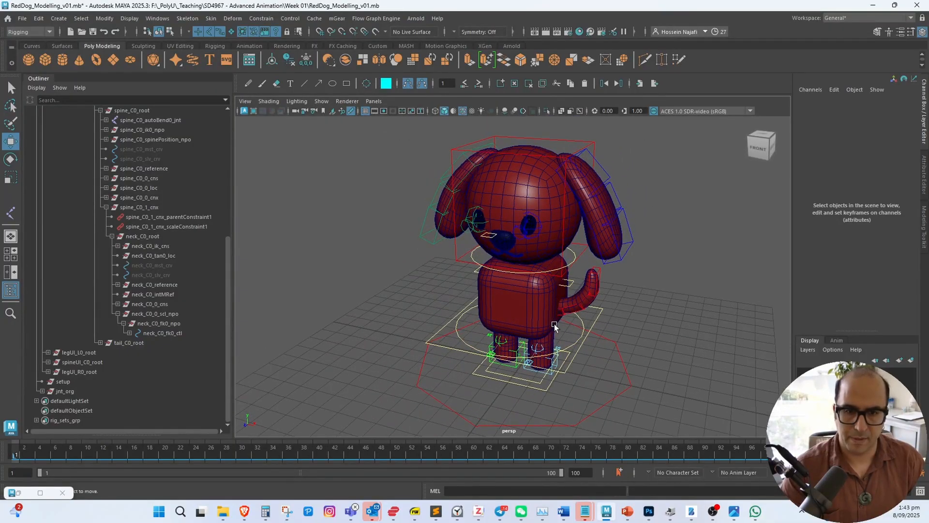
pyautogui.keyDown('alt'); pyautogui.moveTo(554, 324); pyautogui.dragTo(525, 314); pyautogui.keyUp('alt')
pyautogui.click(595, 320)
pyautogui.hotkey('ctrl', 'z')
pyautogui.scroll(3, 547, 330)
# Test-move the left foot's controls leg_L0_ik_ctl1 and leg_L0_ik_ctl, and undo the test on leg_L0_ik_ctl
pyautogui.click(555, 377)
pyautogui.moveTo(547, 387)
pyautogui.keyDown('alt'); pyautogui.mouseDown()
pyautogui.moveTo(495, 382)
pyautogui.moveTo(468, 361)
pyautogui.moveTo(500, 389)
pyautogui.moveTo(558, 377)
pyautogui.mouseUp(); pyautogui.keyUp('alt')
pyautogui.hotkey('ctrl', 'z')
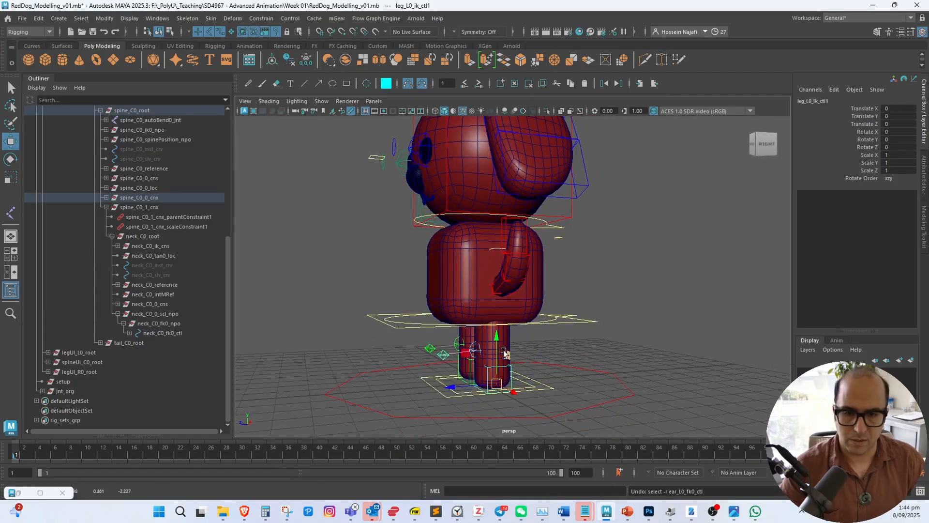
pyautogui.scroll(3, 506, 357)
pyautogui.keyDown('alt'); pyautogui.moveTo(522, 411); pyautogui.dragTo(537, 328, button='middle'); pyautogui.keyUp('alt')
pyautogui.moveTo(507, 329); pyautogui.dragTo(461, 330)
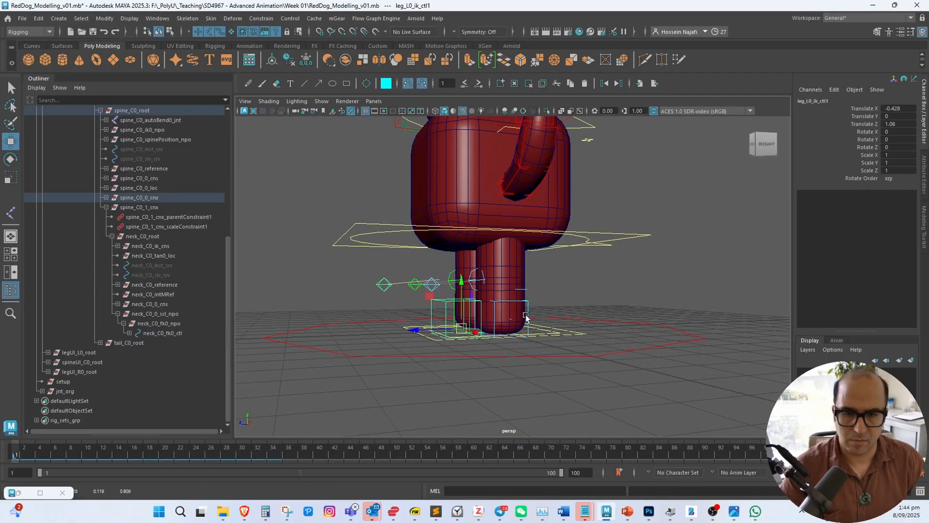
pyautogui.keyDown('alt'); pyautogui.moveTo(525, 311); pyautogui.dragTo(520, 289, button='middle'); pyautogui.keyUp('alt')
pyautogui.scroll(3, 536, 308)
pyautogui.keyDown('alt'); pyautogui.moveTo(536, 307); pyautogui.dragTo(518, 355); pyautogui.keyUp('alt')
pyautogui.hotkey('ctrl', 'z')
pyautogui.hotkey('ctrl', 'z')
pyautogui.hotkey('ctrl', 'z')
pyautogui.hotkey('ctrl', 'z')
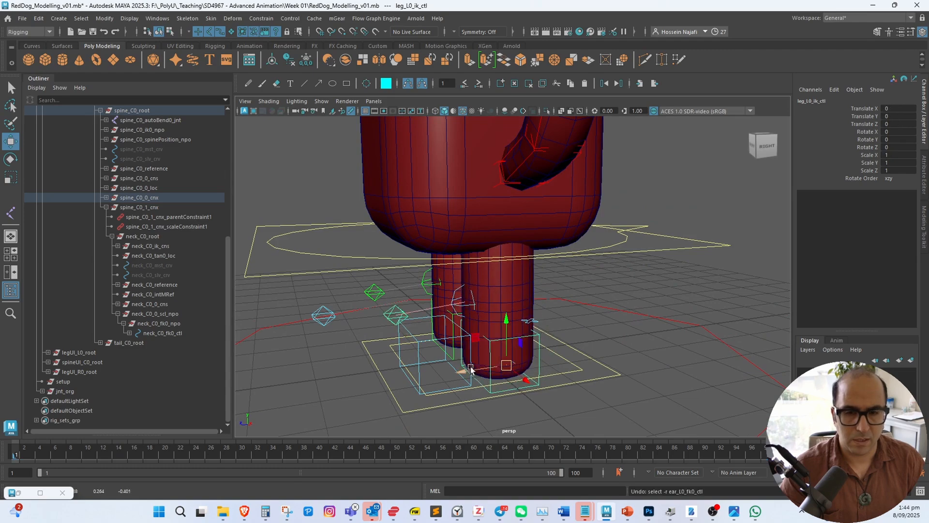
# Delete the duplicate foot controls leg_L0_ik_ctl1 and leg_R0_ik_ctl1, test-moving leg_R0_ik_ctl to tell the right foot's pair apart
pyautogui.click(459, 388)
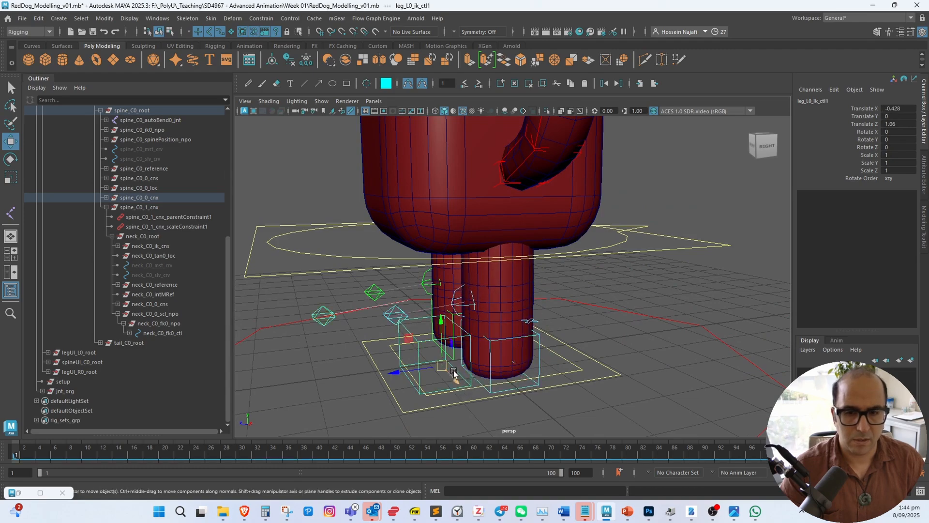
pyautogui.press('Delete')
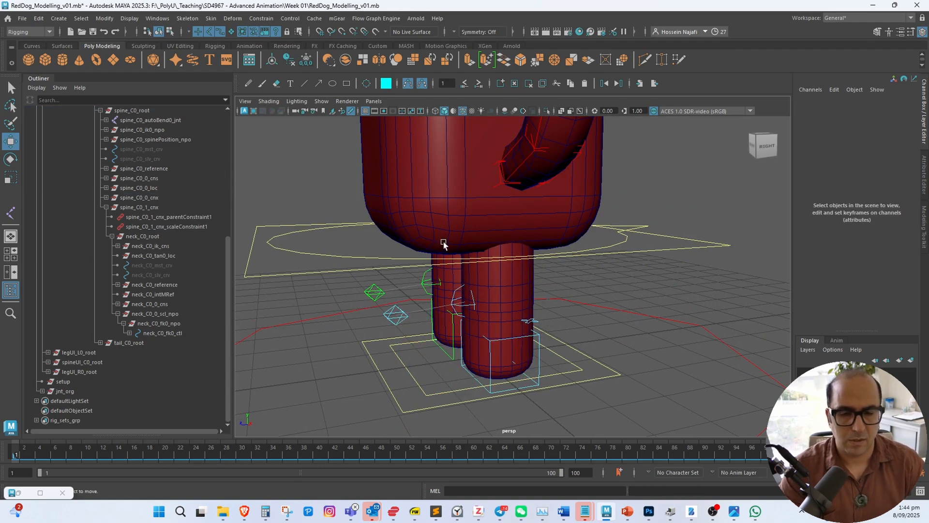
pyautogui.keyDown('alt'); pyautogui.moveTo(408, 340); pyautogui.dragTo(394, 301); pyautogui.keyUp('alt')
pyautogui.click(478, 366)
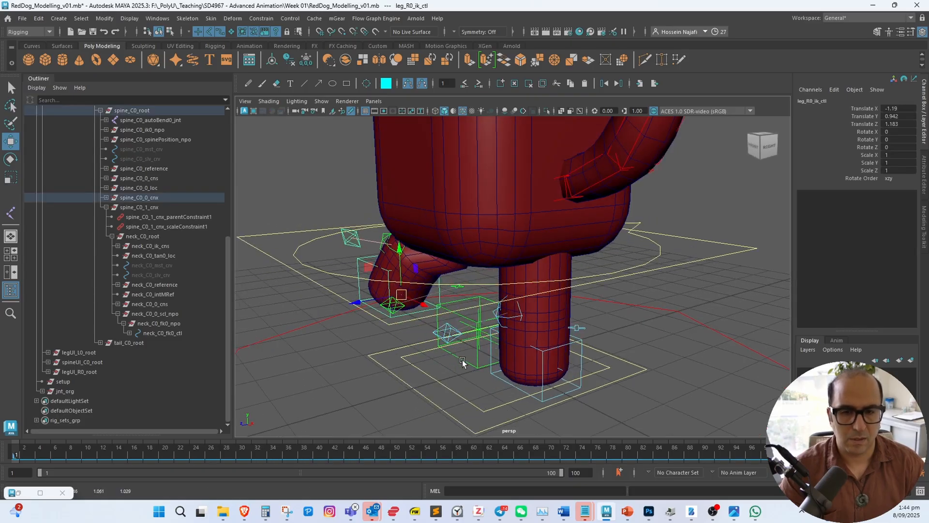
pyautogui.click(462, 362)
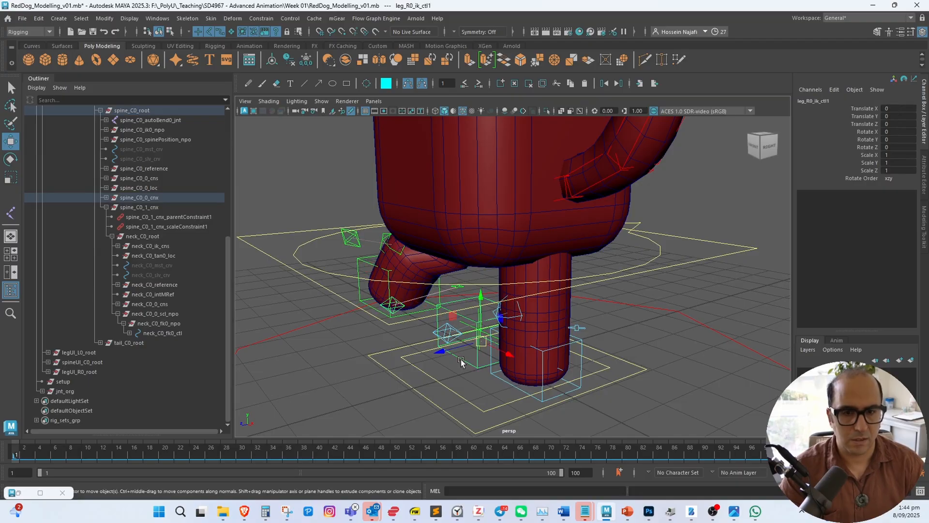
pyautogui.press('Delete')
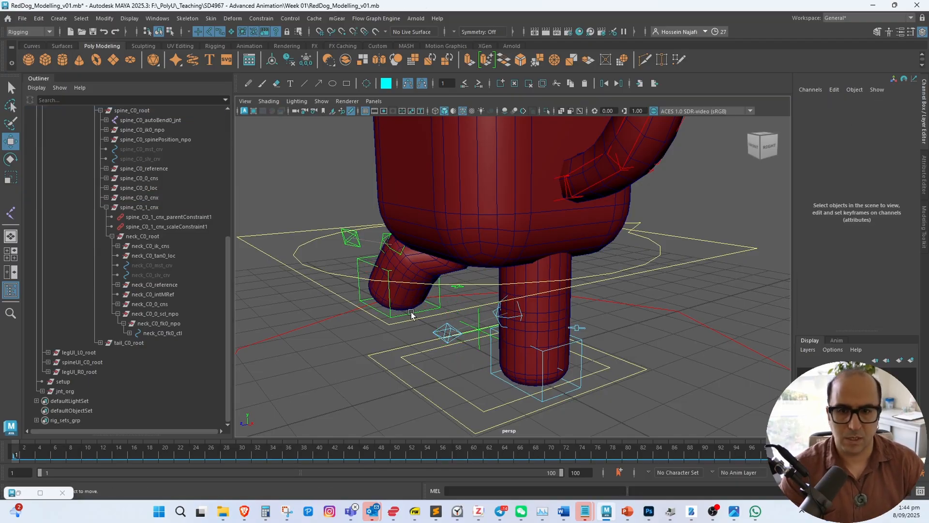
# Reset Translate X, Y and Z of leg_R0_ik_ctl to 0
pyautogui.click(392, 320)
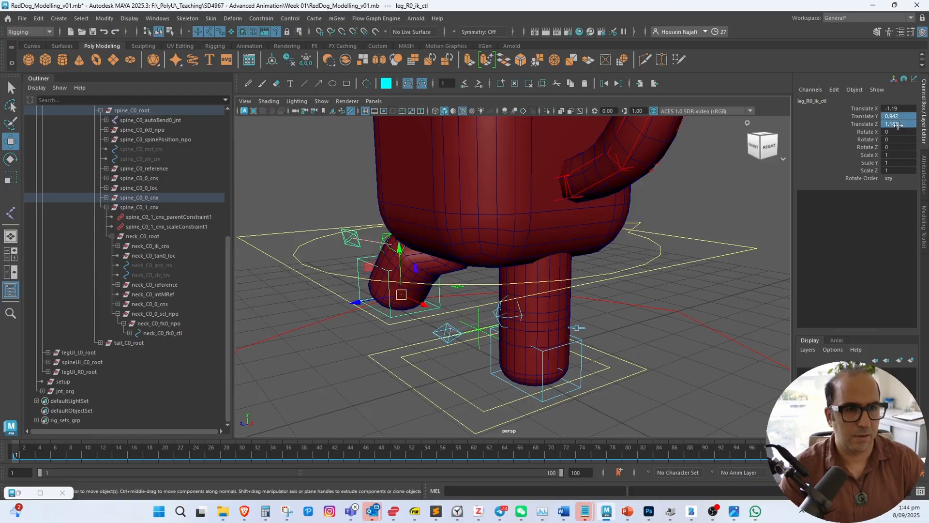
pyautogui.moveTo(898, 125); pyautogui.dragTo(898, 113)
pyautogui.press('Return')
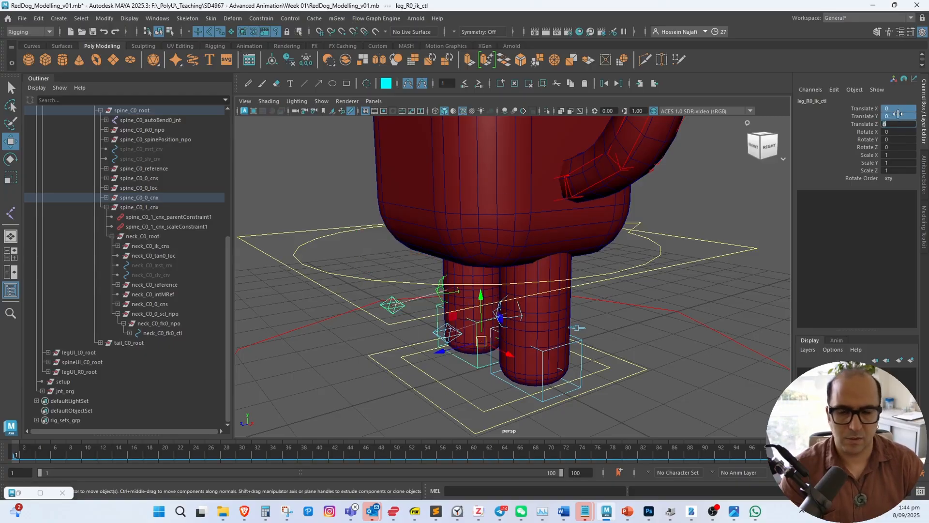
# Test the ear controls by selecting ear_L0_fk0_ctl, moving ear_R0_fk0_ctl upward and undoing the move
pyautogui.keyDown('alt'); pyautogui.moveTo(484, 276); pyautogui.dragTo(486, 388, button='middle'); pyautogui.keyUp('alt')
pyautogui.scroll(-5, 485, 382)
pyautogui.keyDown('alt'); pyautogui.moveTo(481, 295); pyautogui.dragTo(465, 379, button='middle'); pyautogui.keyUp('alt')
pyautogui.keyDown('alt'); pyautogui.moveTo(455, 377); pyautogui.dragTo(482, 379); pyautogui.keyUp('alt')
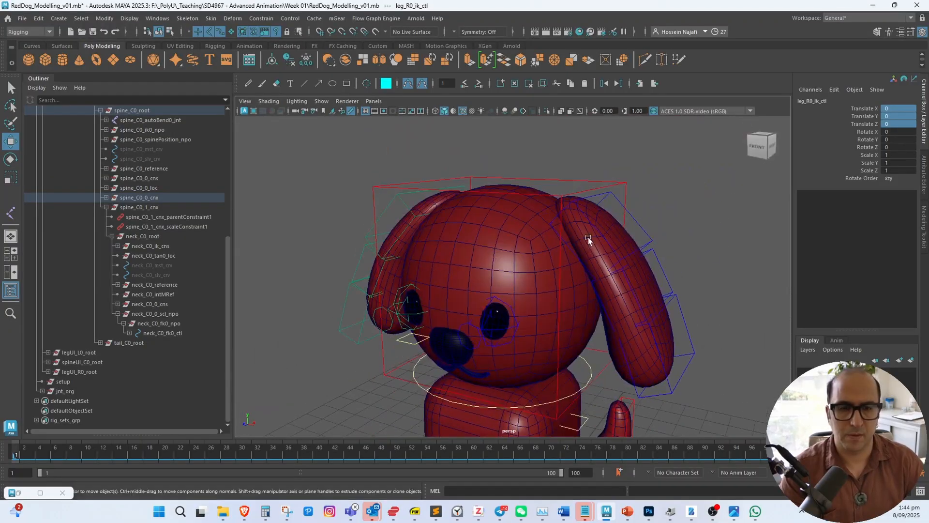
pyautogui.click(642, 226)
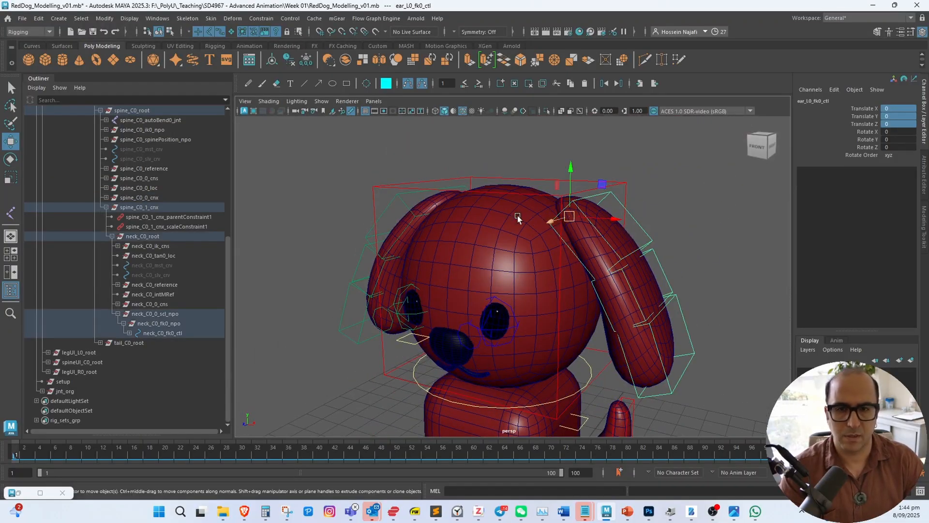
pyautogui.click(407, 201)
pyautogui.moveTo(454, 212); pyautogui.dragTo(466, 136)
pyautogui.hotkey('ctrl', 'z')
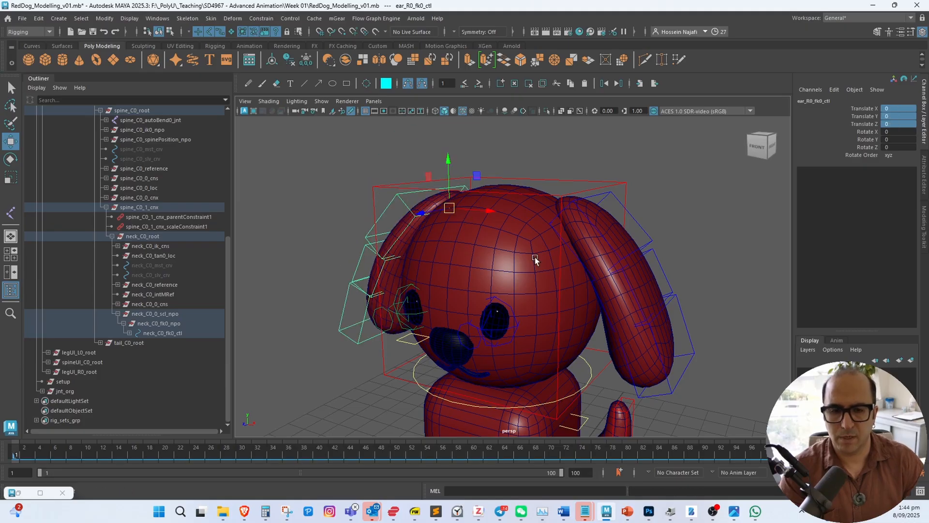
# Test the head control neck_C0_head_ctl by rotating it, undo the rotation and clear the selection
pyautogui.keyDown('alt'); pyautogui.moveTo(535, 260); pyautogui.dragTo(609, 297); pyautogui.keyUp('alt')
pyautogui.click(621, 300)
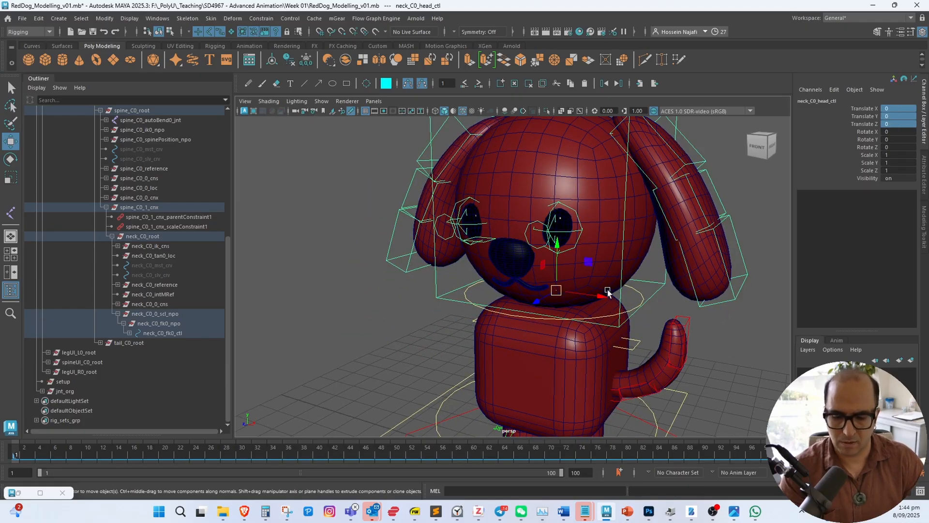
pyautogui.press('e')
pyautogui.moveTo(554, 275); pyautogui.dragTo(537, 286)
pyautogui.hotkey('ctrl', 'z')
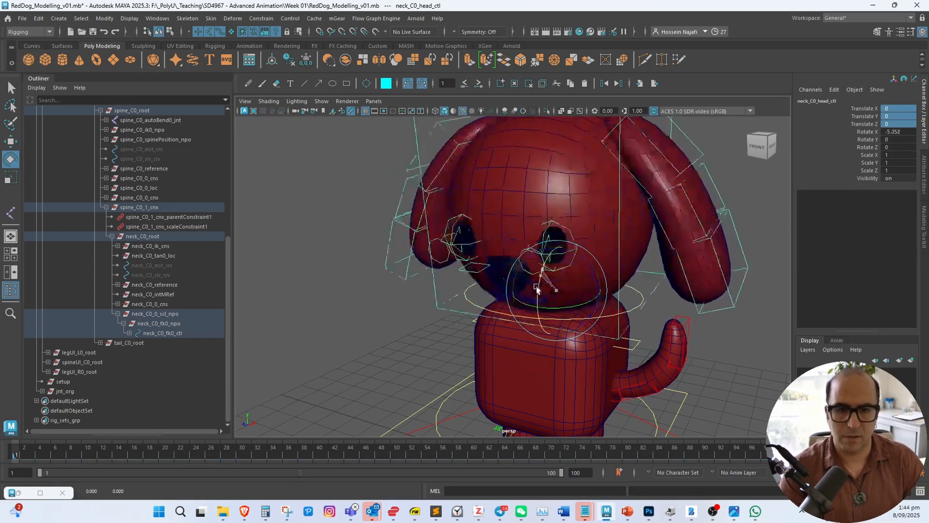
pyautogui.scroll(-10, 537, 289)
pyautogui.click(628, 340)
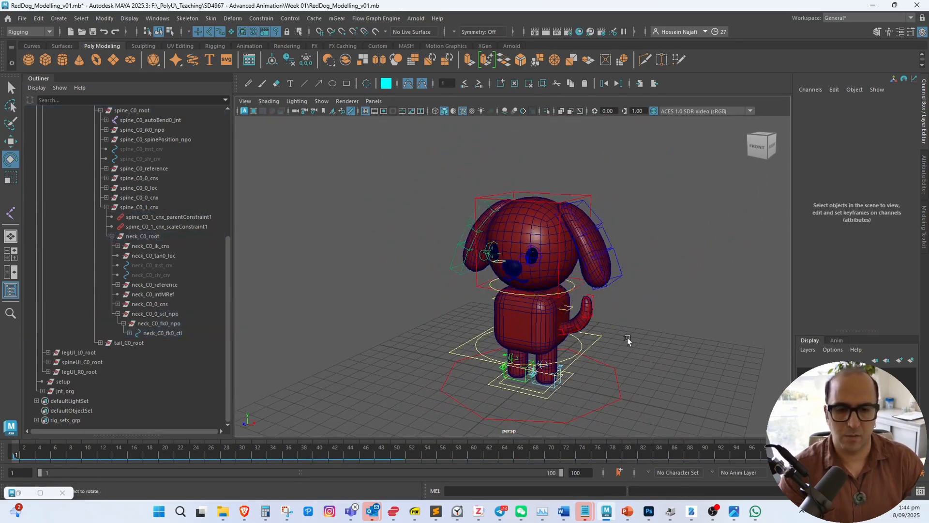
pyautogui.keyDown('alt'); pyautogui.moveTo(625, 345); pyautogui.dragTo(606, 321, button='middle'); pyautogui.keyUp('alt')
pyautogui.keyDown('alt'); pyautogui.moveTo(606, 320); pyautogui.dragTo(632, 321, button='right'); pyautogui.keyUp('alt')
pyautogui.keyDown('alt'); pyautogui.moveTo(632, 320); pyautogui.dragTo(600, 335, button='middle'); pyautogui.keyUp('alt')
pyautogui.keyDown('alt'); pyautogui.moveTo(599, 335); pyautogui.dragTo(603, 315); pyautogui.keyUp('alt')
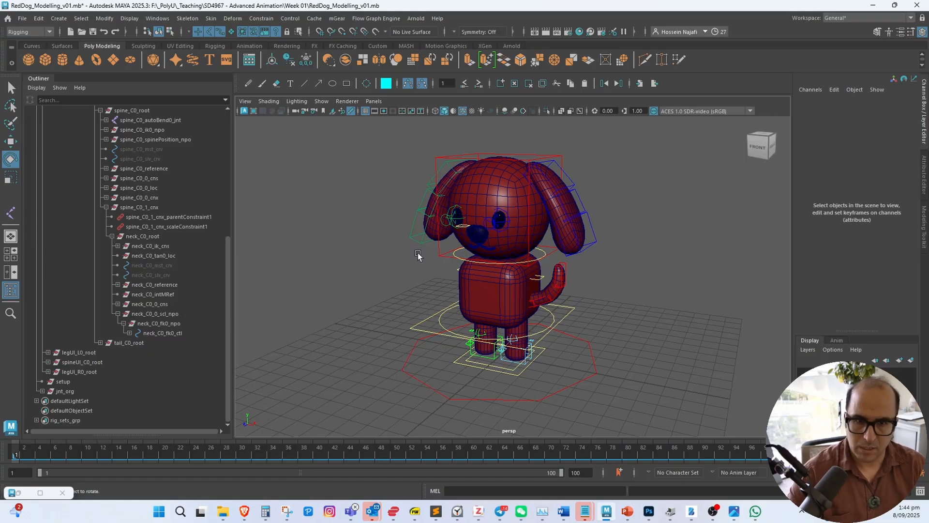
pyautogui.keyDown('alt'); pyautogui.moveTo(410, 254); pyautogui.dragTo(389, 248, button='middle'); pyautogui.keyUp('alt')
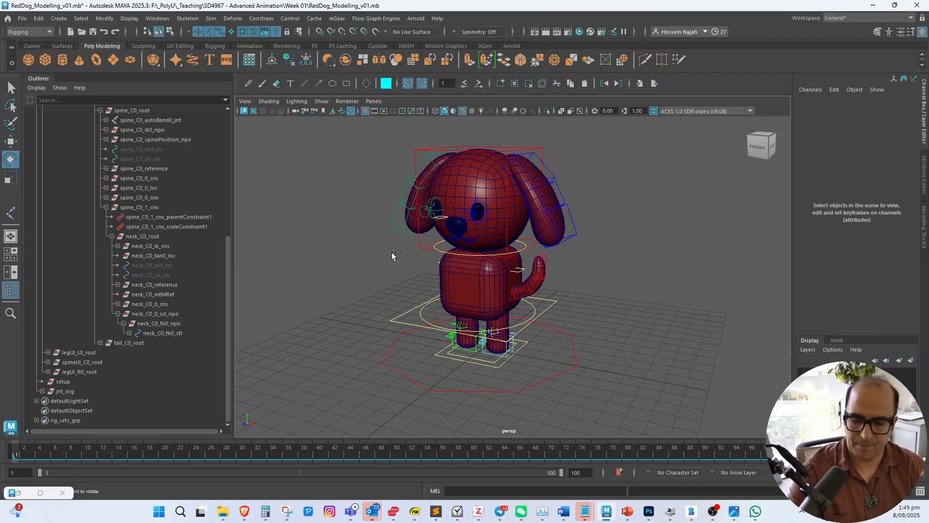